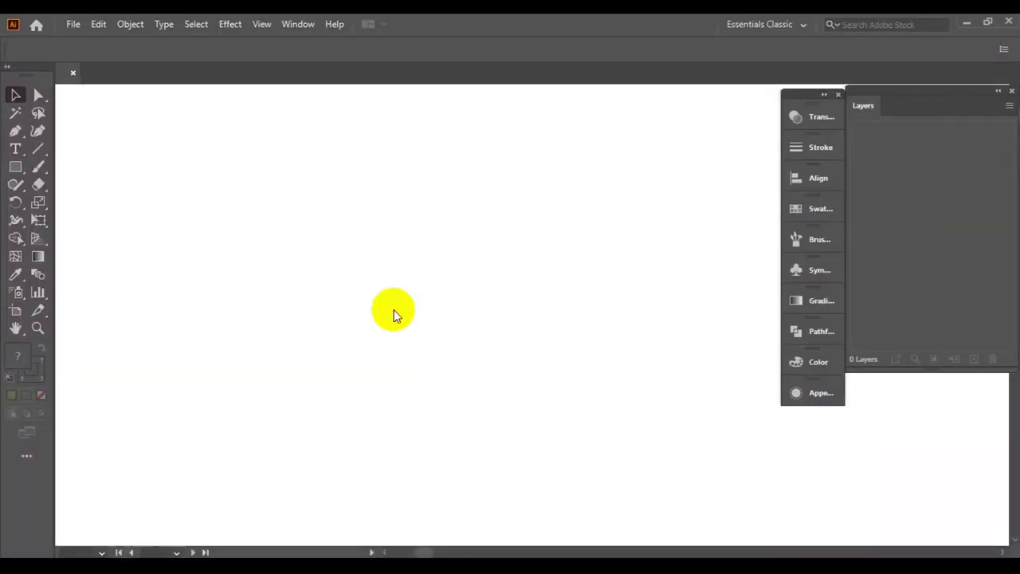
# - Discard a trial rounded rectangle and draw a wide ellipse across the artboard
pyautogui.click(15, 166)
pyautogui.moveTo(217, 257); pyautogui.dragTo(718, 400)
pyautogui.press('Delete')
pyautogui.click(15, 166)
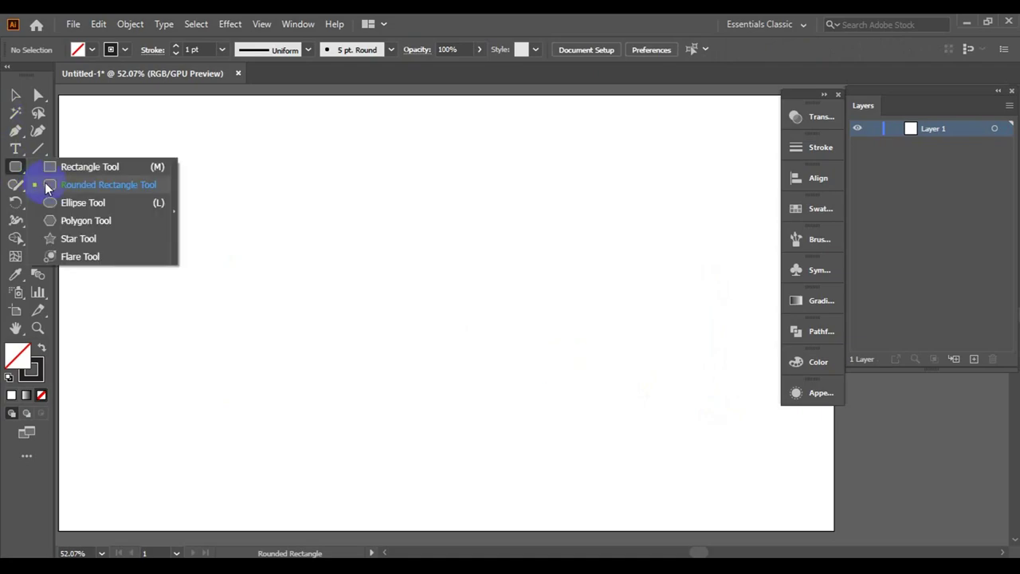
pyautogui.click(91, 202)
pyautogui.moveTo(189, 240); pyautogui.dragTo(757, 443)
# - Move the ellipse up-left, skew its curves and square off its right end
pyautogui.press('v')
pyautogui.hotkey('ctrl', 'shift', 'a')
pyautogui.moveTo(443, 244)
pyautogui.mouseDown()
pyautogui.moveTo(401, 201)
pyautogui.moveTo(664, 212)
pyautogui.mouseUp()
pyautogui.press('a')
pyautogui.click(147, 298)
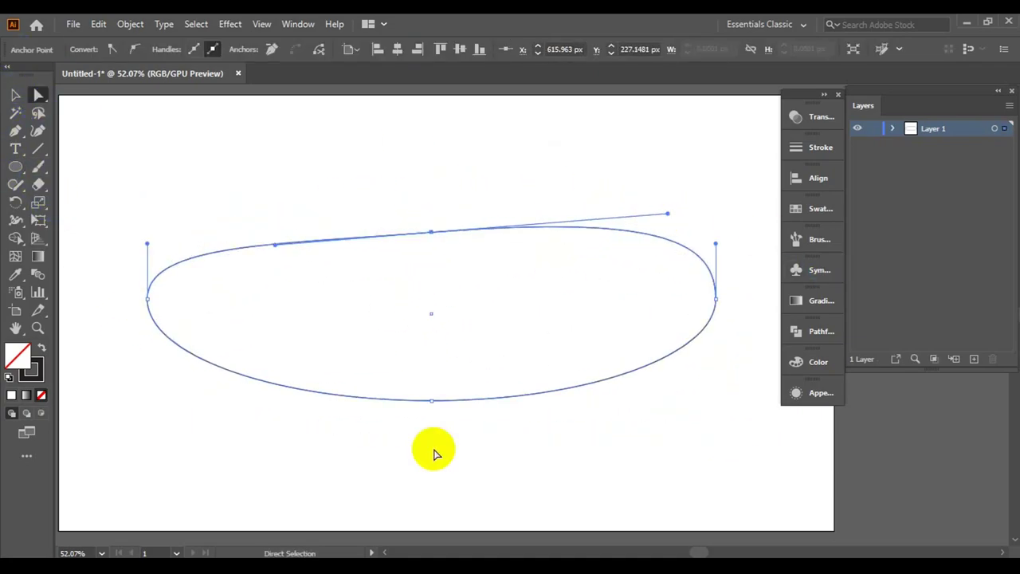
pyautogui.moveTo(433, 406)
pyautogui.mouseDown()
pyautogui.moveTo(539, 375)
pyautogui.moveTo(661, 370)
pyautogui.mouseUp()
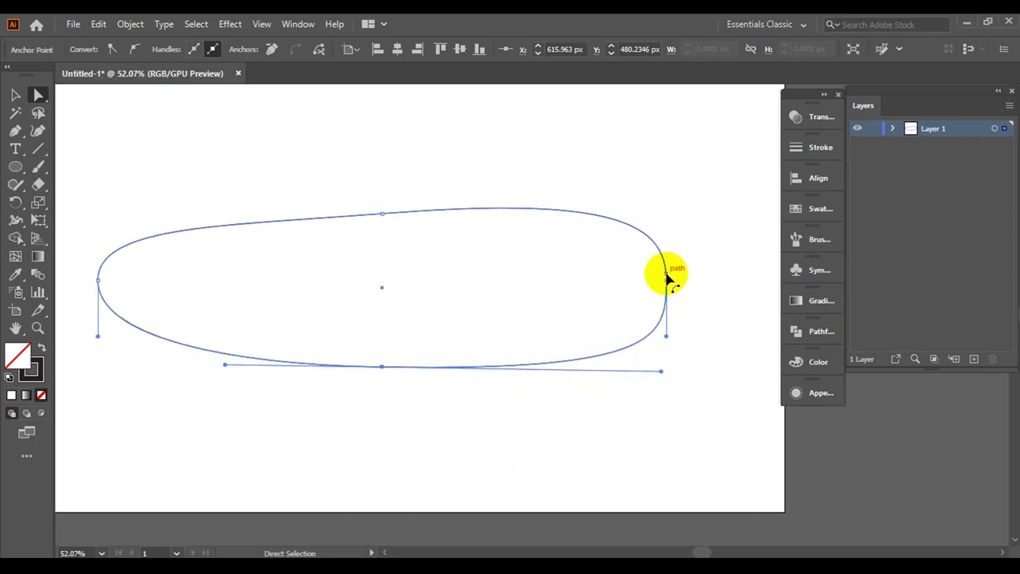
pyautogui.moveTo(667, 273); pyautogui.dragTo(674, 196)
pyautogui.moveTo(662, 358); pyautogui.dragTo(699, 337)
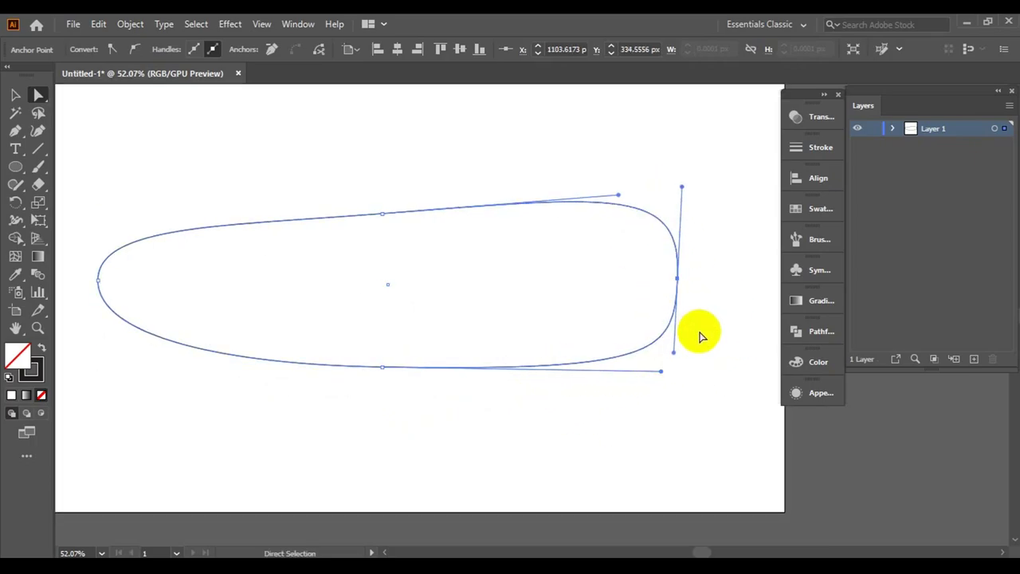
# - Flatten the top curve, lift the left end and reshape the lower-right curve
pyautogui.click(130, 240)
pyautogui.moveTo(225, 227); pyautogui.dragTo(233, 233)
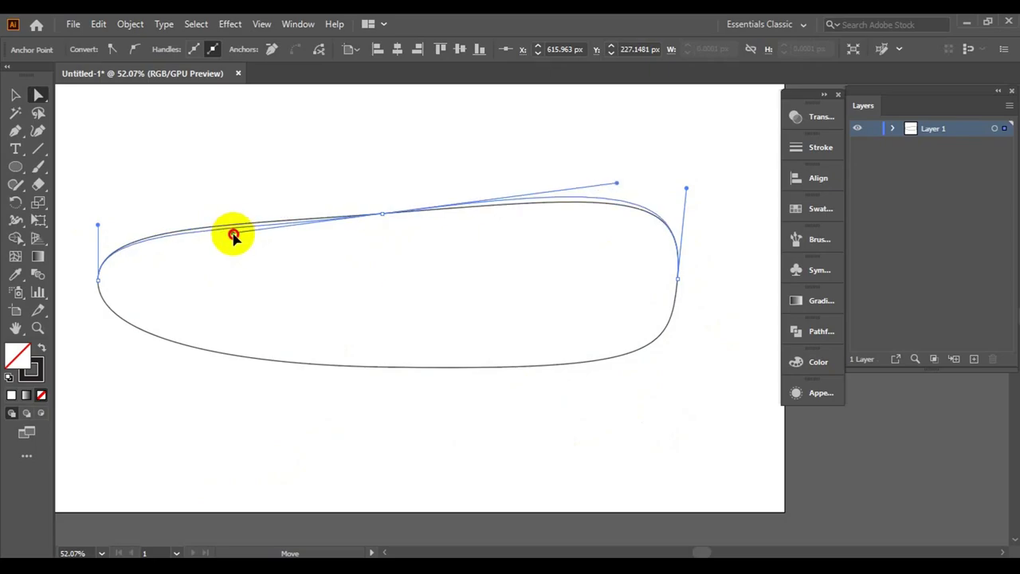
pyautogui.moveTo(619, 184); pyautogui.dragTo(626, 171)
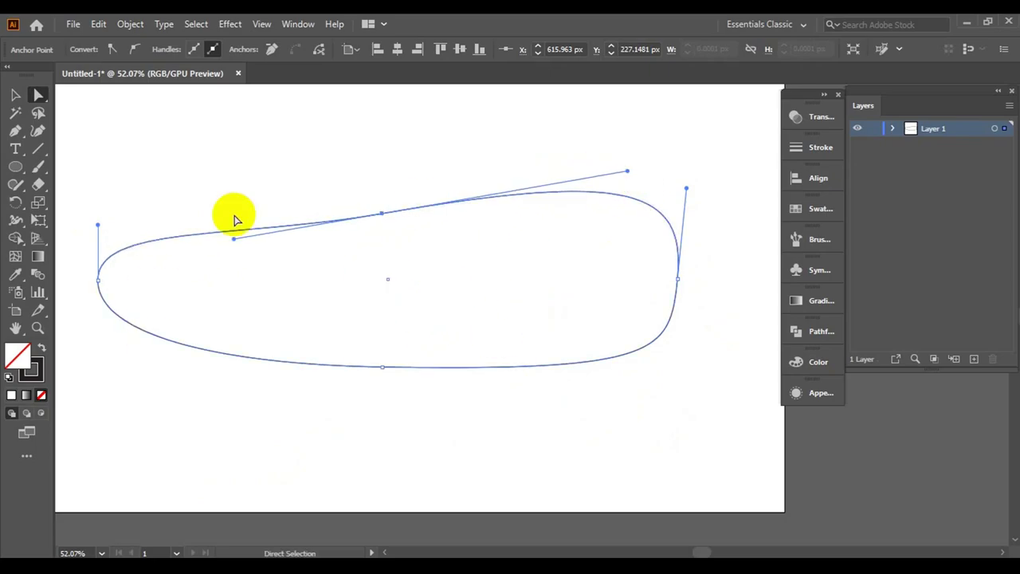
pyautogui.moveTo(233, 233); pyautogui.dragTo(231, 237)
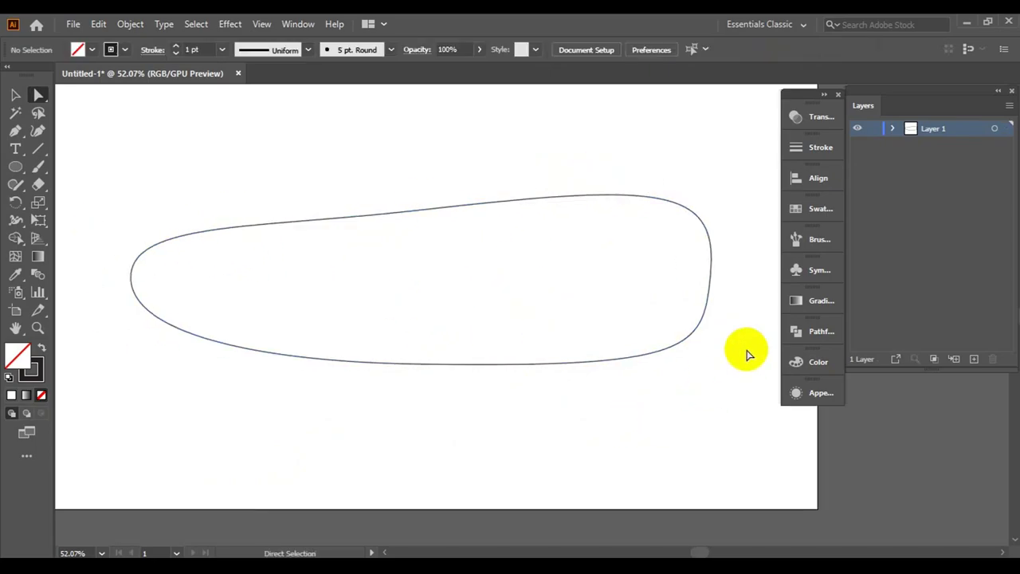
pyautogui.click(167, 231)
pyautogui.moveTo(130, 220); pyautogui.dragTo(131, 175)
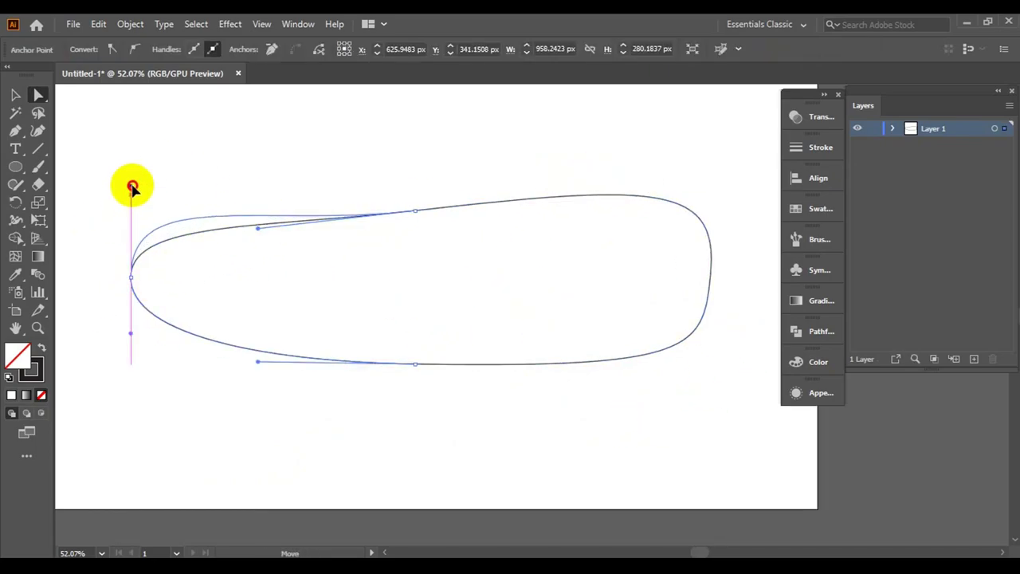
pyautogui.click(415, 364)
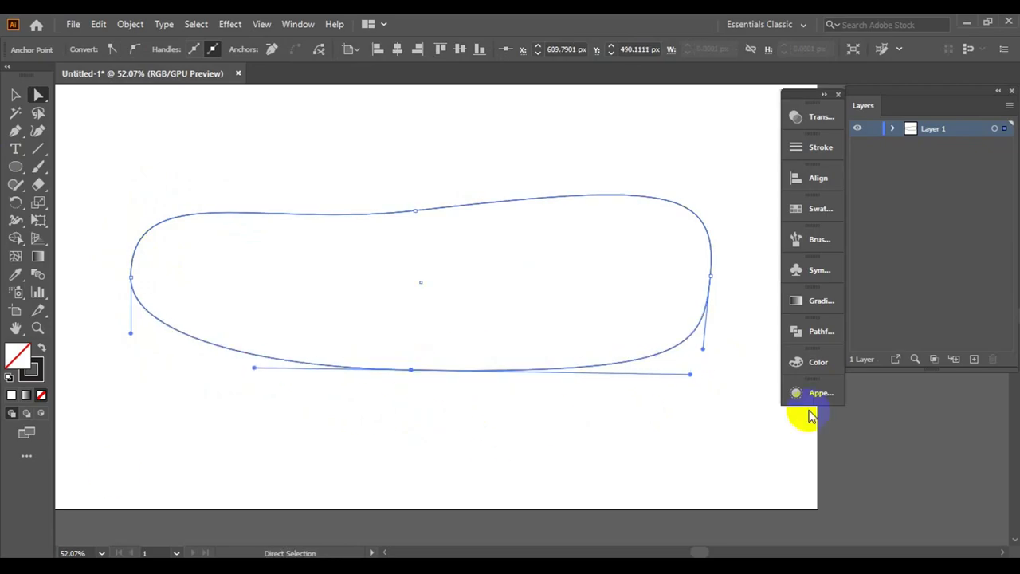
pyautogui.moveTo(690, 371)
pyautogui.mouseDown()
pyautogui.moveTo(699, 364)
pyautogui.moveTo(695, 378)
pyautogui.mouseUp()
# - Convert anchor handles to straighten the right end and round out the left end
pyautogui.click(15, 130)
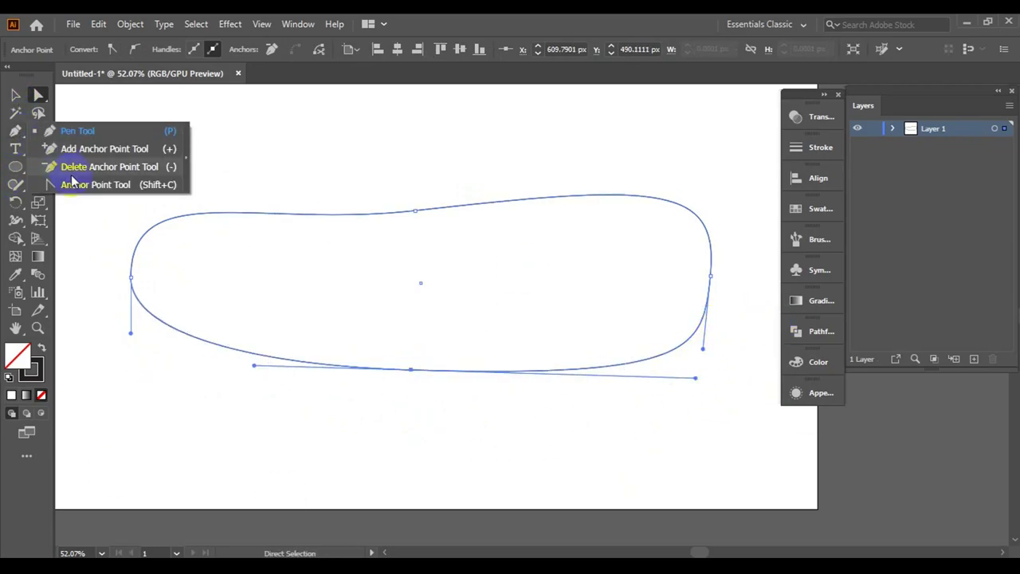
pyautogui.click(72, 182)
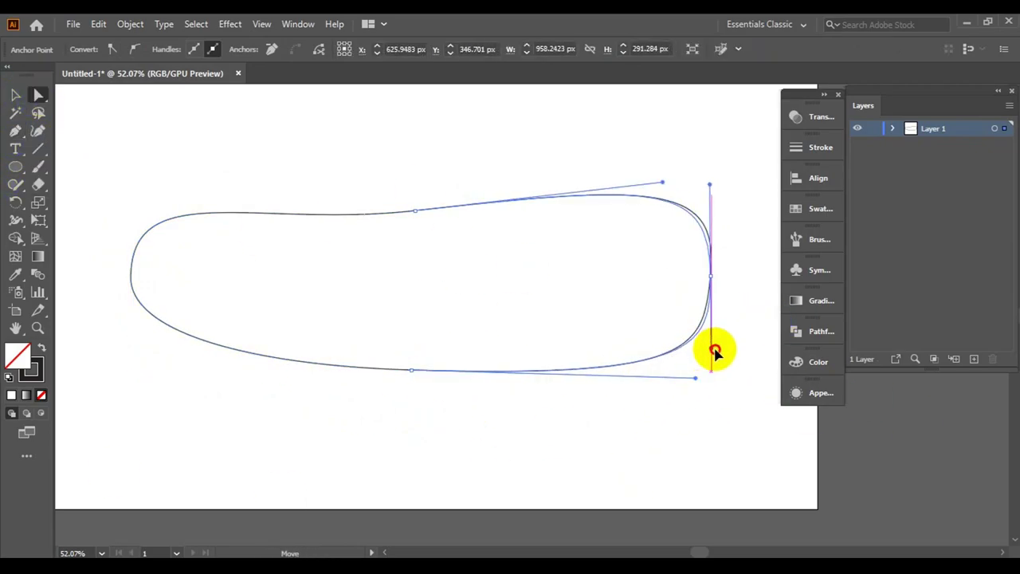
pyautogui.moveTo(714, 351); pyautogui.dragTo(712, 326)
pyautogui.moveTo(706, 196); pyautogui.dragTo(709, 193)
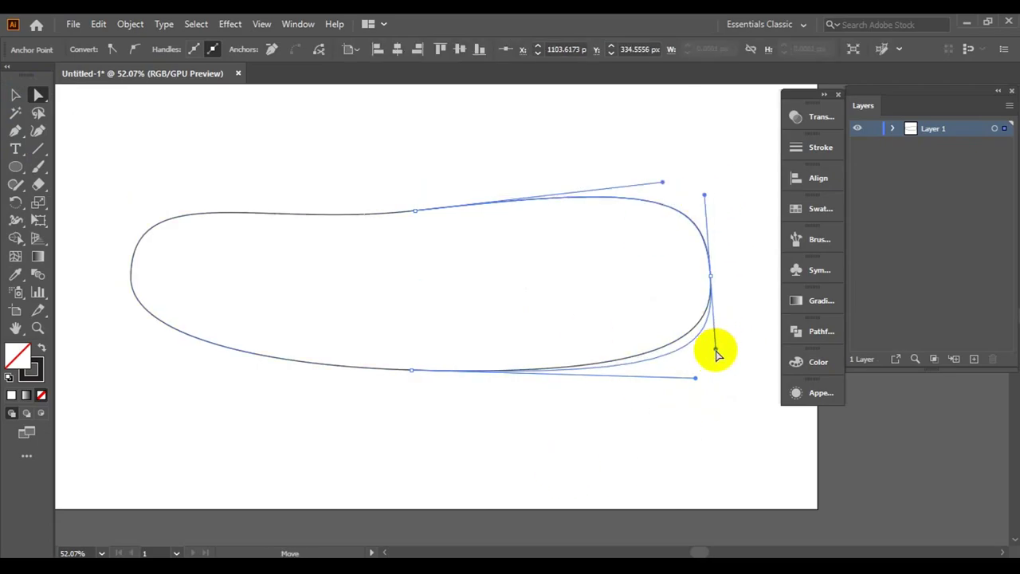
pyautogui.moveTo(127, 266); pyautogui.dragTo(125, 168)
pyautogui.click(408, 460)
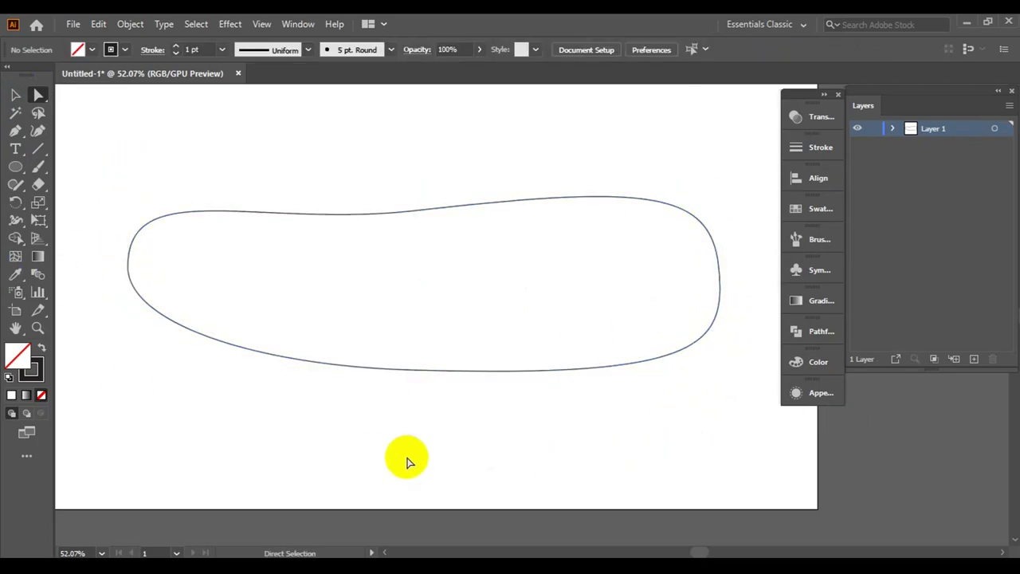
pyautogui.click(15, 95)
# - Fill the whole cucumber shape with green
pyautogui.hotkey('ctrl', 'a')
pyautogui.click(92, 50)
pyautogui.click(56, 68)
pyautogui.click(583, 474)
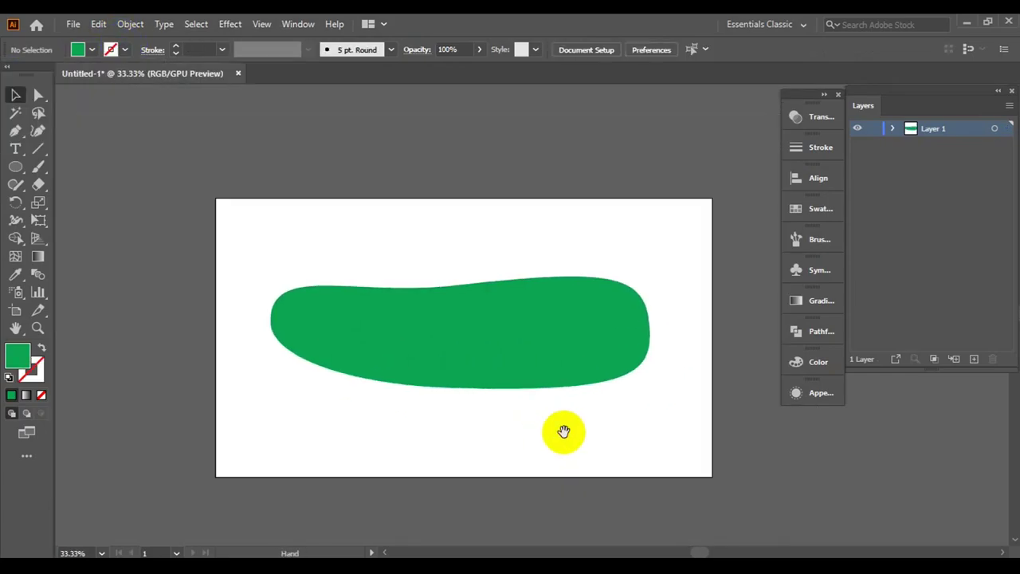
# - Add an anchor on the lower-right edge and remove the fill, leaving only the outline
pyautogui.click(71, 151)
pyautogui.click(587, 443)
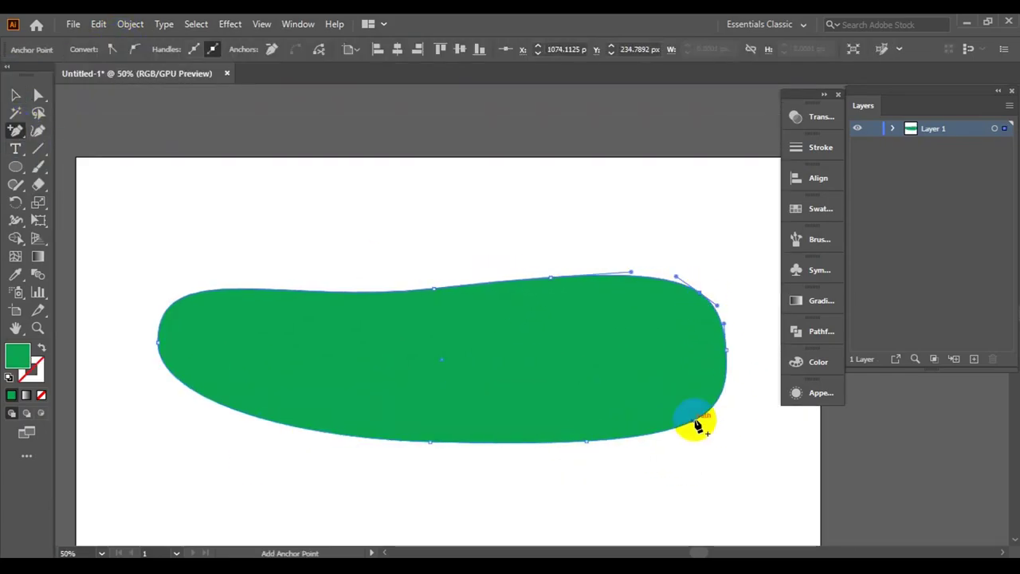
pyautogui.click(16, 95)
pyautogui.click(308, 303)
pyautogui.click(92, 49)
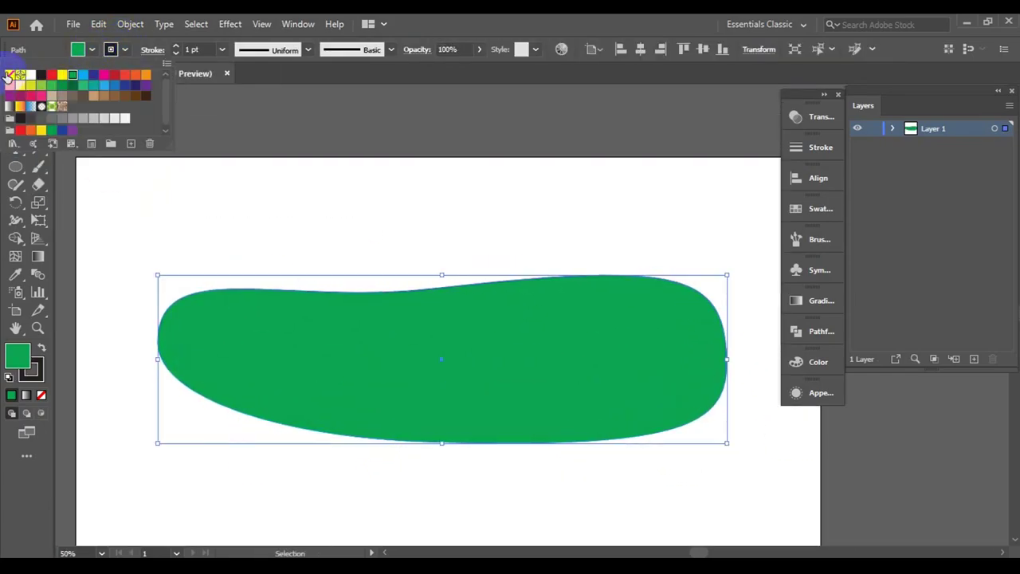
pyautogui.click(11, 70)
# - Zoom in and nudge the left end's anchor slightly upward
pyautogui.click(38, 95)
pyautogui.hotkey('ctrl', '+')
pyautogui.click(647, 243)
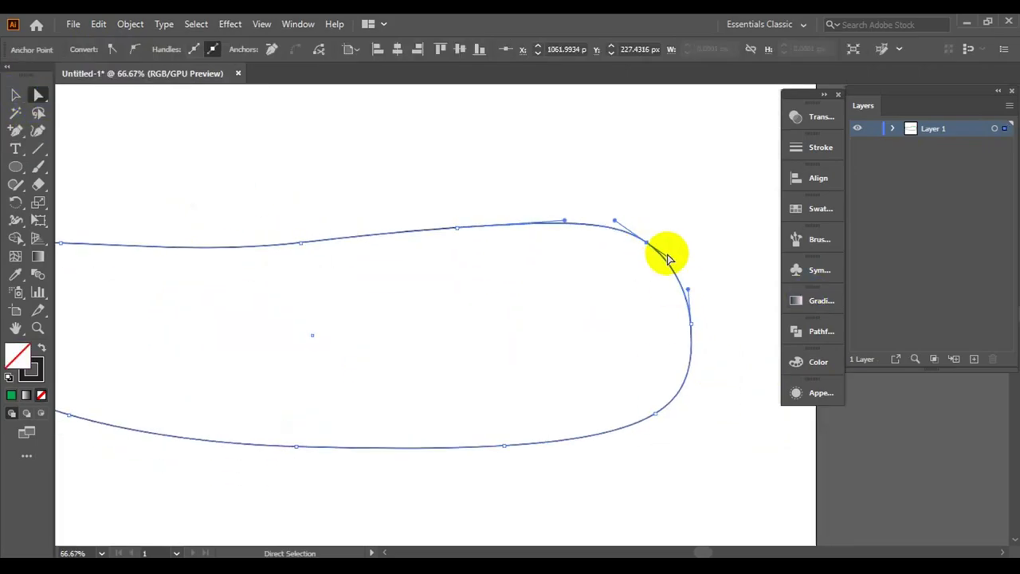
pyautogui.hscroll(-5, 223, 455)
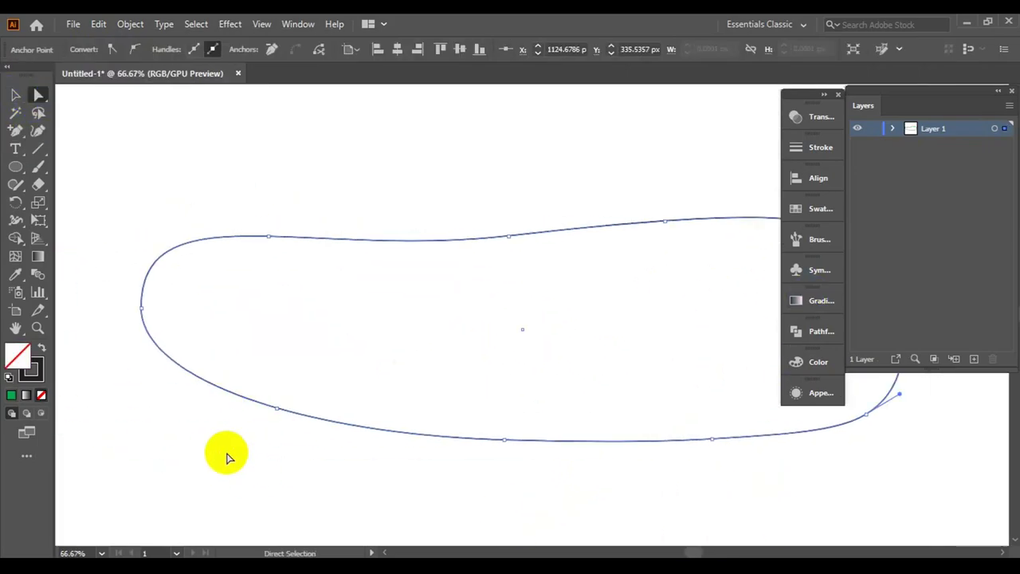
pyautogui.moveTo(206, 315); pyautogui.dragTo(205, 313)
pyautogui.hscroll(-3, 547, 387)
pyautogui.hotkey('ctrl', '-')
pyautogui.click(717, 449)
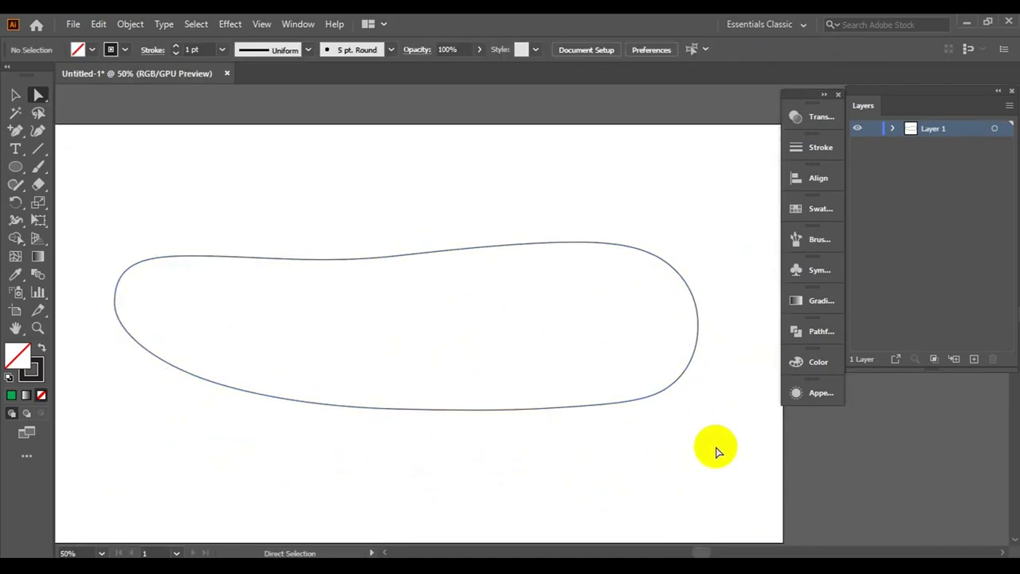
# - Fill the cucumber outline with yellow-green
pyautogui.press('v')
pyautogui.moveTo(125, 184); pyautogui.dragTo(699, 489)
pyautogui.click(92, 50)
pyautogui.click(69, 87)
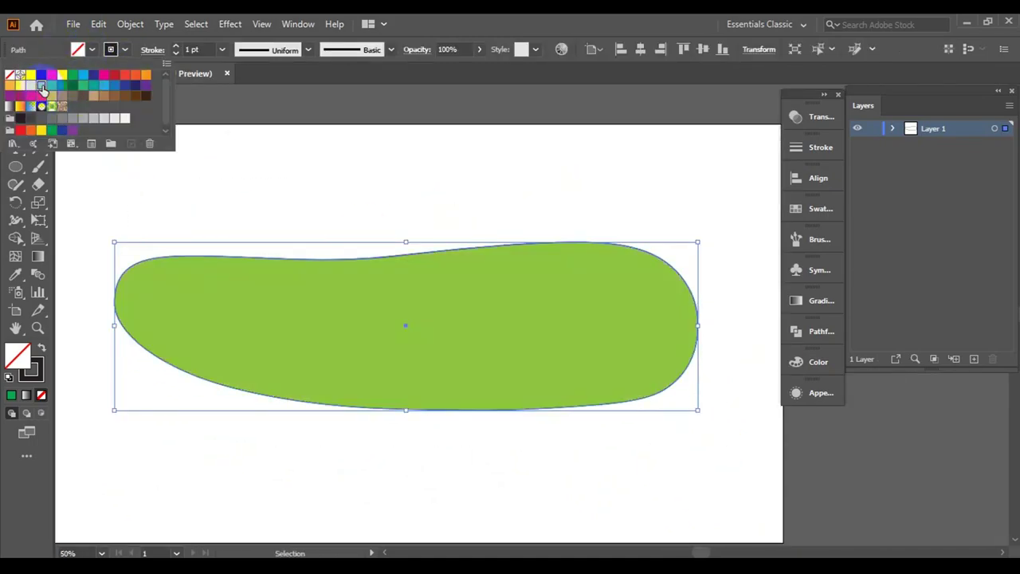
pyautogui.moveTo(509, 218); pyautogui.dragTo(525, 265)
# - Smooth the cucumber's lower edge by dragging a lower-left anchor
pyautogui.press('a')
pyautogui.click(209, 389)
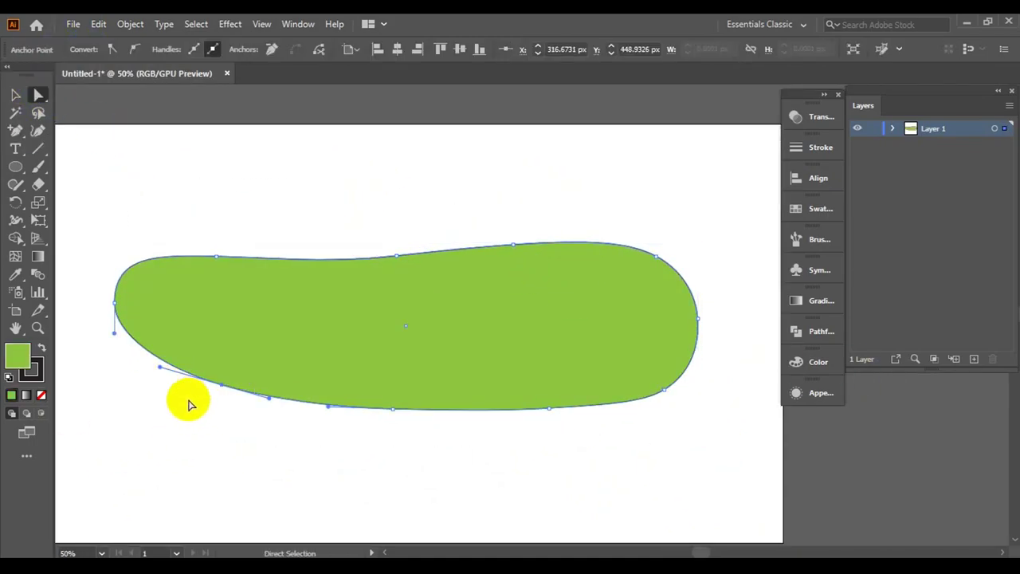
pyautogui.hotkey('ctrl', '+')
pyautogui.moveTo(252, 392); pyautogui.dragTo(239, 388)
pyautogui.hotkey('ctrl', '0')
# - Zoom in on the right end and select its top-right anchor point
pyautogui.click(629, 467)
pyautogui.hotkey('ctrl', '+')
pyautogui.click(455, 424)
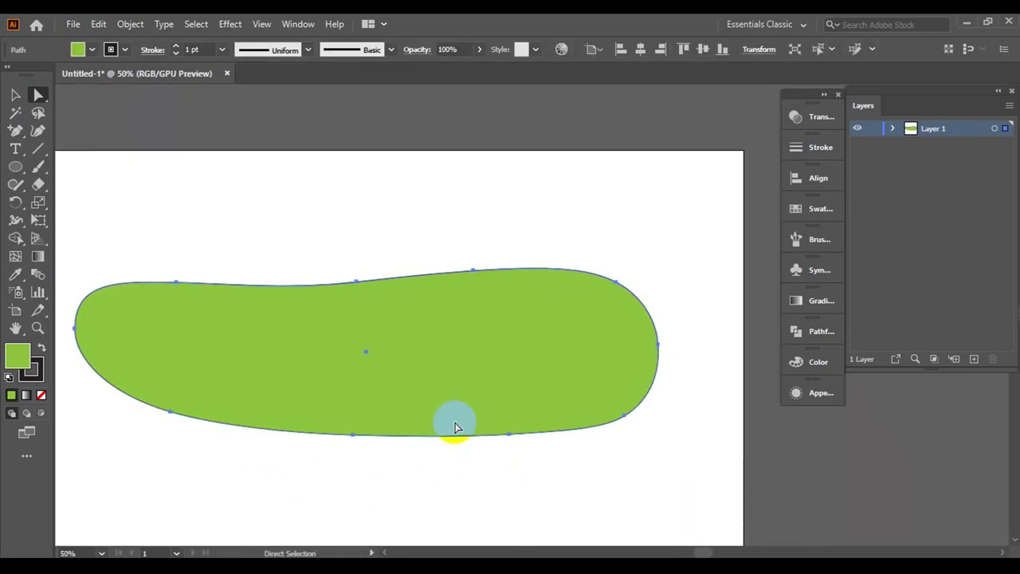
pyautogui.hotkey('ctrl', '+')
pyautogui.click(569, 432)
pyautogui.hotkey('ctrl', '-')
pyautogui.click(615, 405)
pyautogui.hotkey('ctrl', '+')
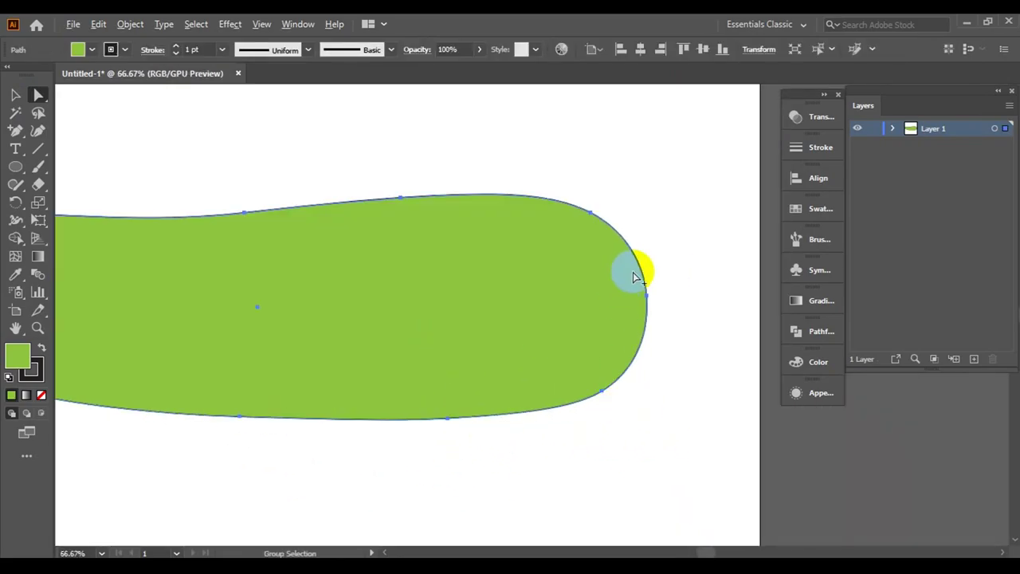
pyautogui.click(590, 215)
# - Select the whole cucumber shape and review its fill colour options
pyautogui.press('v')
pyautogui.click(629, 432)
pyautogui.hotkey('ctrl', '-')
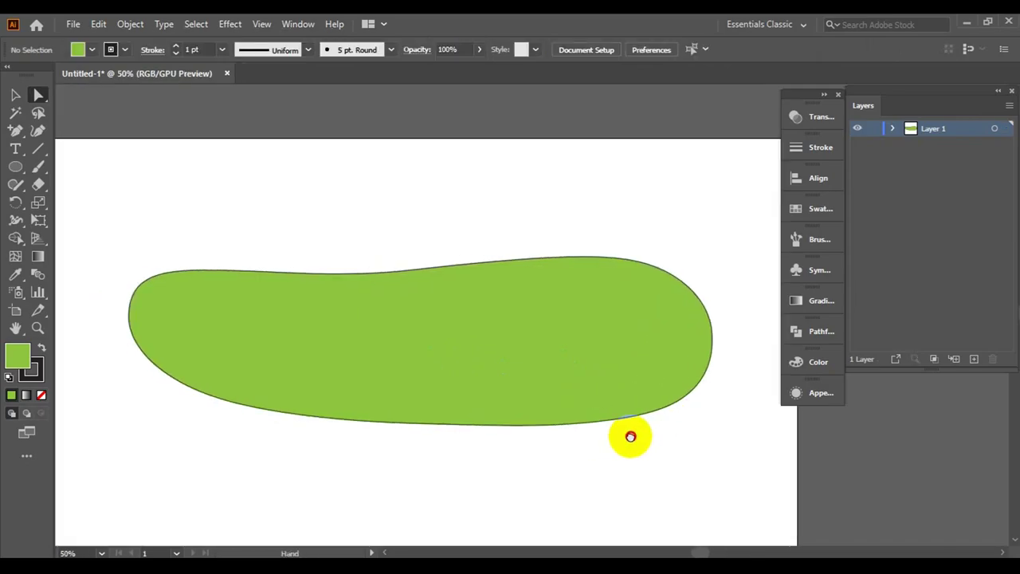
pyautogui.moveTo(629, 433); pyautogui.dragTo(291, 201)
pyautogui.click(92, 49)
pyautogui.click(558, 246)
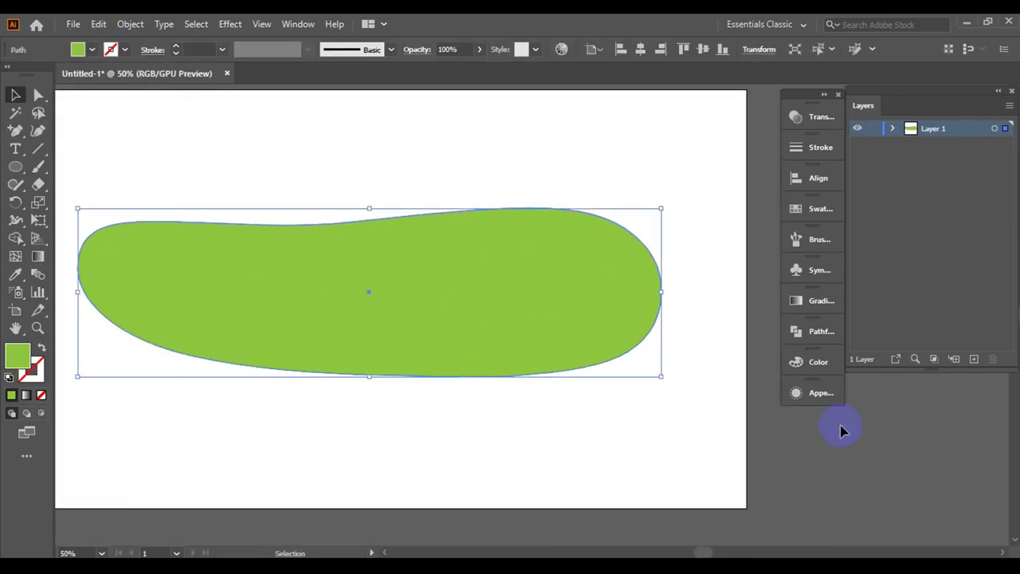
# - Apply a linear gradient fill and make its left stop light green
pyautogui.click(797, 302)
pyautogui.click(681, 317)
pyautogui.click(620, 416)
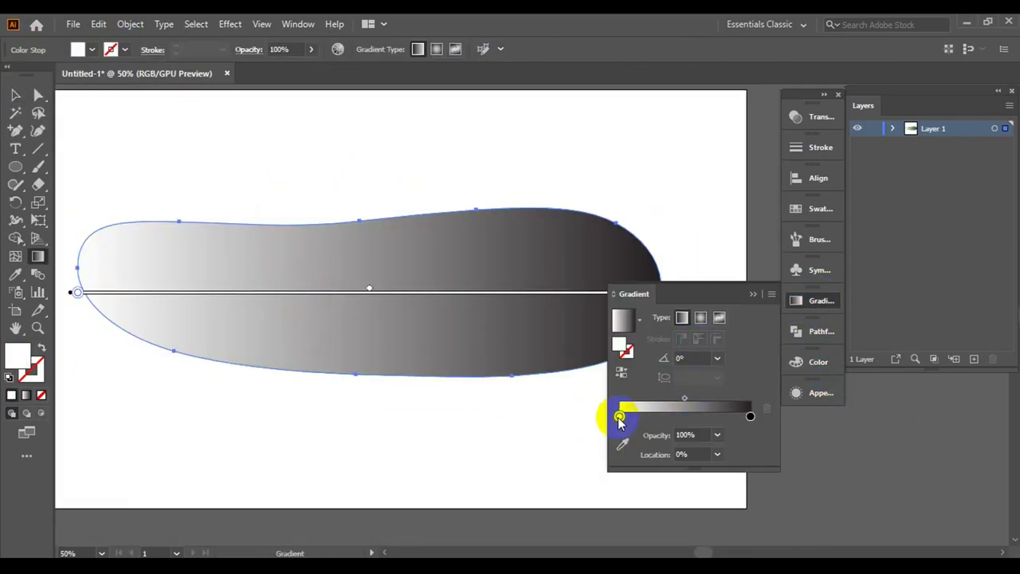
pyautogui.doubleClick(619, 416)
pyautogui.click(52, 106)
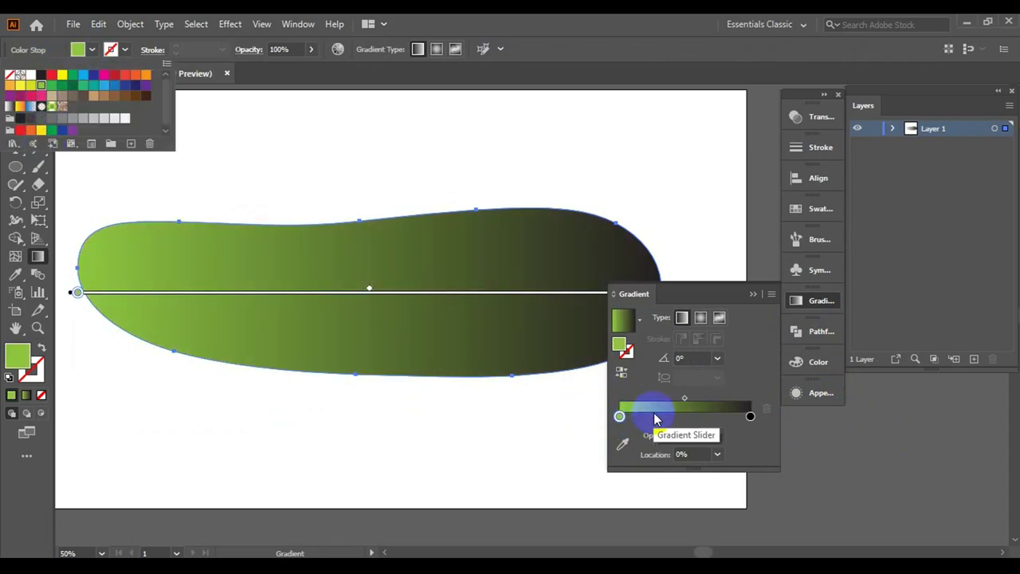
# - Add two more gradient stops and colour the right stop green
pyautogui.click(654, 416)
pyautogui.click(723, 416)
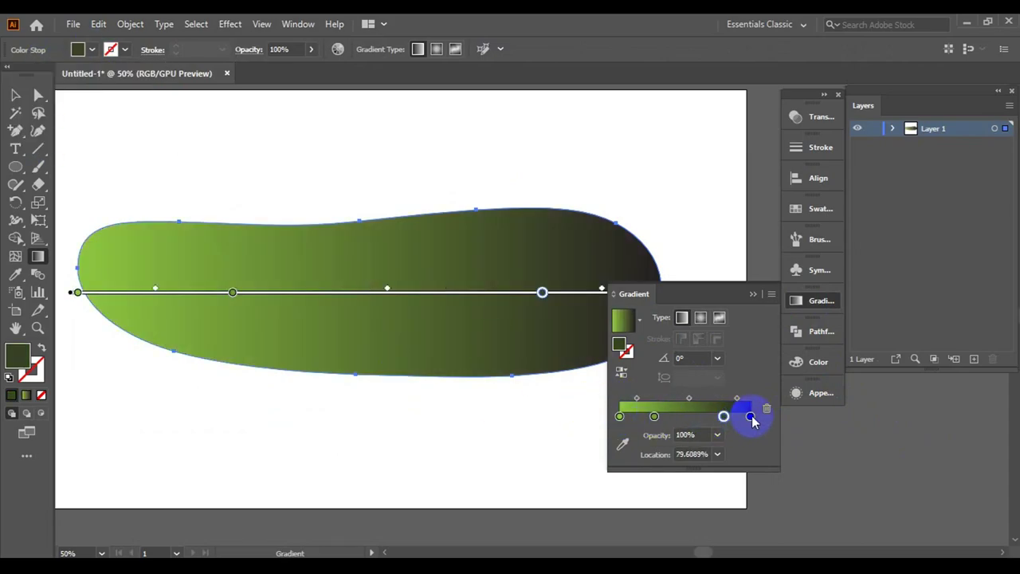
pyautogui.moveTo(693, 293); pyautogui.dragTo(579, 313)
pyautogui.click(813, 332)
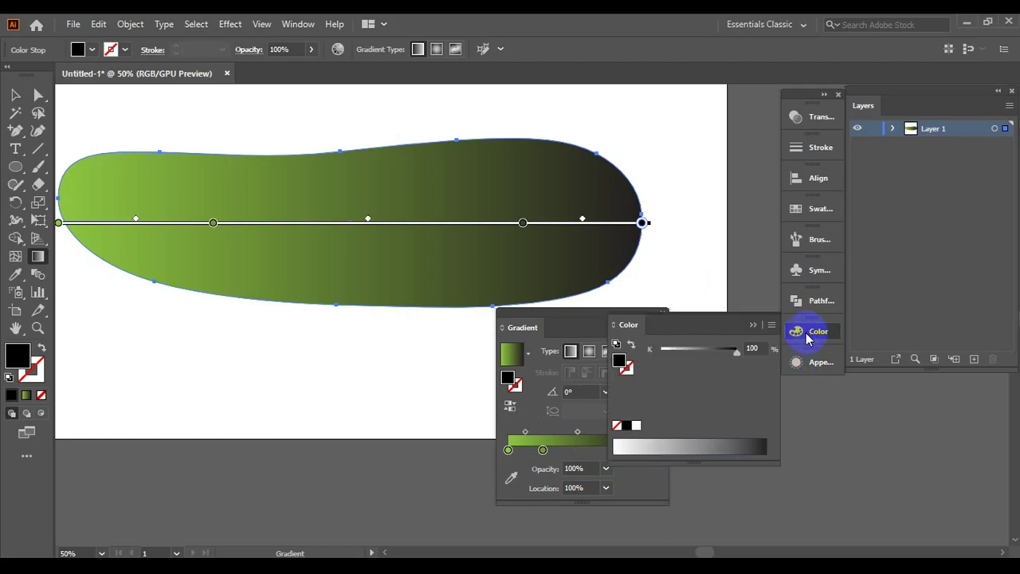
pyautogui.click(92, 49)
pyautogui.click(73, 85)
pyautogui.click(52, 85)
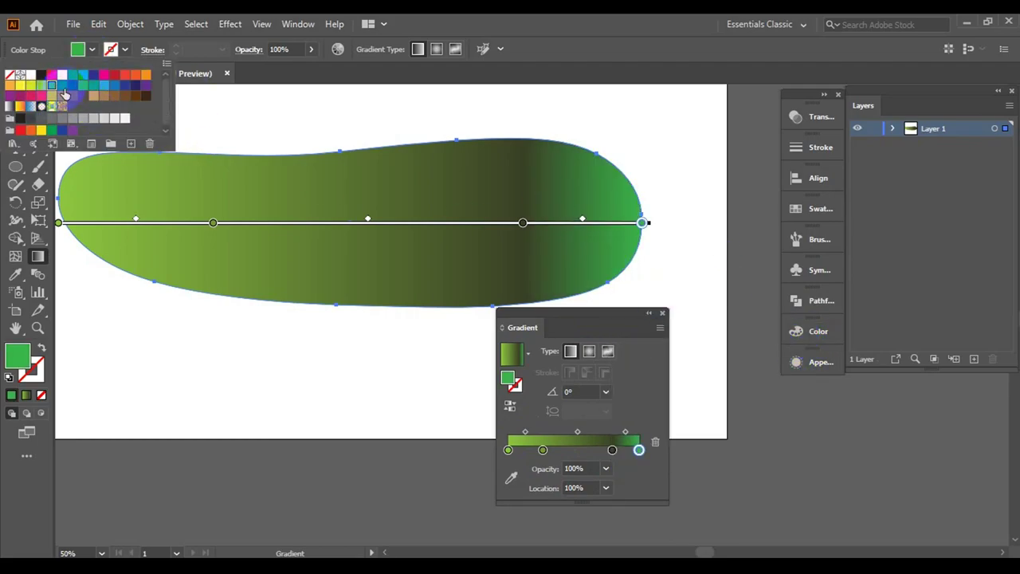
# - Shift the middle stops left and brighten the green at the right end
pyautogui.moveTo(611, 450); pyautogui.dragTo(550, 452)
pyautogui.click(638, 450)
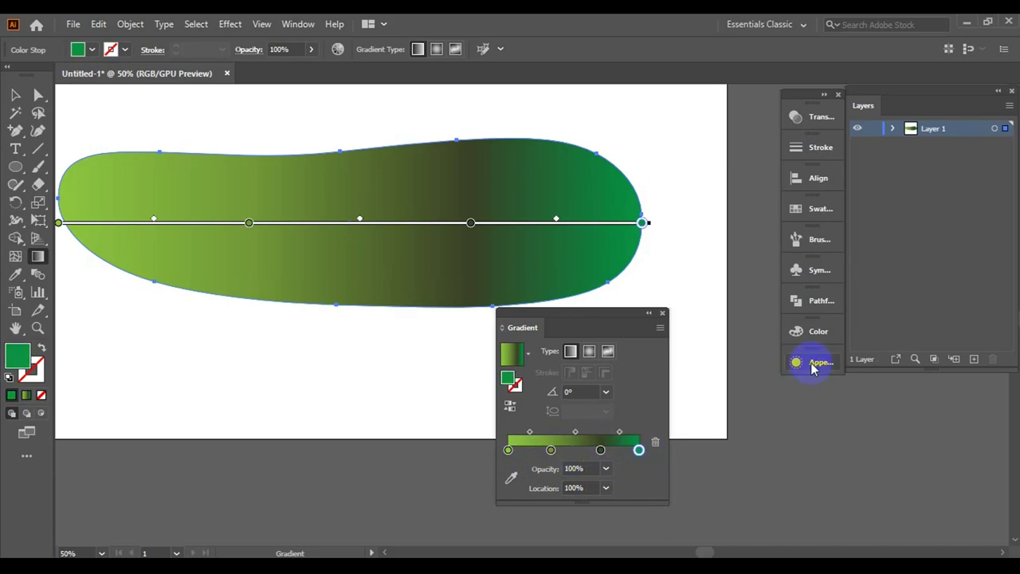
pyautogui.click(818, 331)
pyautogui.moveTo(702, 374); pyautogui.dragTo(715, 375)
pyautogui.moveTo(562, 321); pyautogui.dragTo(479, 331)
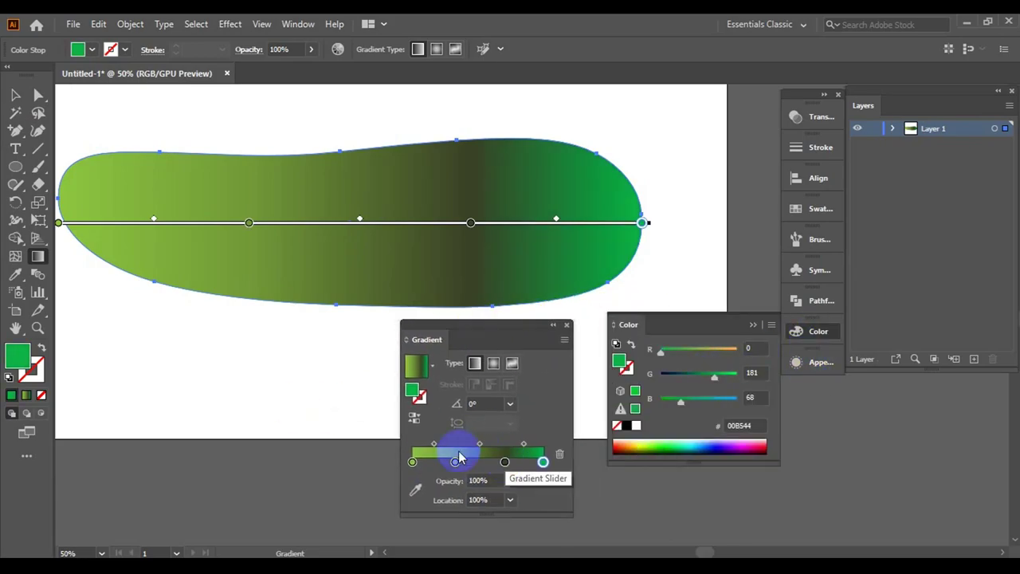
# - Brighten the gradient's left end and turn the dark middle band green, shifted rightward
pyautogui.click(412, 461)
pyautogui.moveTo(714, 374)
pyautogui.mouseDown()
pyautogui.moveTo(725, 375)
pyautogui.moveTo(679, 403)
pyautogui.moveTo(694, 375)
pyautogui.moveTo(705, 385)
pyautogui.mouseUp()
pyautogui.click(506, 462)
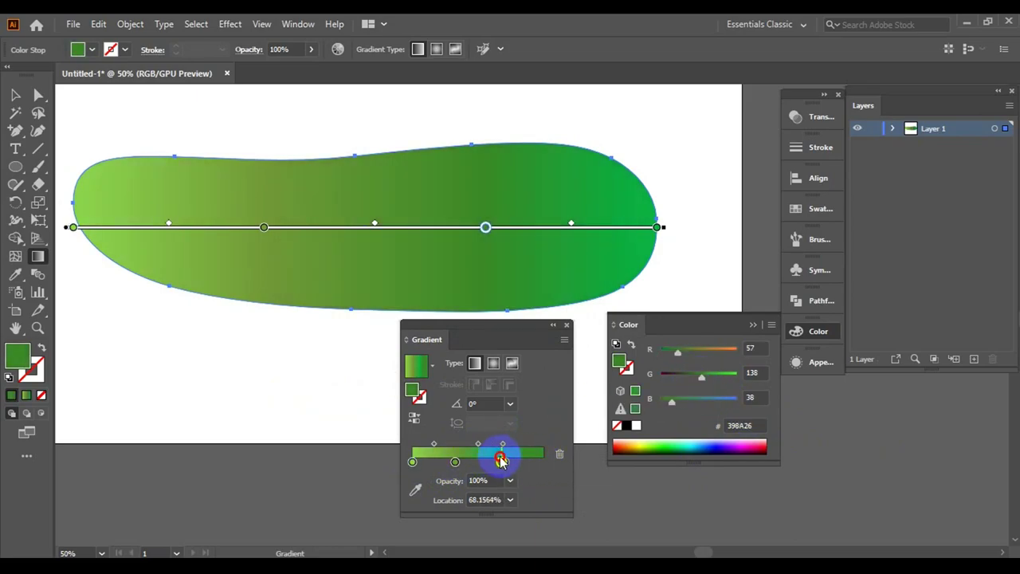
pyautogui.moveTo(501, 460); pyautogui.dragTo(546, 464)
# - Lighten the left-middle green and darken the right-middle green with less blue
pyautogui.click(455, 461)
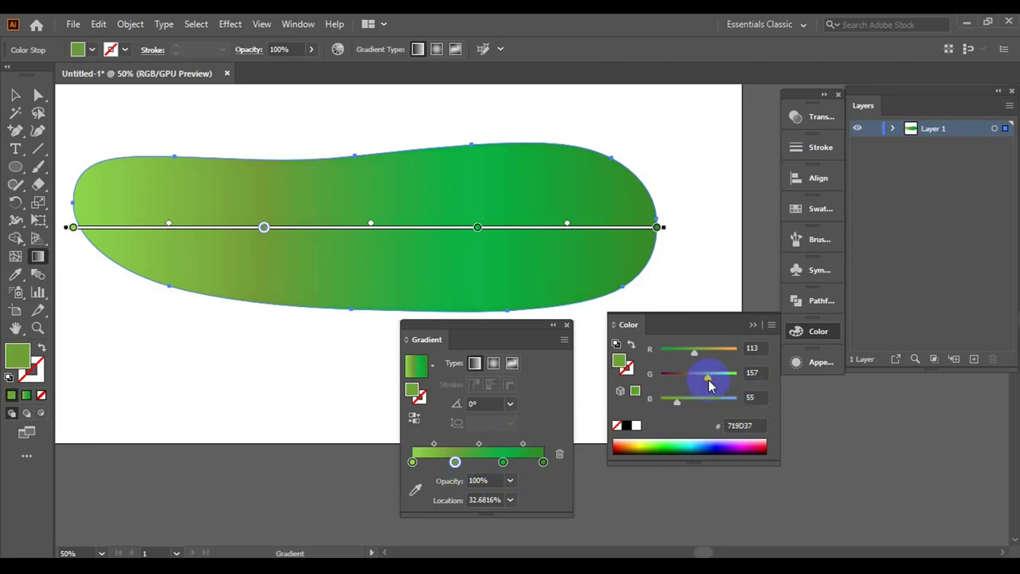
pyautogui.moveTo(711, 385)
pyautogui.mouseDown()
pyautogui.moveTo(700, 388)
pyautogui.moveTo(692, 360)
pyautogui.mouseUp()
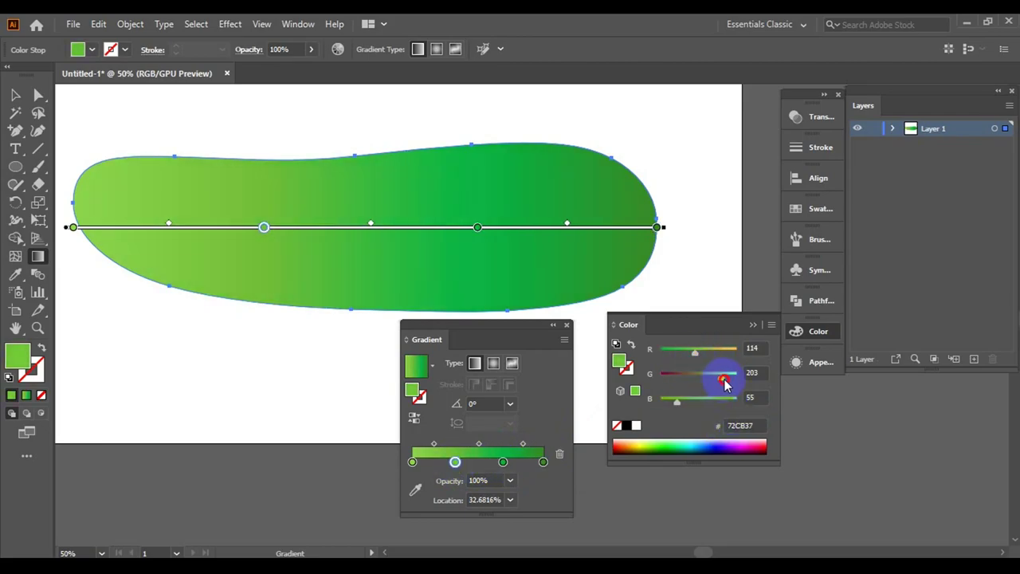
pyautogui.click(502, 462)
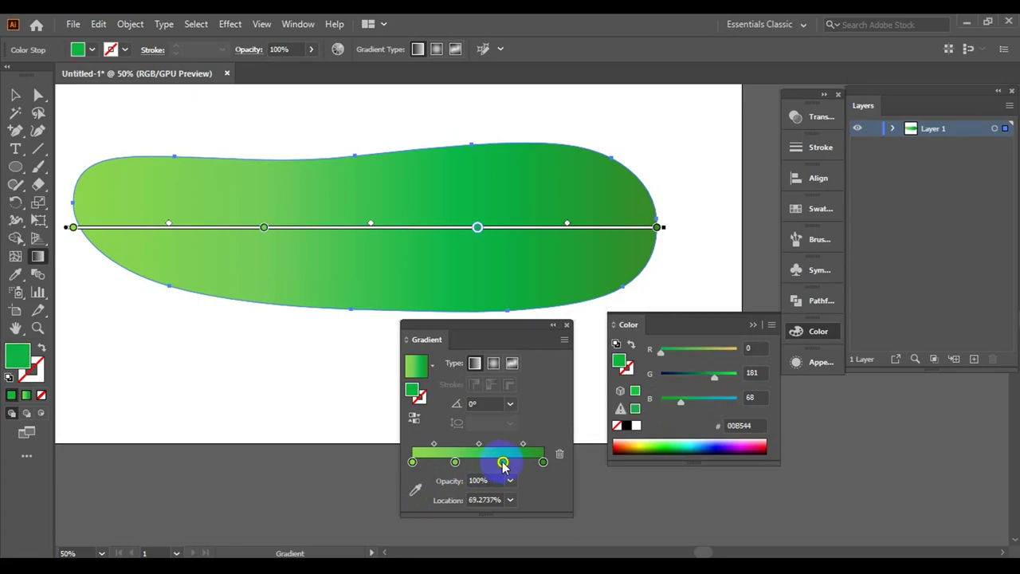
pyautogui.click(680, 404)
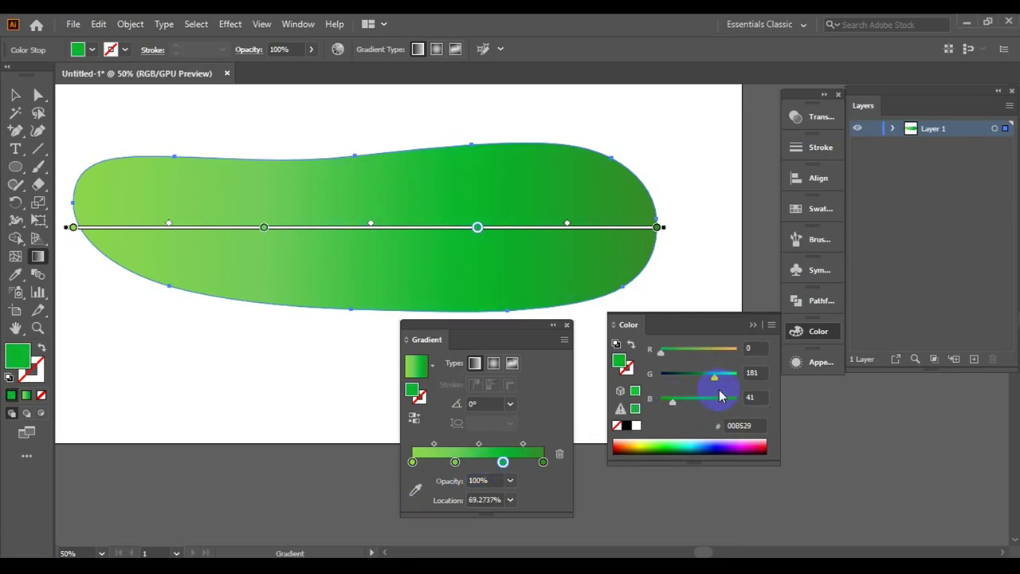
pyautogui.click(707, 378)
pyautogui.moveTo(708, 378); pyautogui.dragTo(700, 380)
# - Nudge the dark green stop slightly left and lighten the right end
pyautogui.click(543, 462)
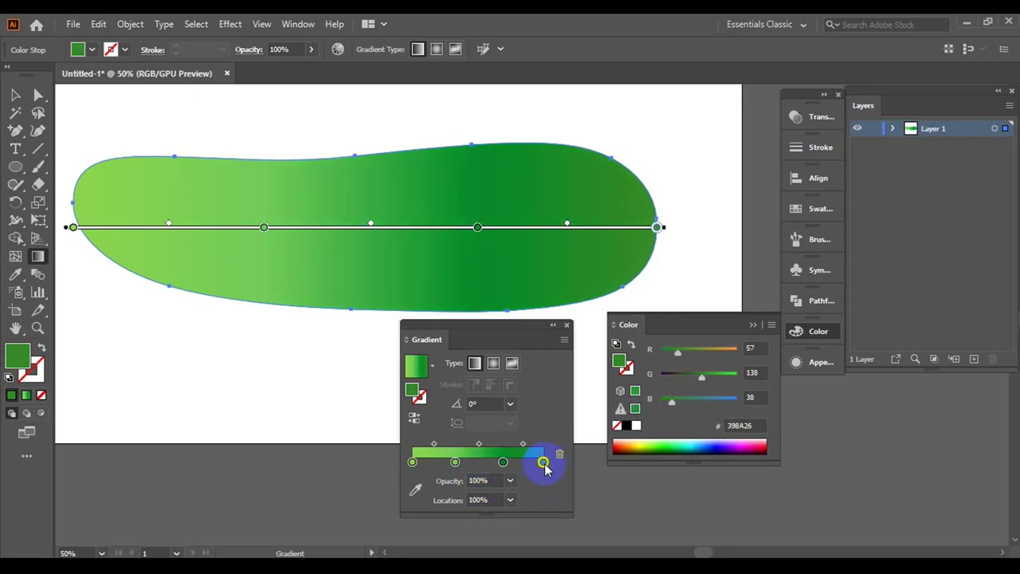
pyautogui.moveTo(502, 462); pyautogui.dragTo(497, 463)
pyautogui.moveTo(710, 382); pyautogui.dragTo(712, 384)
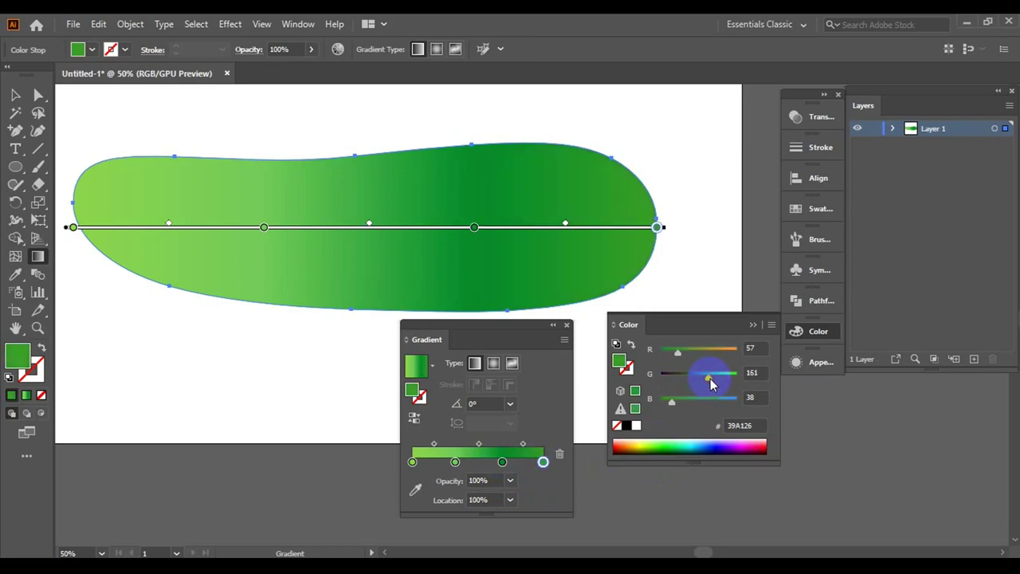
# - Try 90% opacity on the dark green stop, restore full opacity, and sharpen the right transition
pyautogui.click(510, 480)
pyautogui.click(528, 449)
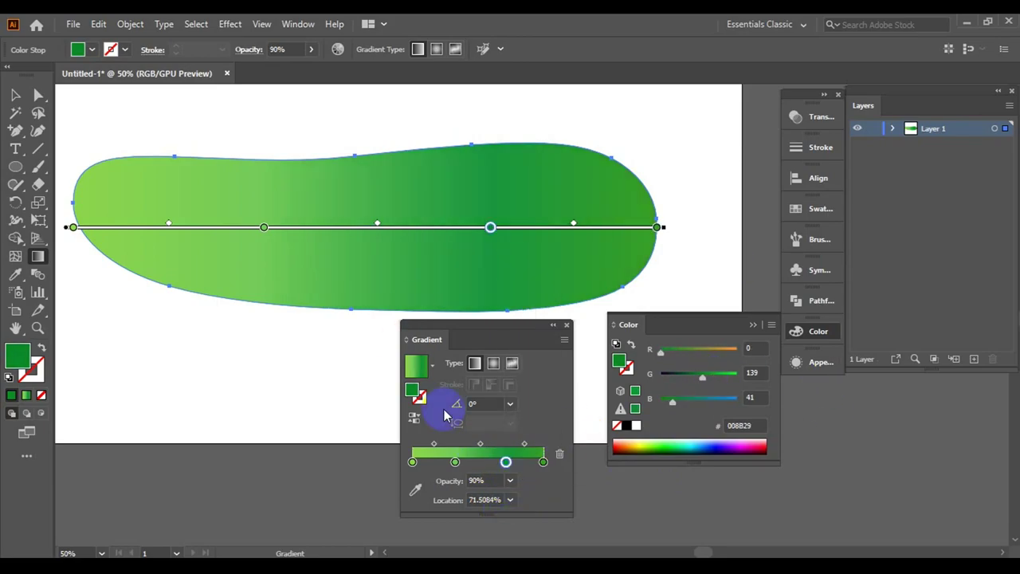
pyautogui.click(455, 462)
pyautogui.click(506, 463)
pyautogui.click(510, 481)
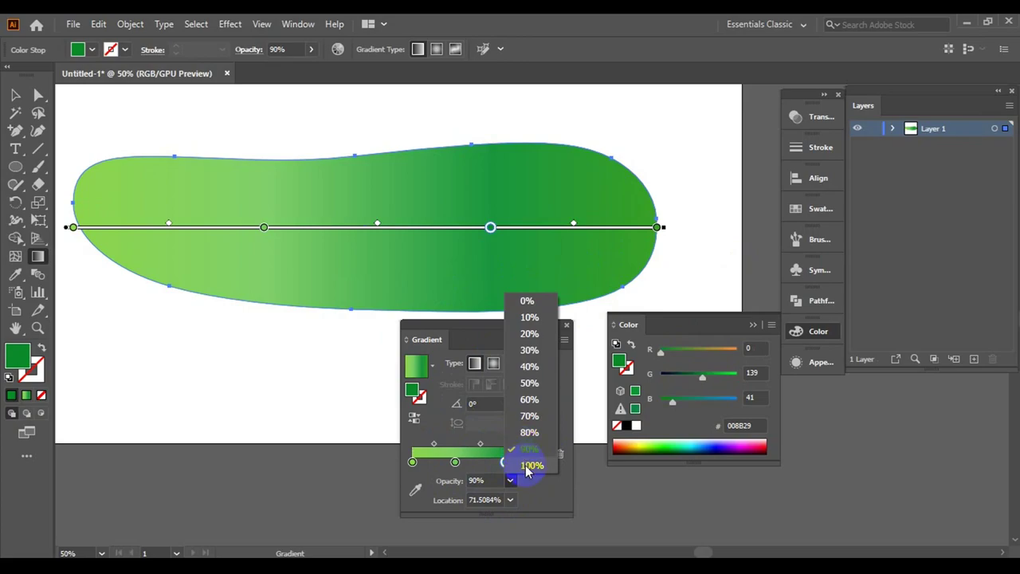
pyautogui.moveTo(479, 443)
pyautogui.mouseDown()
pyautogui.moveTo(498, 443)
pyautogui.moveTo(502, 463)
pyautogui.mouseUp()
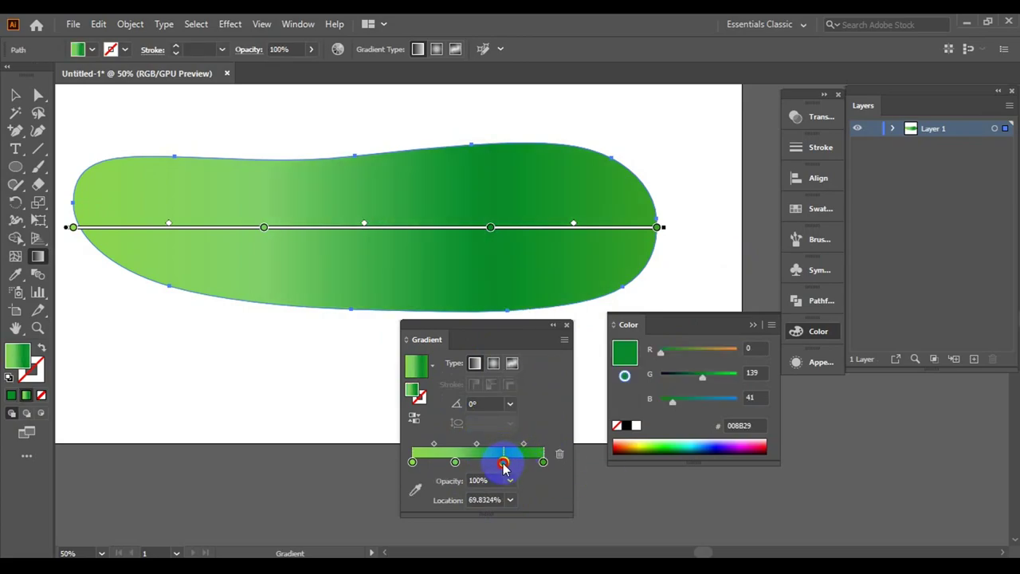
pyautogui.click(503, 461)
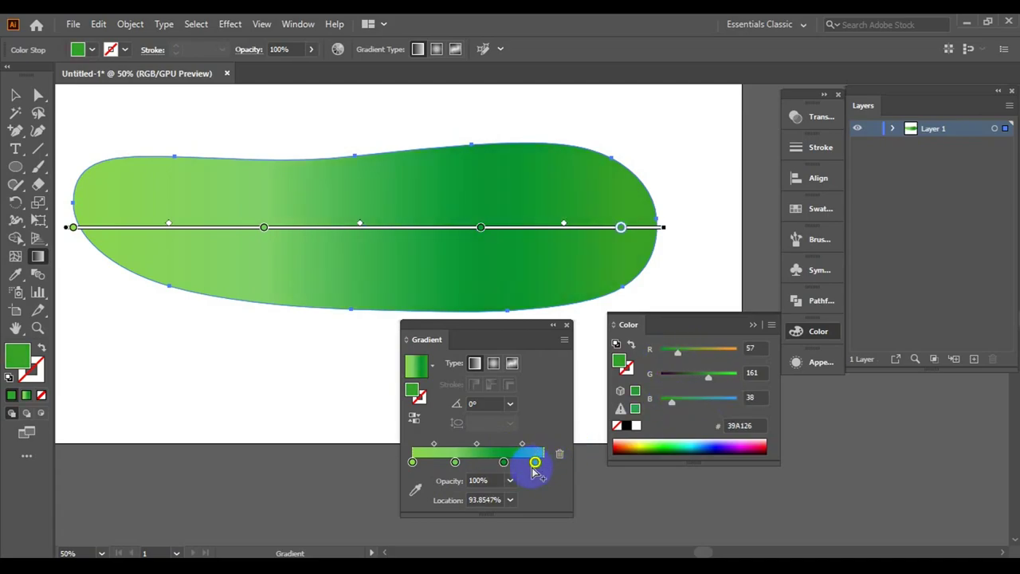
# - Retune the right-end stop to a purer, yellow-leaning green with almost no blue
pyautogui.click(535, 462)
pyautogui.moveTo(693, 400); pyautogui.dragTo(665, 405)
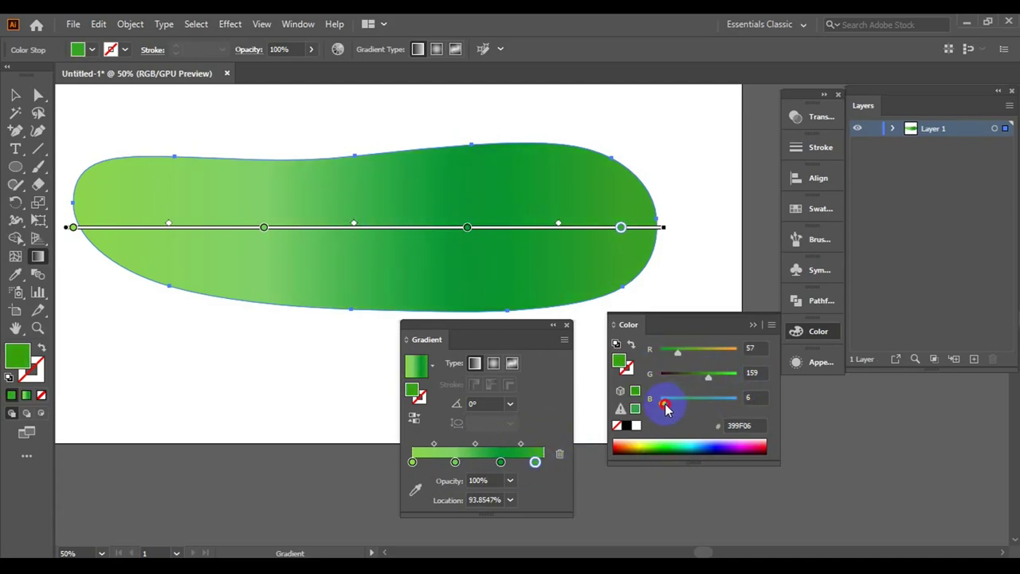
pyautogui.moveTo(690, 357); pyautogui.dragTo(655, 351)
pyautogui.moveTo(709, 374); pyautogui.dragTo(718, 374)
pyautogui.moveTo(658, 358)
pyautogui.mouseDown()
pyautogui.moveTo(694, 359)
pyautogui.moveTo(717, 381)
pyautogui.mouseUp()
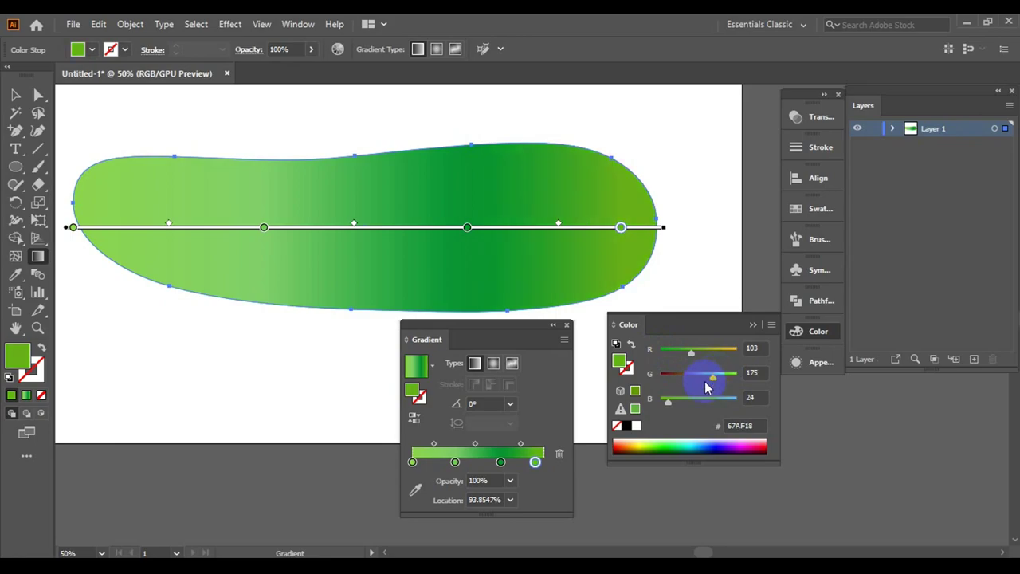
# - Adjust the left colours' blend point and make the dark green stop partly transparent
pyautogui.click(413, 461)
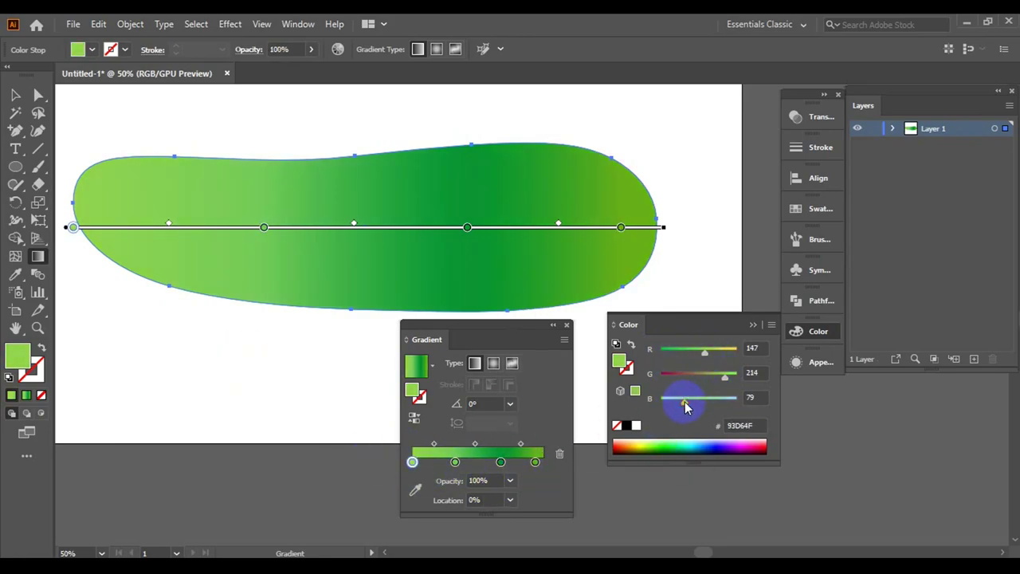
pyautogui.moveTo(477, 443)
pyautogui.mouseDown()
pyautogui.moveTo(517, 445)
pyautogui.moveTo(479, 446)
pyautogui.mouseUp()
pyautogui.click(501, 462)
pyautogui.click(511, 480)
pyautogui.click(526, 446)
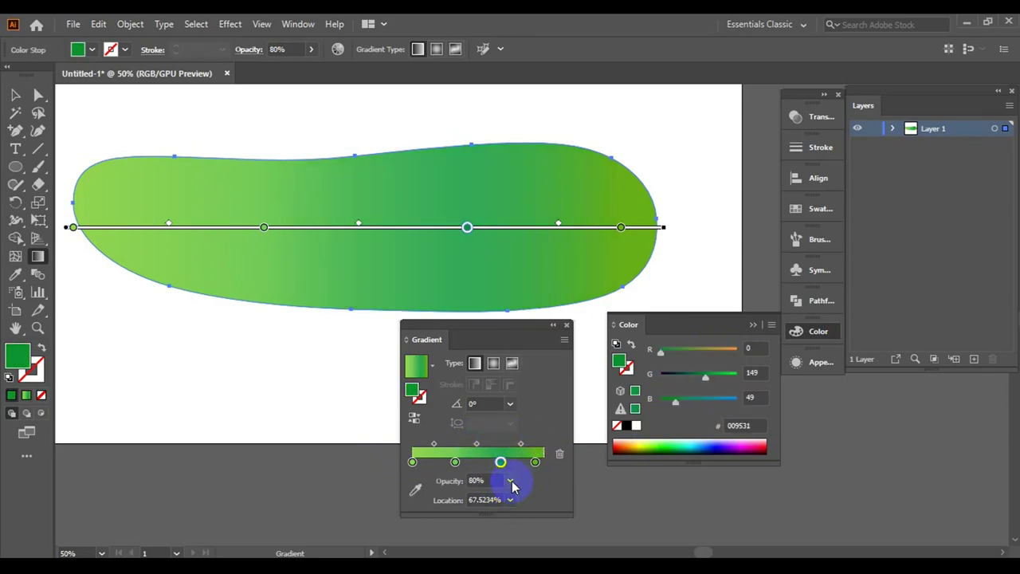
# - Move the right-end stop nearly to the edge and darken it to a deep green without red
pyautogui.moveTo(536, 464); pyautogui.dragTo(544, 462)
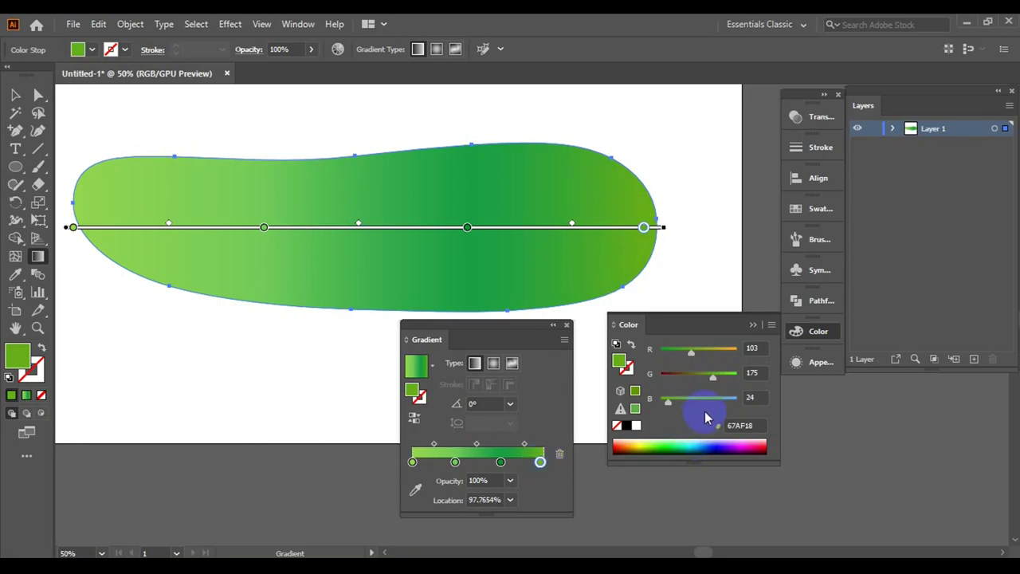
pyautogui.moveTo(722, 384); pyautogui.dragTo(715, 384)
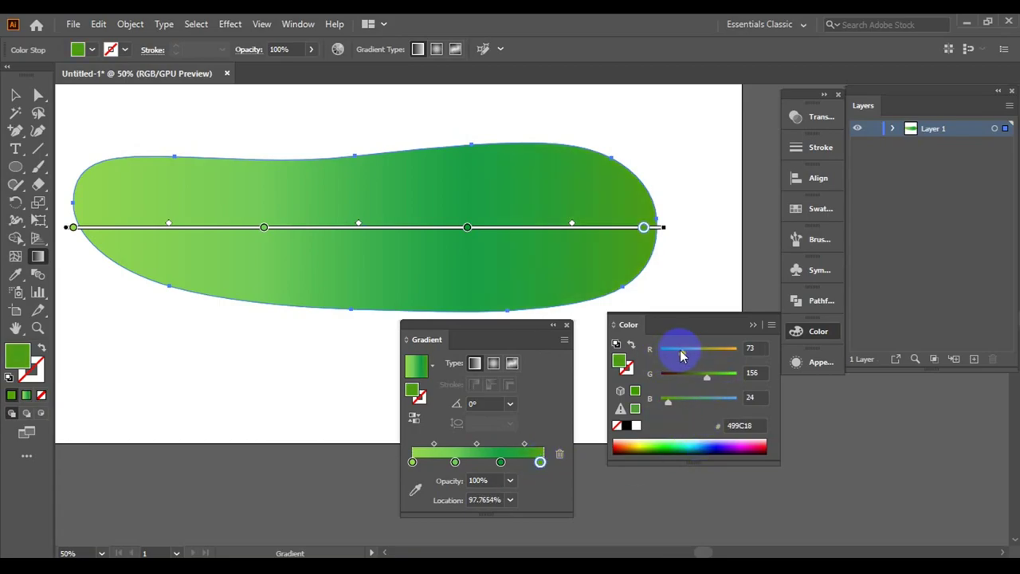
pyautogui.moveTo(681, 351); pyautogui.dragTo(658, 350)
pyautogui.moveTo(712, 383); pyautogui.dragTo(698, 383)
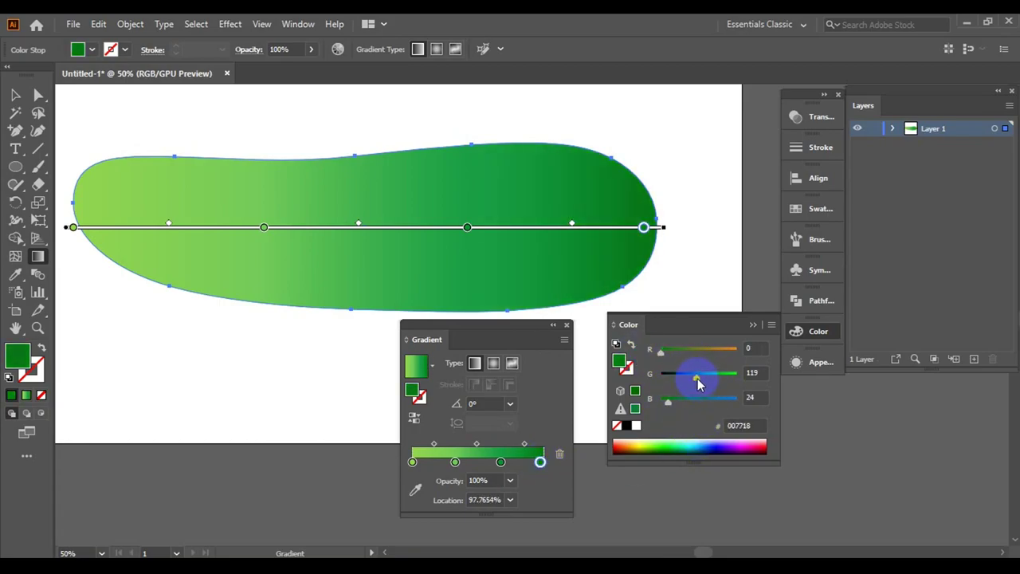
pyautogui.click(412, 461)
# - Deselect to review the gradient, then reselect the cucumber with gradient settings placed below it
pyautogui.click(701, 191)
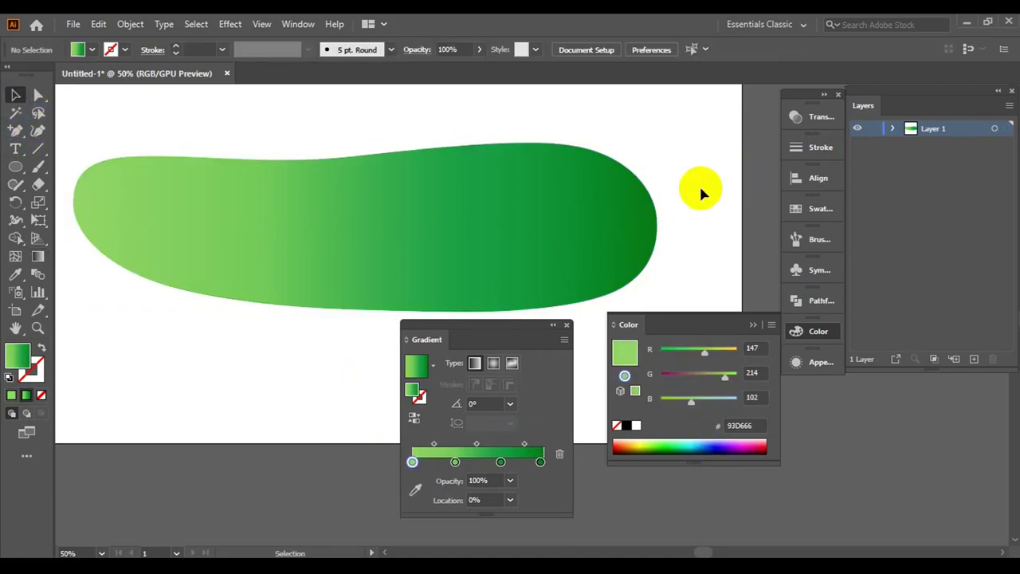
pyautogui.moveTo(478, 339); pyautogui.dragTo(740, 380)
pyautogui.doubleClick(630, 325)
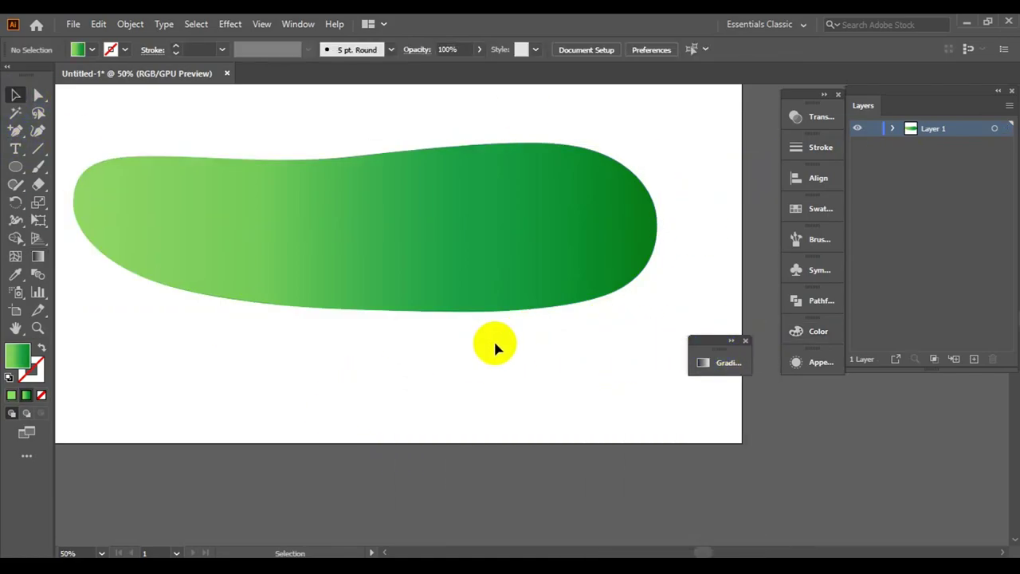
pyautogui.scroll(1, 474, 308)
pyautogui.scroll(-1, 528, 400)
pyautogui.click(423, 236)
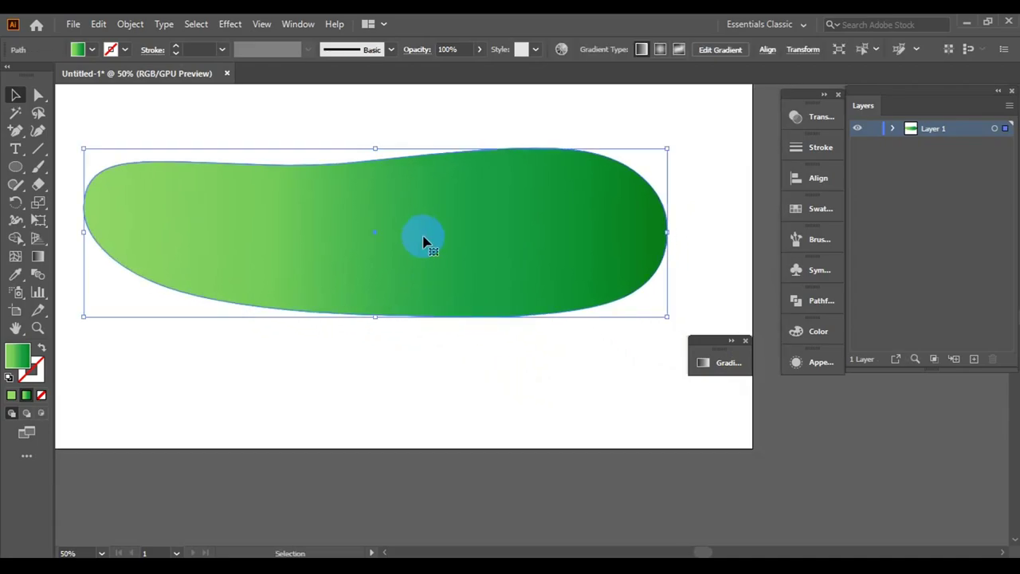
pyautogui.click(720, 362)
pyautogui.moveTo(614, 351); pyautogui.dragTo(377, 342)
# - Brighten the third stop's green, lighten the left-middle stop and shift it right
pyautogui.click(382, 487)
pyautogui.click(819, 331)
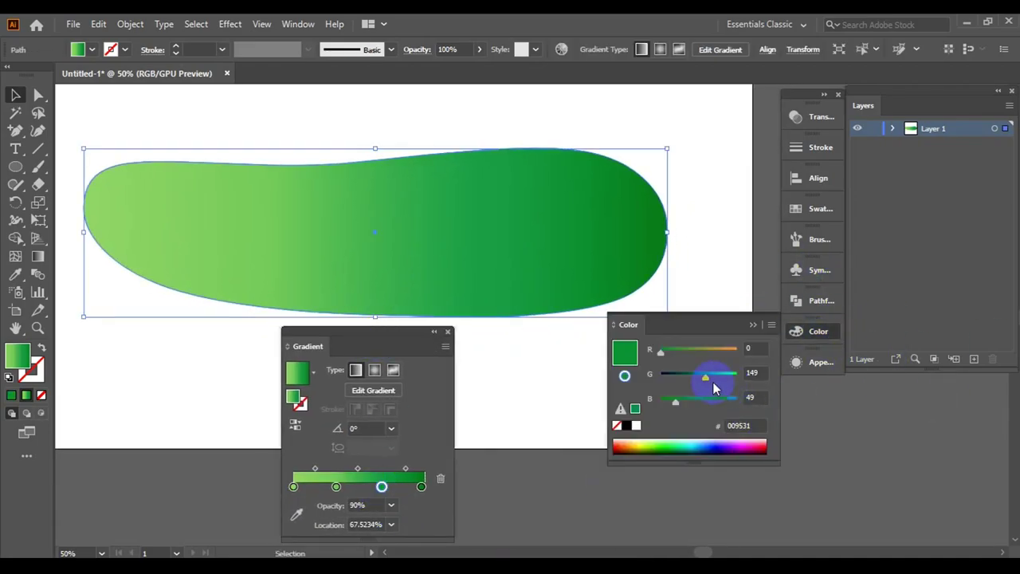
pyautogui.moveTo(710, 374)
pyautogui.mouseDown()
pyautogui.moveTo(721, 375)
pyautogui.moveTo(714, 383)
pyautogui.moveTo(720, 375)
pyautogui.moveTo(684, 350)
pyautogui.moveTo(665, 348)
pyautogui.mouseUp()
pyautogui.click(336, 487)
pyautogui.click(381, 486)
pyautogui.click(336, 486)
pyautogui.moveTo(714, 381); pyautogui.dragTo(712, 378)
pyautogui.moveTo(665, 351); pyautogui.dragTo(681, 356)
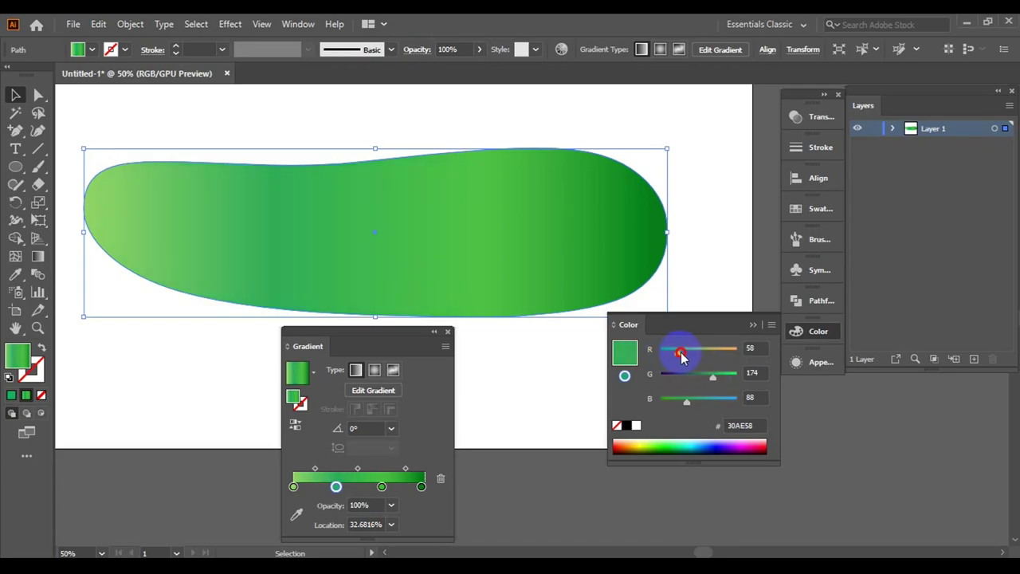
pyautogui.moveTo(336, 486); pyautogui.dragTo(348, 486)
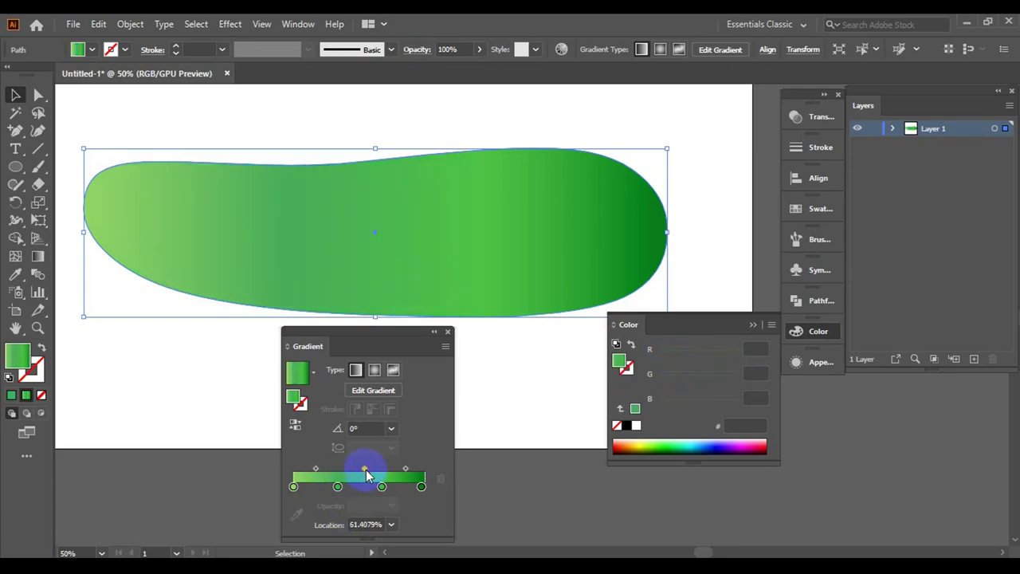
pyautogui.click(435, 333)
# - Choose a light green fill for new shapes and zoom in on the cucumber
pyautogui.scroll(2, 669, 380)
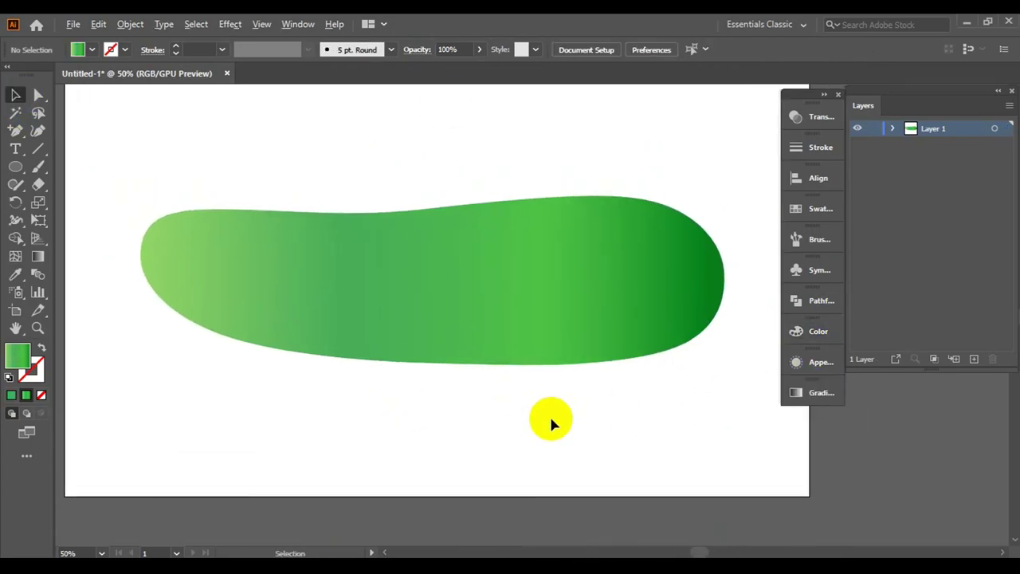
pyautogui.click(440, 177)
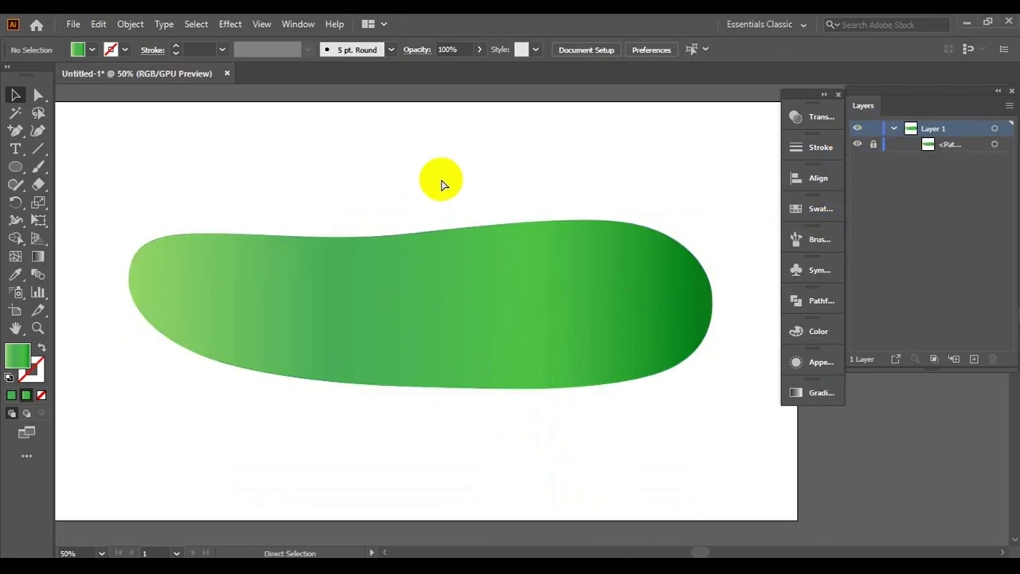
pyautogui.hotkey('ctrl', '=')
pyautogui.click(92, 50)
pyautogui.click(67, 73)
pyautogui.click(15, 130)
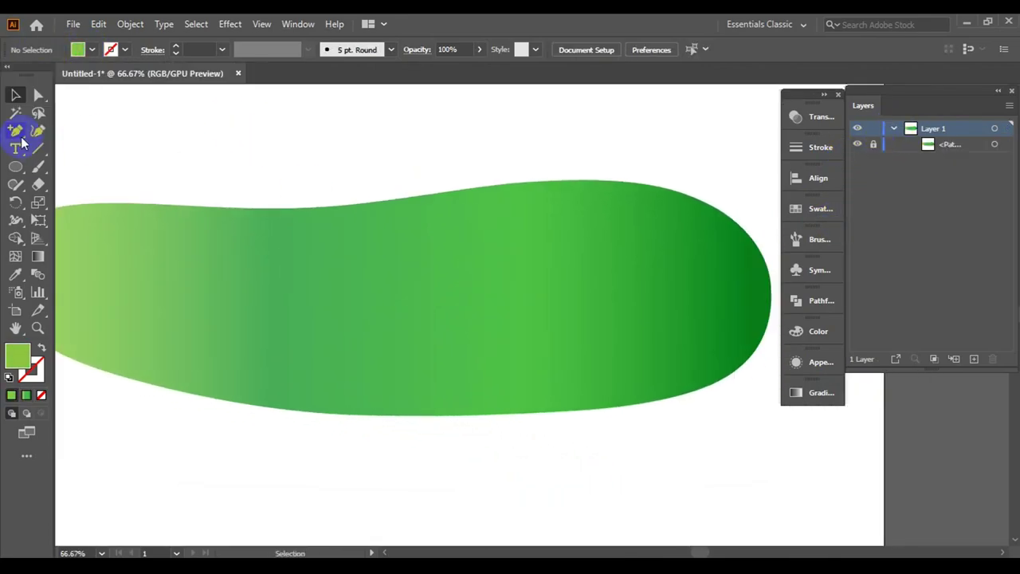
pyautogui.hotkey('ctrl', '=')
pyautogui.hotkey('ctrl', '=')
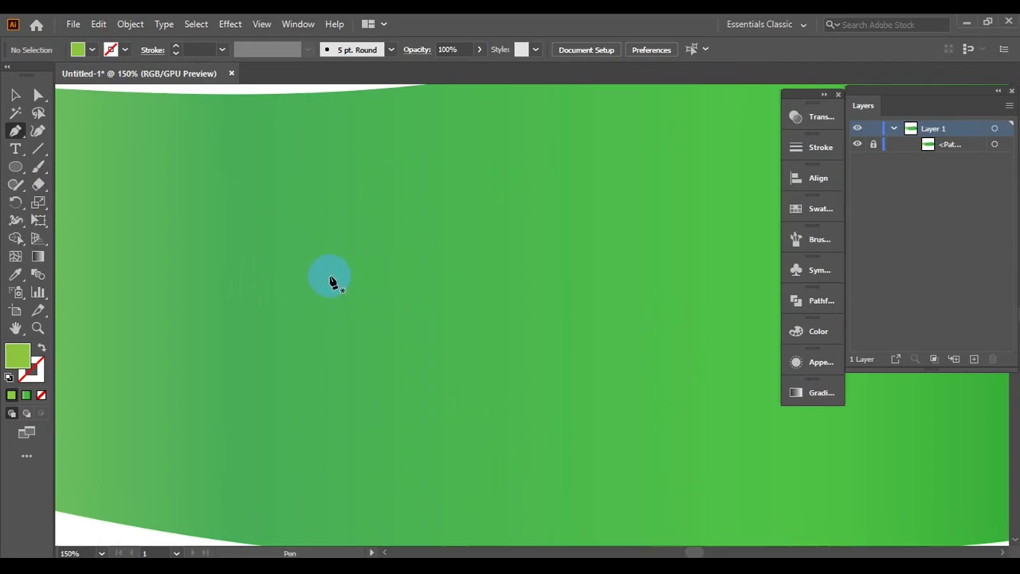
# - Draw a wavy, curved highlight shape across the cucumber's upper area with the Pen
pyautogui.moveTo(317, 281); pyautogui.dragTo(225, 276)
pyautogui.moveTo(356, 225); pyautogui.dragTo(355, 216)
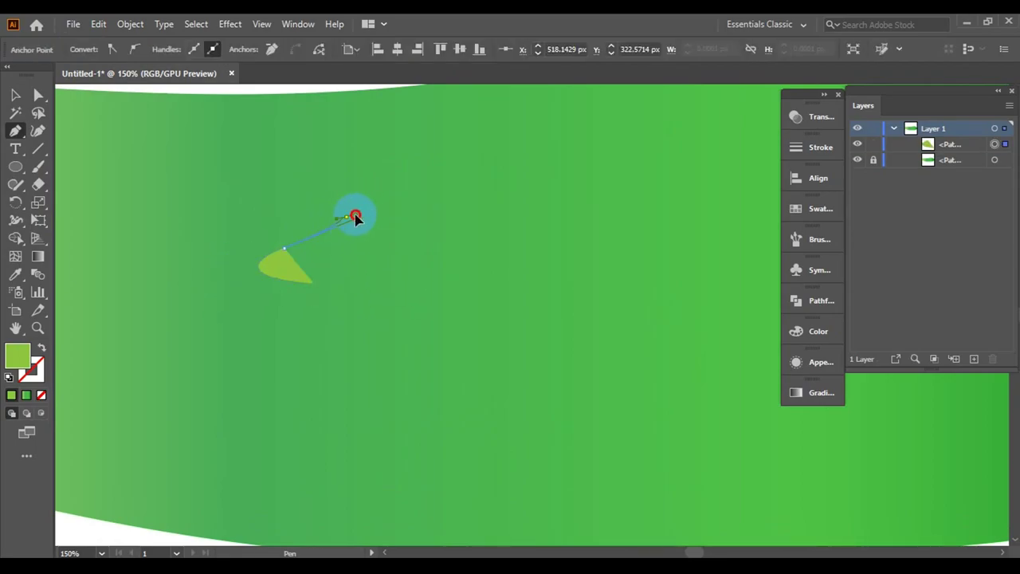
pyautogui.moveTo(480, 228); pyautogui.dragTo(510, 215)
pyautogui.moveTo(558, 217)
pyautogui.mouseDown()
pyautogui.moveTo(634, 257)
pyautogui.moveTo(593, 271)
pyautogui.moveTo(510, 266)
pyautogui.moveTo(435, 280)
pyautogui.mouseUp()
pyautogui.hotkey('ctrl', '-')
pyautogui.hotkey('ctrl', '-')
pyautogui.hotkey('ctrl', '=')
pyautogui.moveTo(392, 279)
pyautogui.mouseDown()
pyautogui.moveTo(225, 273)
pyautogui.moveTo(330, 276)
pyautogui.mouseUp()
pyautogui.scroll(1, 226, 273)
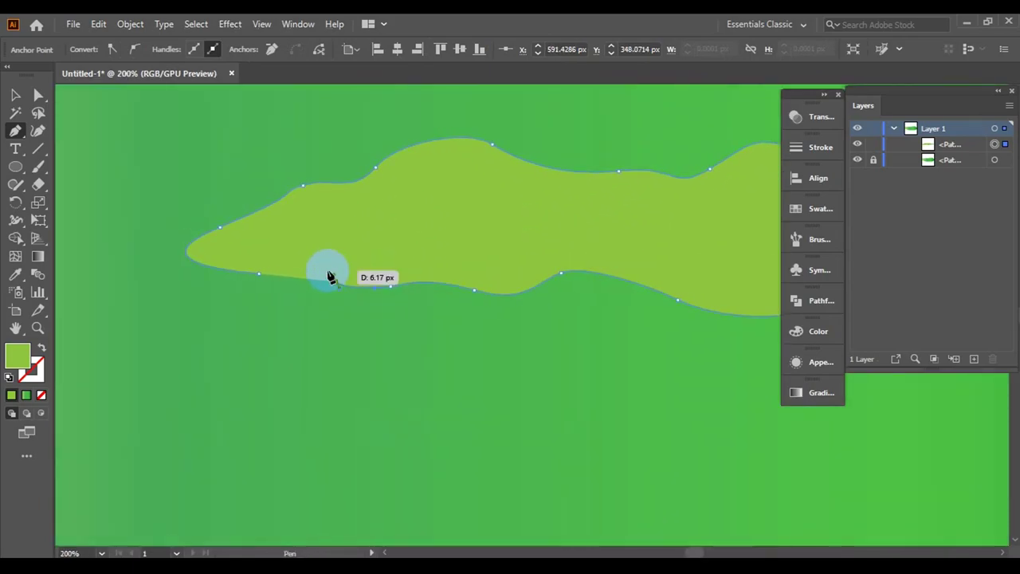
pyautogui.press('v')
# - Move the wavy shape left into the cucumber and reshape its bumps by dragging anchors
pyautogui.hotkey('ctrl', '-')
pyautogui.hotkey('ctrl', '-')
pyautogui.moveTo(591, 266); pyautogui.dragTo(512, 265)
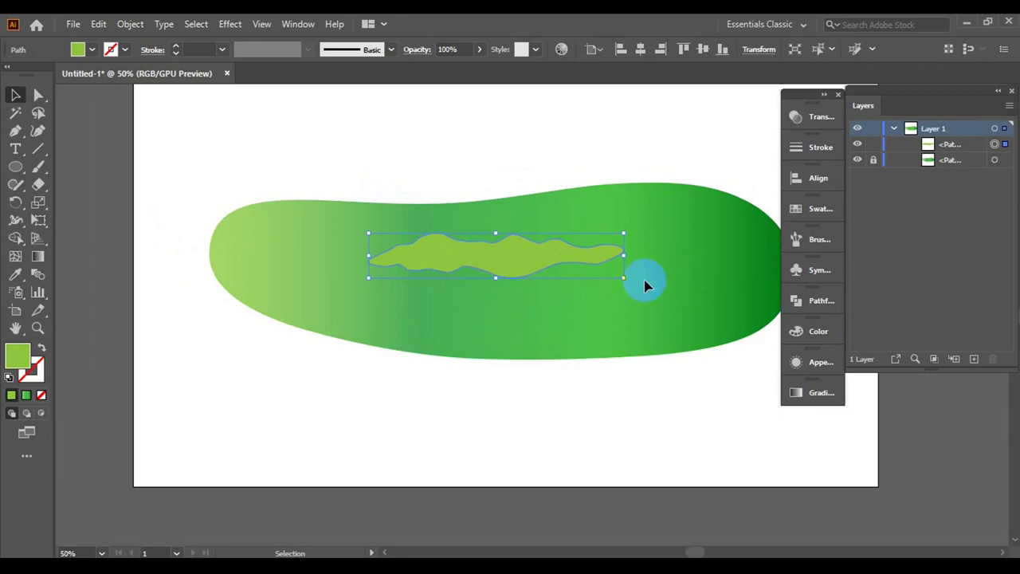
pyautogui.click(36, 97)
pyautogui.hotkey('ctrl', '+')
pyautogui.click(595, 277)
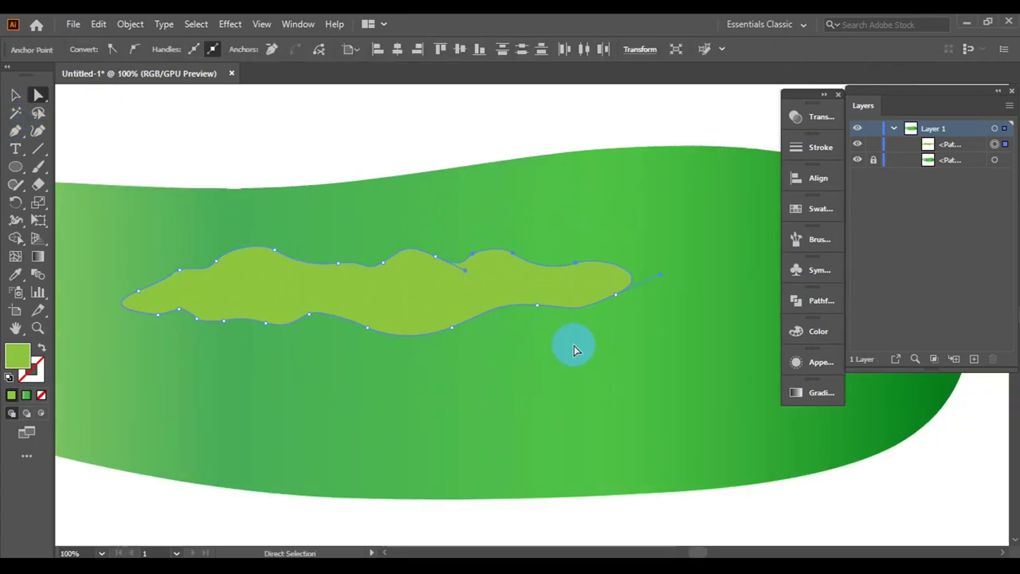
pyautogui.moveTo(281, 253); pyautogui.dragTo(236, 276)
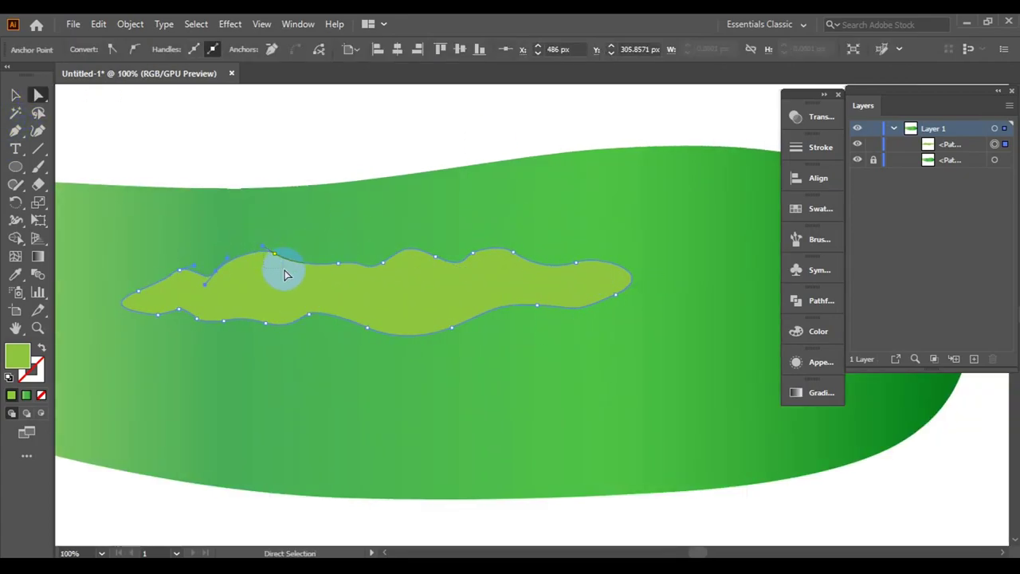
pyautogui.moveTo(473, 253)
pyautogui.mouseDown()
pyautogui.moveTo(500, 246)
pyautogui.moveTo(576, 266)
pyautogui.moveTo(615, 295)
pyautogui.mouseUp()
pyautogui.click(561, 377)
# - Give the highlight Screen blending at 24% opacity after trying Multiply
pyautogui.hotkey('ctrl', '-')
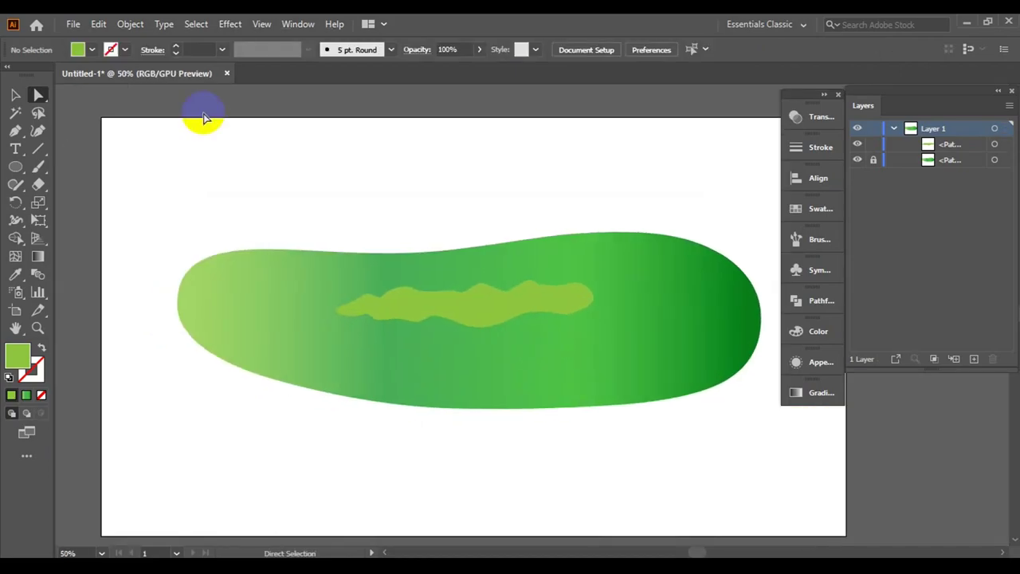
pyautogui.press('v')
pyautogui.click(438, 284)
pyautogui.click(821, 116)
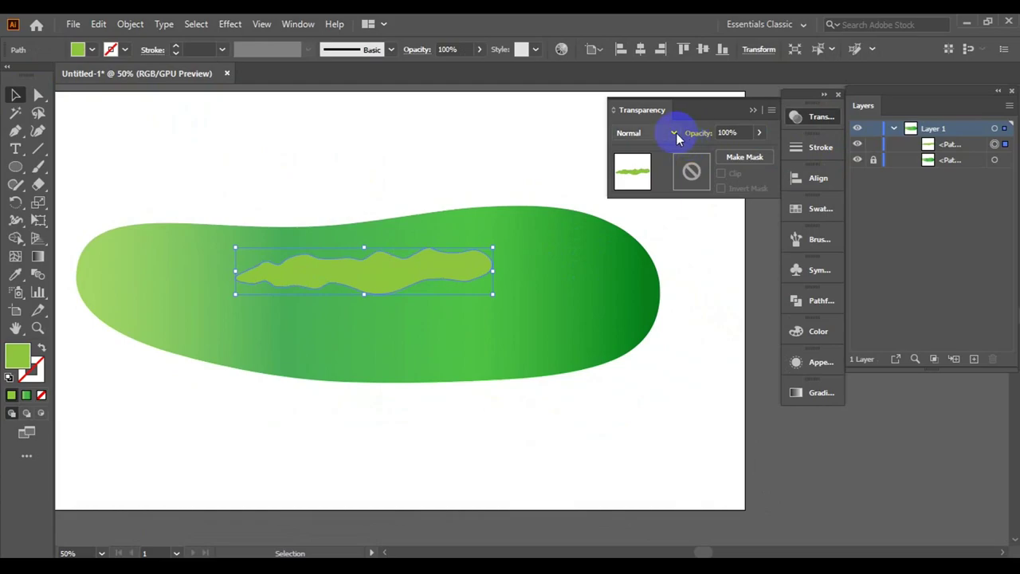
pyautogui.click(674, 133)
pyautogui.click(642, 237)
pyautogui.click(675, 133)
pyautogui.click(642, 184)
pyautogui.moveTo(759, 133); pyautogui.dragTo(690, 146)
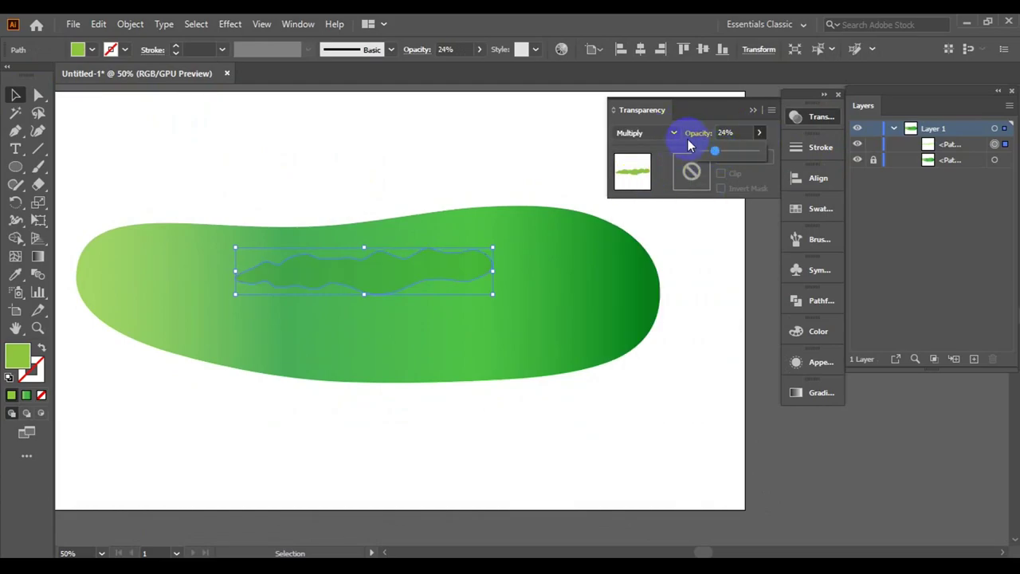
pyautogui.click(674, 133)
pyautogui.click(710, 240)
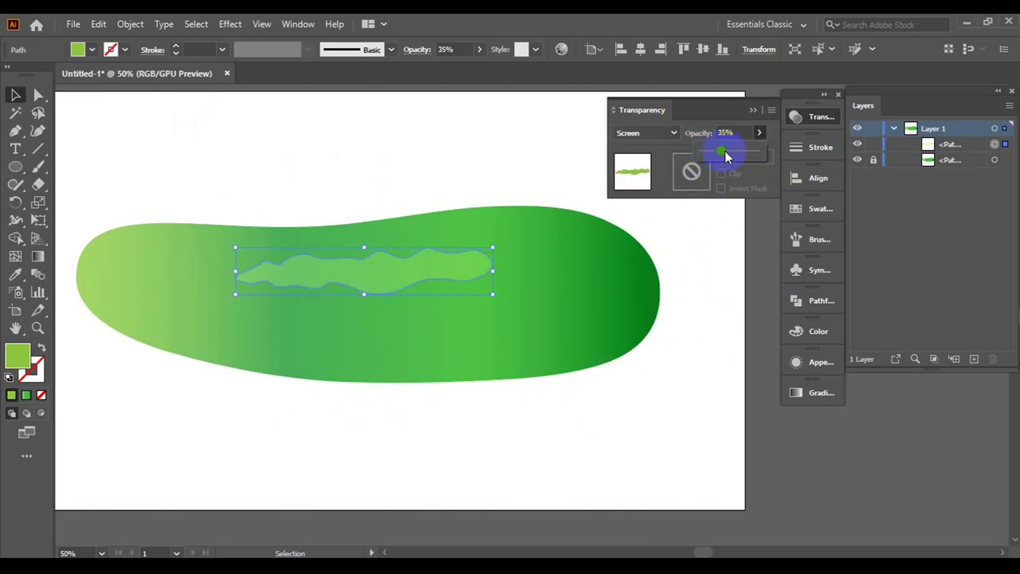
# - Raise the highlight colour's red and green values and set its opacity to 100%
pyautogui.click(814, 331)
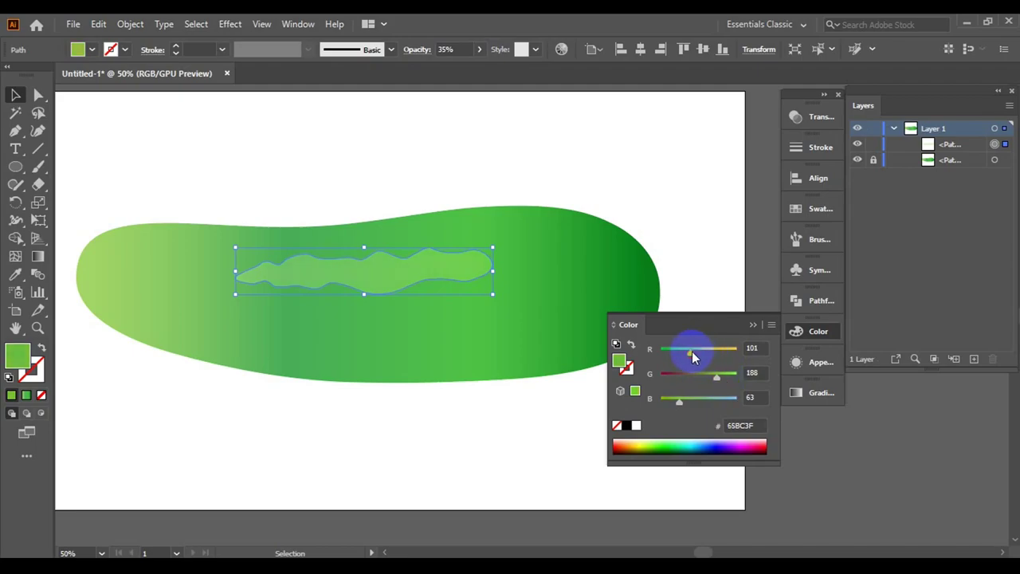
pyautogui.moveTo(698, 356)
pyautogui.mouseDown()
pyautogui.moveTo(715, 356)
pyautogui.moveTo(702, 375)
pyautogui.mouseUp()
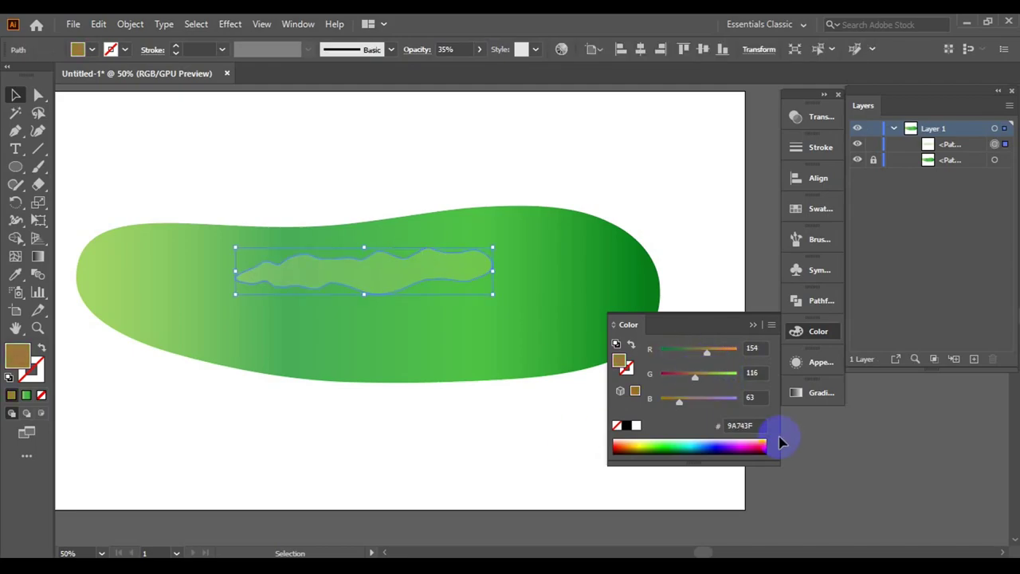
pyautogui.click(494, 476)
pyautogui.click(478, 267)
pyautogui.click(479, 50)
pyautogui.moveTo(450, 68); pyautogui.dragTo(677, 223)
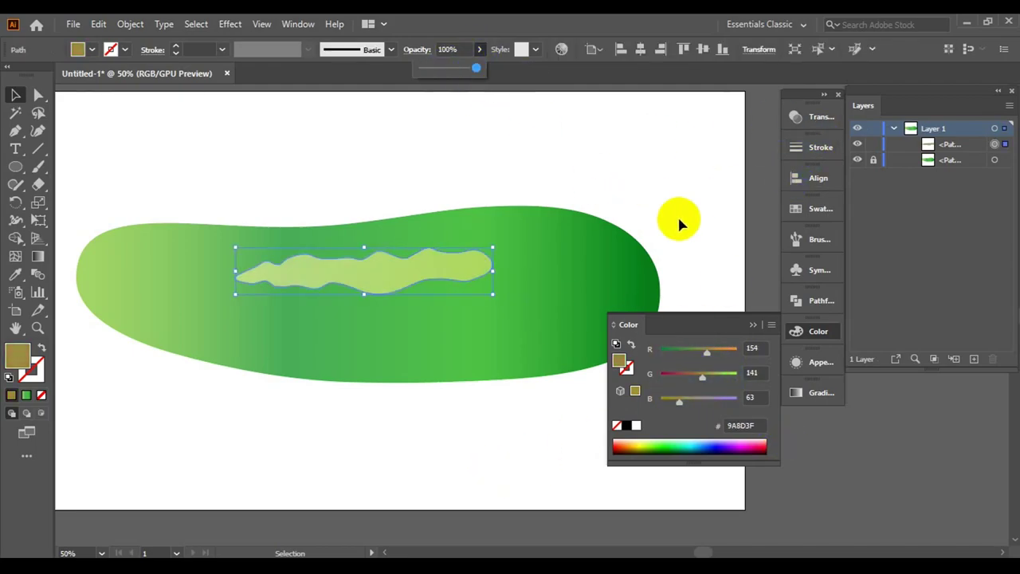
# - Darken the highlight toward deep green, nudge it right, and lock it in place
pyautogui.moveTo(707, 351)
pyautogui.mouseDown()
pyautogui.moveTo(683, 353)
pyautogui.moveTo(699, 375)
pyautogui.moveTo(691, 386)
pyautogui.mouseUp()
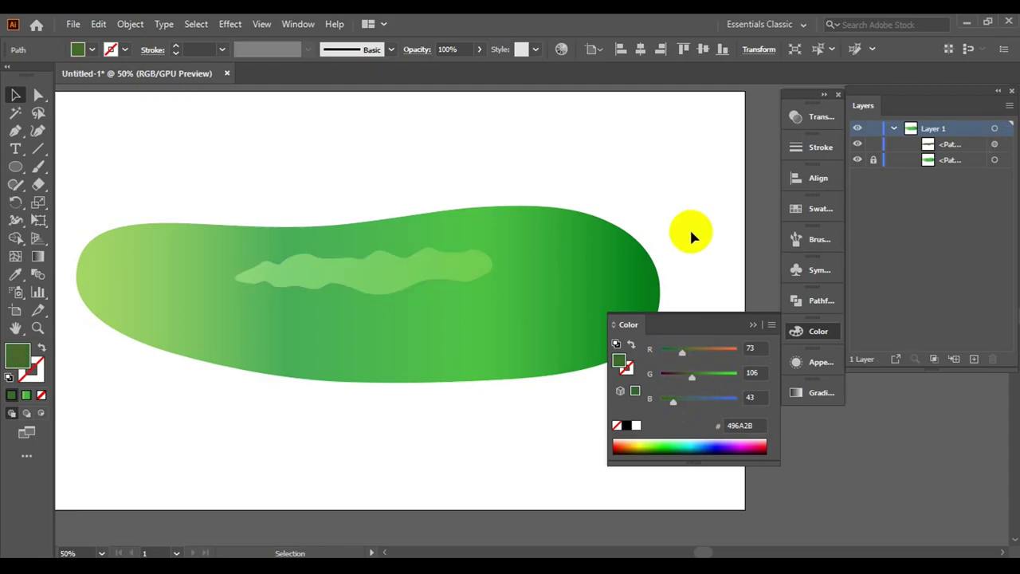
pyautogui.moveTo(427, 266); pyautogui.dragTo(442, 270)
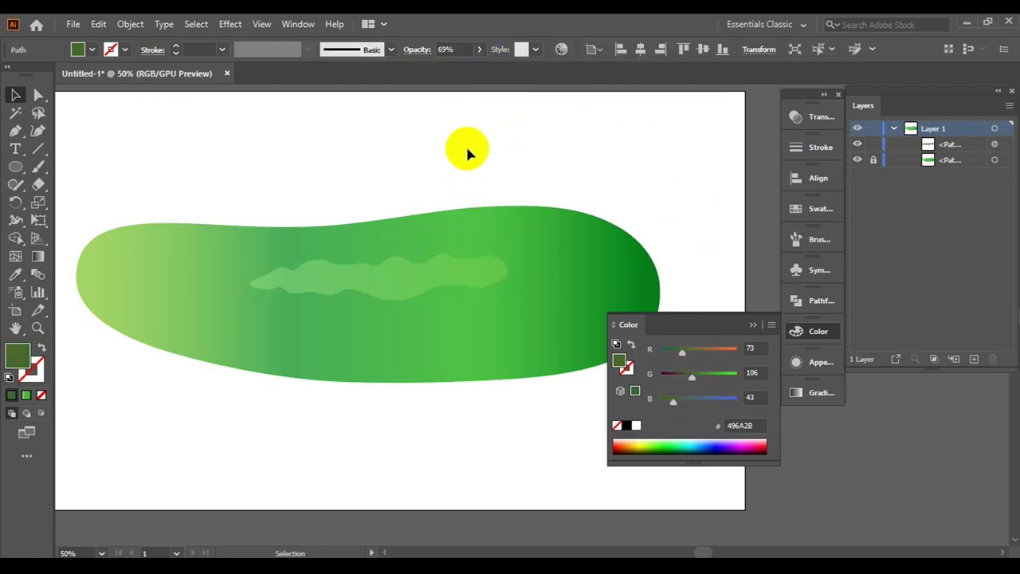
pyautogui.moveTo(681, 351)
pyautogui.mouseDown()
pyautogui.moveTo(671, 353)
pyautogui.moveTo(702, 351)
pyautogui.mouseUp()
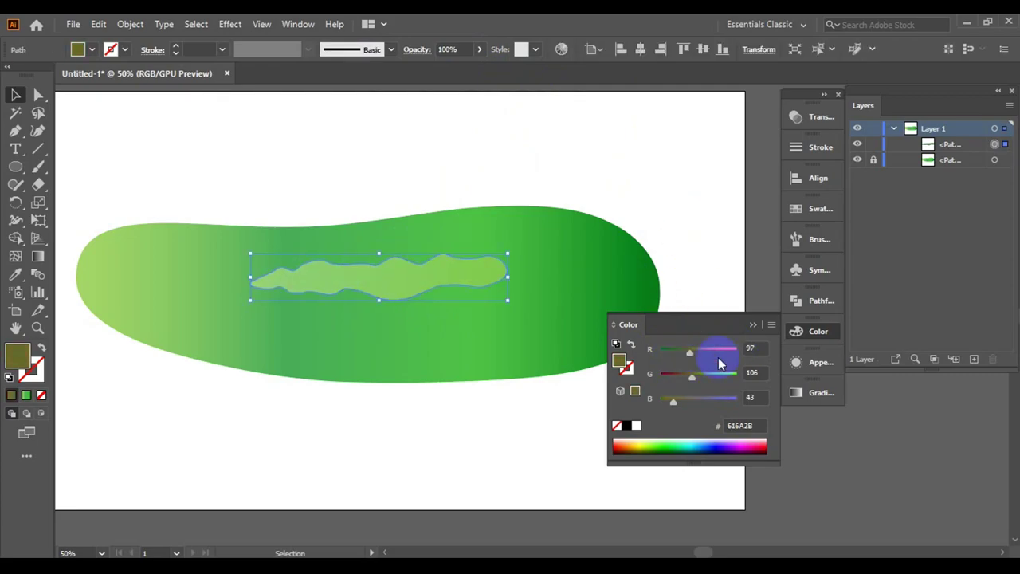
pyautogui.click(701, 251)
pyautogui.click(873, 144)
# - Choose a bright green fill for a new Pen shape over the highlight
pyautogui.click(15, 131)
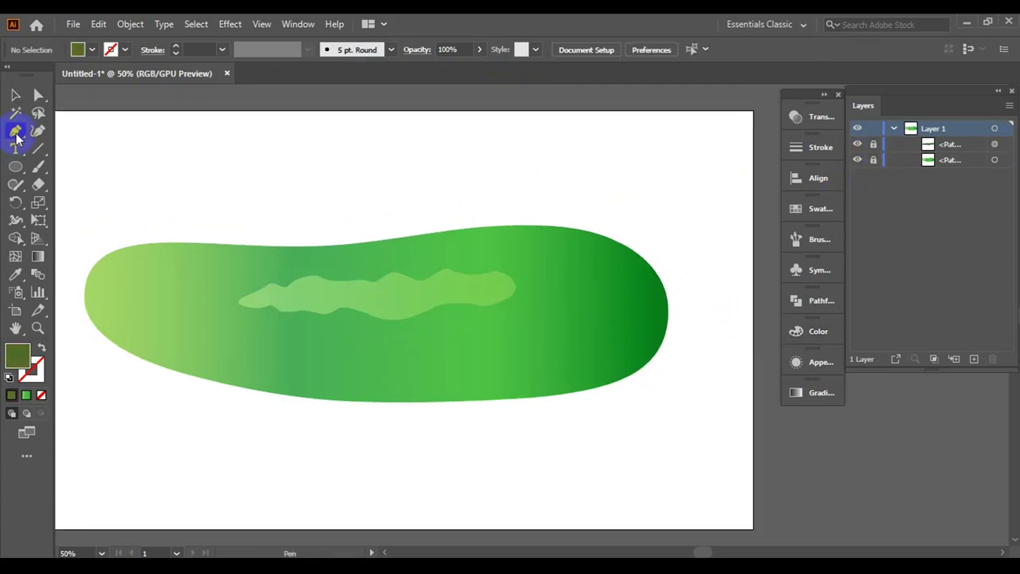
pyautogui.click(91, 49)
pyautogui.click(48, 88)
pyautogui.hotkey('ctrl', '+')
# - Start tracing a wavy outline along the highlight's top edge toward the right
pyautogui.hotkey('ctrl', '+')
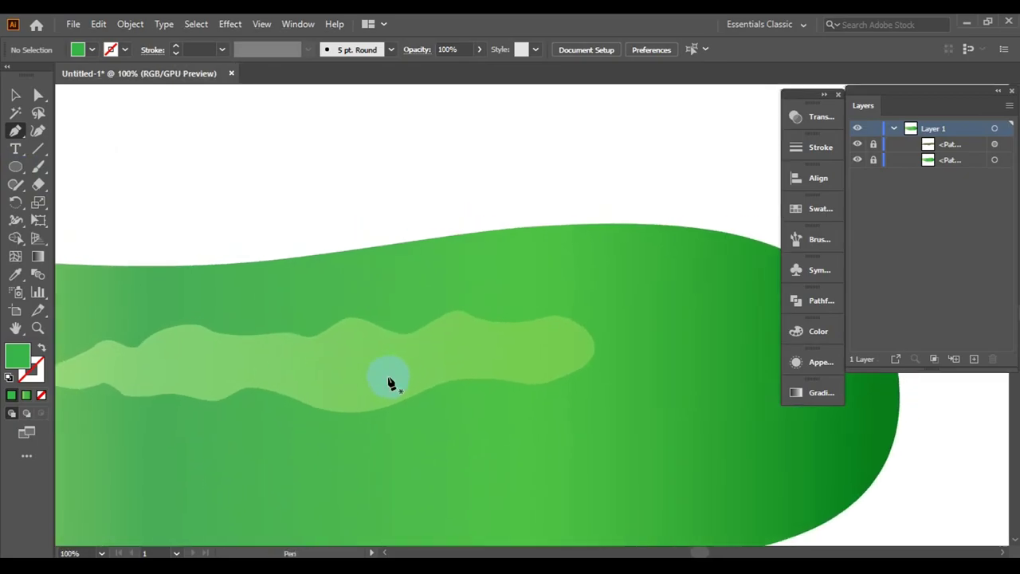
pyautogui.moveTo(273, 319); pyautogui.dragTo(232, 360)
pyautogui.hotkey('ctrl', '+')
pyautogui.click(378, 371)
pyautogui.moveTo(475, 346); pyautogui.dragTo(521, 360)
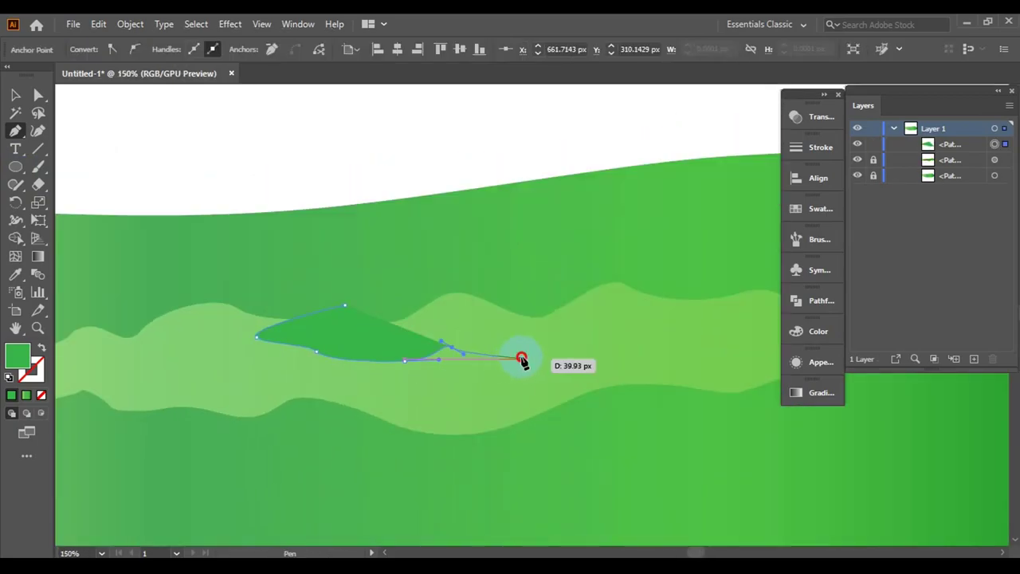
pyautogui.hotkey('ctrl', '+')
pyautogui.hotkey('ctrl', '+')
pyautogui.click(684, 374)
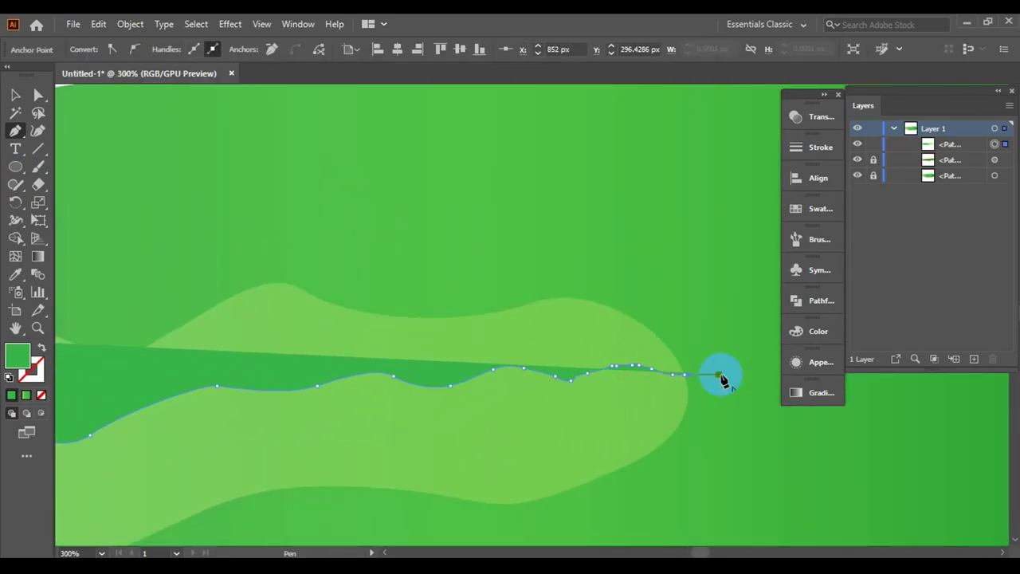
pyautogui.hotkey('ctrl', '-')
# - Trace the outline back leftward and close the shape at its starting point
pyautogui.click(570, 393)
pyautogui.click(668, 373)
pyautogui.click(649, 327)
pyautogui.click(558, 322)
pyautogui.click(481, 309)
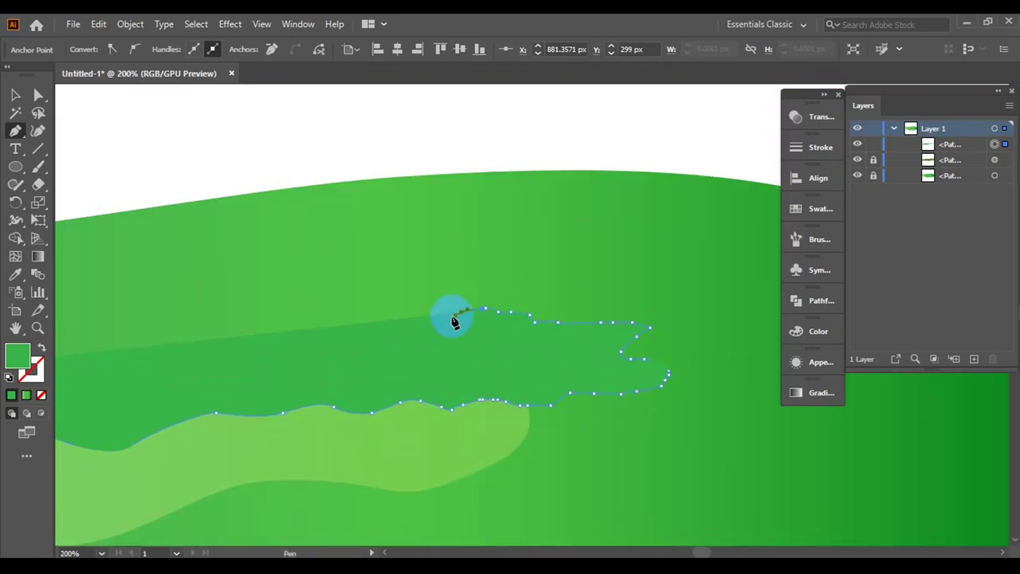
pyautogui.moveTo(452, 319); pyautogui.dragTo(643, 251)
pyautogui.click(237, 284)
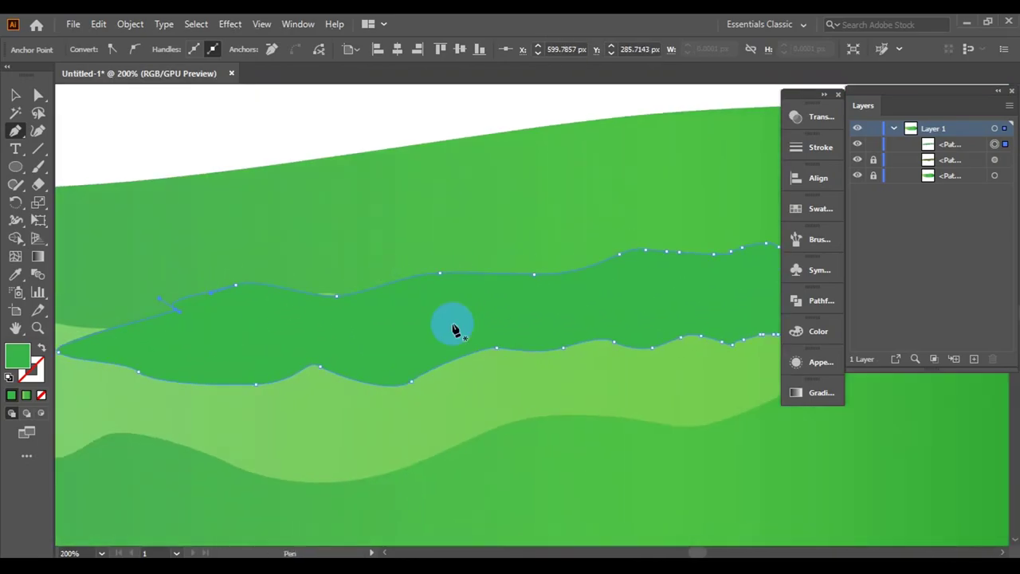
# - Return to the Selection tool and select the new green shape
pyautogui.hotkey('ctrl', '-')
pyautogui.hotkey('ctrl', '-')
pyautogui.hotkey('ctrl', '-')
pyautogui.press('v')
pyautogui.moveTo(749, 371); pyautogui.dragTo(630, 314)
pyautogui.click(324, 264)
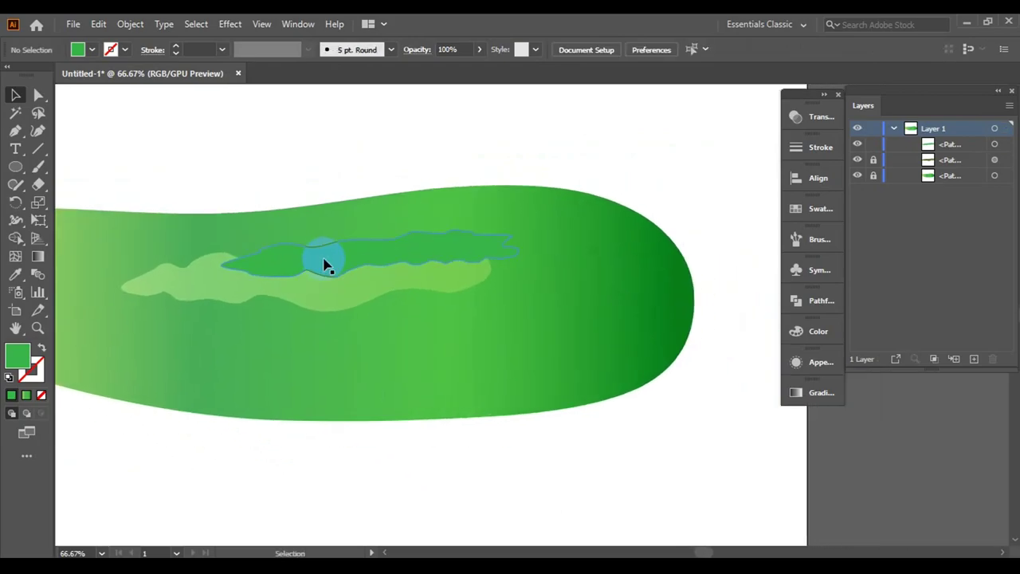
pyautogui.click(819, 393)
# - Fill the body with a gradient, lightening the start stop and shifting the end stop toward blue-green
pyautogui.click(682, 490)
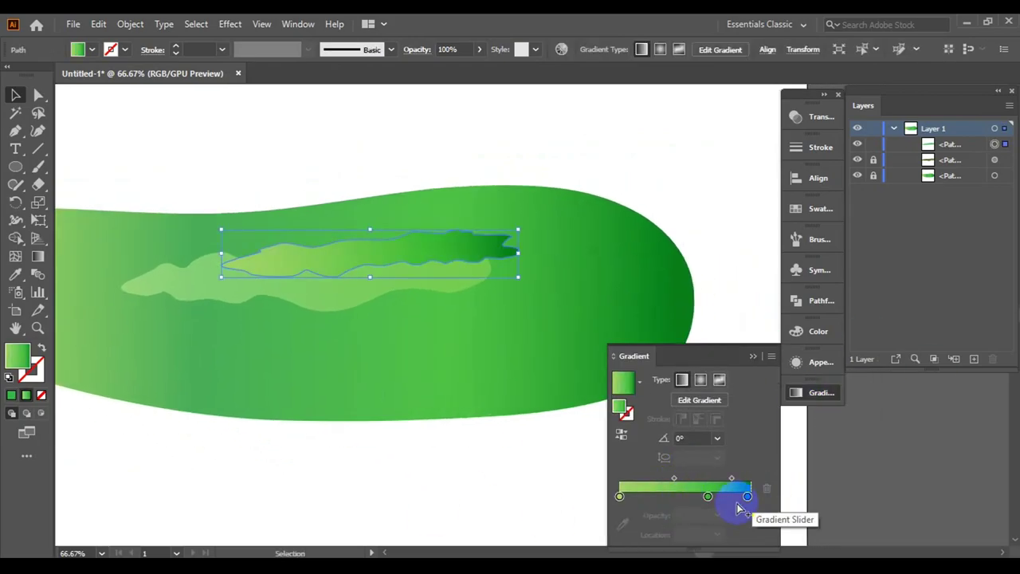
pyautogui.click(819, 331)
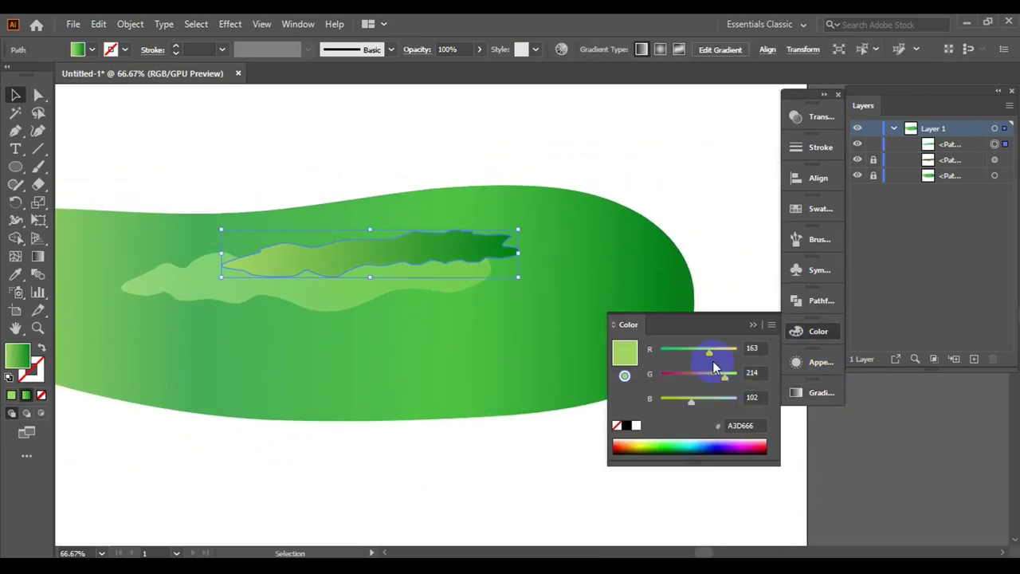
pyautogui.moveTo(713, 358); pyautogui.dragTo(682, 355)
pyautogui.moveTo(739, 378); pyautogui.dragTo(720, 381)
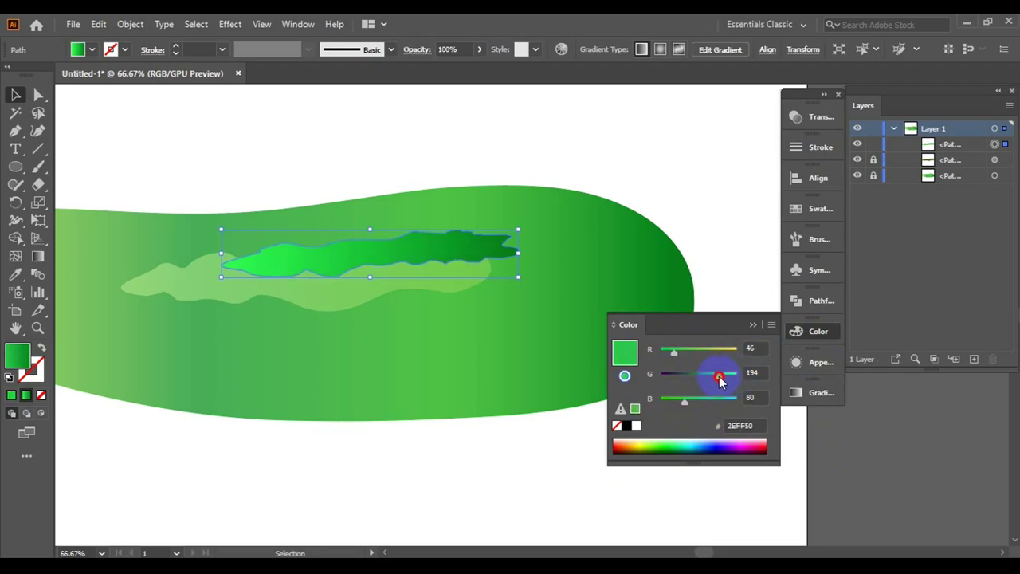
pyautogui.moveTo(662, 350); pyautogui.dragTo(718, 369)
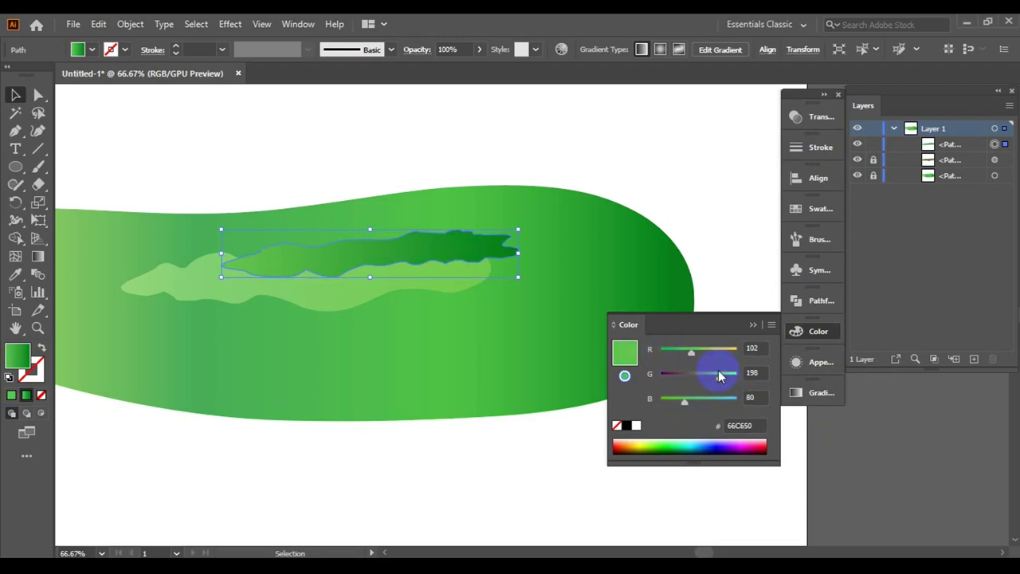
pyautogui.click(821, 392)
pyautogui.doubleClick(748, 498)
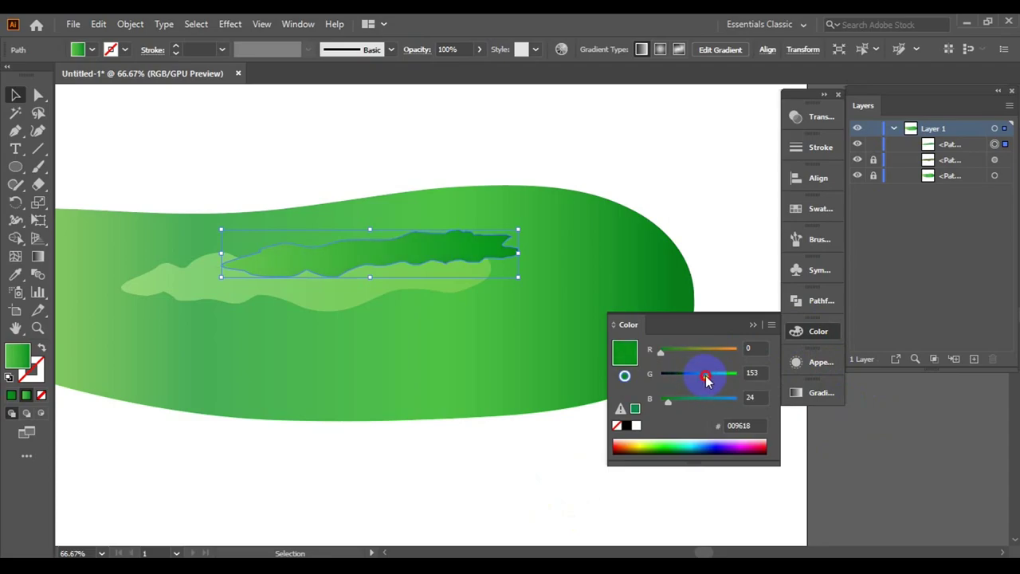
pyautogui.moveTo(708, 374); pyautogui.dragTo(681, 401)
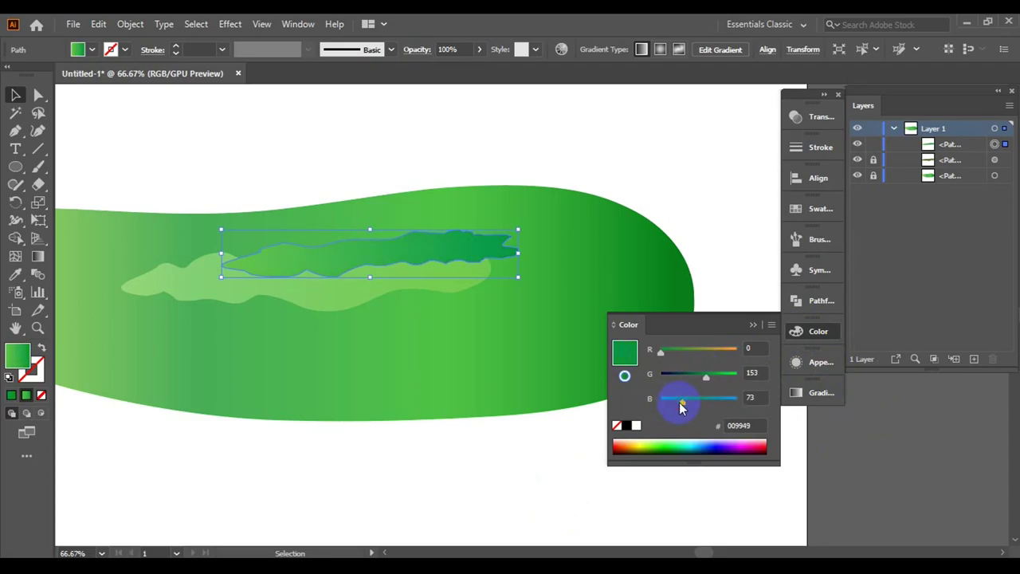
# - Retune a gradient stop colour, adjusting red and green toward a brighter, bluer green
pyautogui.hotkey('ctrl', 'shift', 'a')
pyautogui.click(448, 241)
pyautogui.click(813, 392)
pyautogui.doubleClick(751, 495)
pyautogui.moveTo(661, 350); pyautogui.dragTo(712, 376)
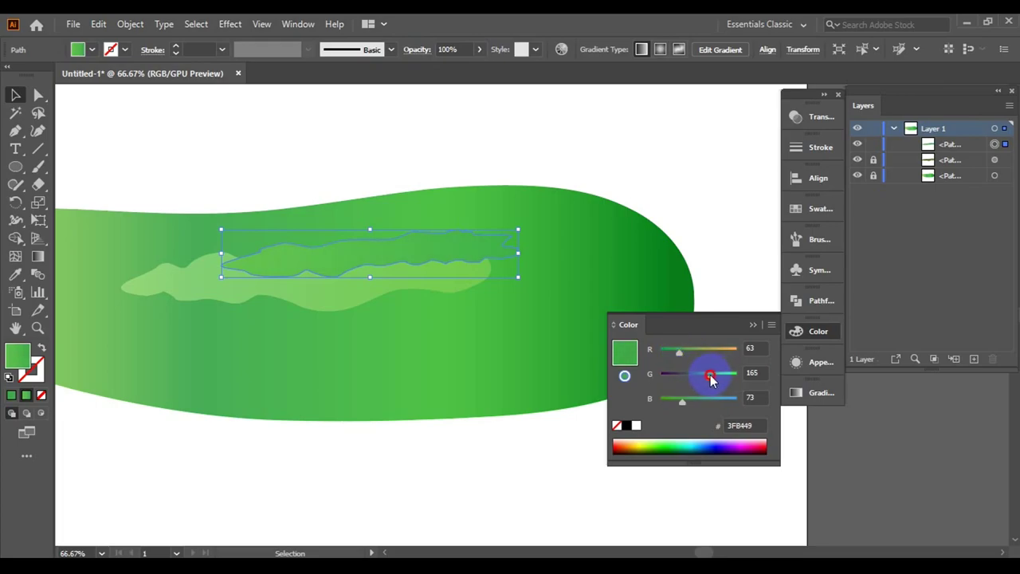
pyautogui.click(819, 392)
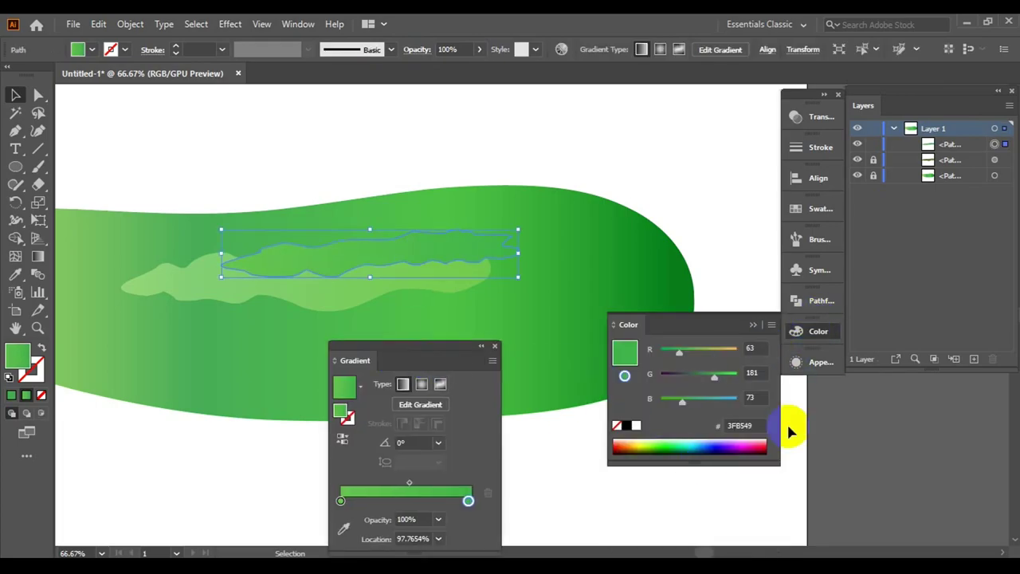
pyautogui.moveTo(679, 350); pyautogui.dragTo(661, 351)
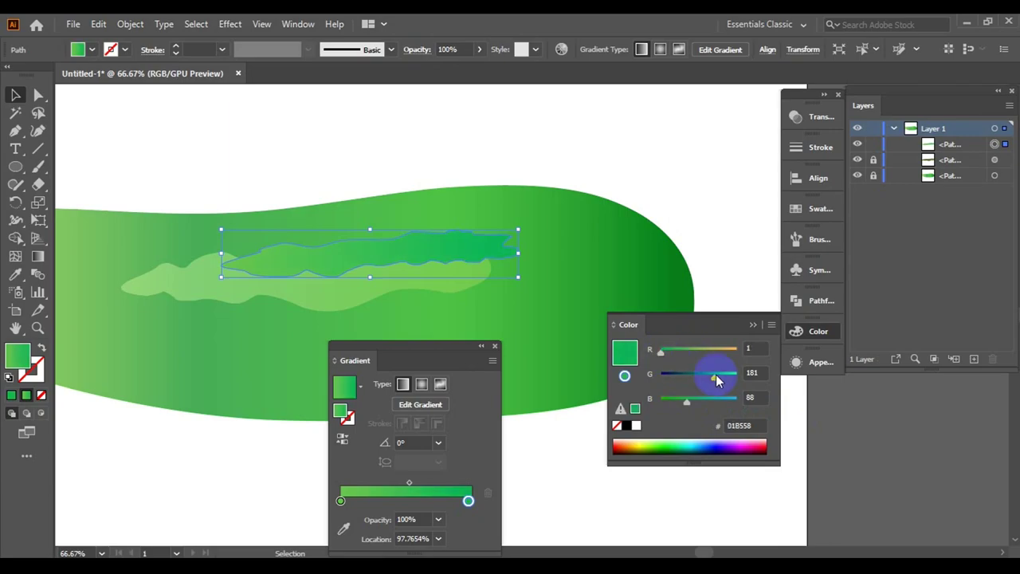
pyautogui.moveTo(716, 380); pyautogui.dragTo(720, 376)
# - Lighten the gradient's end colour, deselect the body and zoom out to 50%
pyautogui.click(571, 478)
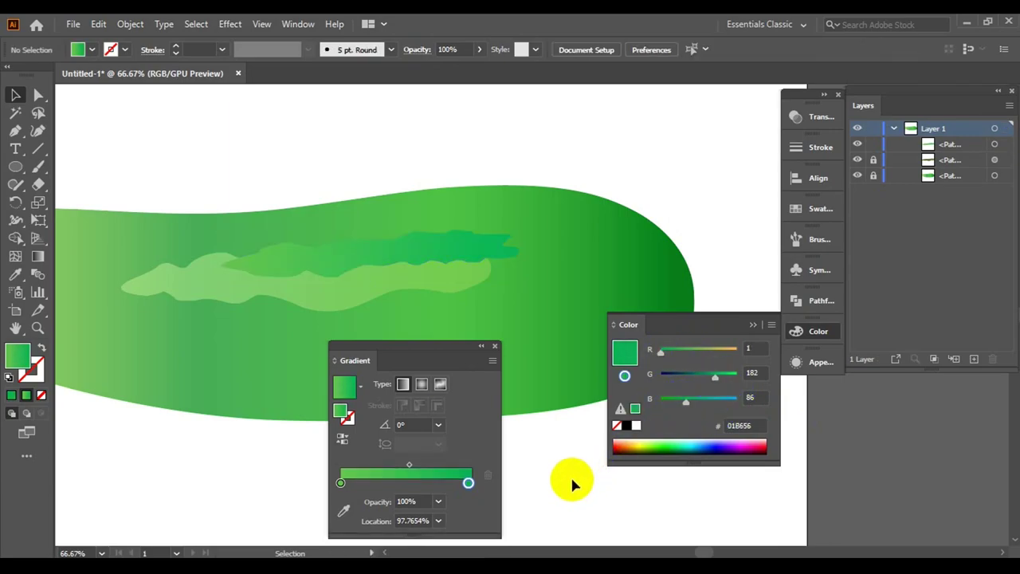
pyautogui.click(446, 243)
pyautogui.click(467, 500)
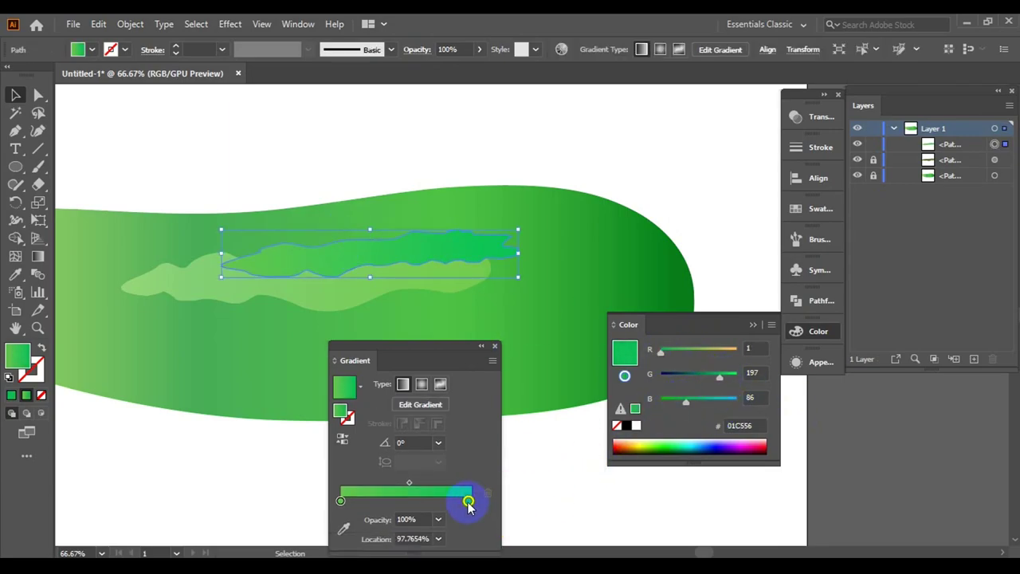
pyautogui.moveTo(661, 351); pyautogui.dragTo(690, 351)
pyautogui.click(432, 230)
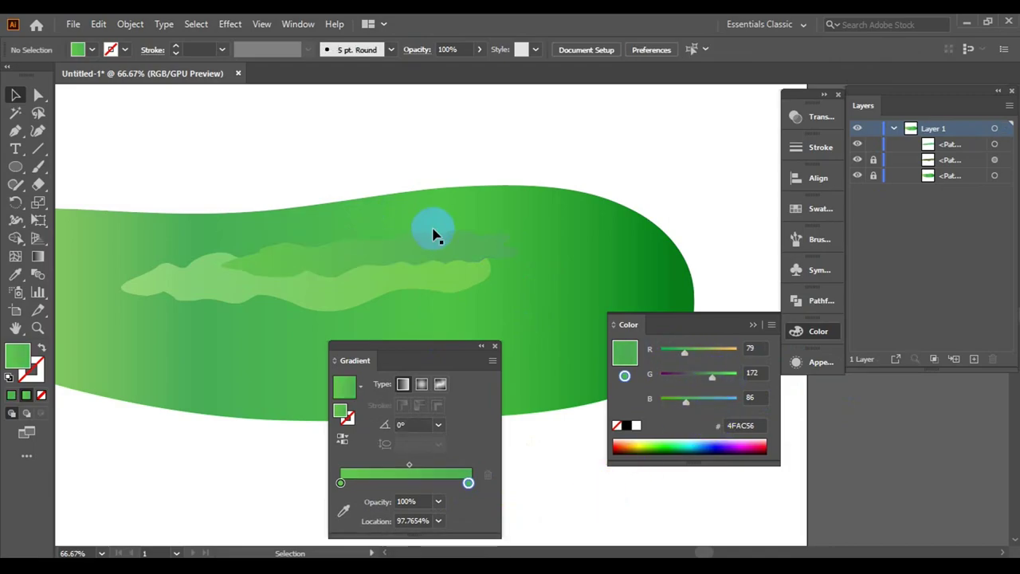
pyautogui.click(481, 345)
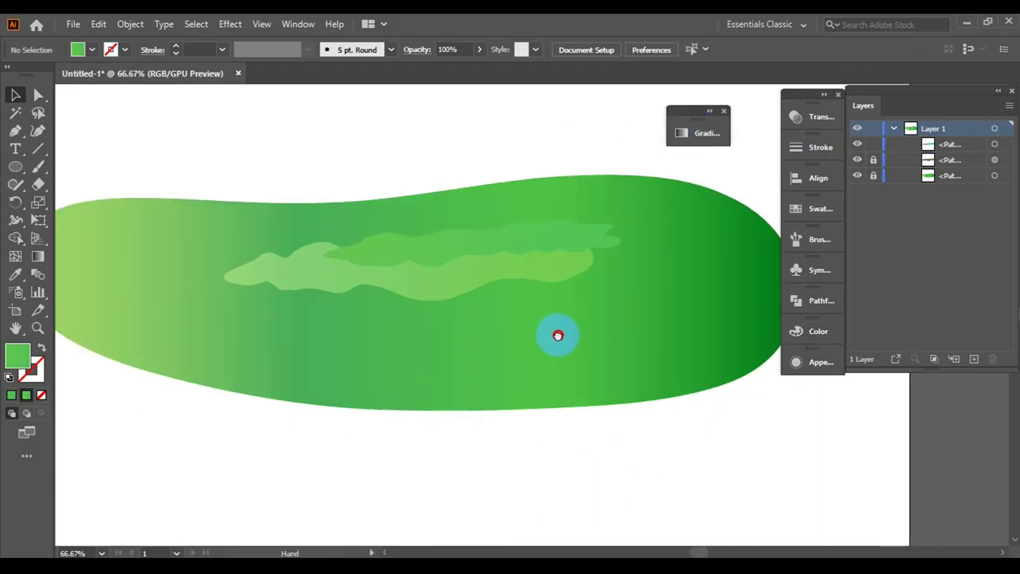
pyautogui.hotkey('ctrl', '-')
pyautogui.click(596, 243)
# - Unlock the highlights and darken the lower highlight's fill by adjusting green and lowering blue
pyautogui.click(929, 199)
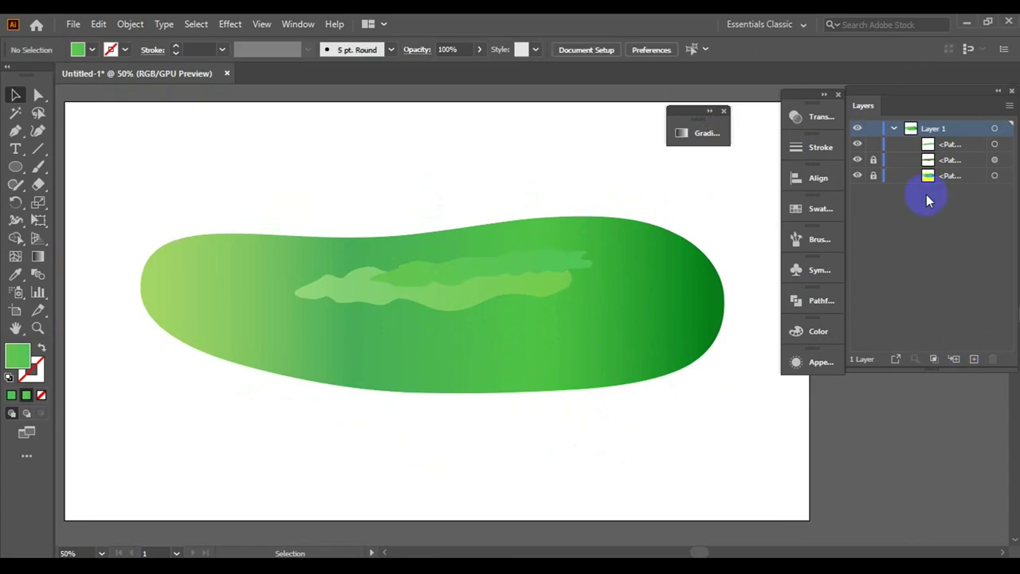
pyautogui.click(872, 160)
pyautogui.click(340, 302)
pyautogui.click(819, 331)
pyautogui.click(691, 379)
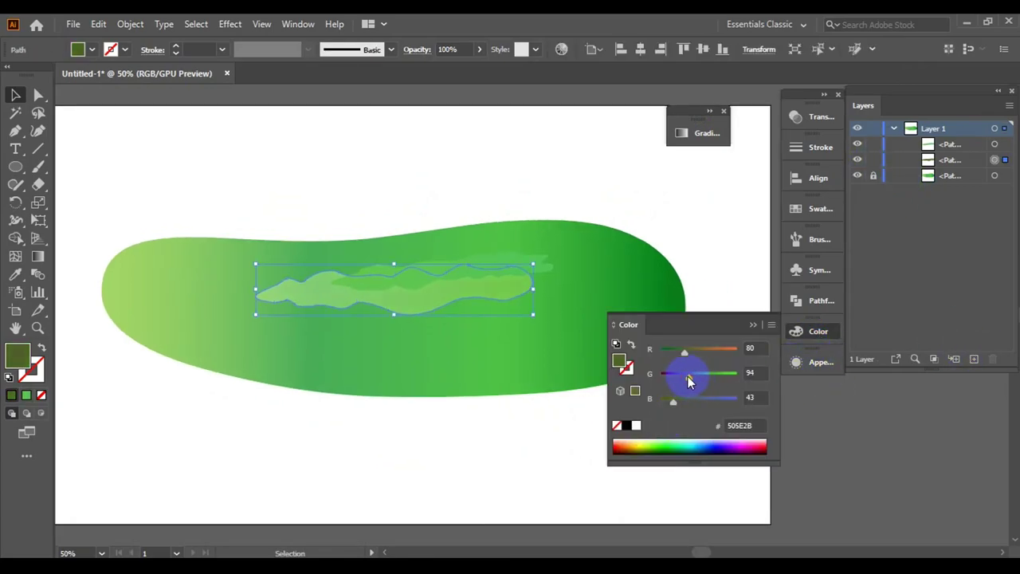
pyautogui.click(311, 342)
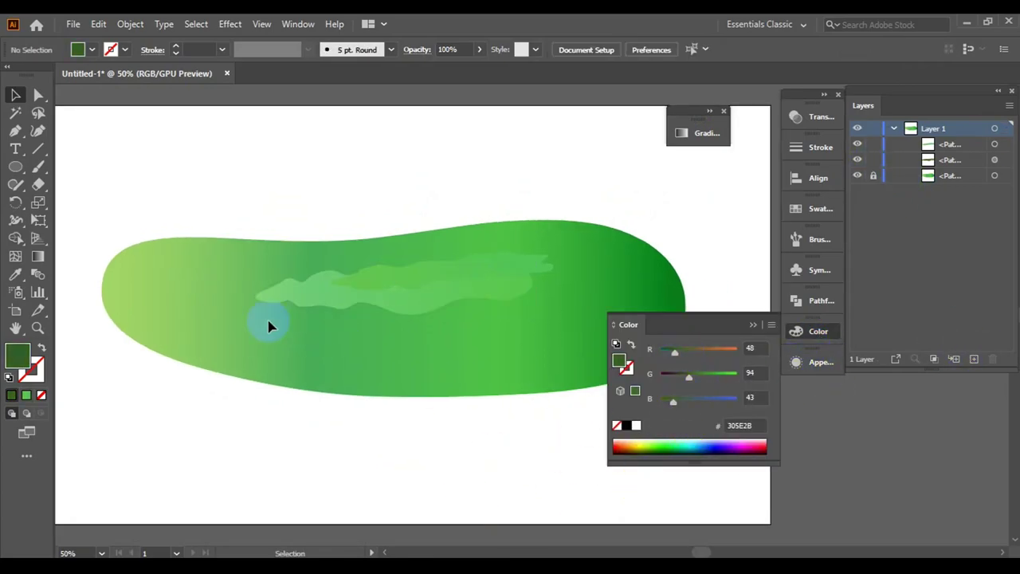
pyautogui.moveTo(673, 401); pyautogui.dragTo(668, 405)
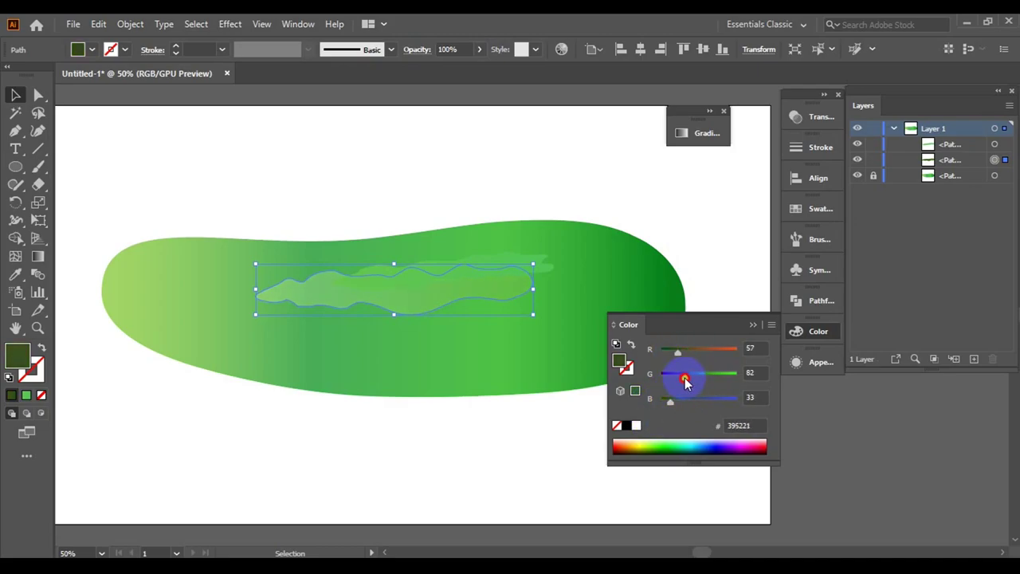
pyautogui.click(486, 195)
# - Darken the upper highlight's left gradient stop by reducing its red and green values
pyautogui.click(586, 277)
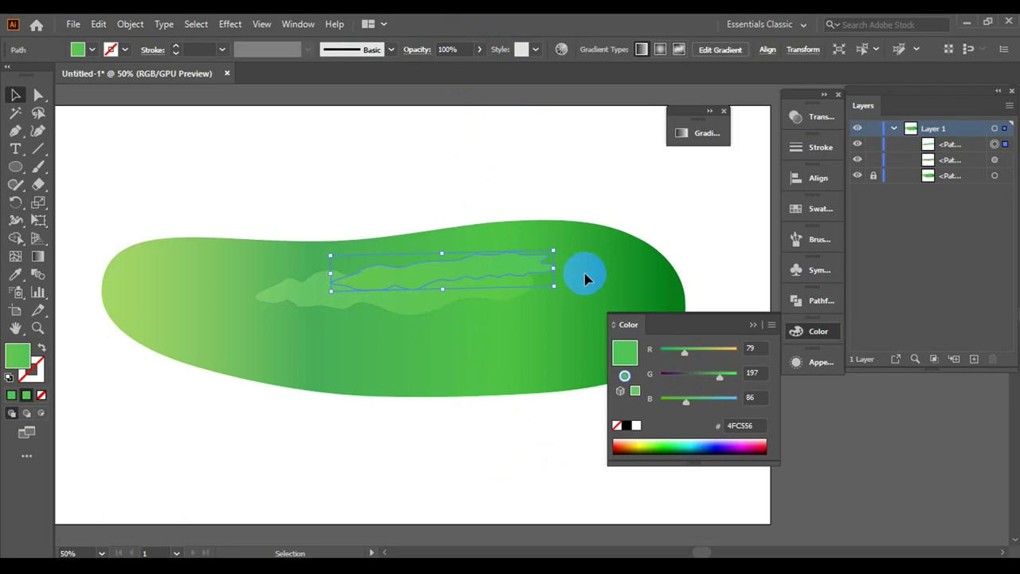
pyautogui.click(701, 132)
pyautogui.moveTo(585, 118); pyautogui.dragTo(189, 204)
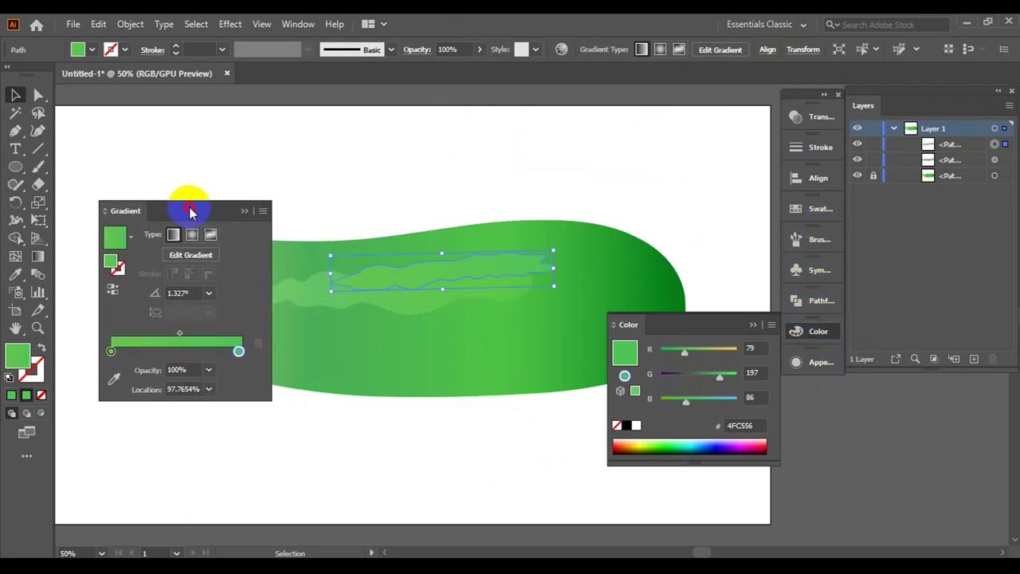
pyautogui.click(110, 360)
pyautogui.moveTo(679, 354); pyautogui.dragTo(669, 350)
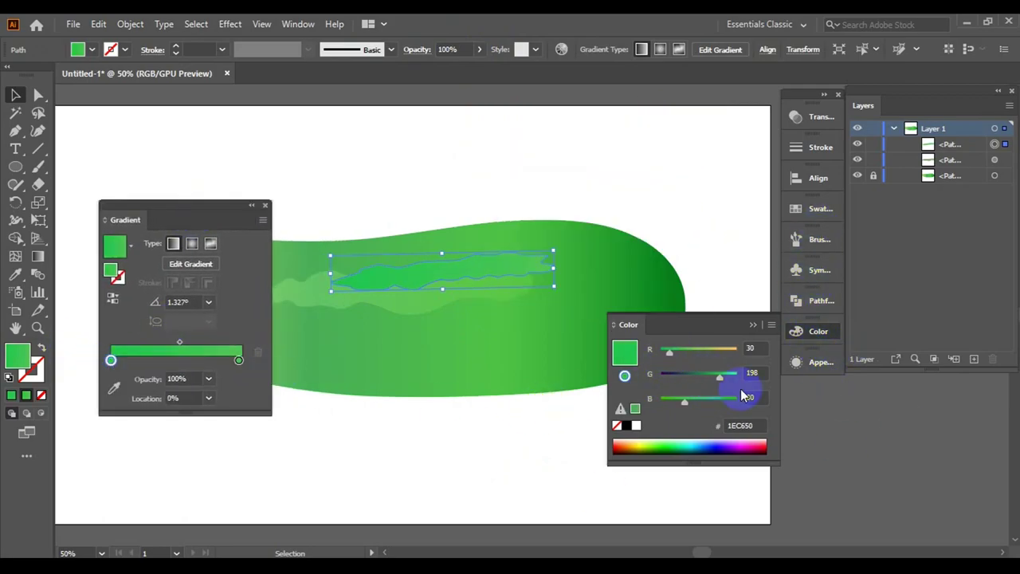
pyautogui.moveTo(720, 377); pyautogui.dragTo(712, 383)
pyautogui.click(439, 449)
# - Deepen the upper highlight's other gradient stops by adjusting blue and removing red
pyautogui.click(363, 295)
pyautogui.click(687, 402)
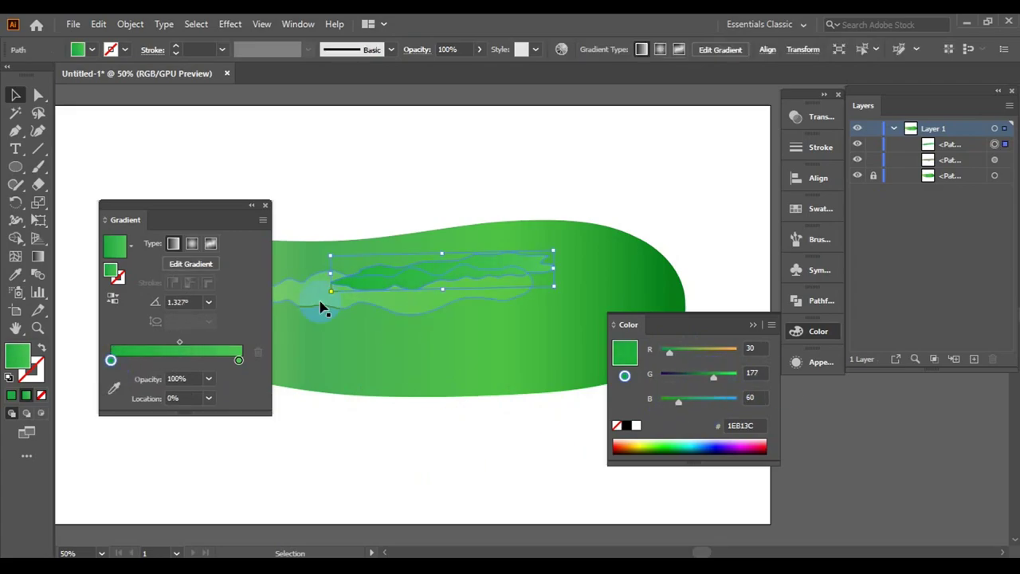
pyautogui.click(483, 459)
pyautogui.click(114, 361)
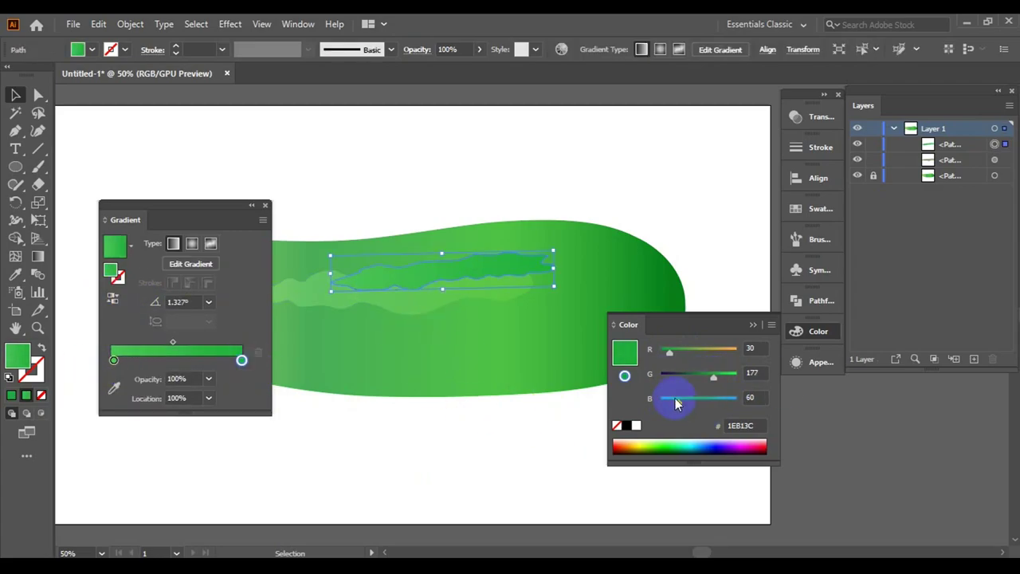
pyautogui.moveTo(669, 352)
pyautogui.mouseDown()
pyautogui.moveTo(690, 353)
pyautogui.moveTo(661, 359)
pyautogui.moveTo(704, 357)
pyautogui.moveTo(656, 353)
pyautogui.mouseUp()
pyautogui.click(469, 464)
pyautogui.click(114, 361)
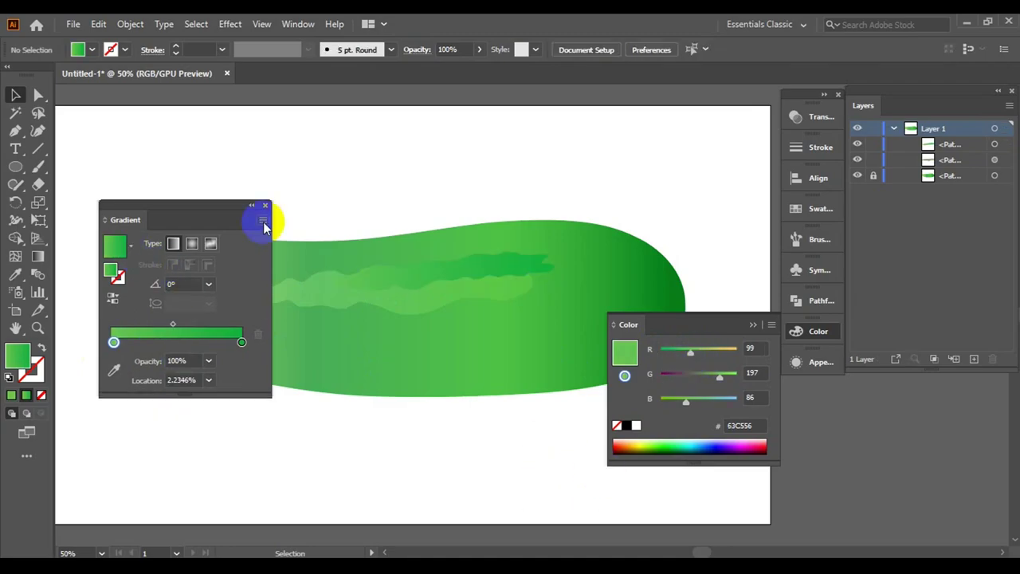
# - Draw a light green blob with the Pen tool over the cucumber's left end
pyautogui.click(91, 50)
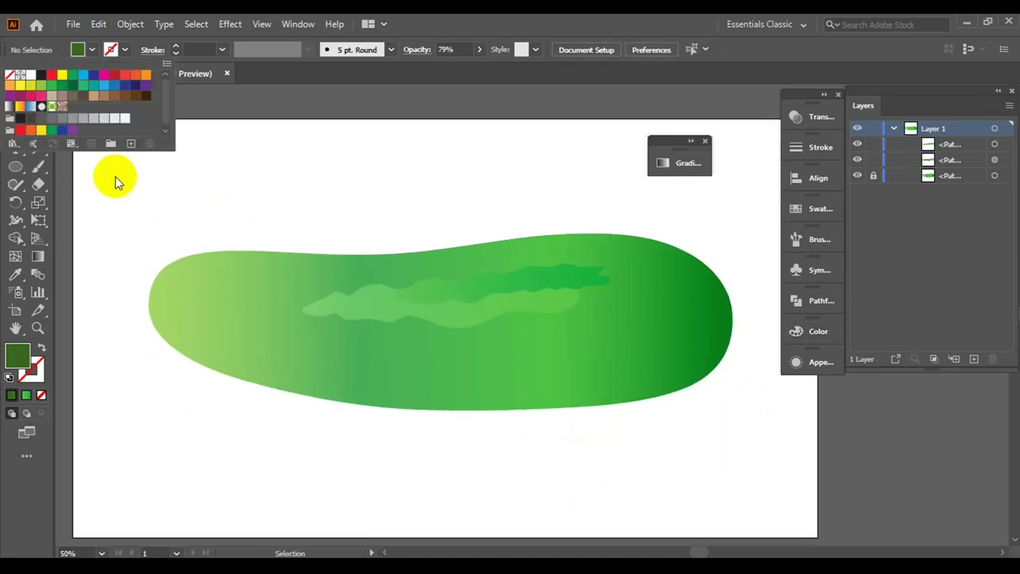
pyautogui.click(15, 130)
pyautogui.scroll(3, 108, 313)
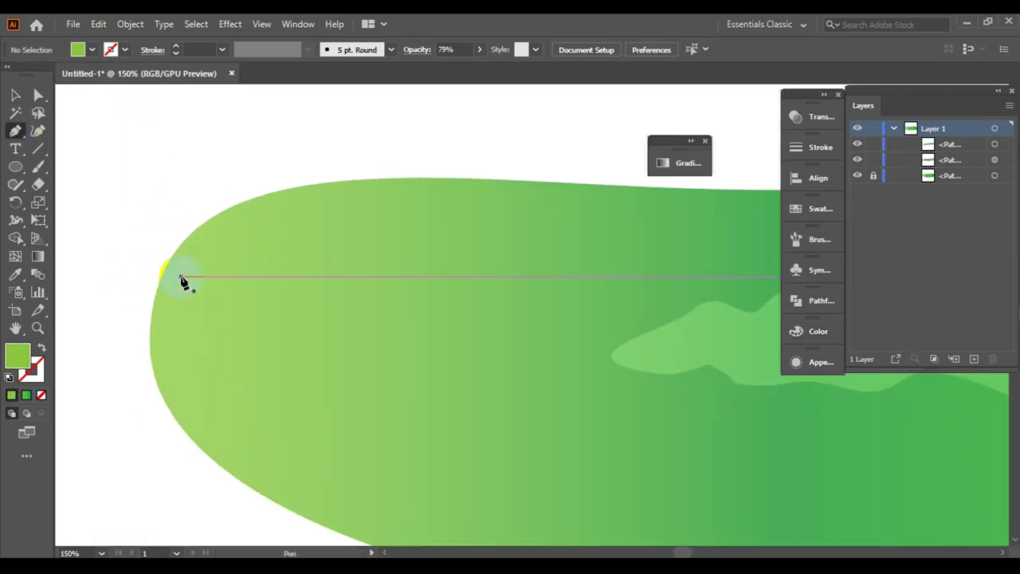
pyautogui.click(132, 303)
pyautogui.moveTo(354, 203); pyautogui.dragTo(369, 200)
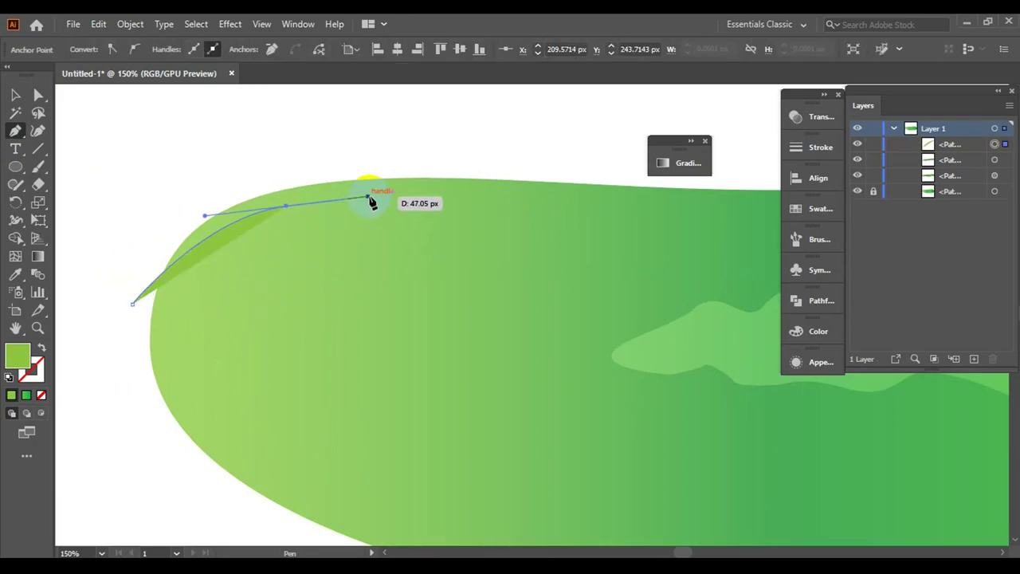
pyautogui.moveTo(285, 297); pyautogui.dragTo(330, 387)
pyautogui.scroll(-3, 307, 391)
pyautogui.moveTo(263, 343); pyautogui.dragTo(278, 376)
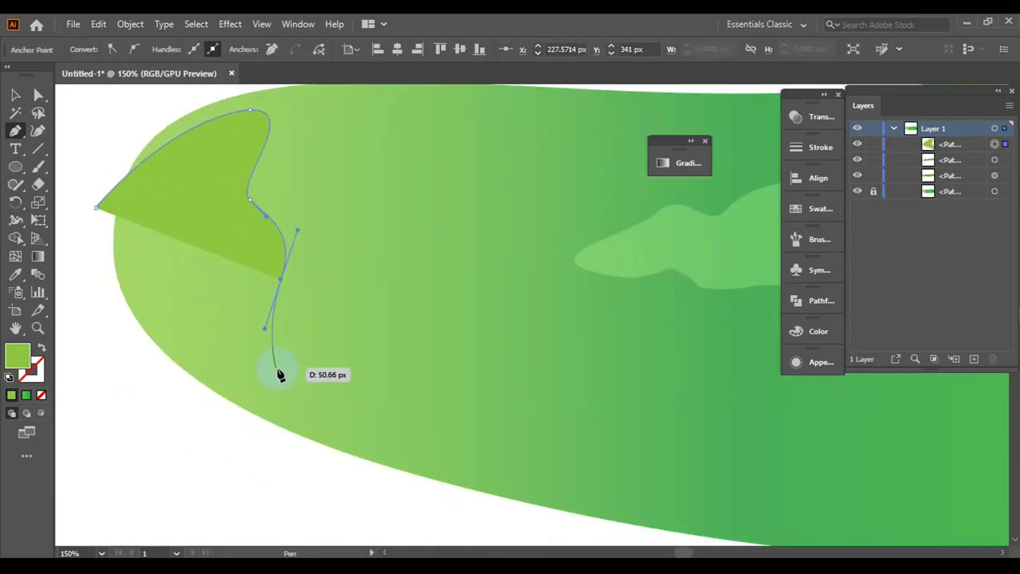
pyautogui.moveTo(271, 456); pyautogui.dragTo(262, 467)
pyautogui.click(87, 287)
# - Reshape the blob by dragging its anchor points and curves inward
pyautogui.press('v')
pyautogui.scroll(-3, 364, 410)
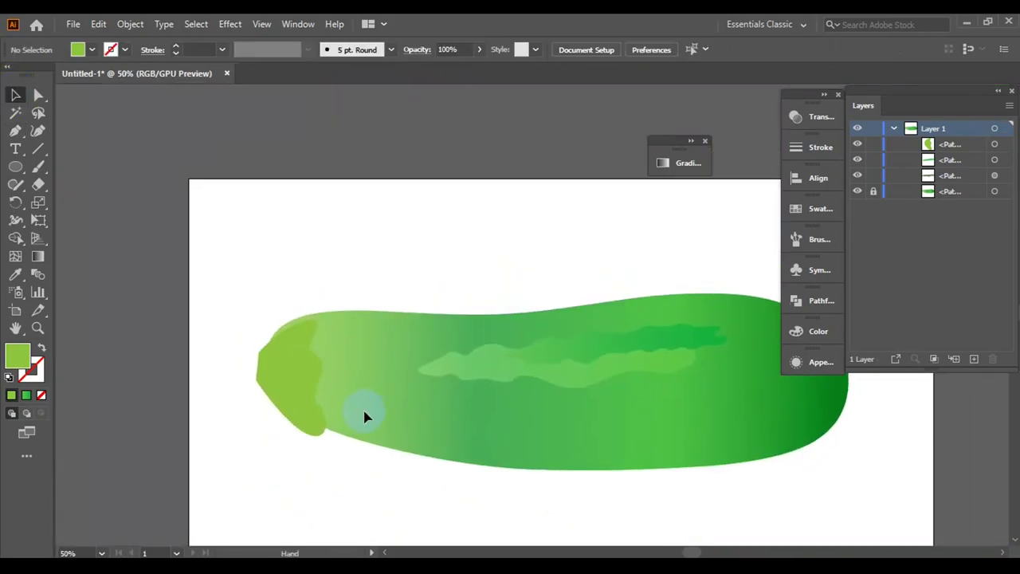
pyautogui.scroll(2, 353, 360)
pyautogui.press('a')
pyautogui.scroll(1, 358, 342)
pyautogui.moveTo(393, 351); pyautogui.dragTo(405, 348)
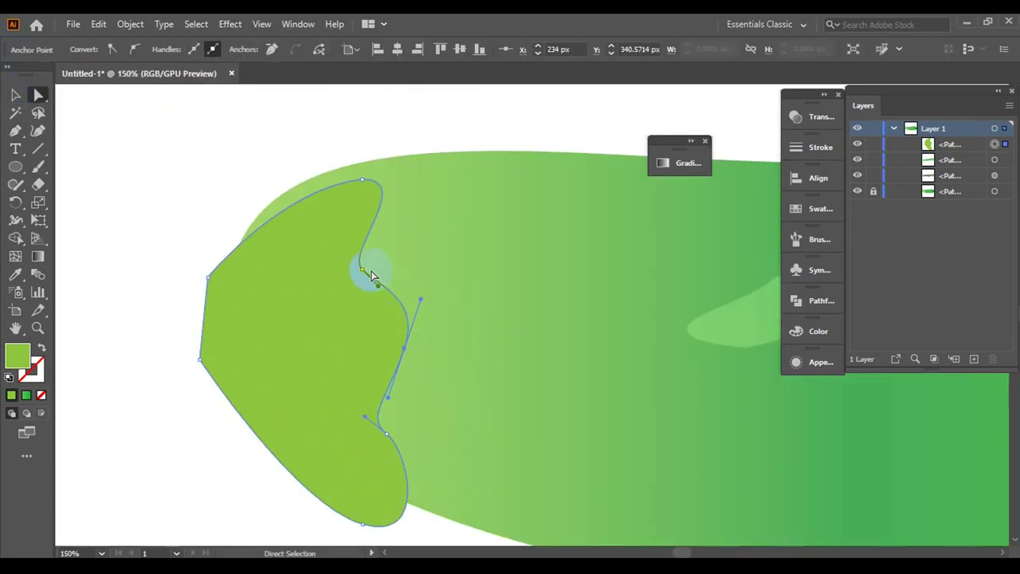
pyautogui.moveTo(363, 179); pyautogui.dragTo(433, 176)
pyautogui.scroll(-2, 438, 416)
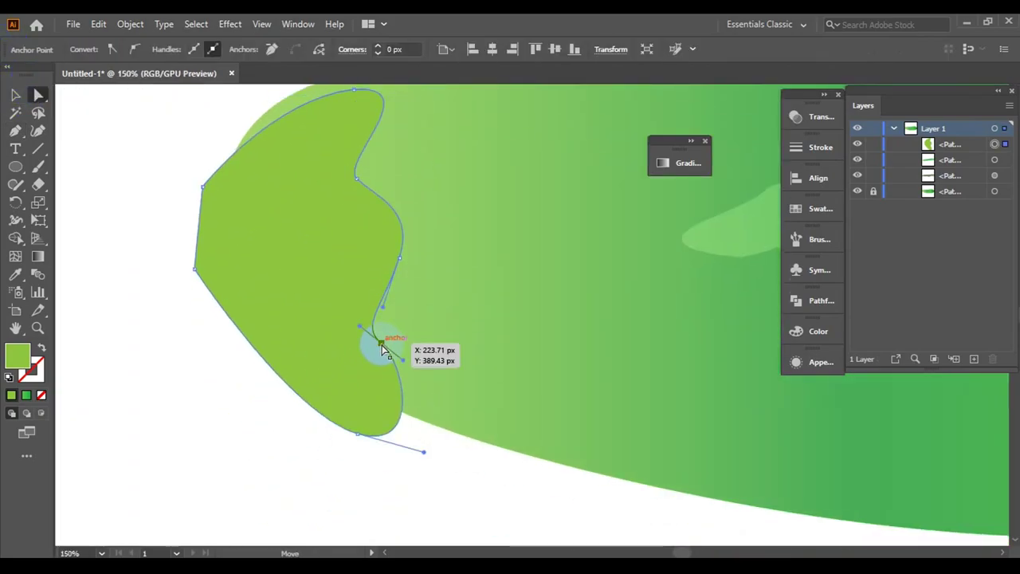
pyautogui.moveTo(386, 363); pyautogui.dragTo(341, 303)
pyautogui.click(444, 433)
# - Trim the blob to the cucumber body's outline using Shape Builder
pyautogui.hotkey('ctrl', '-')
pyautogui.click(16, 95)
pyautogui.hotkey('ctrl', '-')
pyautogui.hotkey('ctrl', '-')
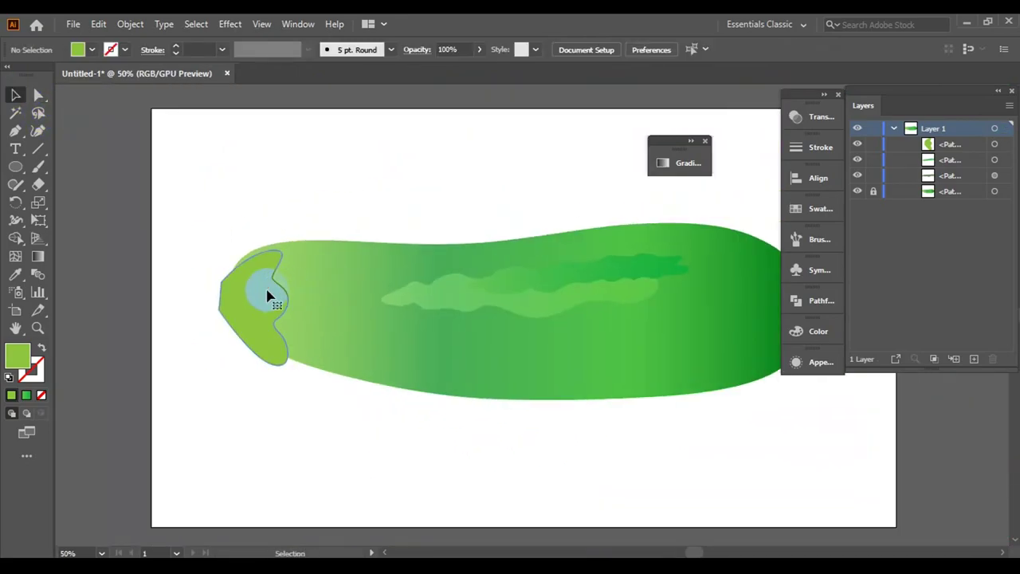
pyautogui.click(275, 268)
pyautogui.click(285, 429)
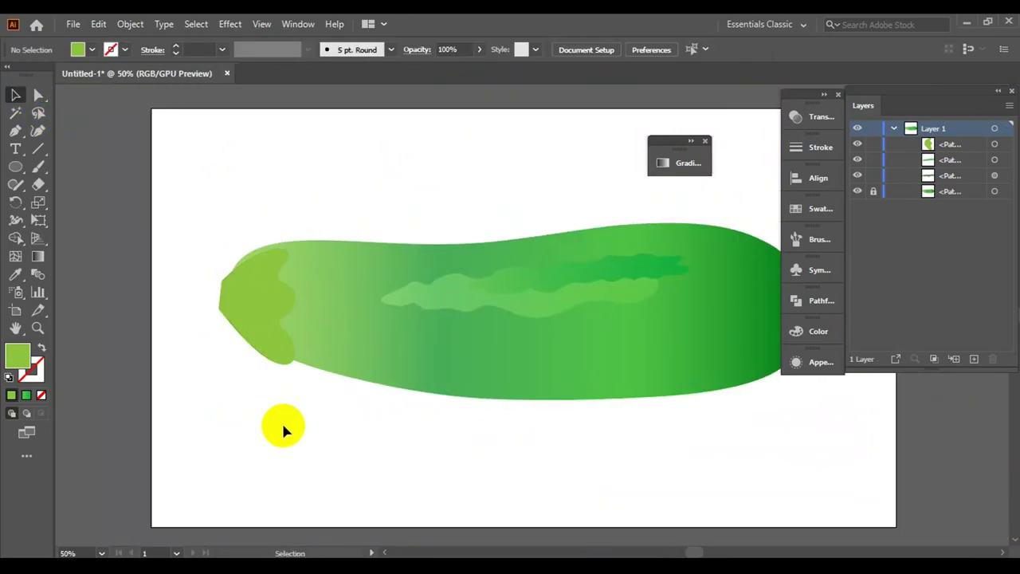
pyautogui.hscroll(2, 531, 360)
pyautogui.moveTo(531, 359); pyautogui.dragTo(220, 380)
pyautogui.hotkey('shift', 'm')
pyautogui.click(175, 310)
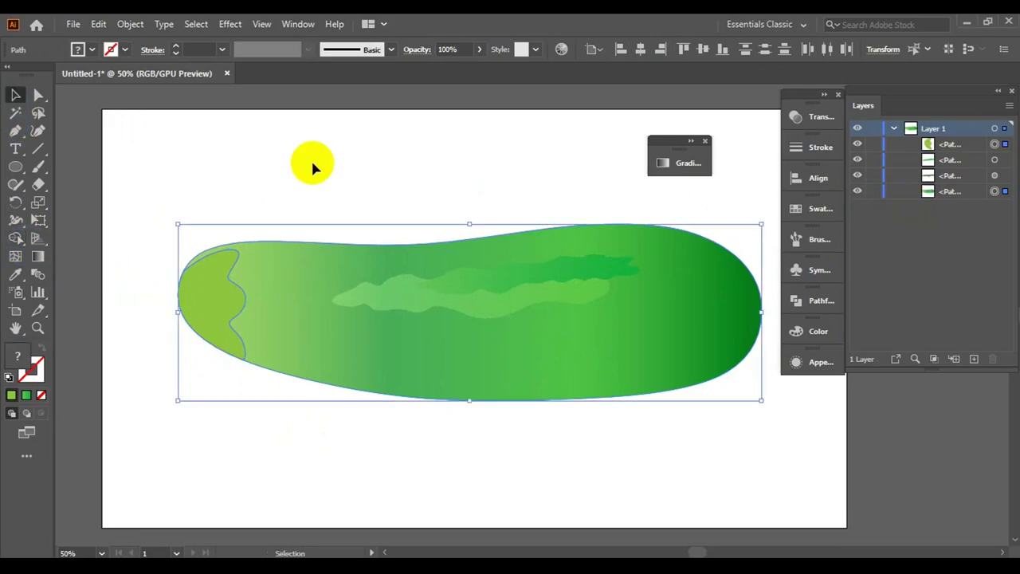
pyautogui.press('v')
# - Recolour the blob yellow-green, set its opacity to 16%, and lock it
pyautogui.click(872, 191)
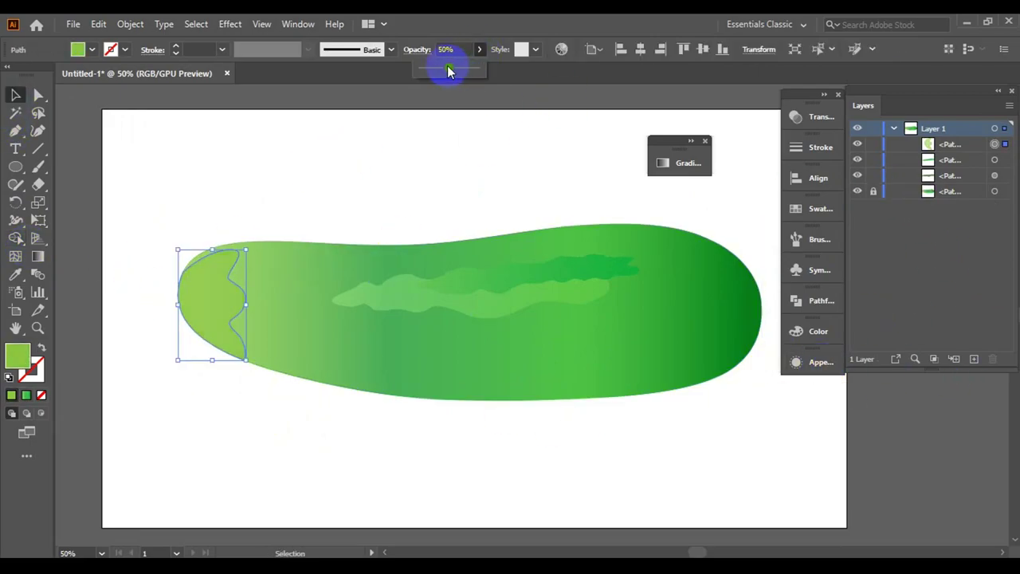
pyautogui.click(198, 291)
pyautogui.click(819, 331)
pyautogui.moveTo(728, 379)
pyautogui.mouseDown()
pyautogui.moveTo(660, 400)
pyautogui.moveTo(719, 375)
pyautogui.moveTo(690, 358)
pyautogui.moveTo(701, 374)
pyautogui.mouseUp()
pyautogui.click(445, 49)
pyautogui.write('28')
pyautogui.press('Return')
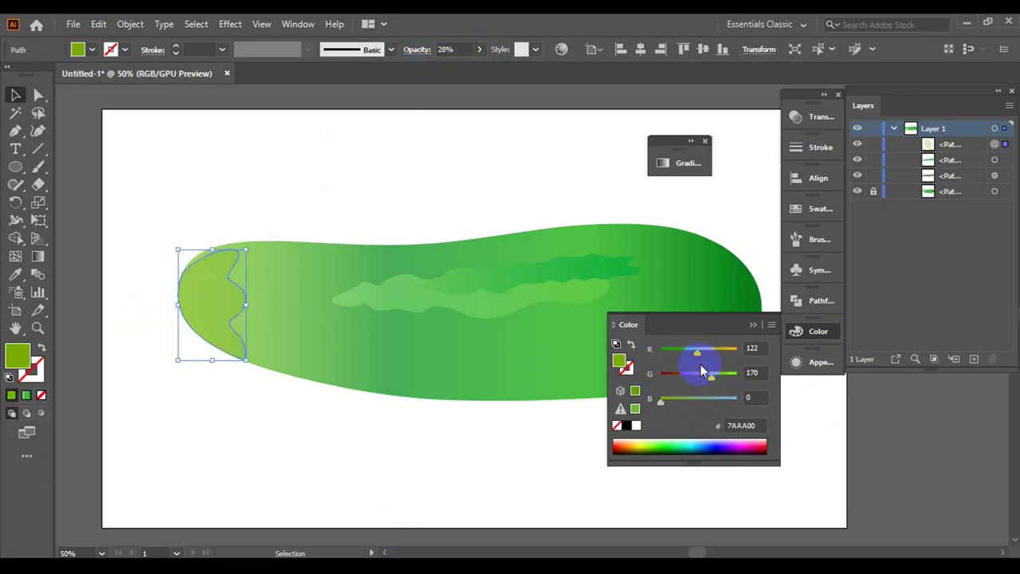
pyautogui.click(268, 439)
pyautogui.click(212, 302)
pyautogui.moveTo(697, 351); pyautogui.dragTo(706, 353)
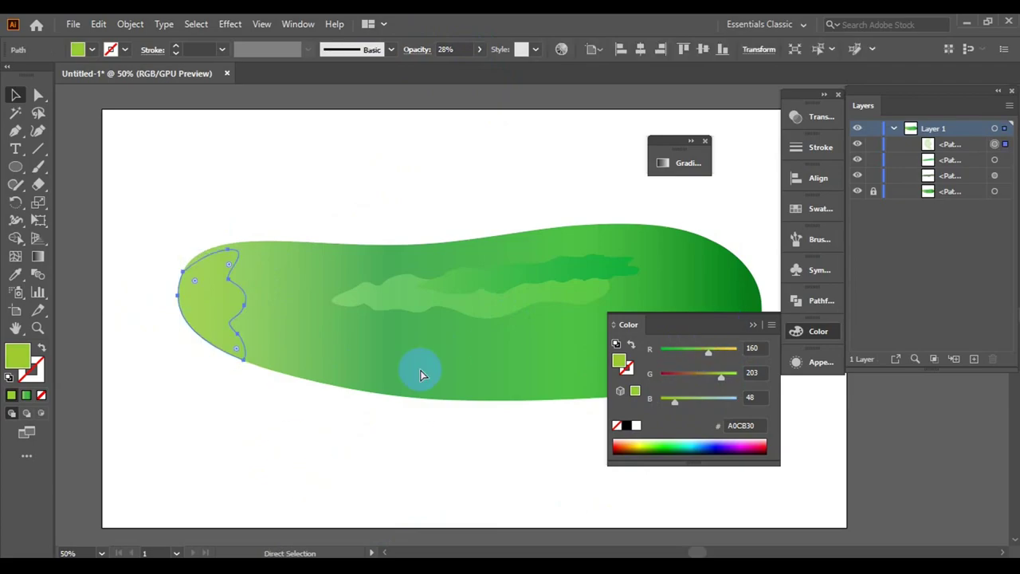
pyautogui.click(873, 149)
pyautogui.click(174, 424)
# - Draw a new curved tip shape with the Pen tool at the cucumber's left end
pyautogui.press('p')
pyautogui.scroll(2, 388, 319)
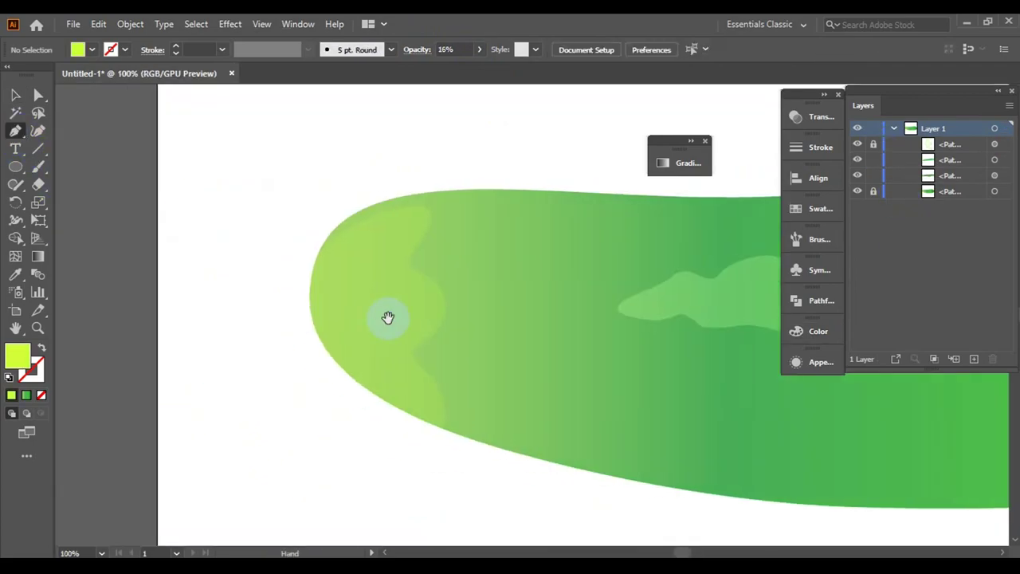
pyautogui.scroll(2, 310, 305)
pyautogui.moveTo(197, 264); pyautogui.dragTo(206, 252)
pyautogui.moveTo(296, 188); pyautogui.dragTo(372, 168)
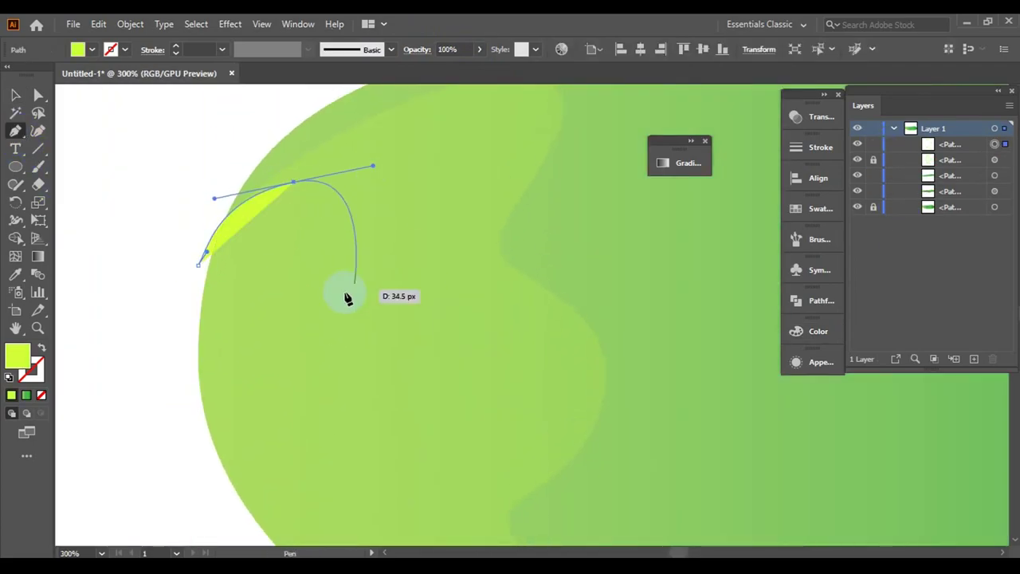
pyautogui.moveTo(346, 296)
pyautogui.mouseDown()
pyautogui.moveTo(399, 298)
pyautogui.moveTo(335, 308)
pyautogui.mouseUp()
pyautogui.scroll(-3, 346, 319)
pyautogui.moveTo(377, 357); pyautogui.dragTo(407, 371)
pyautogui.moveTo(423, 418); pyautogui.dragTo(365, 426)
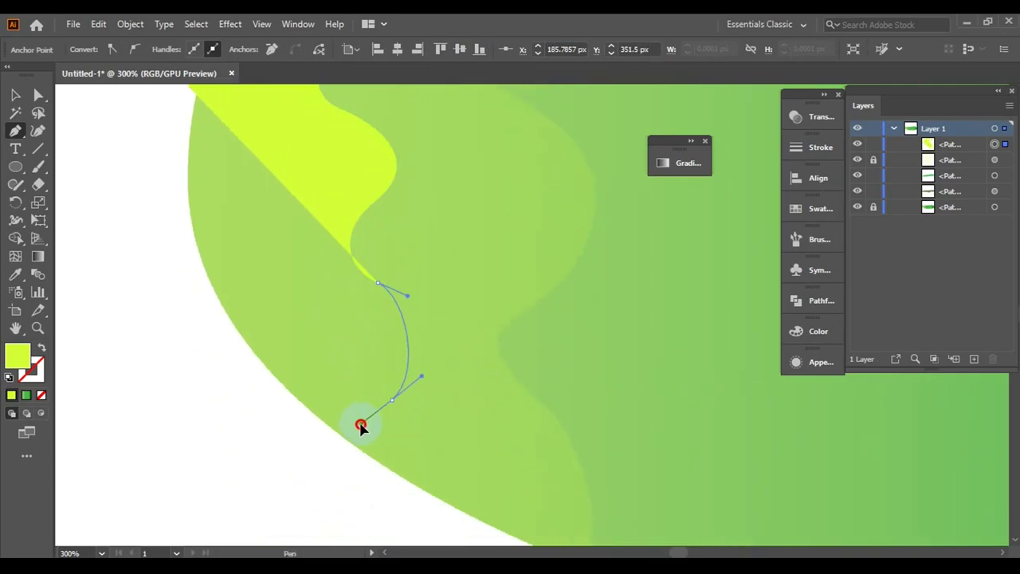
pyautogui.click(15, 94)
# - Rotate the tip shape slightly and move it against the body's end
pyautogui.hotkey('ctrl', '1')
pyautogui.click(340, 279)
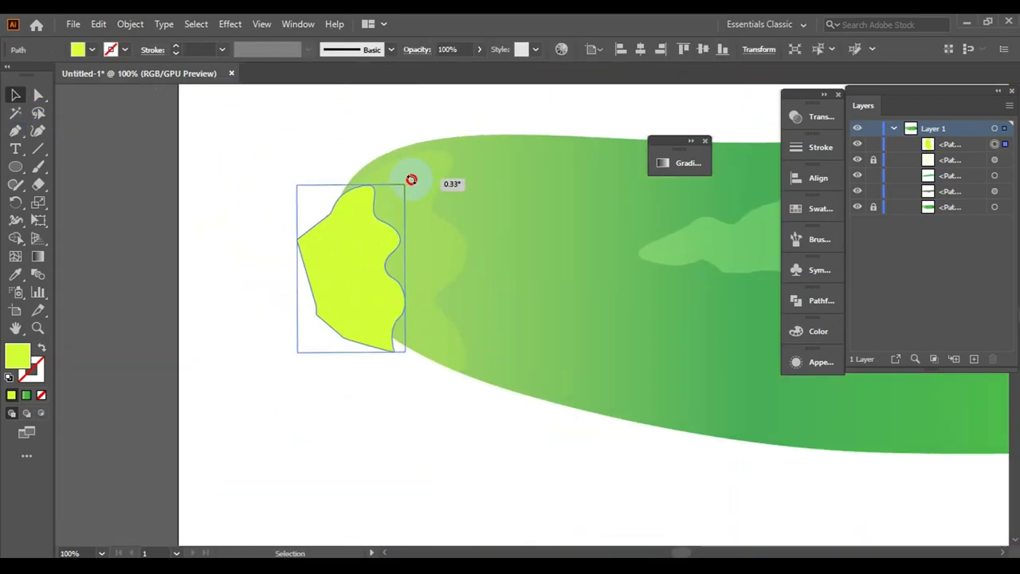
pyautogui.moveTo(411, 179); pyautogui.dragTo(409, 185)
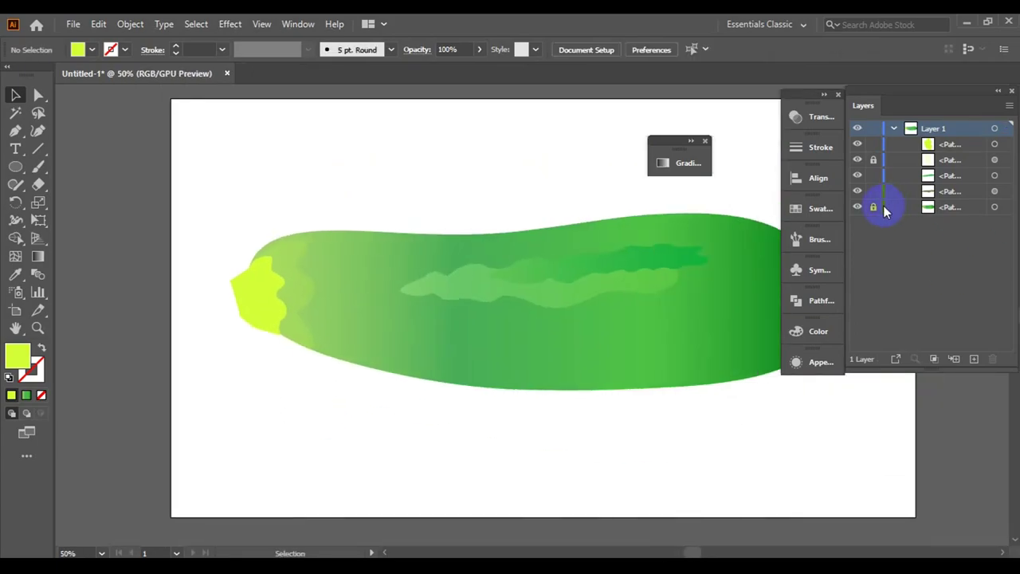
pyautogui.click(883, 207)
pyautogui.moveTo(247, 319); pyautogui.dragTo(239, 291)
pyautogui.click(269, 233)
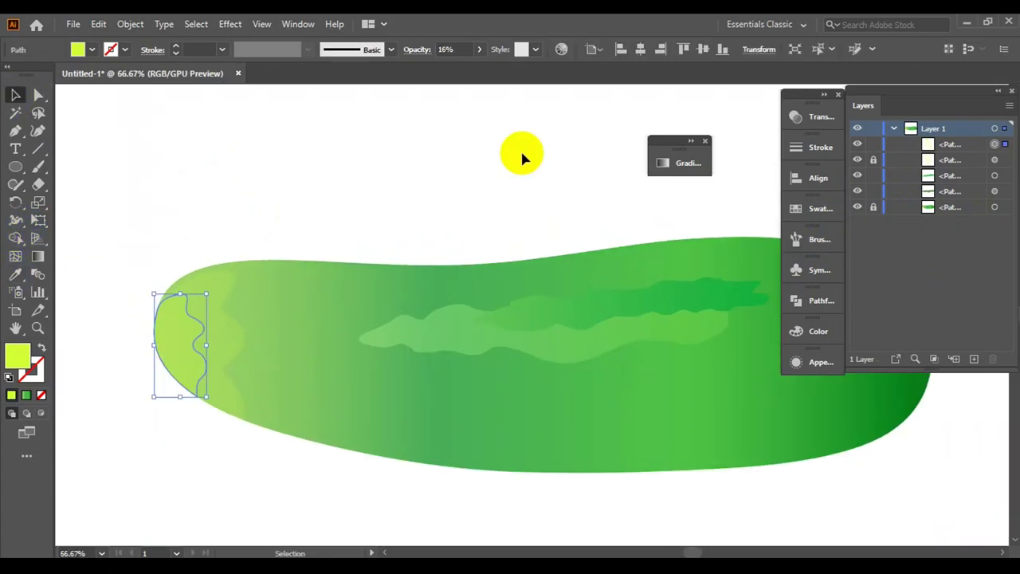
# - Raise the tip shape's opacity and recolour both tip highlights to yellow-green 9BD020
pyautogui.moveTo(479, 50); pyautogui.dragTo(441, 70)
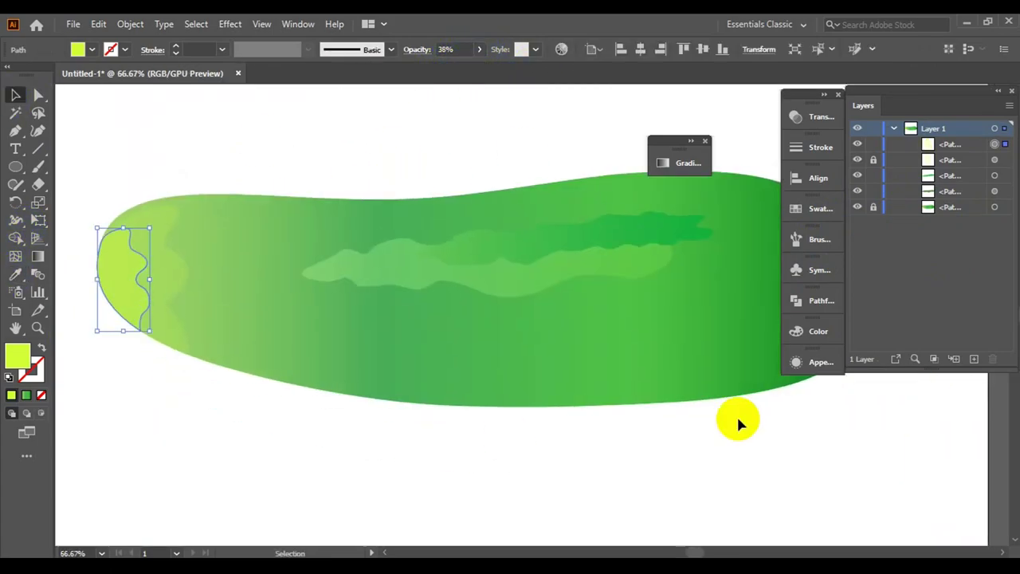
pyautogui.click(818, 331)
pyautogui.moveTo(707, 354); pyautogui.dragTo(720, 383)
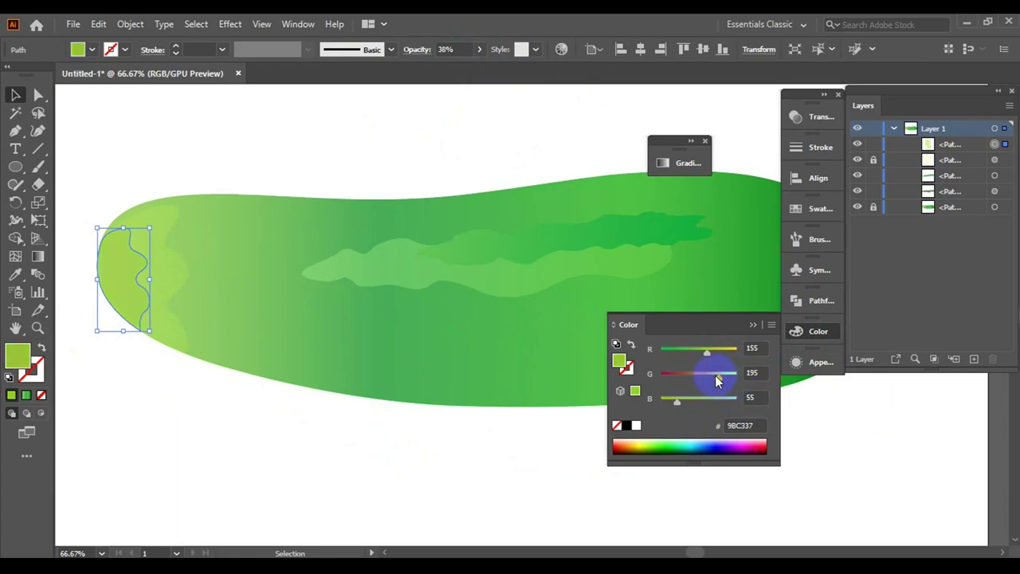
pyautogui.click(326, 460)
pyautogui.click(171, 284)
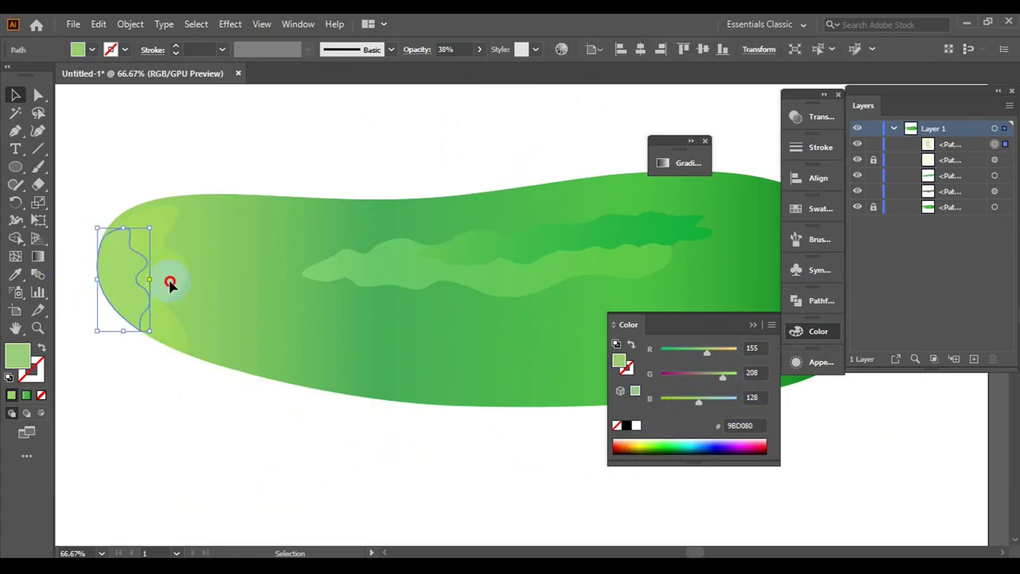
pyautogui.click(874, 160)
pyautogui.click(159, 279)
pyautogui.click(698, 401)
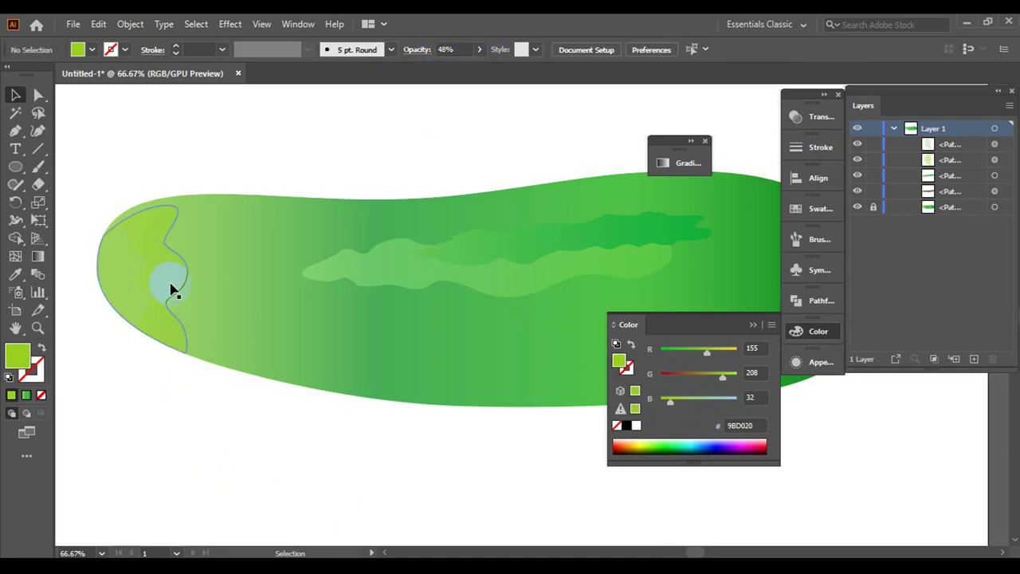
pyautogui.moveTo(722, 375); pyautogui.dragTo(727, 378)
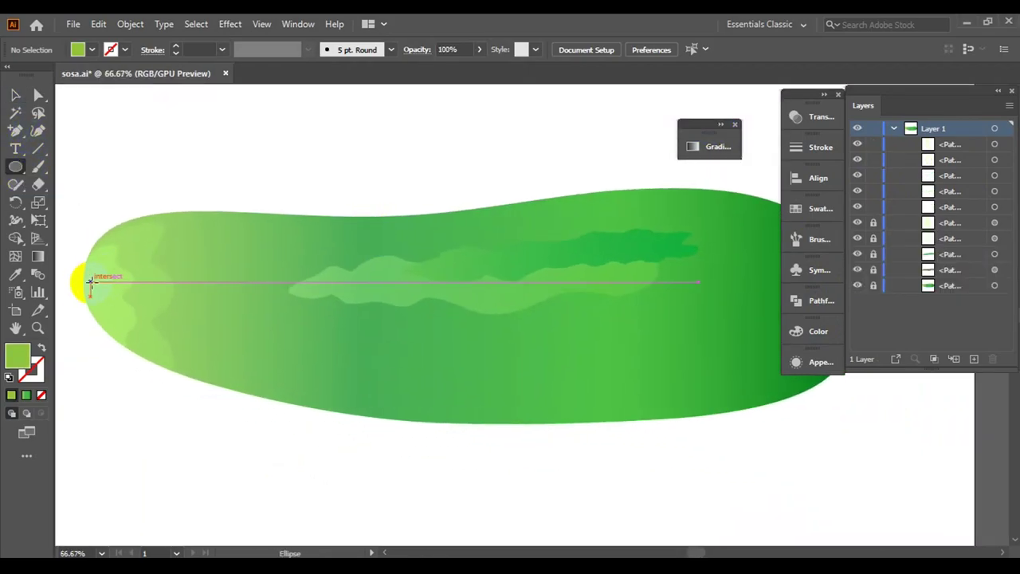
# - Drag out a long, thin horizontal ellipse across the cucumber's left half
pyautogui.moveTo(90, 281)
pyautogui.mouseDown()
pyautogui.moveTo(569, 290)
pyautogui.moveTo(513, 292)
pyautogui.mouseUp()
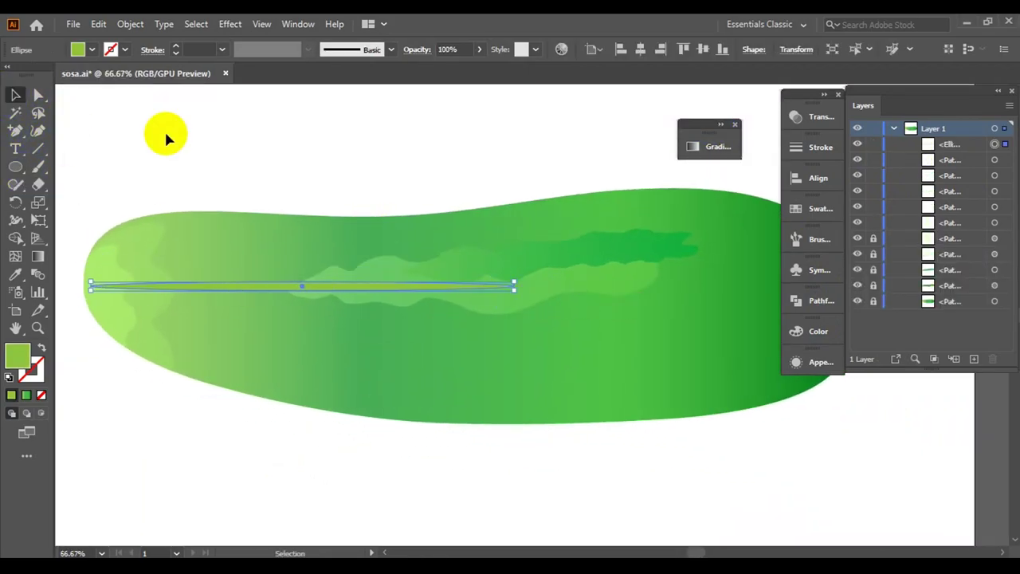
# - Fill the thin ellipse red and bend it into an upward-curving stripe
pyautogui.click(77, 49)
pyautogui.click(28, 76)
pyautogui.press('v')
pyautogui.click(291, 285)
pyautogui.press('a')
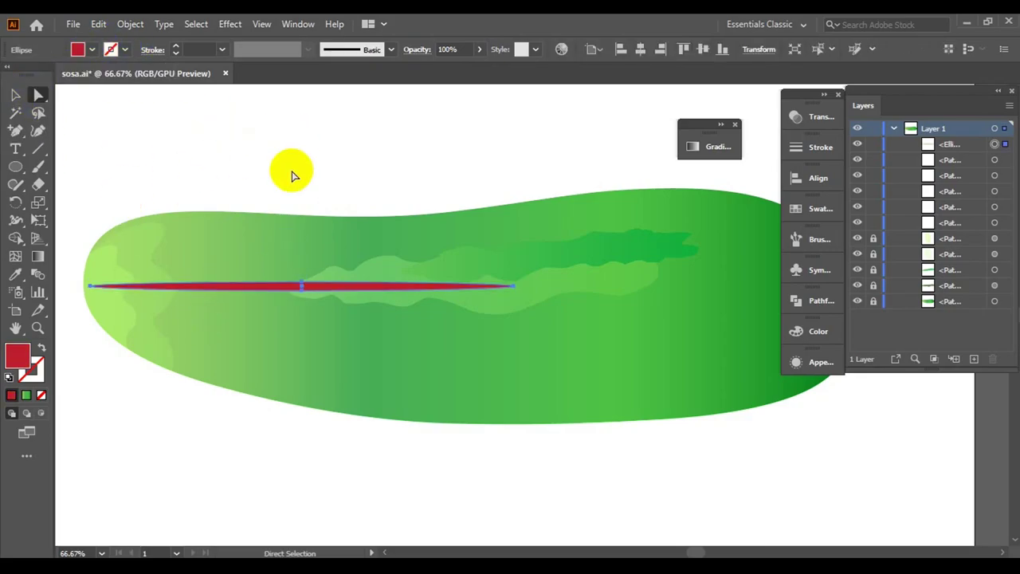
pyautogui.moveTo(313, 310); pyautogui.dragTo(346, 323)
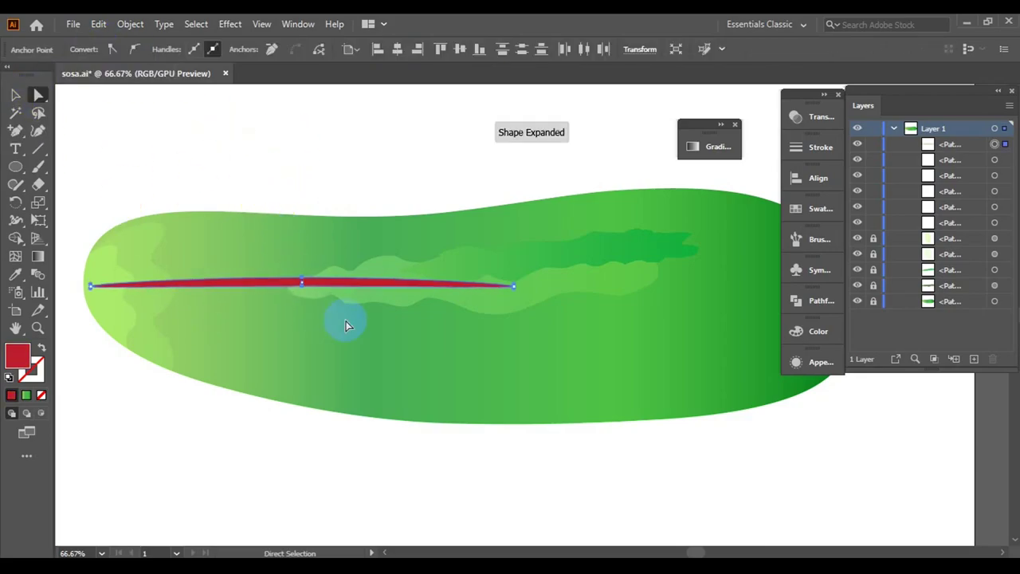
pyautogui.click(535, 346)
# - Draw a second red stripe from the left tip, curving down toward the middle
pyautogui.moveTo(15, 130); pyautogui.dragTo(59, 125)
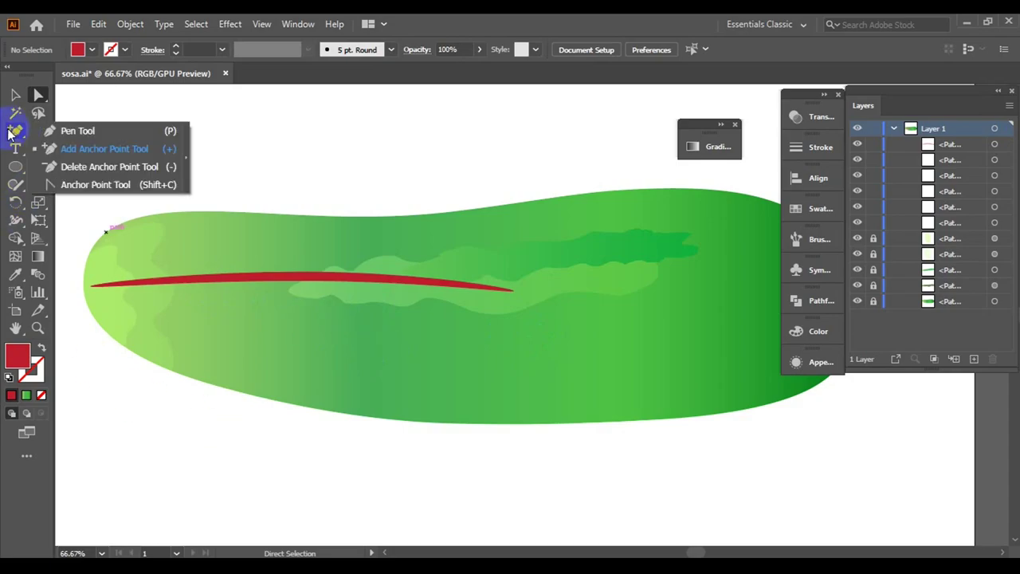
pyautogui.click(85, 296)
pyautogui.moveTo(496, 349); pyautogui.dragTo(757, 303)
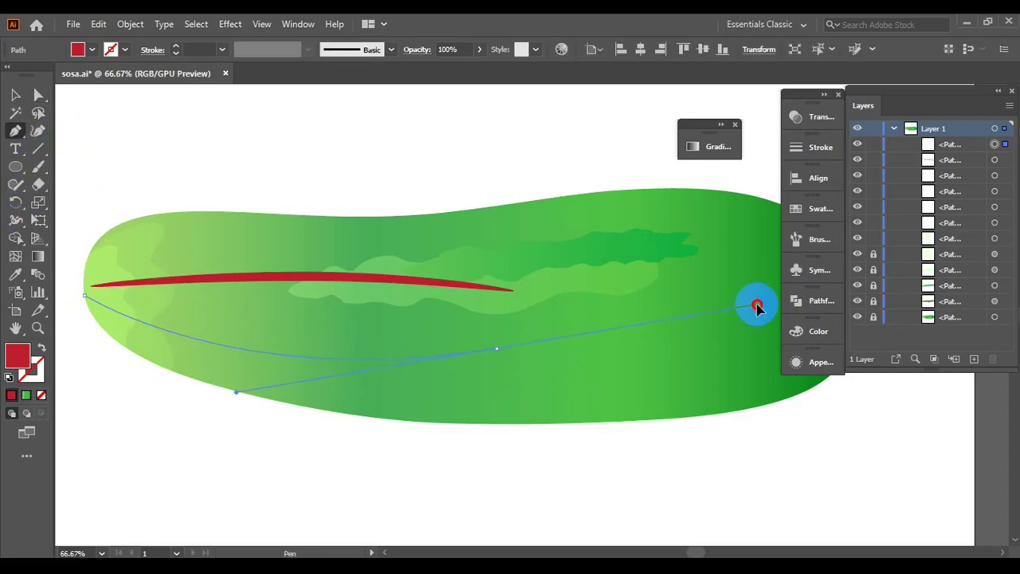
pyautogui.click(163, 346)
pyautogui.hscroll(-5, 200, 296)
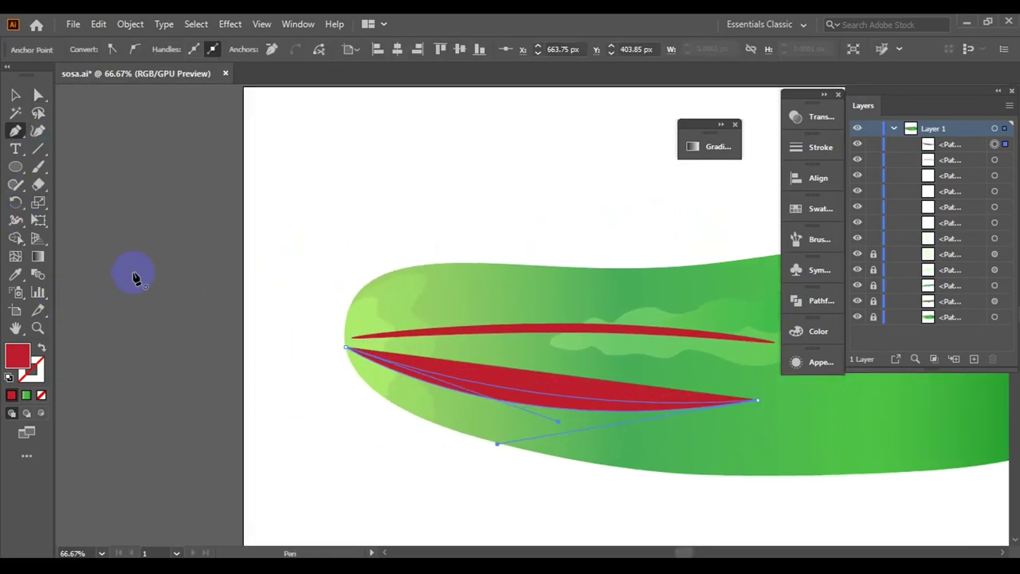
pyautogui.press('v')
pyautogui.hscroll(5, 446, 196)
pyautogui.scroll(-1, 446, 195)
pyautogui.moveTo(282, 352); pyautogui.dragTo(335, 355)
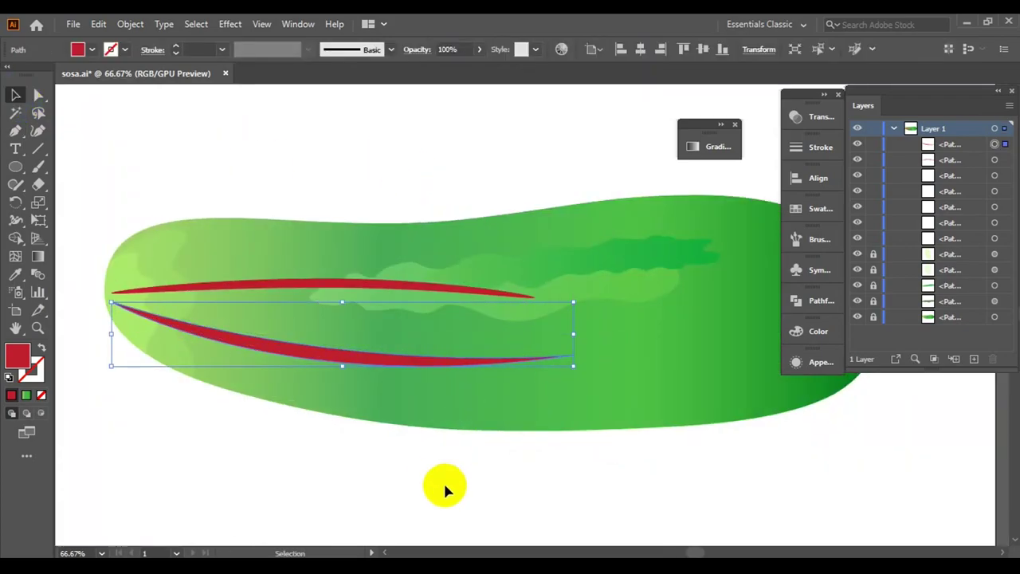
# - Reshape and thicken the upper stripe, and nudge the lower stripe's curve upward
pyautogui.click(330, 295)
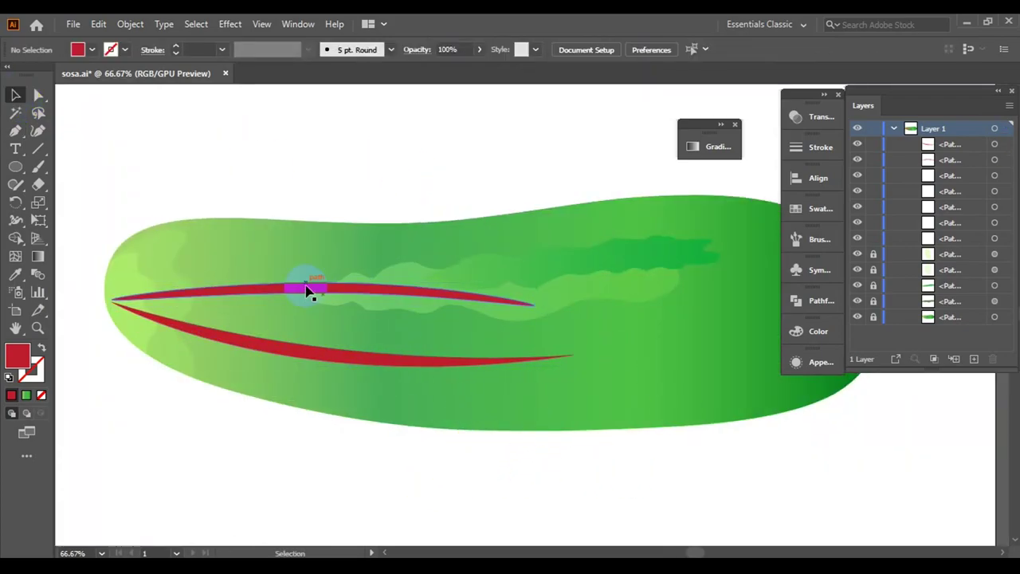
pyautogui.moveTo(307, 289); pyautogui.dragTo(542, 276)
pyautogui.click(365, 364)
pyautogui.click(294, 468)
pyautogui.moveTo(294, 468); pyautogui.dragTo(578, 292)
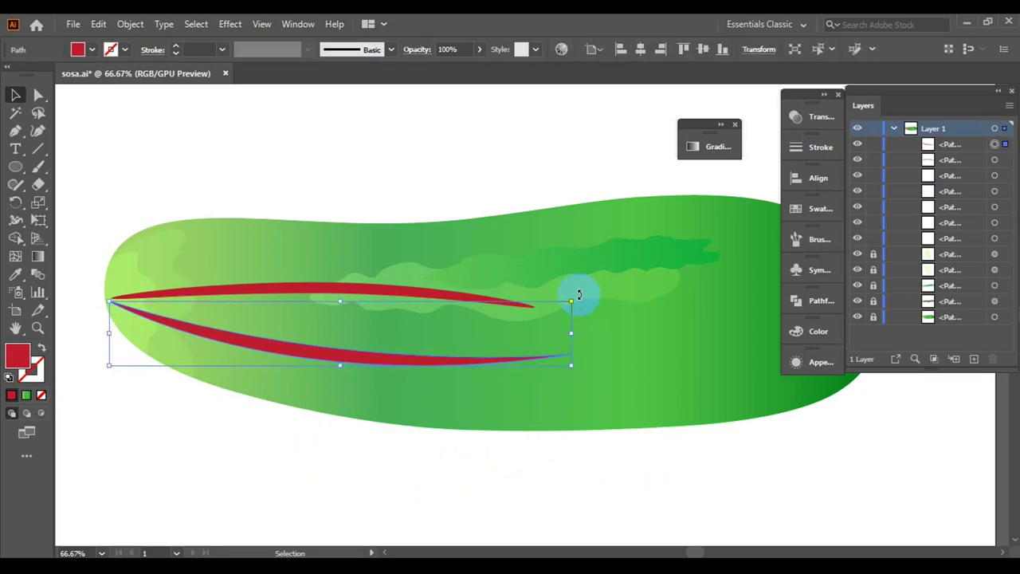
pyautogui.click(408, 500)
# - Draw a third red stripe starting and closing at the cucumber's left tip
pyautogui.press('p')
pyautogui.click(86, 273)
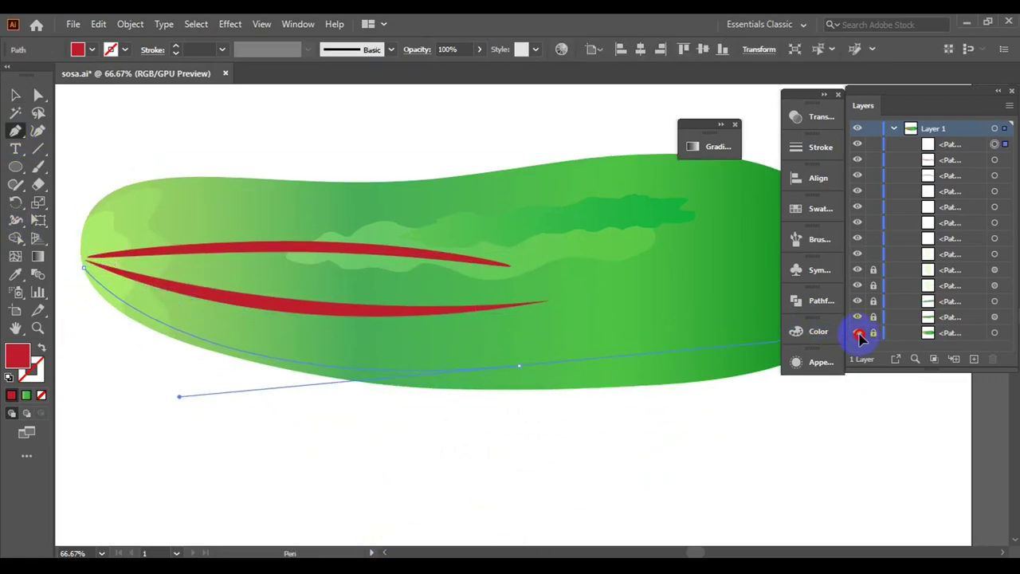
pyautogui.moveTo(863, 359); pyautogui.dragTo(848, 359)
pyautogui.click(83, 267)
pyautogui.hscroll(-3, 144, 246)
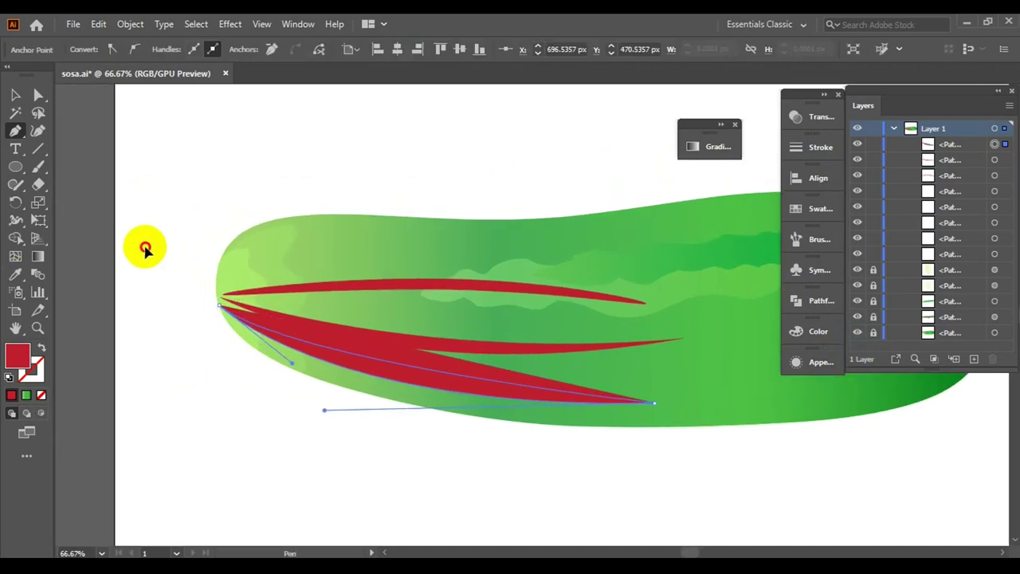
pyautogui.hscroll(-6, 162, 192)
pyautogui.hscroll(5, 381, 223)
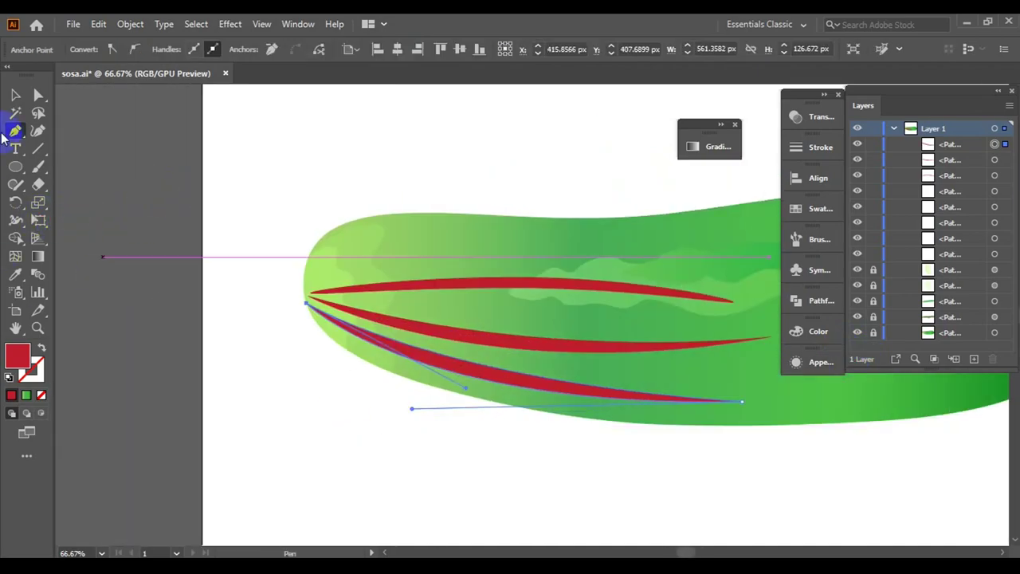
pyautogui.hscroll(3, 460, 228)
# - Draw a fourth red stripe from the tip curving toward the upper middle
pyautogui.click(128, 281)
pyautogui.moveTo(494, 227); pyautogui.dragTo(845, 253)
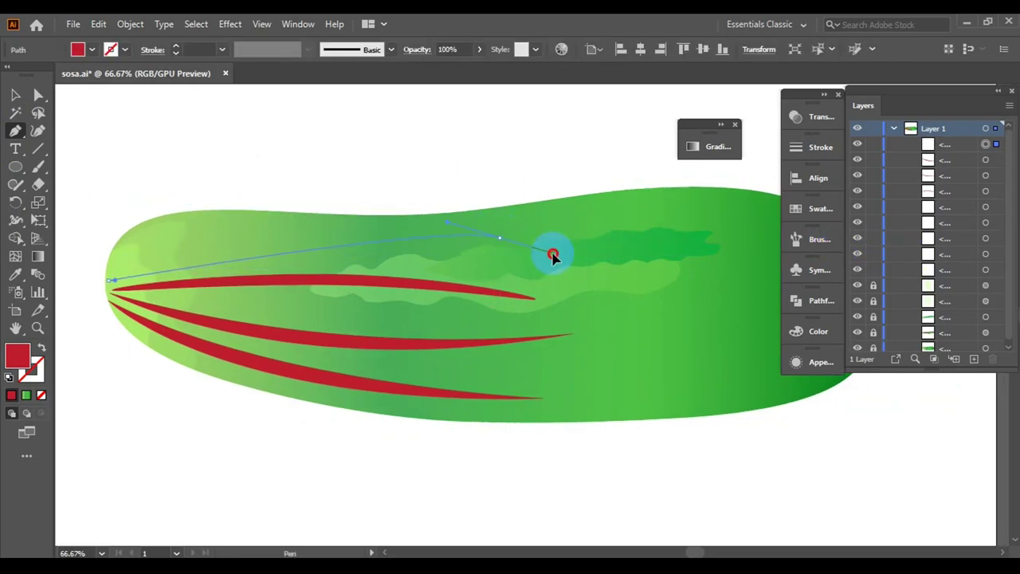
pyautogui.moveTo(845, 252); pyautogui.dragTo(854, 285)
pyautogui.moveTo(109, 281); pyautogui.dragTo(269, 378)
pyautogui.keyDown('ctrl'); pyautogui.click(68, 278); pyautogui.keyUp('ctrl')
pyautogui.hotkey('ctrl', '0')
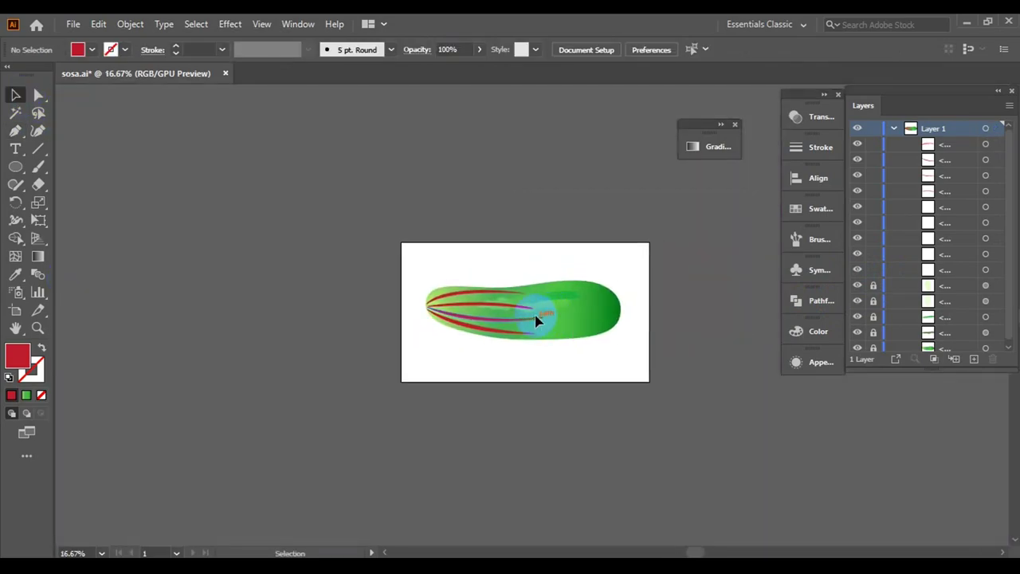
# - Reshape the bottom red stripe's lower curve and slightly resize it
pyautogui.click(319, 297)
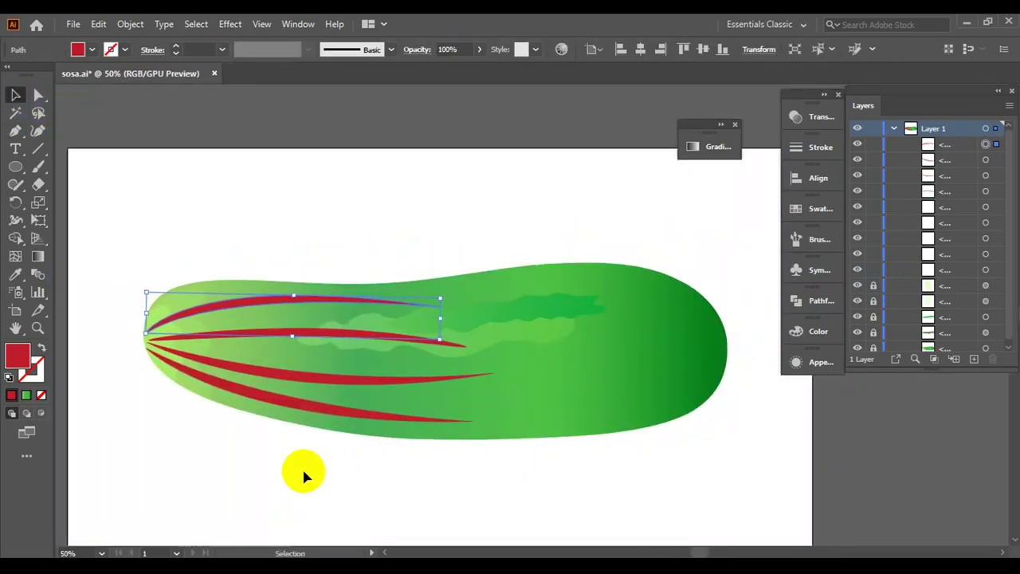
pyautogui.moveTo(283, 454); pyautogui.dragTo(564, 416)
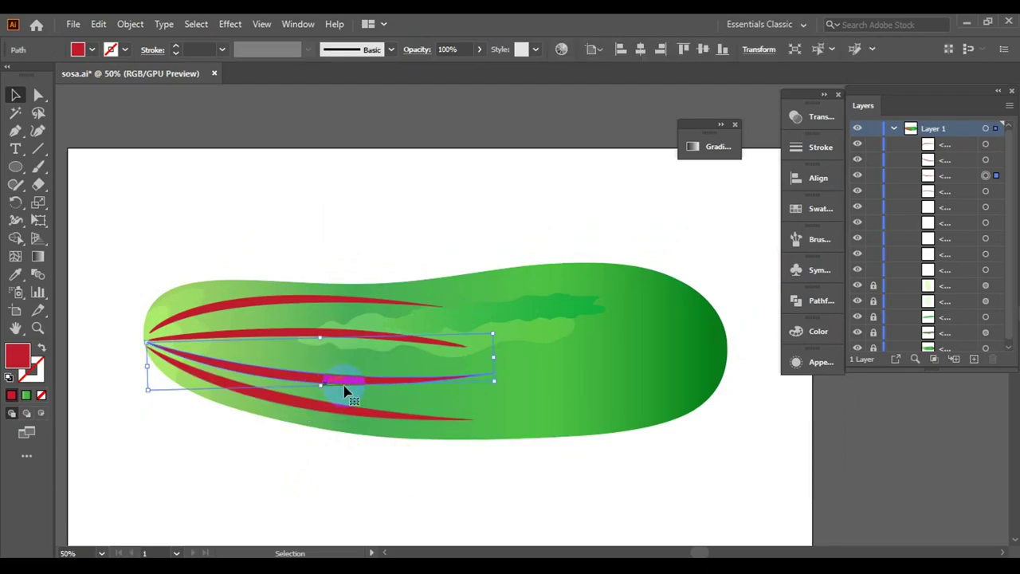
pyautogui.press('a')
pyautogui.click(201, 368)
pyautogui.scroll(2, 215, 400)
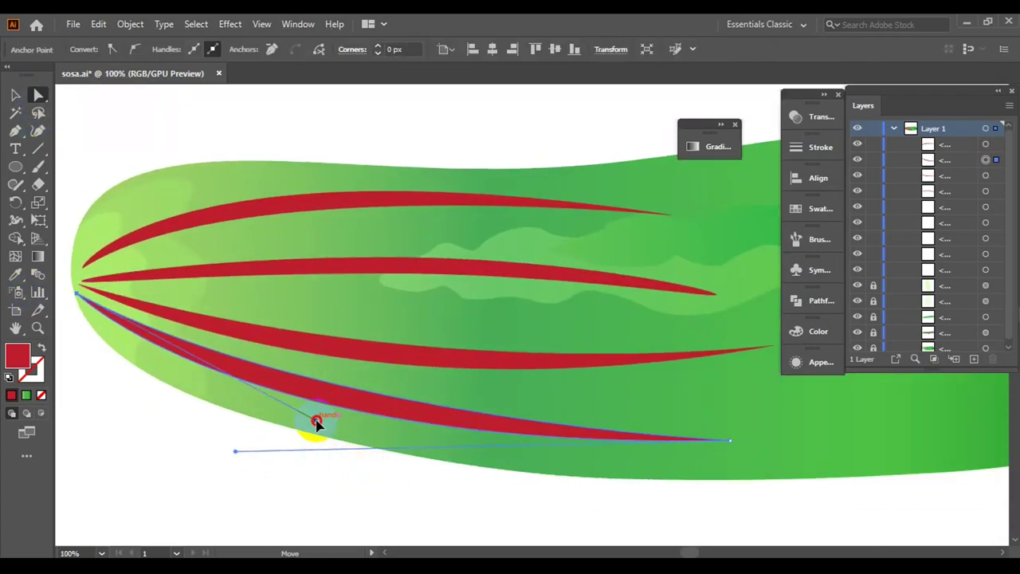
pyautogui.moveTo(316, 421); pyautogui.dragTo(347, 450)
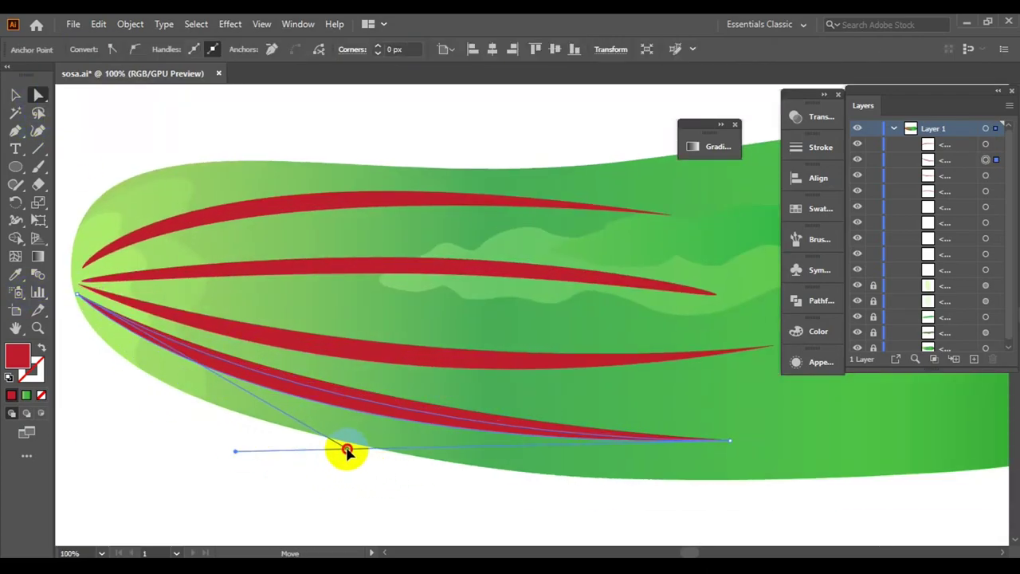
pyautogui.press('v')
pyautogui.scroll(-3, 723, 410)
pyautogui.scroll(1, 599, 374)
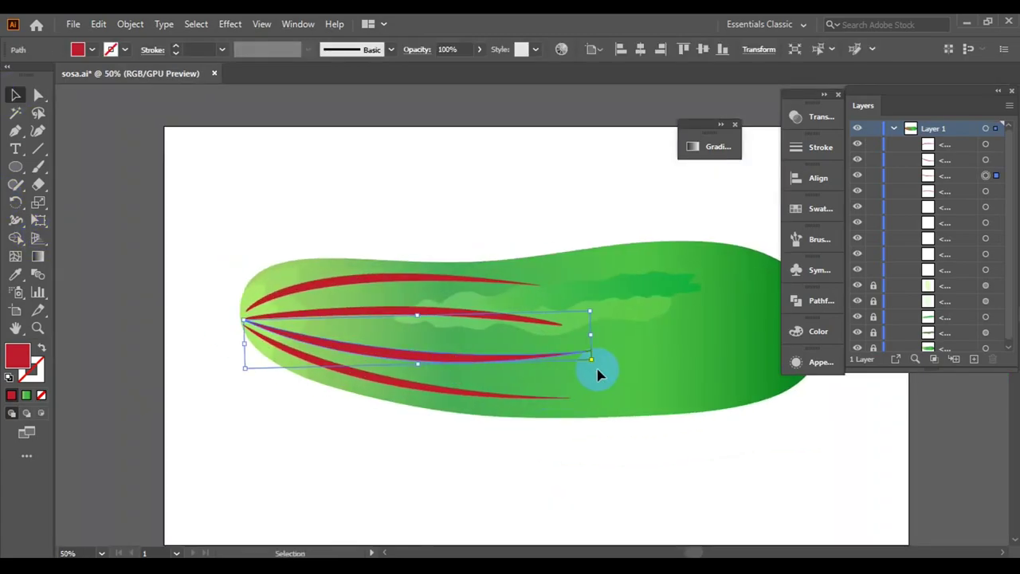
pyautogui.moveTo(600, 374); pyautogui.dragTo(597, 377)
pyautogui.click(460, 483)
# - Select all four red stripes and fill them with the green gradient
pyautogui.click(414, 262)
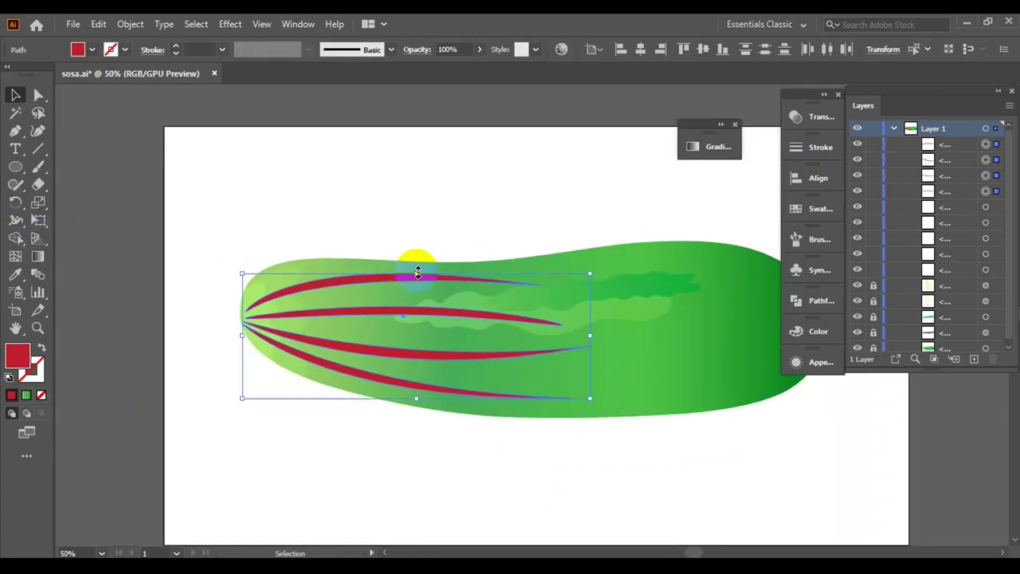
pyautogui.click(576, 464)
pyautogui.moveTo(576, 465); pyautogui.dragTo(407, 381)
pyautogui.moveTo(136, 153); pyautogui.dragTo(182, 318)
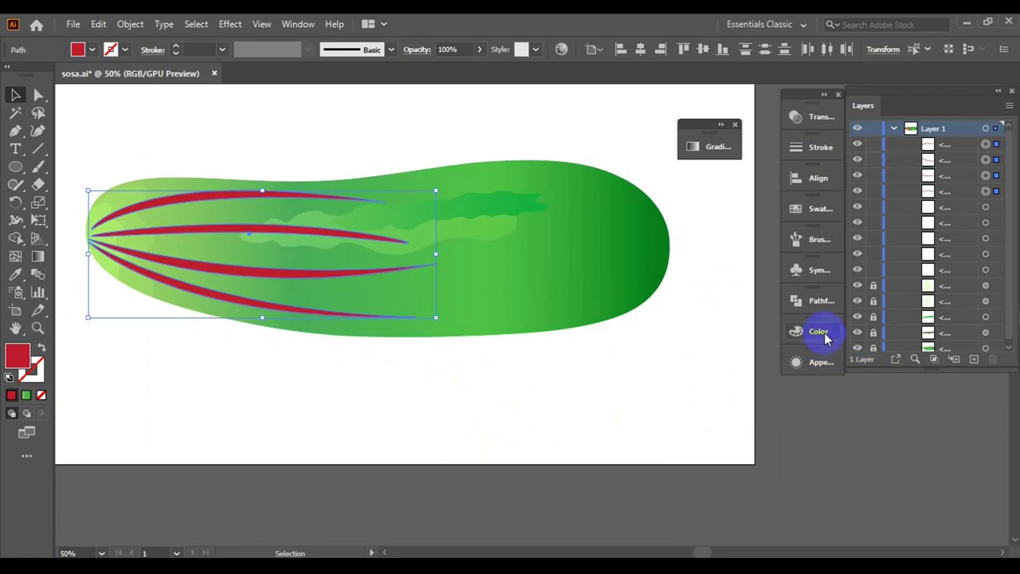
pyautogui.click(709, 146)
pyautogui.moveTo(593, 290); pyautogui.dragTo(376, 362)
pyautogui.click(290, 375)
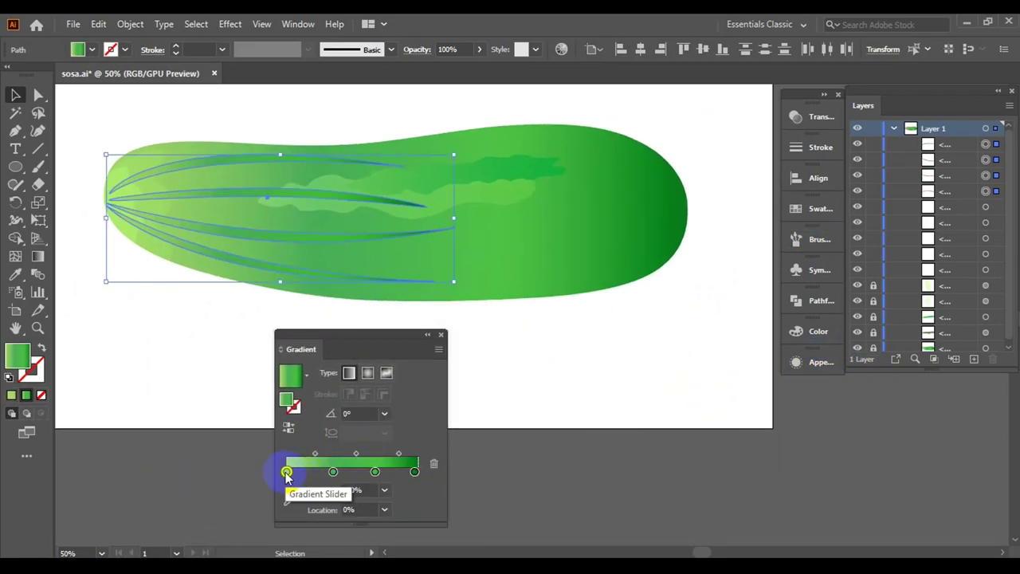
# - Reduce the gradient to two stops, lighten its start colour and darken its end colour
pyautogui.click(819, 331)
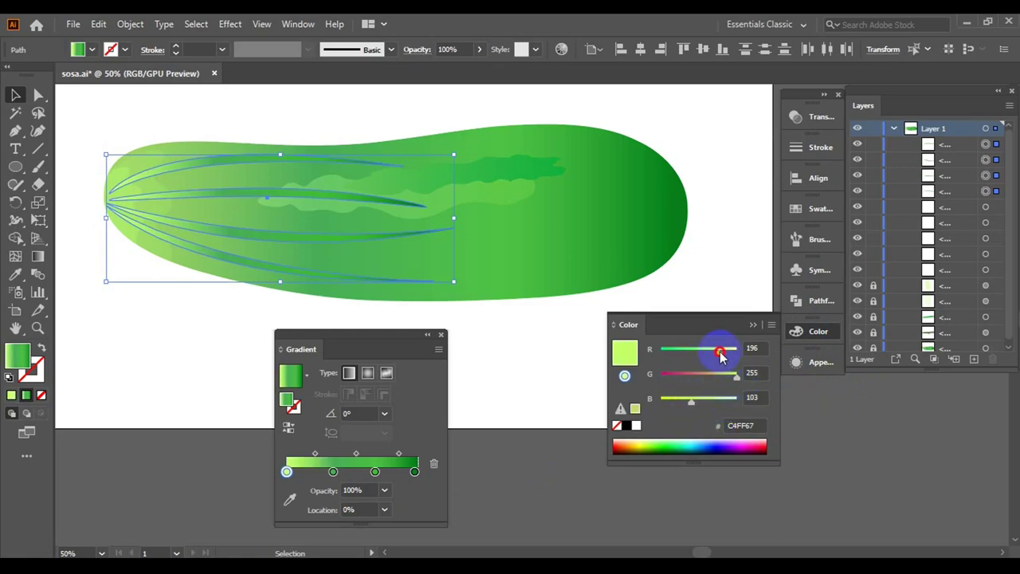
pyautogui.click(333, 471)
pyautogui.click(434, 464)
pyautogui.click(374, 471)
pyautogui.click(434, 463)
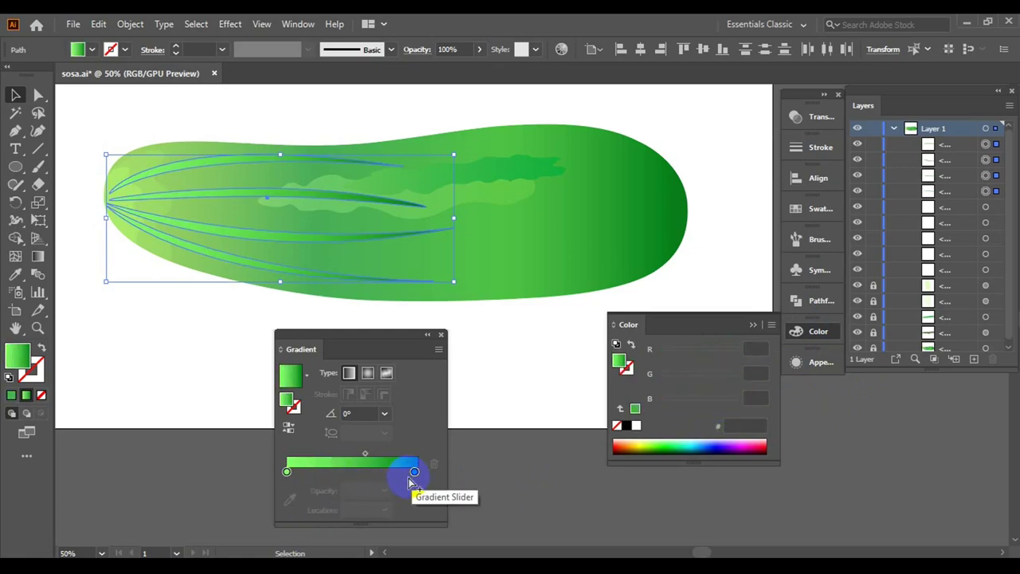
pyautogui.moveTo(365, 453); pyautogui.dragTo(384, 453)
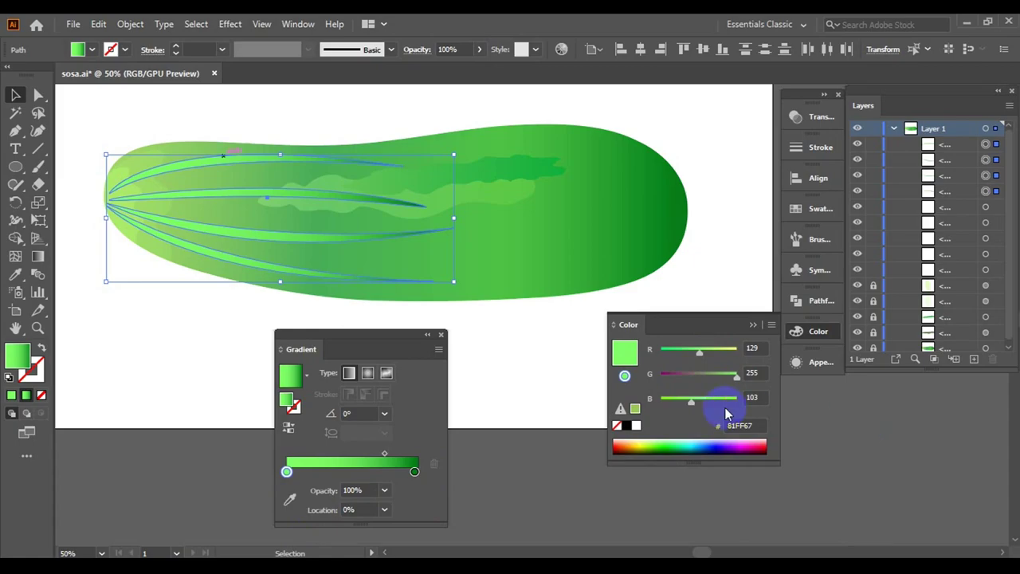
pyautogui.moveTo(710, 356); pyautogui.dragTo(720, 356)
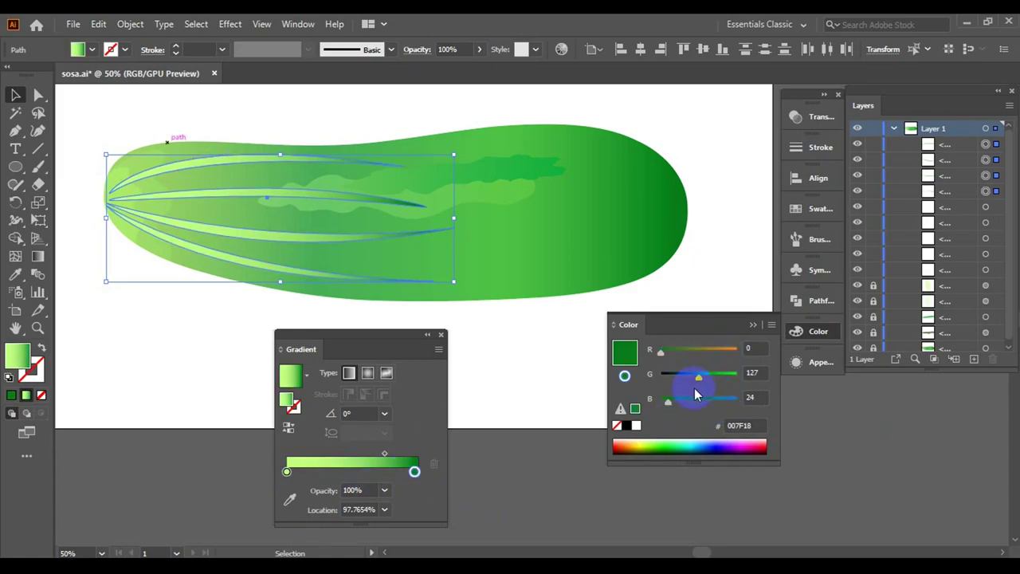
pyautogui.moveTo(699, 378); pyautogui.dragTo(688, 381)
pyautogui.moveTo(384, 456); pyautogui.dragTo(364, 456)
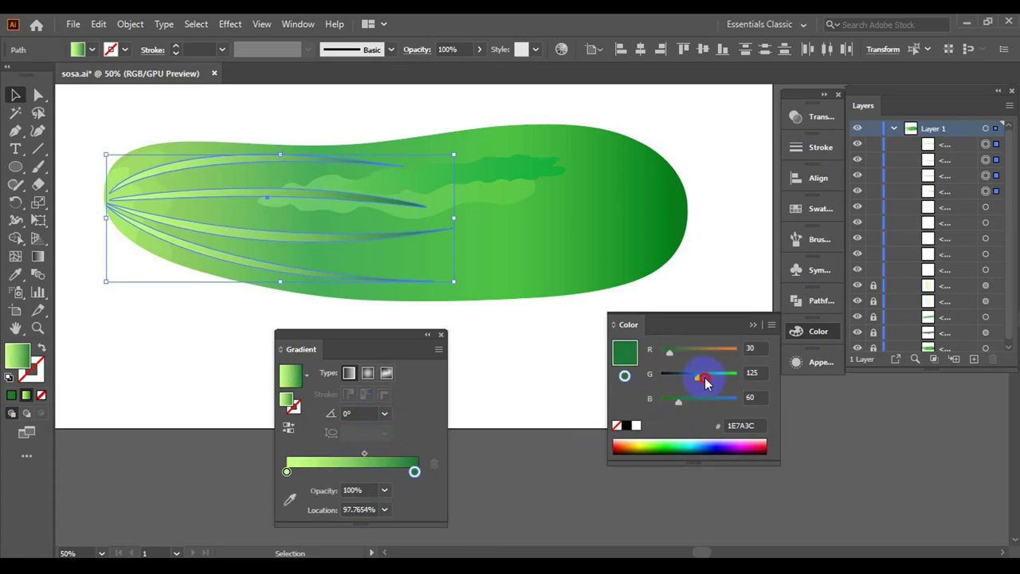
# - Set the left gradient stop's opacity to 80%
pyautogui.click(287, 471)
pyautogui.click(385, 490)
pyautogui.click(403, 358)
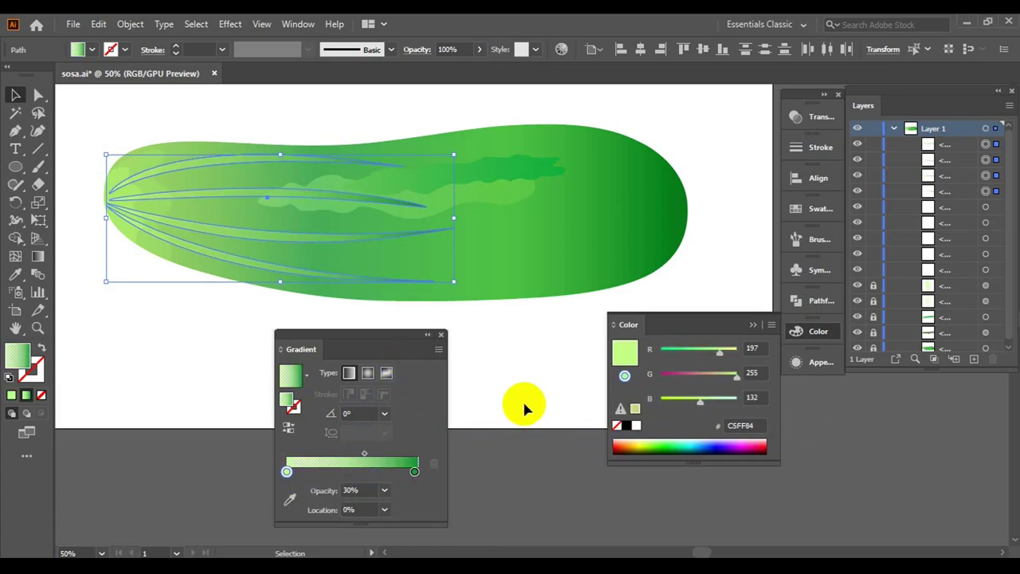
pyautogui.click(414, 472)
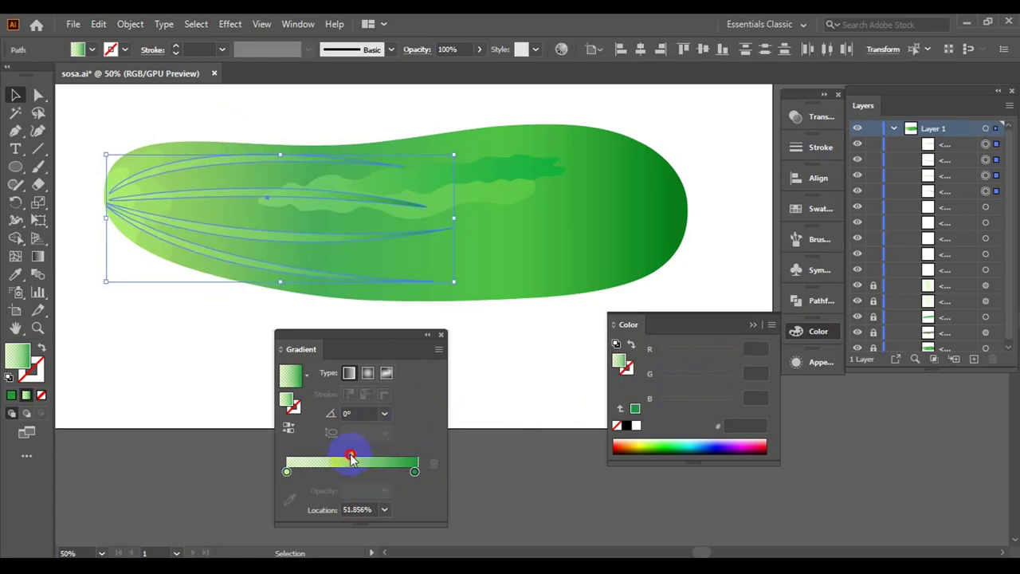
pyautogui.click(348, 269)
pyautogui.hotkey('ctrl', 'z')
pyautogui.click(287, 471)
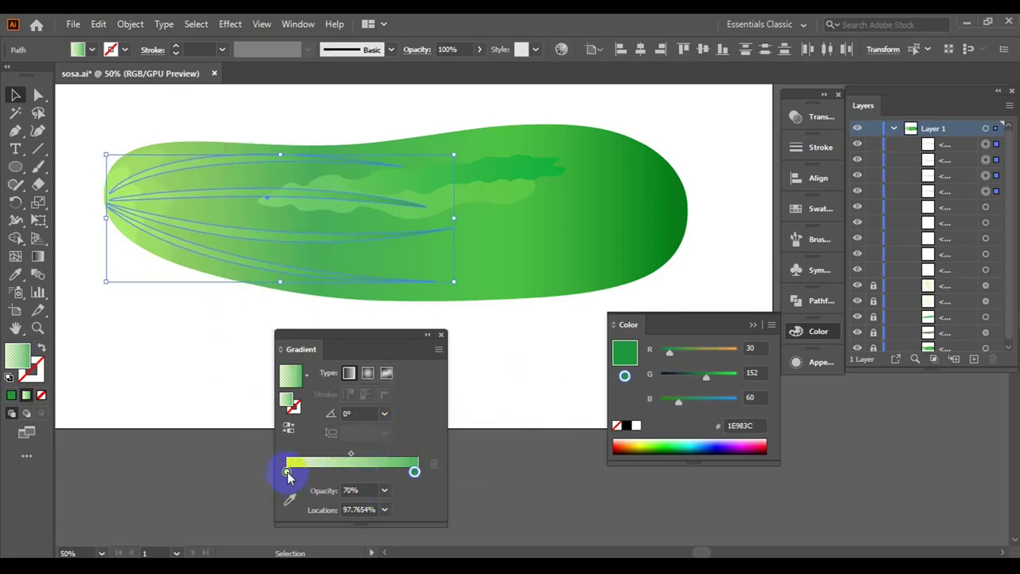
pyautogui.click(384, 490)
pyautogui.click(402, 441)
pyautogui.click(486, 420)
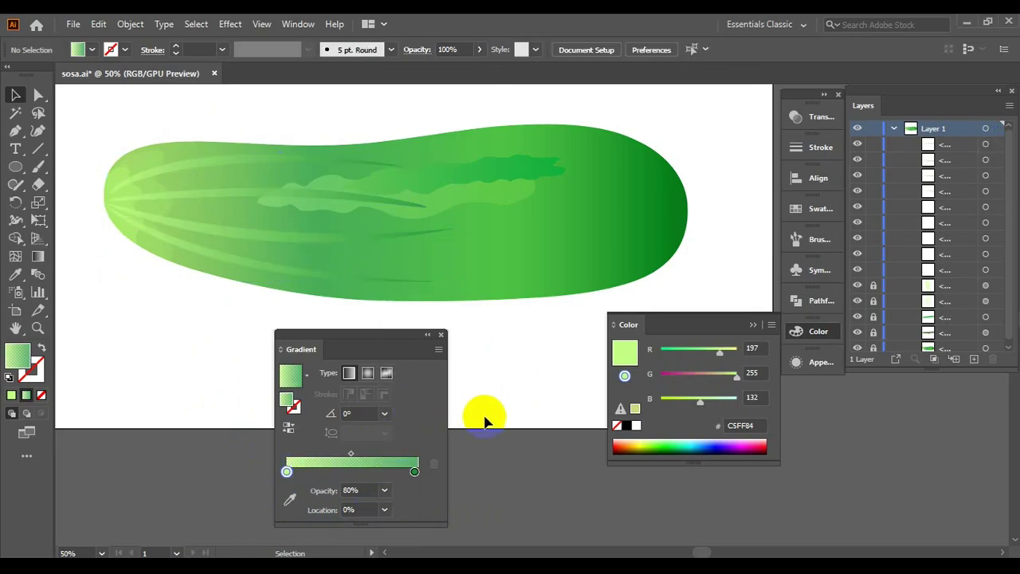
# - Set the stripes' blend mode to Screen
pyautogui.click(199, 169)
pyautogui.click(821, 116)
pyautogui.click(646, 132)
pyautogui.click(637, 235)
pyautogui.click(611, 355)
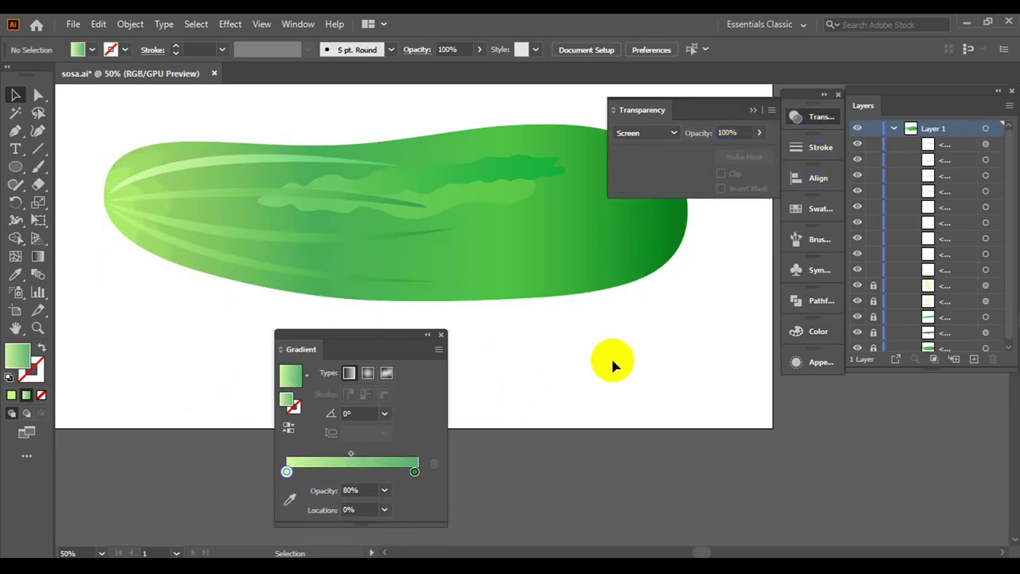
# - Adjust the opacity of the left and right gradient stops on all stripes
pyautogui.moveTo(169, 312); pyautogui.dragTo(227, 201)
pyautogui.click(645, 132)
pyautogui.click(626, 231)
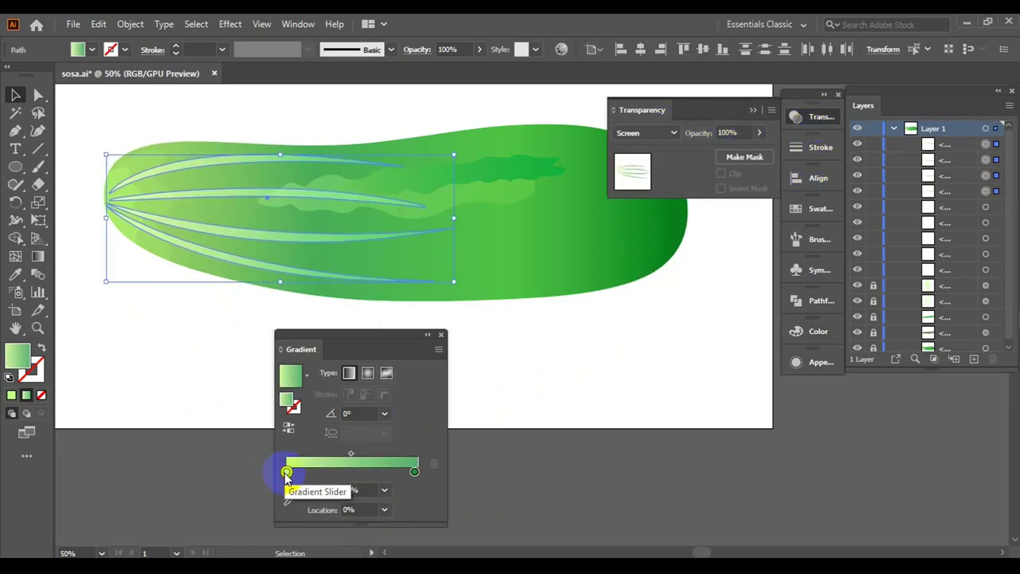
pyautogui.click(384, 490)
pyautogui.click(604, 399)
pyautogui.moveTo(200, 126); pyautogui.dragTo(232, 303)
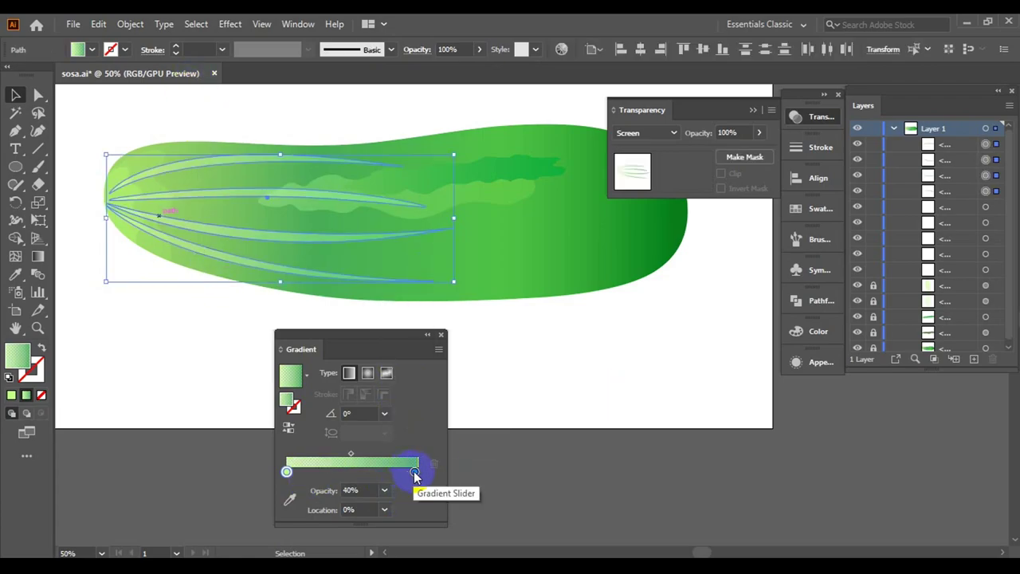
pyautogui.click(418, 471)
pyautogui.click(384, 490)
pyautogui.click(403, 458)
# - Make the right gradient stop a near-black 120000 colour
pyautogui.doubleClick(414, 471)
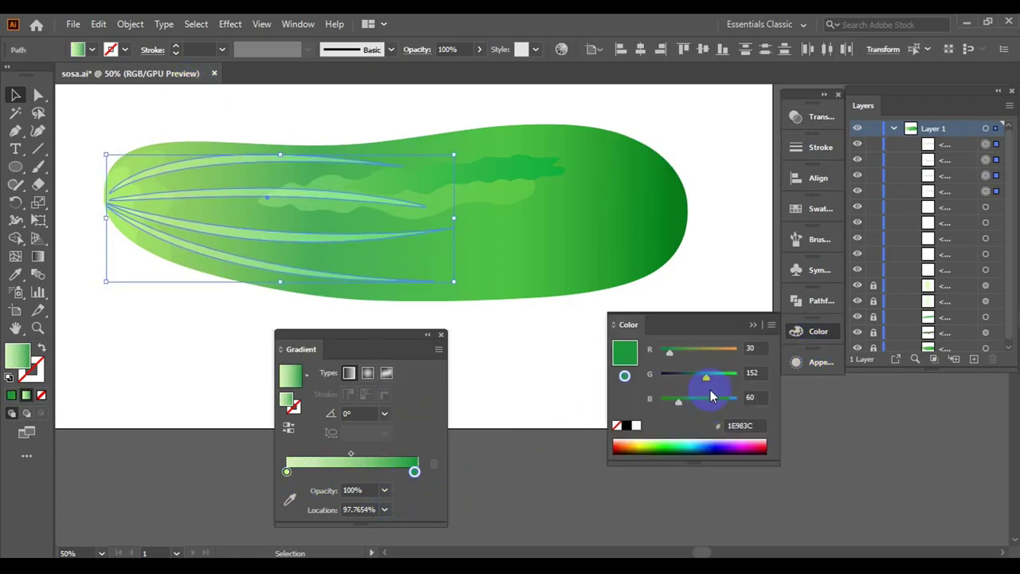
pyautogui.moveTo(659, 355)
pyautogui.mouseDown()
pyautogui.moveTo(691, 351)
pyautogui.moveTo(673, 380)
pyautogui.mouseUp()
pyautogui.click(667, 352)
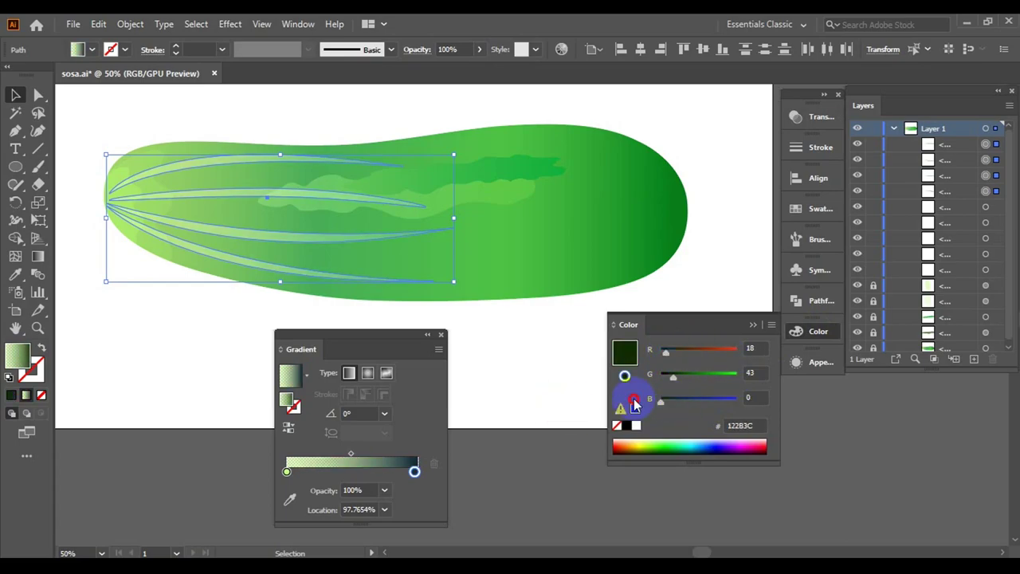
pyautogui.click(634, 400)
pyautogui.click(525, 392)
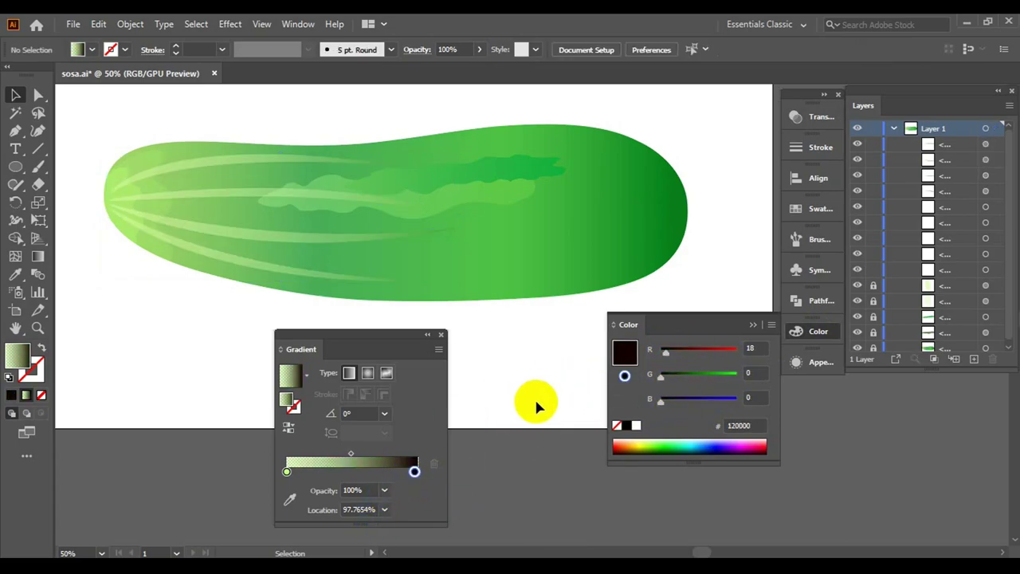
# - Move the gradient midpoint toward the pale end, to about 45%
pyautogui.click(219, 265)
pyautogui.moveTo(351, 453); pyautogui.dragTo(315, 455)
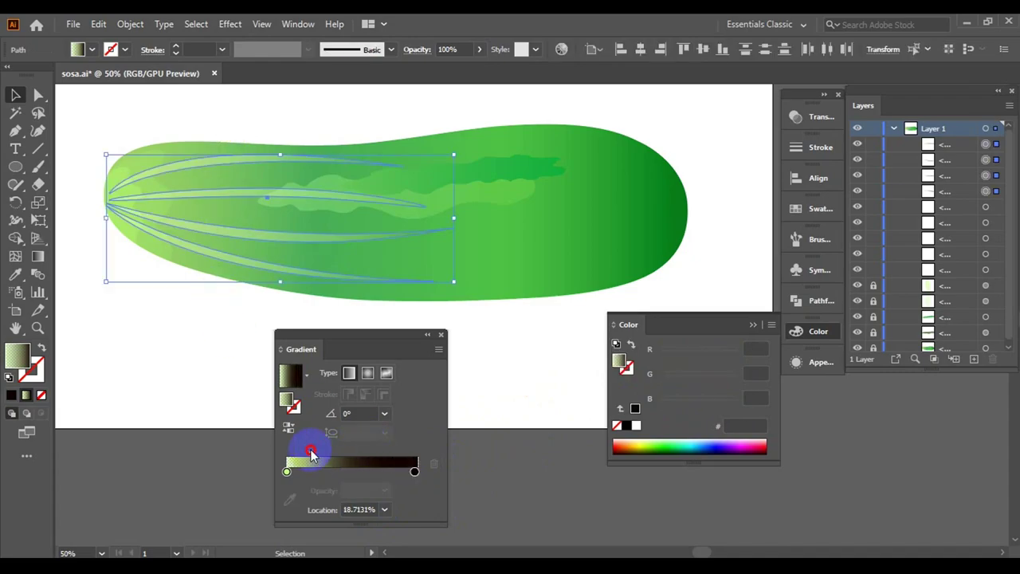
pyautogui.click(505, 382)
pyautogui.click(428, 340)
pyautogui.hotkey('ctrl', '-')
pyautogui.click(351, 295)
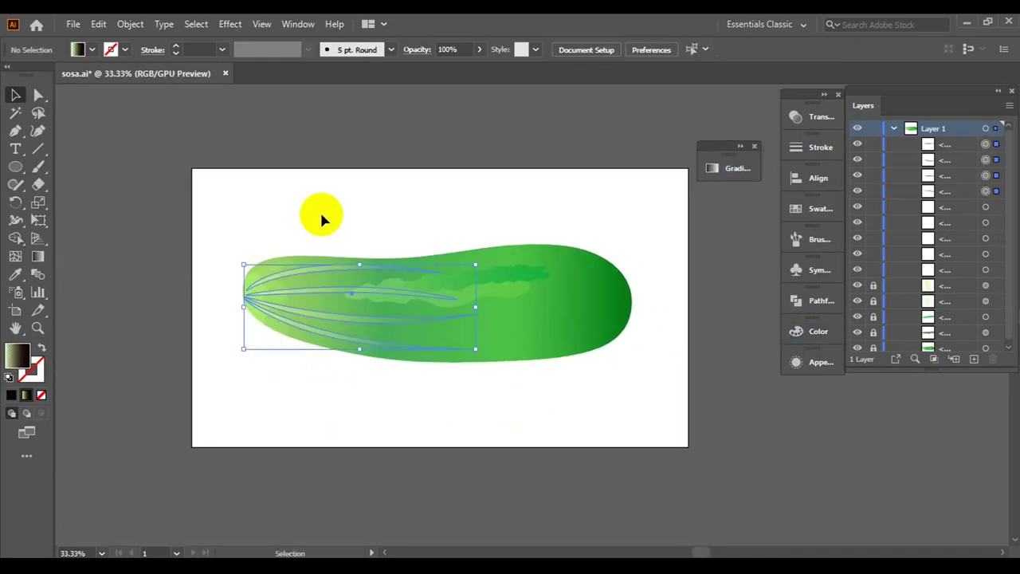
pyautogui.click(737, 169)
pyautogui.moveTo(567, 265); pyautogui.dragTo(595, 265)
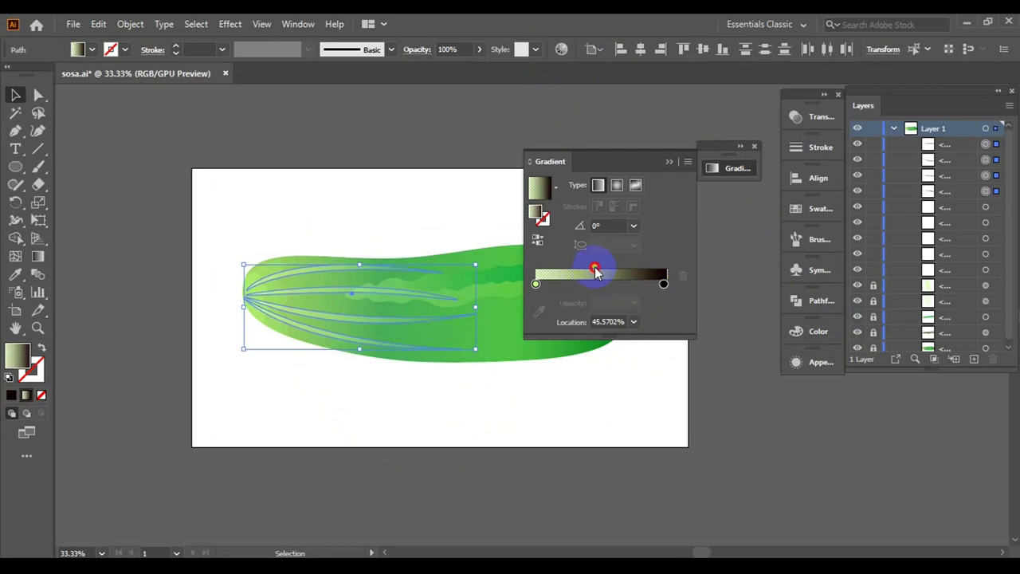
pyautogui.click(502, 436)
# - Lower the stripes' overall opacity to 87%
pyautogui.click(319, 295)
pyautogui.click(479, 49)
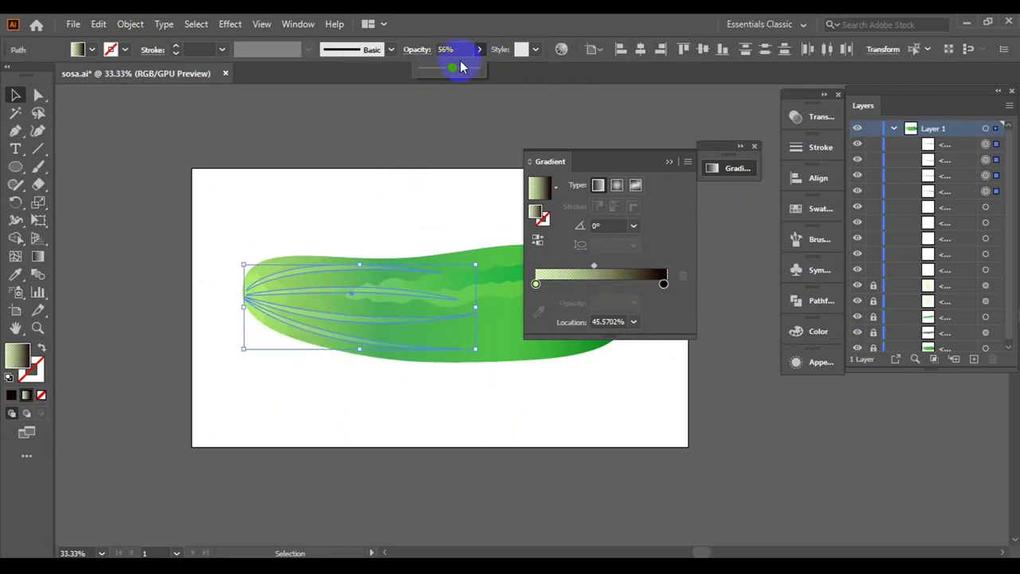
pyautogui.moveTo(459, 64); pyautogui.dragTo(447, 63)
pyautogui.click(200, 383)
pyautogui.hotkey('ctrl', '+')
# - Stretch one lower stripe longer and pull its far end downward
pyautogui.click(303, 353)
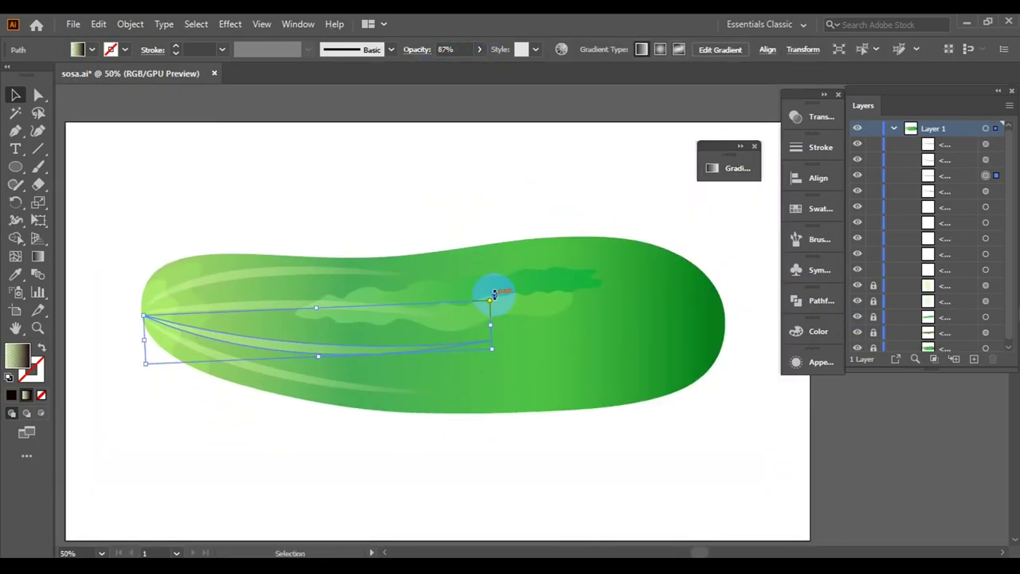
pyautogui.moveTo(511, 327); pyautogui.dragTo(391, 330)
pyautogui.moveTo(483, 314)
pyautogui.mouseDown()
pyautogui.moveTo(462, 289)
pyautogui.moveTo(462, 411)
pyautogui.mouseUp()
pyautogui.scroll(3, 127, 330)
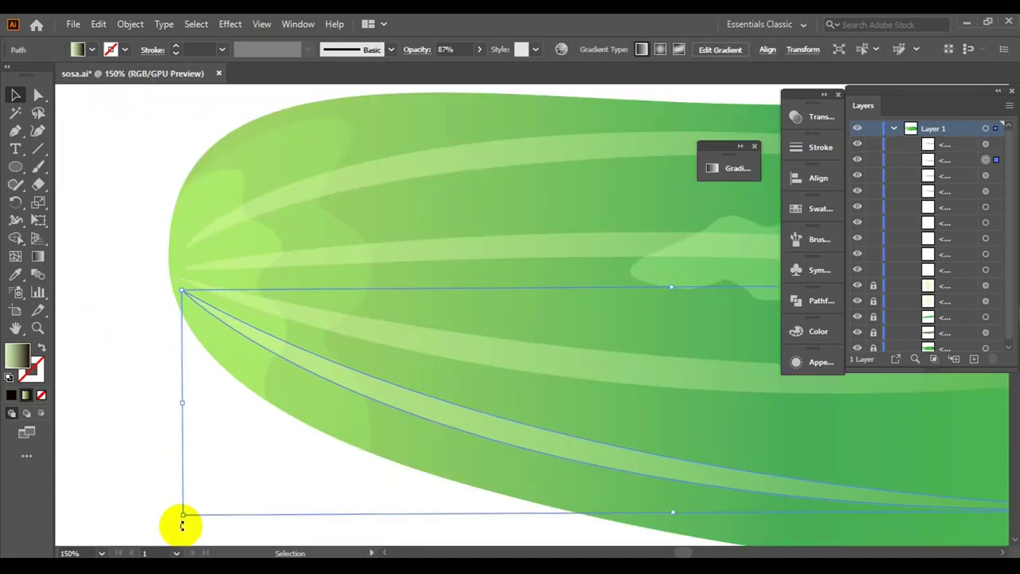
pyautogui.moveTo(179, 515); pyautogui.dragTo(184, 523)
pyautogui.scroll(-4, 423, 410)
pyautogui.scroll(2, 438, 319)
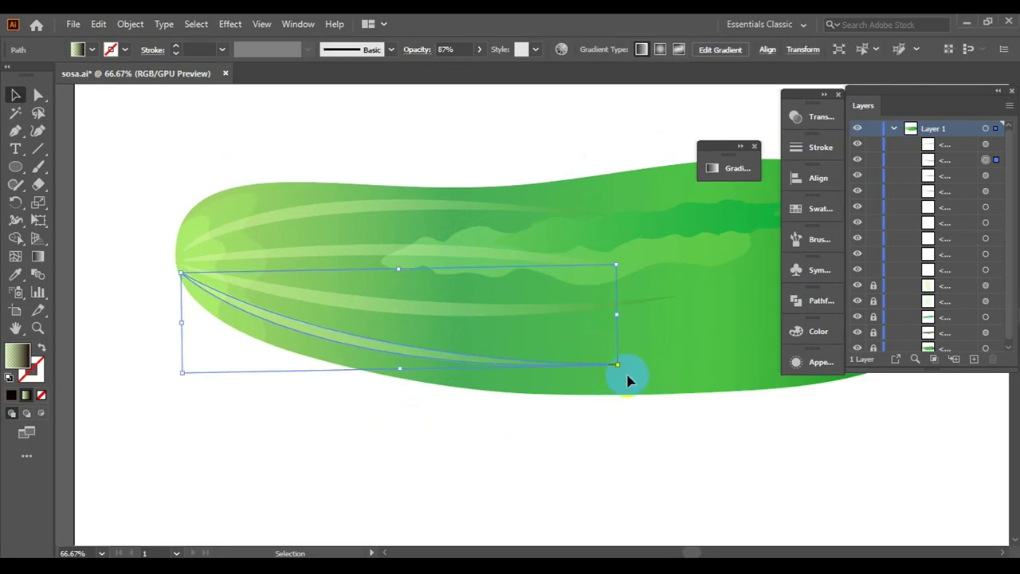
pyautogui.click(522, 459)
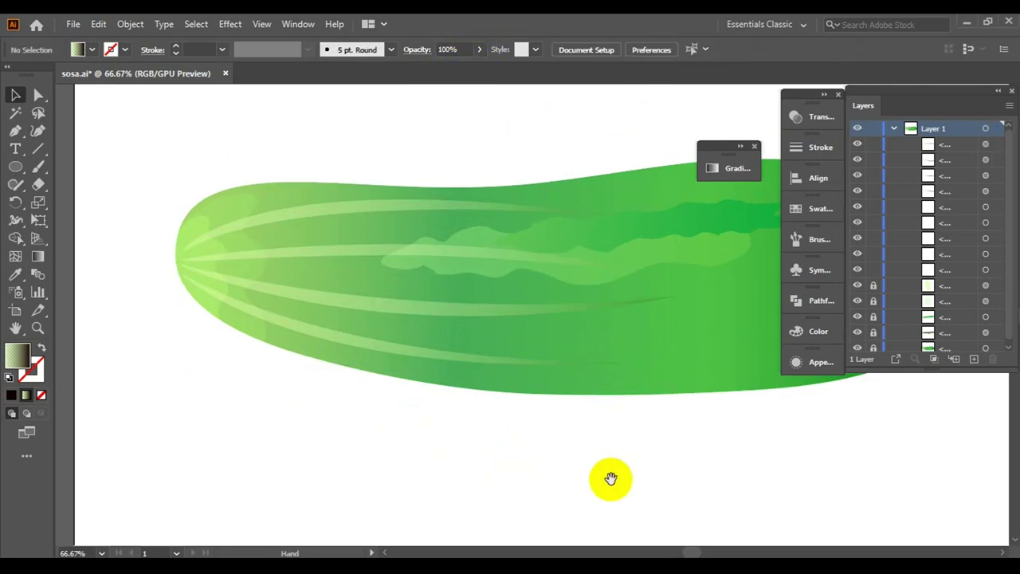
pyautogui.scroll(-2, 492, 428)
# - Group the stripes and the other paths, and lock them in the Layers panel
pyautogui.scroll(2, 491, 428)
pyautogui.rightClick(149, 342)
pyautogui.click(183, 156)
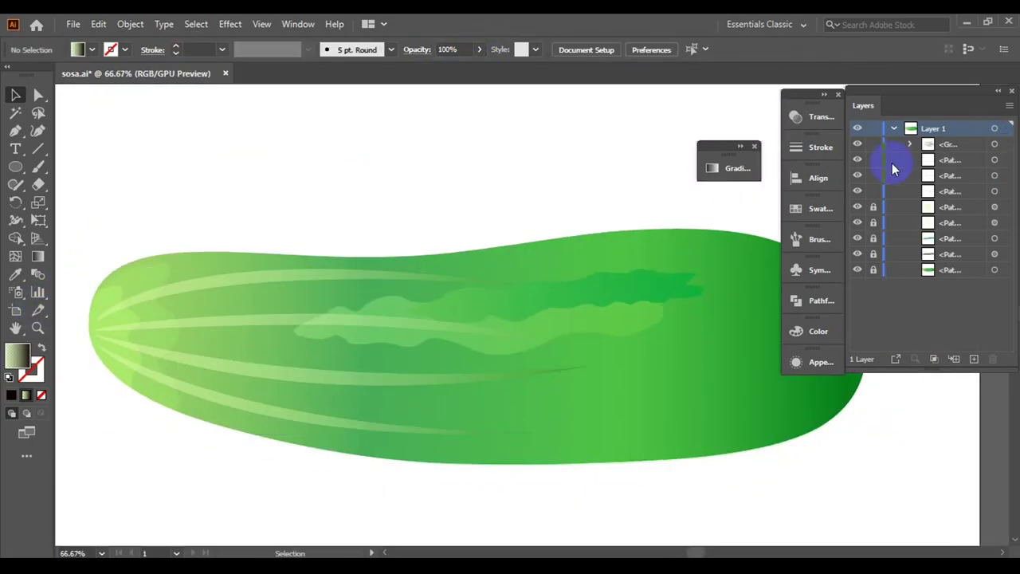
pyautogui.moveTo(936, 254); pyautogui.dragTo(992, 170)
pyautogui.click(995, 160)
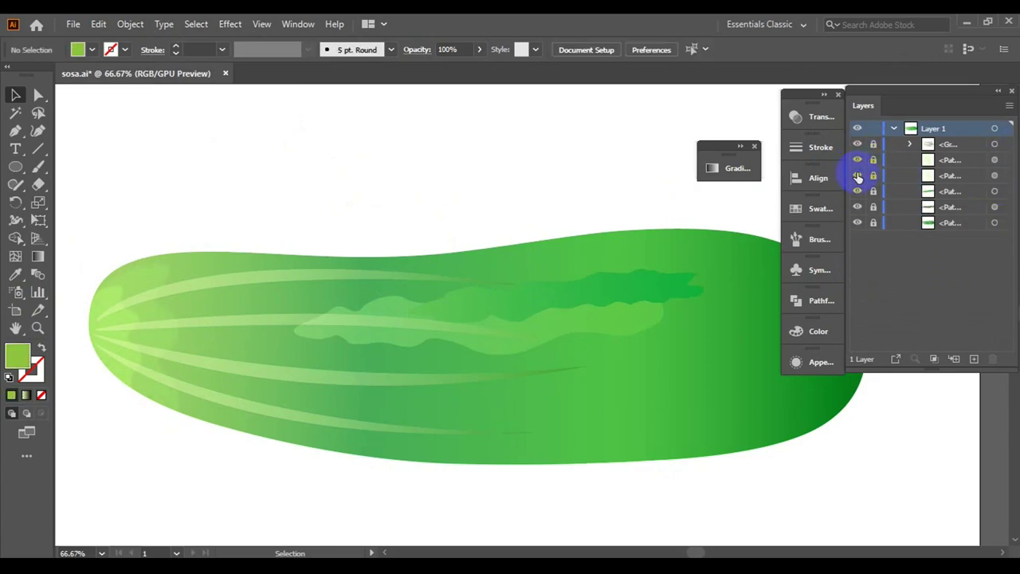
pyautogui.rightClick(137, 325)
pyautogui.click(179, 185)
pyautogui.click(874, 145)
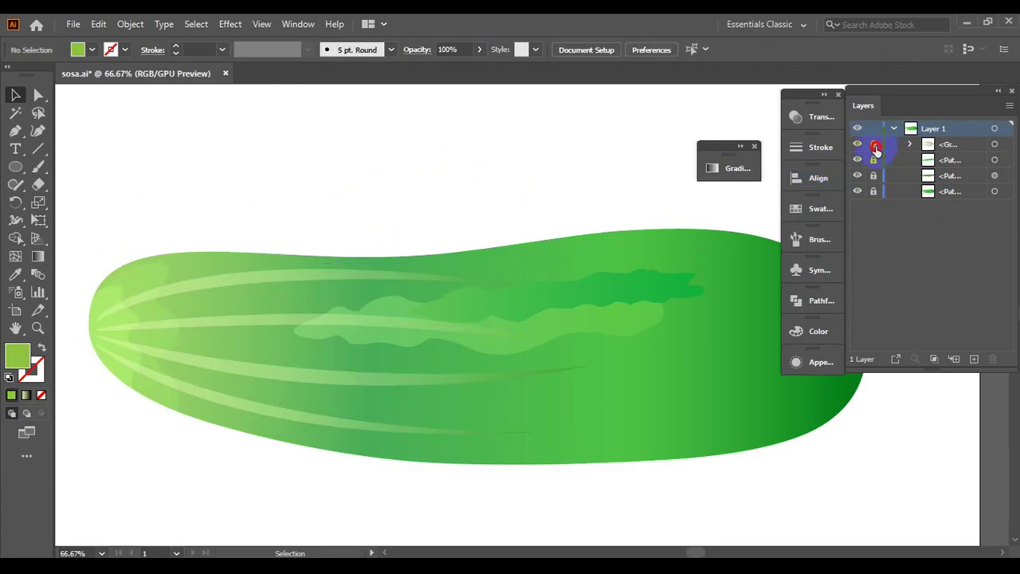
# - Move the unlocked wavy highlight lower and make a reflected copy shifted left
pyautogui.click(872, 175)
pyautogui.click(471, 342)
pyautogui.scroll(1, 471, 341)
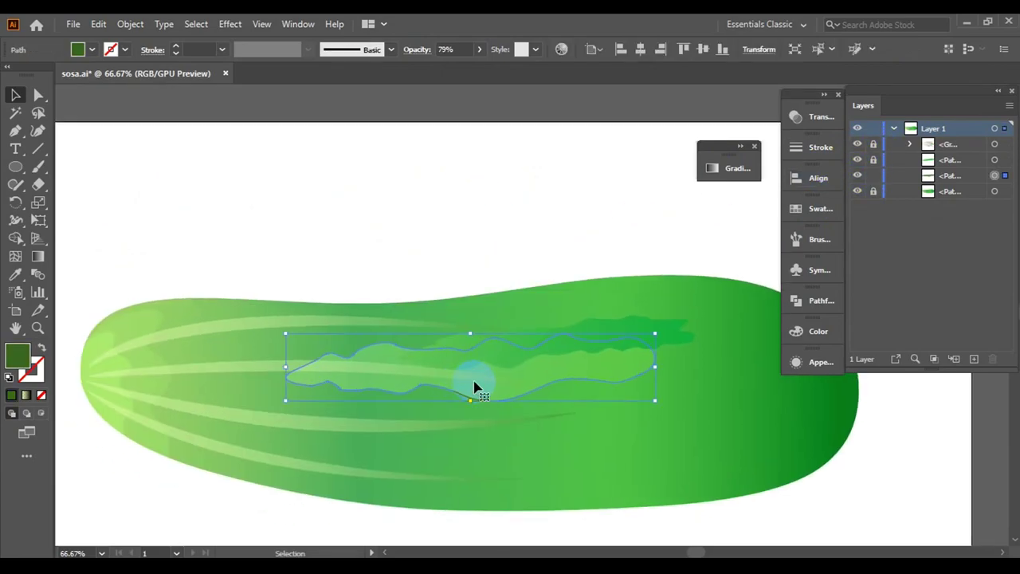
pyautogui.moveTo(473, 388); pyautogui.dragTo(586, 458)
pyautogui.rightClick(586, 458)
pyautogui.click(769, 411)
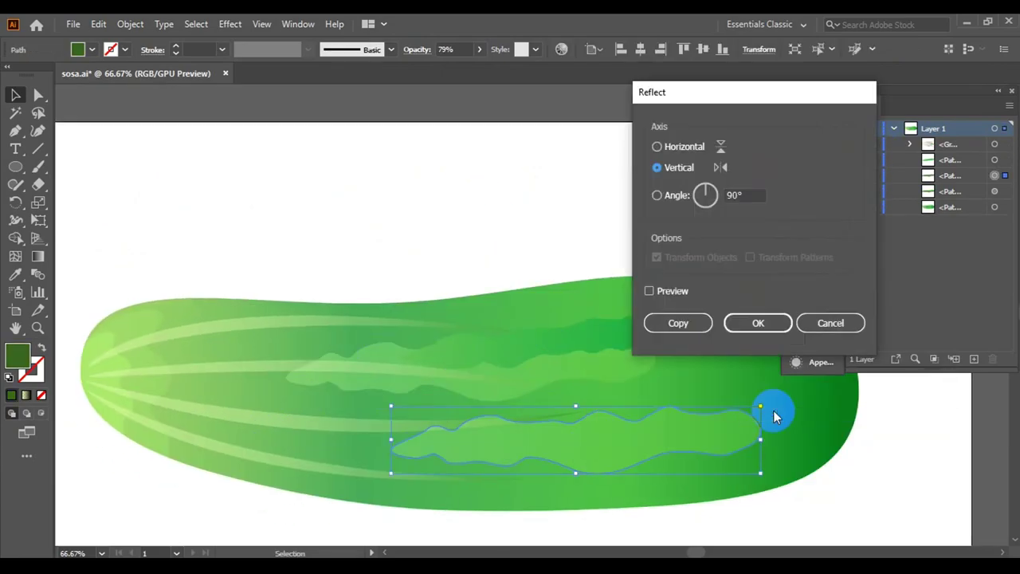
pyautogui.click(749, 327)
pyautogui.moveTo(572, 407)
pyautogui.mouseDown()
pyautogui.moveTo(358, 417)
pyautogui.moveTo(423, 365)
pyautogui.mouseUp()
pyautogui.click(735, 168)
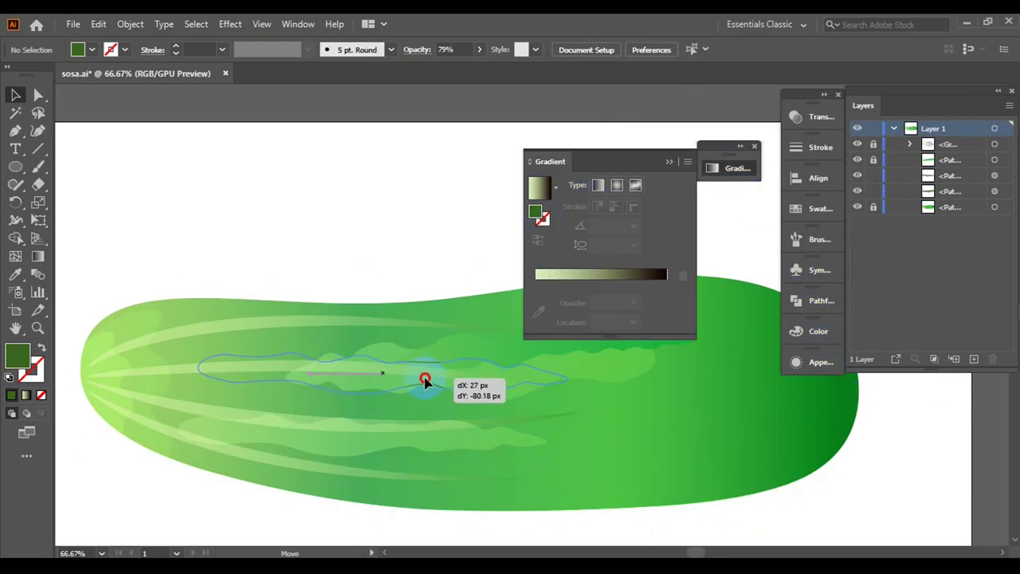
pyautogui.click(899, 518)
# - Nudge the mirrored copy into place and send it behind the other shapes
pyautogui.click(276, 360)
pyautogui.click(530, 152)
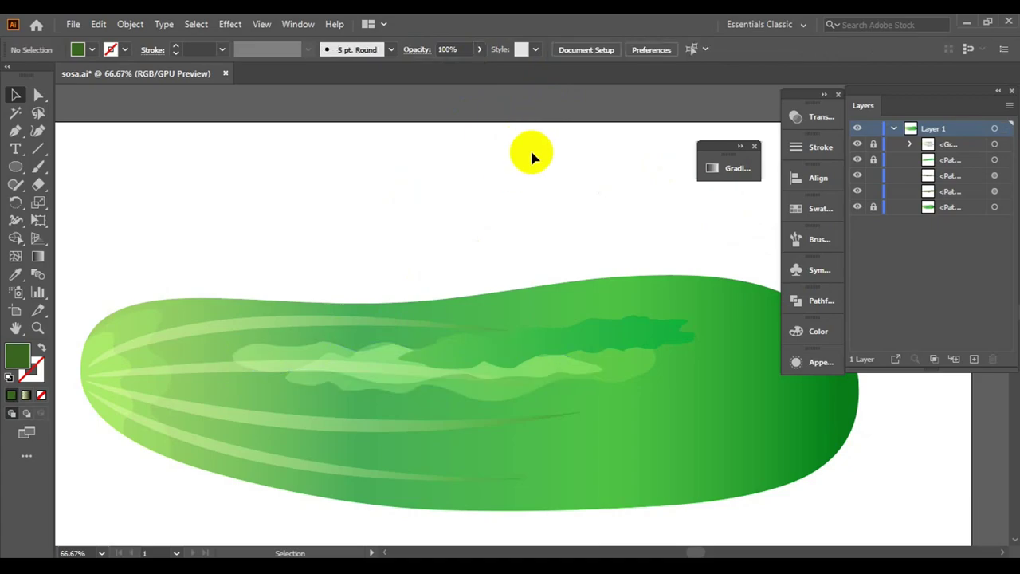
pyautogui.moveTo(309, 360); pyautogui.dragTo(309, 352)
pyautogui.rightClick(309, 352)
pyautogui.click(428, 237)
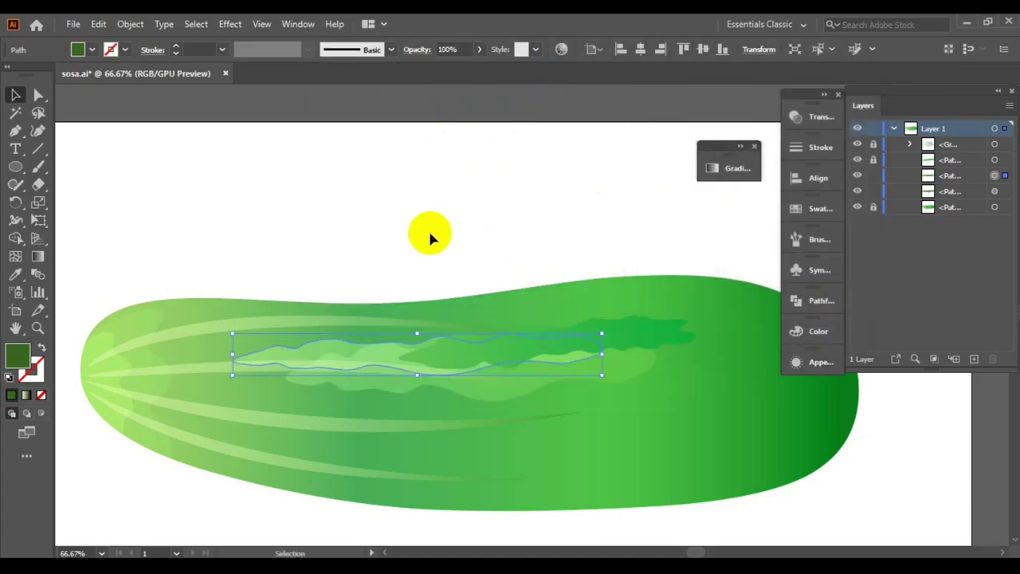
pyautogui.rightClick(335, 354)
pyautogui.click(549, 330)
pyautogui.click(511, 229)
pyautogui.moveTo(929, 207); pyautogui.dragTo(928, 192)
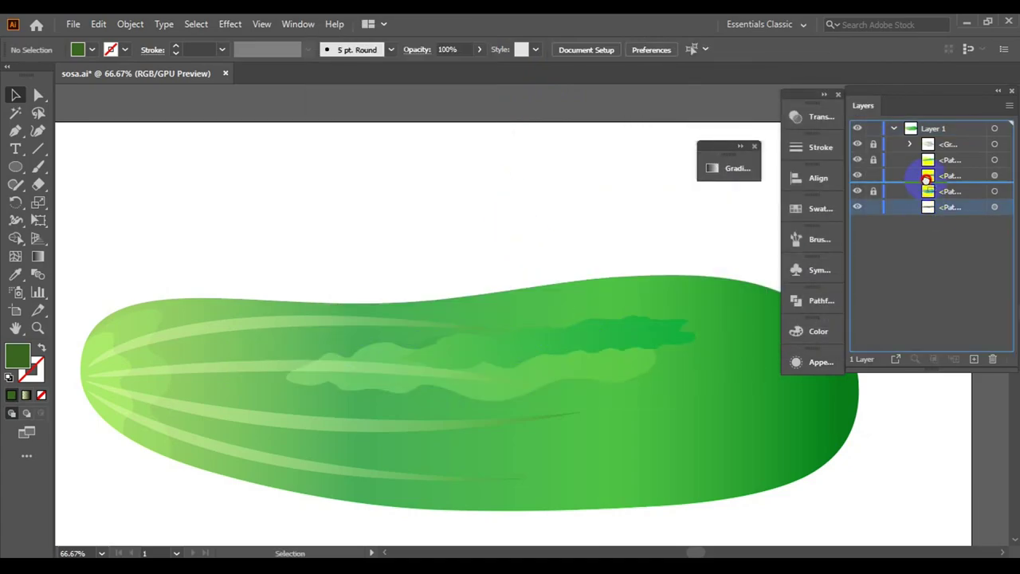
pyautogui.moveTo(319, 356)
pyautogui.mouseDown()
pyautogui.moveTo(352, 353)
pyautogui.moveTo(256, 362)
pyautogui.mouseUp()
pyautogui.click(683, 542)
# - Set the dark wavy shape to Multiply blending and rotate it slightly
pyautogui.click(820, 120)
pyautogui.click(672, 132)
pyautogui.click(643, 185)
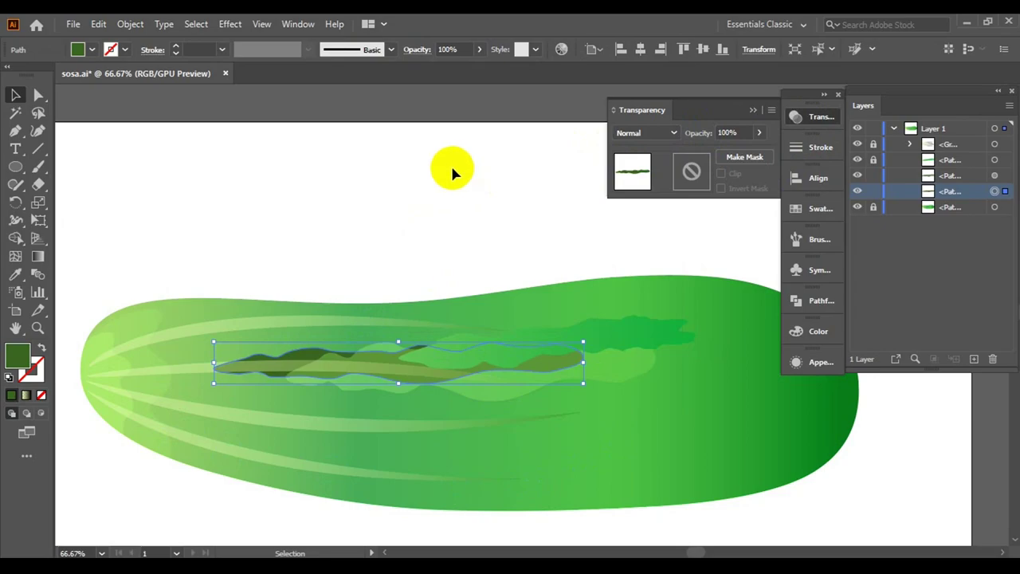
pyautogui.click(455, 171)
pyautogui.click(274, 359)
pyautogui.click(672, 132)
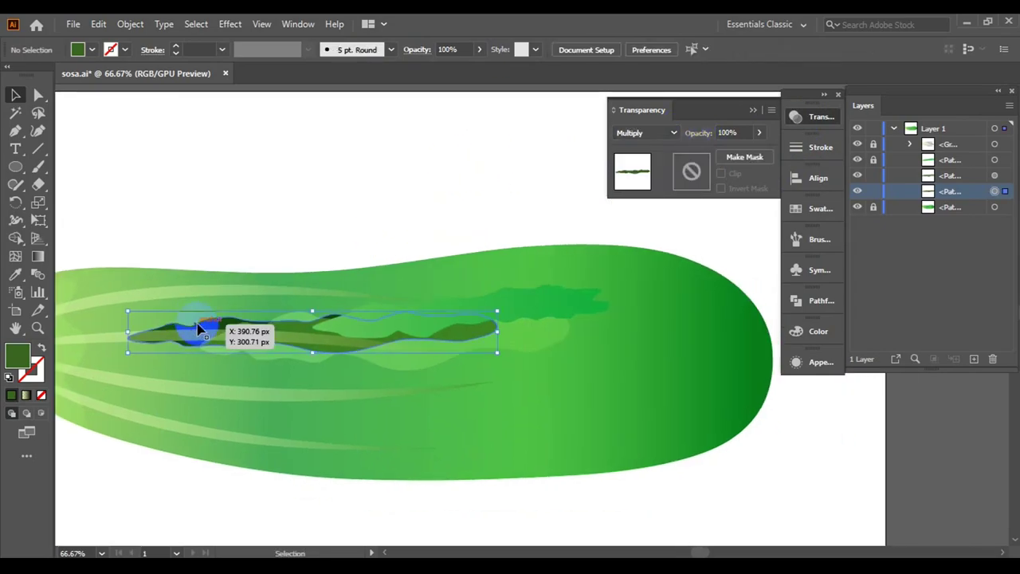
pyautogui.click(527, 339)
pyautogui.moveTo(712, 288); pyautogui.dragTo(717, 295)
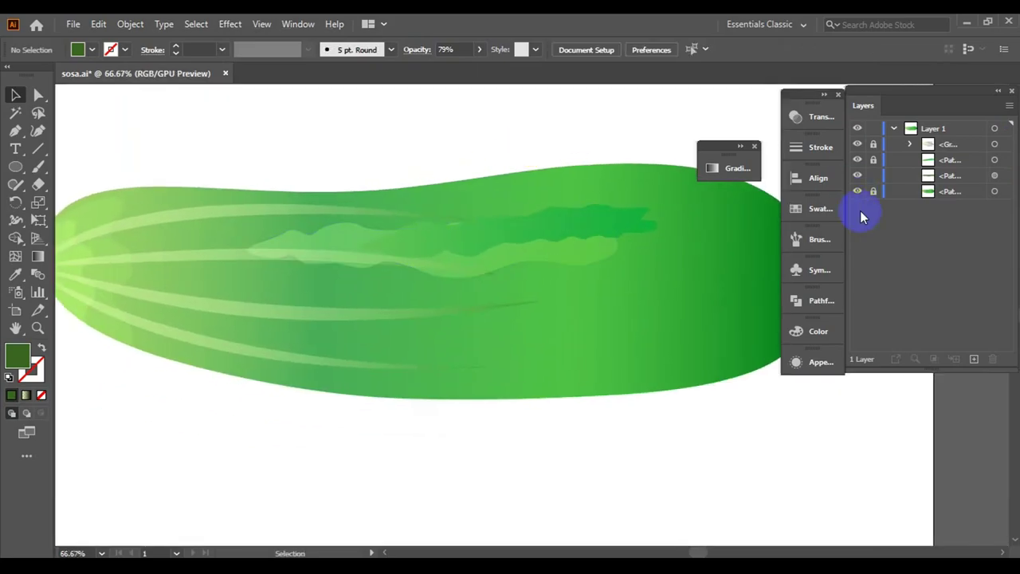
# - Set the wavy highlight to 82% opacity, copy it left, and simplify the copy
pyautogui.click(674, 208)
pyautogui.moveTo(470, 72); pyautogui.dragTo(465, 72)
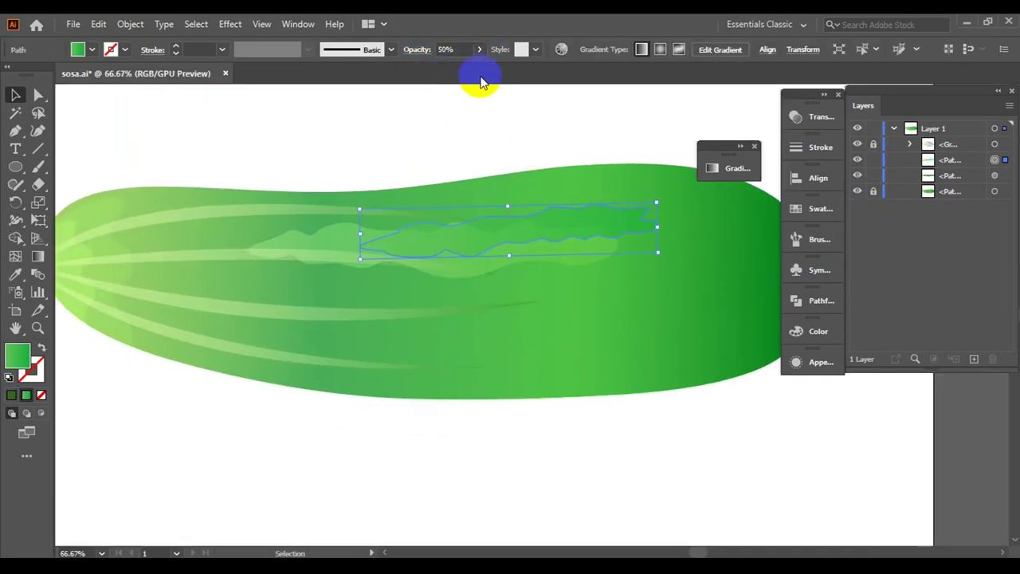
pyautogui.click(648, 449)
pyautogui.click(522, 263)
pyautogui.moveTo(480, 270); pyautogui.dragTo(378, 289)
pyautogui.rightClick(417, 274)
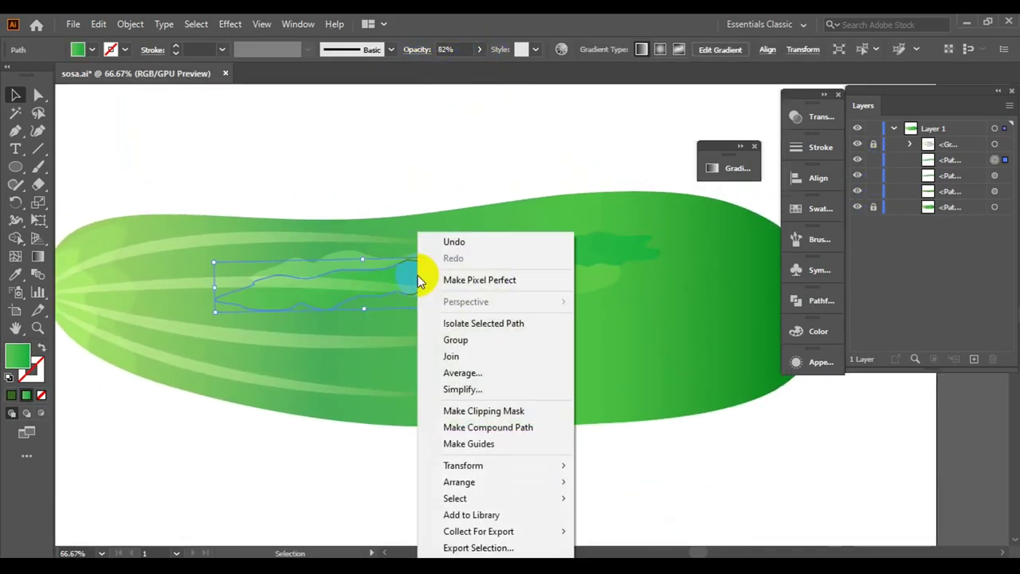
pyautogui.click(467, 388)
pyautogui.click(644, 475)
# - Select the copied and original wavy paths and bring up the gradient settings
pyautogui.hotkey('ctrl', '+')
pyautogui.click(378, 277)
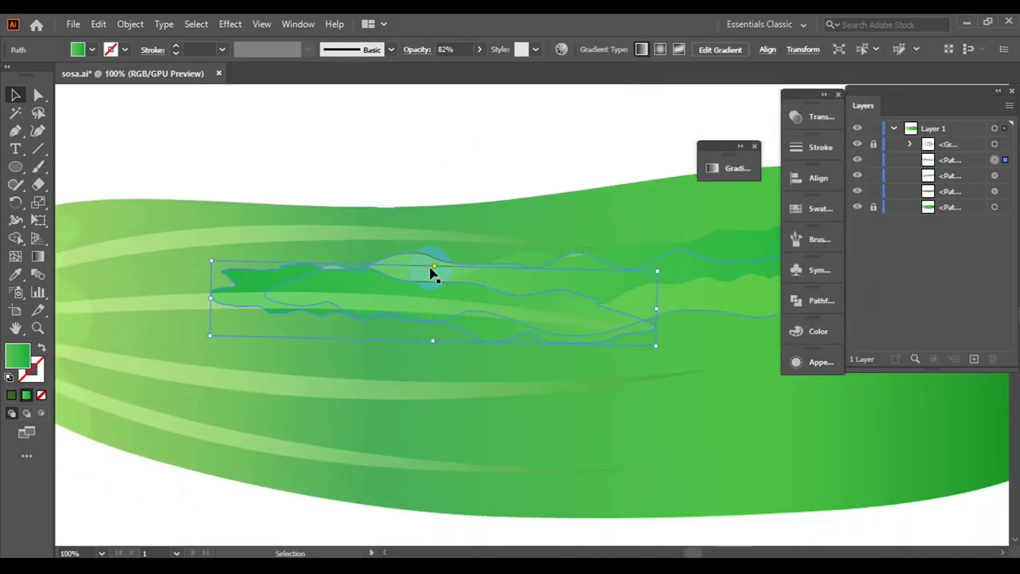
pyautogui.click(1004, 160)
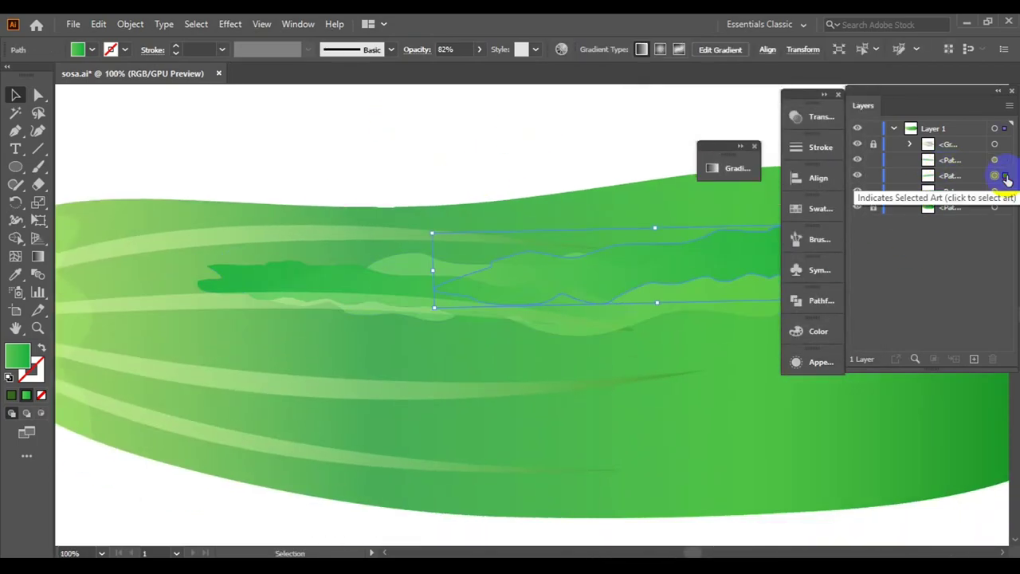
pyautogui.click(966, 162)
pyautogui.hotkey('ctrl', '-')
pyautogui.rightClick(191, 269)
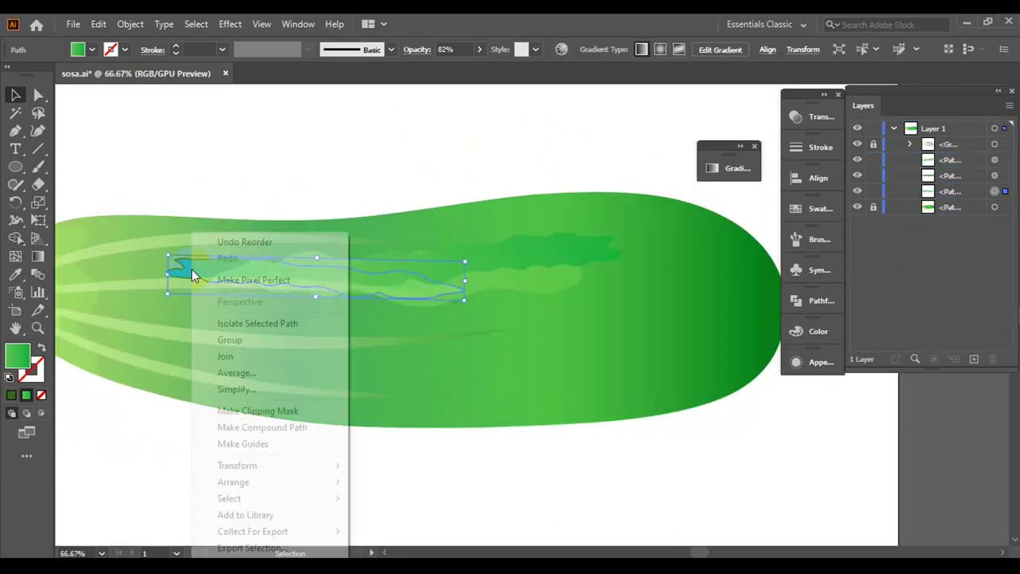
pyautogui.click(276, 342)
pyautogui.click(734, 167)
# - Fill the left wavy path with a green gradient, one stop 129C3C at 50% opacity
pyautogui.click(216, 257)
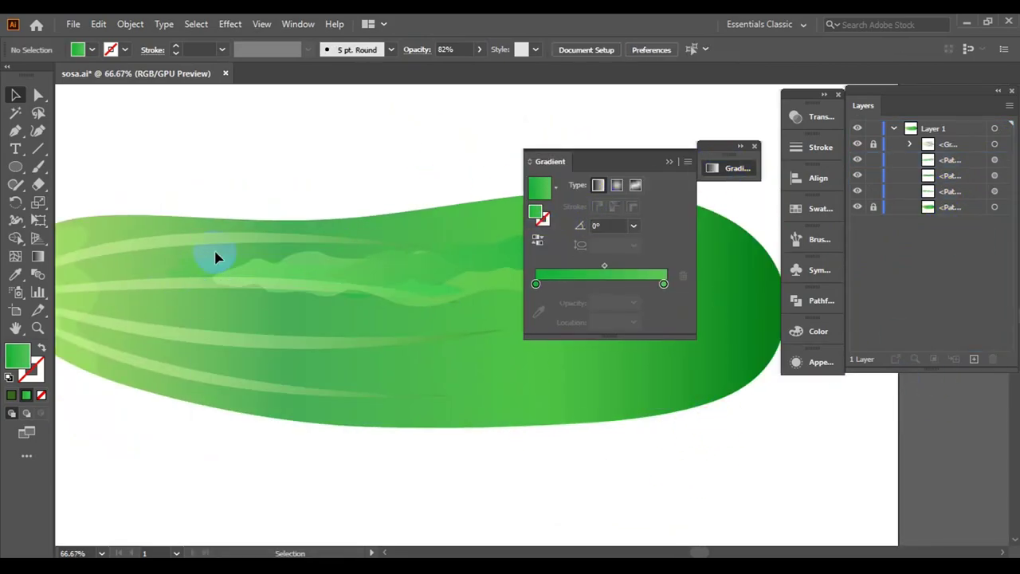
pyautogui.doubleClick(535, 302)
pyautogui.moveTo(706, 375); pyautogui.dragTo(693, 376)
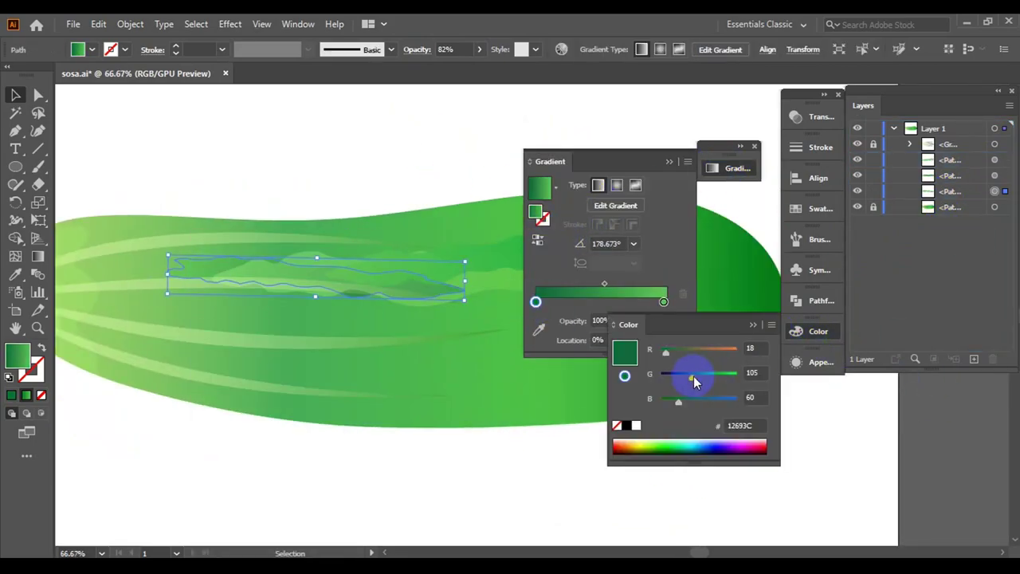
pyautogui.click(703, 381)
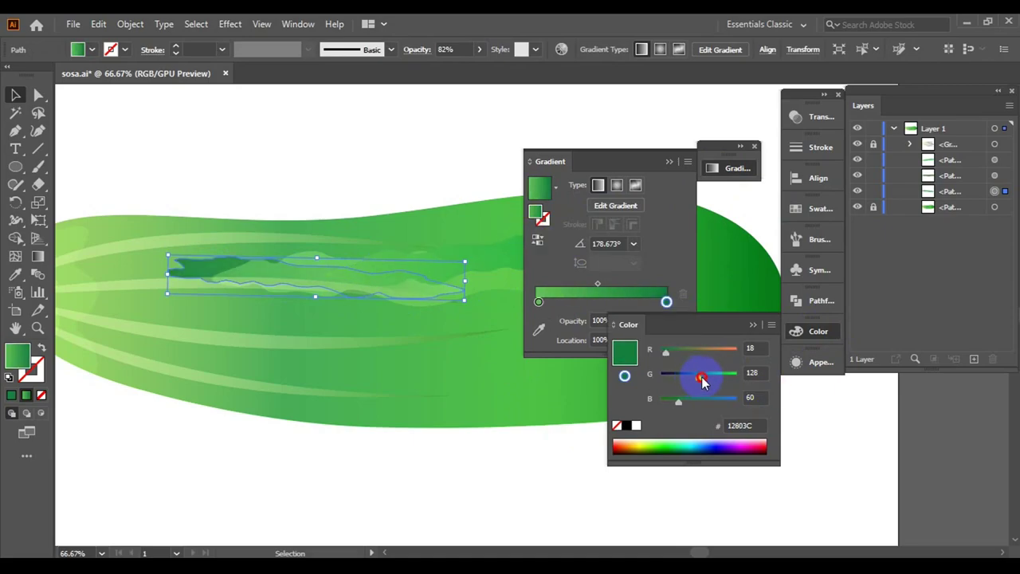
pyautogui.click(633, 321)
pyautogui.click(652, 426)
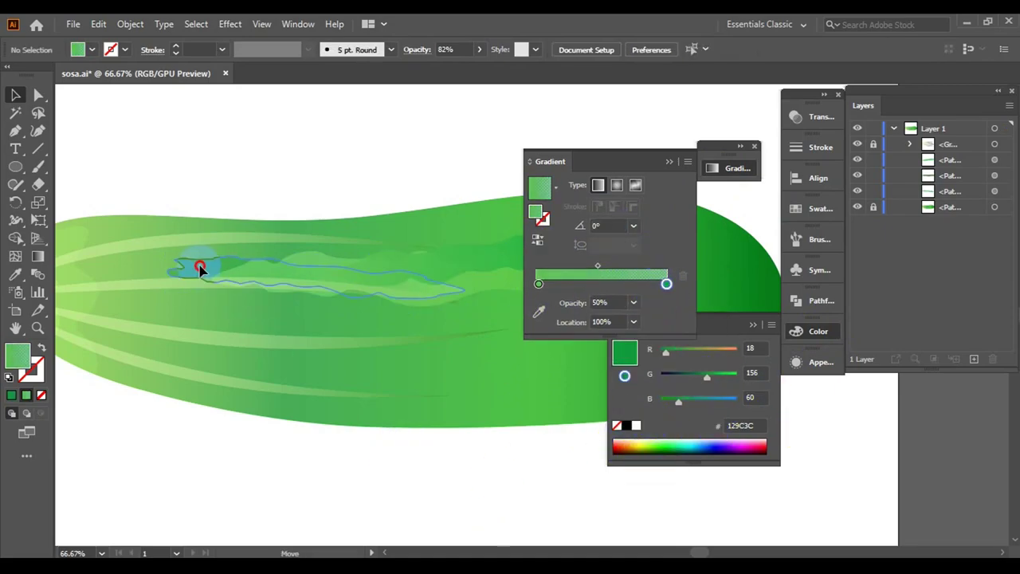
# - Nudge the wavy path, reflect it vertically, and set the other stop to 40% opacity
pyautogui.moveTo(200, 266); pyautogui.dragTo(203, 261)
pyautogui.rightClick(358, 387)
pyautogui.click(407, 386)
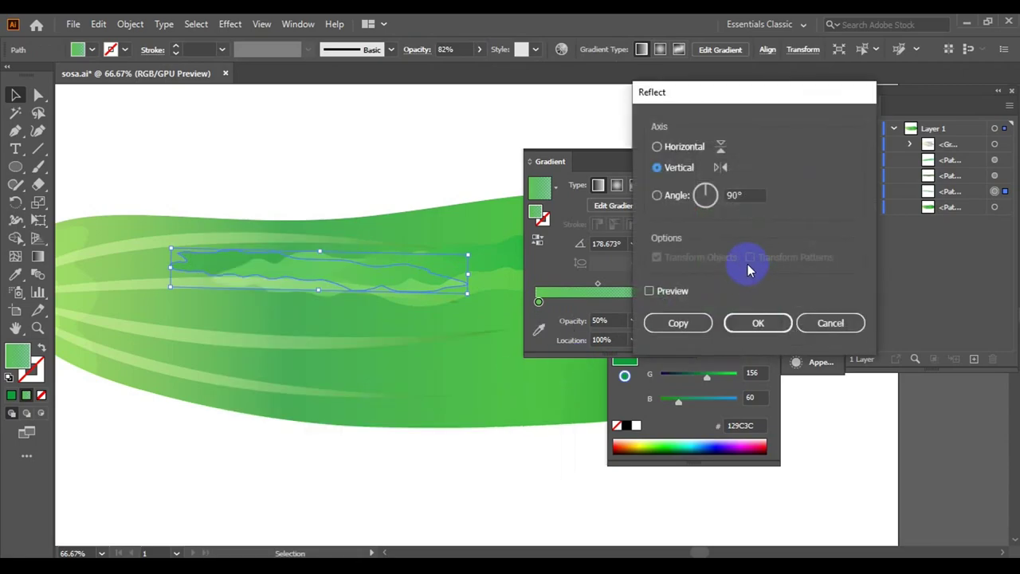
pyautogui.click(749, 323)
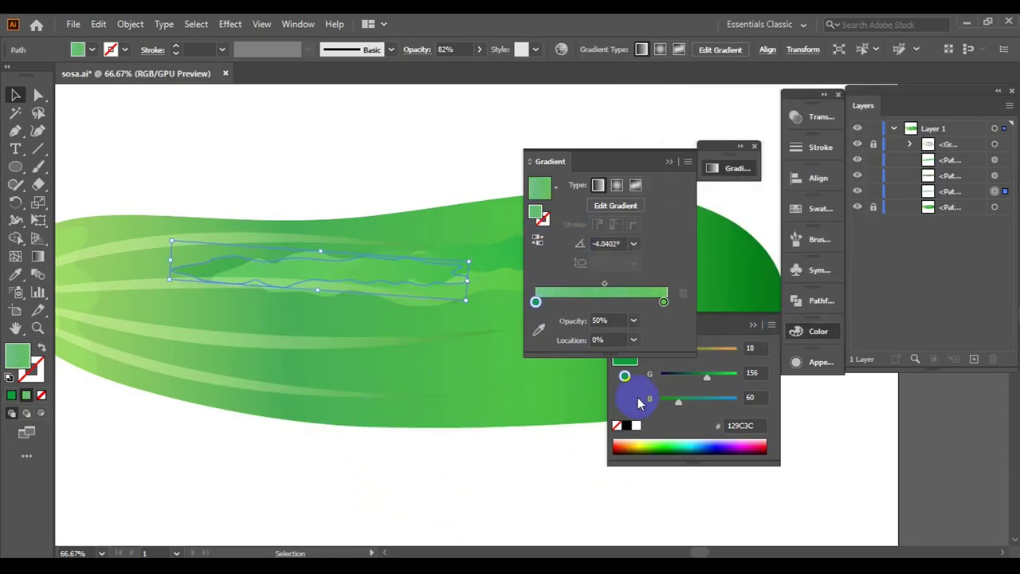
pyautogui.click(633, 321)
pyautogui.click(653, 394)
# - Select another wavy highlight and move the gradient and colour panels aside, then close them
pyautogui.click(306, 451)
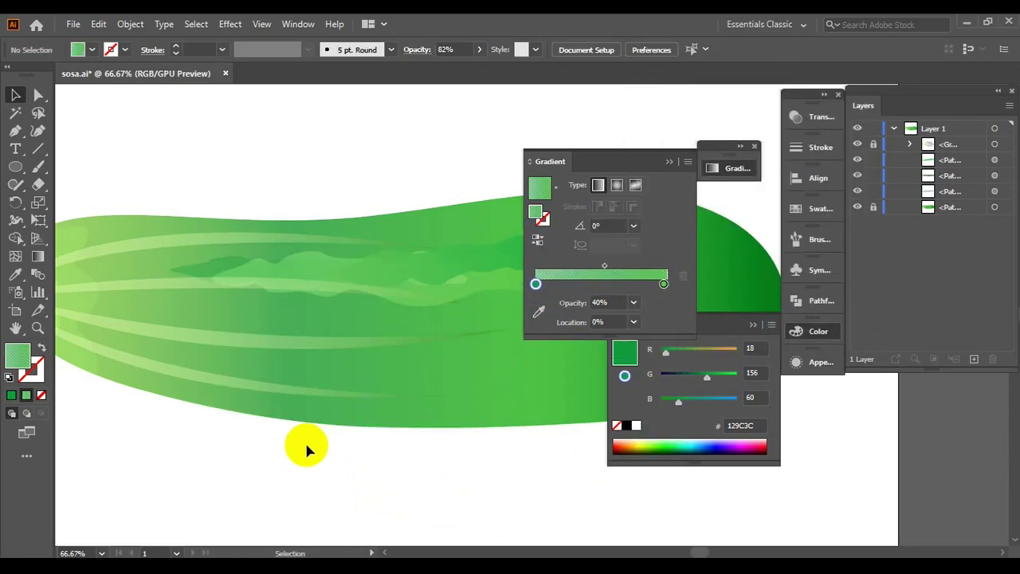
pyautogui.click(401, 272)
pyautogui.moveTo(678, 160); pyautogui.dragTo(274, 309)
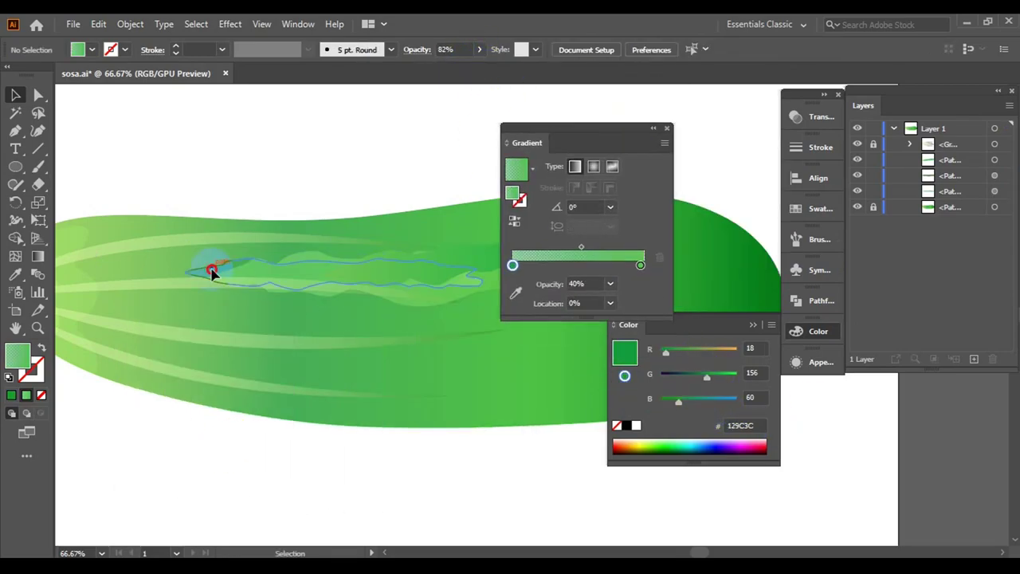
pyautogui.click(654, 128)
pyautogui.click(753, 324)
# - Lower the opacity of the left wavy highlight
pyautogui.hotkey('ctrl', '-')
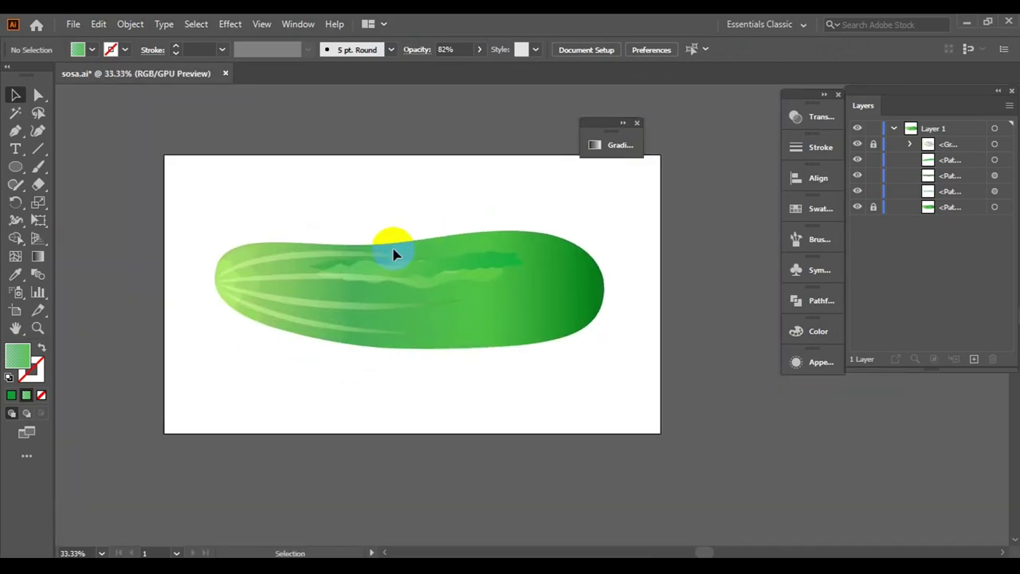
pyautogui.click(511, 279)
pyautogui.click(526, 277)
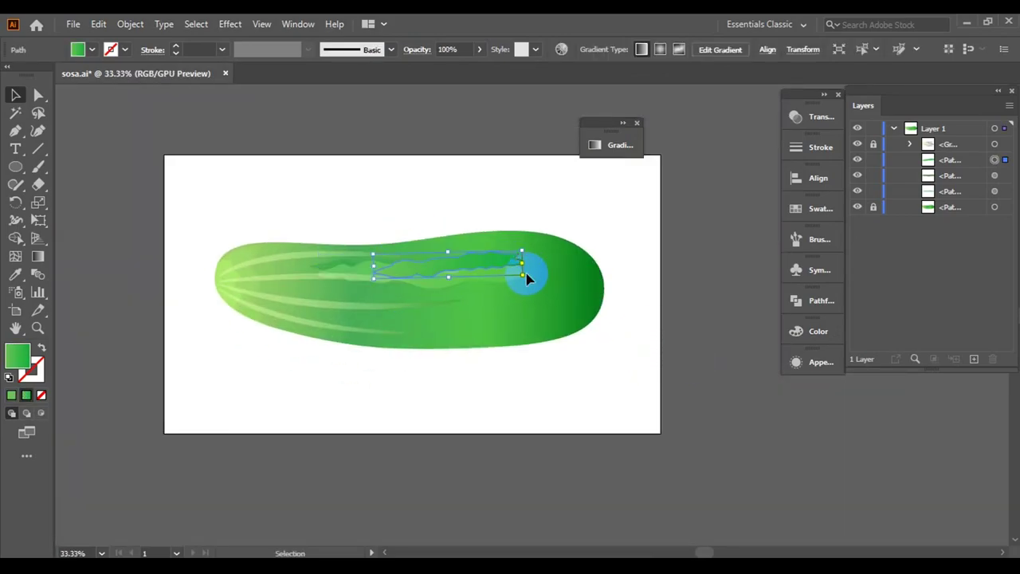
pyautogui.click(681, 295)
pyautogui.scroll(2, 478, 322)
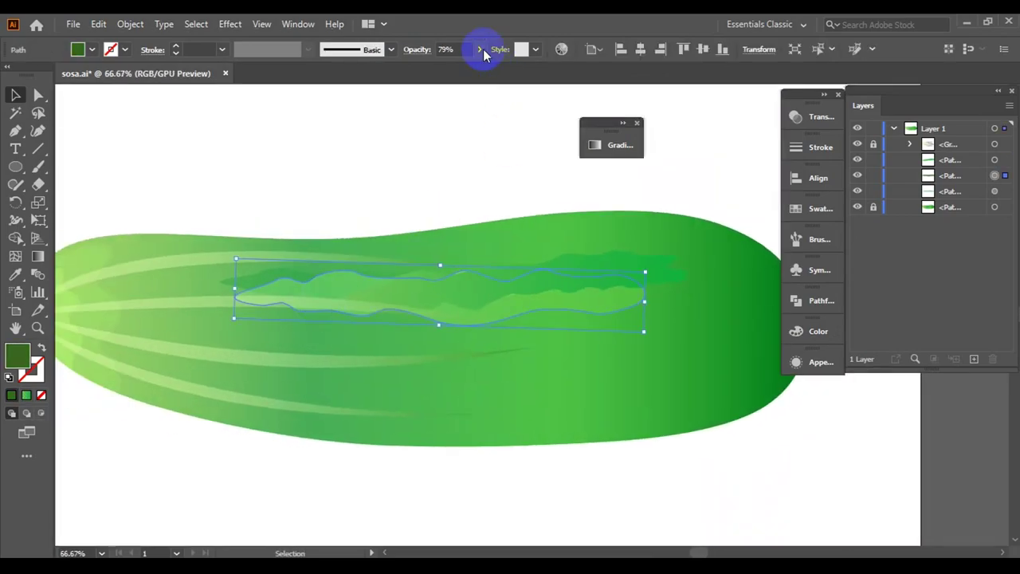
pyautogui.click(291, 292)
pyautogui.click(479, 50)
pyautogui.click(451, 75)
pyautogui.click(590, 269)
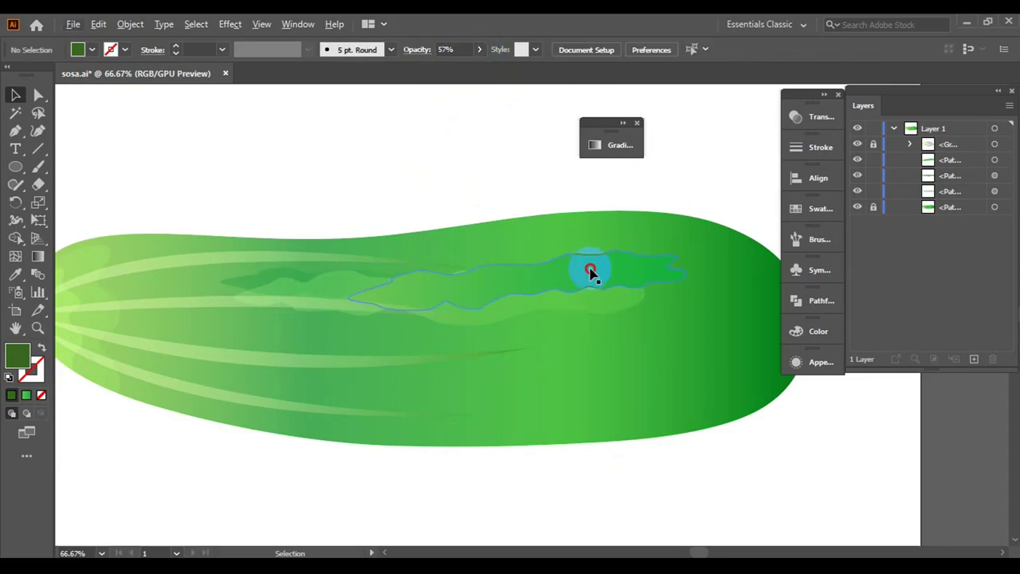
# - Choose a yellow-green fill swatch and switch to the Pen tool
pyautogui.click(210, 247)
pyautogui.click(610, 458)
pyautogui.scroll(-2, 611, 458)
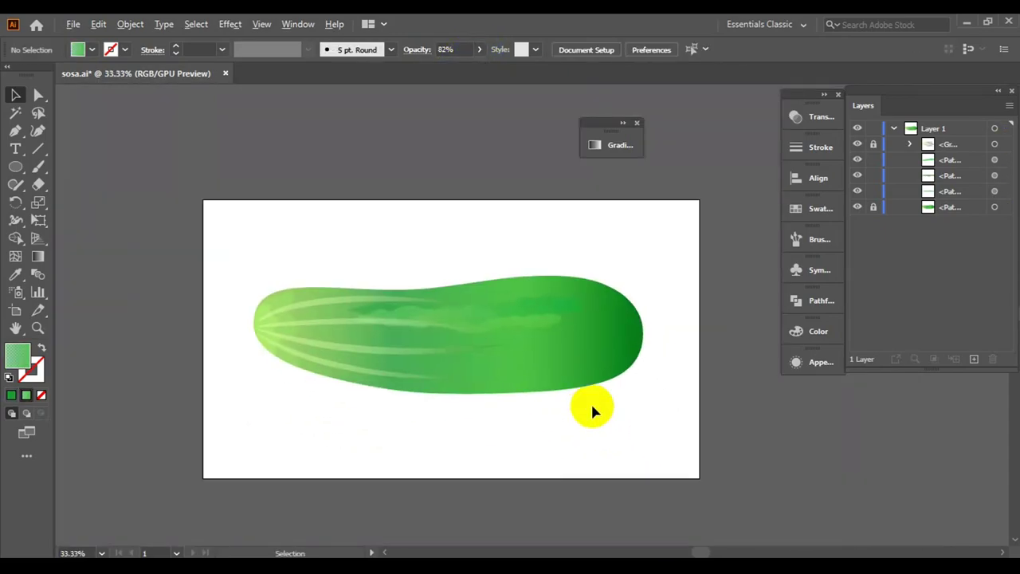
pyautogui.scroll(1, 592, 410)
pyautogui.click(93, 49)
pyautogui.click(48, 86)
pyautogui.press('p')
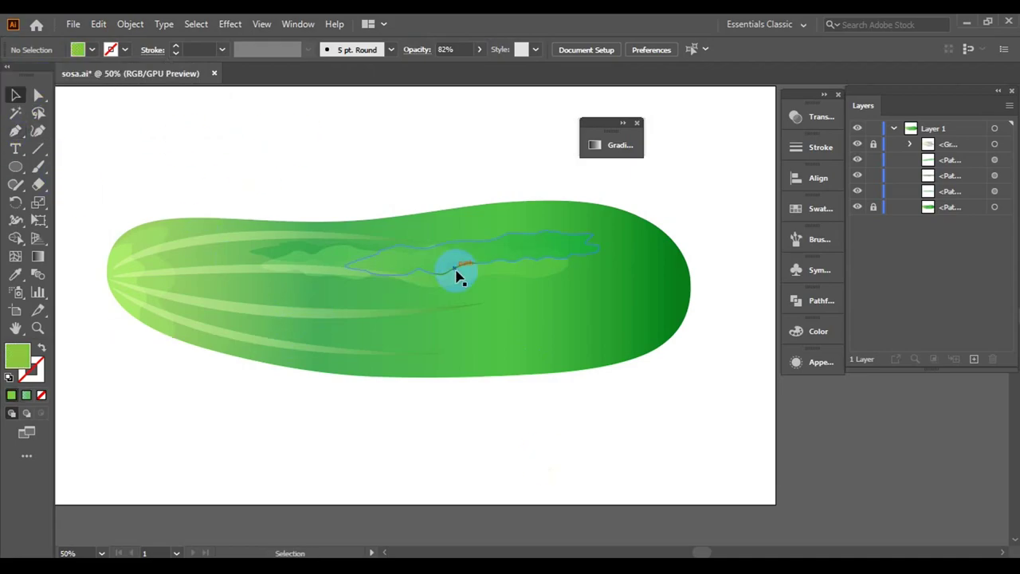
pyautogui.scroll(2, 360, 309)
# - Draw a closed, curved wavy shape along the cucumber's lower middle
pyautogui.scroll(2, 314, 337)
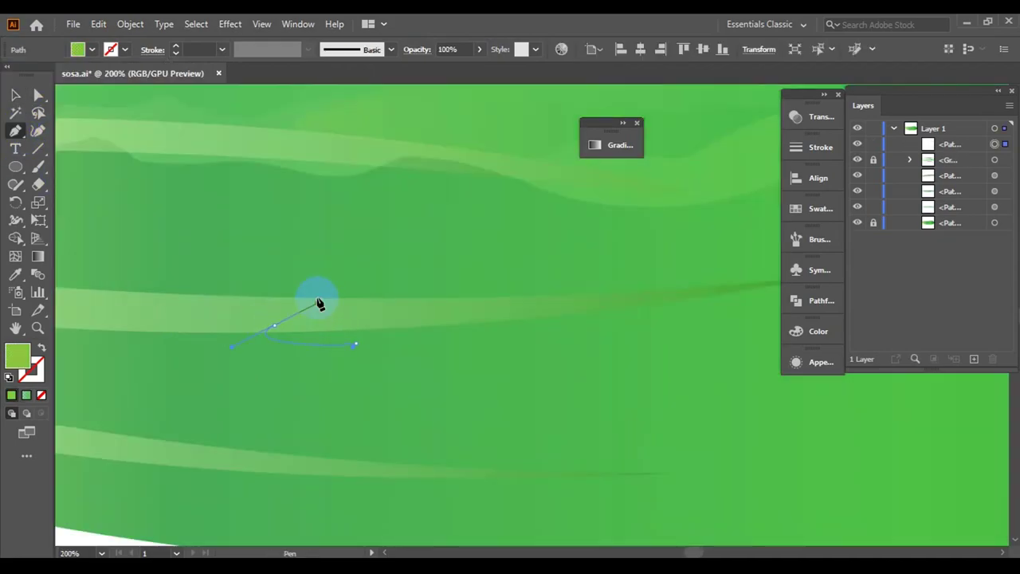
pyautogui.moveTo(562, 256)
pyautogui.mouseDown()
pyautogui.moveTo(618, 263)
pyautogui.moveTo(652, 224)
pyautogui.mouseUp()
pyautogui.scroll(-2, 537, 264)
pyautogui.scroll(1, 465, 246)
pyautogui.click(599, 276)
pyautogui.moveTo(389, 292); pyautogui.dragTo(325, 292)
pyautogui.scroll(1, 325, 291)
pyautogui.moveTo(471, 266); pyautogui.dragTo(532, 268)
pyautogui.click(329, 249)
# - Reshape the new yellow-green shape by dragging two of its anchor points
pyautogui.press('v')
pyautogui.scroll(-3, 558, 271)
pyautogui.scroll(-1, 512, 311)
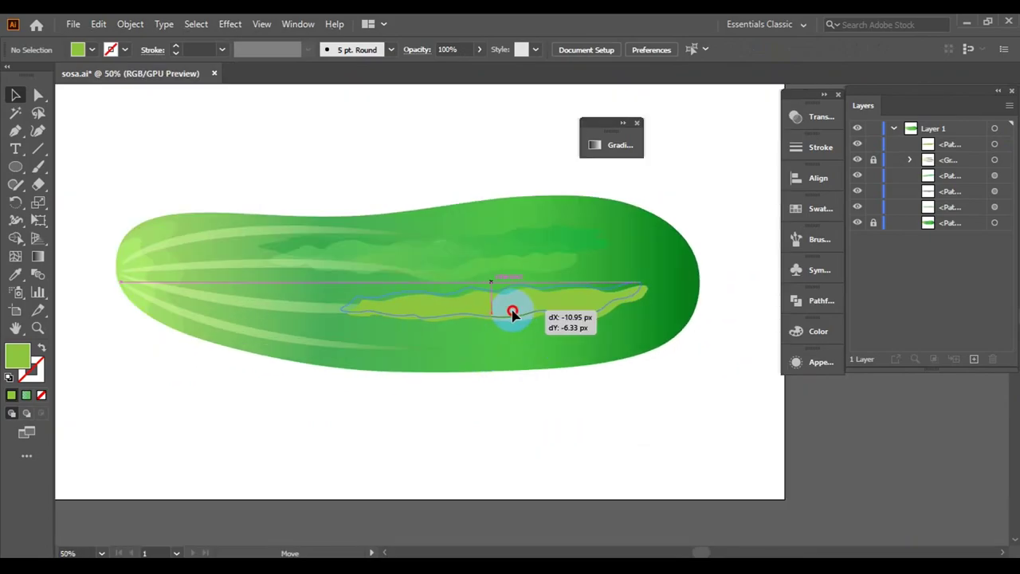
pyautogui.click(482, 319)
pyautogui.press('a')
pyautogui.scroll(2, 623, 327)
pyautogui.moveTo(558, 306); pyautogui.dragTo(524, 298)
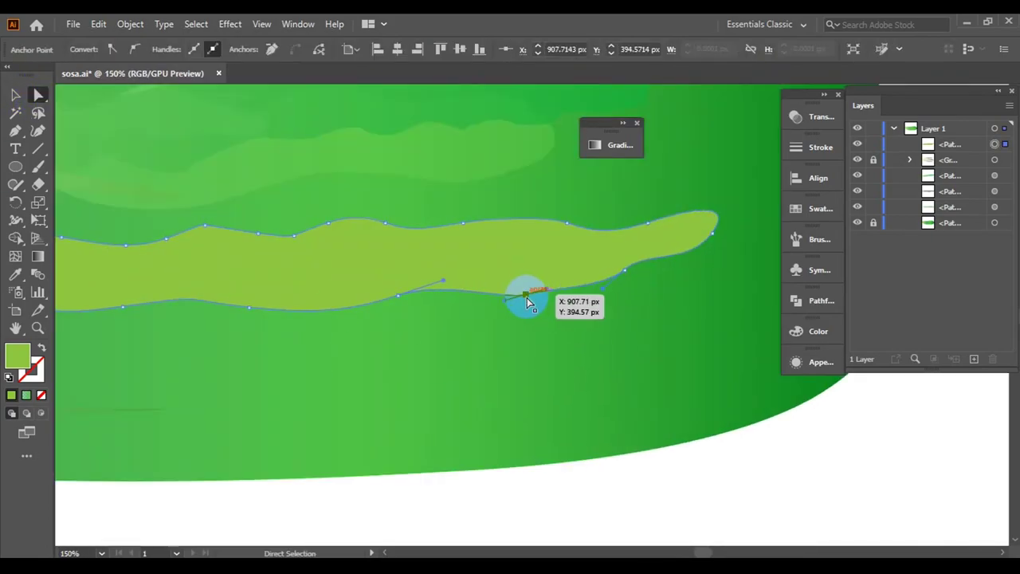
pyautogui.scroll(-2, 252, 262)
pyautogui.moveTo(481, 328); pyautogui.dragTo(426, 321)
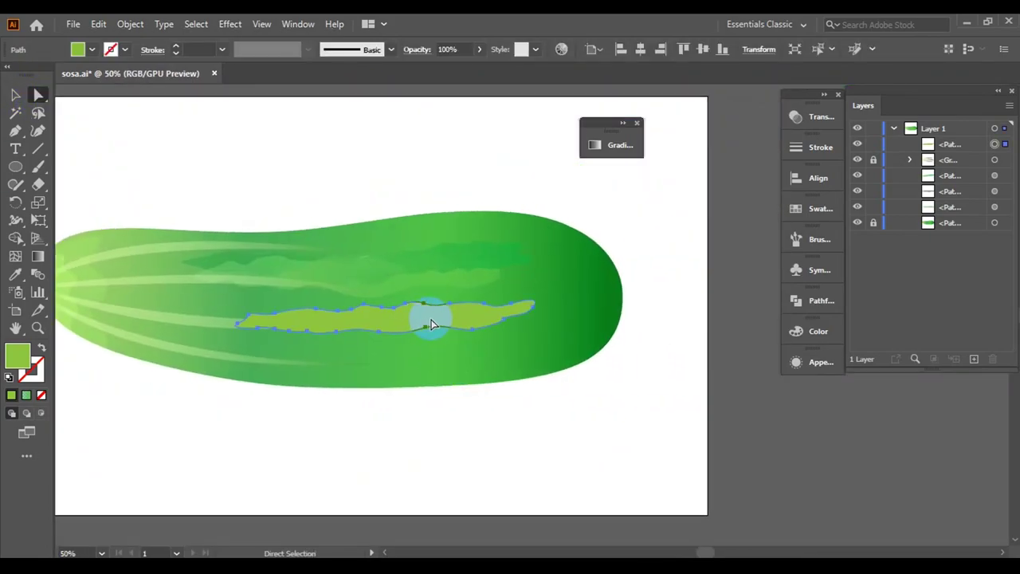
pyautogui.click(478, 261)
# - Select the lower wavy highlight and give it a gradient fill
pyautogui.press('v')
pyautogui.click(196, 125)
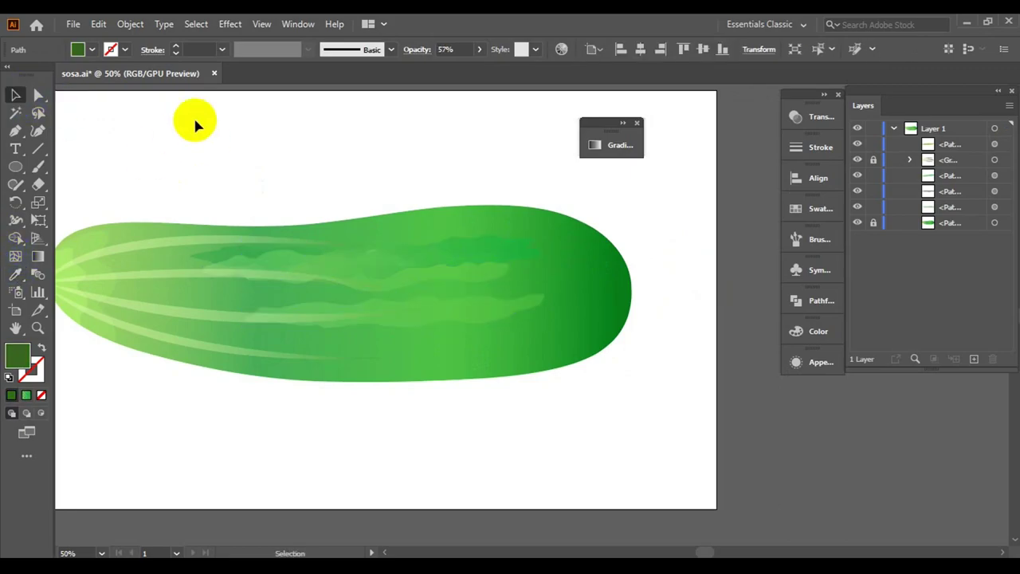
pyautogui.click(455, 325)
pyautogui.scroll(1, 542, 239)
pyautogui.click(618, 145)
pyautogui.click(623, 443)
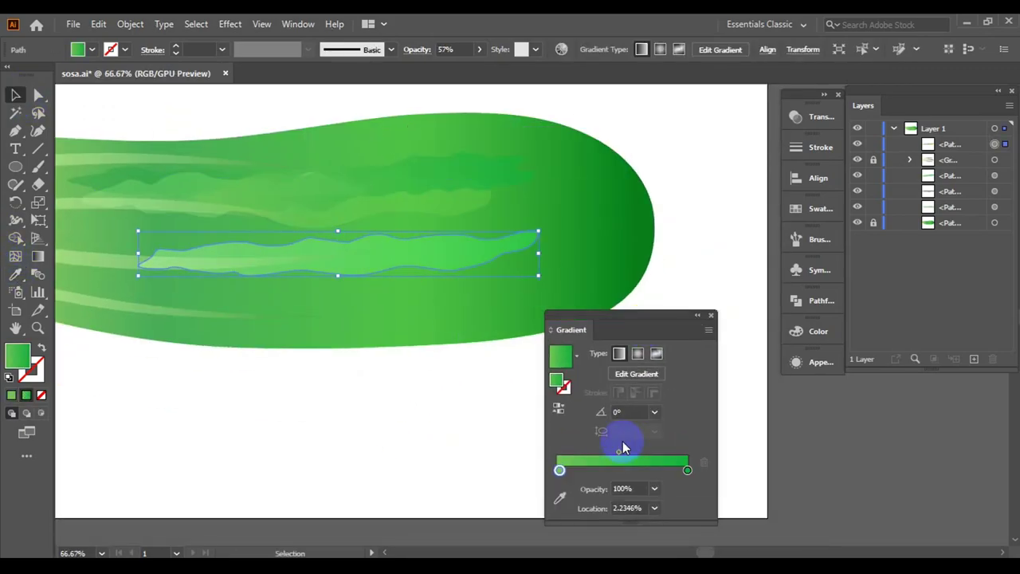
pyautogui.moveTo(638, 329); pyautogui.dragTo(663, 290)
# - Set a gradient stop to 50% opacity and open its colour for editing
pyautogui.click(712, 432)
pyautogui.click(680, 449)
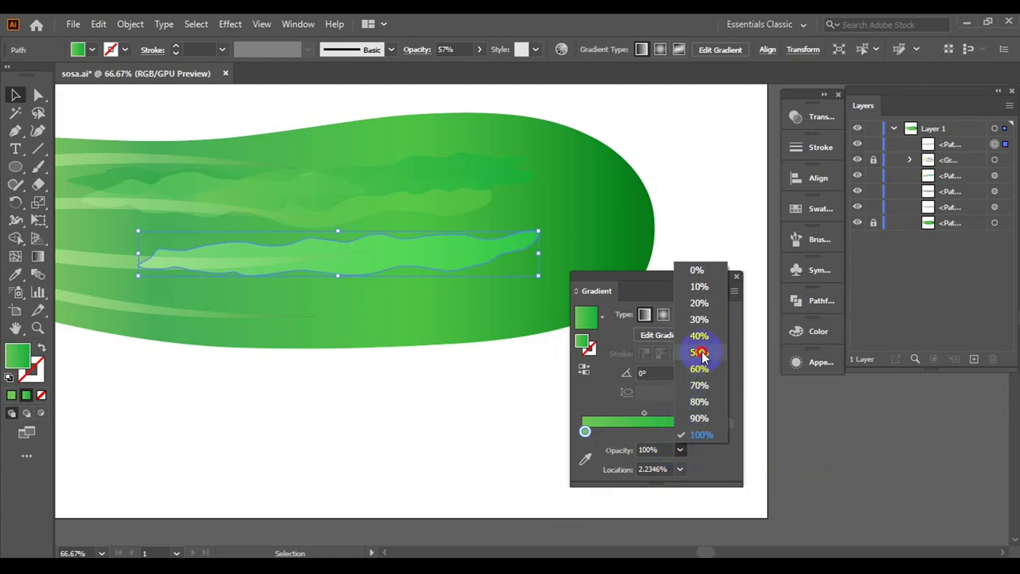
pyautogui.click(701, 352)
pyautogui.doubleClick(713, 431)
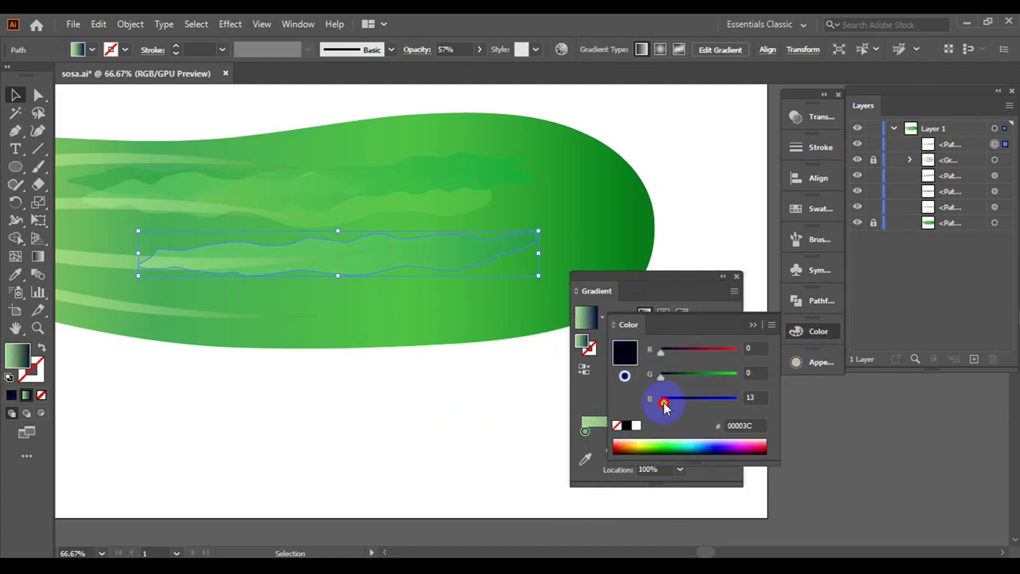
pyautogui.moveTo(652, 278); pyautogui.dragTo(308, 295)
# - Shift the gradient midpoint left and make the stop deep green at 80% opacity
pyautogui.click(365, 452)
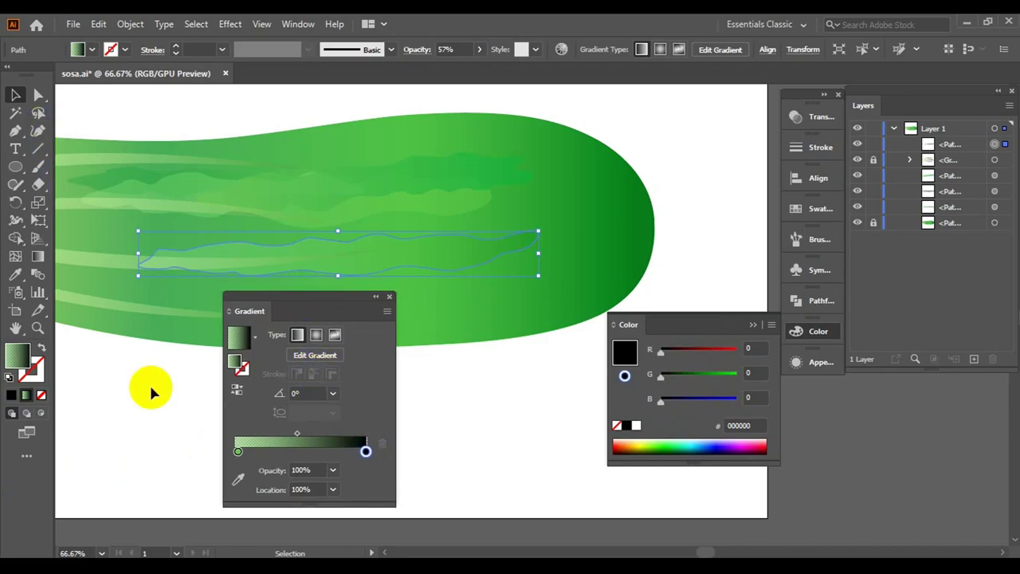
pyautogui.moveTo(698, 381); pyautogui.dragTo(701, 375)
pyautogui.moveTo(296, 433)
pyautogui.mouseDown()
pyautogui.moveTo(273, 435)
pyautogui.moveTo(289, 435)
pyautogui.mouseUp()
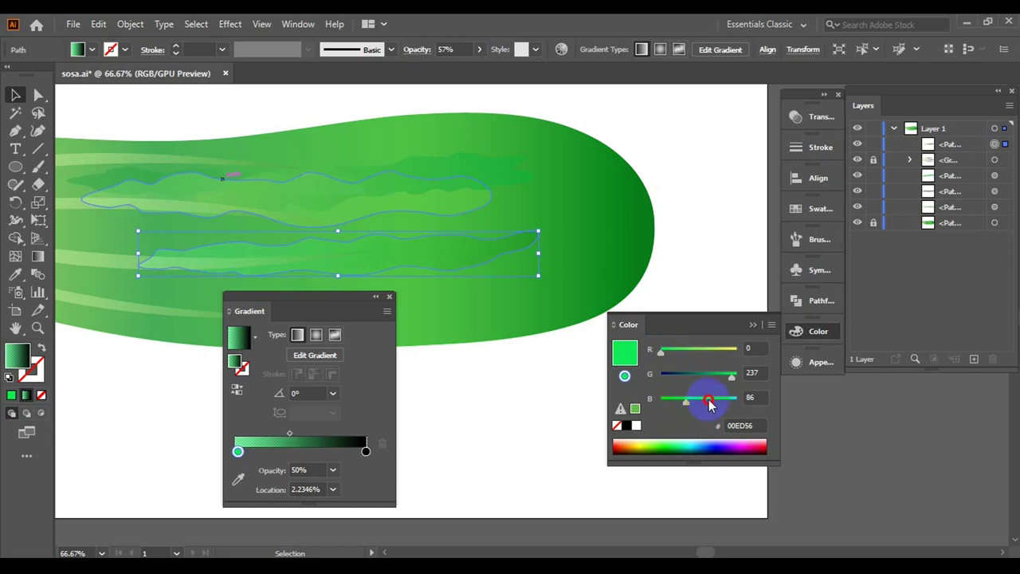
pyautogui.moveTo(709, 404); pyautogui.dragTo(524, 423)
pyautogui.moveTo(700, 385); pyautogui.dragTo(672, 380)
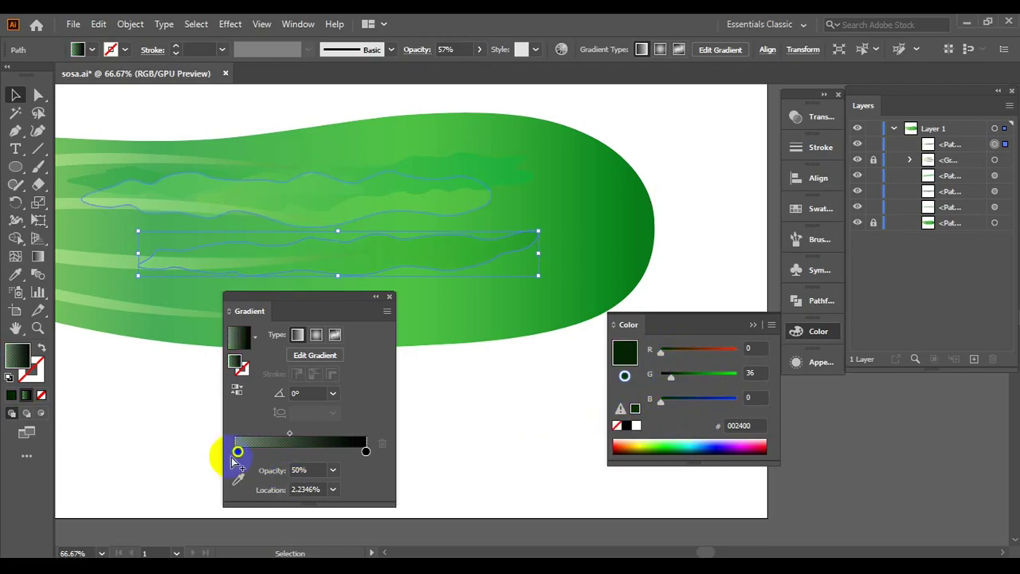
pyautogui.moveTo(332, 469); pyautogui.dragTo(353, 427)
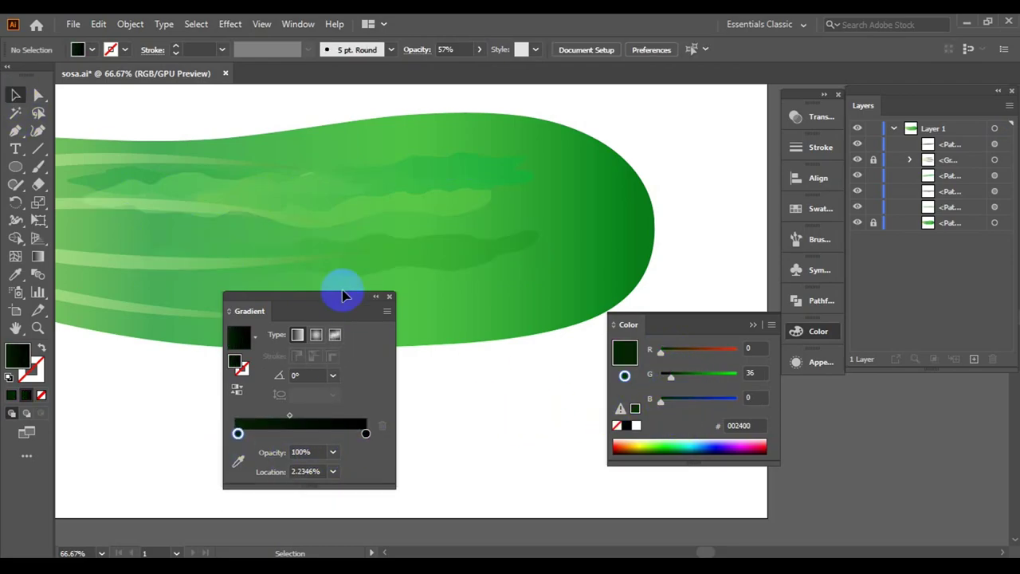
pyautogui.moveTo(341, 293); pyautogui.dragTo(333, 320)
# - Lower the right stop's opacity while keeping the left stop fully opaque
pyautogui.click(821, 117)
pyautogui.click(712, 295)
pyautogui.click(334, 254)
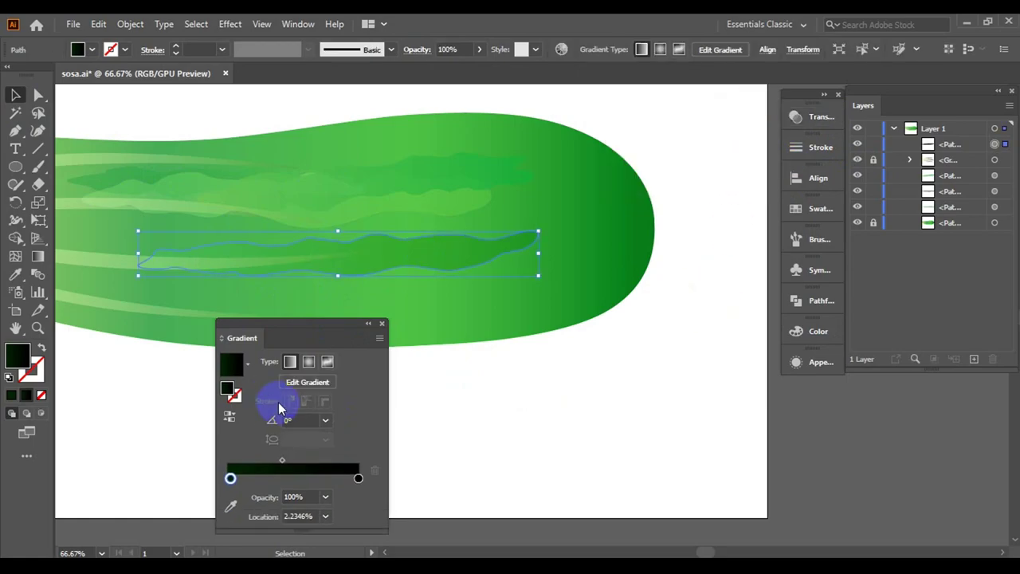
pyautogui.moveTo(242, 338); pyautogui.dragTo(289, 320)
pyautogui.click(405, 462)
pyautogui.click(373, 479)
pyautogui.click(393, 416)
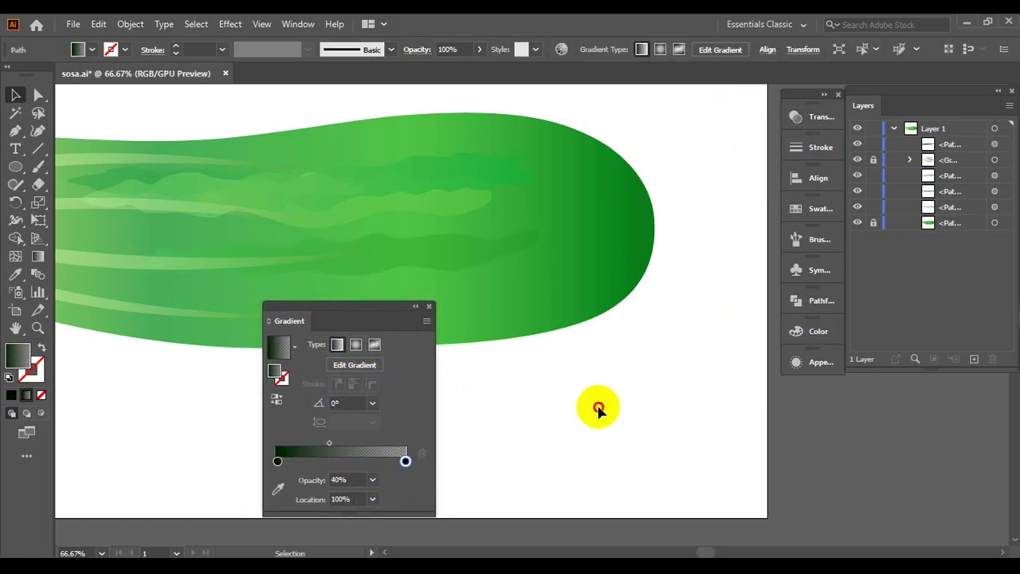
pyautogui.click(277, 460)
pyautogui.click(373, 479)
pyautogui.click(393, 383)
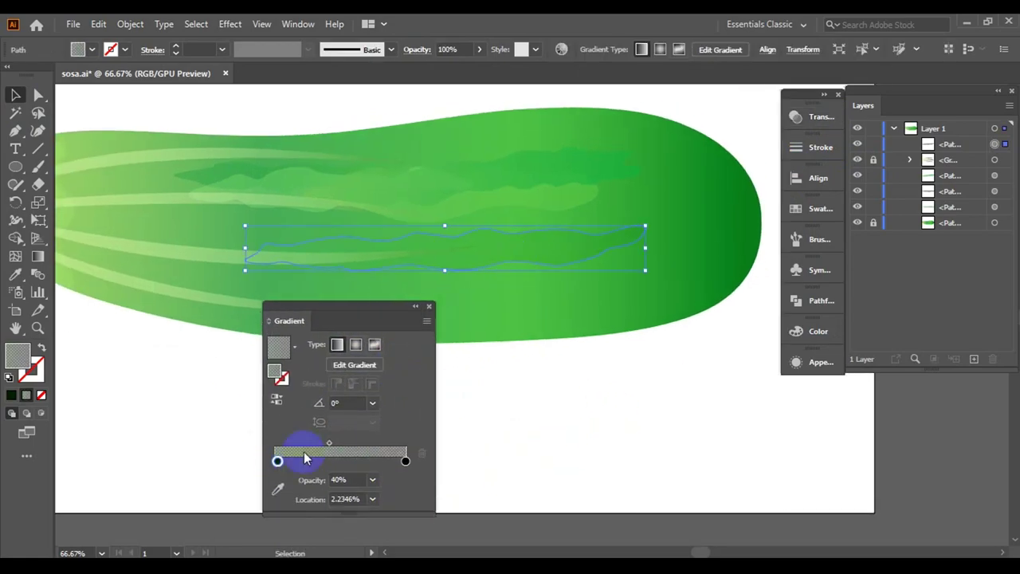
# - Colour the left stop deep green, move the right stop to the gradient's end, and deselect
pyautogui.click(372, 479)
pyautogui.click(394, 465)
pyautogui.click(805, 329)
pyautogui.moveTo(660, 375)
pyautogui.mouseDown()
pyautogui.moveTo(690, 375)
pyautogui.moveTo(683, 349)
pyautogui.moveTo(668, 351)
pyautogui.mouseUp()
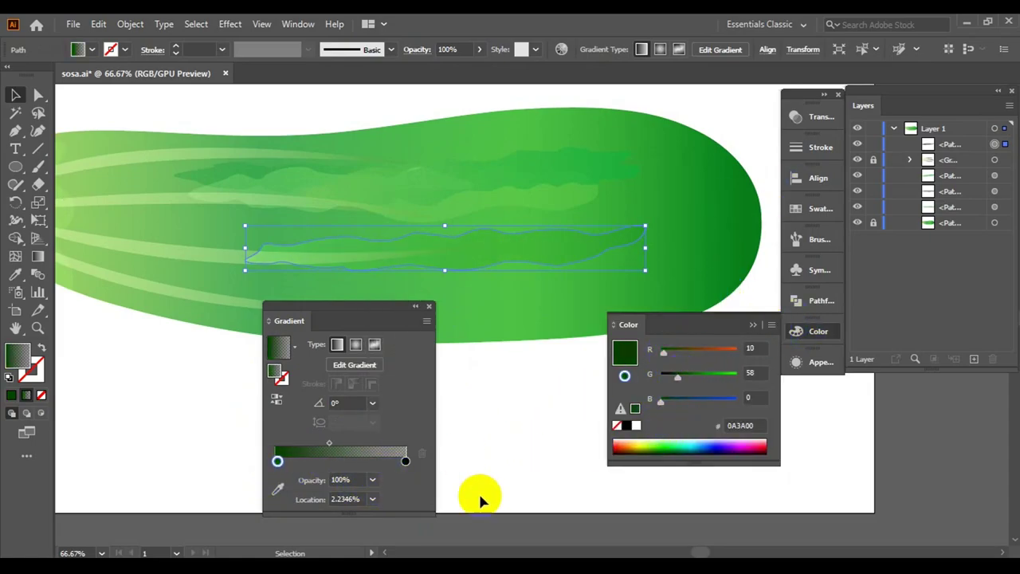
pyautogui.moveTo(699, 381); pyautogui.dragTo(766, 381)
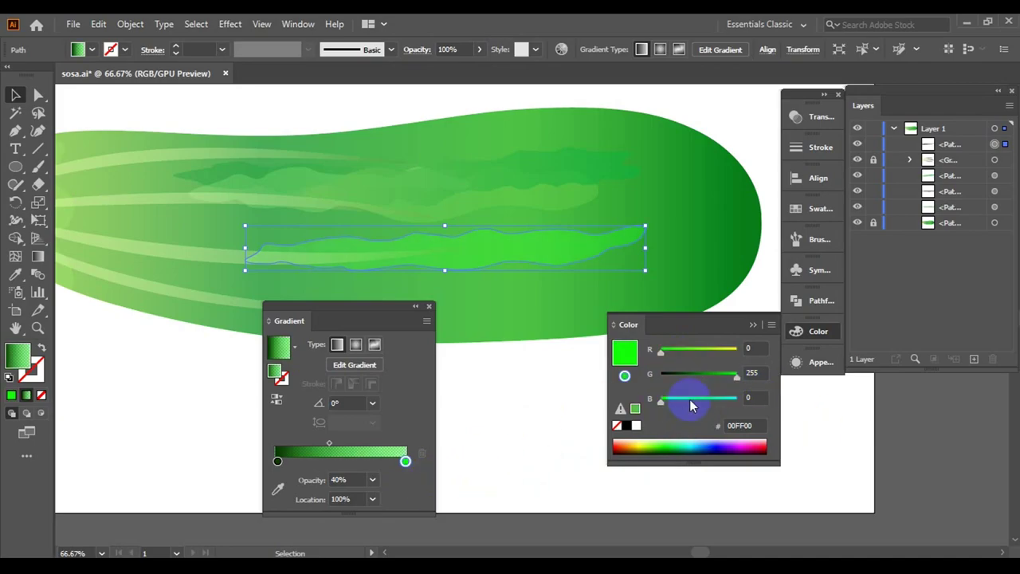
pyautogui.click(686, 375)
pyautogui.moveTo(663, 351); pyautogui.dragTo(691, 351)
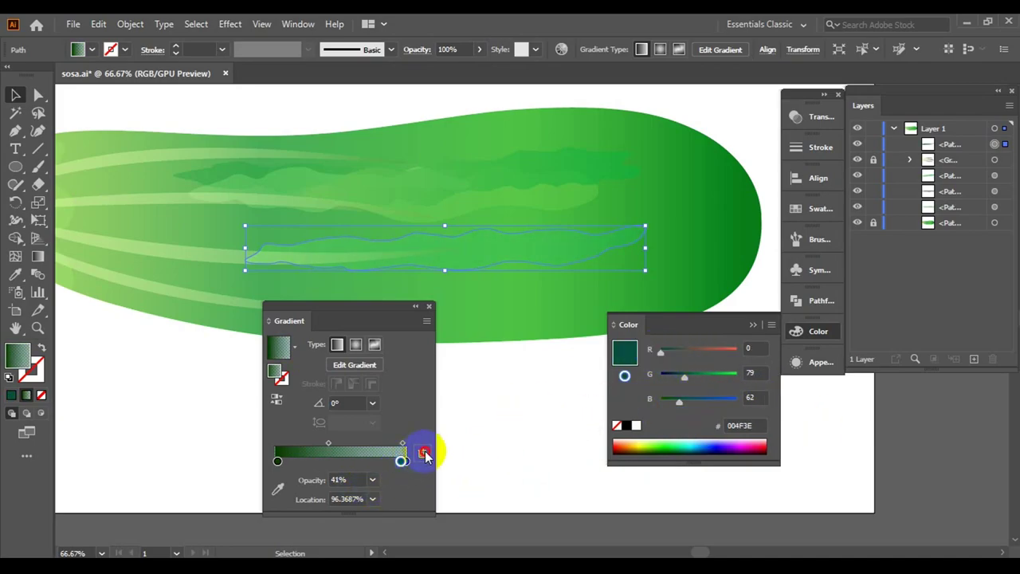
pyautogui.moveTo(401, 461); pyautogui.dragTo(405, 461)
pyautogui.click(550, 428)
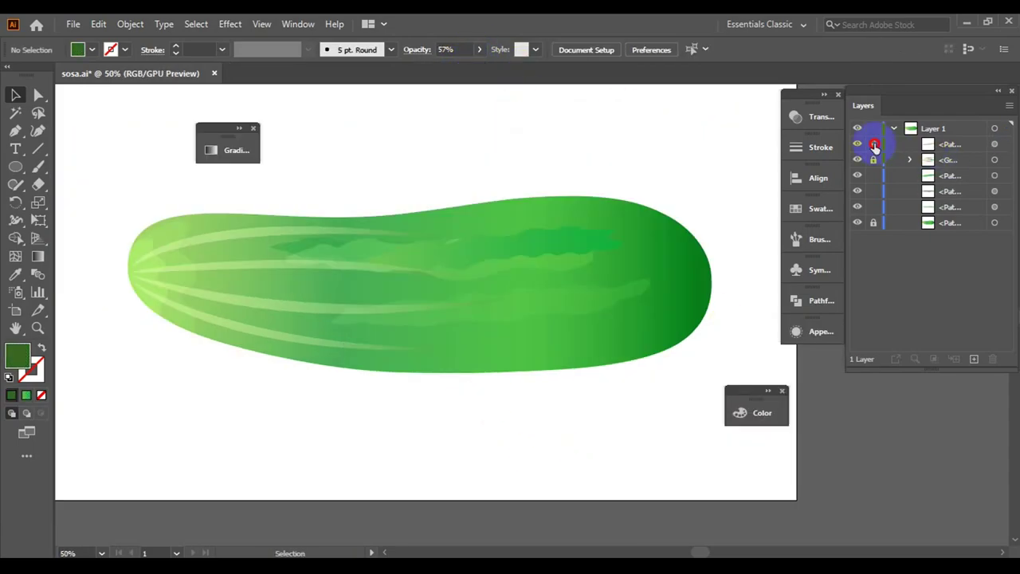
# - Draw a rough closed band shape with the Pen tool under the cucumber
pyautogui.scroll(-2, 627, 415)
pyautogui.click(15, 130)
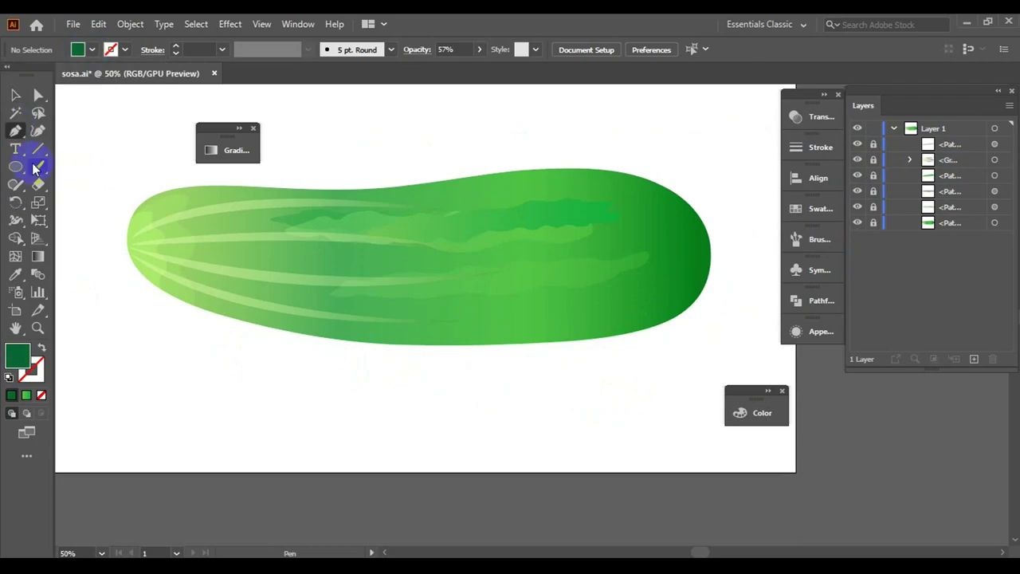
pyautogui.moveTo(745, 395); pyautogui.dragTo(920, 431)
pyautogui.click(88, 209)
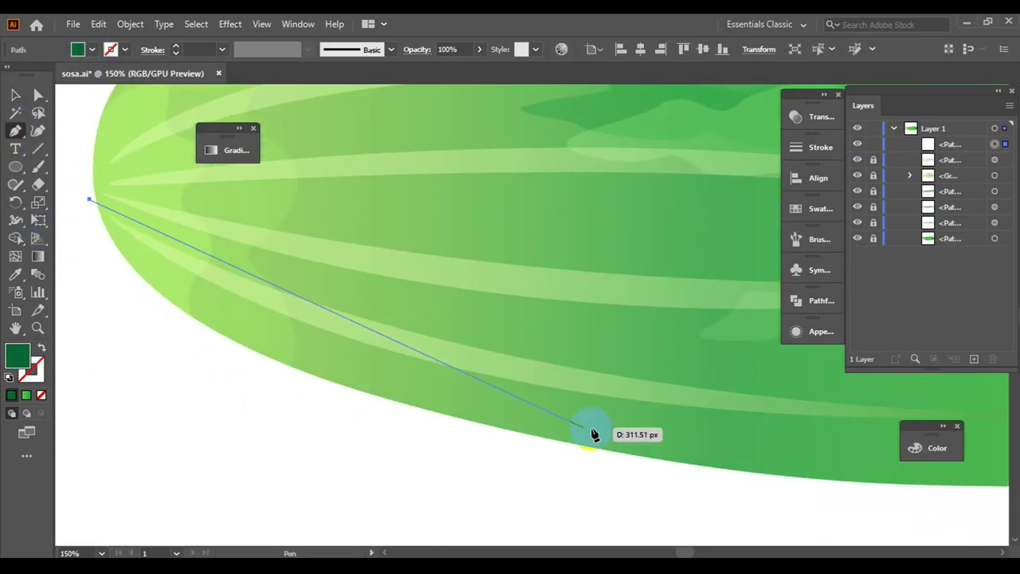
pyautogui.hotkey('ctrl', '-')
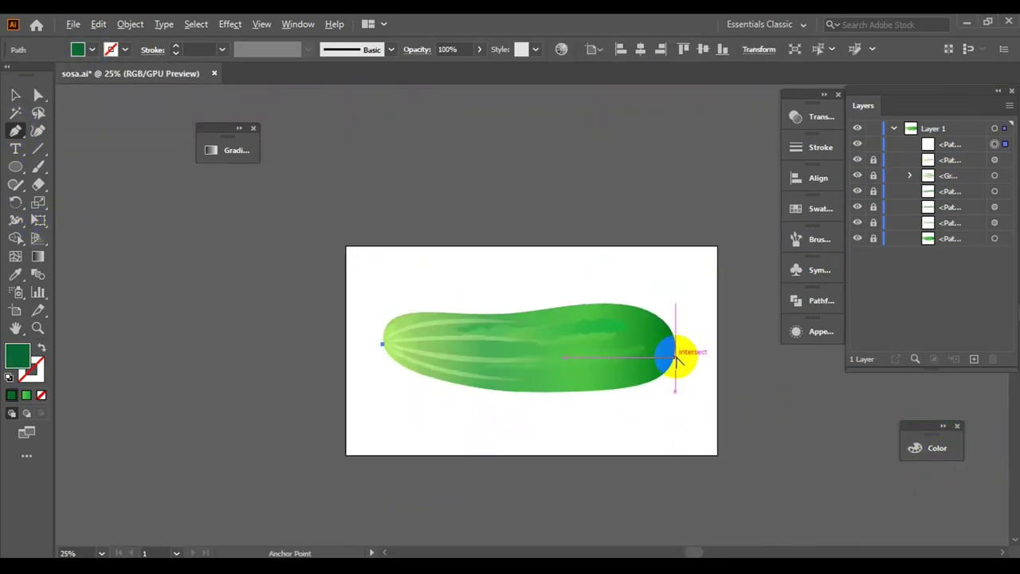
pyautogui.moveTo(723, 371)
pyautogui.mouseDown()
pyautogui.moveTo(711, 330)
pyautogui.moveTo(779, 321)
pyautogui.mouseUp()
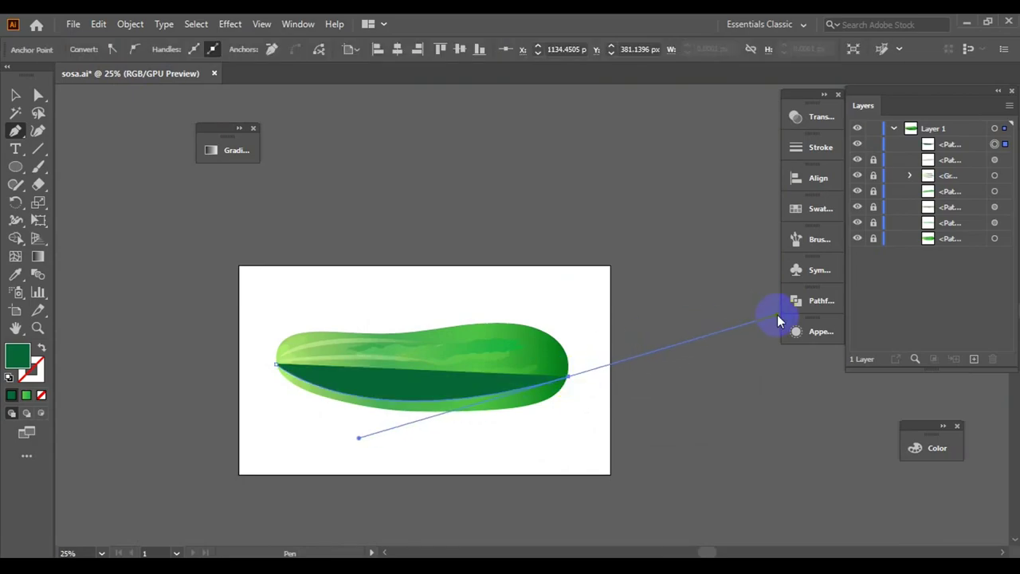
pyautogui.click(228, 409)
pyautogui.click(15, 94)
# - Pull the band's top edge up over the cucumber and align its top-left point with the tip
pyautogui.click(39, 95)
pyautogui.scroll(5, 568, 387)
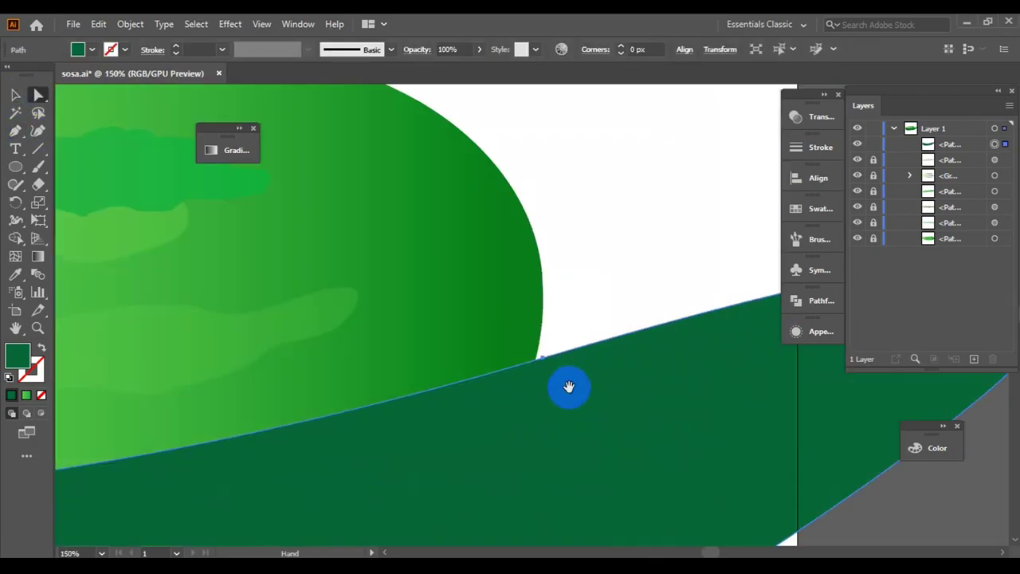
pyautogui.moveTo(568, 386); pyautogui.dragTo(560, 317)
pyautogui.hotkey('ctrl', '0')
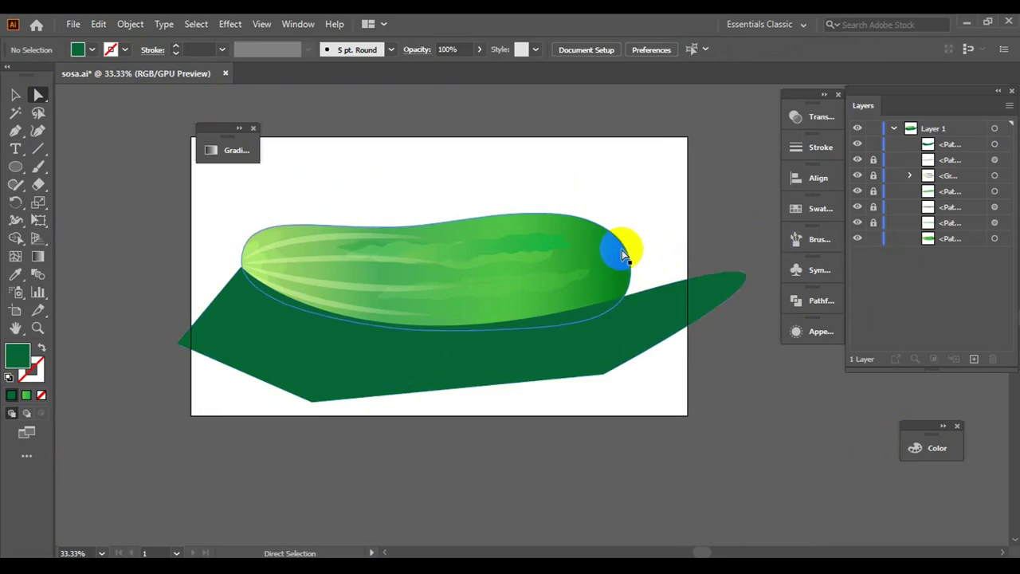
pyautogui.moveTo(252, 278); pyautogui.dragTo(241, 269)
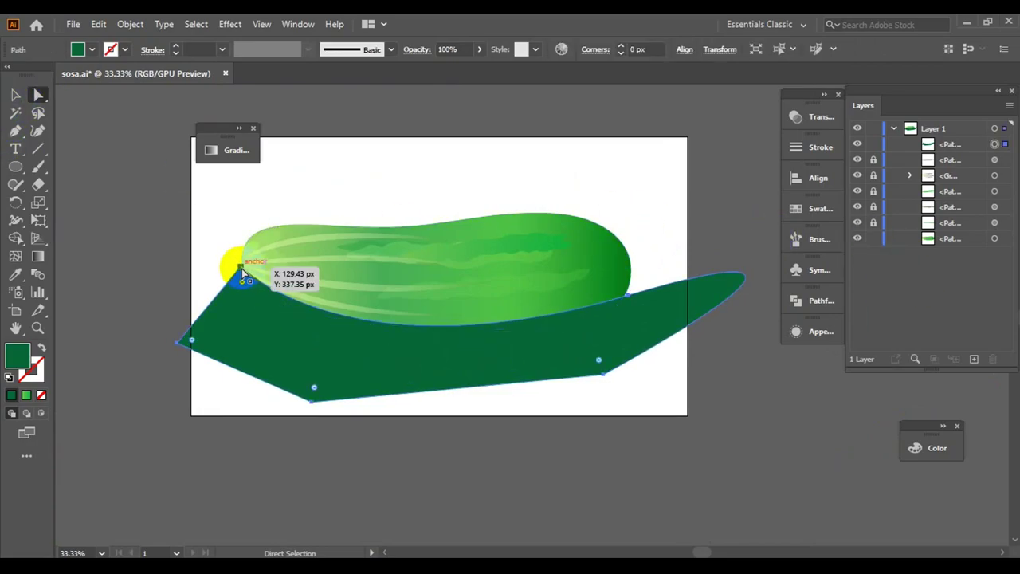
pyautogui.moveTo(348, 375); pyautogui.dragTo(353, 359)
# - Trim away the band's parts outside the cucumber outline with Shape Builder
pyautogui.press('v')
pyautogui.click(661, 213)
pyautogui.click(660, 331)
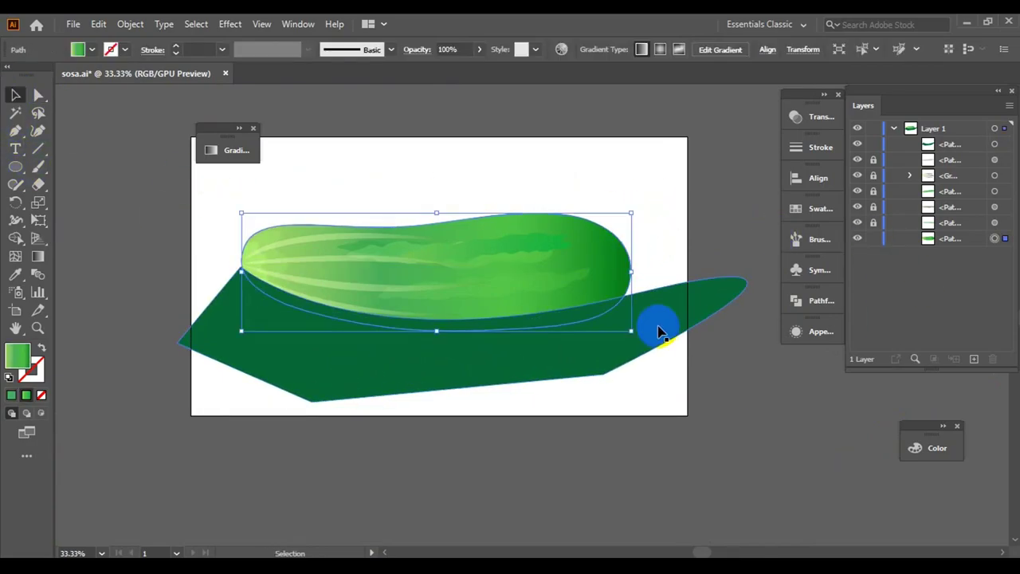
pyautogui.hotkey('ctrl', 'a')
pyautogui.click(15, 237)
pyautogui.keyDown('alt'); pyautogui.click(388, 365); pyautogui.keyUp('alt')
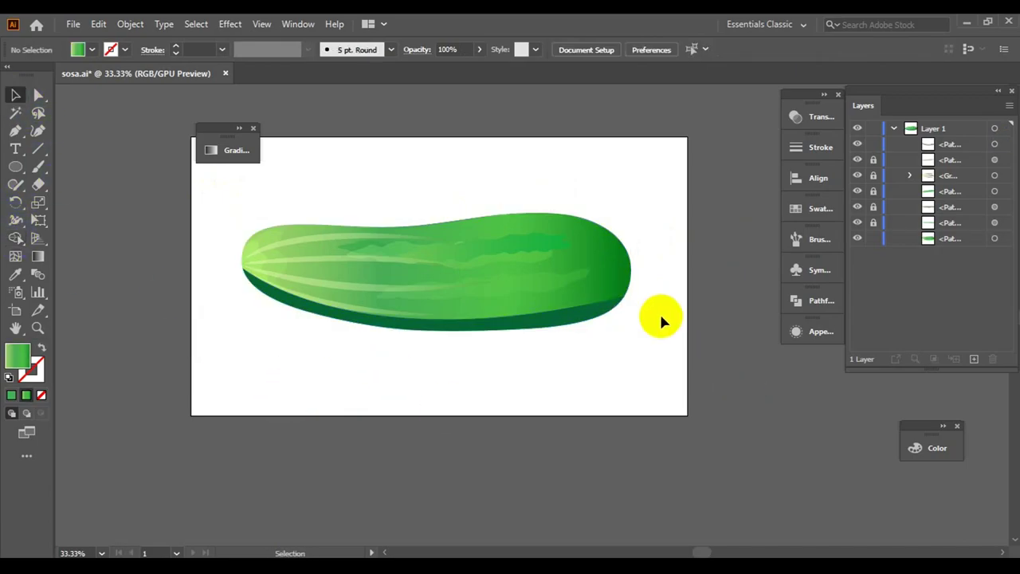
pyautogui.scroll(4, 660, 319)
# - Reshape the band's bottom curve by dragging its anchor handles
pyautogui.press('a')
pyautogui.click(565, 326)
pyautogui.scroll(-3, 547, 372)
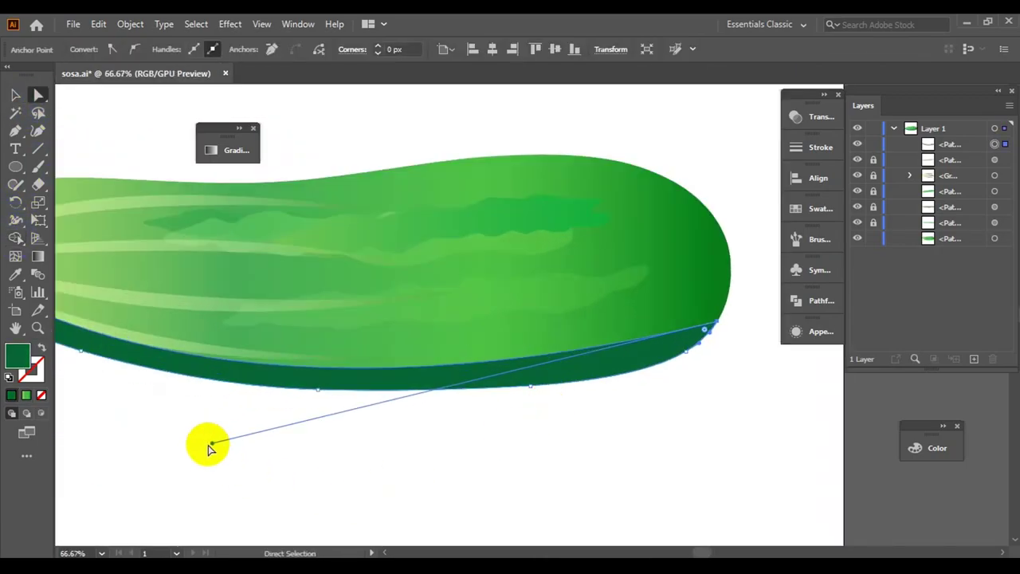
pyautogui.moveTo(210, 446)
pyautogui.mouseDown()
pyautogui.moveTo(289, 444)
pyautogui.moveTo(247, 449)
pyautogui.mouseUp()
pyautogui.scroll(5, 735, 336)
pyautogui.scroll(3, 676, 380)
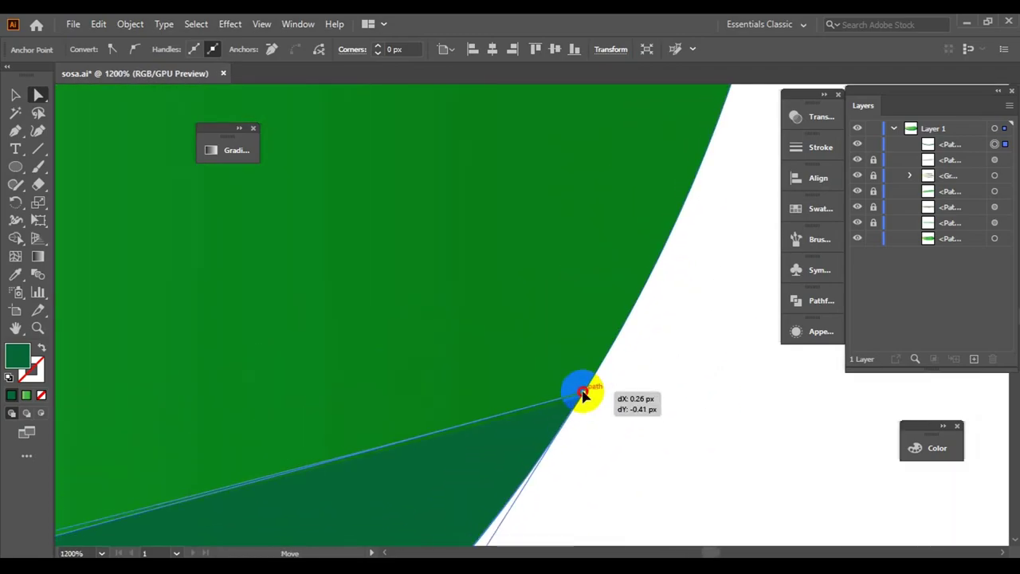
pyautogui.scroll(-8, 682, 401)
pyautogui.moveTo(725, 335); pyautogui.dragTo(333, 467)
pyautogui.click(687, 470)
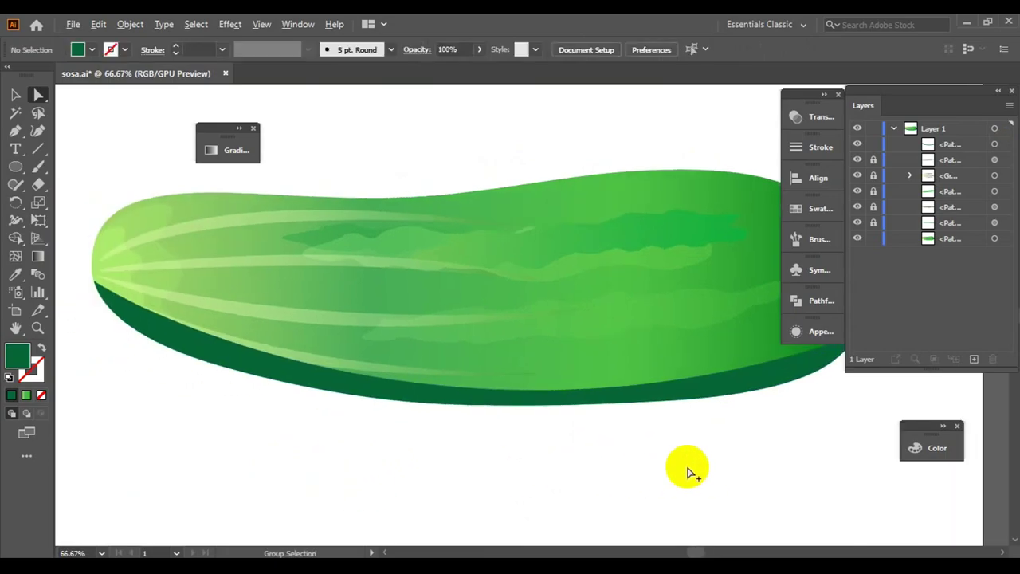
# - Smooth the curve near the band's left tip
pyautogui.hscroll(-3, 335, 383)
pyautogui.click(335, 383)
pyautogui.click(275, 333)
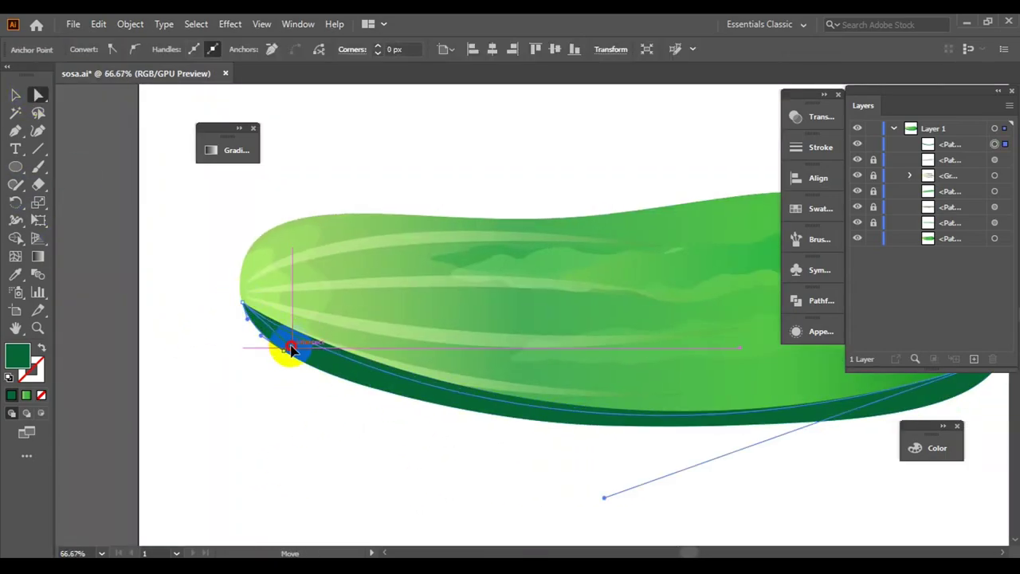
pyautogui.moveTo(558, 421); pyautogui.dragTo(359, 421)
pyautogui.moveTo(15, 129); pyautogui.dragTo(80, 191)
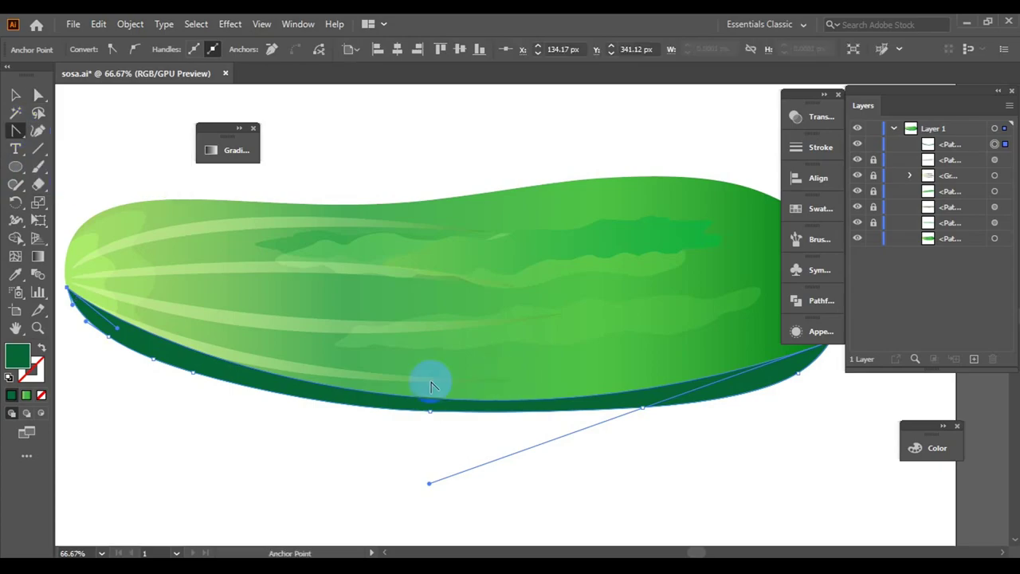
pyautogui.press('v')
pyautogui.click(676, 440)
# - Bend the band's lower curve near the left end with the Anchor Point tool
pyautogui.hotkey('ctrl', '-')
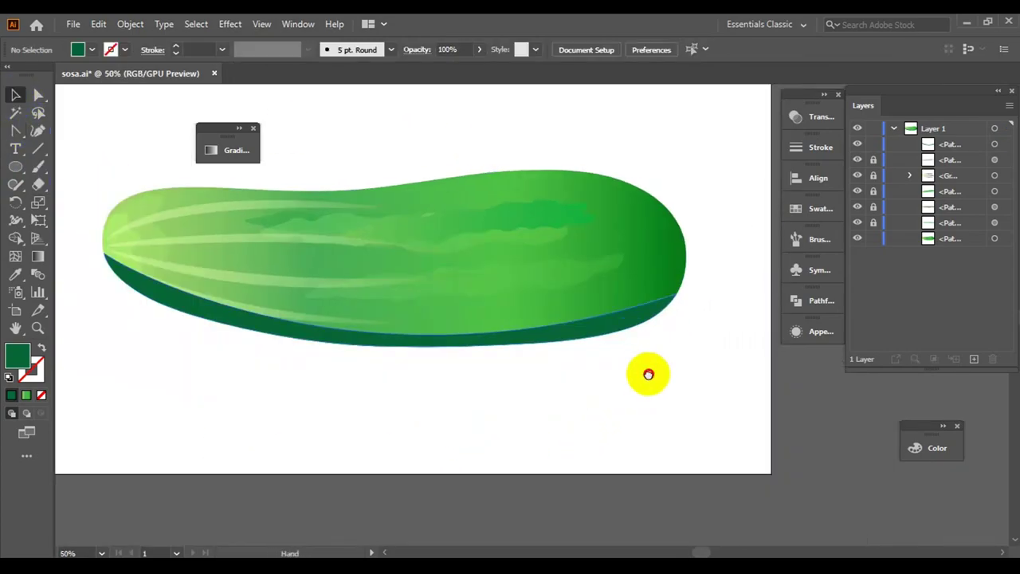
pyautogui.press('a')
pyautogui.click(519, 391)
pyautogui.scroll(3, 411, 386)
pyautogui.click(18, 132)
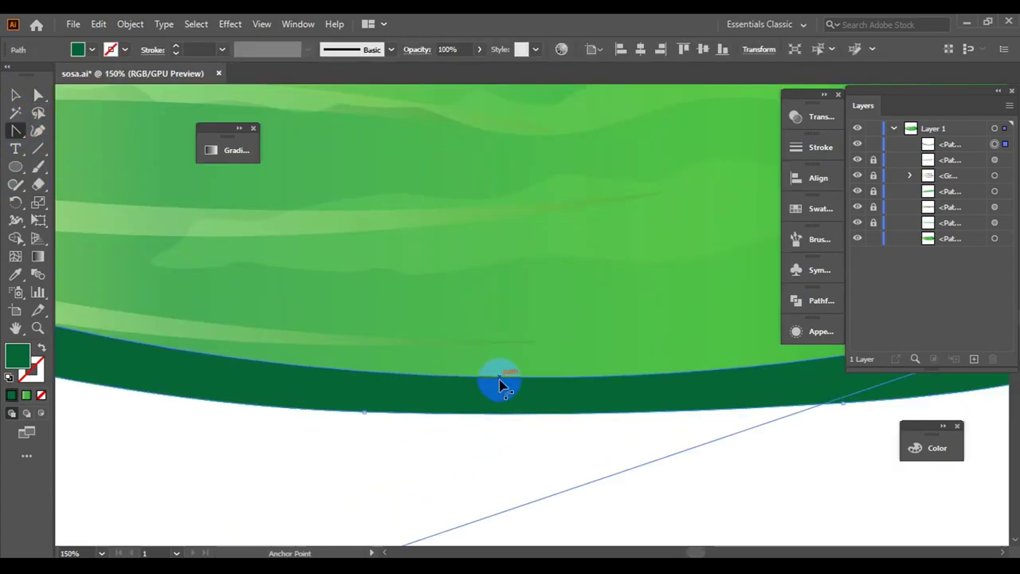
pyautogui.moveTo(501, 383); pyautogui.dragTo(501, 359)
pyautogui.hotkey('ctrl', '1')
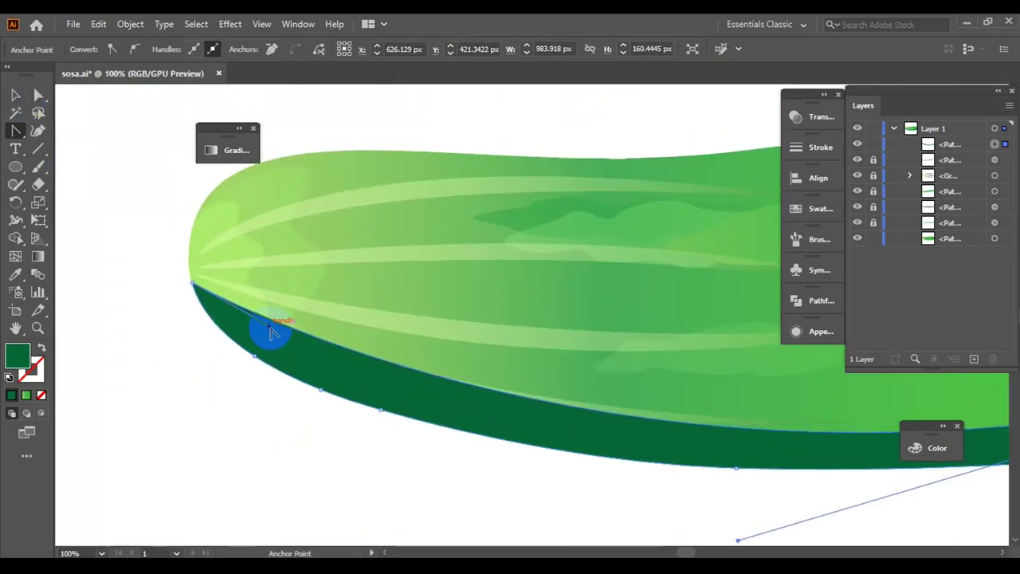
pyautogui.moveTo(271, 332); pyautogui.dragTo(355, 355)
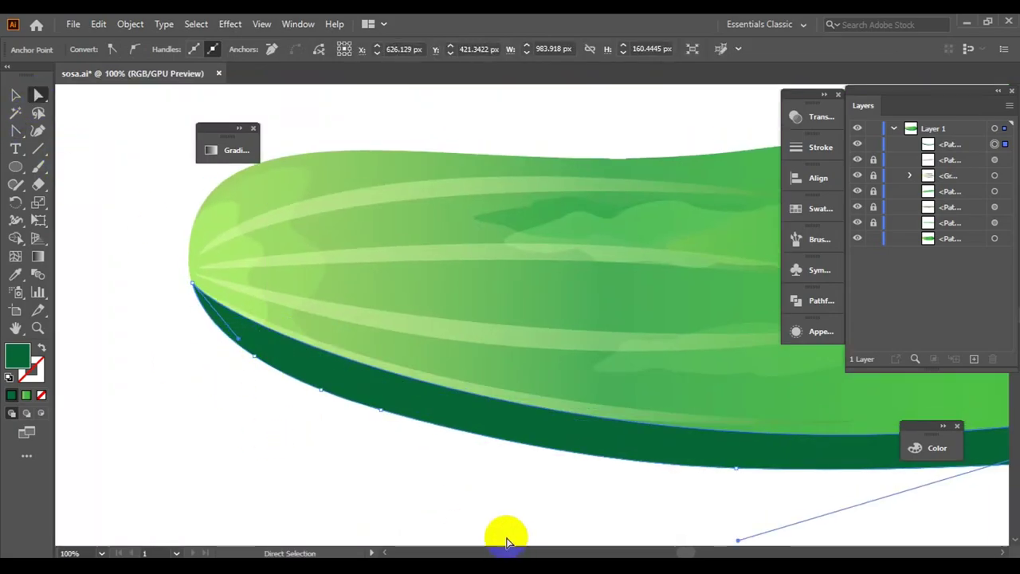
# - Adjust the bottom curve's right handle and pull the left anchor's handle down
pyautogui.scroll(-3, 510, 540)
pyautogui.scroll(2, 505, 478)
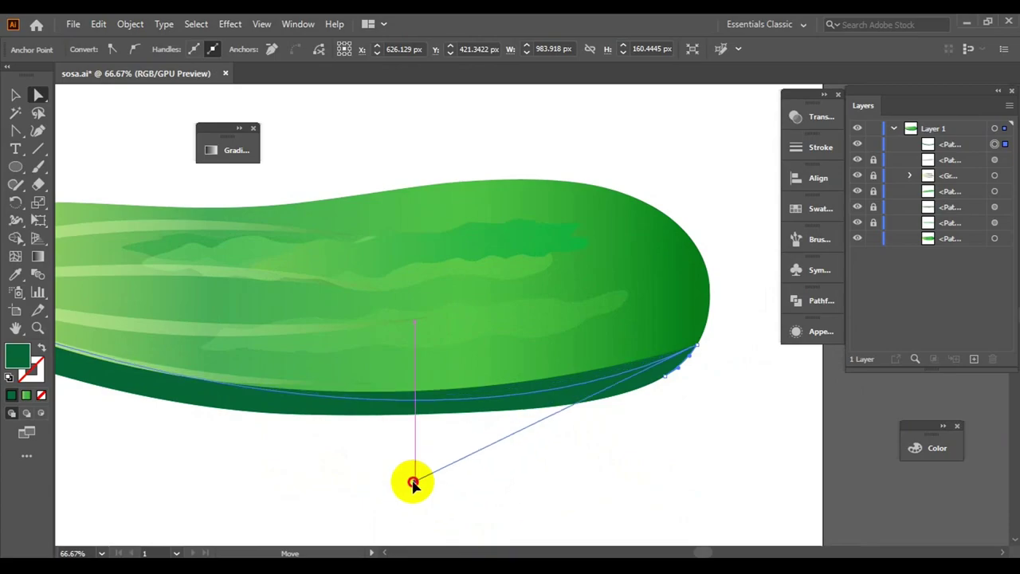
pyautogui.moveTo(298, 464); pyautogui.dragTo(471, 470)
pyautogui.hscroll(-3, 553, 476)
pyautogui.click(191, 344)
pyautogui.moveTo(192, 345); pyautogui.dragTo(170, 345)
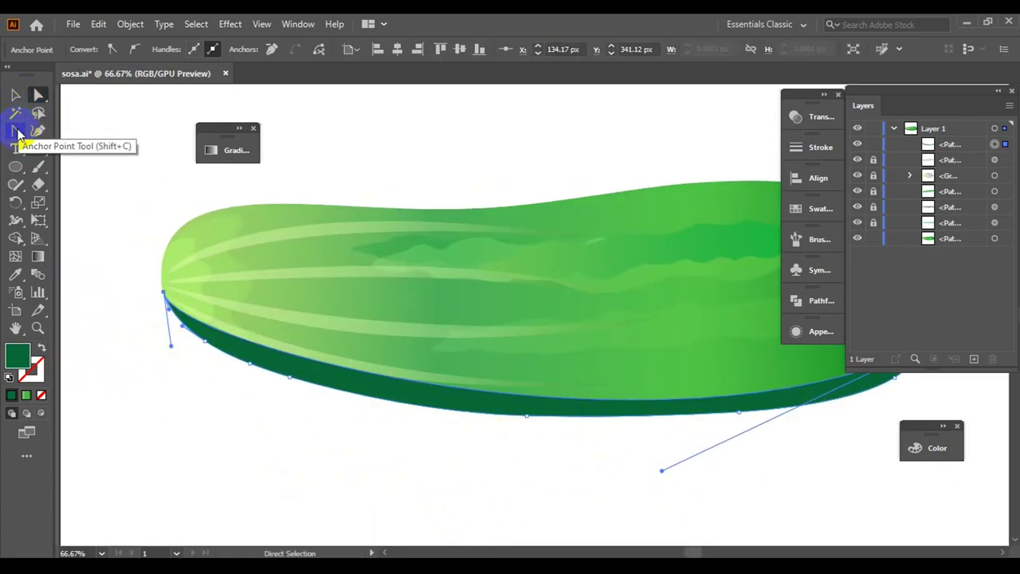
# - Add a point on the band's bottom edge and nudge it to smooth the curve
pyautogui.click(17, 134)
pyautogui.click(614, 407)
pyautogui.click(38, 95)
pyautogui.scroll(2, 479, 388)
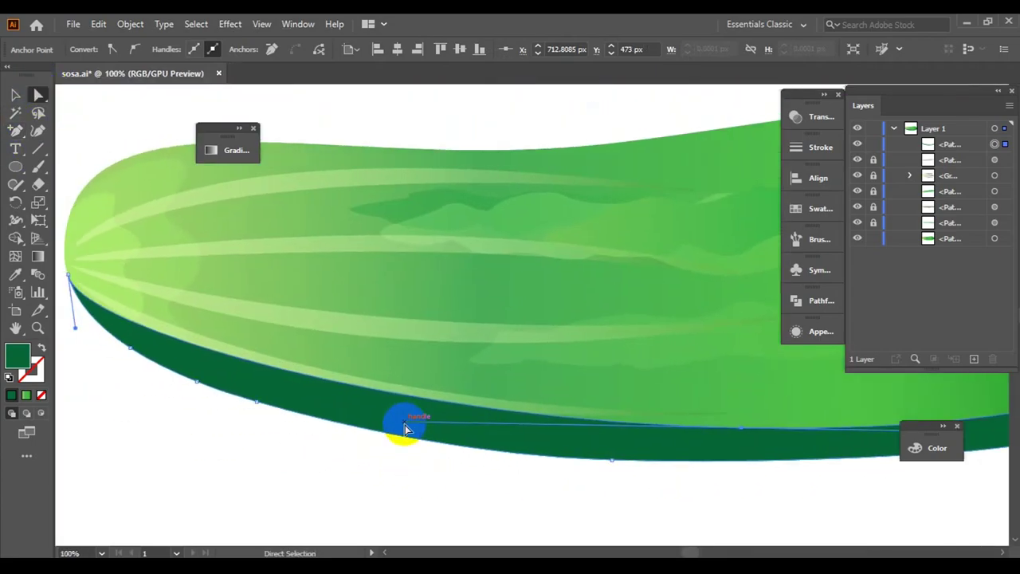
pyautogui.moveTo(405, 424); pyautogui.dragTo(387, 439)
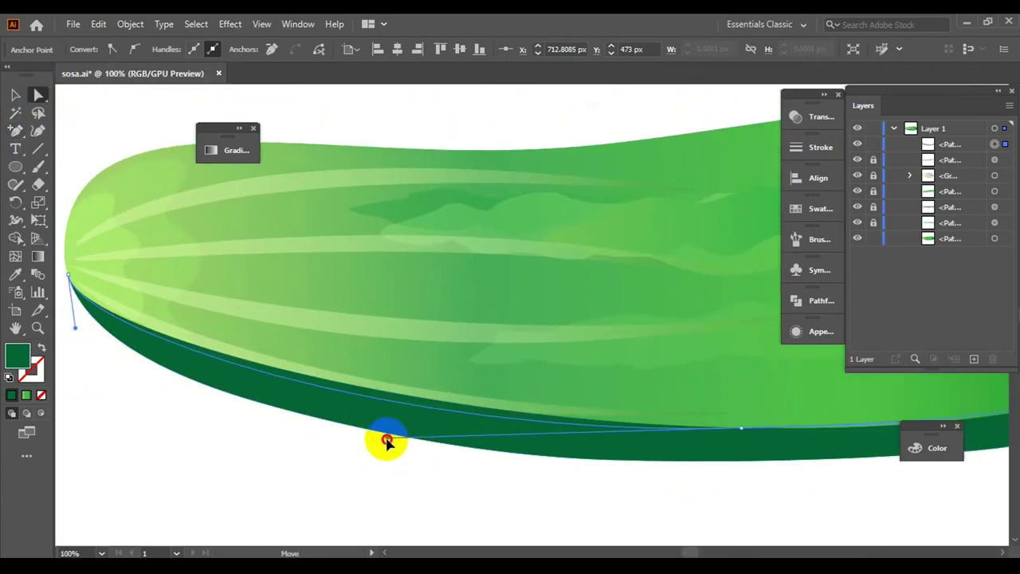
pyautogui.hotkey('ctrl', '0')
pyautogui.click(722, 506)
pyautogui.click(15, 96)
# - Select the underside band, trying a lower opacity before restoring it to full
pyautogui.click(371, 393)
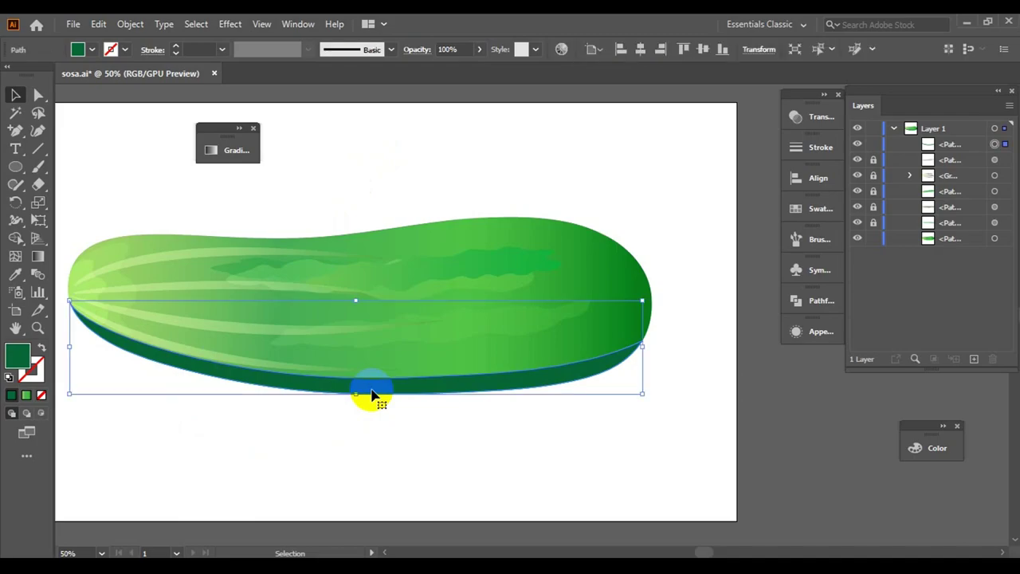
pyautogui.moveTo(486, 54); pyautogui.dragTo(446, 68)
pyautogui.click(487, 160)
pyautogui.click(399, 388)
pyautogui.click(479, 50)
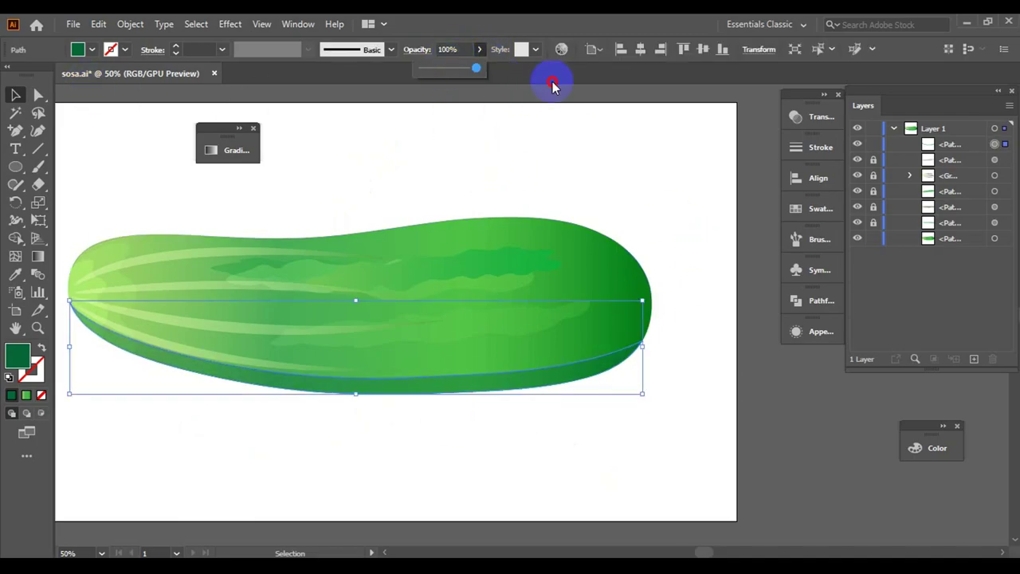
pyautogui.click(630, 166)
pyautogui.click(335, 263)
# - Give the underside band a gradient fill and reverse its direction
pyautogui.click(227, 150)
pyautogui.click(318, 283)
pyautogui.moveTo(349, 144); pyautogui.dragTo(400, 114)
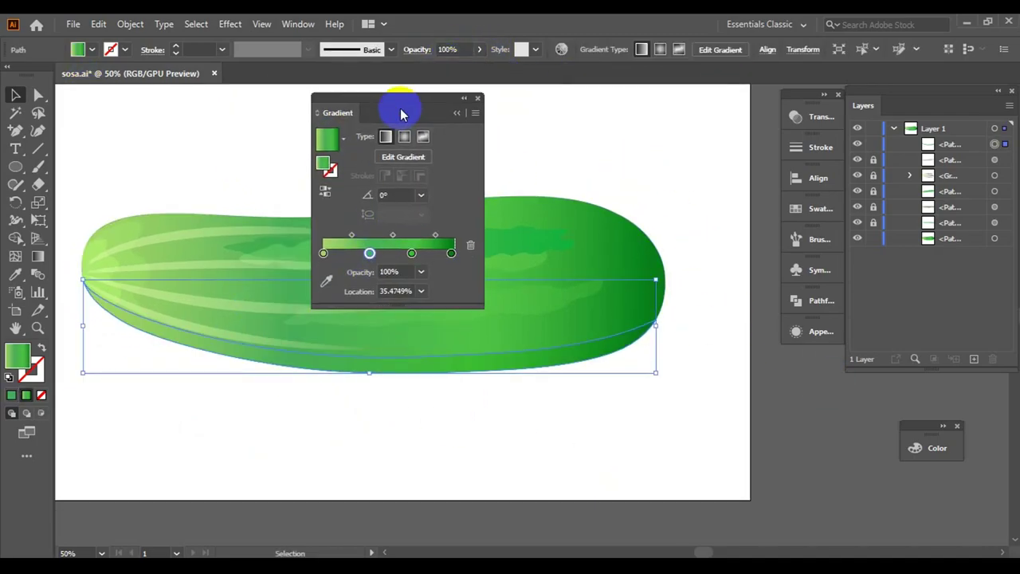
pyautogui.moveTo(370, 253)
pyautogui.mouseDown()
pyautogui.moveTo(412, 253)
pyautogui.moveTo(382, 253)
pyautogui.moveTo(392, 253)
pyautogui.mouseUp()
pyautogui.click(326, 192)
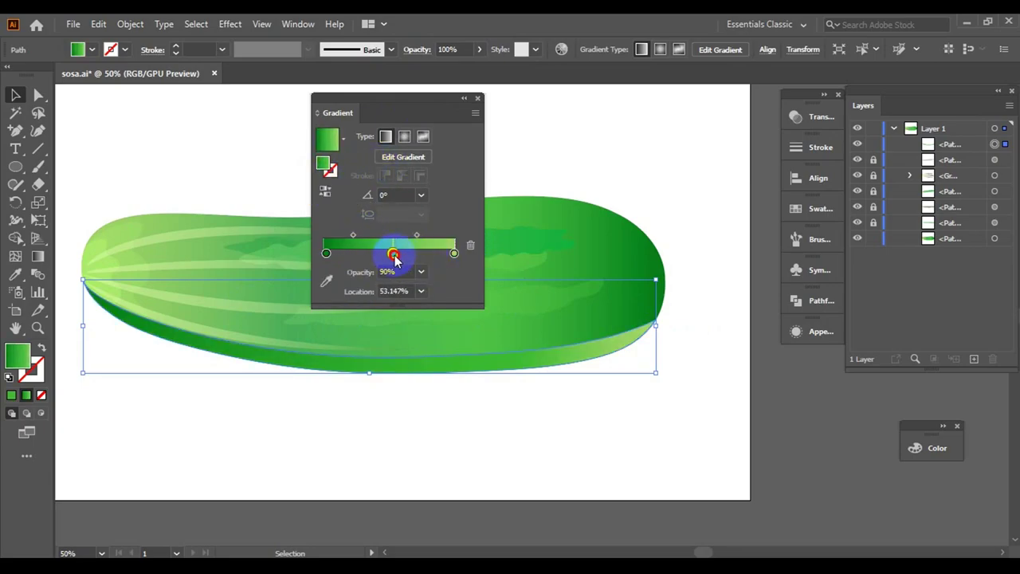
pyautogui.click(326, 254)
pyautogui.click(901, 454)
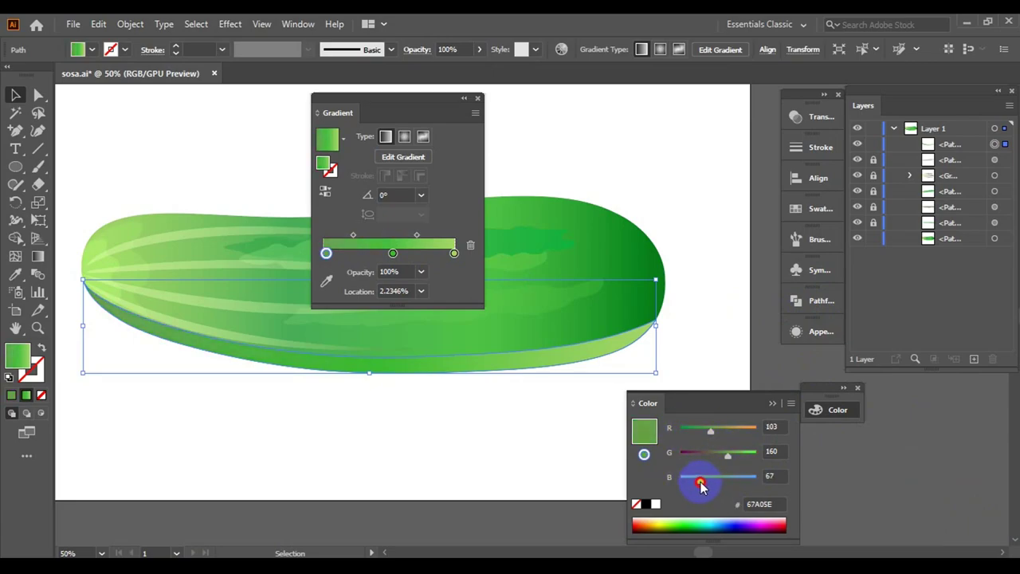
# - Make the right stop deep green and fade the left stop to 60% opacity
pyautogui.click(454, 254)
pyautogui.moveTo(727, 430)
pyautogui.mouseDown()
pyautogui.moveTo(702, 430)
pyautogui.moveTo(728, 458)
pyautogui.mouseUp()
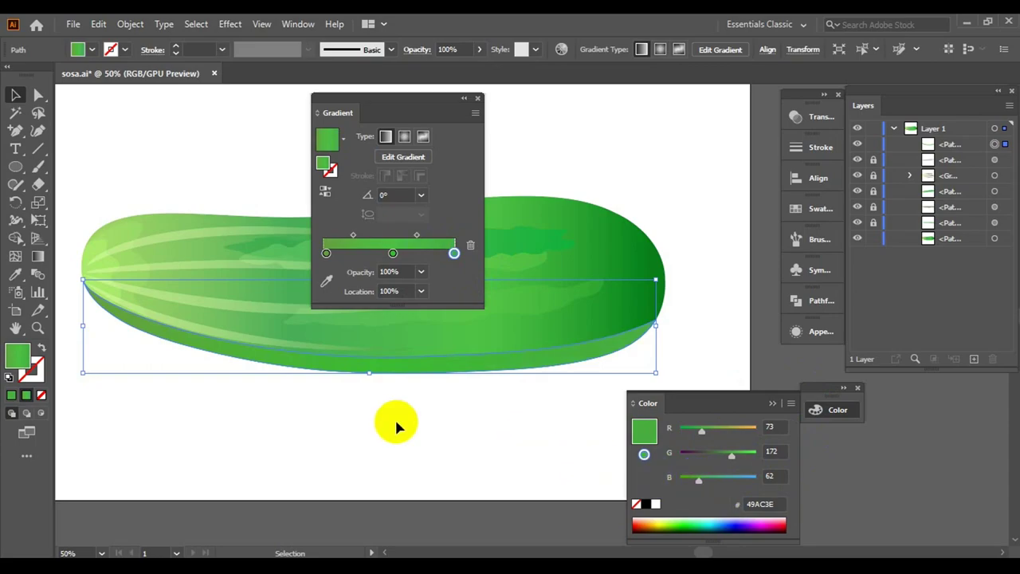
pyautogui.click(412, 284)
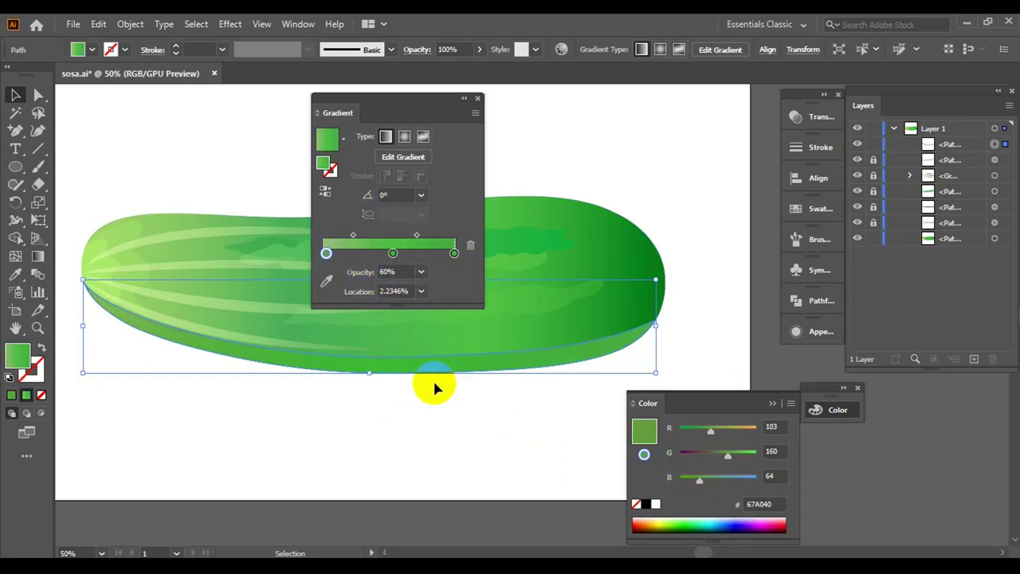
pyautogui.moveTo(731, 455); pyautogui.dragTo(722, 458)
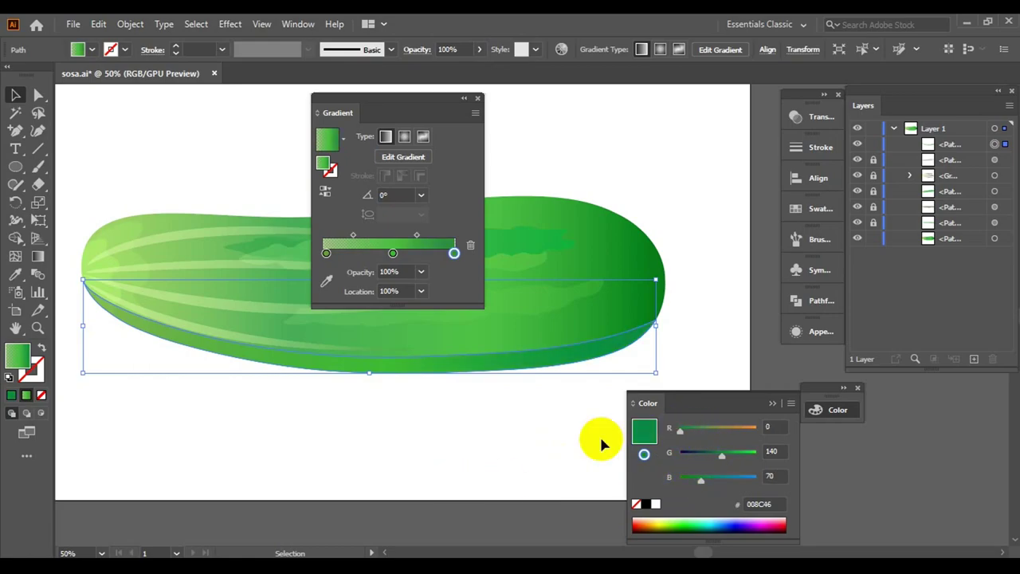
pyautogui.moveTo(713, 455); pyautogui.dragTo(717, 454)
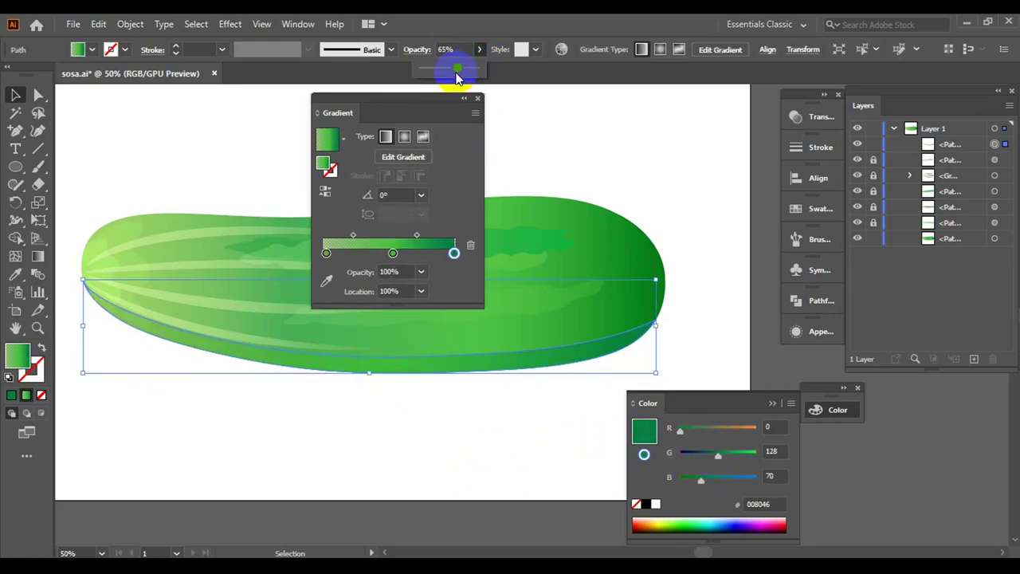
pyautogui.click(639, 151)
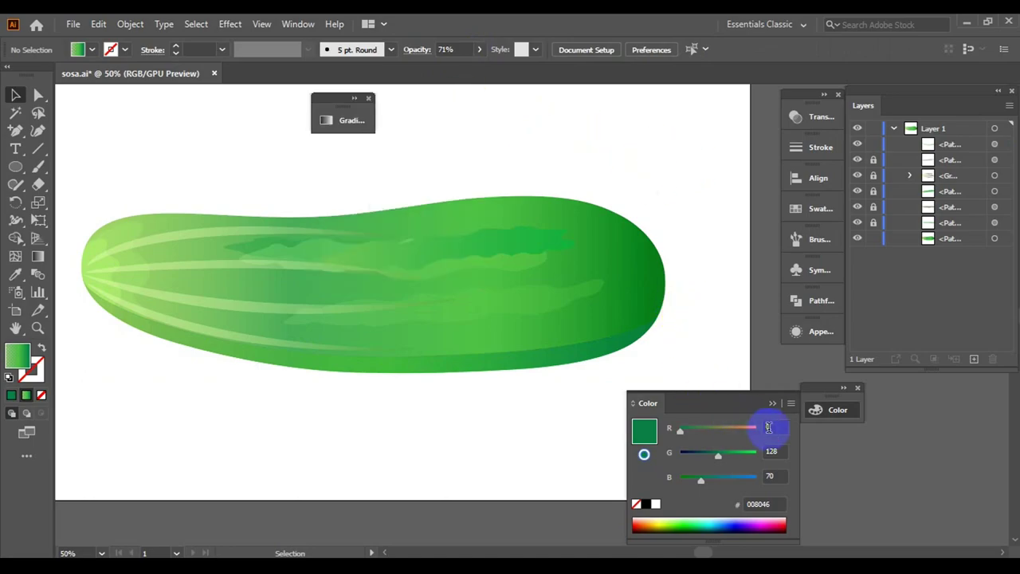
pyautogui.click(342, 326)
pyautogui.click(614, 419)
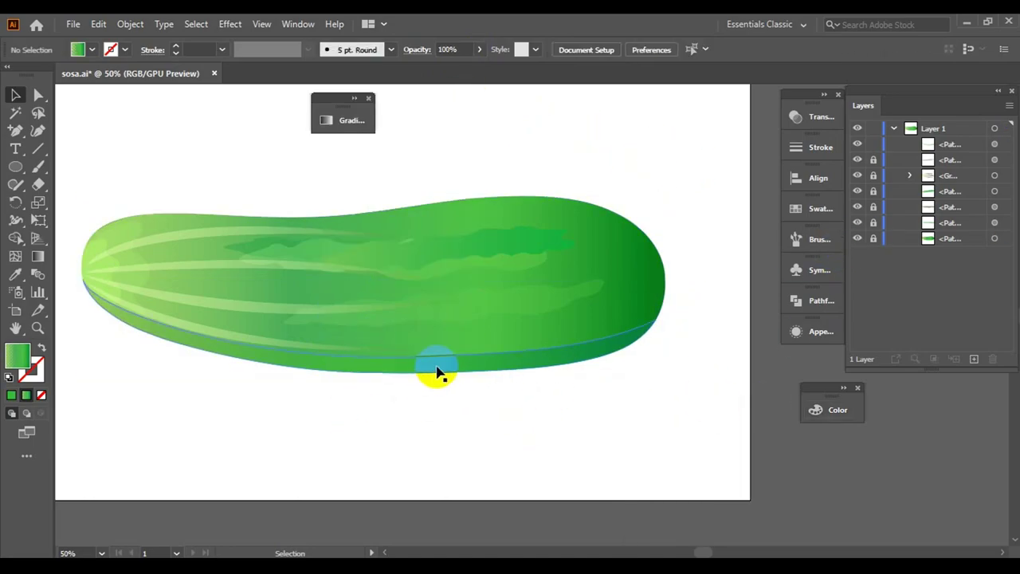
pyautogui.click(437, 371)
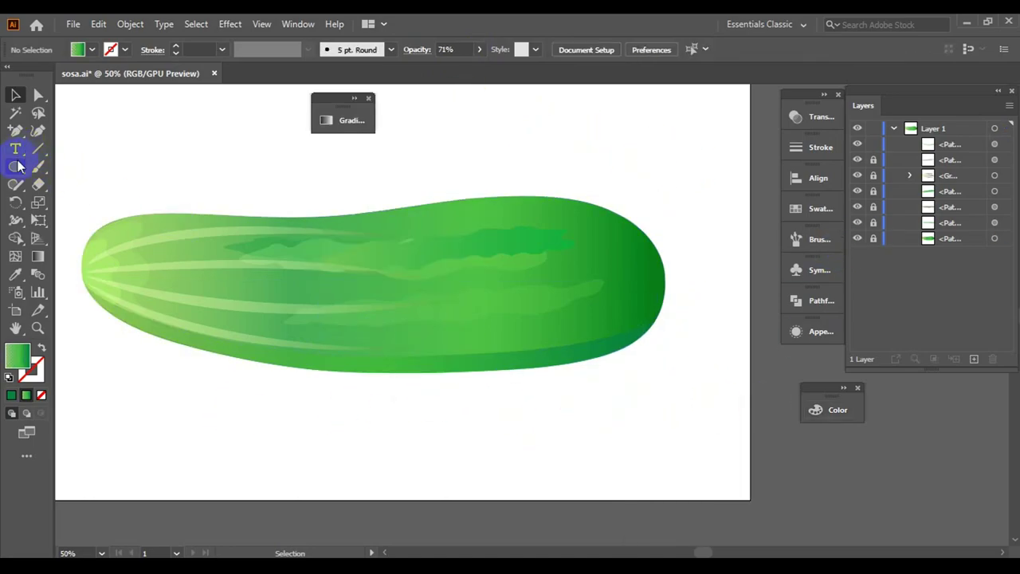
# - Draw three small solid green ellipses along the cucumber's bottom edge
pyautogui.click(74, 52)
pyautogui.click(56, 95)
pyautogui.scroll(1, 196, 377)
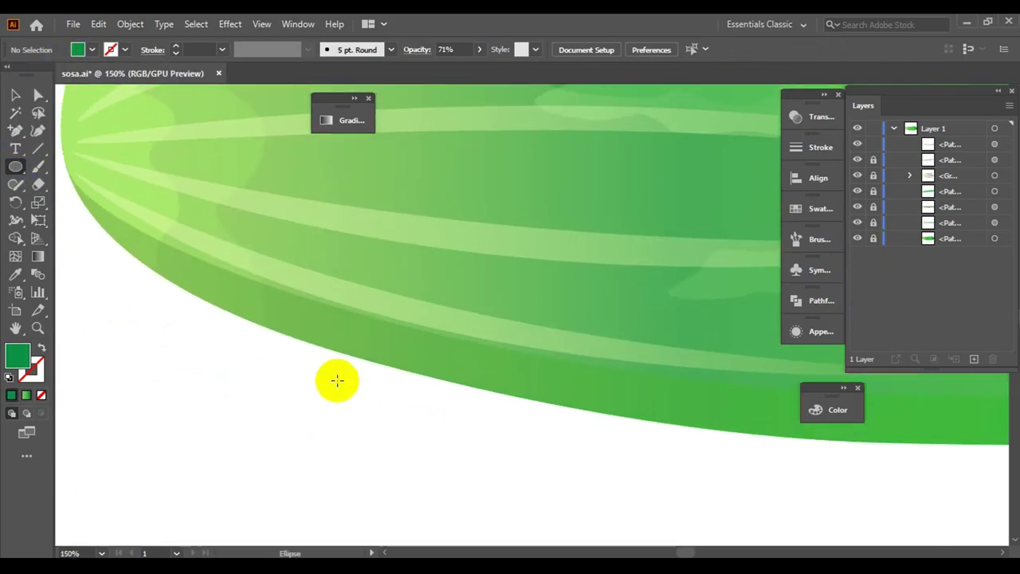
pyautogui.scroll(1, 337, 380)
pyautogui.moveTo(347, 351); pyautogui.dragTo(381, 374)
pyautogui.hscroll(3, 526, 439)
pyautogui.moveTo(502, 405); pyautogui.dragTo(546, 414)
pyautogui.hscroll(5, 615, 414)
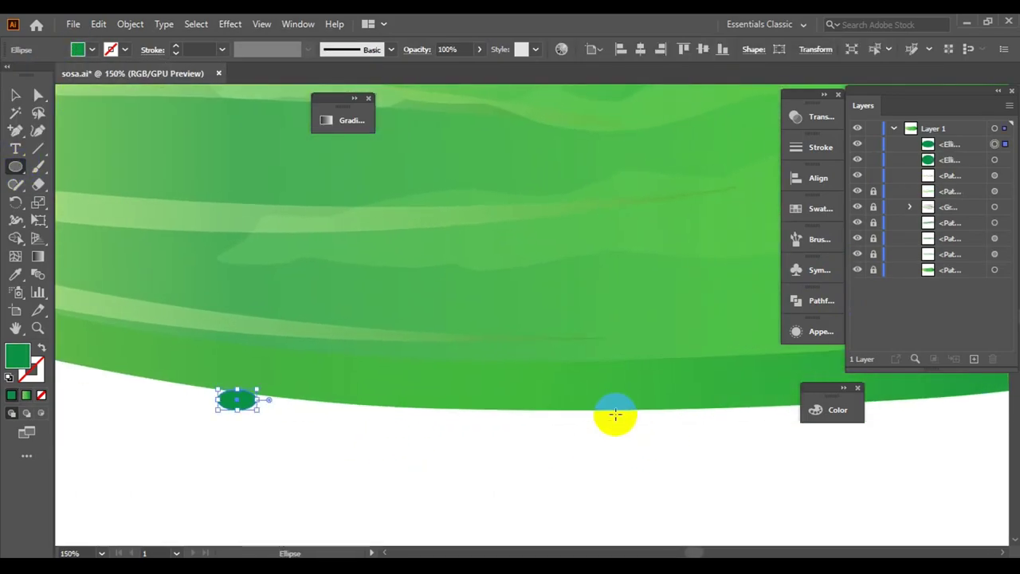
pyautogui.moveTo(649, 423); pyautogui.dragTo(633, 387)
# - Move one bump up against the cucumber's bottom edge
pyautogui.press('v')
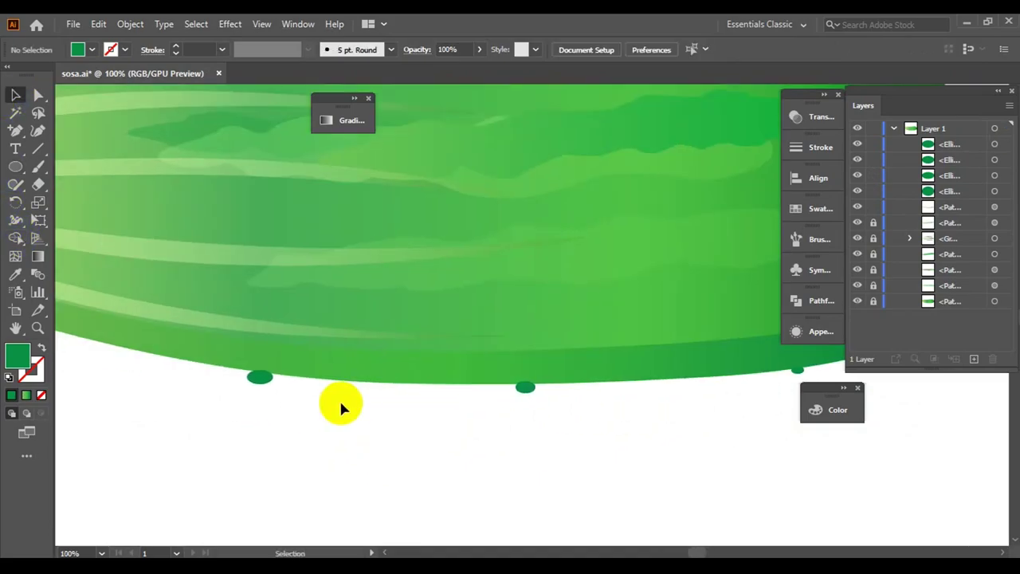
pyautogui.hscroll(3, 341, 405)
pyautogui.scroll(3, 438, 435)
pyautogui.click(601, 455)
pyautogui.click(478, 410)
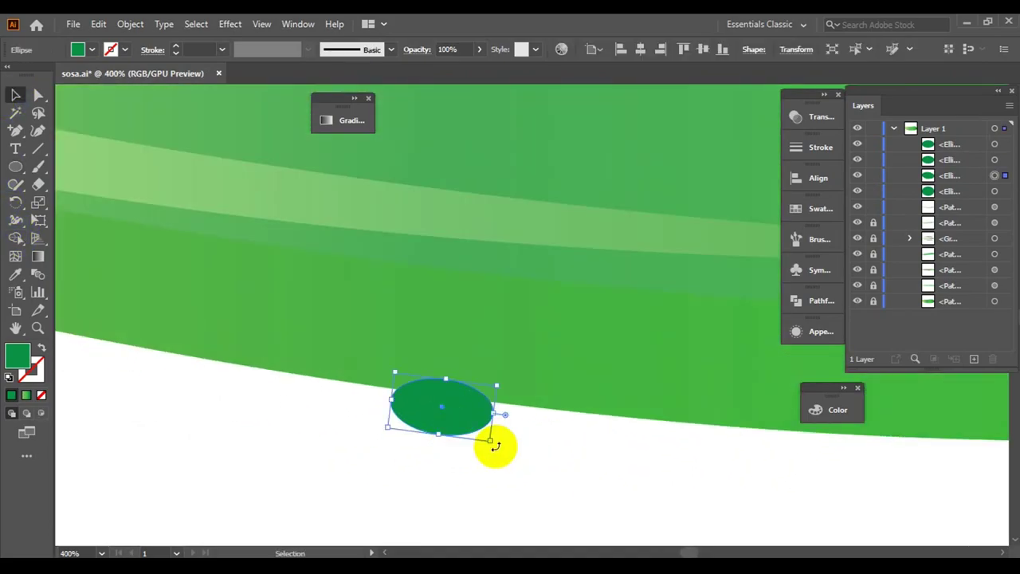
pyautogui.click(499, 459)
pyautogui.scroll(-3, 498, 459)
pyautogui.scroll(3, 592, 400)
pyautogui.moveTo(558, 395); pyautogui.dragTo(533, 403)
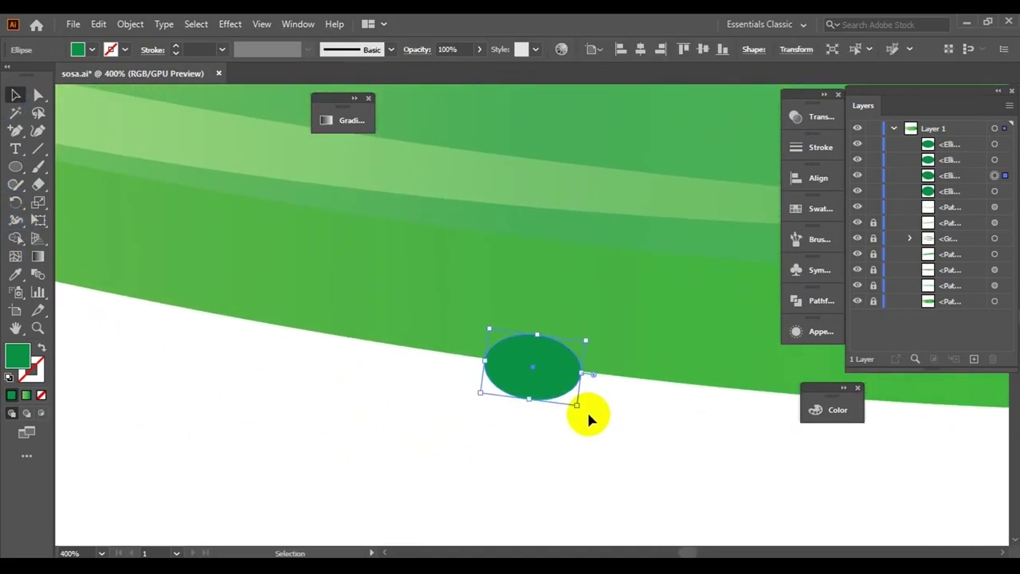
pyautogui.scroll(-3, 587, 414)
pyautogui.scroll(3, 577, 409)
# - Tilt that bump to follow the edge's slope and resize it
pyautogui.moveTo(455, 467); pyautogui.dragTo(494, 483)
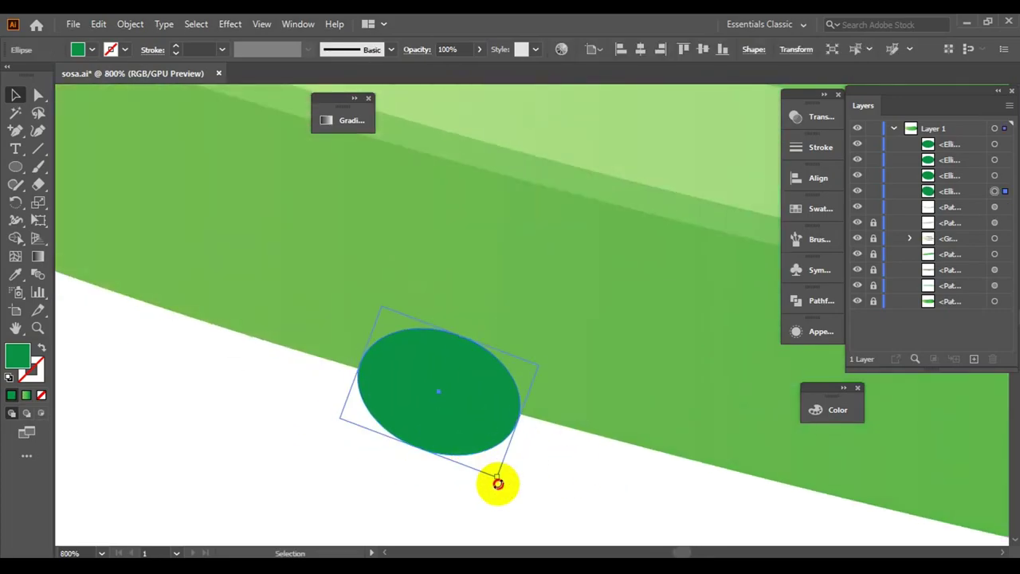
pyautogui.scroll(-3, 459, 388)
pyautogui.scroll(3, 461, 414)
pyautogui.moveTo(470, 407); pyautogui.dragTo(487, 391)
pyautogui.scroll(-2, 558, 446)
pyautogui.click(608, 487)
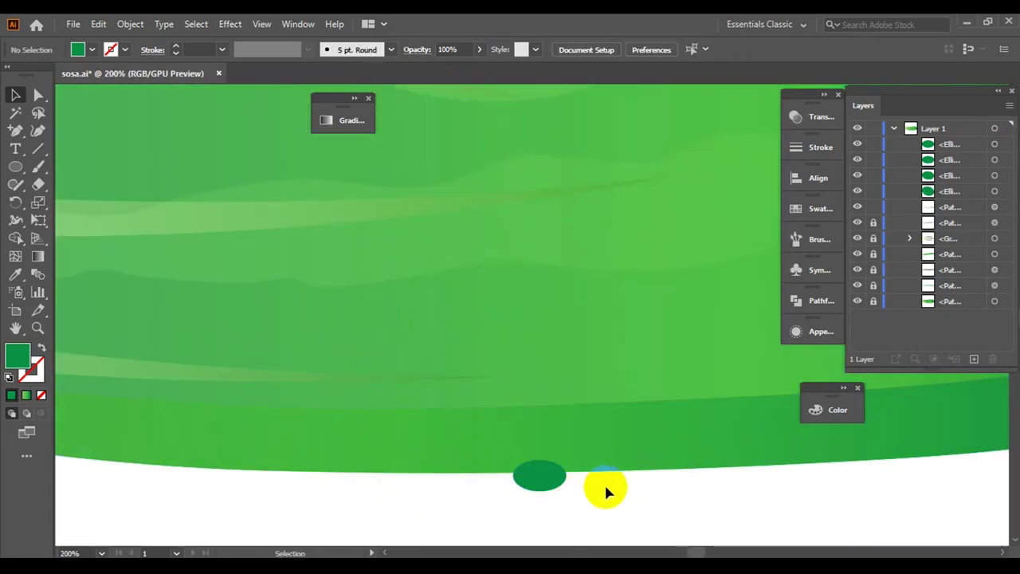
pyautogui.scroll(2, 653, 478)
pyautogui.scroll(-2, 696, 467)
pyautogui.scroll(3, 484, 455)
# - Rotate another bump to match the curve of the bottom edge
pyautogui.click(526, 398)
pyautogui.moveTo(551, 426); pyautogui.dragTo(552, 384)
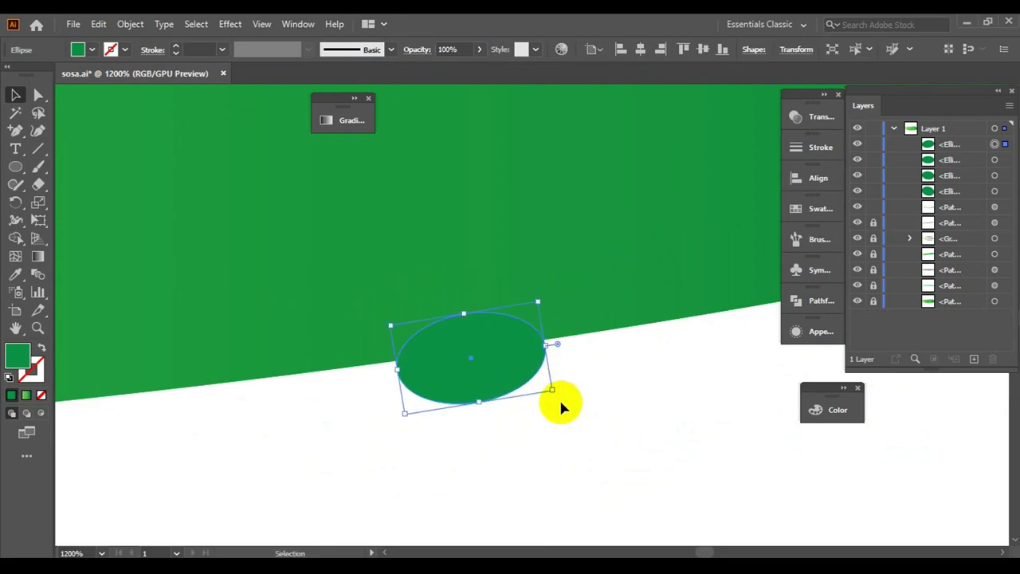
pyautogui.moveTo(622, 387); pyautogui.dragTo(589, 393)
pyautogui.scroll(-5, 606, 407)
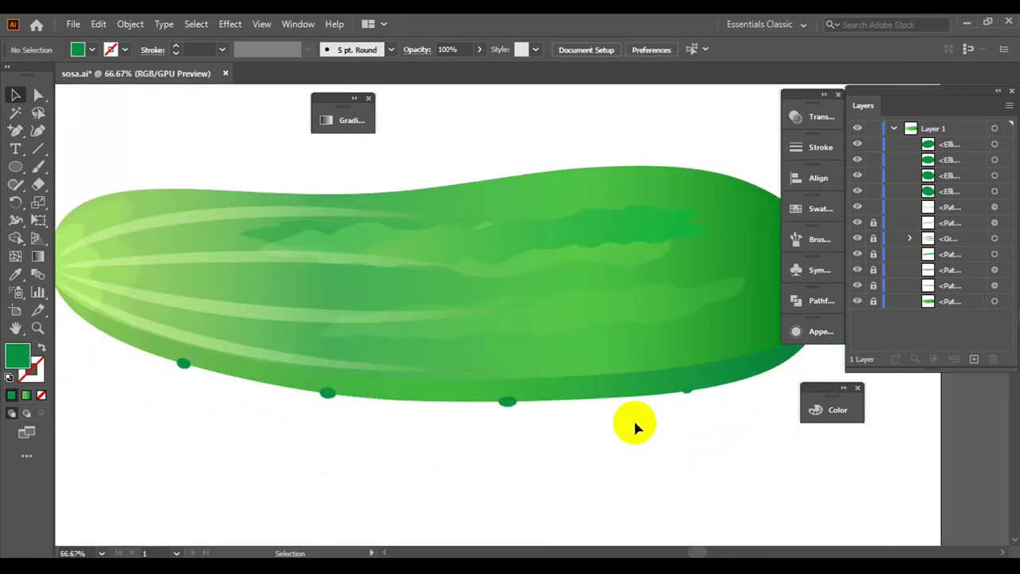
# - Unite the bumps with the underside band in Pathfinder
pyautogui.moveTo(633, 423); pyautogui.dragTo(240, 346)
pyautogui.click(821, 301)
pyautogui.click(617, 337)
# - Set the underside band's opacity to 100% after trying lower values
pyautogui.hscroll(1, 597, 399)
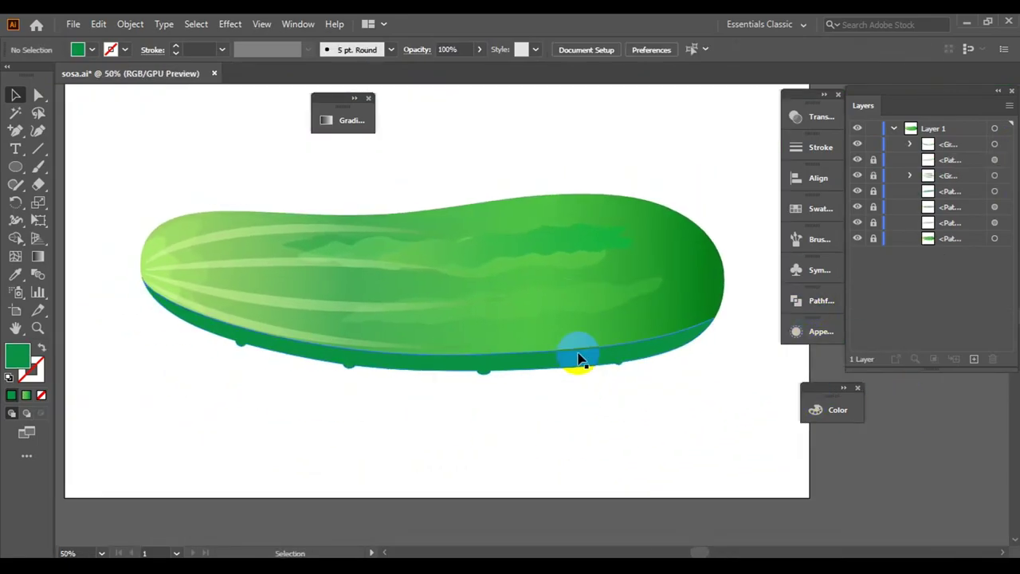
pyautogui.click(479, 49)
pyautogui.moveTo(479, 68); pyautogui.dragTo(442, 67)
pyautogui.click(473, 371)
pyautogui.click(451, 68)
pyautogui.scroll(3, 458, 355)
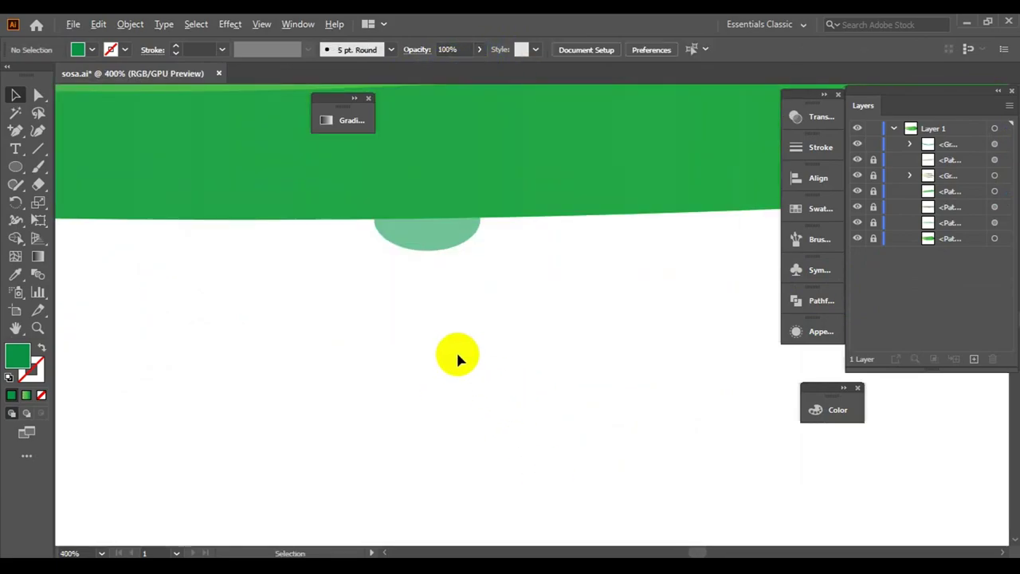
pyautogui.scroll(-2, 540, 368)
pyautogui.scroll(-2, 540, 368)
pyautogui.click(479, 49)
pyautogui.moveTo(454, 66); pyautogui.dragTo(490, 66)
pyautogui.hscroll(2, 567, 177)
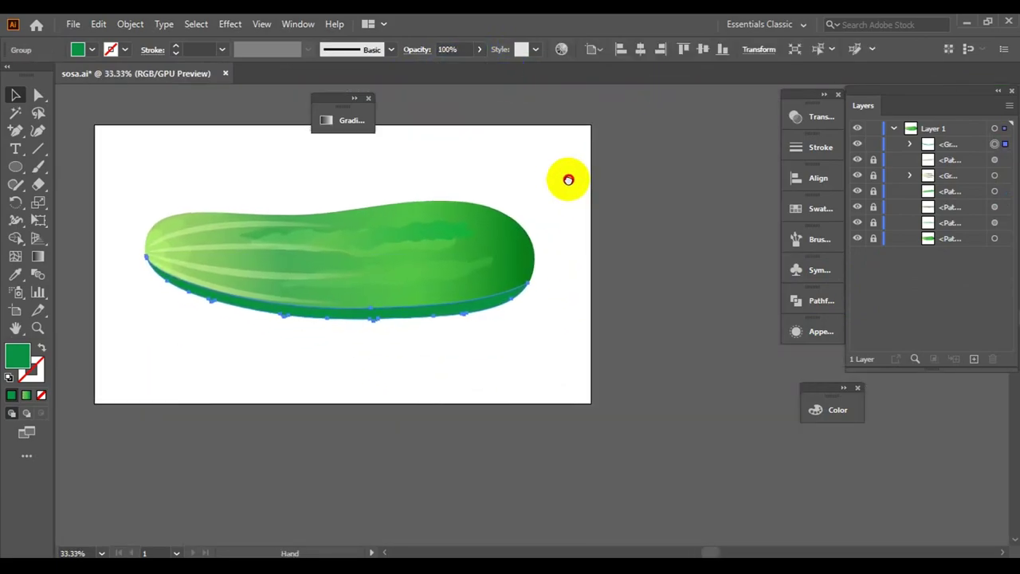
# - Darken the right gradient stop of the underside band to a deeper green
pyautogui.hotkey('ctrl', 'F9')
pyautogui.click(539, 324)
pyautogui.scroll(3, 539, 323)
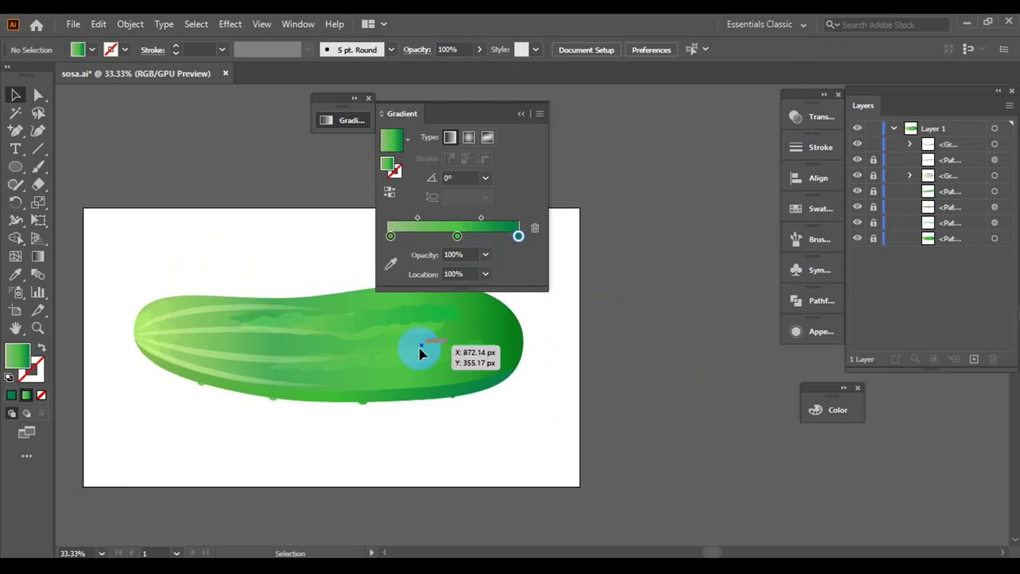
pyautogui.click(422, 345)
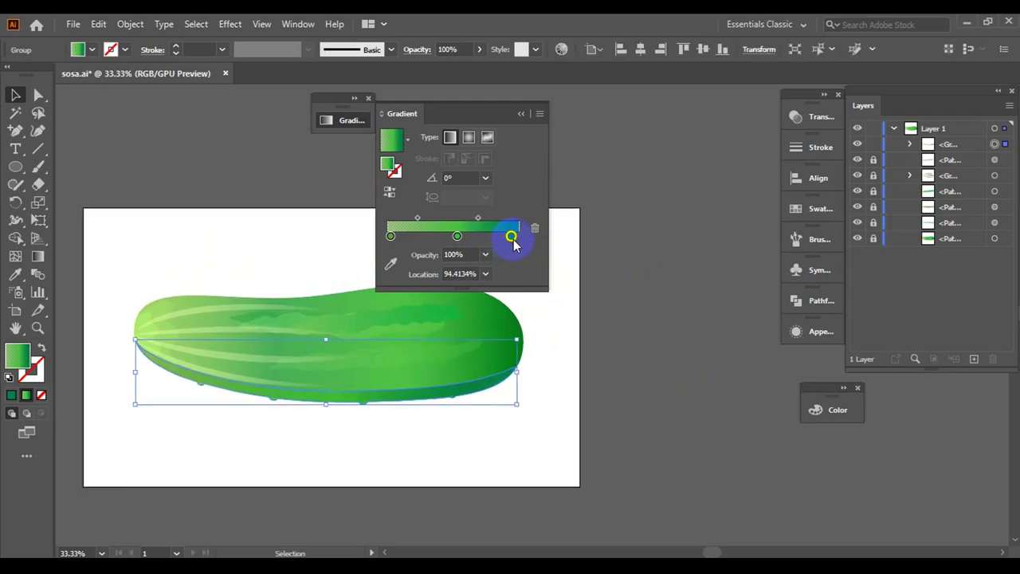
pyautogui.doubleClick(511, 236)
pyautogui.moveTo(732, 460); pyautogui.dragTo(726, 456)
pyautogui.click(689, 295)
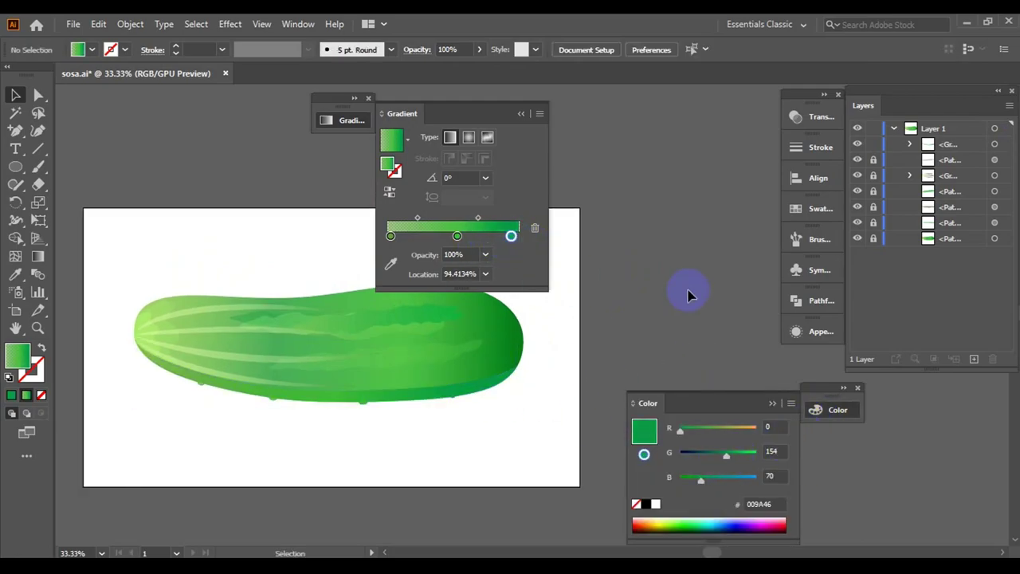
# - Make the middle and left stops 100% opaque and brighten the left to 67D949
pyautogui.click(330, 401)
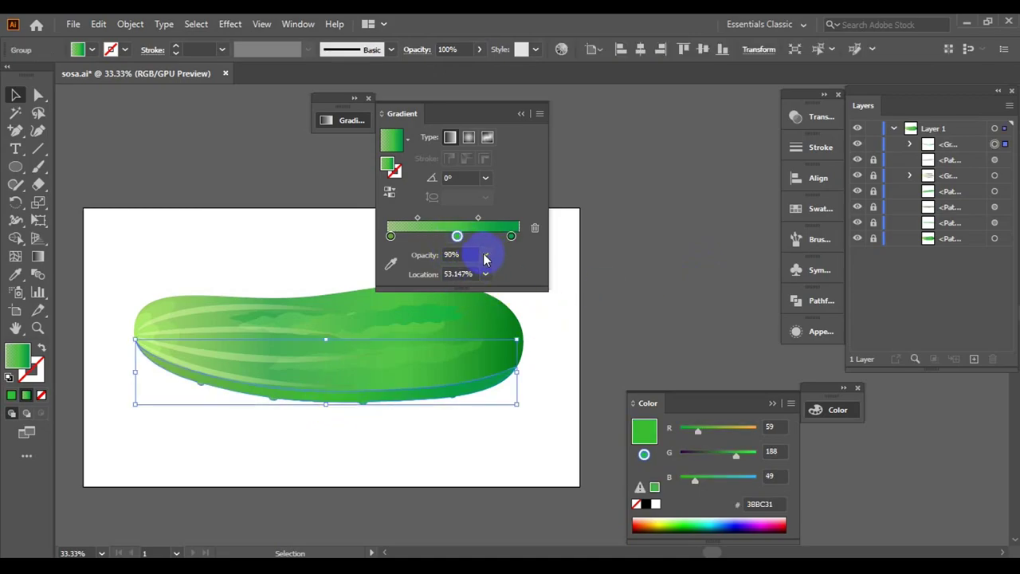
pyautogui.click(485, 255)
pyautogui.click(497, 324)
pyautogui.click(656, 285)
pyautogui.click(486, 255)
pyautogui.click(494, 275)
pyautogui.click(485, 254)
pyautogui.click(502, 438)
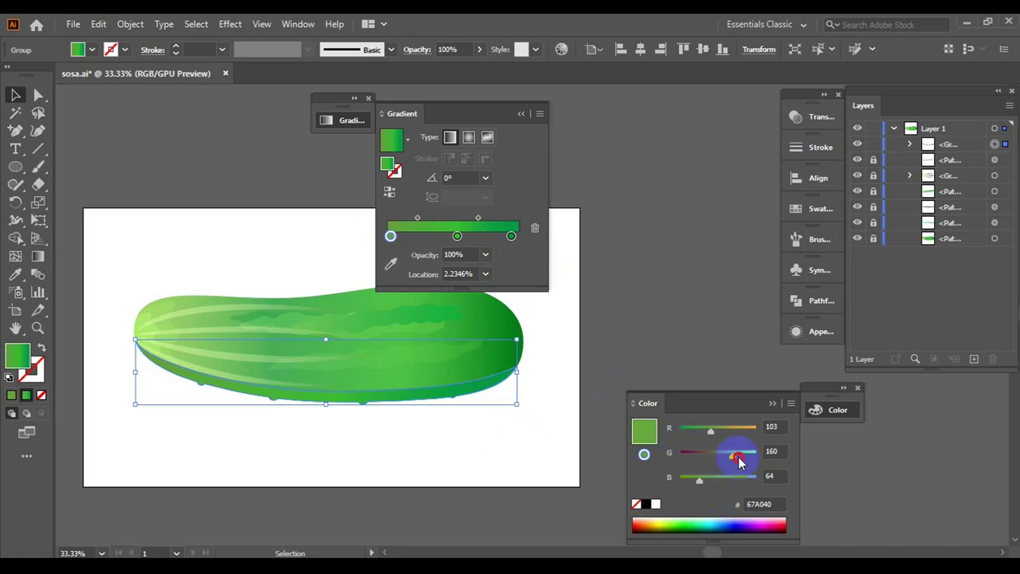
pyautogui.moveTo(709, 486); pyautogui.dragTo(727, 484)
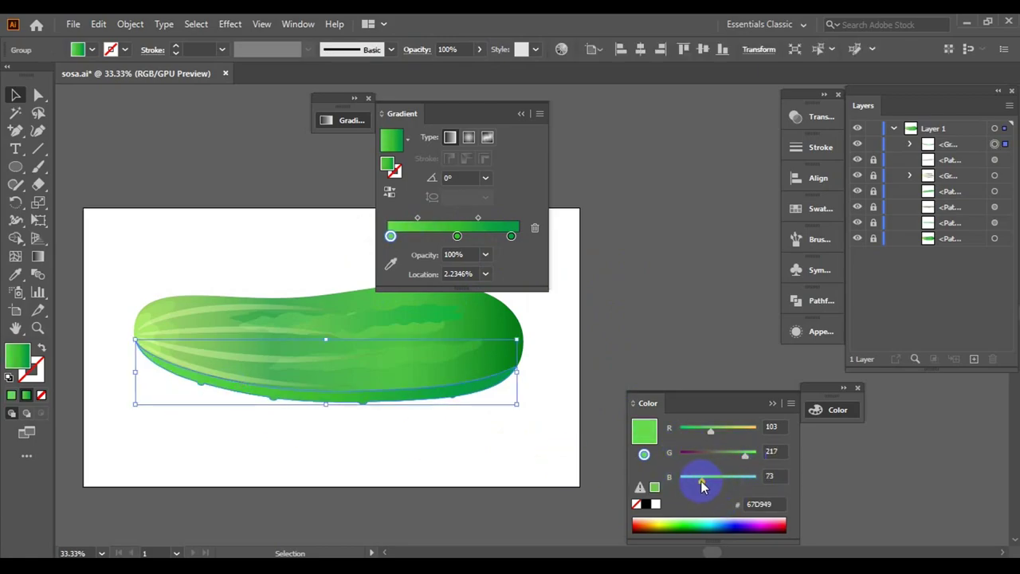
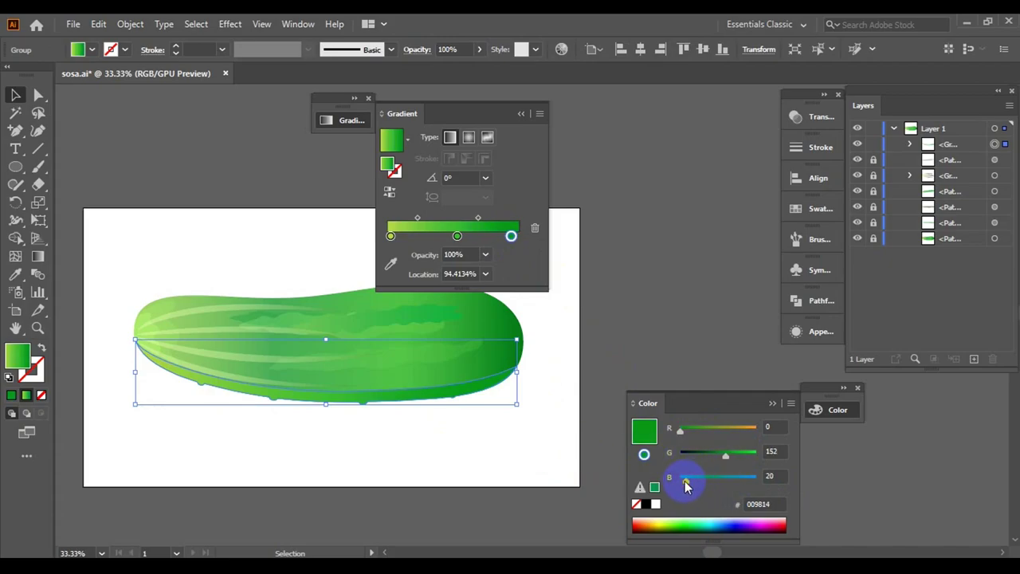
# - Make the right gradient stop medium green RGB 49, 152, 58 (31983A), then deselect
pyautogui.moveTo(696, 438); pyautogui.dragTo(694, 431)
pyautogui.moveTo(680, 480); pyautogui.dragTo(696, 480)
pyautogui.click(535, 451)
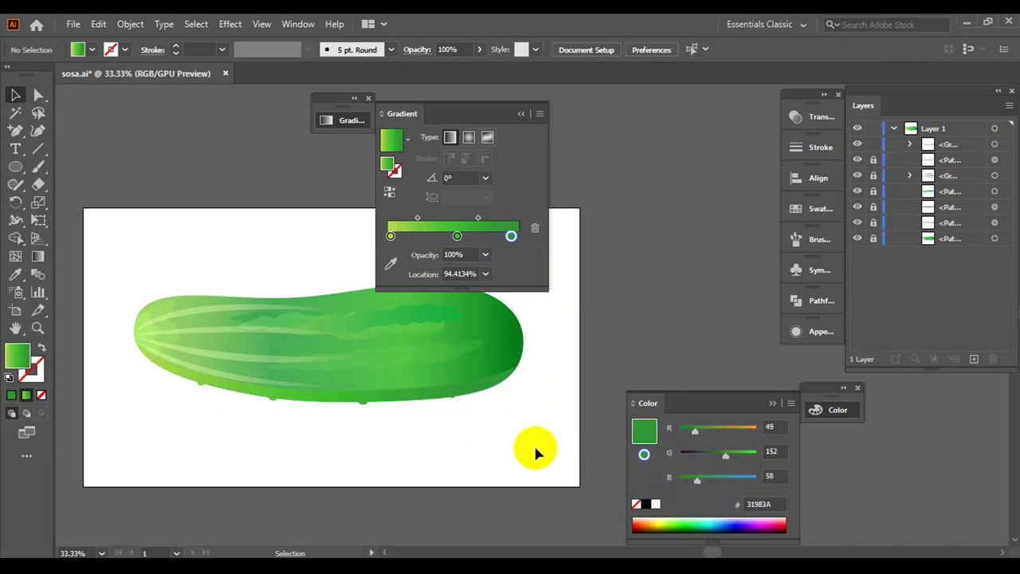
pyautogui.scroll(1, 433, 401)
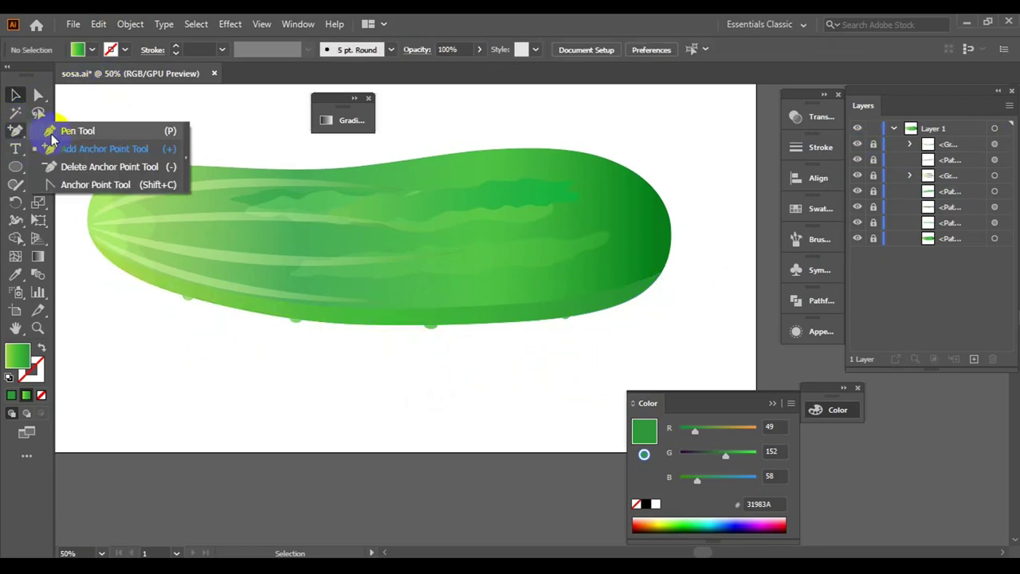
# - Start a Pen path at the cucumber's left end, undoing the misplaced anchors
pyautogui.moveTo(38, 130); pyautogui.dragTo(68, 131)
pyautogui.scroll(3, 96, 261)
pyautogui.scroll(2, 86, 162)
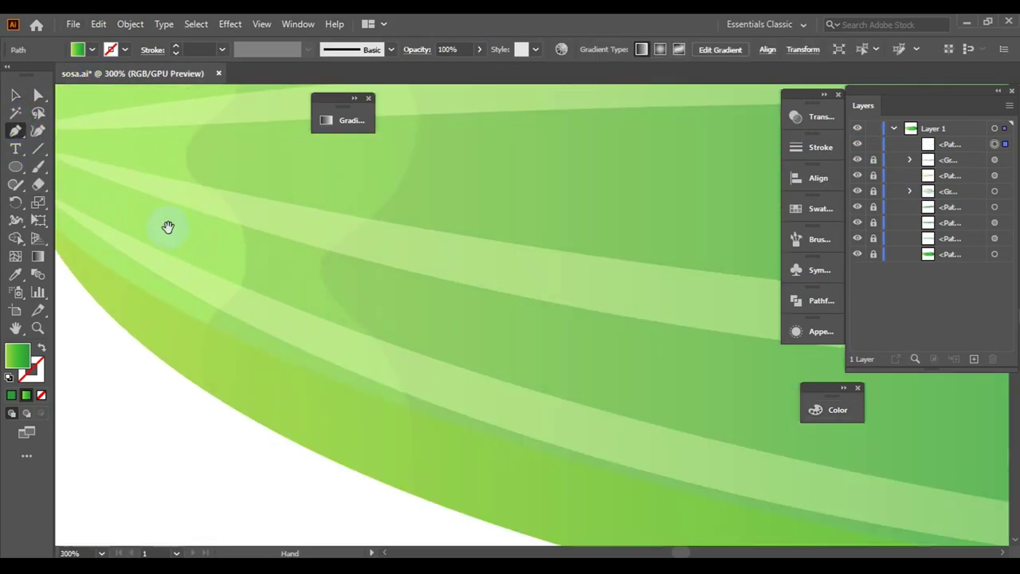
pyautogui.click(119, 141)
pyautogui.click(209, 213)
pyautogui.click(283, 249)
pyautogui.click(414, 296)
pyautogui.click(463, 287)
pyautogui.hotkey('ctrl', 'z')
pyautogui.hotkey('ctrl', 'z')
pyautogui.hotkey('ctrl', 'z')
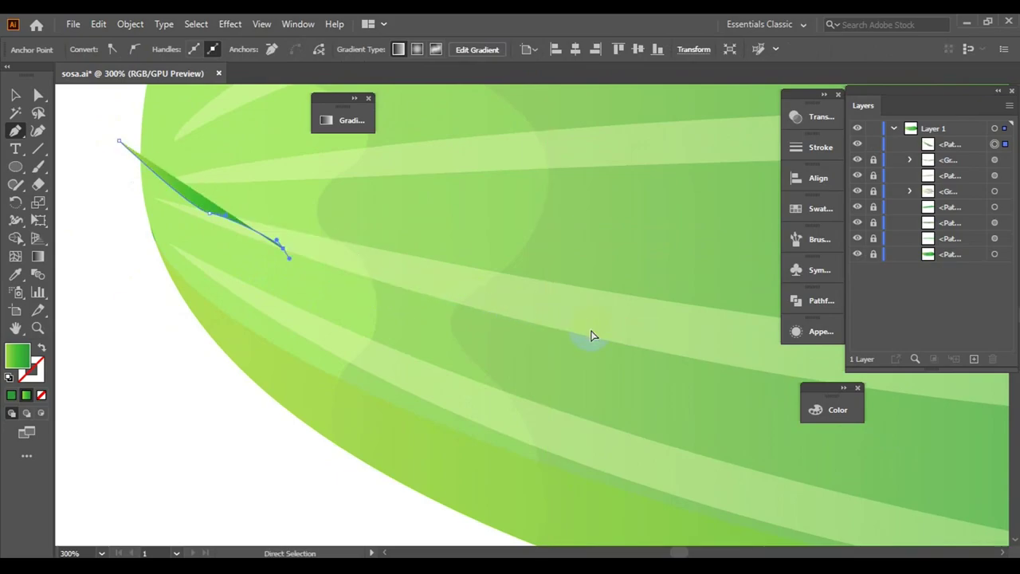
pyautogui.hotkey('ctrl', 'z')
pyautogui.hotkey('ctrl', 'z')
# - Trace the wavy line with curved anchors along the cucumber's middle
pyautogui.moveTo(247, 249); pyautogui.dragTo(269, 269)
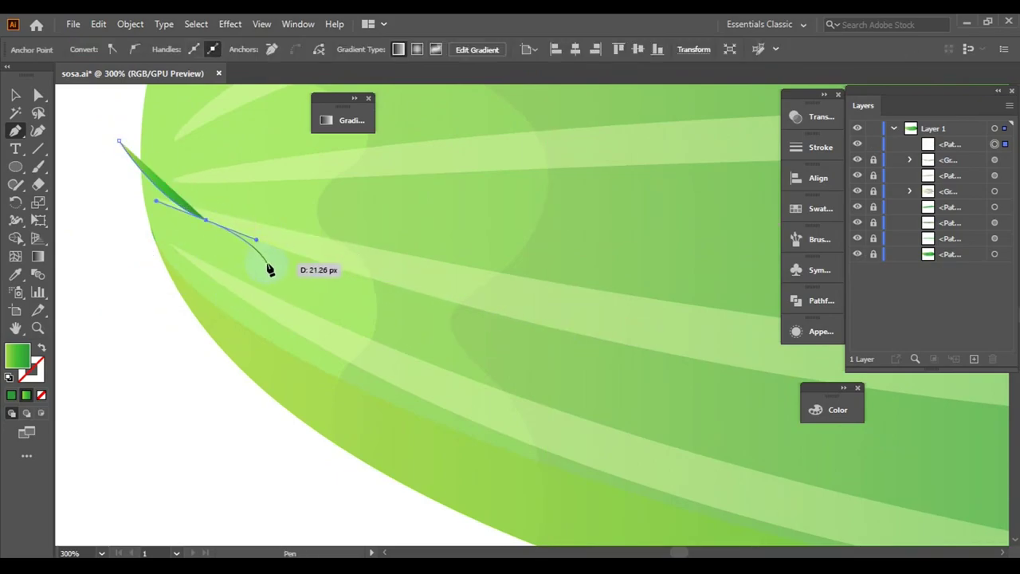
pyautogui.click(633, 382)
pyautogui.scroll(-2, 365, 334)
pyautogui.hscroll(5, 365, 335)
pyautogui.hscroll(1, 373, 349)
pyautogui.scroll(-2, 373, 349)
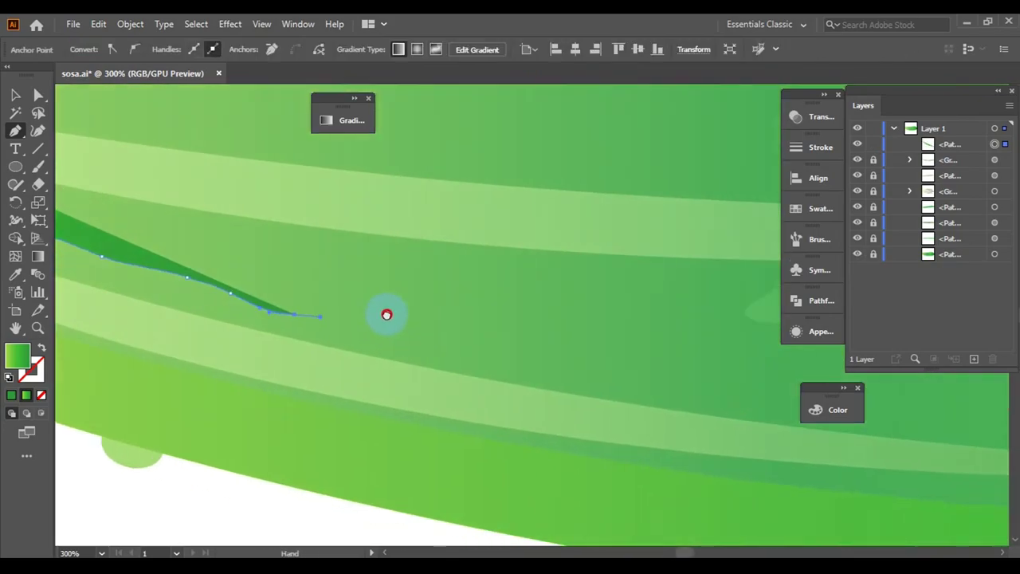
pyautogui.click(452, 323)
pyautogui.click(513, 325)
pyautogui.moveTo(581, 330); pyautogui.dragTo(278, 343)
# - Continue the wavy line rightward with more curved anchors
pyautogui.scroll(1, 277, 342)
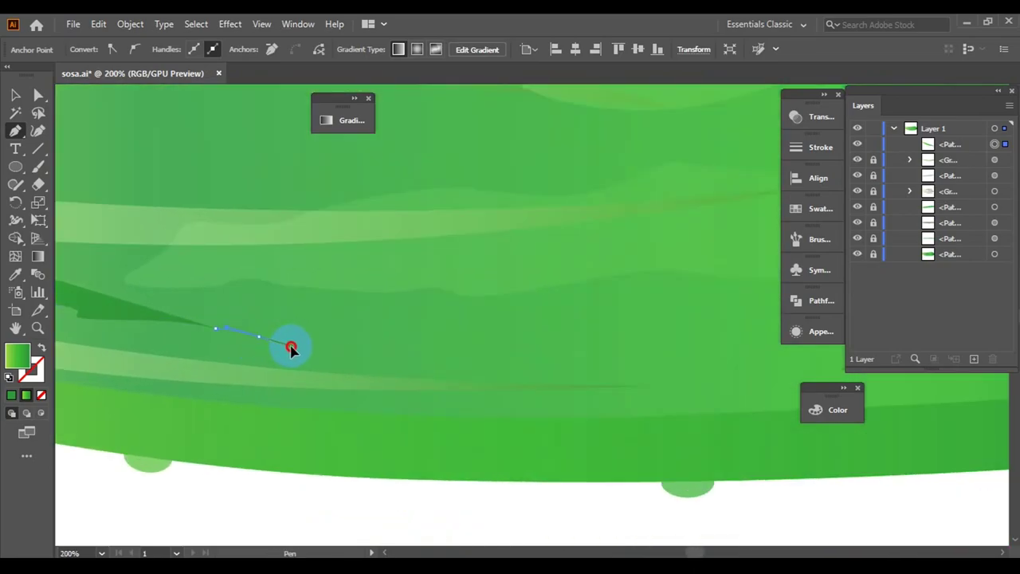
pyautogui.click(421, 356)
pyautogui.click(502, 356)
pyautogui.click(567, 370)
pyautogui.click(613, 354)
pyautogui.moveTo(649, 358); pyautogui.dragTo(299, 369)
pyautogui.click(378, 363)
pyautogui.click(434, 358)
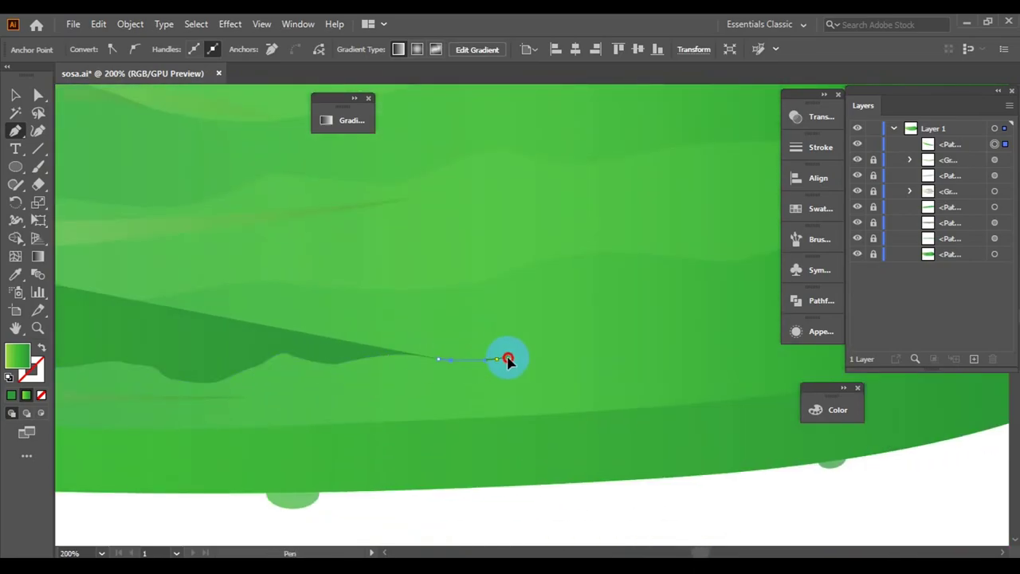
pyautogui.moveTo(508, 357); pyautogui.dragTo(332, 369)
# - Curve the wavy line toward and around the cucumber's right end
pyautogui.click(432, 346)
pyautogui.click(510, 338)
pyautogui.moveTo(560, 314); pyautogui.dragTo(331, 407)
pyautogui.click(365, 403)
pyautogui.click(408, 400)
pyautogui.click(448, 385)
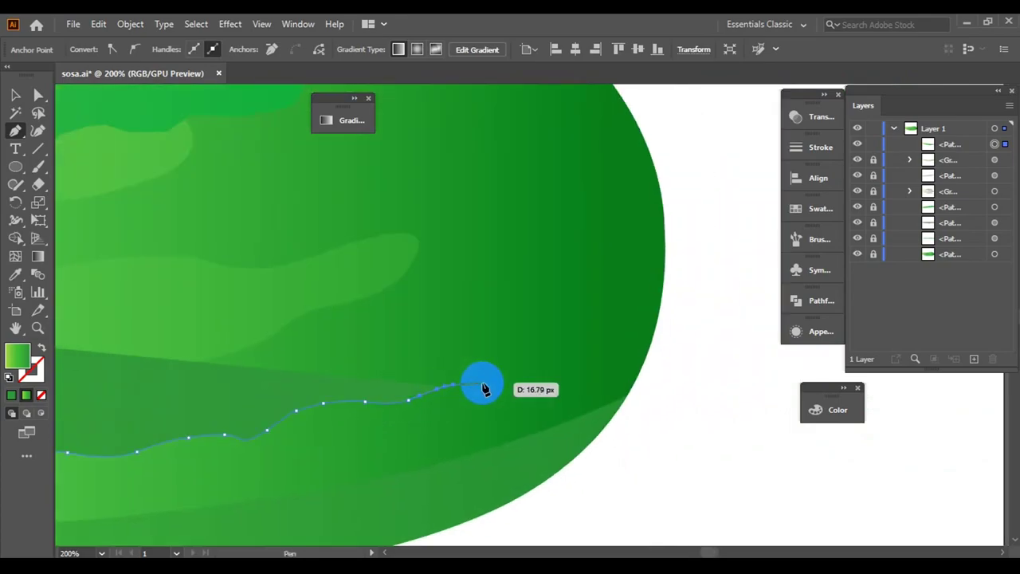
pyautogui.moveTo(576, 305); pyautogui.dragTo(543, 356)
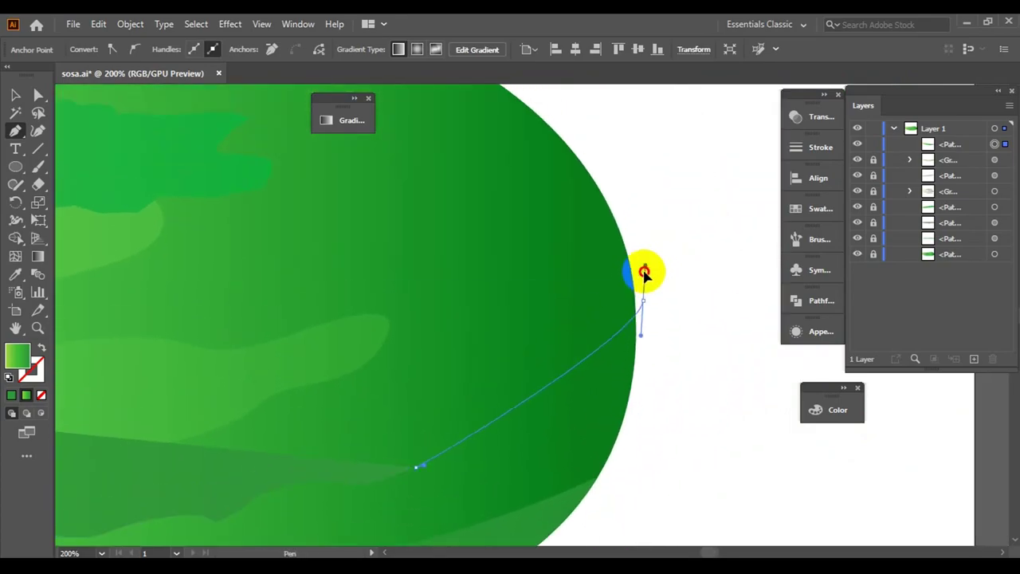
pyautogui.moveTo(641, 295); pyautogui.dragTo(642, 351)
# - Run the path below the cucumber's bottom and close it at its starting point
pyautogui.hotkey('ctrl', '-')
pyautogui.hotkey('ctrl', '-')
pyautogui.hotkey('ctrl', '-')
pyautogui.click(698, 411)
pyautogui.click(502, 458)
pyautogui.click(273, 452)
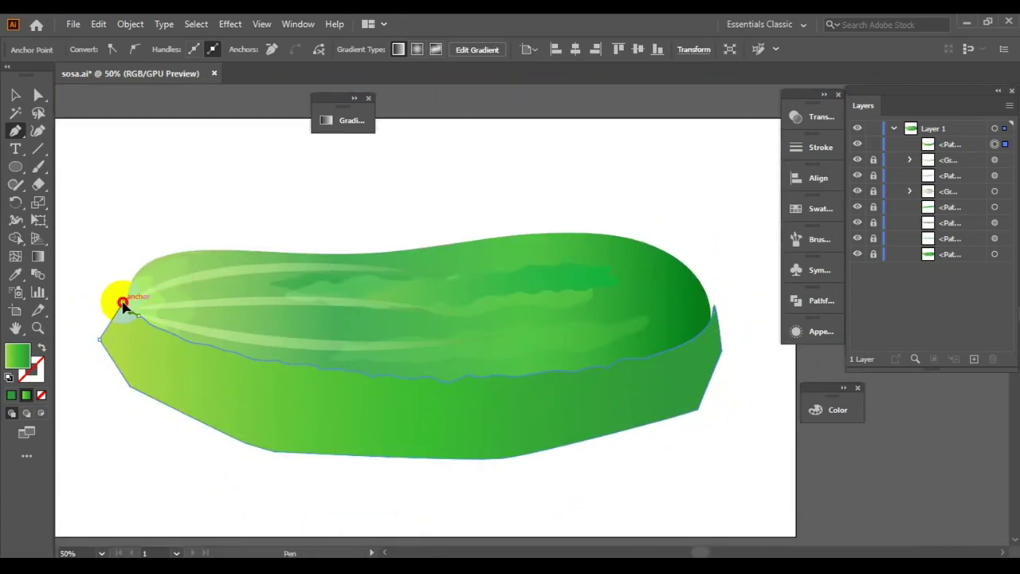
pyautogui.click(123, 303)
pyautogui.press('v')
# - Trim the new shape to the cucumber outline with Shape Builder, deleting the outside parts
pyautogui.click(656, 257)
pyautogui.click(16, 193)
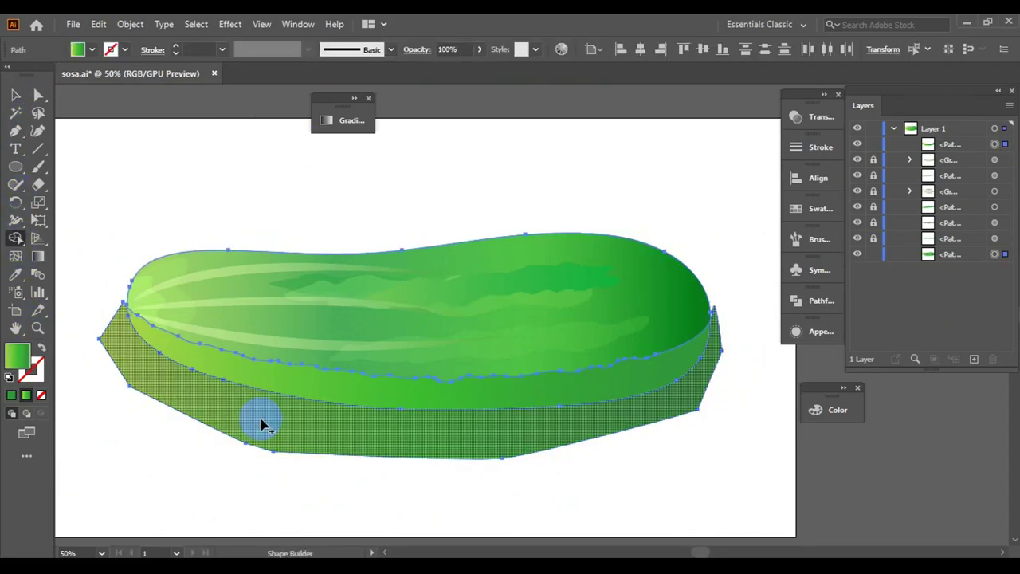
pyautogui.keyDown('alt'); pyautogui.click(260, 421); pyautogui.keyUp('alt')
pyautogui.press('v')
pyautogui.click(277, 182)
pyautogui.click(993, 129)
# - Move the new path below the cucumber group and lower its opacity to 24%
pyautogui.moveTo(948, 144); pyautogui.dragTo(952, 165)
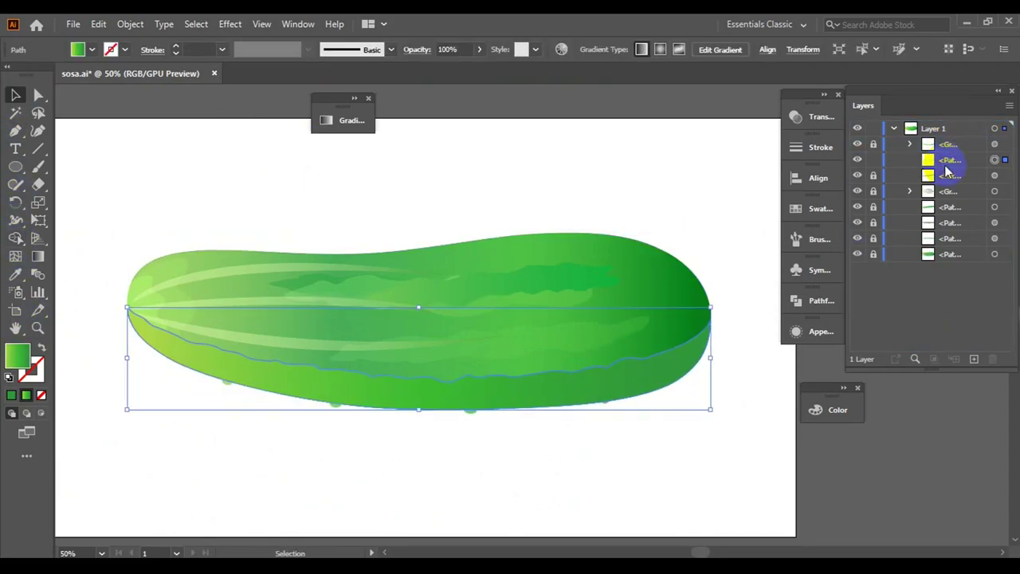
pyautogui.moveTo(529, 434); pyautogui.dragTo(536, 431)
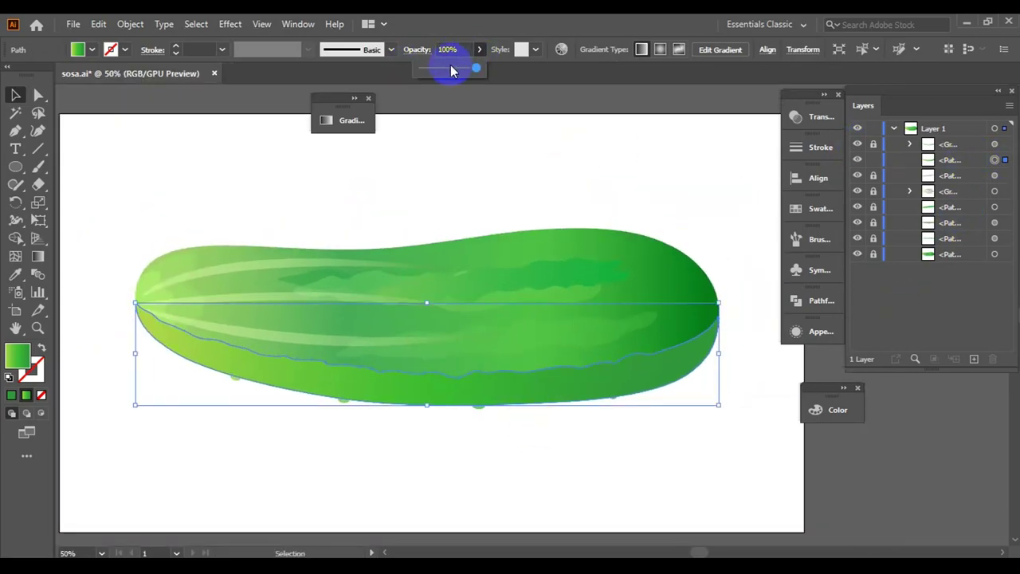
pyautogui.moveTo(450, 71); pyautogui.dragTo(433, 70)
pyautogui.click(682, 363)
# - Resize the shading shape to fit the cucumber's bottom, pulling its left edge to the end
pyautogui.moveTo(426, 303); pyautogui.dragTo(426, 294)
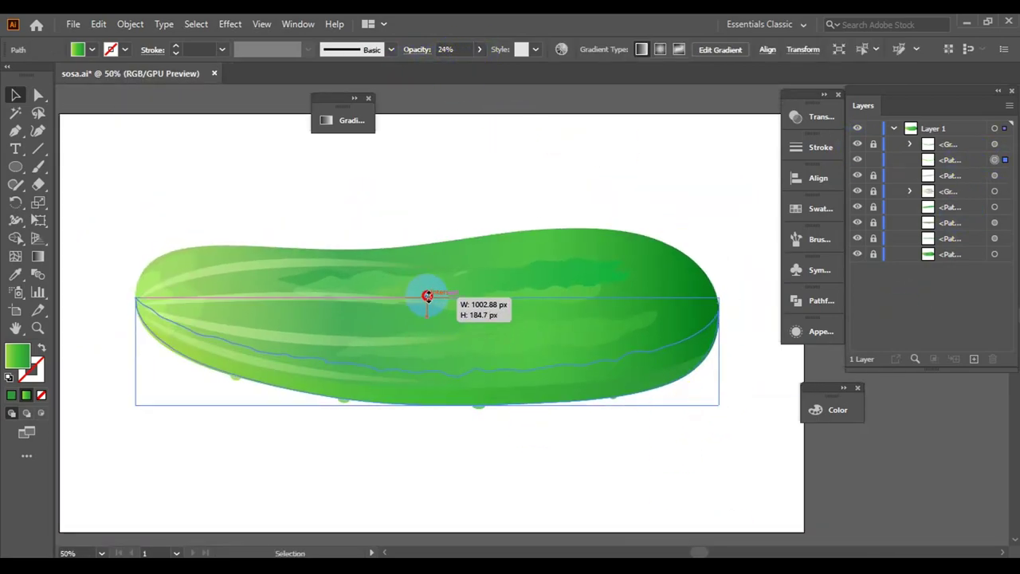
pyautogui.moveTo(134, 353); pyautogui.dragTo(130, 350)
pyautogui.moveTo(427, 405); pyautogui.dragTo(420, 412)
pyautogui.scroll(1, 707, 266)
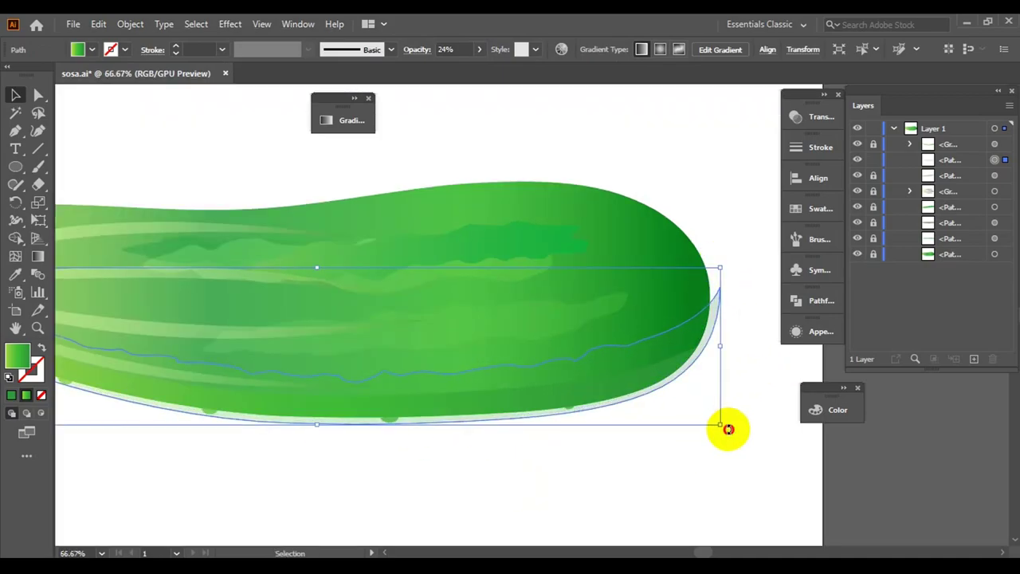
pyautogui.scroll(-1, 728, 429)
pyautogui.scroll(2, 449, 358)
pyautogui.moveTo(228, 354); pyautogui.dragTo(245, 354)
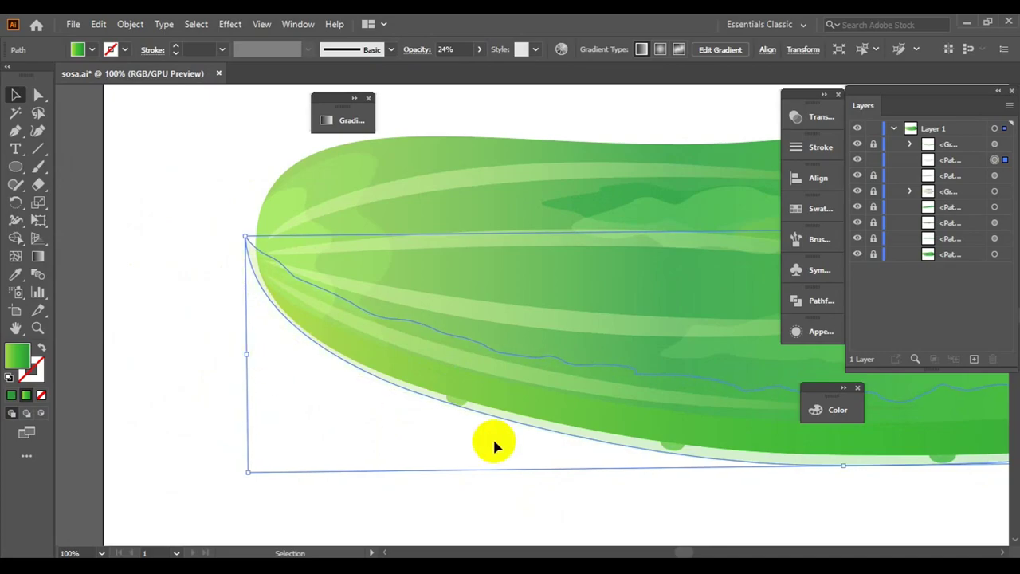
pyautogui.scroll(-1, 561, 453)
pyautogui.scroll(-2, 579, 454)
pyautogui.scroll(1, 701, 314)
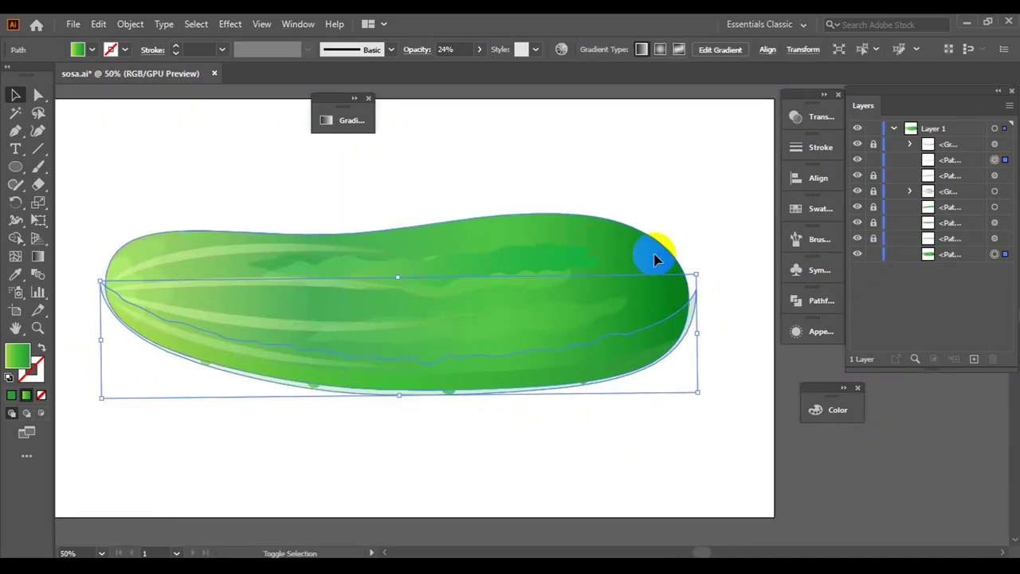
# - Lock the cucumber body group and set the shading shape back to 24% opacity
pyautogui.hotkey('ctrl', '2')
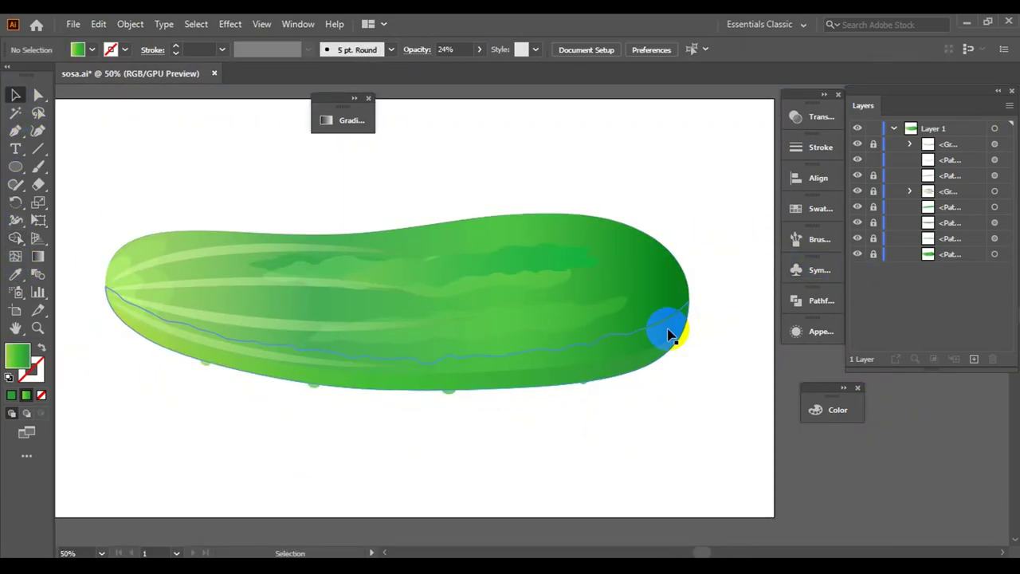
pyautogui.click(669, 333)
pyautogui.click(479, 50)
pyautogui.click(653, 343)
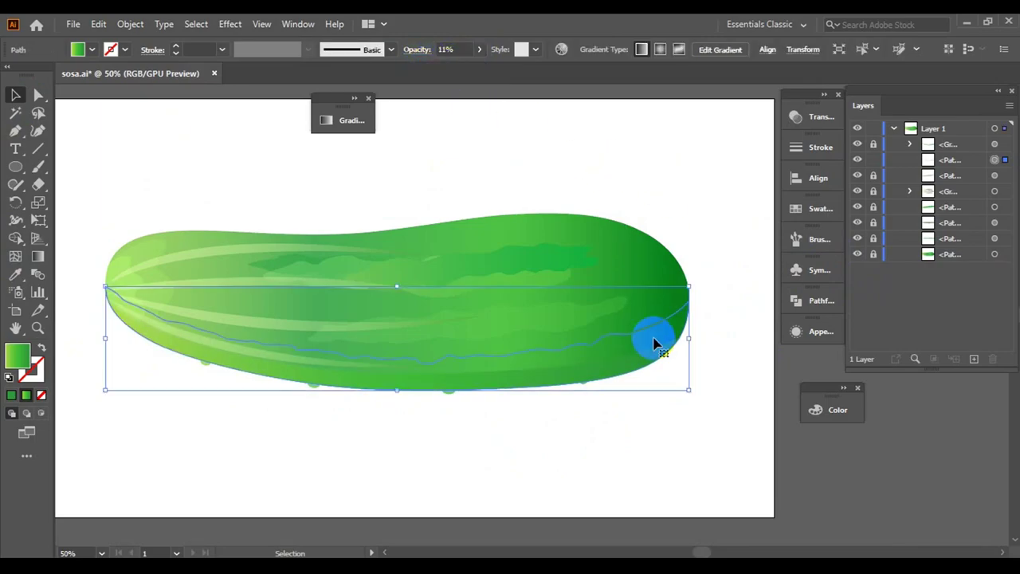
pyautogui.click(477, 386)
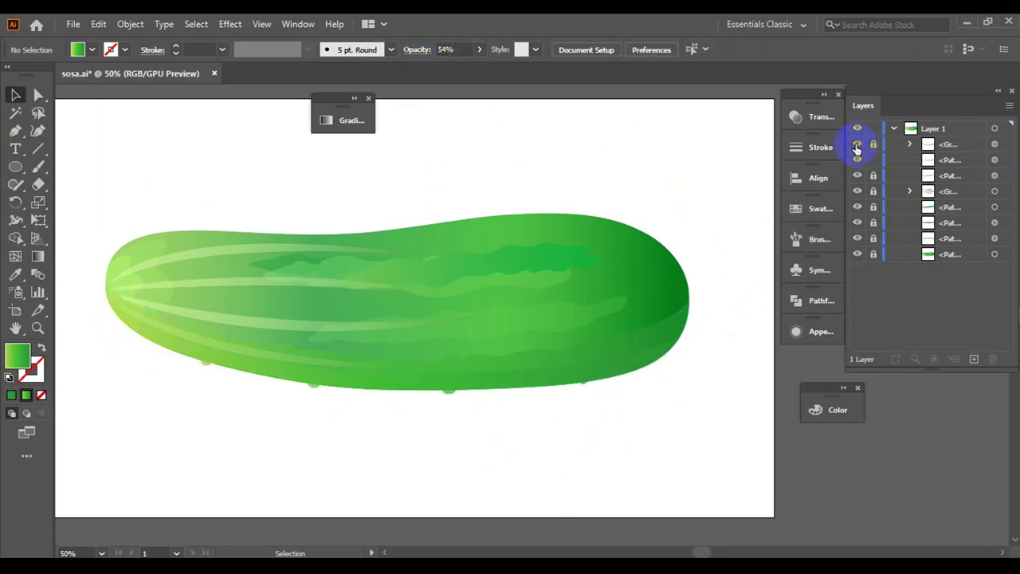
pyautogui.click(991, 150)
pyautogui.click(462, 63)
pyautogui.click(592, 341)
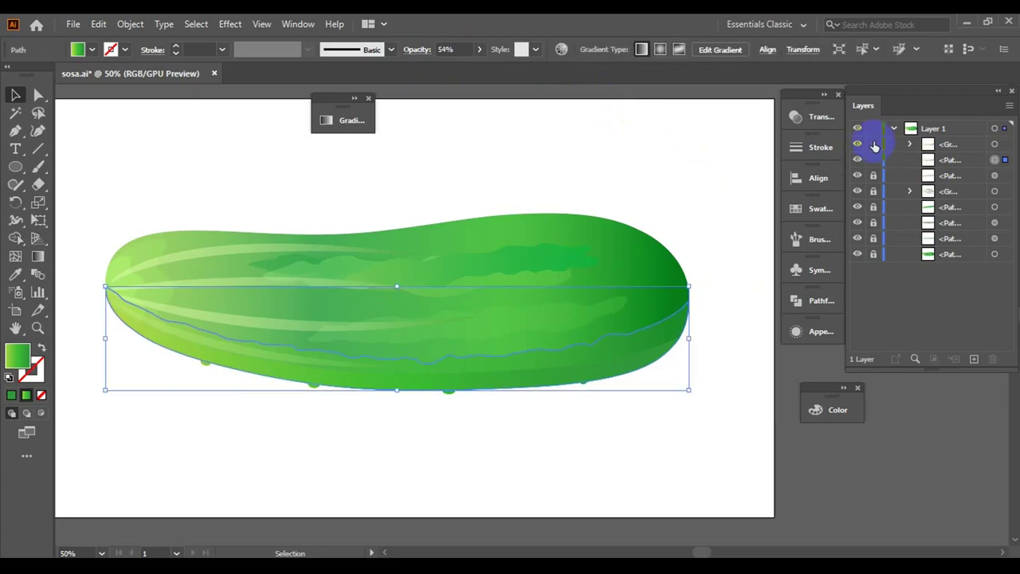
pyautogui.moveTo(447, 74); pyautogui.dragTo(435, 74)
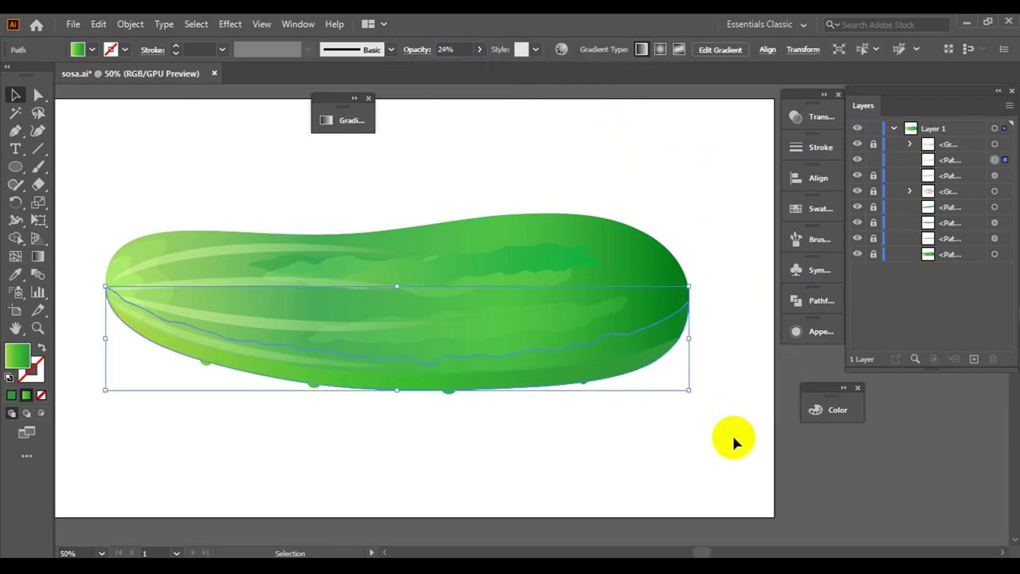
pyautogui.moveTo(732, 433); pyautogui.dragTo(695, 350)
# - Run the shading shape's gradient horizontally across the cucumber
pyautogui.click(355, 124)
pyautogui.moveTo(455, 113)
pyautogui.mouseDown()
pyautogui.moveTo(741, 194)
pyautogui.moveTo(697, 326)
pyautogui.mouseUp()
pyautogui.press('g')
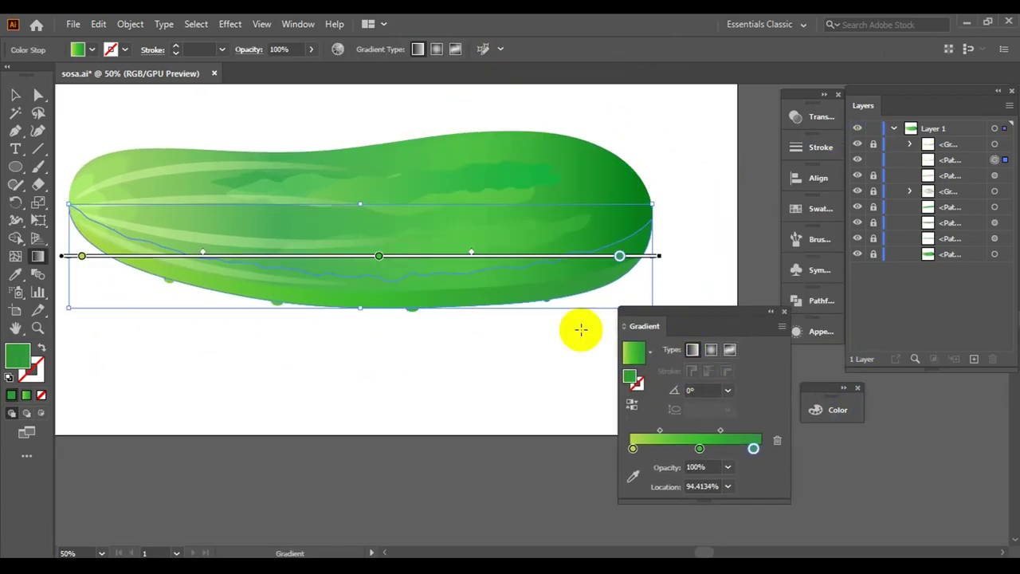
pyautogui.moveTo(381, 233)
pyautogui.mouseDown()
pyautogui.moveTo(375, 301)
pyautogui.moveTo(383, 254)
pyautogui.mouseUp()
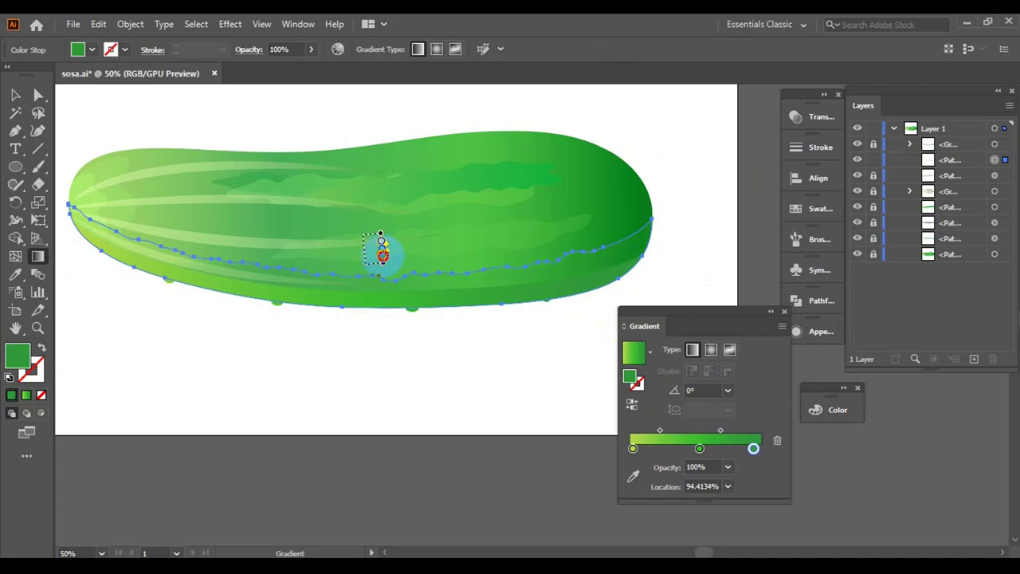
pyautogui.moveTo(84, 238)
pyautogui.mouseDown()
pyautogui.moveTo(401, 272)
pyautogui.moveTo(669, 236)
pyautogui.mouseUp()
pyautogui.click(16, 95)
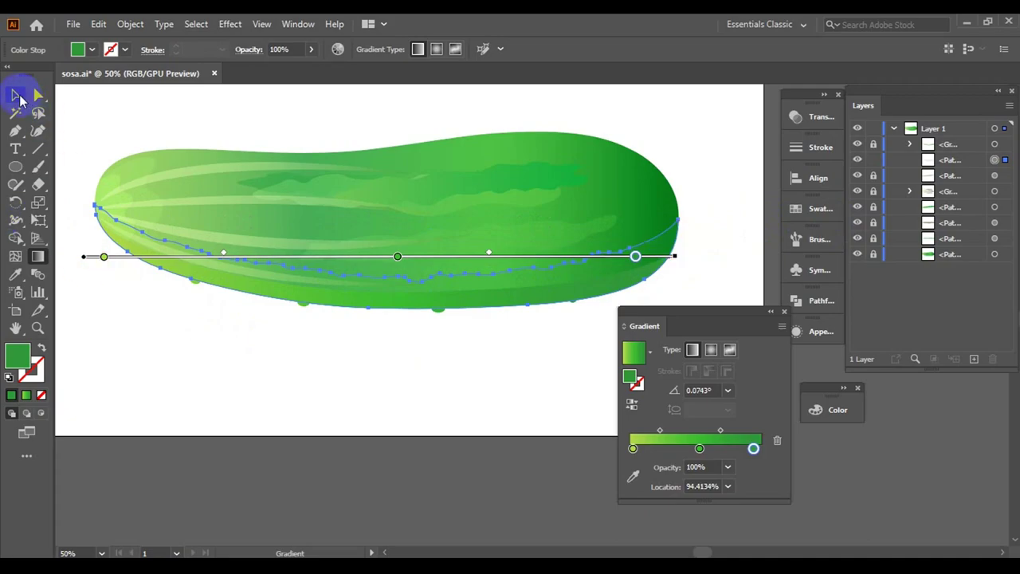
# - Adjust the end gradient stop's opacity and bring up the colour settings
pyautogui.click(728, 484)
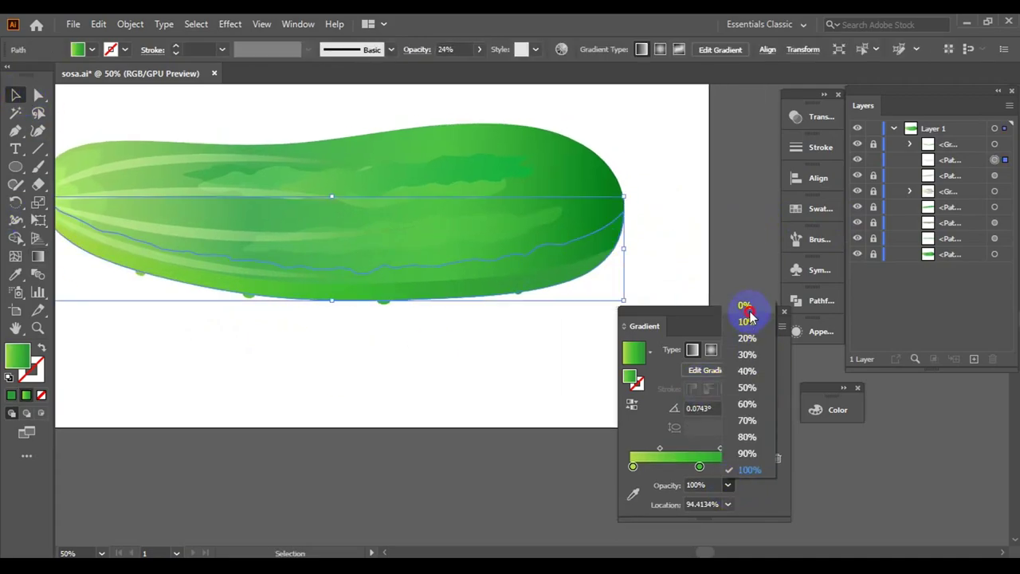
pyautogui.click(749, 317)
pyautogui.click(833, 409)
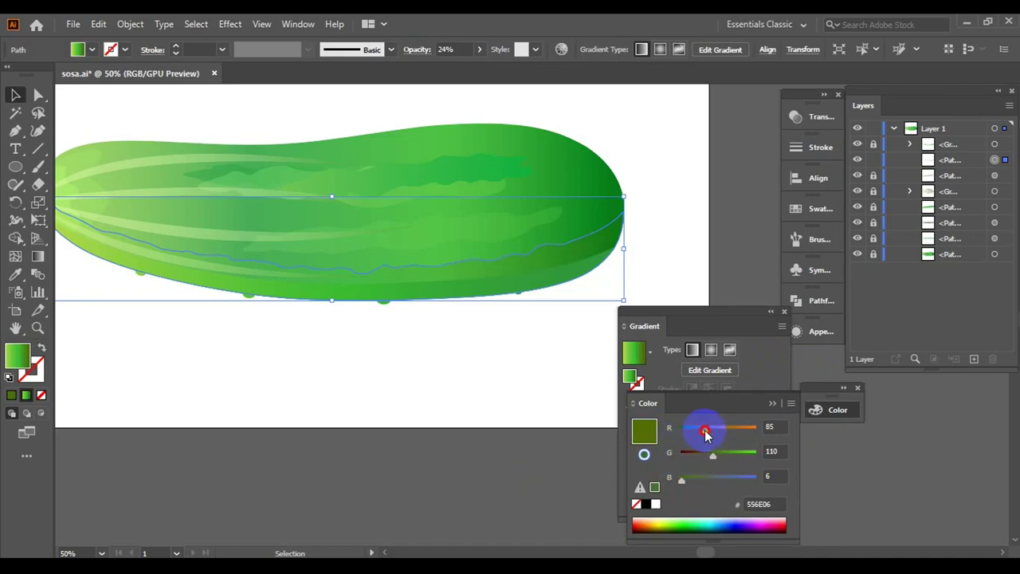
pyautogui.click(726, 315)
# - Raise the wavy shading shape's opacity to 54%
pyautogui.click(533, 463)
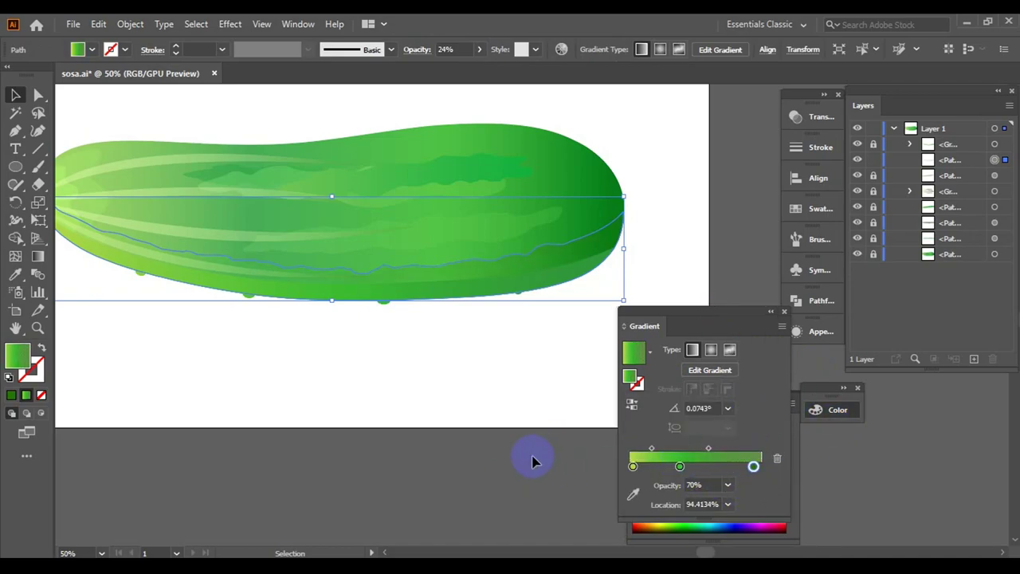
pyautogui.click(519, 278)
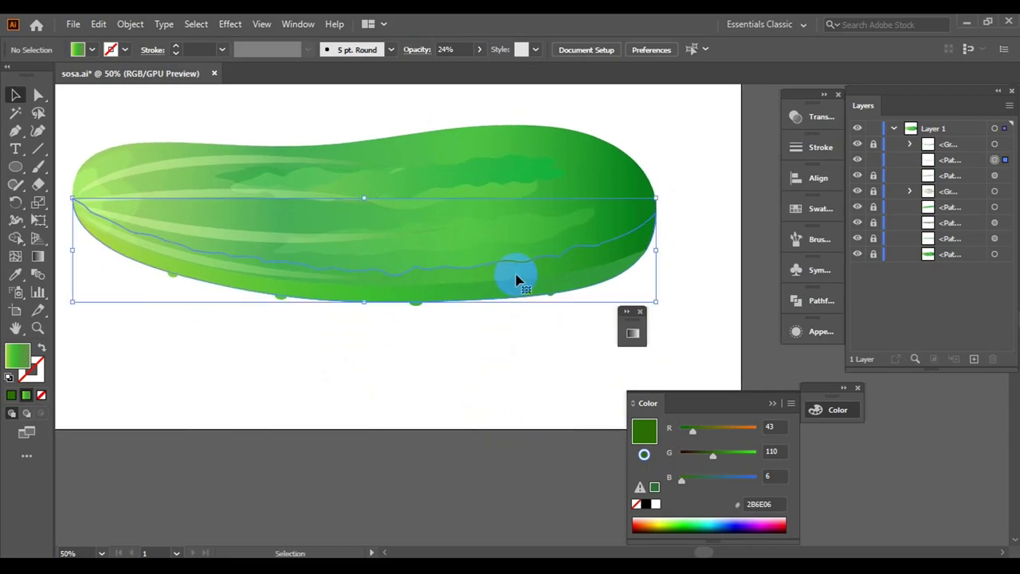
pyautogui.click(479, 50)
pyautogui.moveTo(443, 70); pyautogui.dragTo(462, 75)
pyautogui.moveTo(732, 284)
pyautogui.mouseDown()
pyautogui.moveTo(716, 242)
pyautogui.moveTo(701, 242)
pyautogui.mouseUp()
pyautogui.click(617, 241)
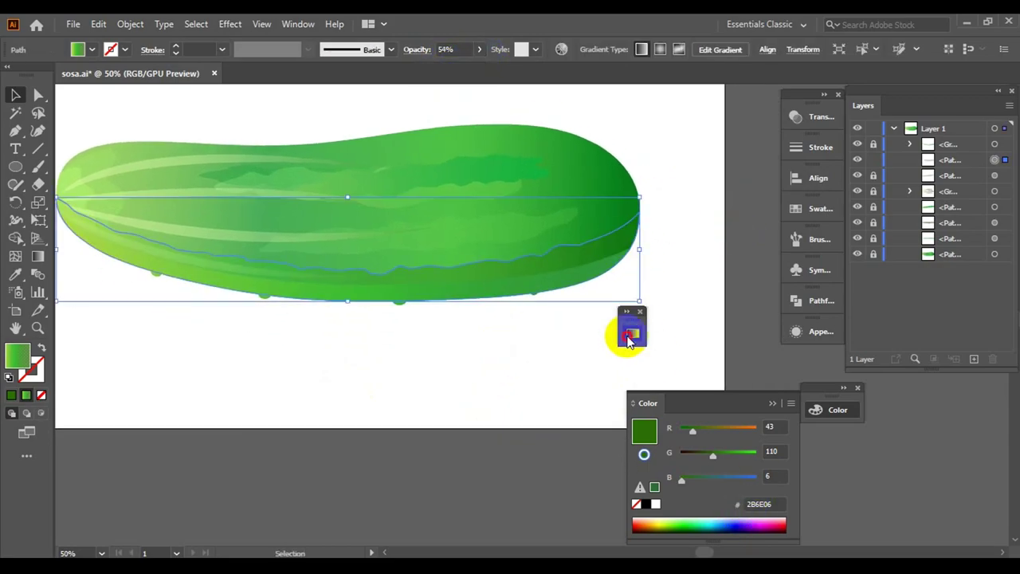
# - Select the gradient's right-end stop, shift the midpoint right, and make the stop opaque
pyautogui.click(632, 333)
pyautogui.click(544, 467)
pyautogui.click(586, 467)
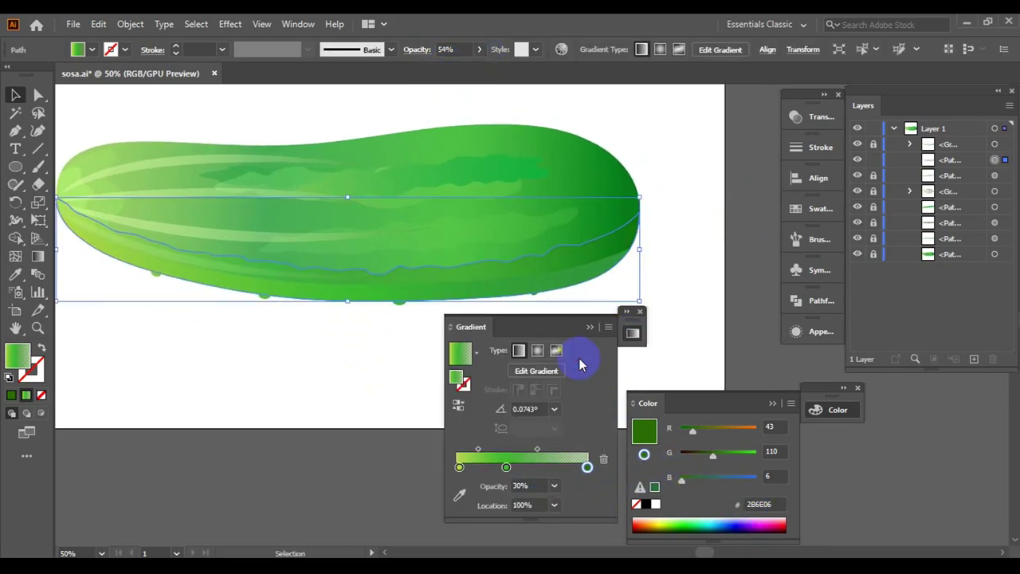
pyautogui.moveTo(538, 450); pyautogui.dragTo(577, 450)
pyautogui.click(584, 468)
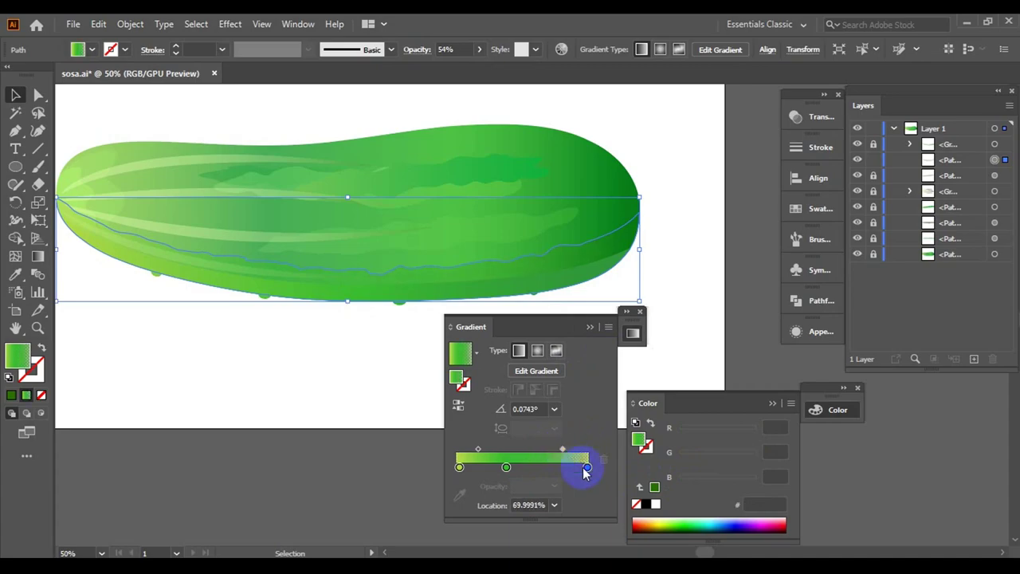
pyautogui.click(554, 485)
pyautogui.click(571, 470)
# - Set the end stop's colour to green 008206 at 50% opacity
pyautogui.moveTo(692, 430)
pyautogui.mouseDown()
pyautogui.moveTo(790, 434)
pyautogui.moveTo(711, 434)
pyautogui.mouseUp()
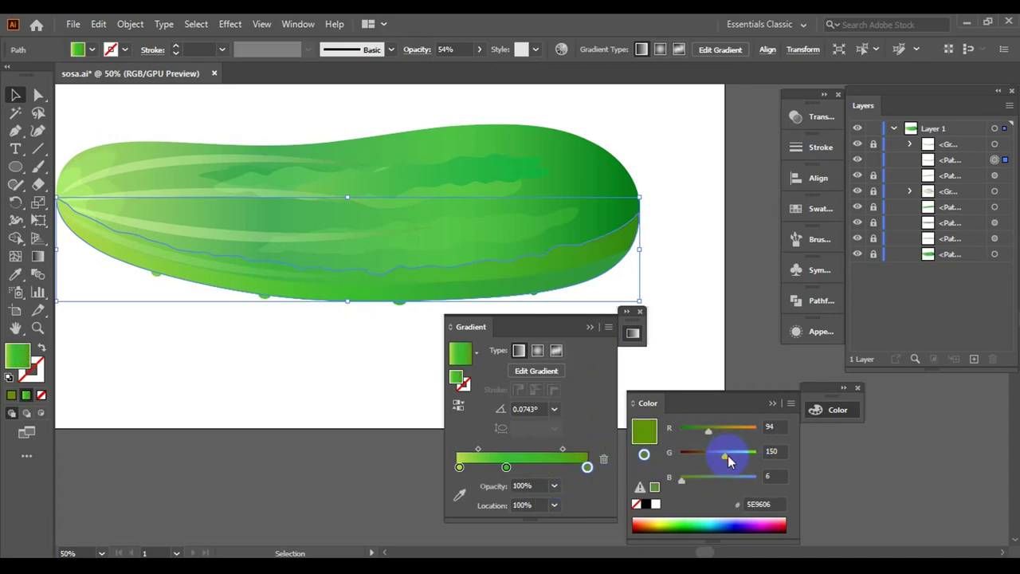
pyautogui.click(554, 486)
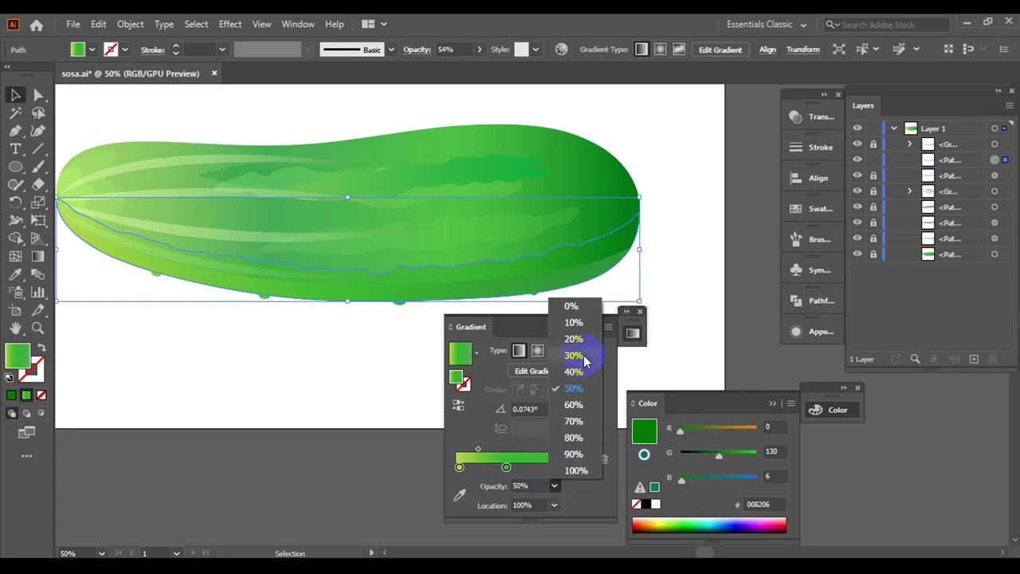
pyautogui.click(581, 346)
pyautogui.click(556, 486)
pyautogui.click(580, 394)
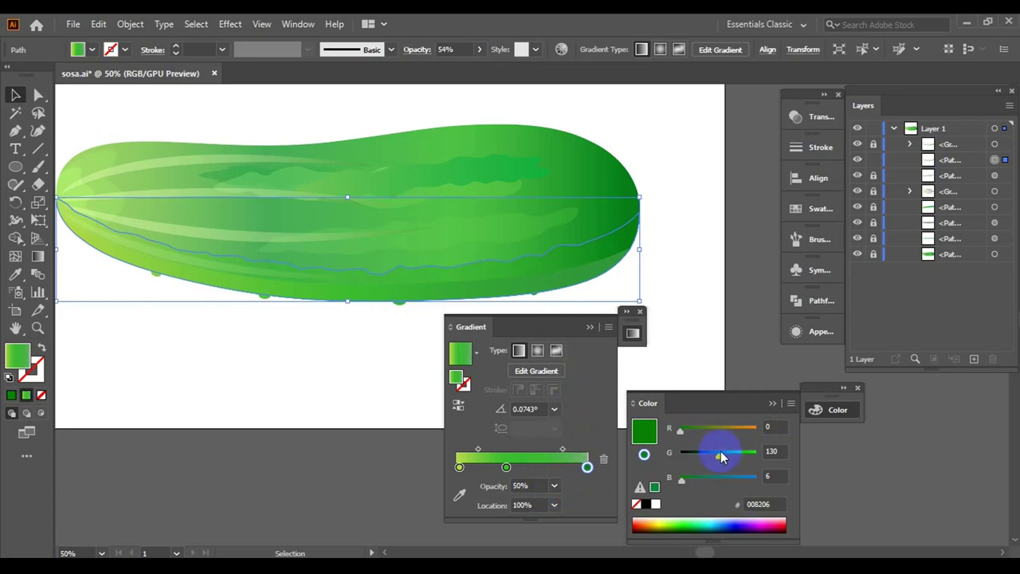
pyautogui.click(692, 274)
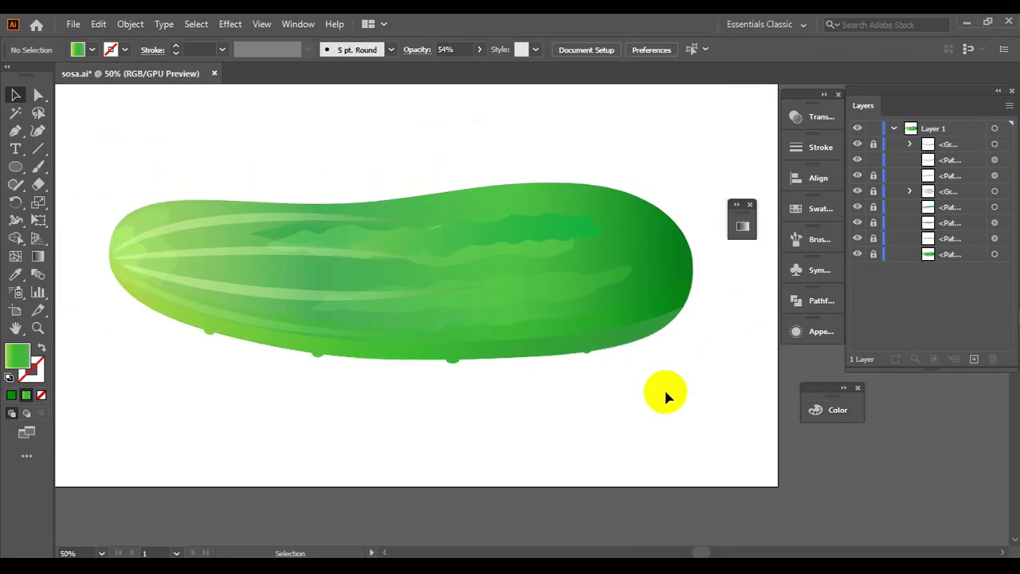
# - Toggle layer visibility to compare the cucumber's stripes and dark patches
pyautogui.scroll(1, 577, 380)
pyautogui.scroll(-1, 577, 388)
pyautogui.click(854, 162)
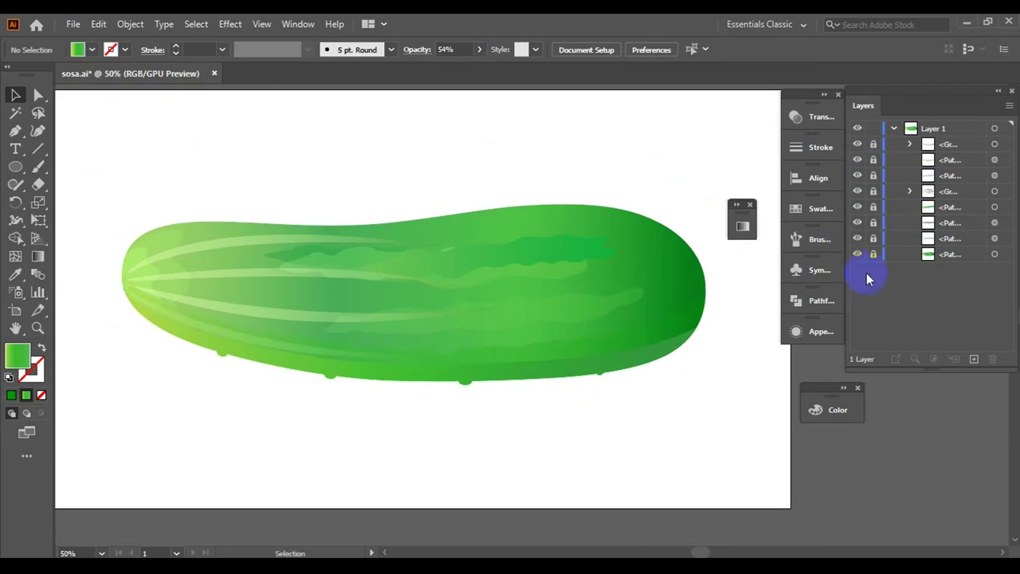
pyautogui.click(858, 223)
pyautogui.click(858, 222)
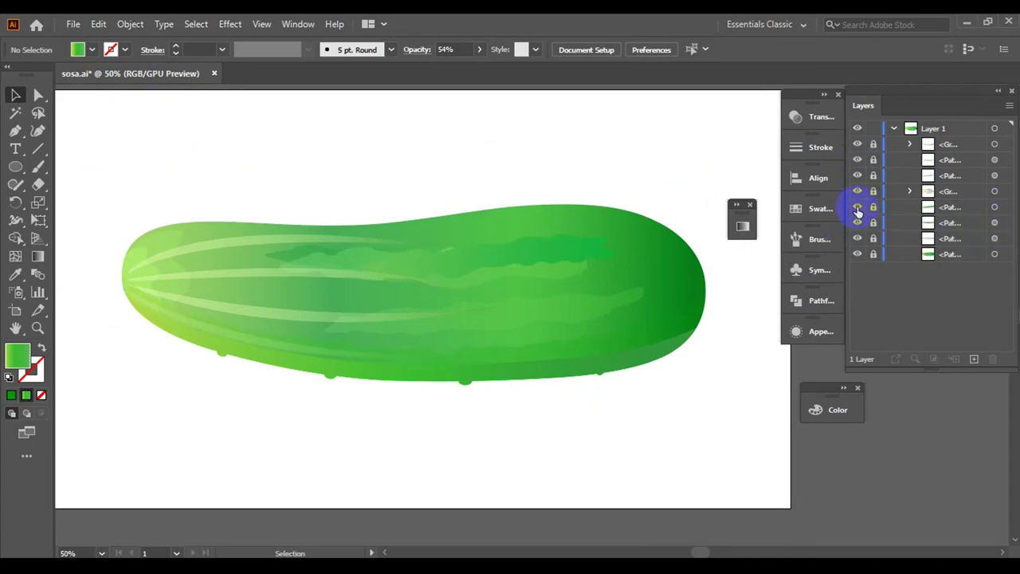
pyautogui.click(858, 191)
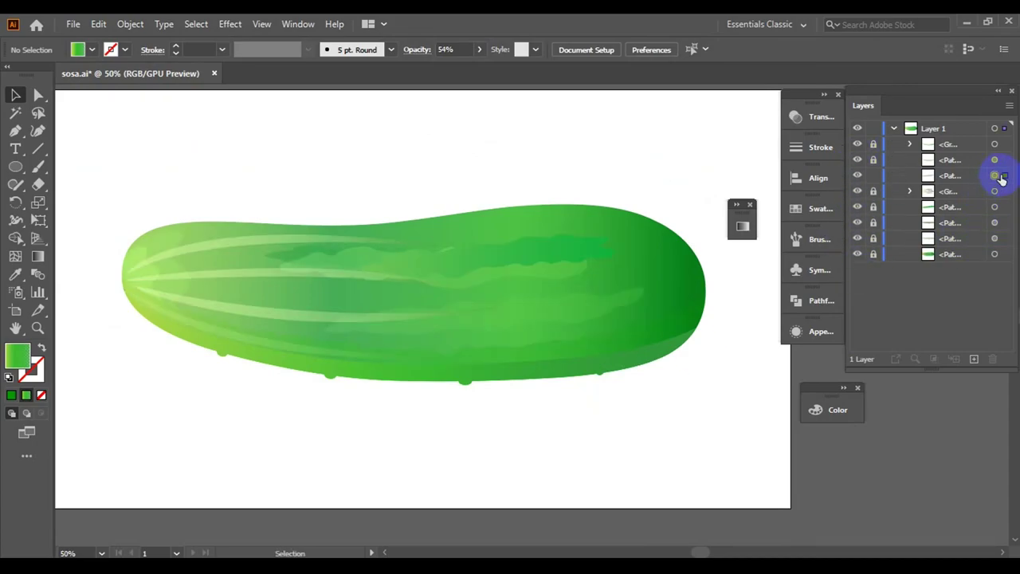
# - Paste a copy behind the targeted wavy stripe path with Paste in Back
pyautogui.click(1002, 175)
pyautogui.click(98, 24)
pyautogui.click(171, 144)
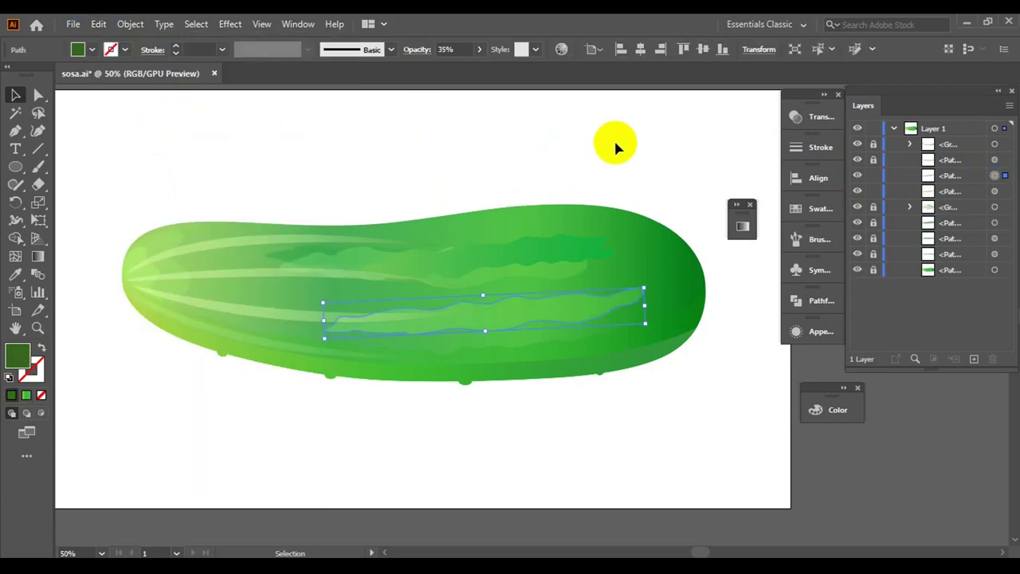
# - Move the pasted stripe toward the bottom and to the top of the layer stack, lowering its opacity
pyautogui.scroll(1, 558, 316)
pyautogui.moveTo(557, 317); pyautogui.dragTo(601, 371)
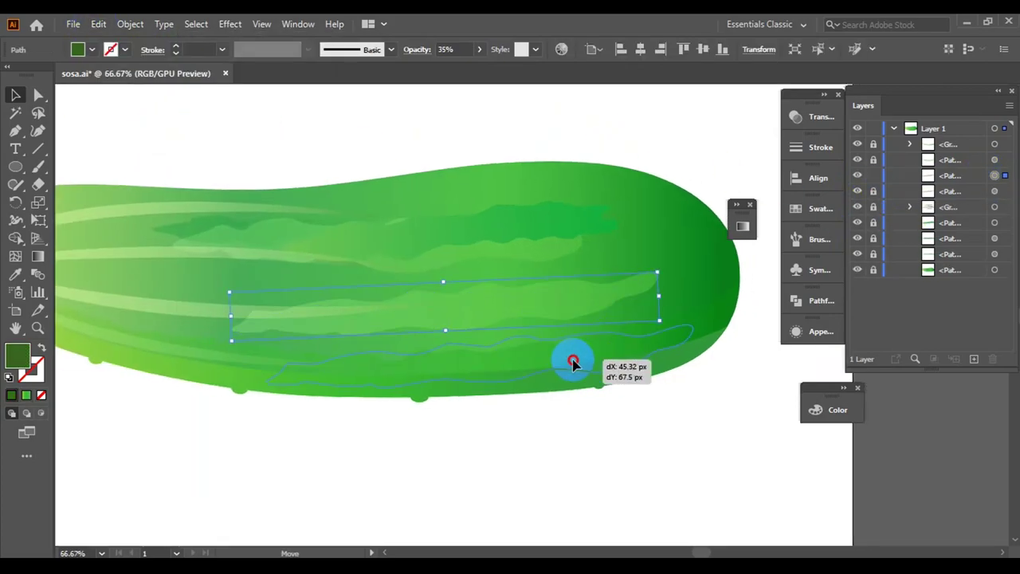
pyautogui.moveTo(950, 175); pyautogui.dragTo(950, 143)
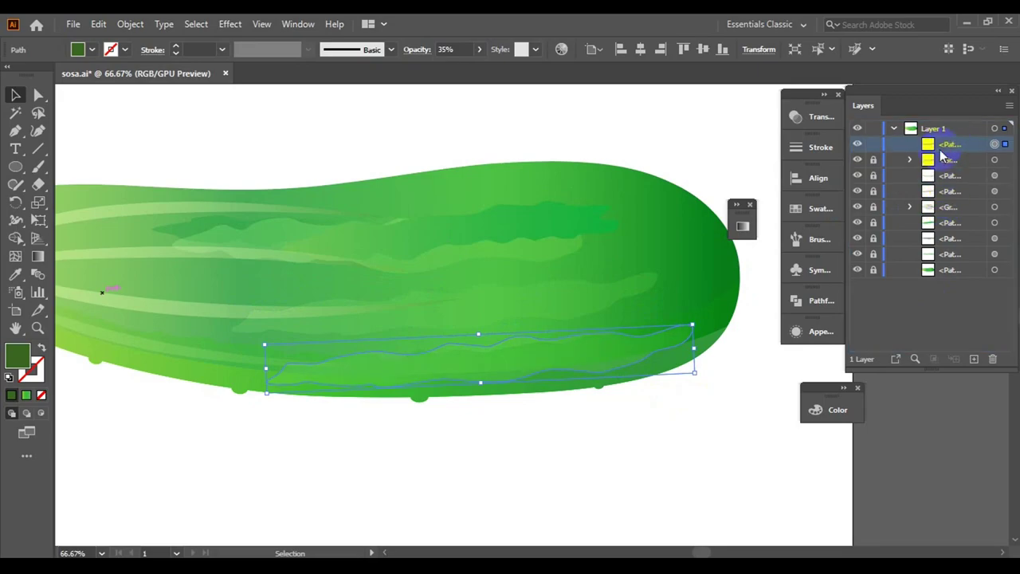
pyautogui.click(749, 405)
pyautogui.click(540, 364)
pyautogui.click(479, 50)
pyautogui.moveTo(441, 71); pyautogui.dragTo(433, 70)
pyautogui.click(614, 428)
# - Place the stripe along the lower edge and raise its opacity to 28%
pyautogui.scroll(-1, 558, 382)
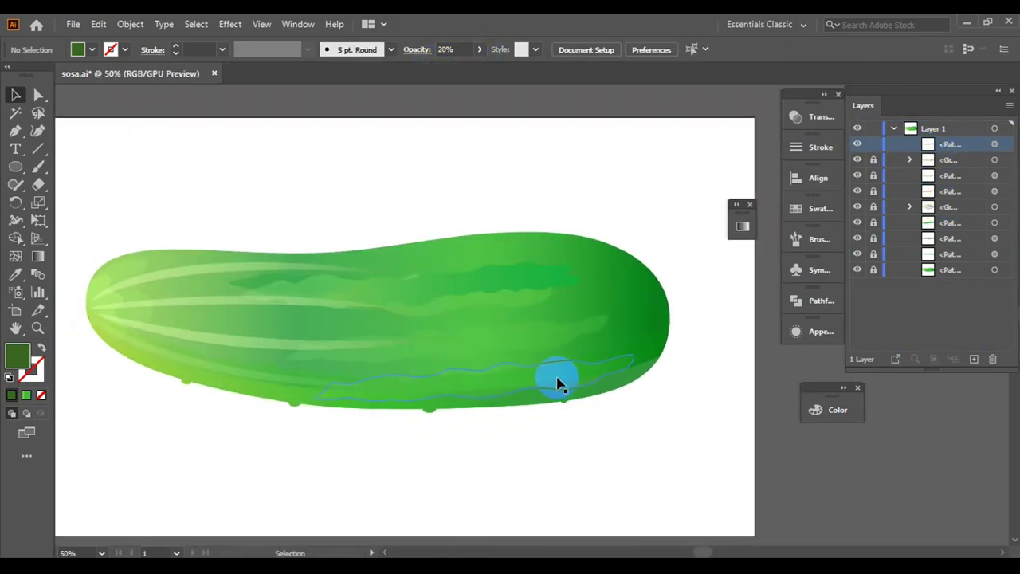
pyautogui.click(494, 359)
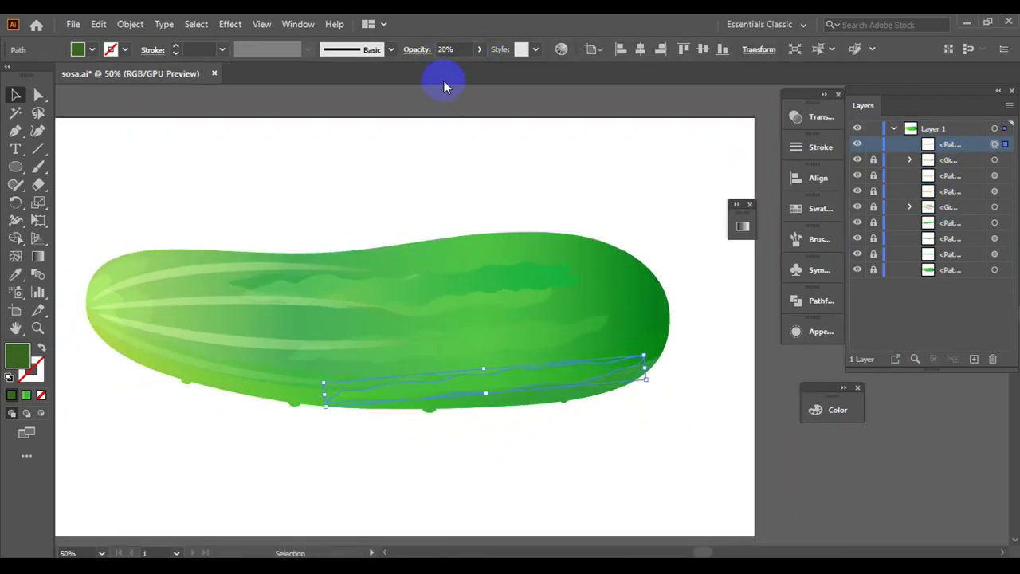
pyautogui.click(684, 389)
pyautogui.click(503, 358)
pyautogui.moveTo(441, 70); pyautogui.dragTo(447, 71)
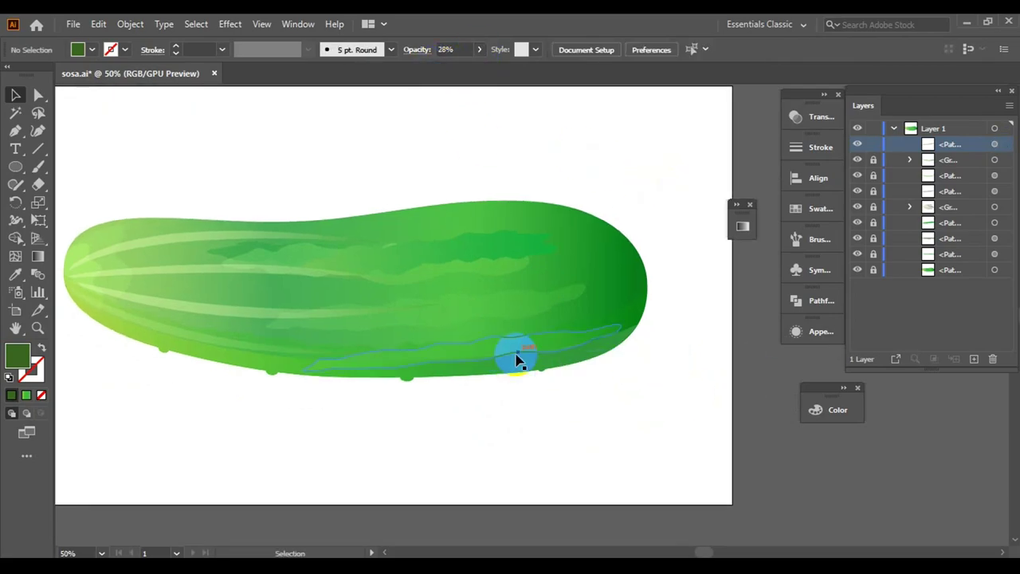
# - Rotate the stripe 180° and nudge it onto the cucumber's lower edge
pyautogui.rightClick(517, 360)
pyautogui.moveTo(626, 380); pyautogui.dragTo(653, 361)
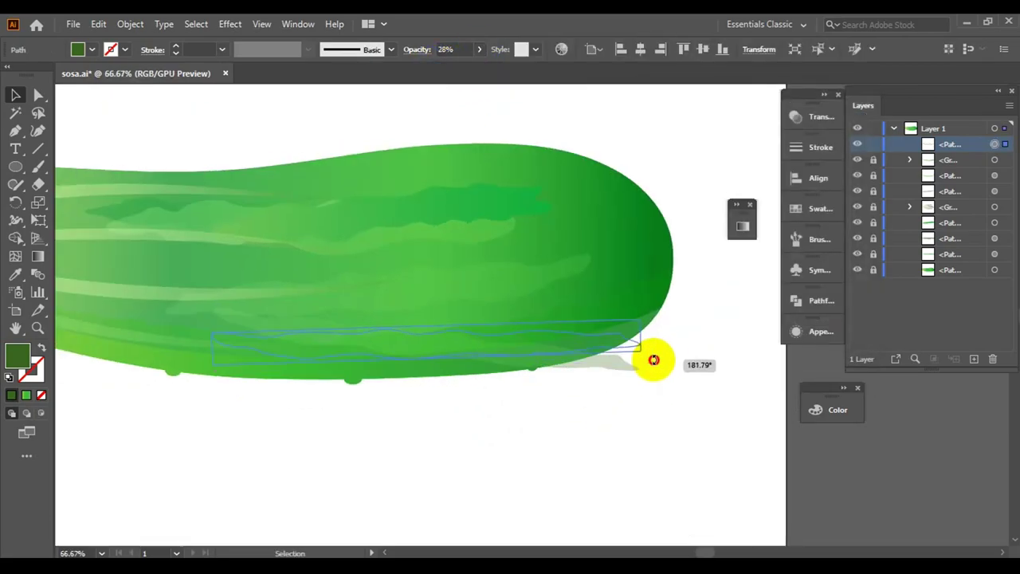
pyautogui.click(520, 343)
pyautogui.moveTo(535, 328); pyautogui.dragTo(539, 341)
pyautogui.click(496, 343)
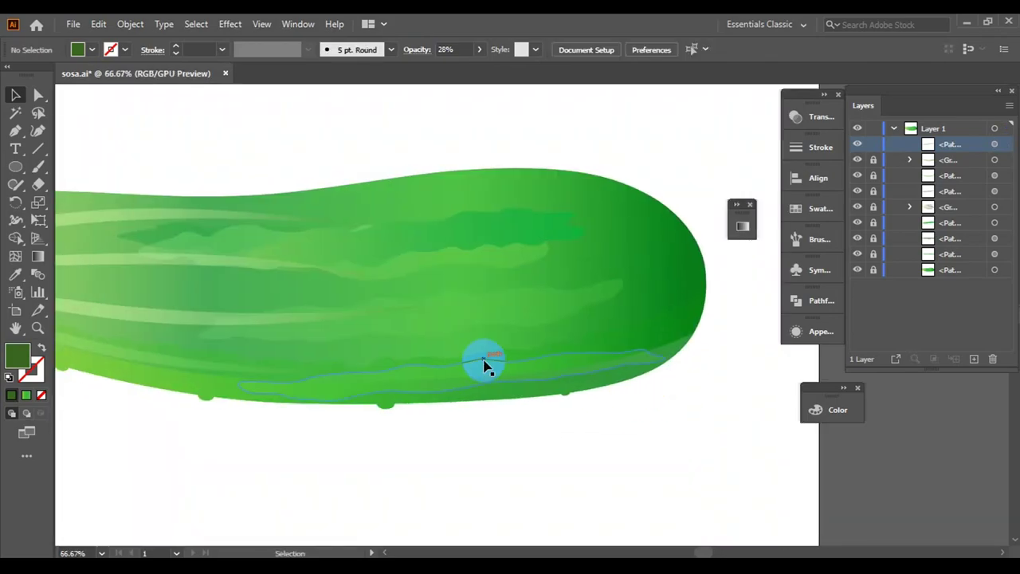
# - Give the lower-edge stripe a gradient fill
pyautogui.click(483, 363)
pyautogui.hotkey('ctrl', '-')
pyautogui.click(654, 421)
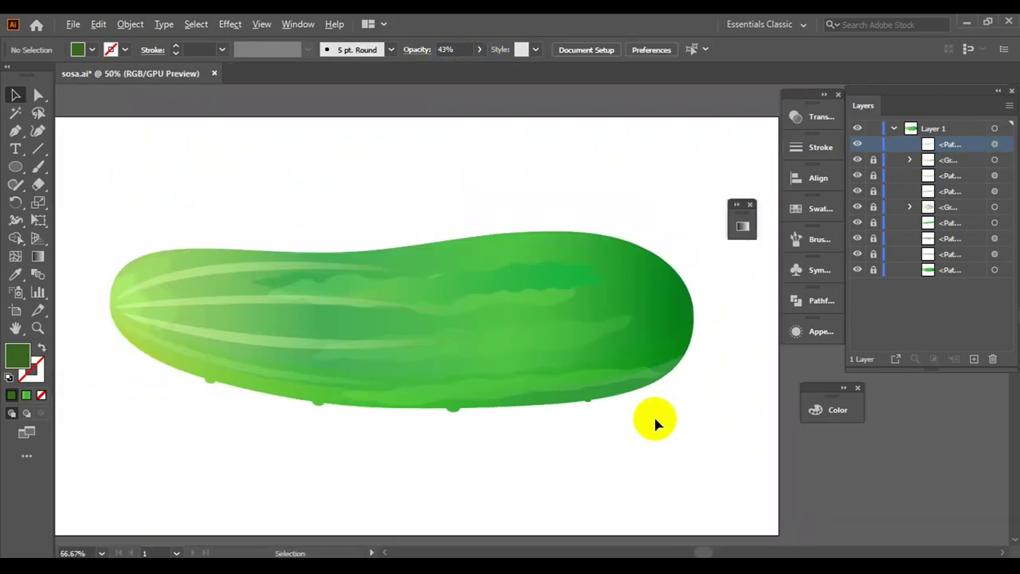
pyautogui.click(496, 387)
pyautogui.hotkey('ctrl', 'F9')
# - Set the lower stripe's left gradient stop to 20% opacity and select the middle stop
pyautogui.moveTo(476, 215); pyautogui.dragTo(287, 158)
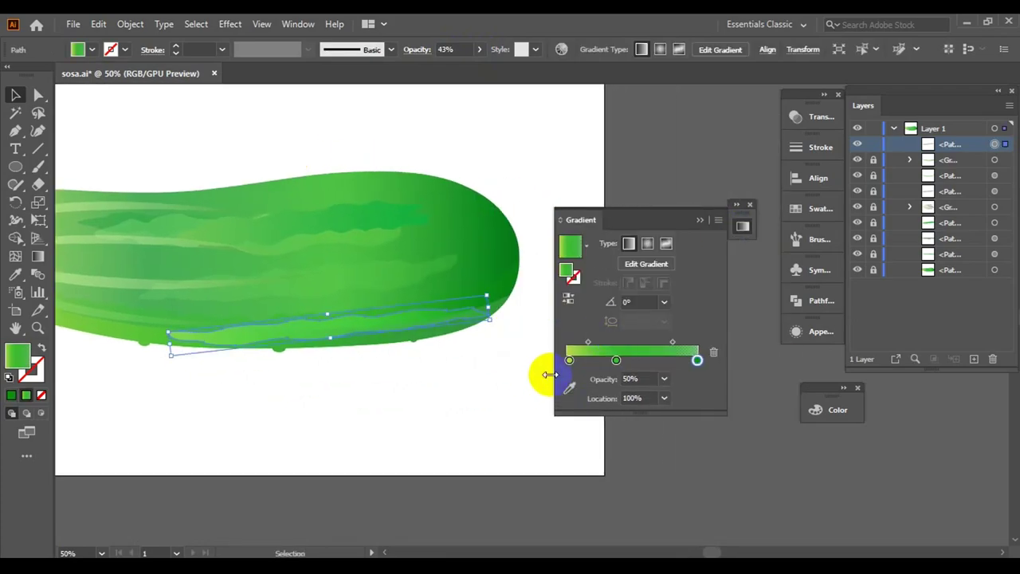
pyautogui.click(664, 379)
pyautogui.click(682, 241)
pyautogui.click(664, 378)
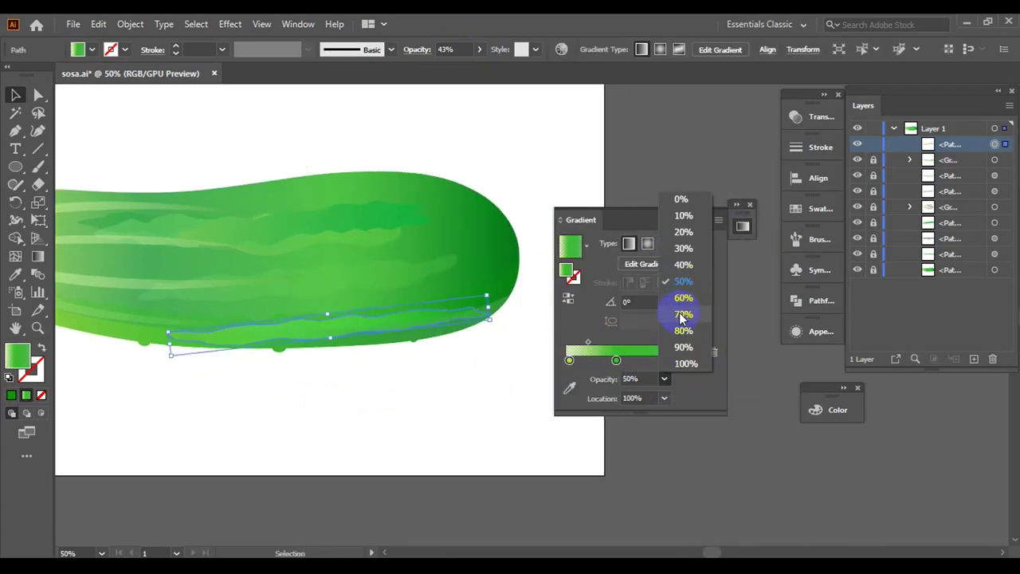
pyautogui.click(683, 325)
pyautogui.click(616, 360)
pyautogui.click(663, 379)
pyautogui.click(683, 282)
pyautogui.click(496, 374)
pyautogui.click(640, 379)
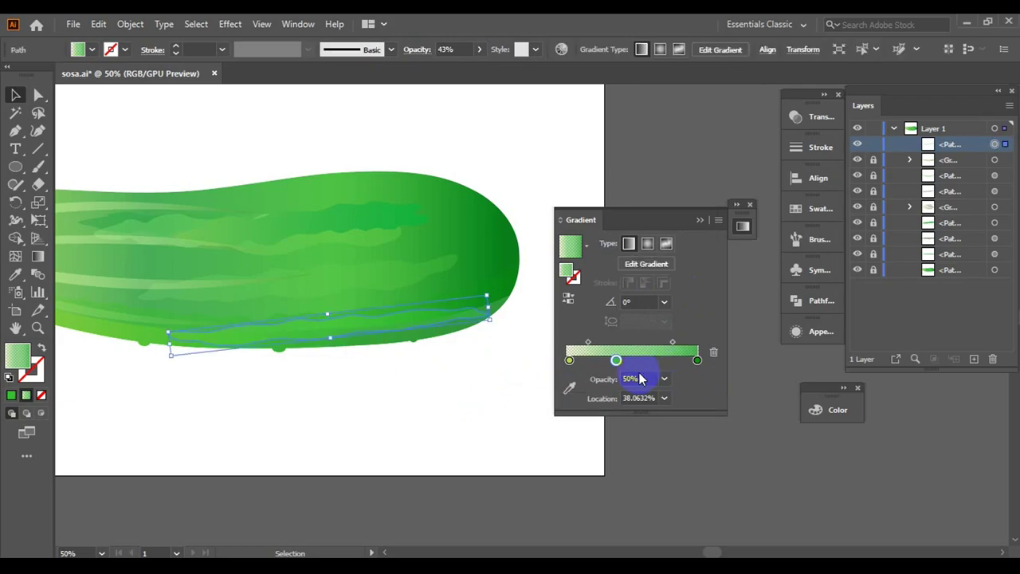
# - Set the middle stop to 40% and the right stop to 90% opacity, adjusting its green
pyautogui.click(664, 379)
pyautogui.click(683, 268)
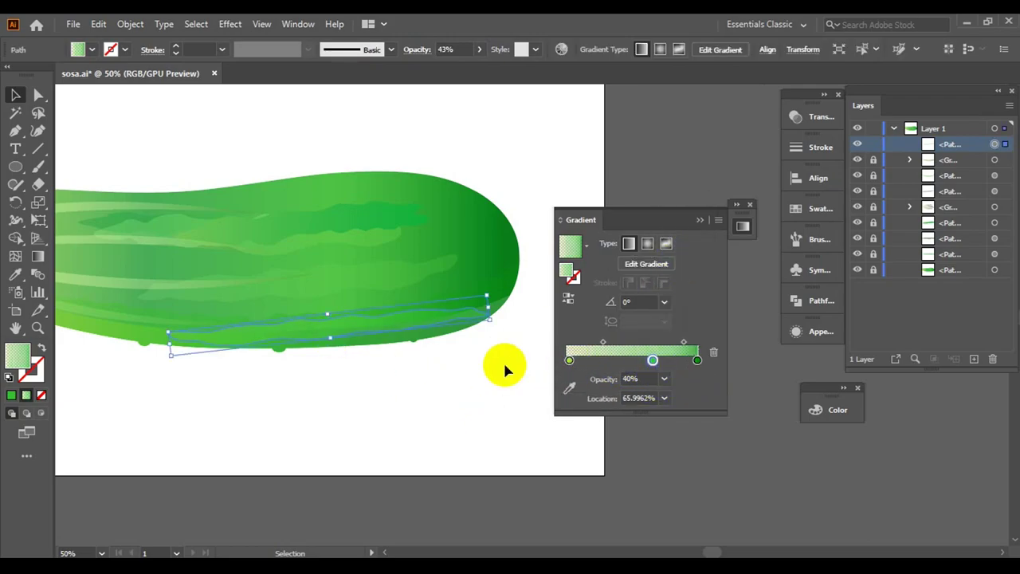
pyautogui.click(664, 379)
pyautogui.click(689, 352)
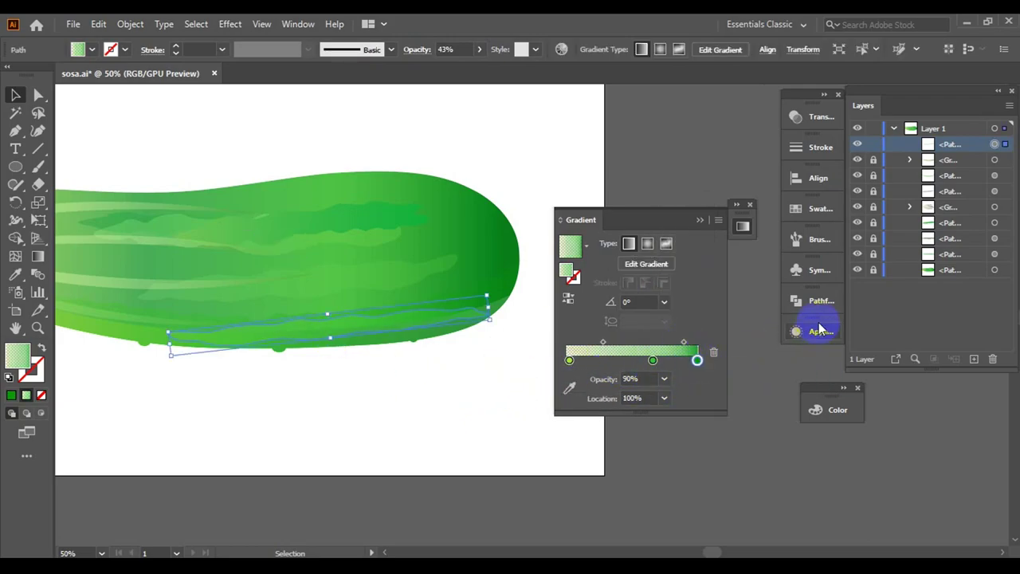
pyautogui.click(837, 410)
pyautogui.click(724, 455)
# - Deselect the stripe, put the gradient settings away and zoom to the cucumber's right end
pyautogui.click(455, 425)
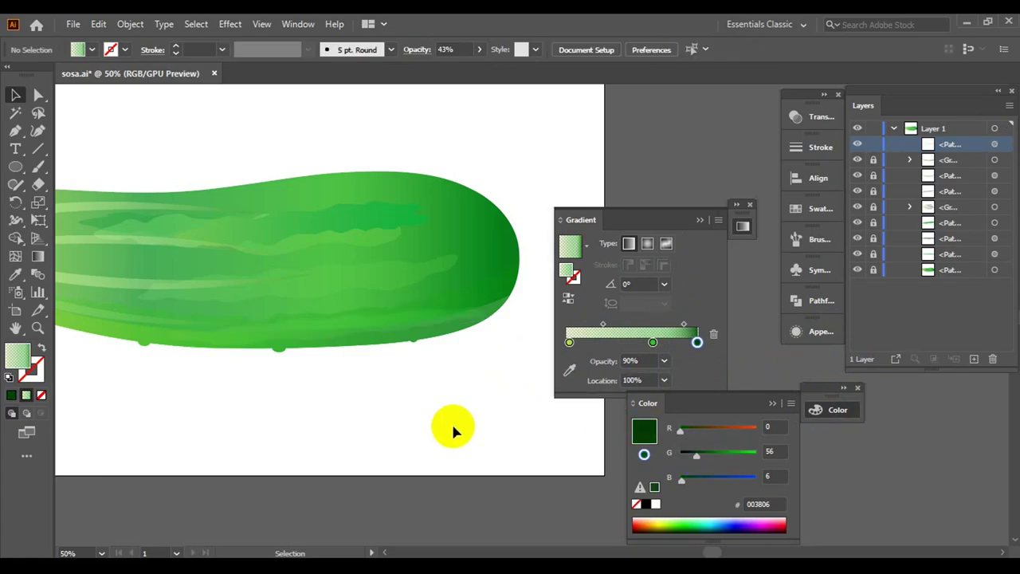
pyautogui.click(700, 219)
pyautogui.hotkey('ctrl', '-')
pyautogui.hotkey('ctrl', '+')
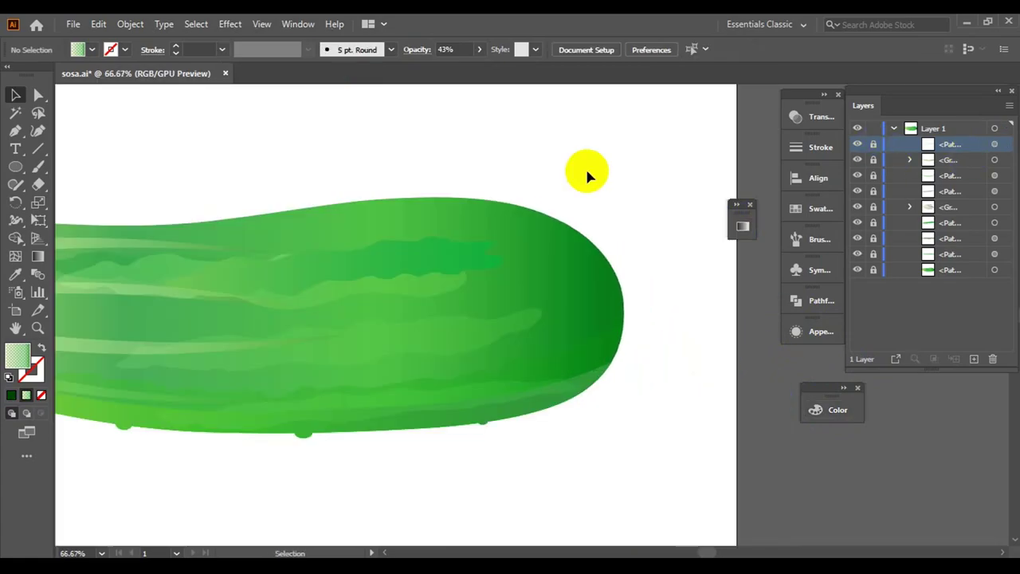
pyautogui.click(92, 49)
# - With dark green 009444 fill, draw a curved sliver along the cucumber's top-right edge with the Pen
pyautogui.click(143, 100)
pyautogui.press('p')
pyautogui.scroll(3, 526, 229)
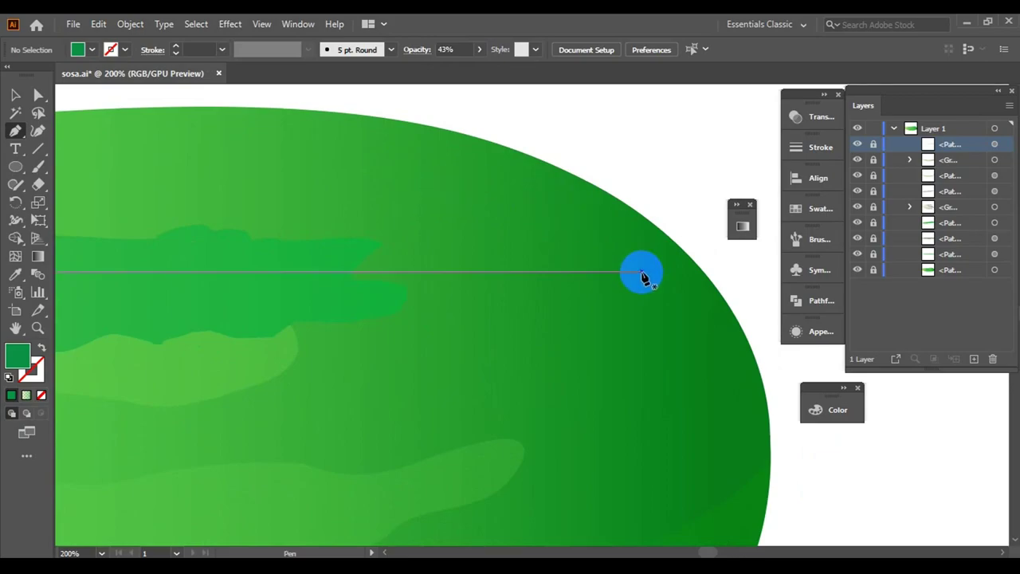
pyautogui.click(611, 223)
pyautogui.scroll(-1, 505, 157)
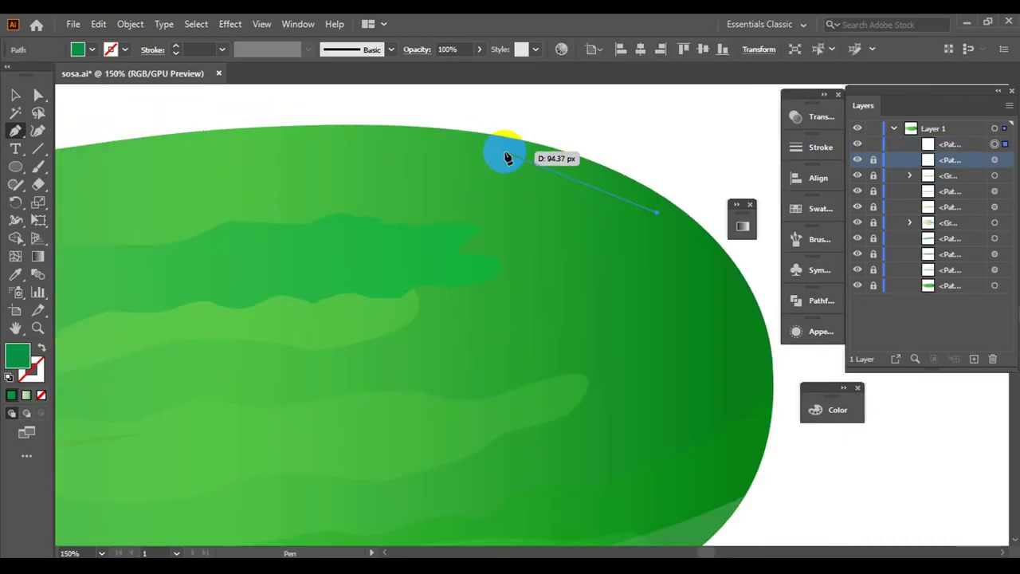
pyautogui.moveTo(504, 149); pyautogui.dragTo(595, 220)
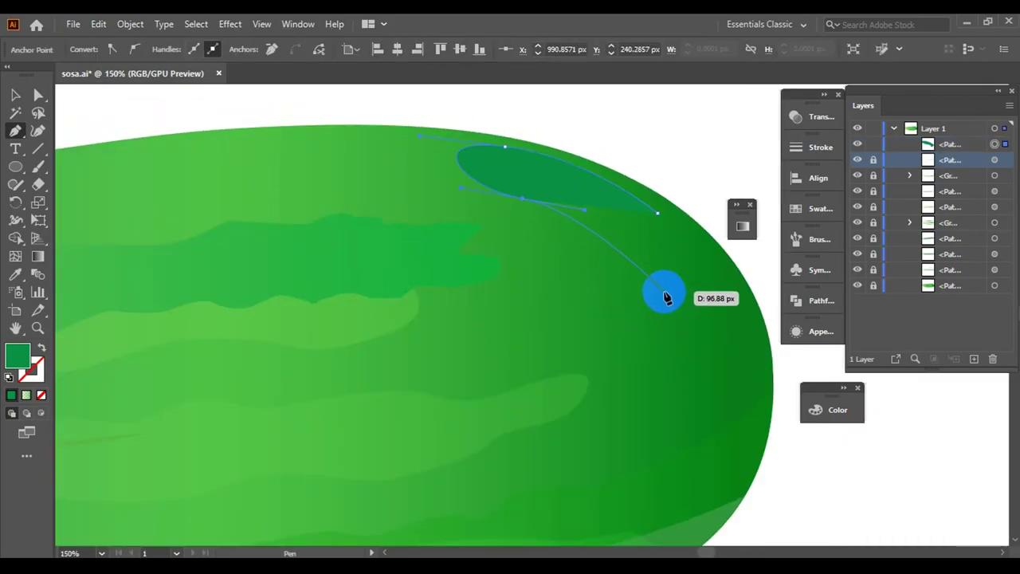
pyautogui.moveTo(749, 437); pyautogui.dragTo(694, 228)
# - Refine the sliver's anchor points, then select the highlight shape on the cucumber's end
pyautogui.click(644, 212)
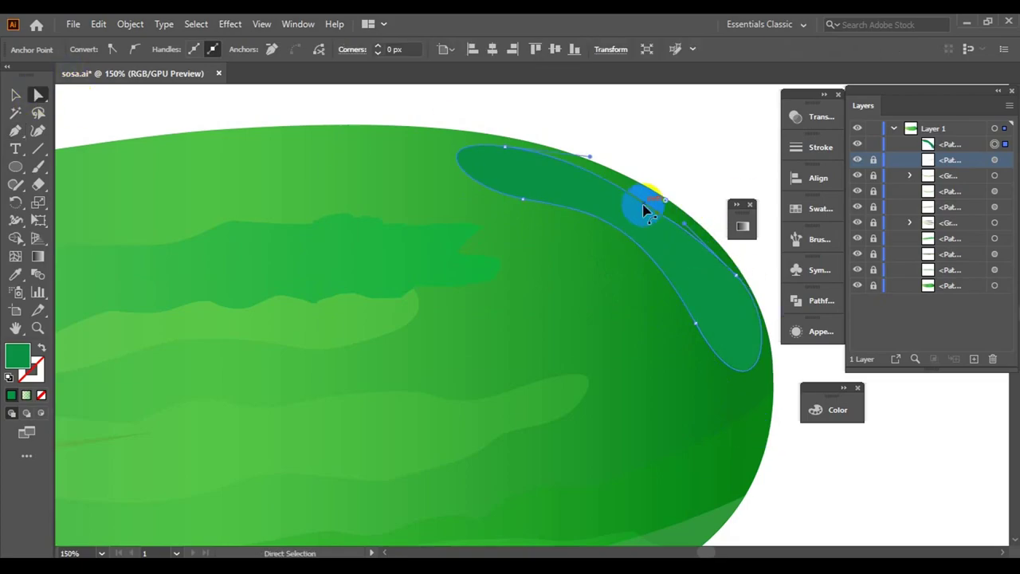
pyautogui.scroll(-2, 755, 122)
pyautogui.click(763, 125)
pyautogui.scroll(-3, 319, 198)
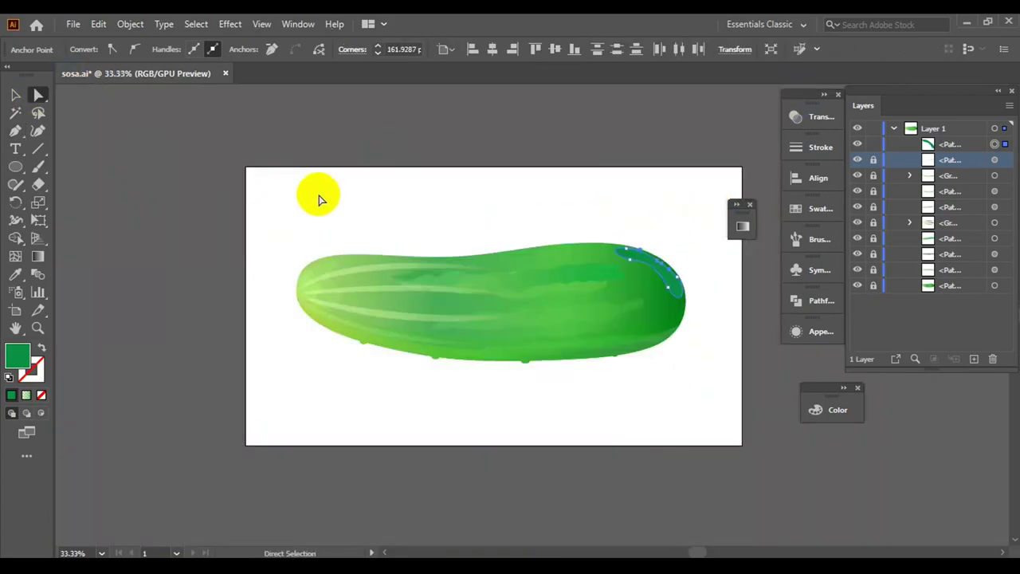
pyautogui.scroll(1, 524, 253)
pyautogui.click(524, 254)
pyautogui.press('v')
pyautogui.click(837, 403)
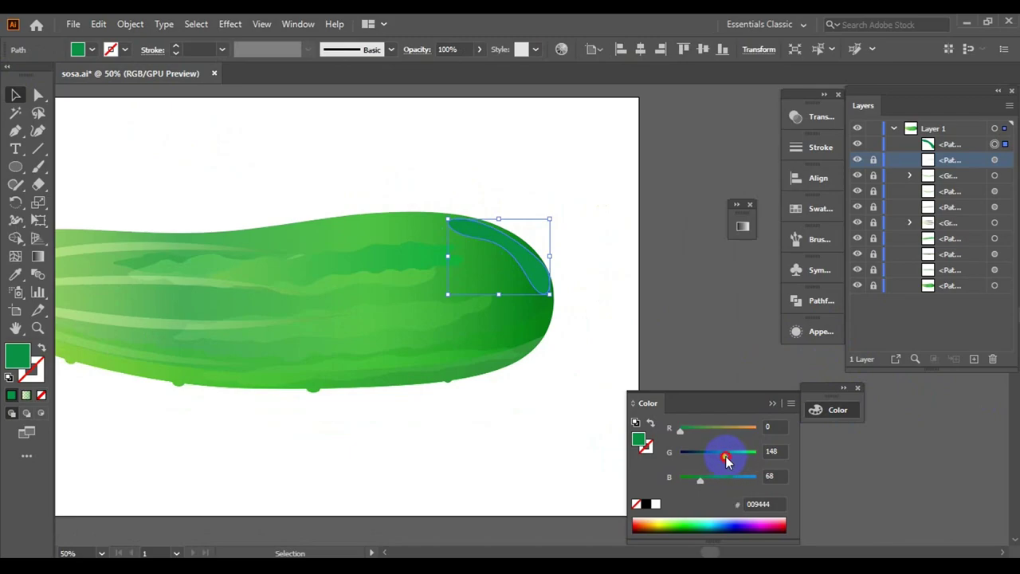
# - Darken the end highlight's green and reshape its curved edge with Direct Selection
pyautogui.moveTo(727, 461)
pyautogui.mouseDown()
pyautogui.moveTo(717, 455)
pyautogui.moveTo(680, 479)
pyautogui.mouseUp()
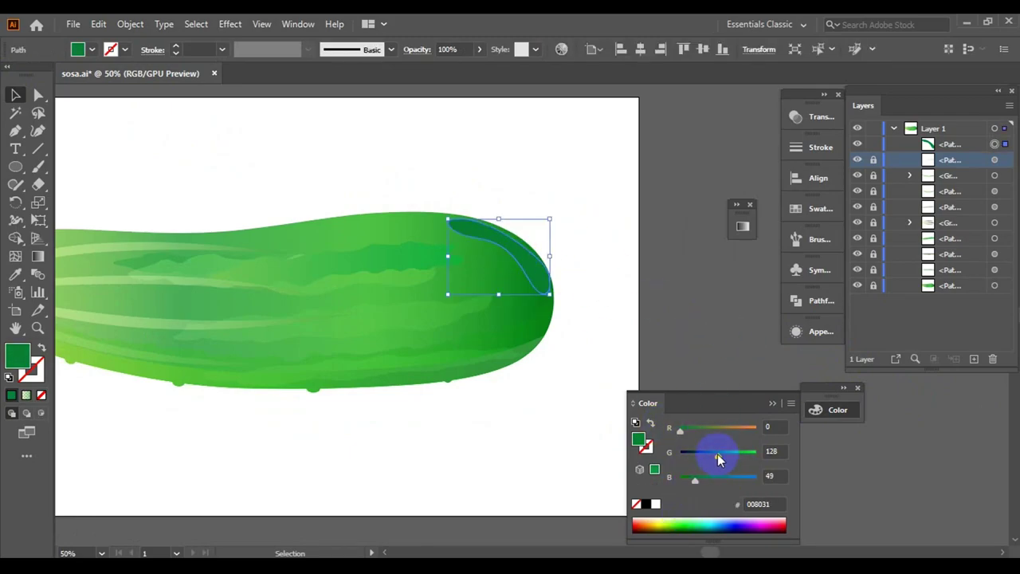
pyautogui.scroll(1, 603, 266)
pyautogui.scroll(1, 528, 255)
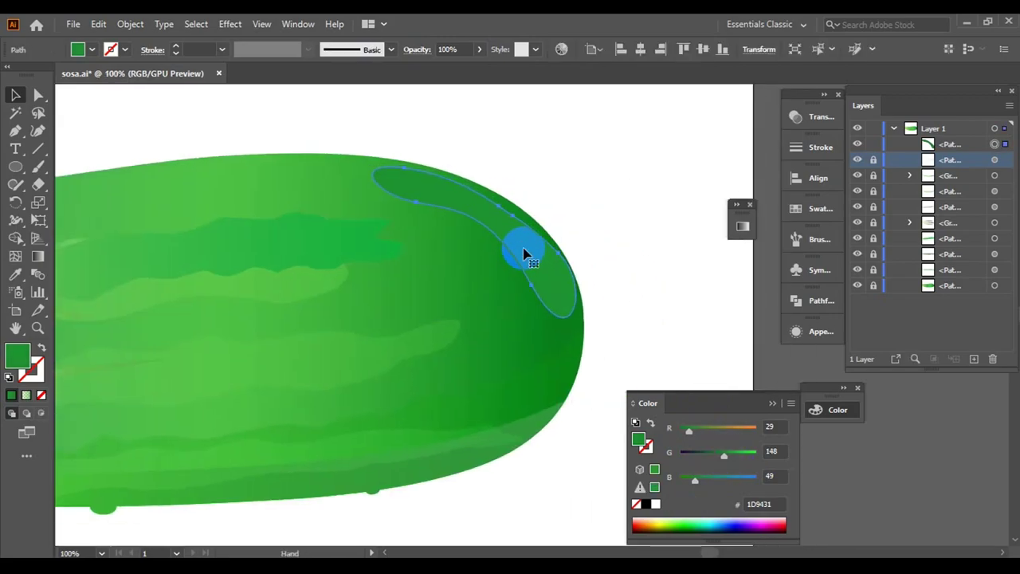
pyautogui.scroll(1, 483, 330)
pyautogui.press('a')
pyautogui.moveTo(561, 347); pyautogui.dragTo(554, 353)
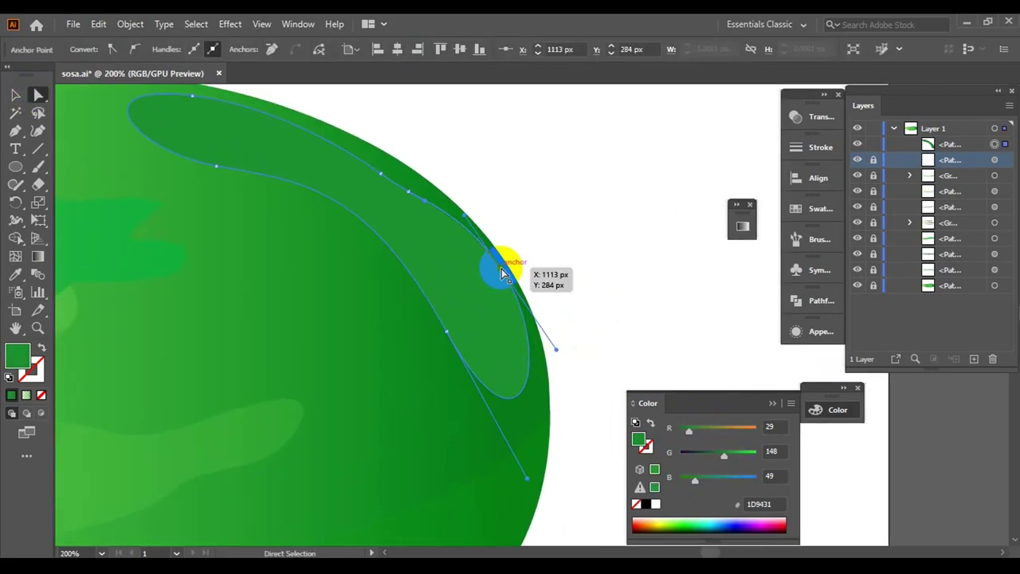
pyautogui.scroll(1, 506, 273)
pyautogui.scroll(1, 505, 234)
pyautogui.moveTo(388, 281)
pyautogui.mouseDown()
pyautogui.moveTo(443, 317)
pyautogui.moveTo(401, 295)
pyautogui.moveTo(441, 372)
pyautogui.mouseUp()
# - Reselect the highlight shape and darken its green a little more
pyautogui.scroll(-1, 303, 319)
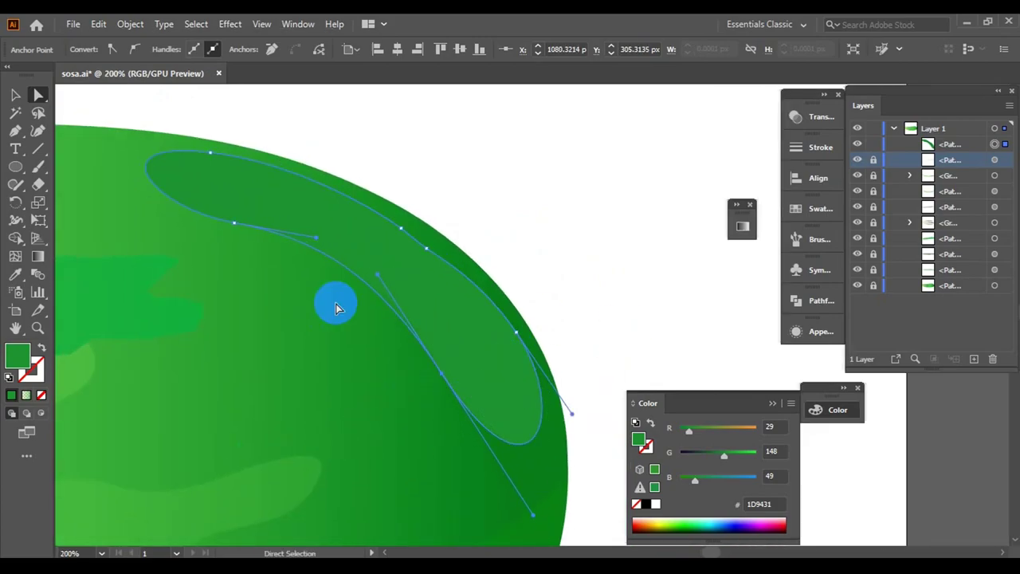
pyautogui.scroll(-3, 601, 205)
pyautogui.press('v')
pyautogui.click(542, 255)
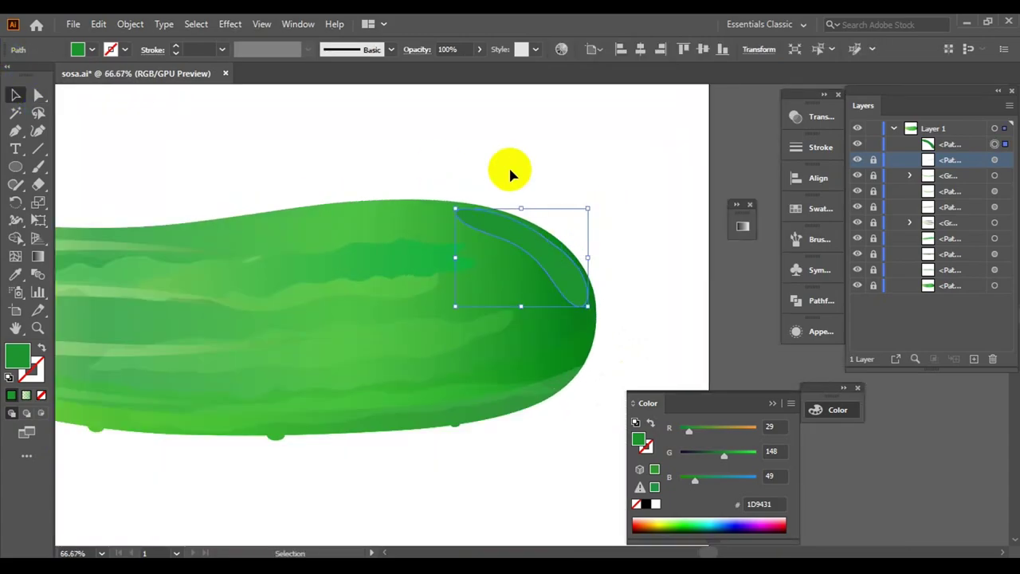
pyautogui.click(564, 264)
pyautogui.moveTo(724, 455)
pyautogui.mouseDown()
pyautogui.moveTo(715, 455)
pyautogui.moveTo(729, 454)
pyautogui.mouseUp()
pyautogui.click(558, 255)
# - Lower the highlight's opacity to 36%, darken it slightly, and deselect everything
pyautogui.click(479, 49)
pyautogui.moveTo(448, 67); pyautogui.dragTo(442, 67)
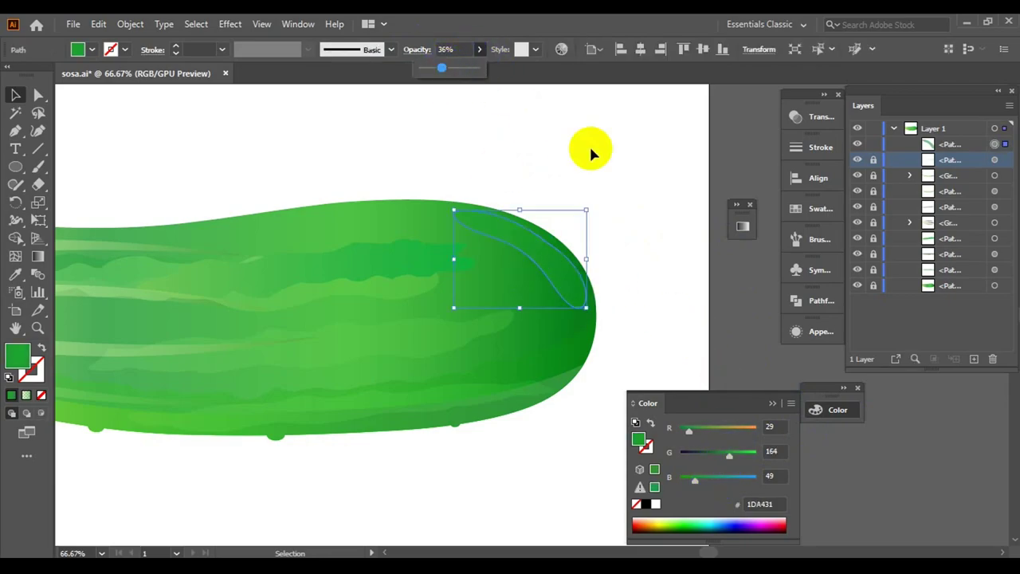
pyautogui.click(547, 273)
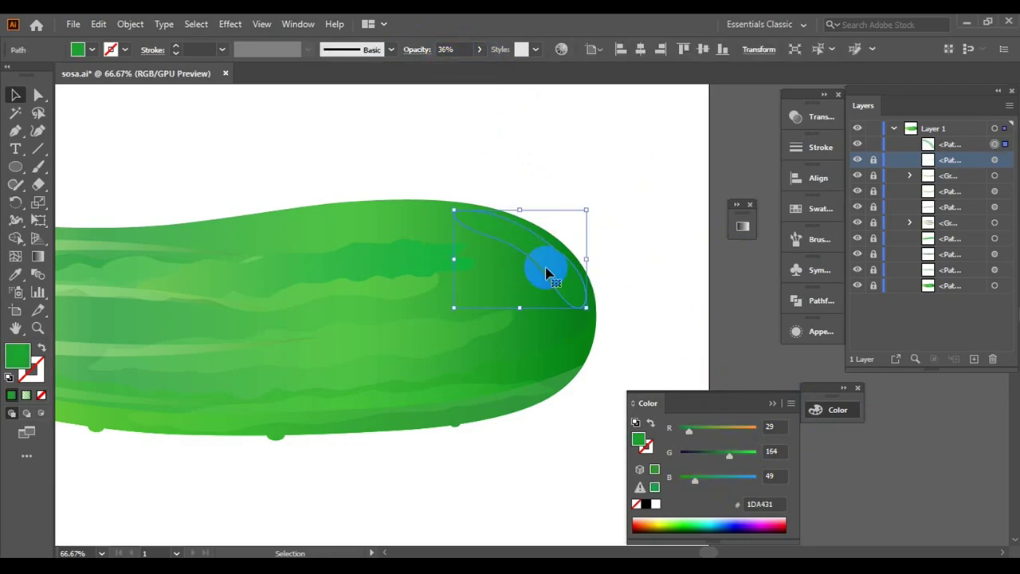
pyautogui.moveTo(721, 455); pyautogui.dragTo(712, 455)
pyautogui.click(675, 319)
pyautogui.hotkey('ctrl', '-')
pyautogui.click(576, 228)
pyautogui.click(693, 291)
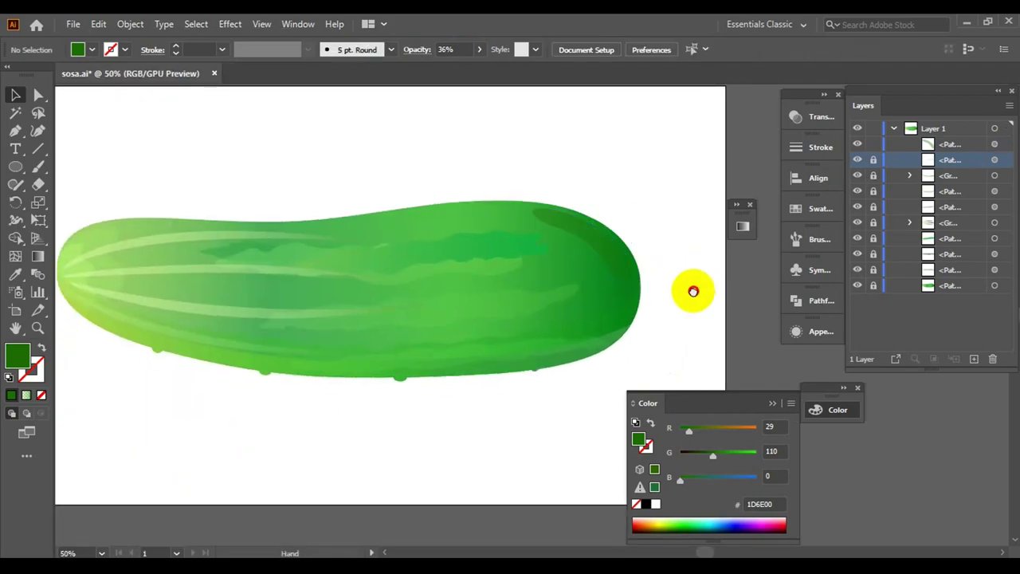
pyautogui.hotkey('ctrl', '-')
# - Draw a thin wavy closed stripe along the cucumber's top edge with the Pen
pyautogui.press('p')
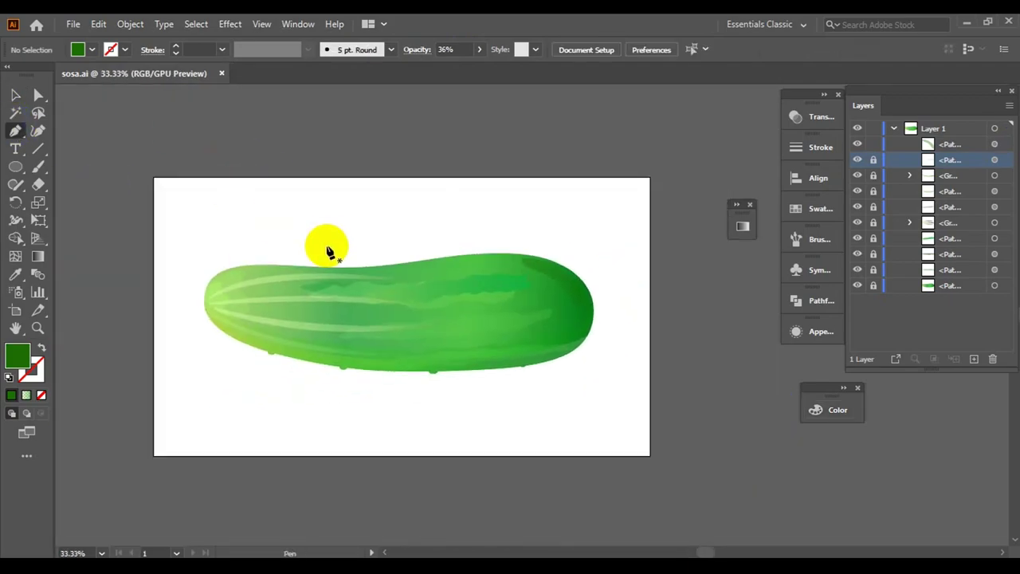
pyautogui.scroll(4, 508, 335)
pyautogui.scroll(1, 448, 308)
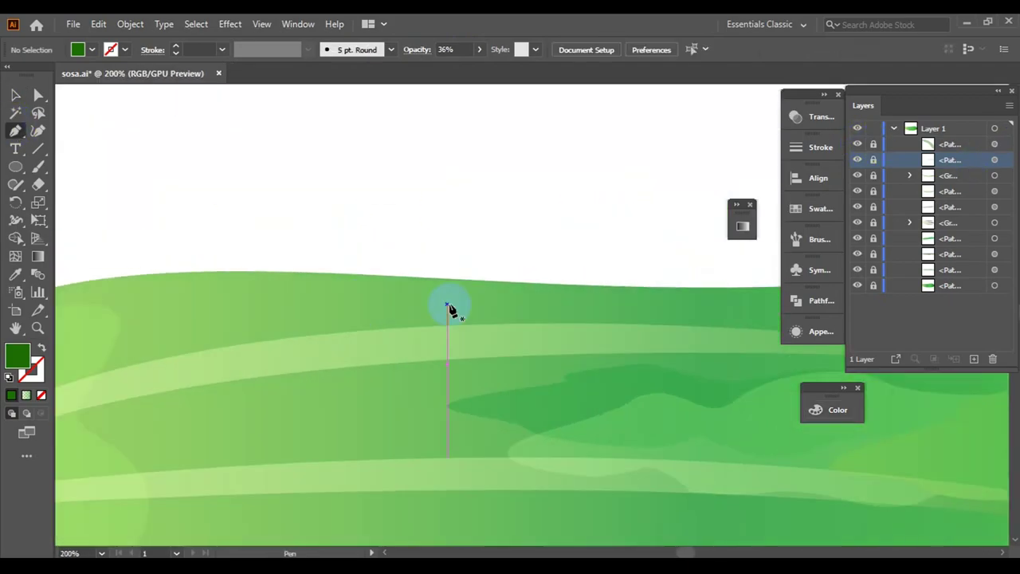
pyautogui.moveTo(412, 263); pyautogui.dragTo(383, 278)
pyautogui.click(640, 282)
pyautogui.hscroll(3, 585, 279)
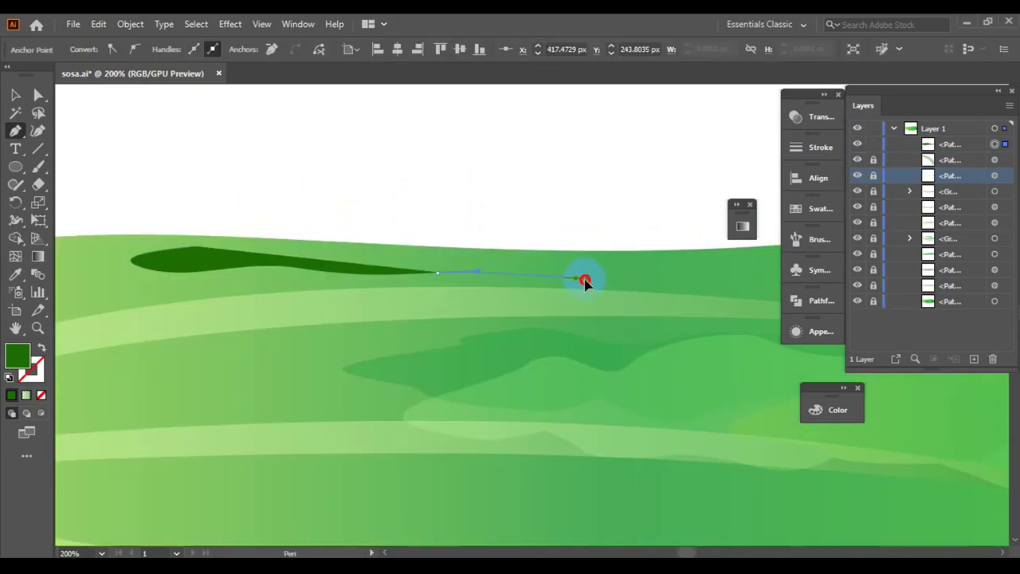
pyautogui.hscroll(2, 391, 305)
pyautogui.click(390, 305)
pyautogui.scroll(1, 478, 319)
pyautogui.moveTo(573, 312); pyautogui.dragTo(648, 266)
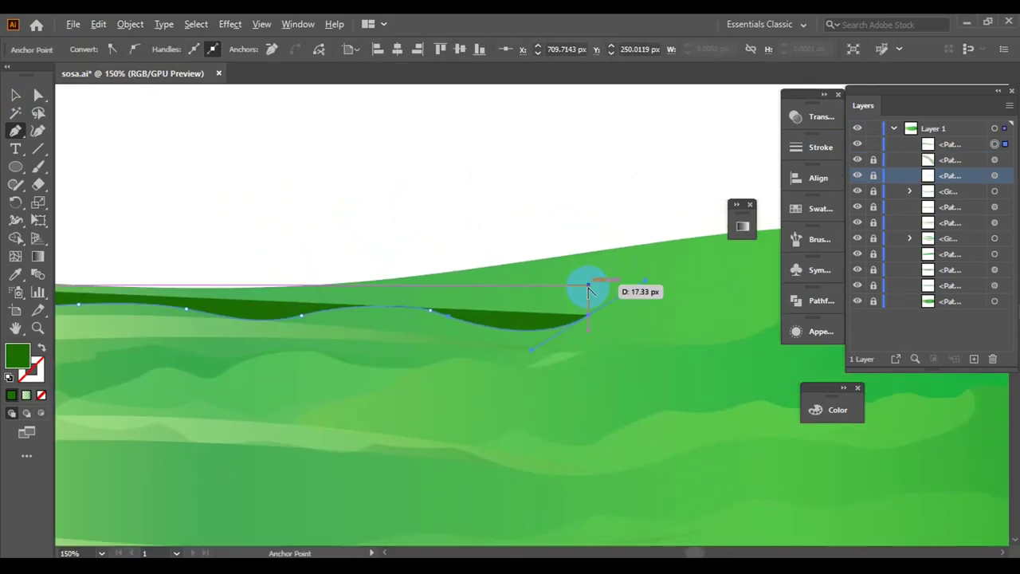
pyautogui.click(473, 282)
pyautogui.click(228, 292)
# - Finish the stripe and reselect it to change its blend mode
pyautogui.scroll(1, 266, 318)
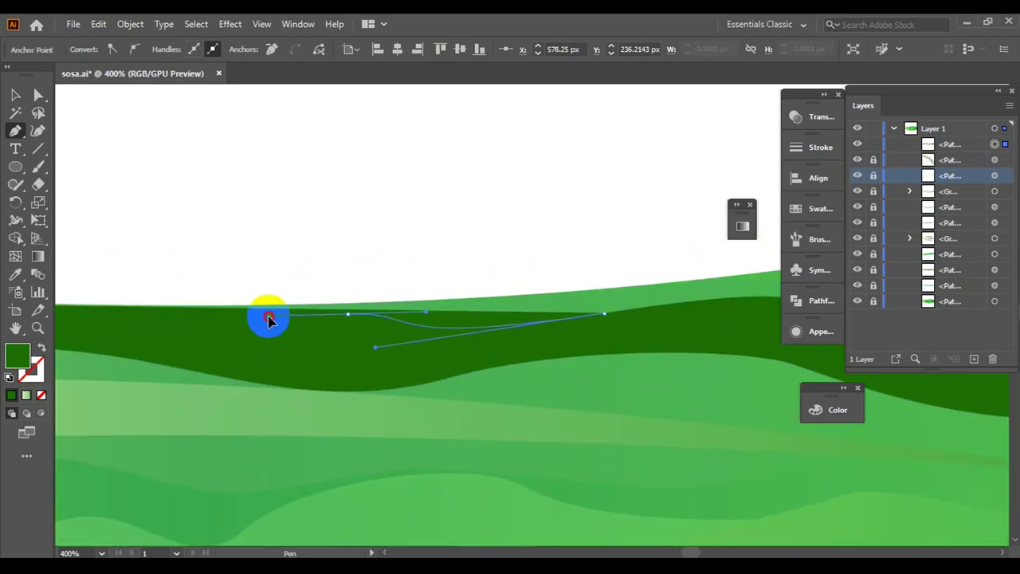
pyautogui.scroll(-2, 271, 334)
pyautogui.click(244, 353)
pyautogui.press('v')
pyautogui.click(499, 225)
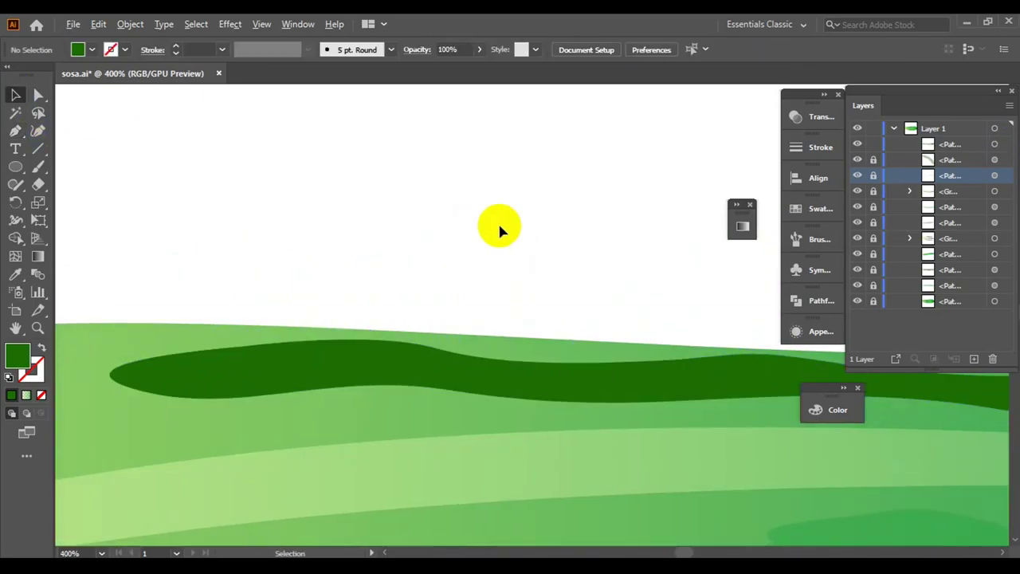
pyautogui.scroll(-3, 473, 255)
pyautogui.click(444, 280)
pyautogui.scroll(1, 613, 275)
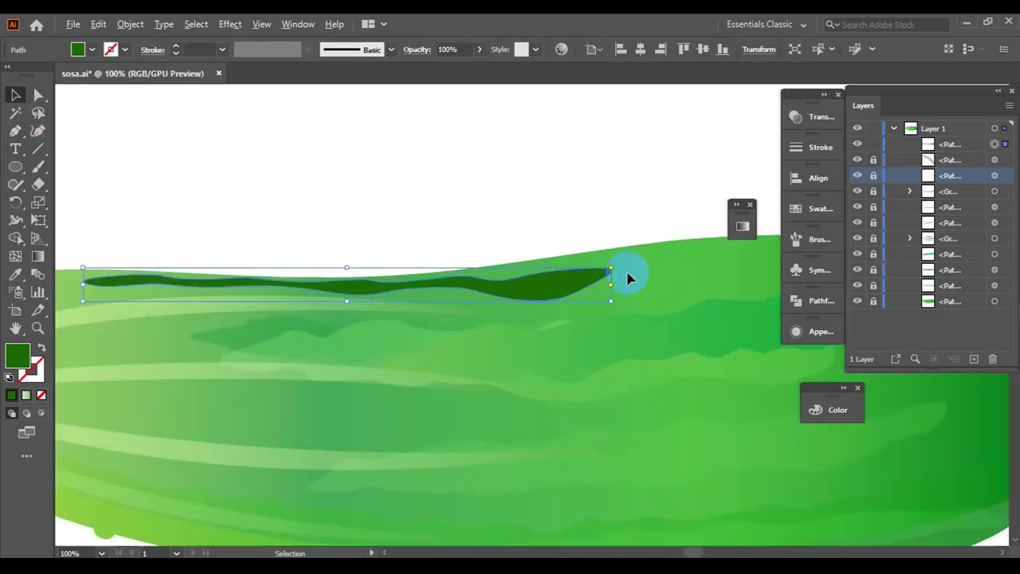
pyautogui.scroll(1, 626, 278)
pyautogui.scroll(-3, 478, 188)
pyautogui.click(821, 117)
pyautogui.click(673, 133)
# - Set the top stripe to Screen blend mode and sample the body gradient onto it
pyautogui.click(637, 237)
pyautogui.click(516, 172)
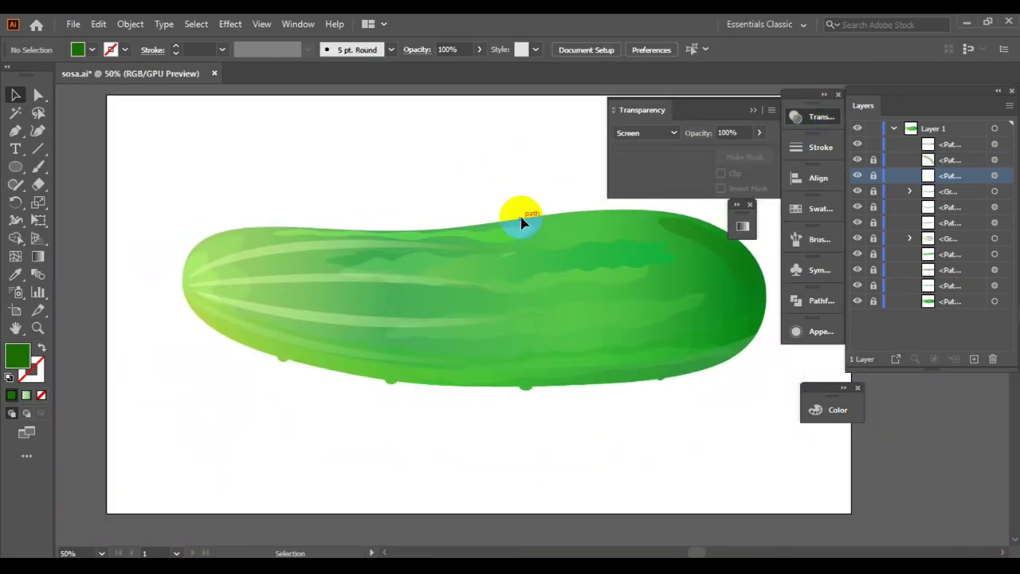
pyautogui.click(522, 223)
pyautogui.hscroll(3, 511, 231)
pyautogui.click(479, 50)
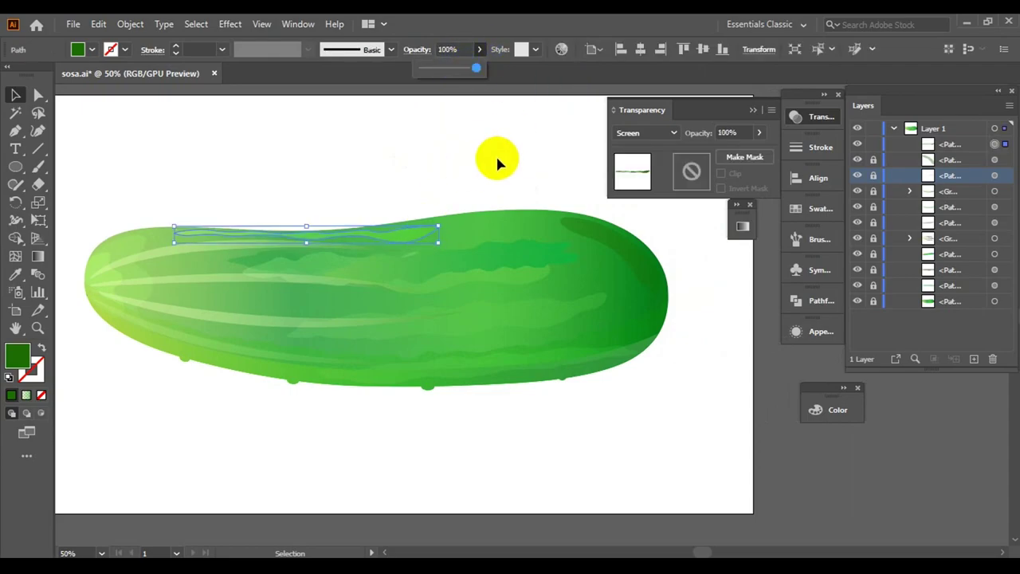
pyautogui.click(742, 227)
pyautogui.click(215, 279)
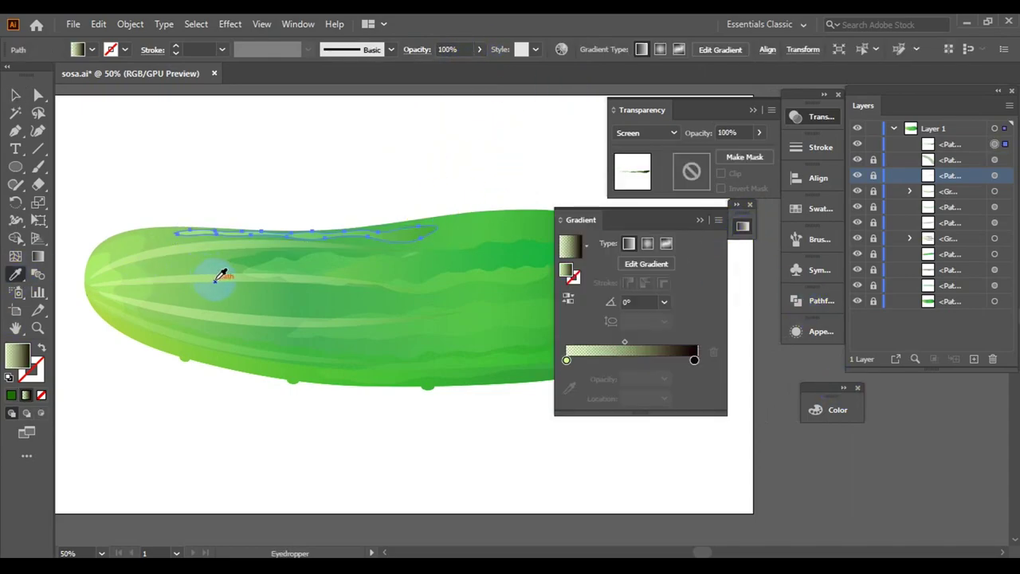
# - Set the gradient's right stop to 100% opacity and recolor it dark green 12552C
pyautogui.click(696, 359)
pyautogui.click(664, 379)
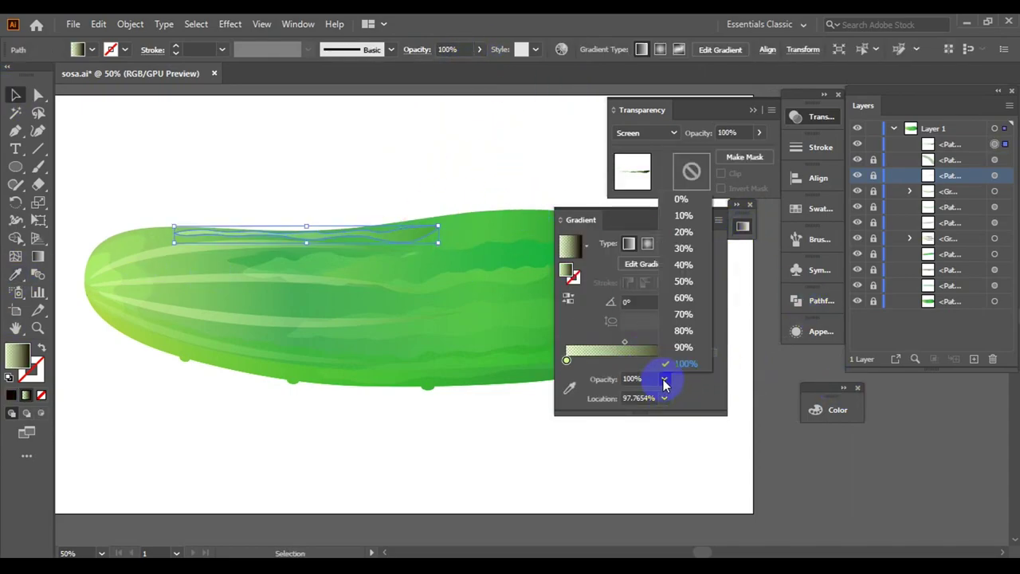
pyautogui.click(679, 269)
pyautogui.click(663, 378)
pyautogui.click(682, 365)
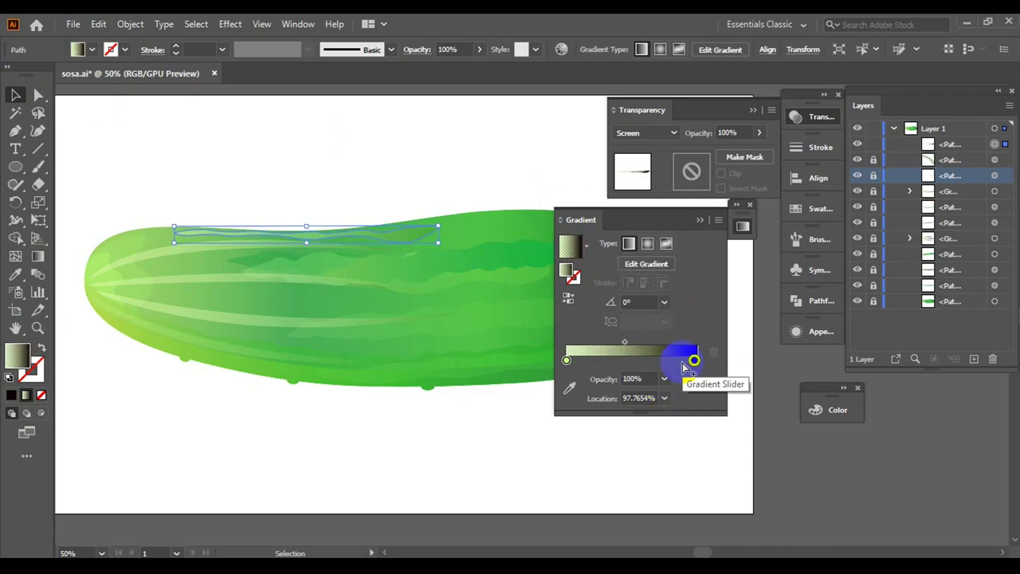
pyautogui.doubleClick(694, 359)
pyautogui.moveTo(683, 461)
pyautogui.mouseDown()
pyautogui.moveTo(726, 459)
pyautogui.moveTo(690, 454)
pyautogui.moveTo(711, 483)
pyautogui.moveTo(714, 453)
pyautogui.moveTo(706, 456)
pyautogui.mouseUp()
# - Deselect, reselect and deselect the top stripe to check the finished highlight
pyautogui.click(520, 179)
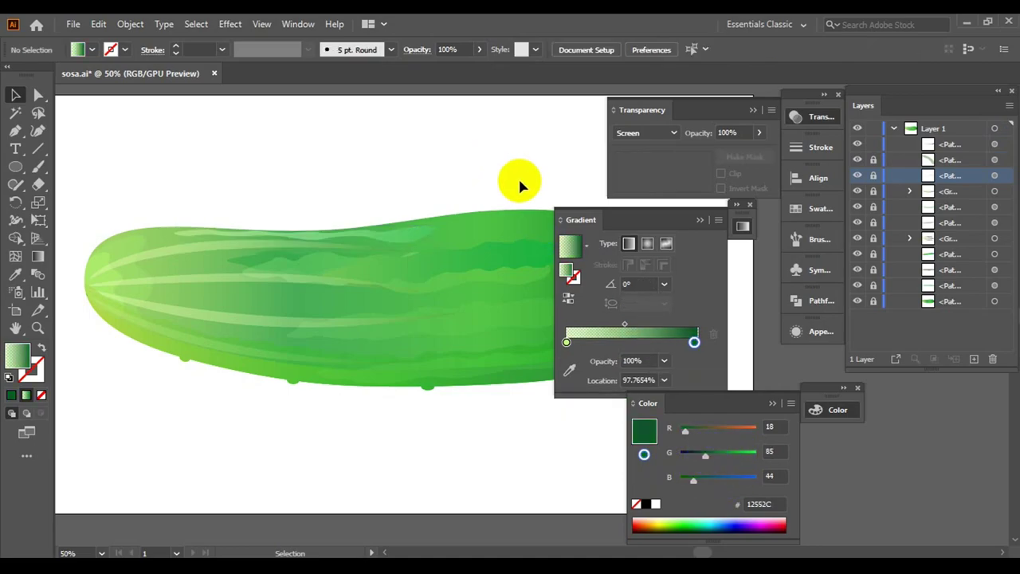
pyautogui.scroll(2, 294, 193)
pyautogui.click(468, 306)
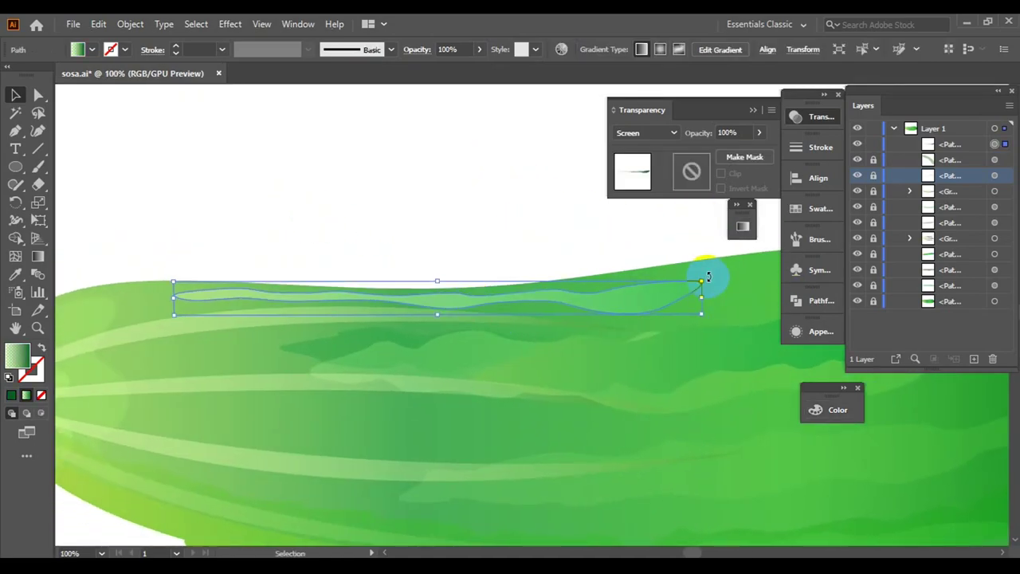
pyautogui.click(485, 236)
pyautogui.scroll(-3, 446, 248)
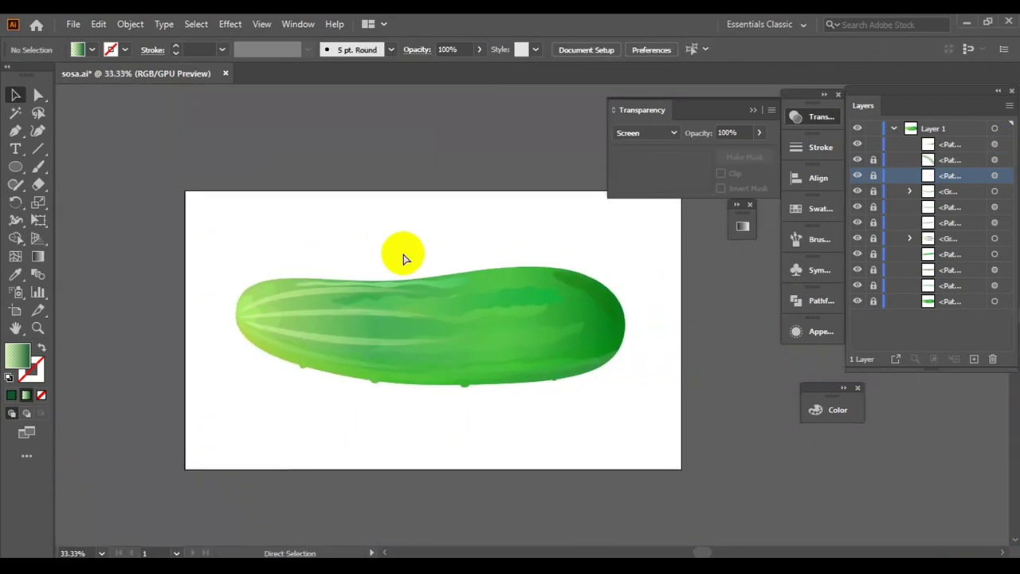
pyautogui.click(91, 49)
# - With a dark green fill, draw a curved sliver along the cucumber's lower-left underside
pyautogui.click(88, 94)
pyautogui.press('p')
pyautogui.scroll(2, 86, 216)
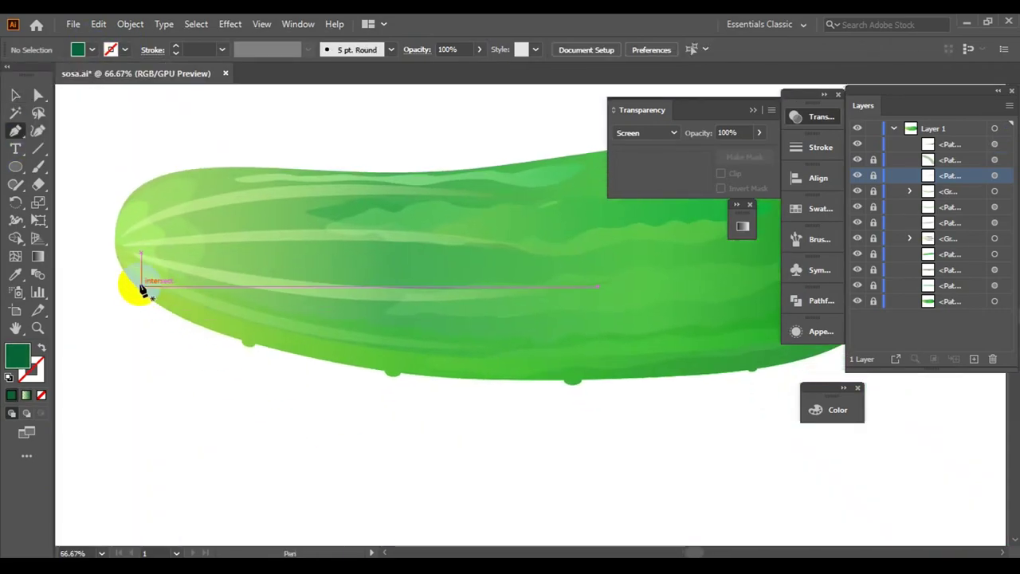
pyautogui.click(140, 285)
pyautogui.moveTo(535, 358); pyautogui.dragTo(530, 368)
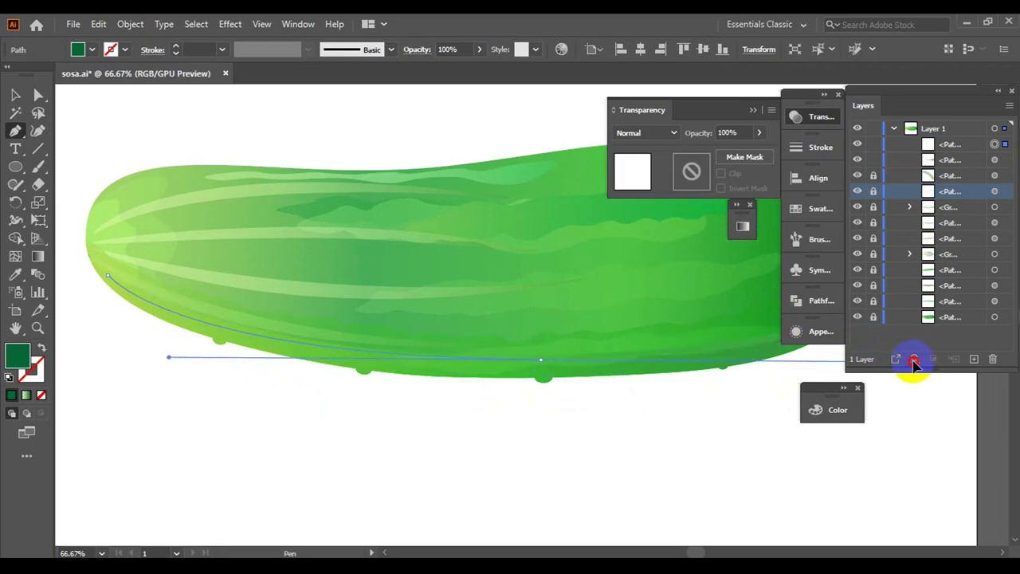
pyautogui.moveTo(107, 275); pyautogui.dragTo(152, 314)
pyautogui.scroll(2, 152, 314)
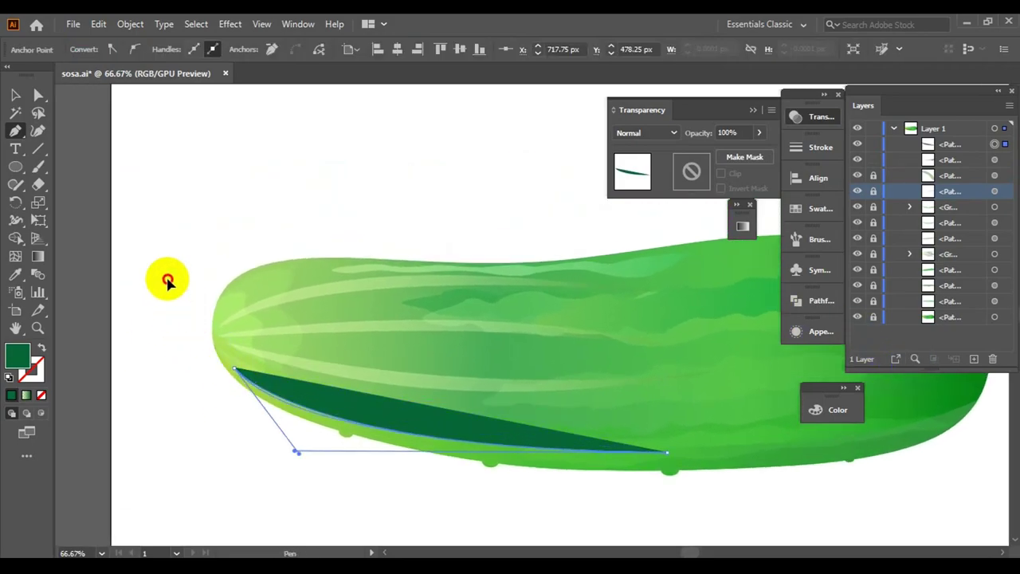
pyautogui.click(15, 95)
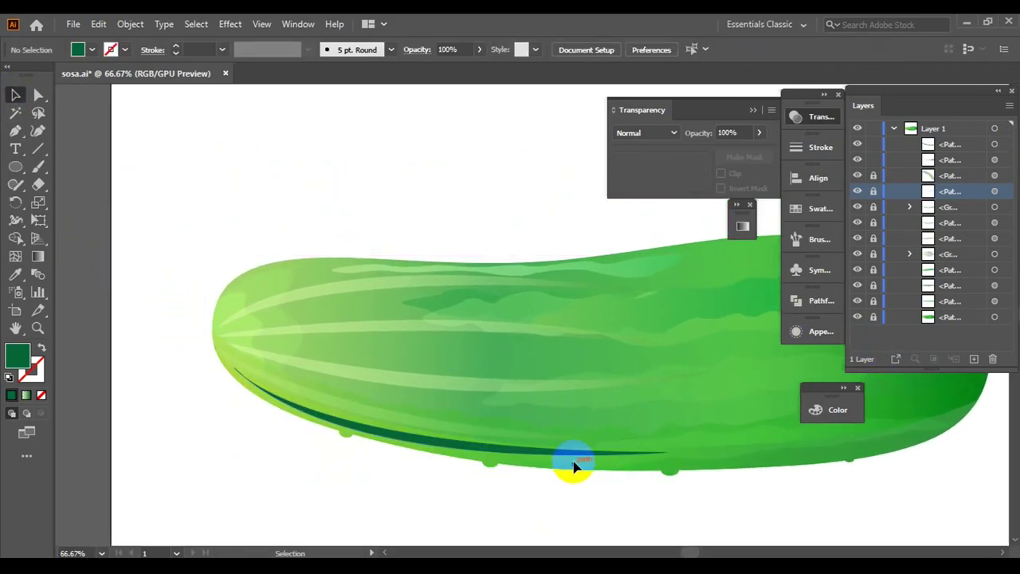
# - Pull the underside sliver's handles to refine its curve
pyautogui.click(574, 467)
pyautogui.click(39, 94)
pyautogui.scroll(1, 653, 407)
pyautogui.moveTo(649, 385); pyautogui.dragTo(271, 413)
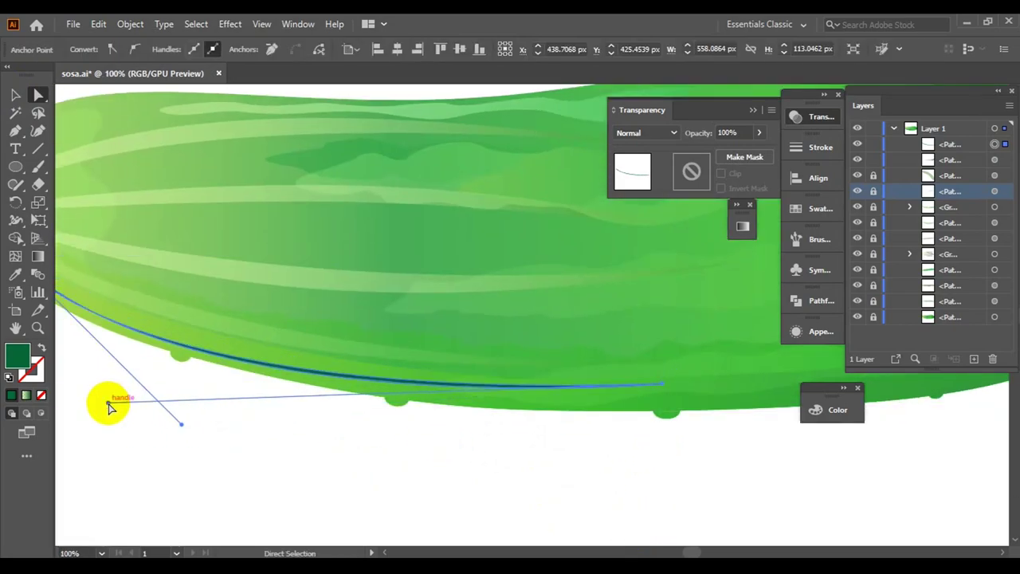
pyautogui.moveTo(271, 413)
pyautogui.mouseDown()
pyautogui.moveTo(108, 388)
pyautogui.moveTo(145, 390)
pyautogui.mouseUp()
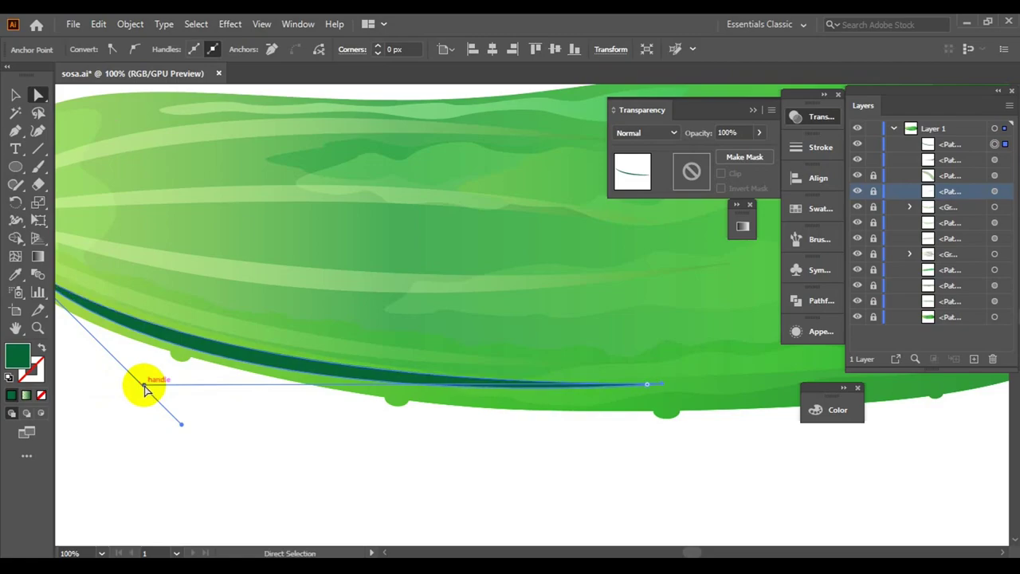
pyautogui.hotkey('ctrl', '-')
pyautogui.hotkey('ctrl', '-')
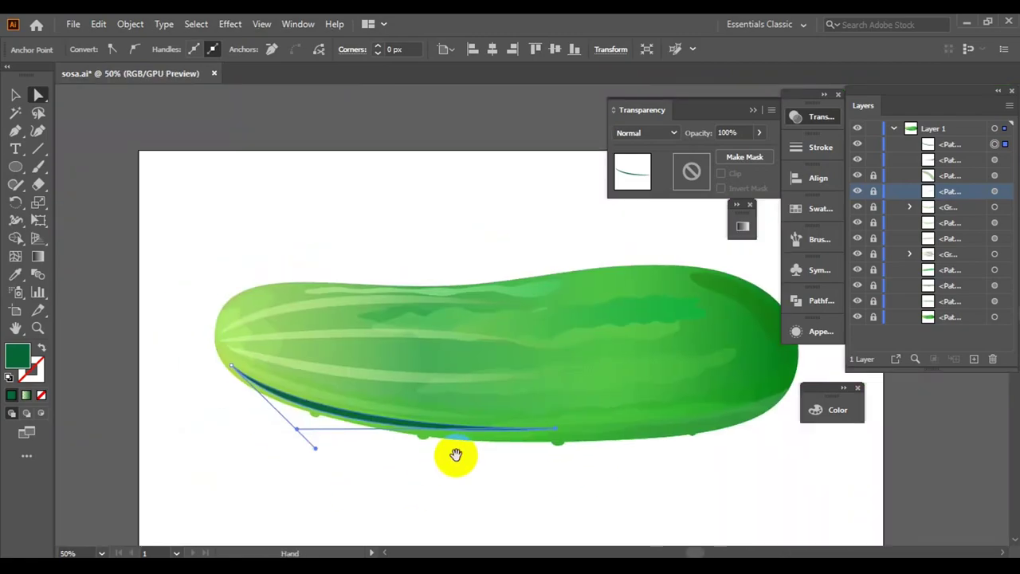
pyautogui.click(405, 477)
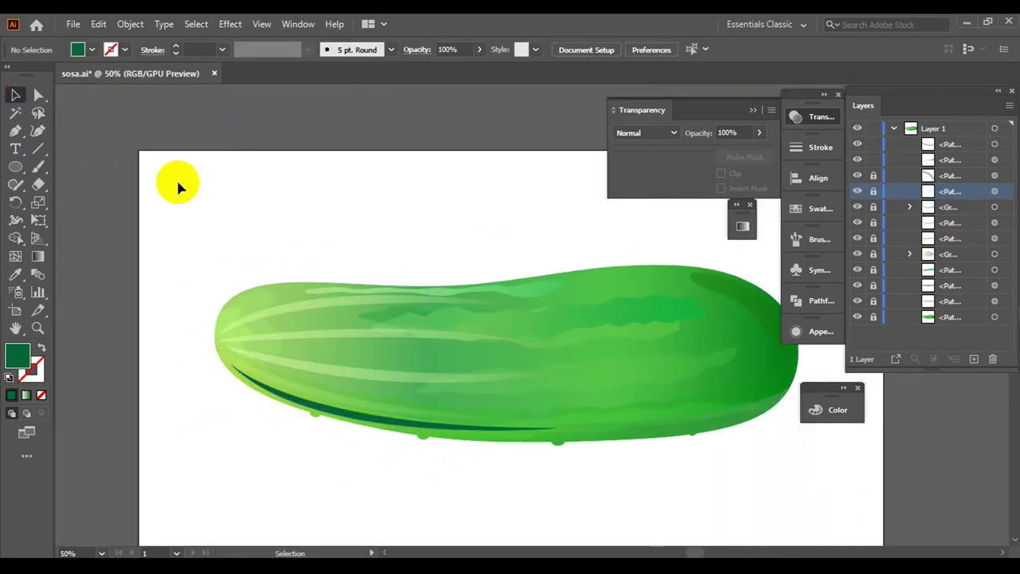
# - Extend the dark underside stroke further left and set its opacity to 50%
pyautogui.click(269, 411)
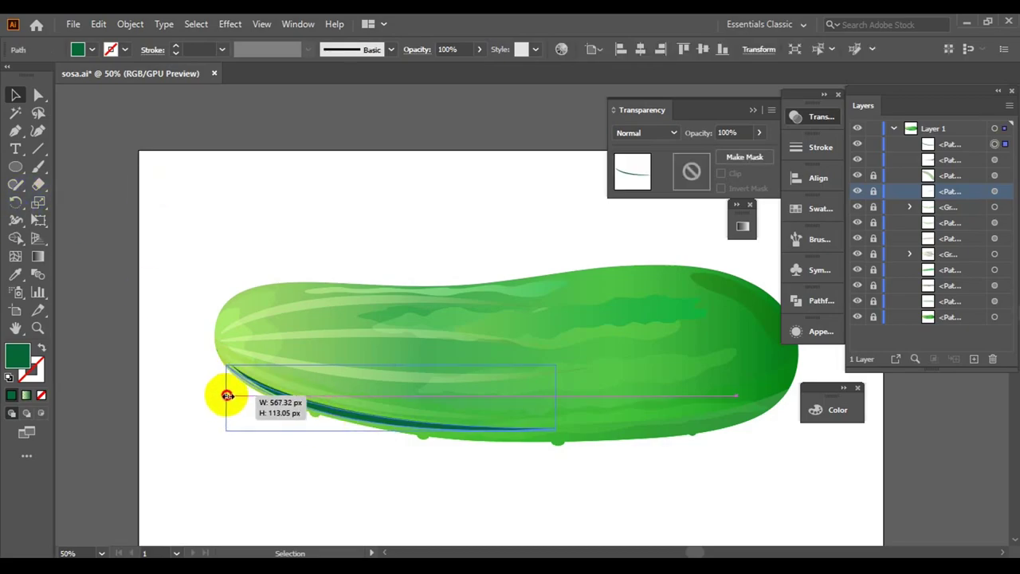
pyautogui.hotkey('ctrl', '+')
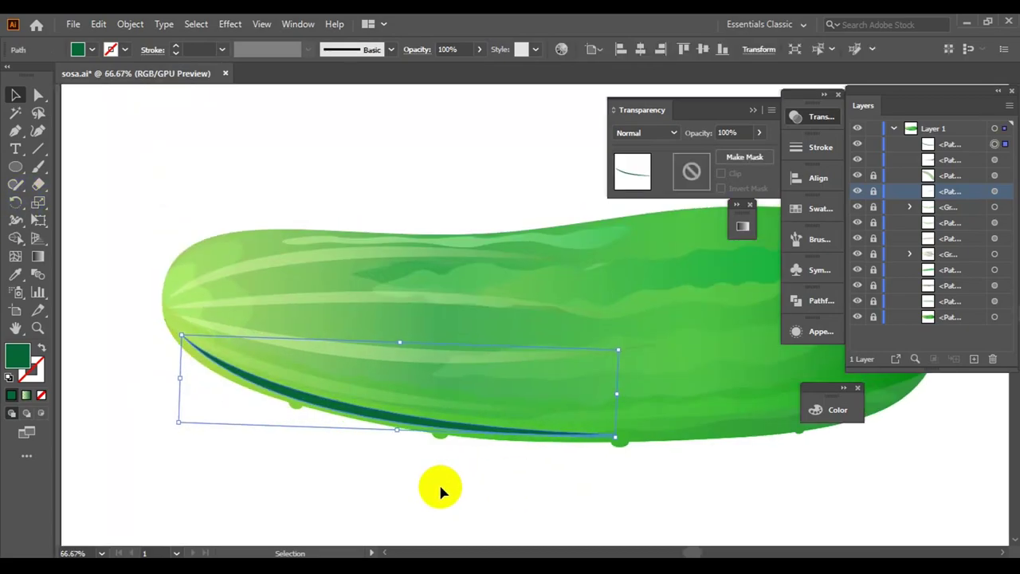
pyautogui.moveTo(180, 377); pyautogui.dragTo(171, 375)
pyautogui.click(460, 416)
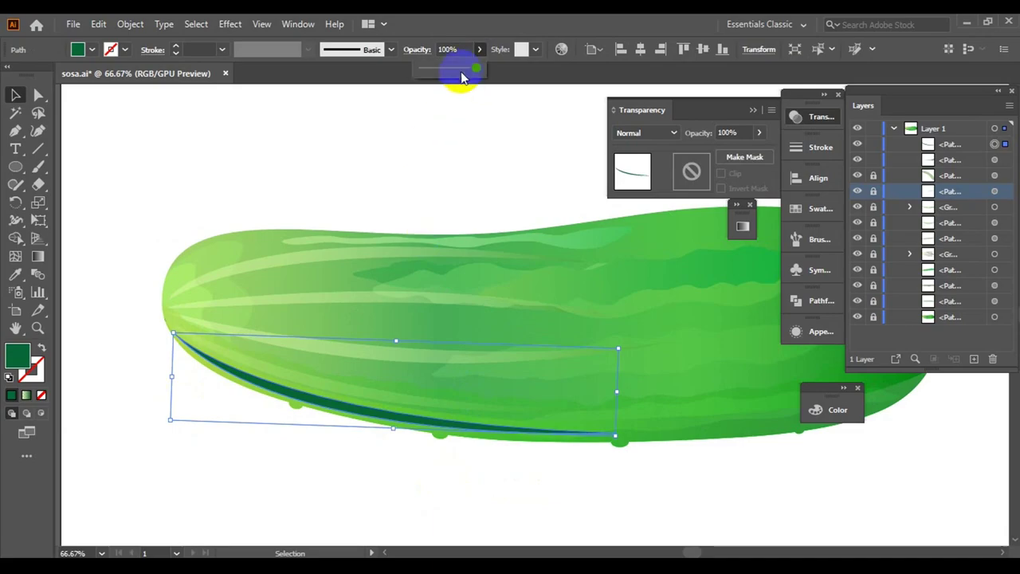
pyautogui.moveTo(463, 77); pyautogui.dragTo(446, 76)
pyautogui.hotkey('ctrl', '-')
pyautogui.click(530, 162)
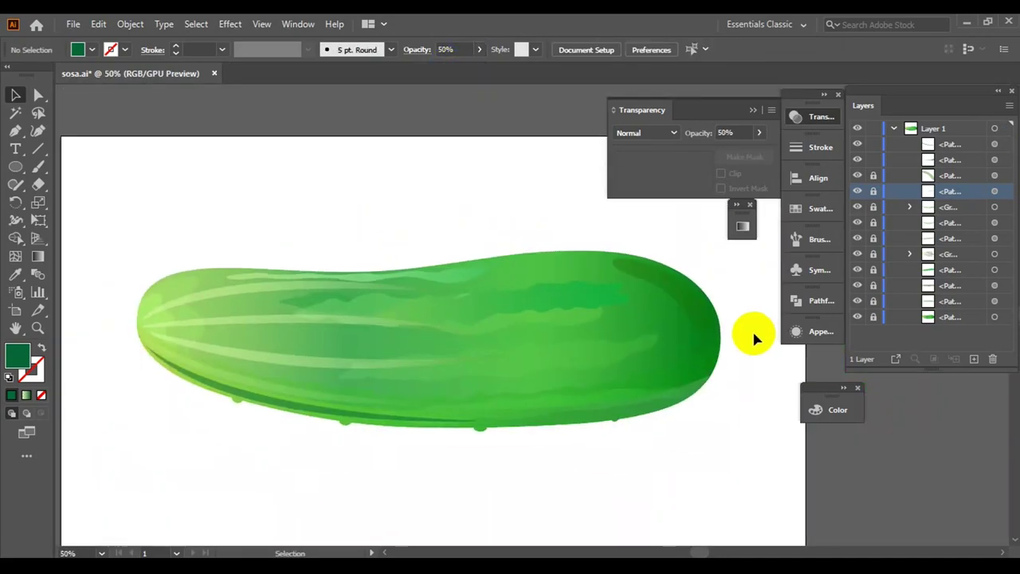
# - Lock the top two layers and draw a leaf-shaped highlight along the cucumber's top edge
pyautogui.click(451, 280)
pyautogui.moveTo(872, 144); pyautogui.dragTo(873, 159)
pyautogui.press('p')
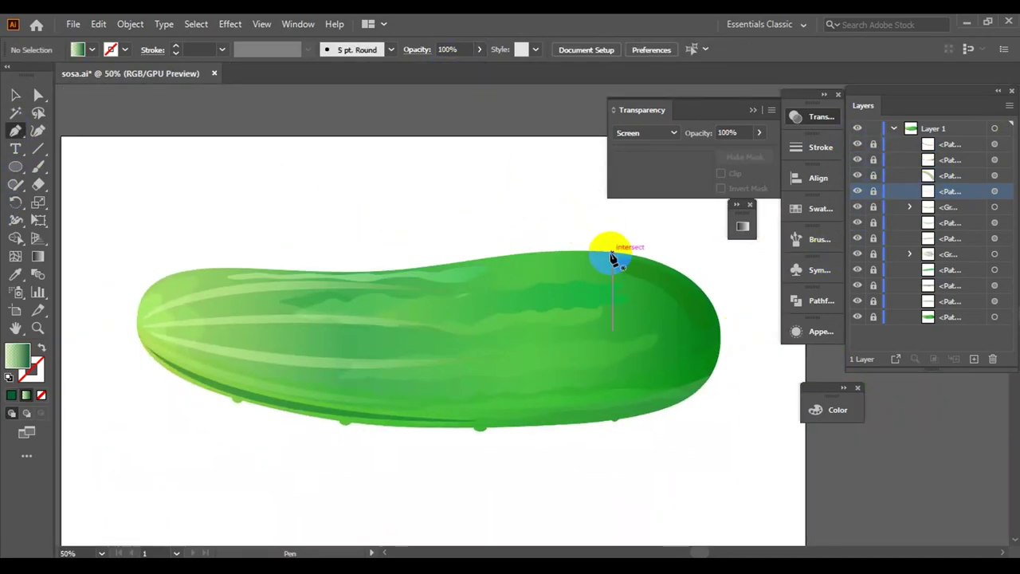
pyautogui.scroll(4, 561, 229)
pyautogui.moveTo(363, 307); pyautogui.dragTo(286, 300)
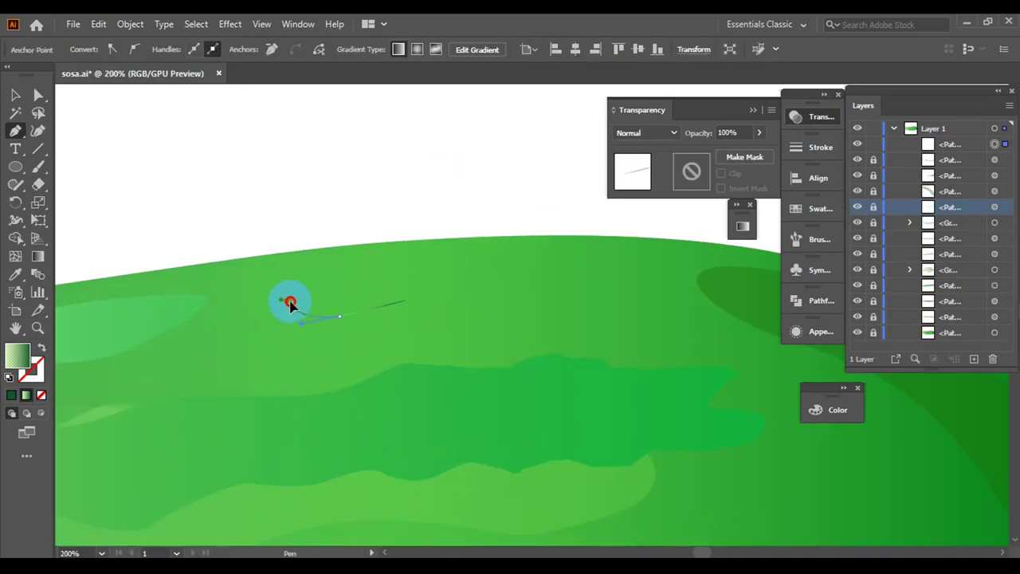
pyautogui.moveTo(468, 267); pyautogui.dragTo(593, 253)
pyautogui.moveTo(668, 273); pyautogui.dragTo(640, 289)
pyautogui.moveTo(570, 283); pyautogui.dragTo(542, 295)
pyautogui.moveTo(405, 299); pyautogui.dragTo(406, 308)
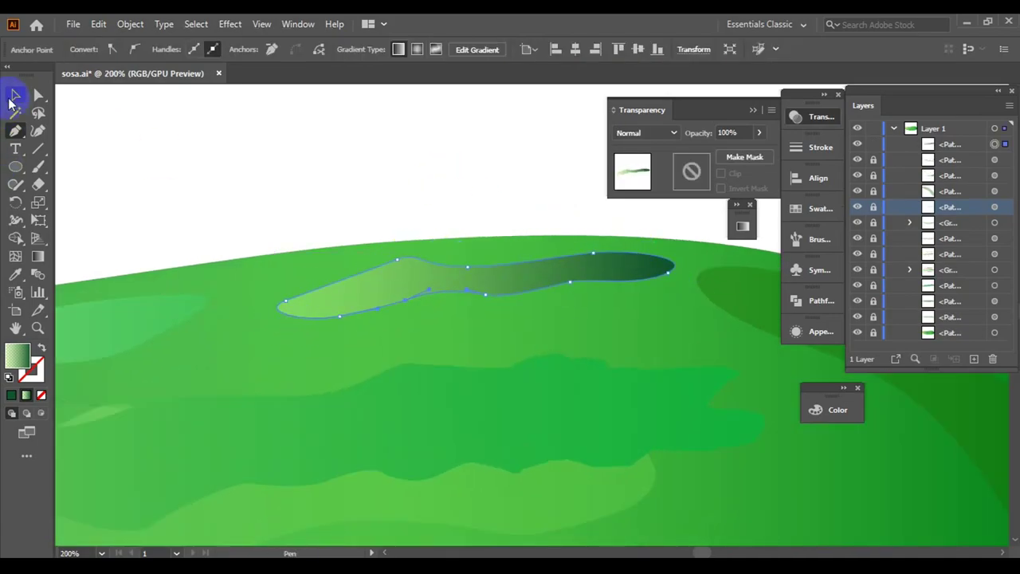
# - Fill the leaf highlight with solid green and set its blend mode to Screen
pyautogui.click(14, 95)
pyautogui.scroll(-3, 444, 200)
pyautogui.scroll(1, 558, 255)
pyautogui.scroll(-2, 467, 136)
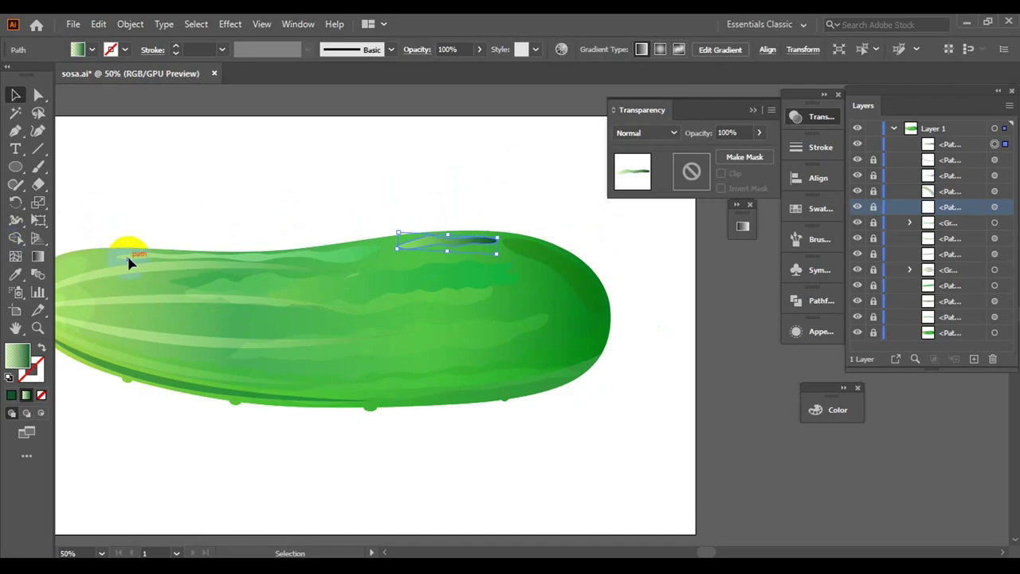
pyautogui.click(77, 50)
pyautogui.click(52, 84)
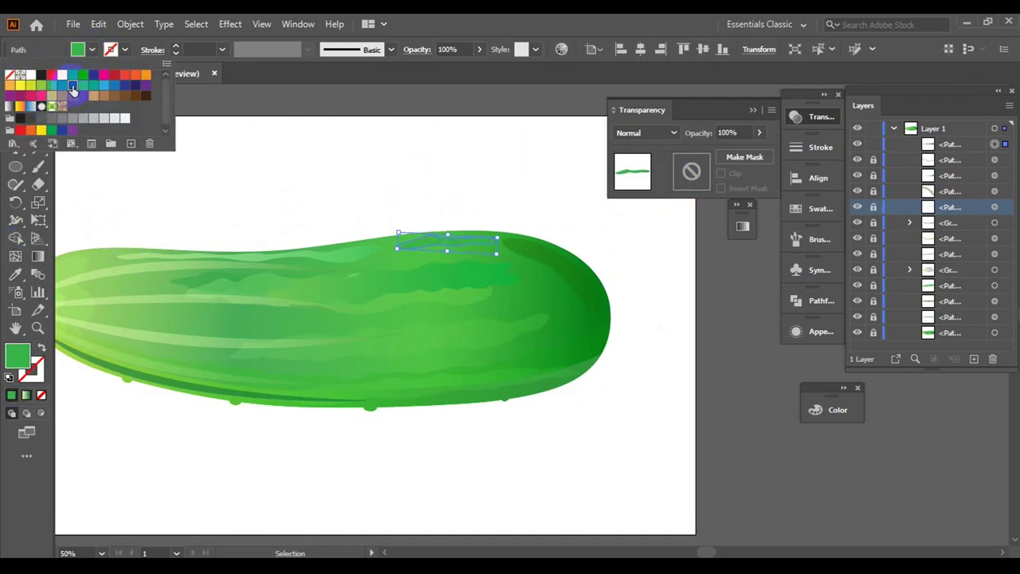
pyautogui.click(674, 133)
pyautogui.click(642, 234)
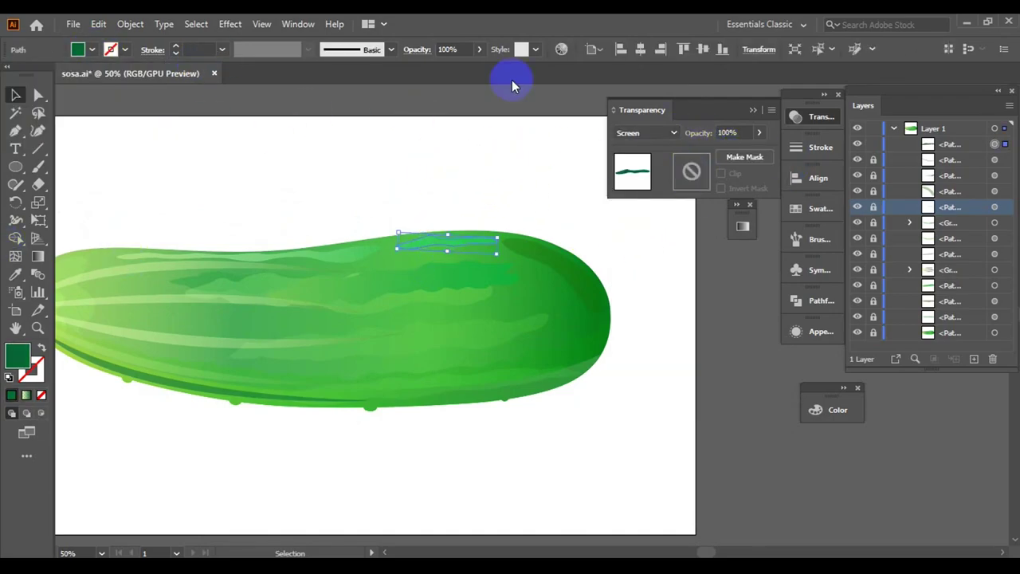
pyautogui.write('49')
# - Tint the highlight toward olive green with the RGB sliders and lower its opacity to 72%
pyautogui.click(833, 408)
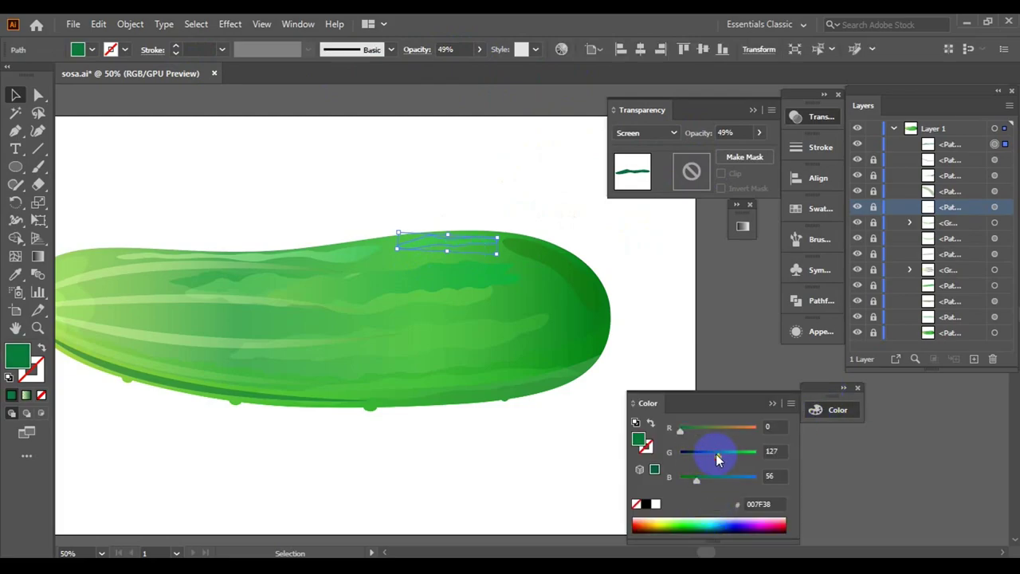
pyautogui.click(747, 359)
pyautogui.moveTo(716, 453)
pyautogui.mouseDown()
pyautogui.moveTo(727, 453)
pyautogui.moveTo(733, 432)
pyautogui.mouseUp()
pyautogui.hotkey('ctrl', 'z')
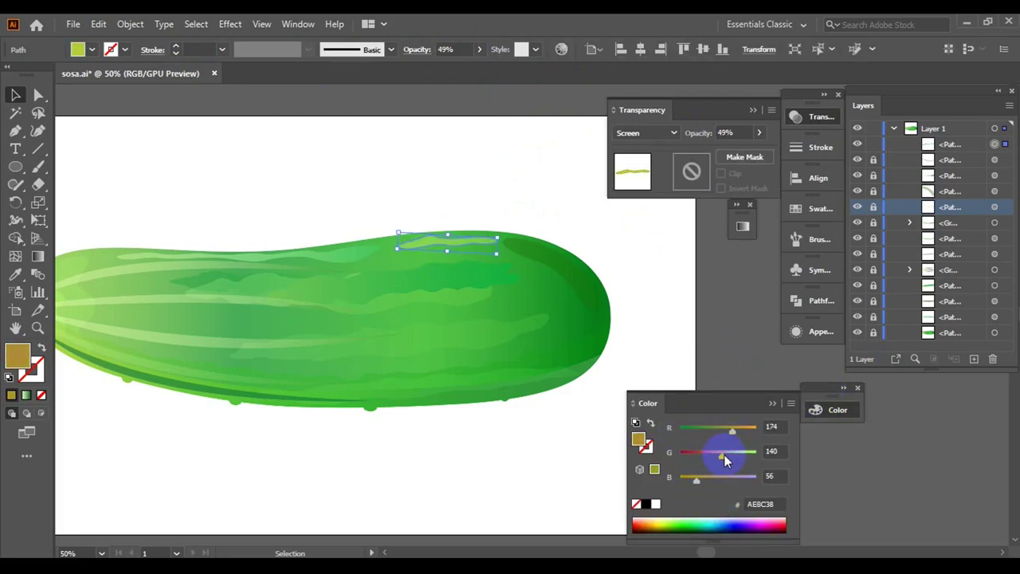
pyautogui.click(460, 244)
pyautogui.click(479, 49)
pyautogui.moveTo(450, 72); pyautogui.dragTo(437, 100)
pyautogui.click(436, 249)
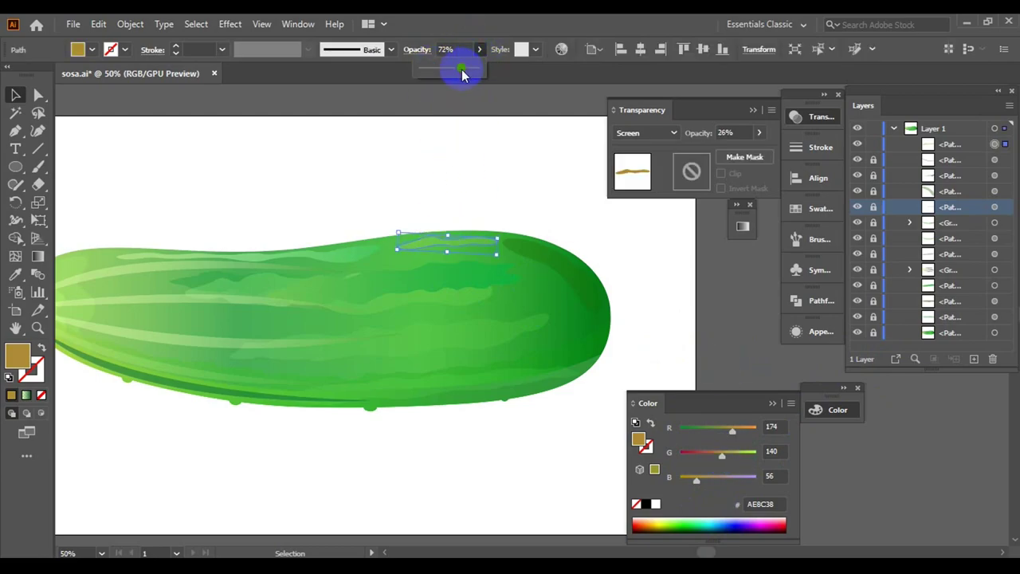
pyautogui.click(716, 431)
pyautogui.moveTo(710, 433); pyautogui.dragTo(702, 431)
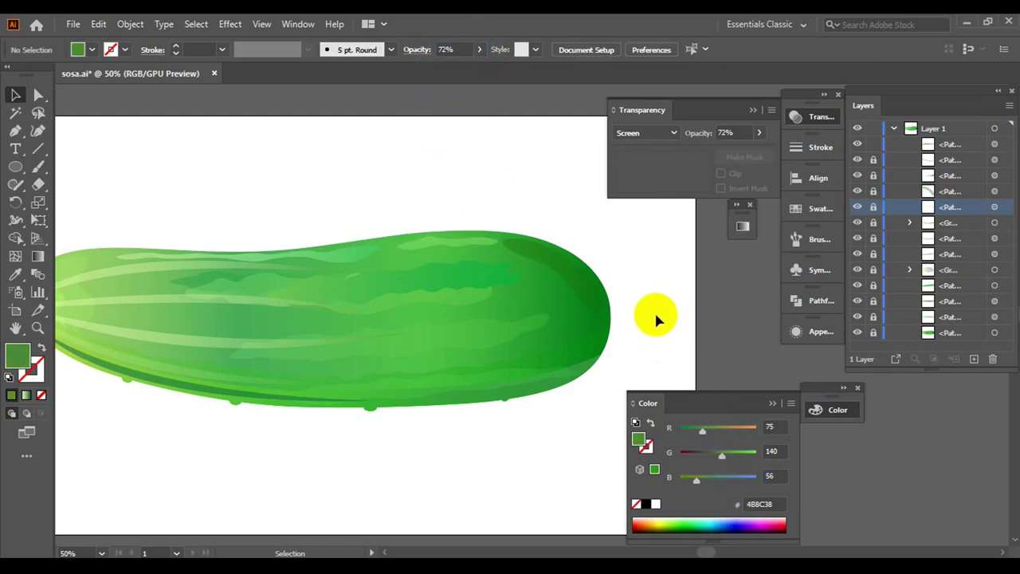
pyautogui.click(654, 310)
# - Alt-drag a copy of the highlight onto the cucumber's middle and set its opacity to 47%
pyautogui.click(416, 196)
pyautogui.click(488, 235)
pyautogui.moveTo(489, 237)
pyautogui.mouseDown()
pyautogui.moveTo(435, 319)
pyautogui.moveTo(425, 292)
pyautogui.mouseUp()
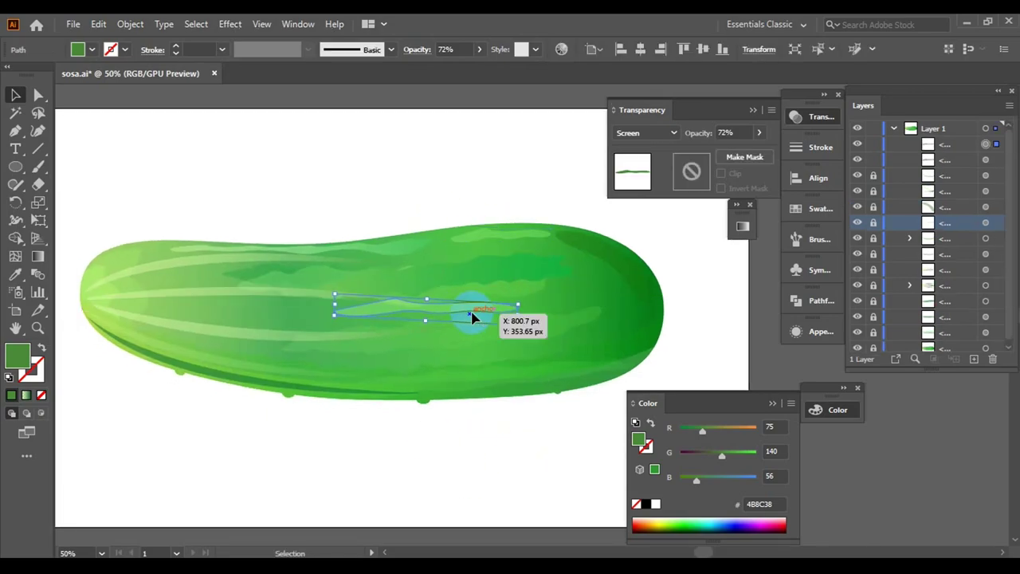
pyautogui.click(510, 488)
pyautogui.click(330, 286)
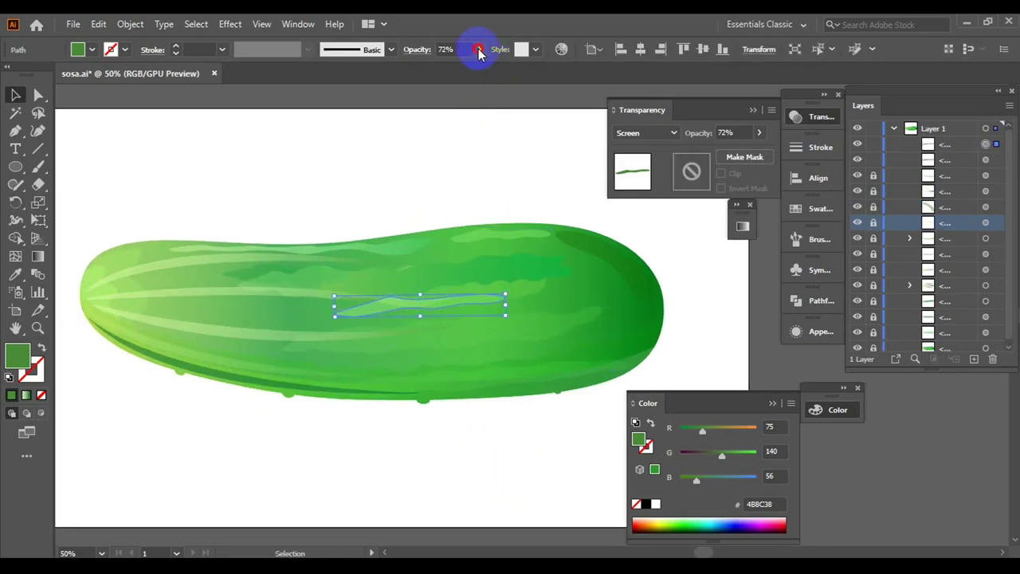
pyautogui.click(471, 128)
pyautogui.hotkey('ctrl', 'z')
pyautogui.click(471, 164)
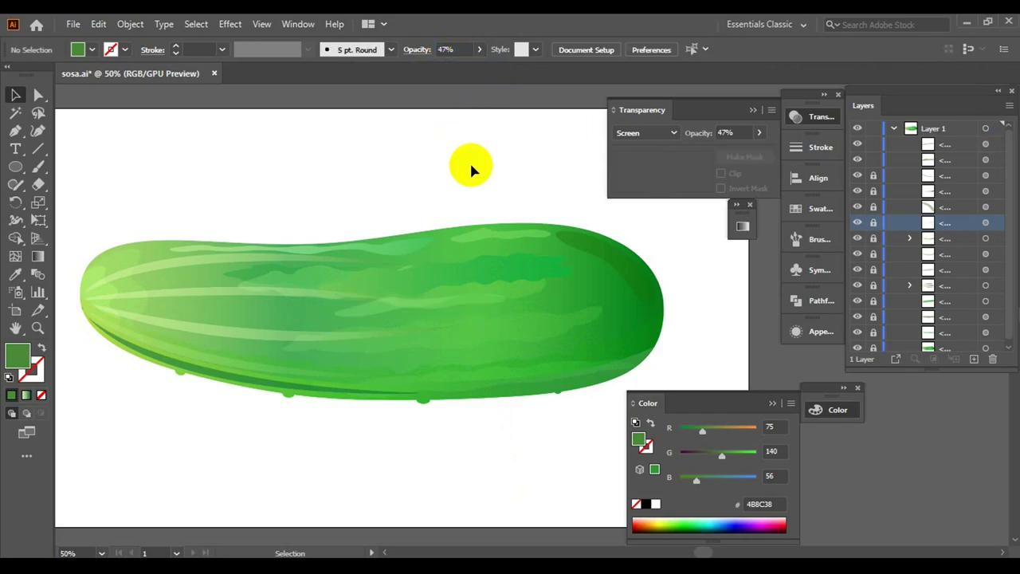
# - Move an anchor of the copied highlight with Direct Selection to stretch it into a longer streak
pyautogui.click(420, 317)
pyautogui.hotkey('ctrl', '=')
pyautogui.hotkey('ctrl', '=')
pyautogui.click(38, 95)
pyautogui.click(242, 335)
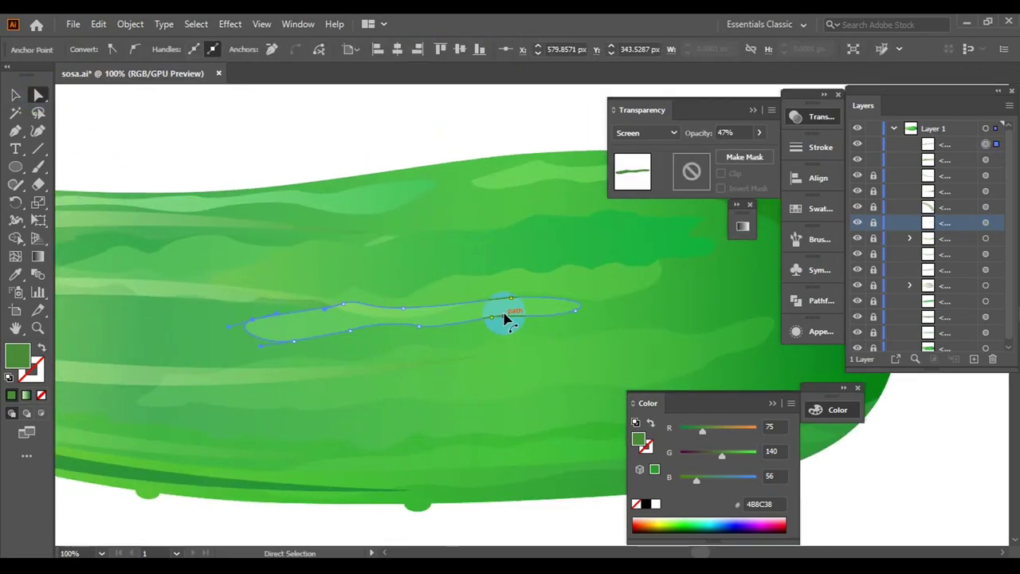
pyautogui.hotkey('ctrl', '=')
pyautogui.moveTo(317, 341)
pyautogui.mouseDown()
pyautogui.moveTo(323, 348)
pyautogui.moveTo(212, 337)
pyautogui.mouseUp()
pyautogui.hotkey('ctrl', '-')
pyautogui.hotkey('ctrl', '-')
pyautogui.hotkey('ctrl', '-')
pyautogui.click(427, 255)
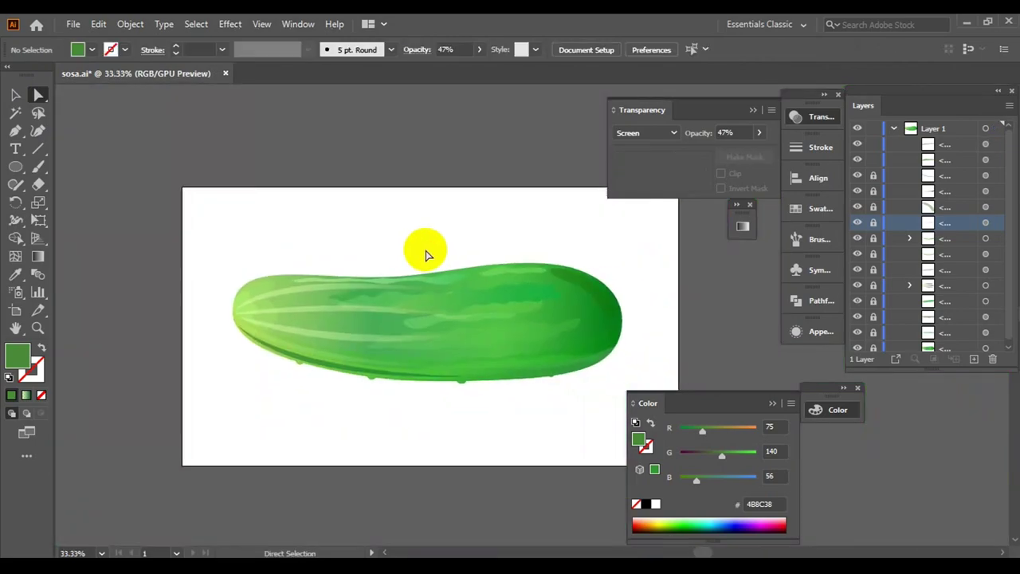
pyautogui.hotkey('ctrl', '=')
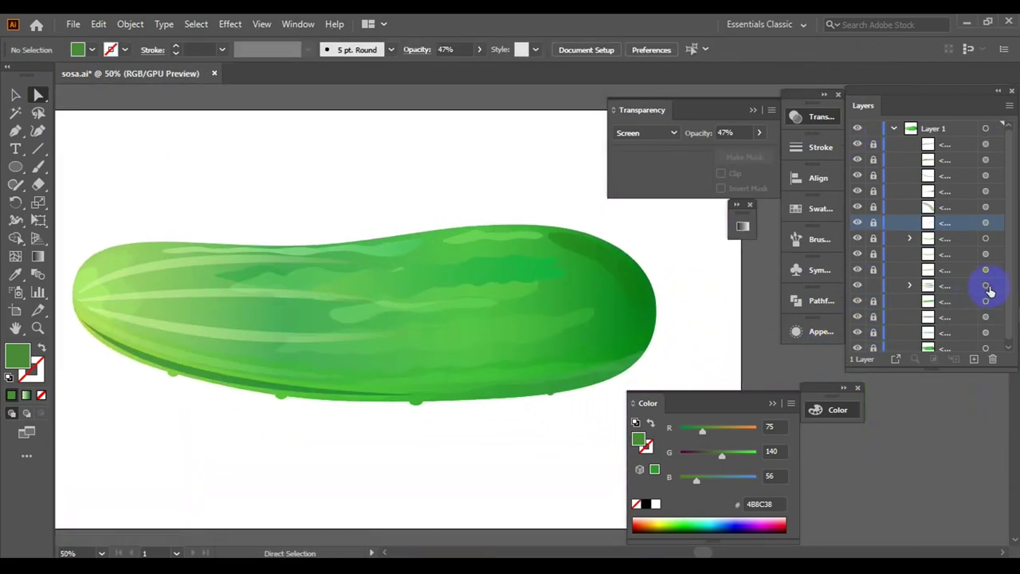
# - Bring the stripe group above the cucumber in the Layers panel, unlock it and select it
pyautogui.click(986, 286)
pyautogui.moveTo(199, 298); pyautogui.dragTo(348, 159)
pyautogui.click(457, 216)
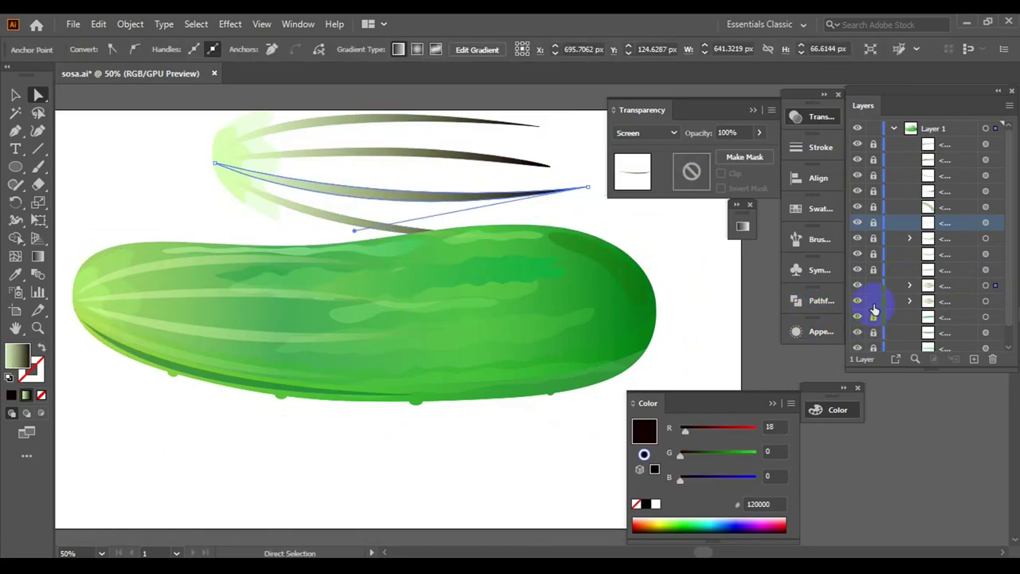
pyautogui.press('v')
pyautogui.click(228, 164)
# - Reflect the stripe group, then move and scale it onto the cucumber's right end
pyautogui.rightClick(194, 201)
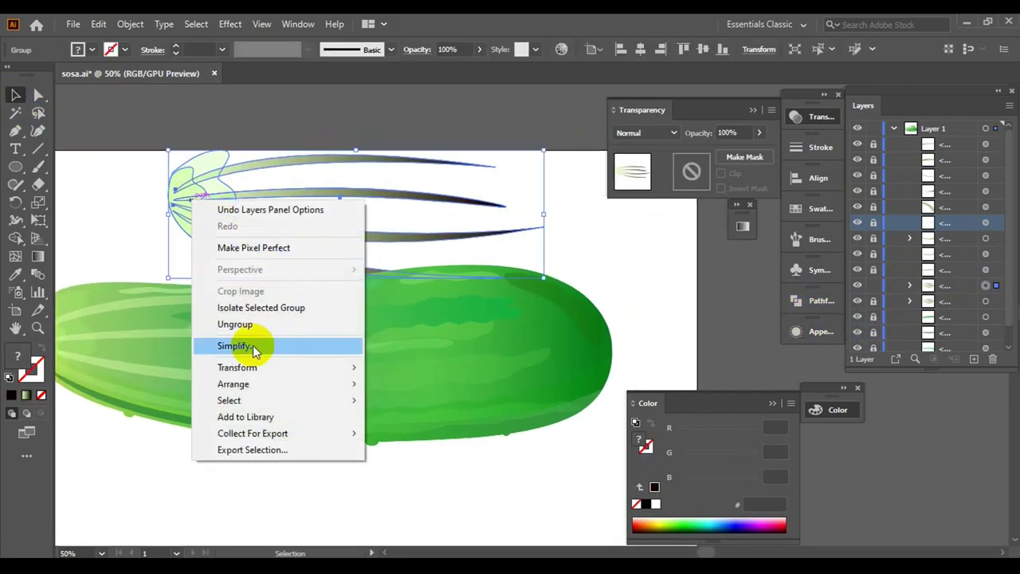
pyautogui.click(401, 422)
pyautogui.click(758, 325)
pyautogui.moveTo(523, 247); pyautogui.dragTo(569, 353)
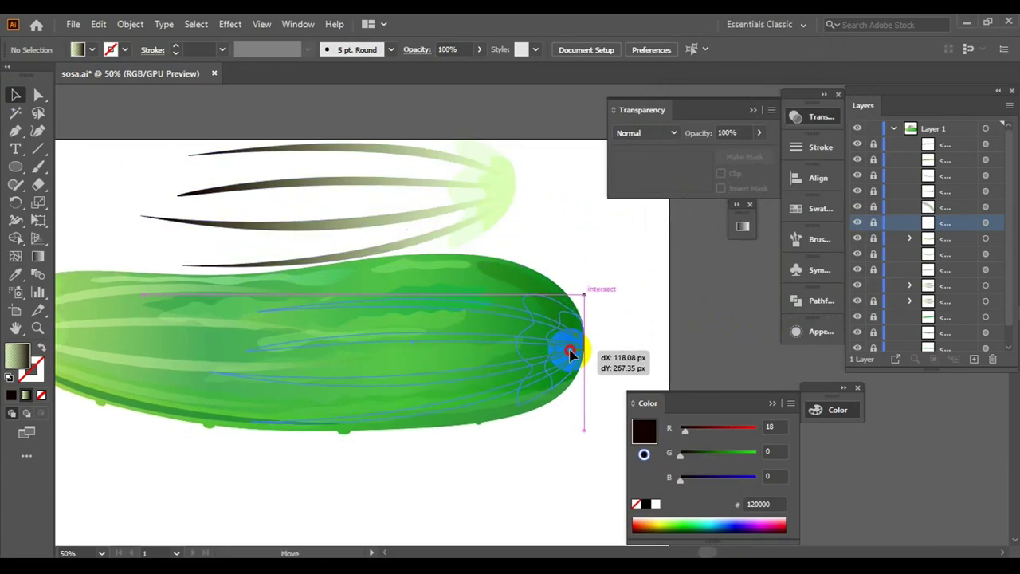
pyautogui.hotkey('ctrl', '-')
pyautogui.hotkey('ctrl', '+')
pyautogui.hotkey('ctrl', '+')
pyautogui.moveTo(100, 326); pyautogui.dragTo(254, 321)
pyautogui.scroll(5, 614, 268)
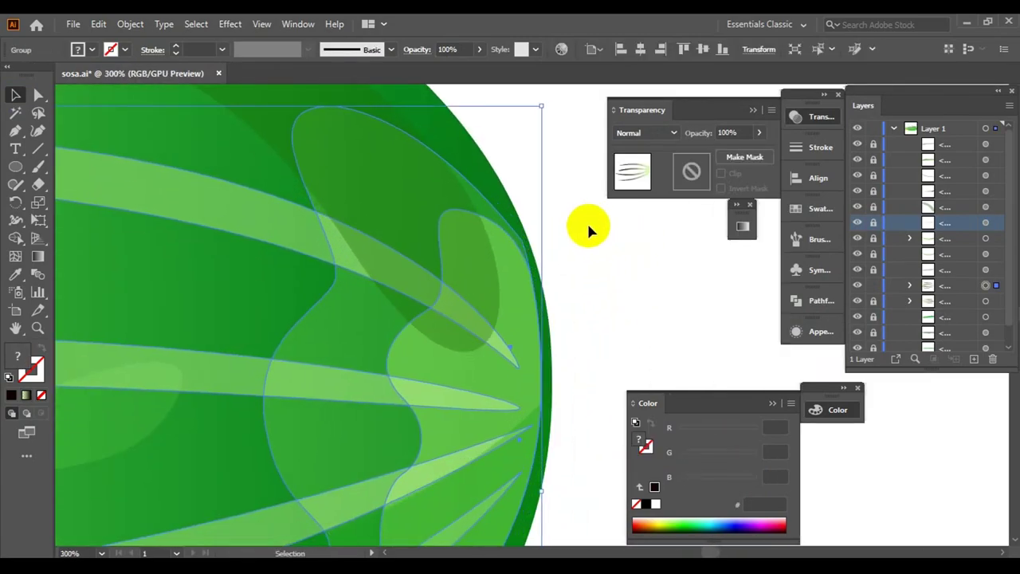
pyautogui.moveTo(541, 105); pyautogui.dragTo(558, 111)
pyautogui.scroll(-5, 608, 263)
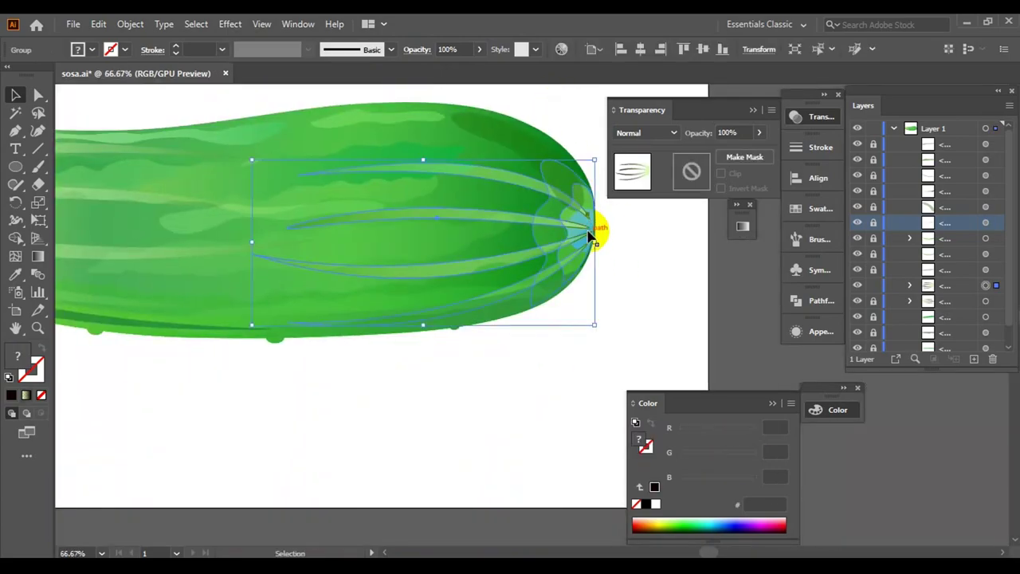
pyautogui.scroll(-3, 479, 369)
pyautogui.scroll(5, 604, 295)
# - Reflect the stripes again and nudge them into place on the cucumber's right end
pyautogui.click(604, 296)
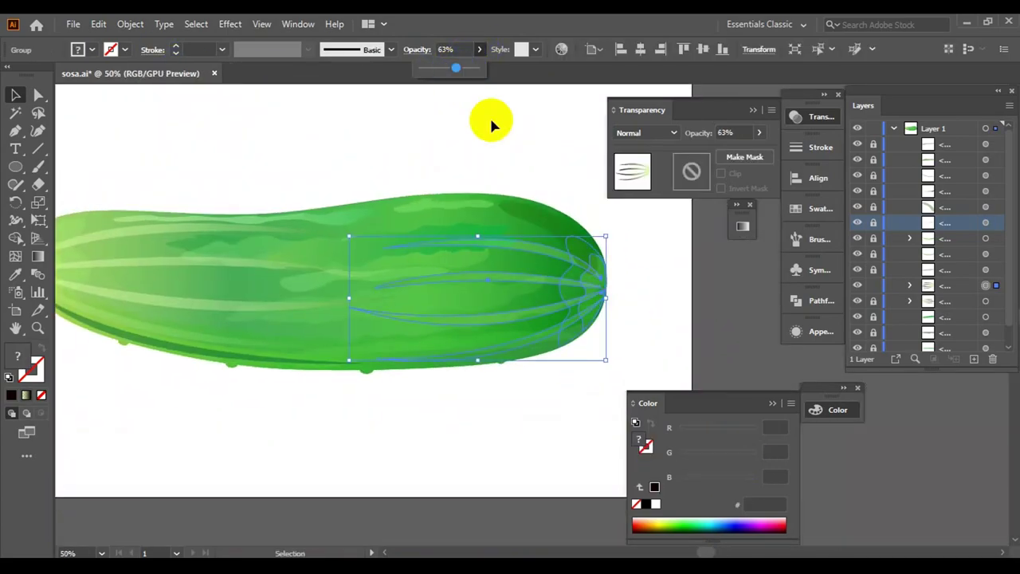
pyautogui.scroll(-5, 557, 251)
pyautogui.click(588, 251)
pyautogui.rightClick(419, 219)
pyautogui.click(629, 446)
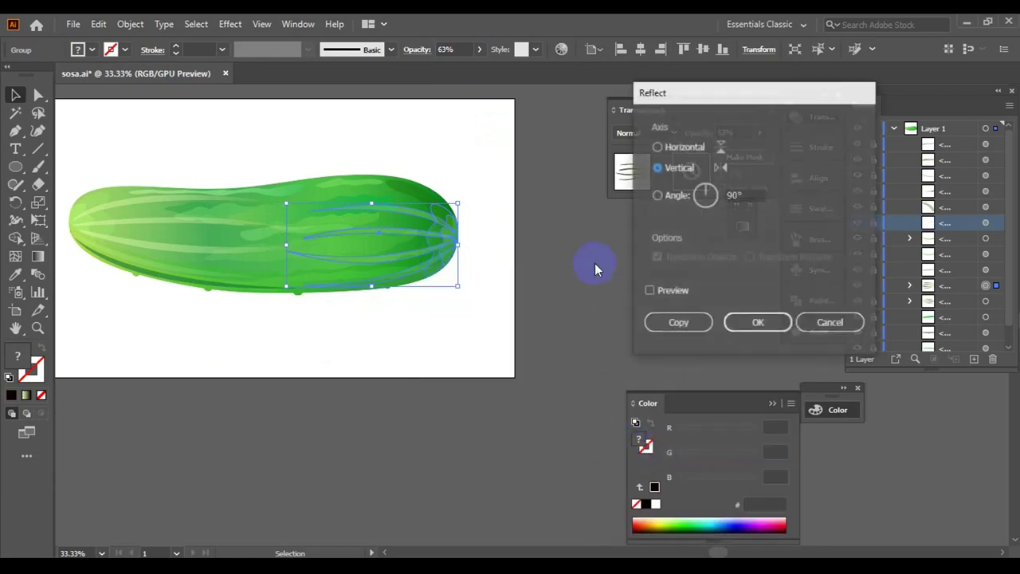
pyautogui.click(742, 322)
pyautogui.scroll(2, 669, 343)
pyautogui.moveTo(554, 303); pyautogui.dragTo(547, 274)
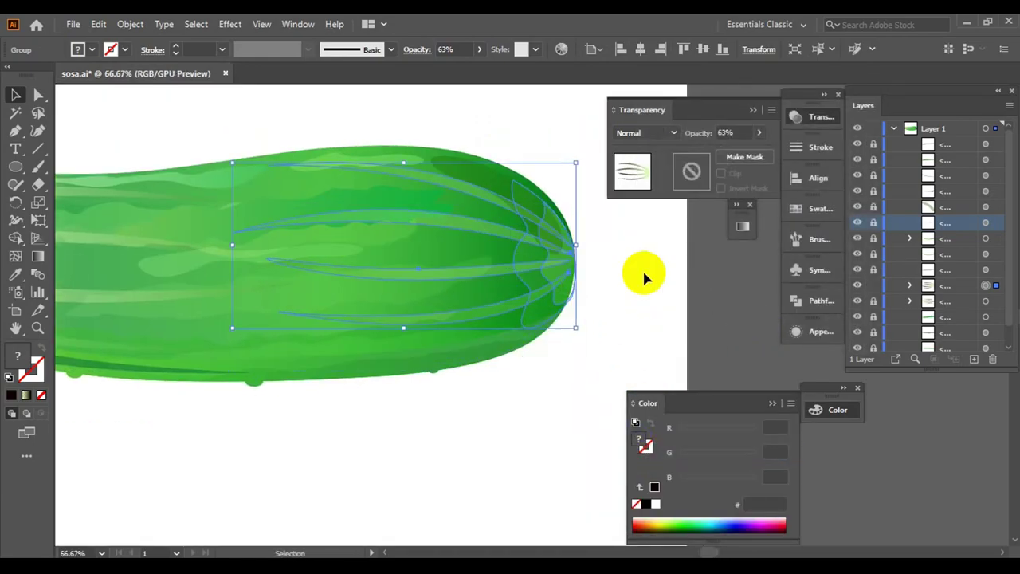
pyautogui.moveTo(579, 144); pyautogui.dragTo(628, 241)
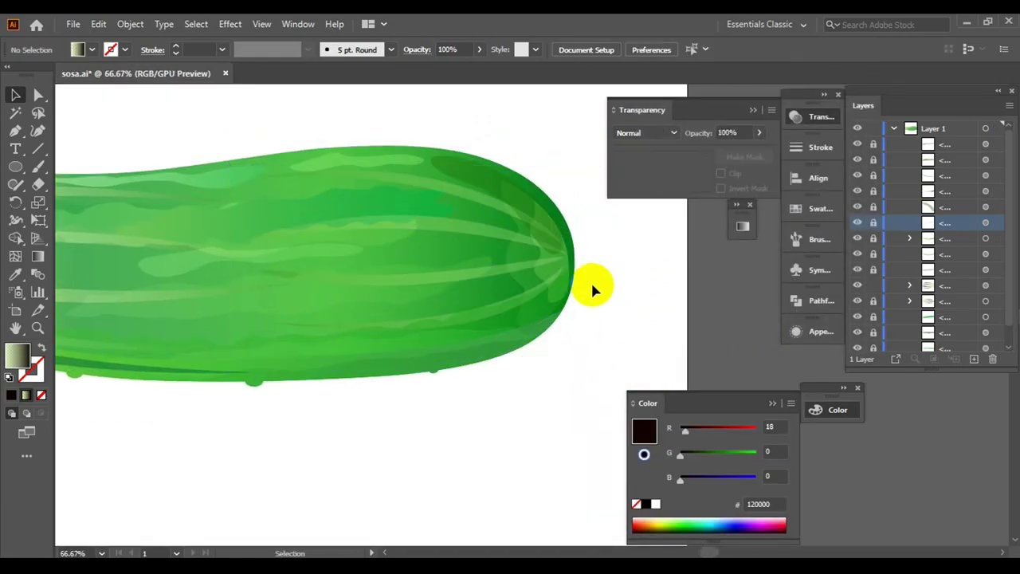
# - Collapse Layer 1 and add a new Layer 2 above it
pyautogui.click(555, 119)
pyautogui.scroll(-3, 604, 335)
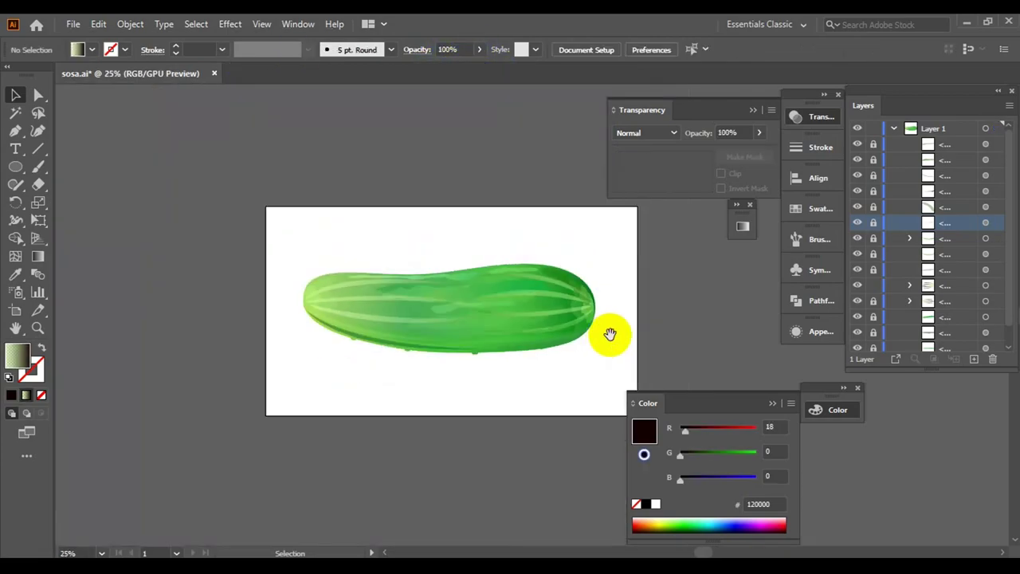
pyautogui.scroll(2, 610, 291)
pyautogui.click(610, 290)
pyautogui.click(499, 125)
pyautogui.scroll(-1, 502, 387)
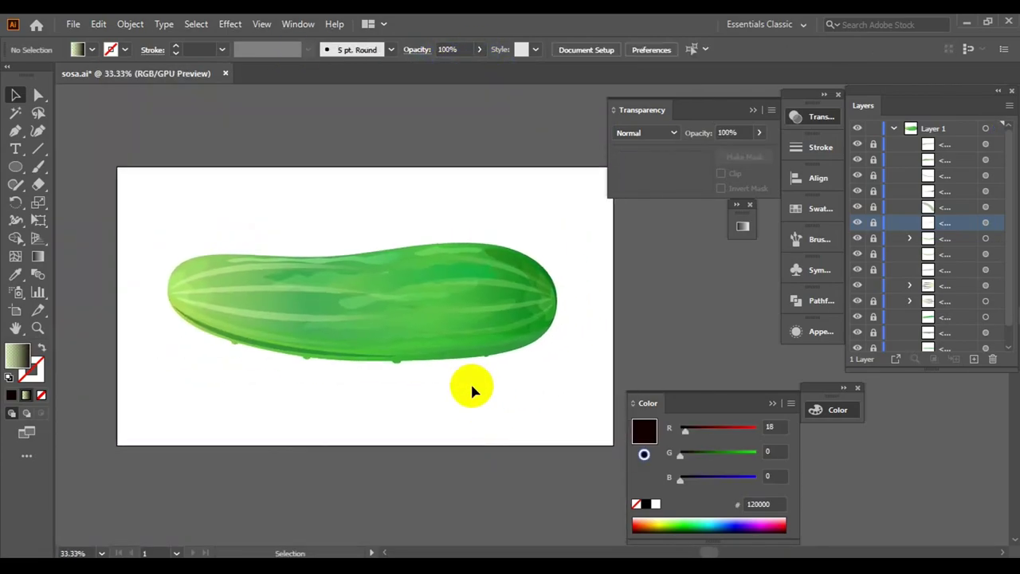
pyautogui.click(894, 129)
pyautogui.hotkey('ctrl', 'l')
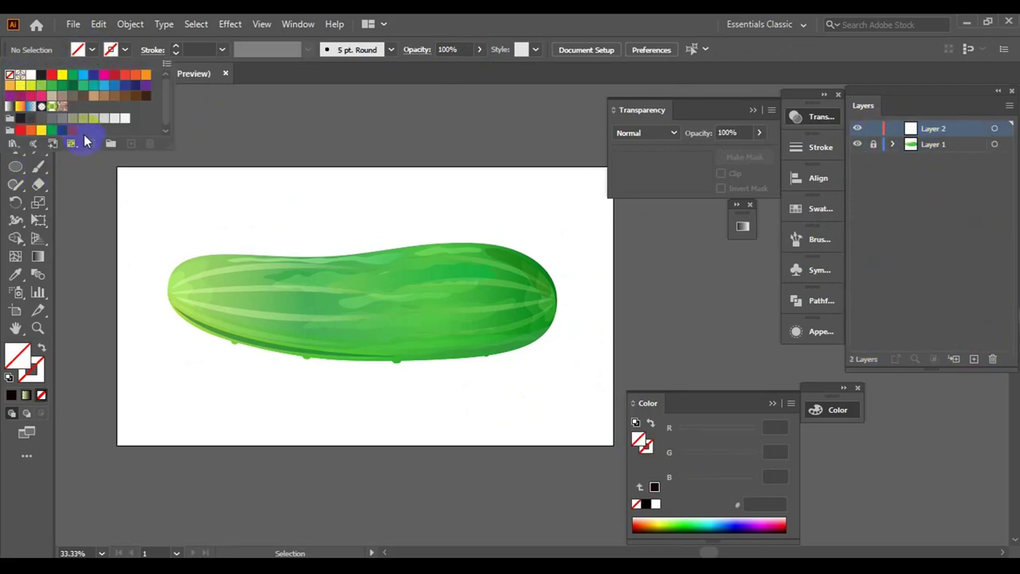
# - Draw a light green ellipse on the cucumber body in Screen blend mode
pyautogui.click(72, 74)
pyautogui.press('l')
pyautogui.scroll(5, 417, 291)
pyautogui.moveTo(337, 281); pyautogui.dragTo(450, 343)
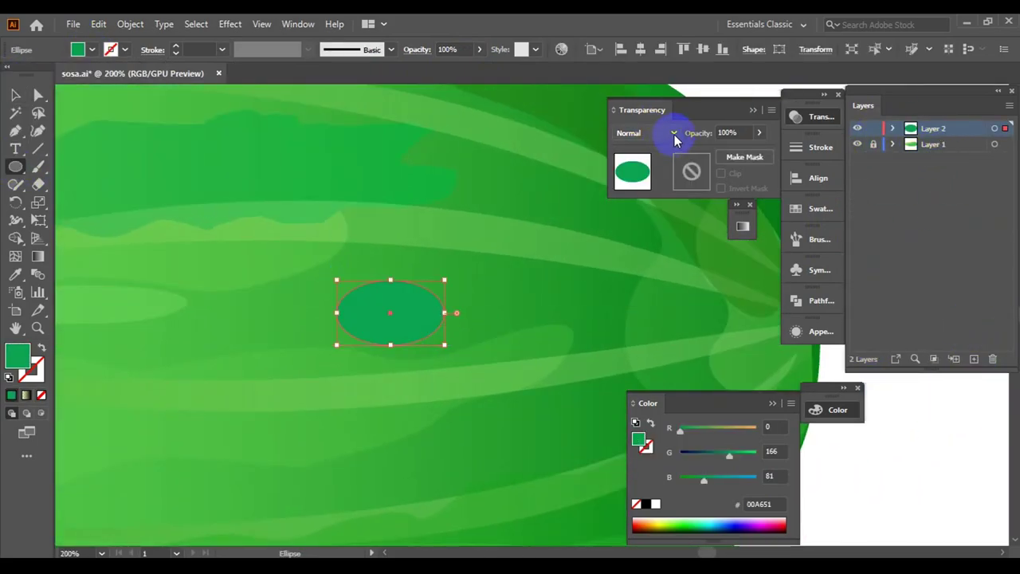
pyautogui.click(674, 132)
pyautogui.click(646, 217)
pyautogui.click(15, 94)
pyautogui.click(91, 49)
pyautogui.click(73, 90)
pyautogui.click(42, 85)
pyautogui.click(528, 317)
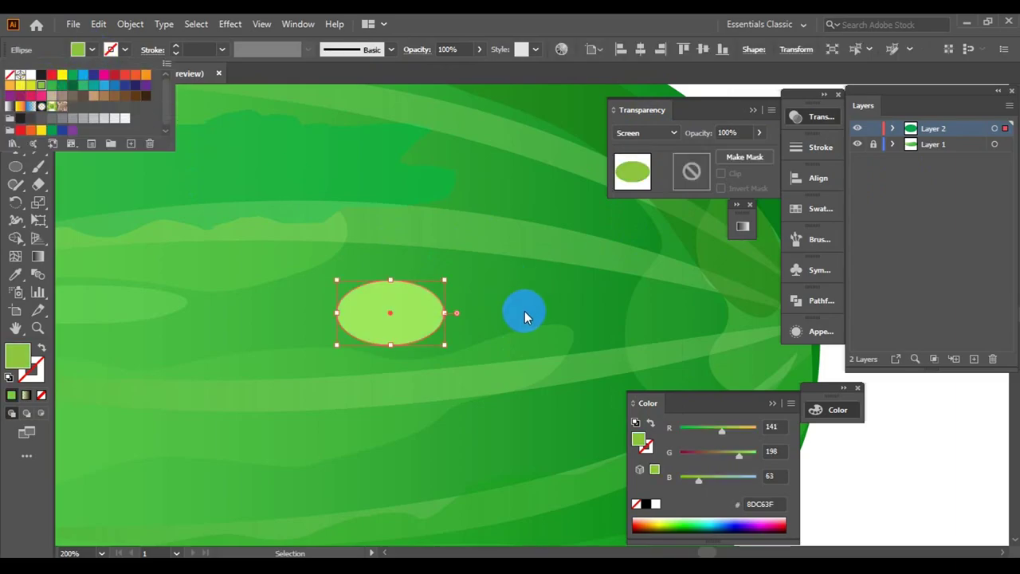
# - Lower the ellipse's opacity to 63% and pull its top anchor into an egg shape
pyautogui.click(478, 50)
pyautogui.moveTo(488, 70); pyautogui.dragTo(461, 70)
pyautogui.press('a')
pyautogui.click(390, 280)
pyautogui.moveTo(392, 285); pyautogui.dragTo(402, 268)
pyautogui.click(489, 335)
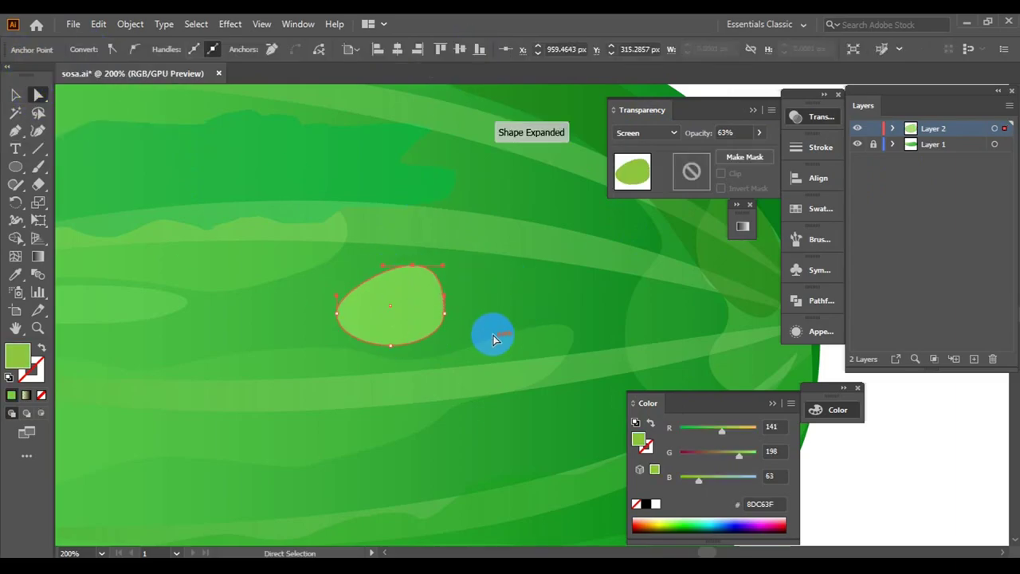
pyautogui.click(92, 49)
# - Draw a dark green egg shape inside the light green rim and brighten its green slightly
pyautogui.click(73, 90)
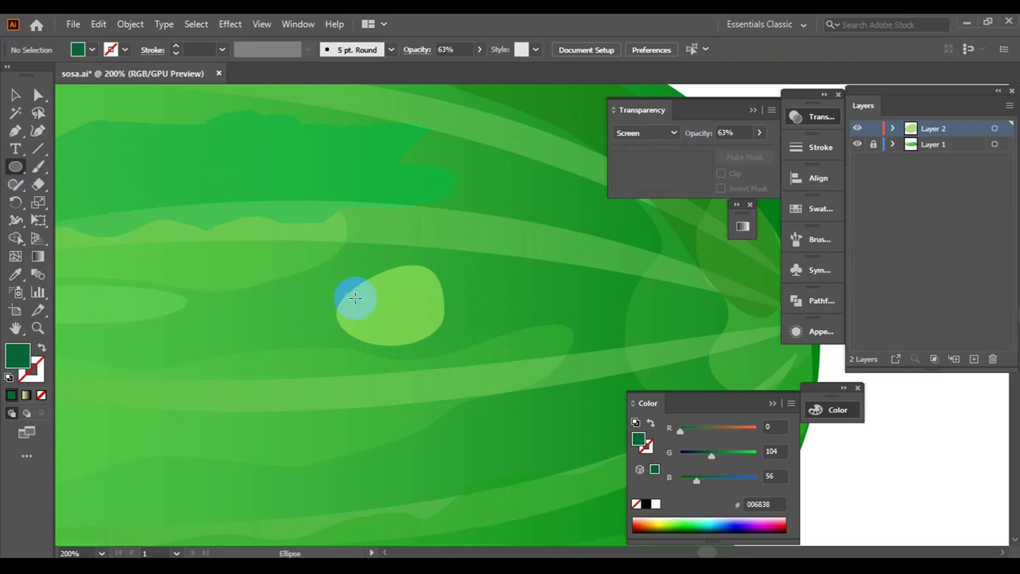
pyautogui.scroll(1, 356, 297)
pyautogui.press('v')
pyautogui.moveTo(362, 293)
pyautogui.mouseDown()
pyautogui.moveTo(466, 396)
pyautogui.moveTo(444, 405)
pyautogui.mouseUp()
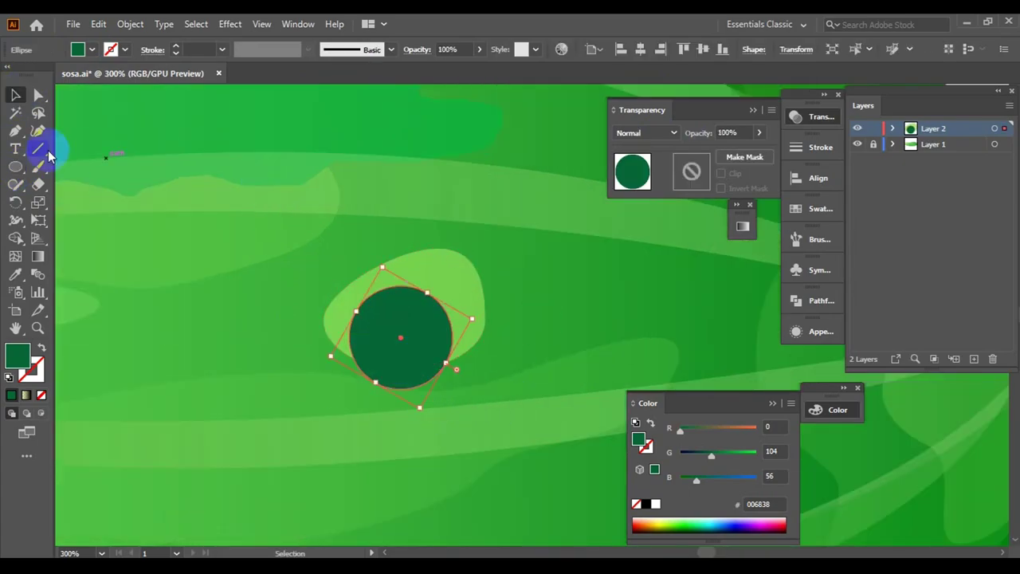
pyautogui.moveTo(428, 298); pyautogui.dragTo(438, 292)
pyautogui.click(15, 95)
pyautogui.click(409, 329)
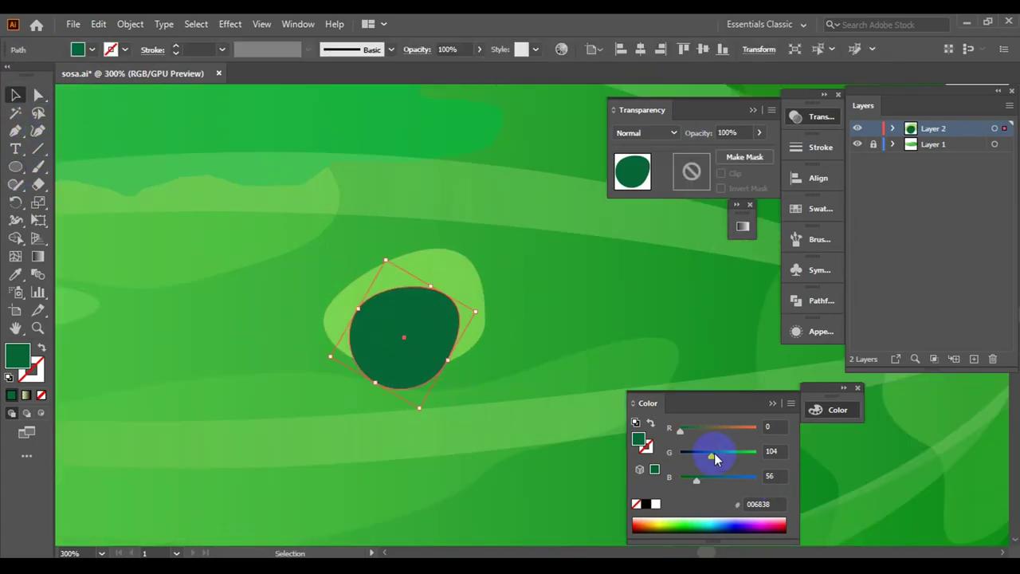
pyautogui.moveTo(712, 455); pyautogui.dragTo(723, 455)
pyautogui.click(598, 344)
# - Add a small Screen-mode highlight circle on the dark bump and adjust its green value
pyautogui.moveTo(412, 269); pyautogui.dragTo(460, 316)
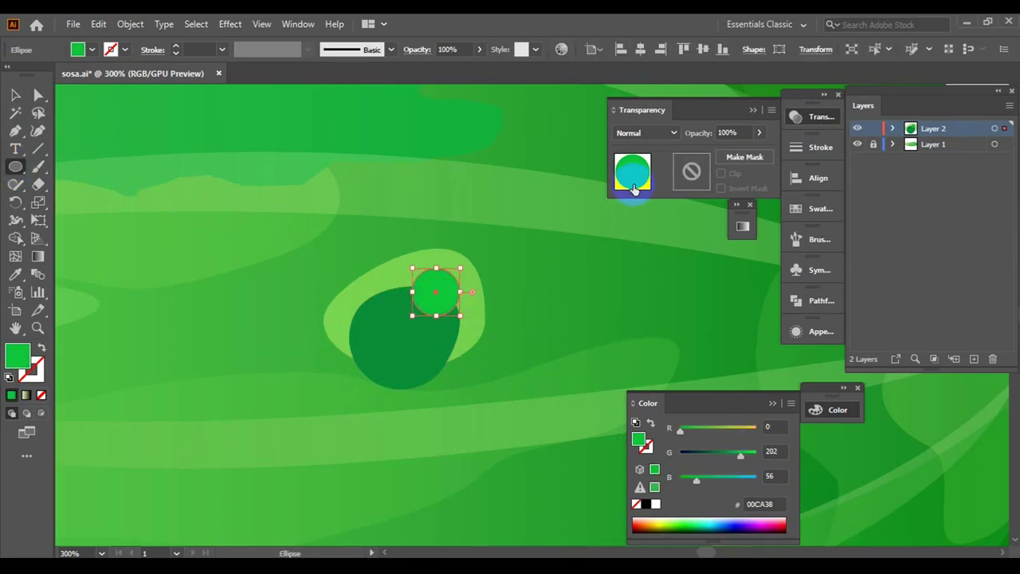
pyautogui.click(645, 132)
pyautogui.click(642, 237)
pyautogui.click(15, 95)
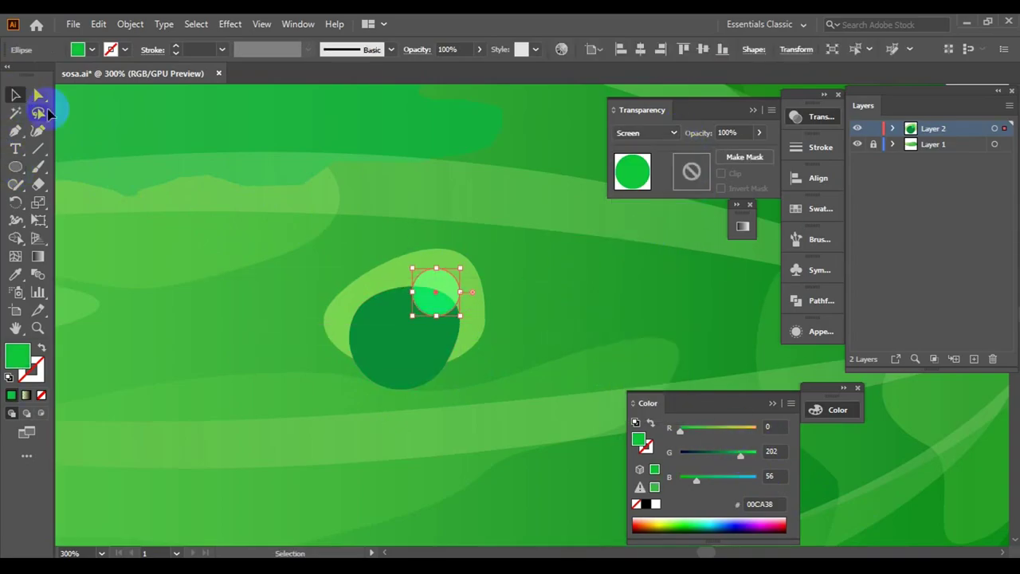
pyautogui.click(842, 471)
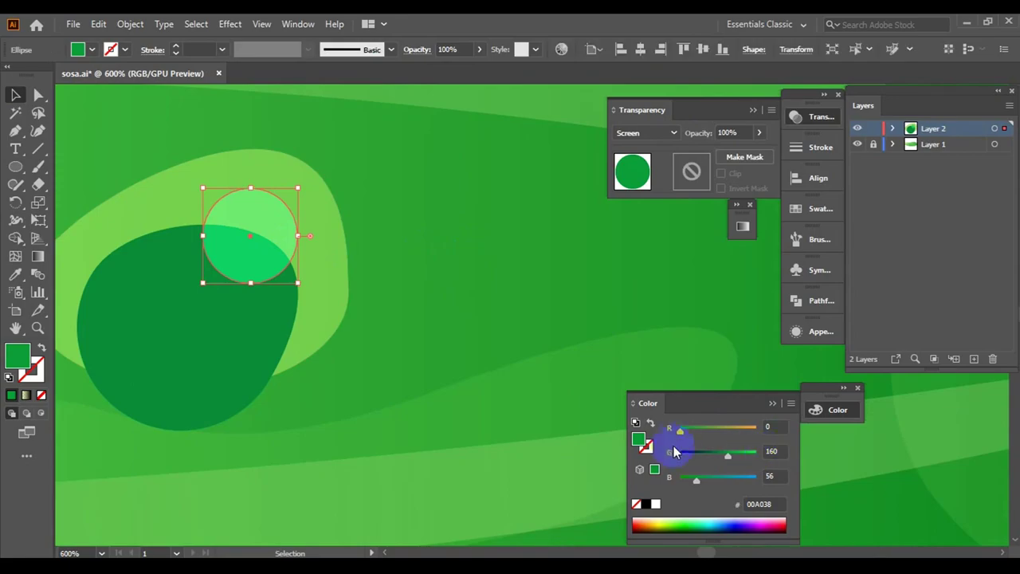
pyautogui.moveTo(682, 429); pyautogui.dragTo(710, 430)
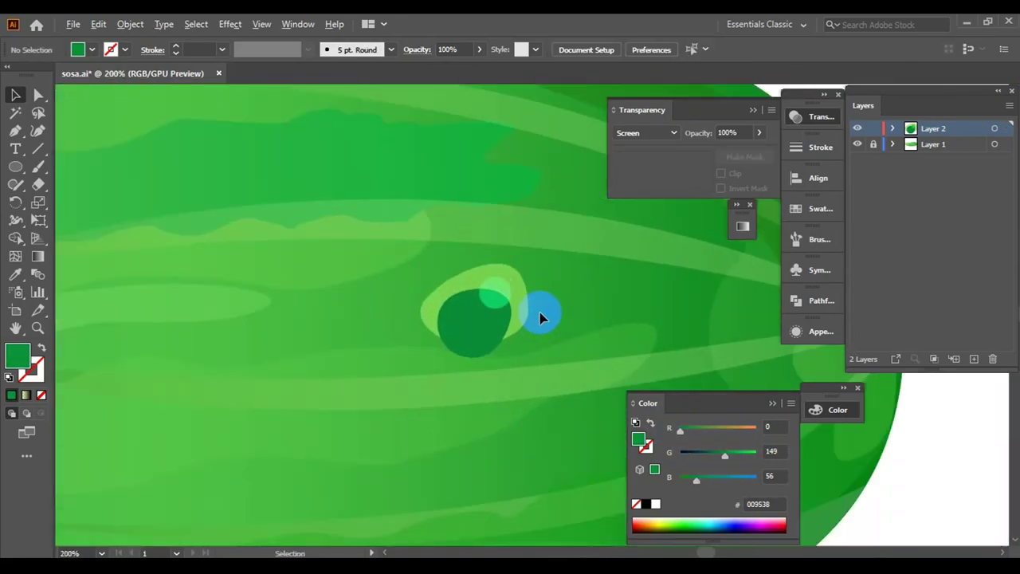
# - Reshape the bump's anchors with Direct Selection and select the lower bump
pyautogui.hotkey('ctrl', '=')
pyautogui.hotkey('ctrl', '=')
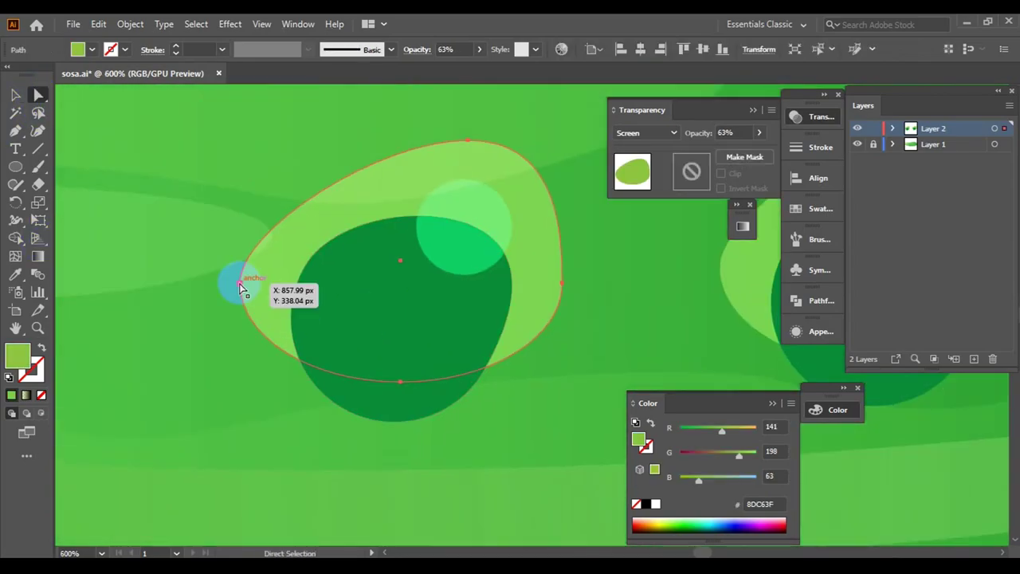
pyautogui.click(387, 296)
pyautogui.click(484, 371)
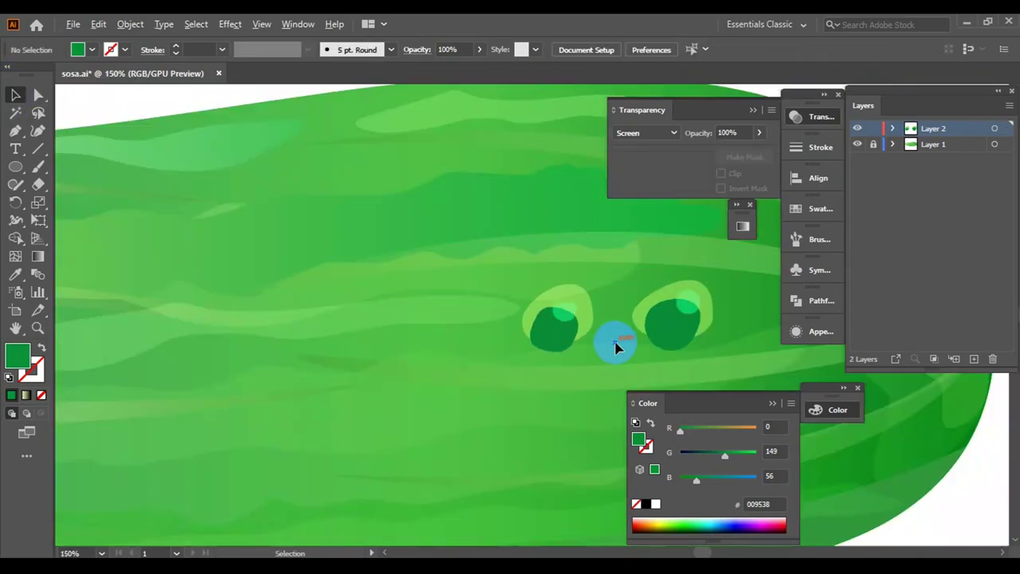
pyautogui.click(418, 251)
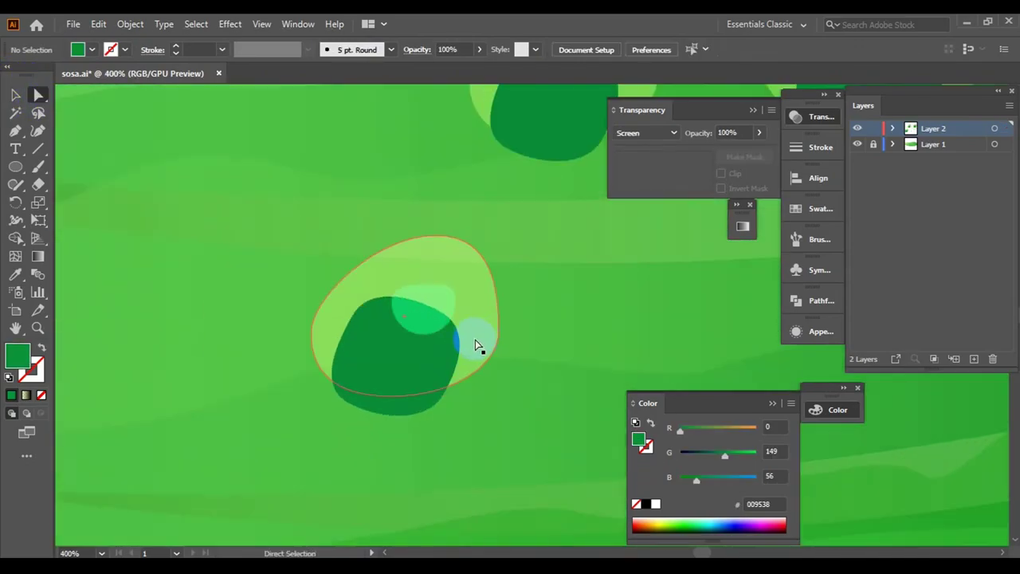
pyautogui.moveTo(476, 326); pyautogui.dragTo(471, 325)
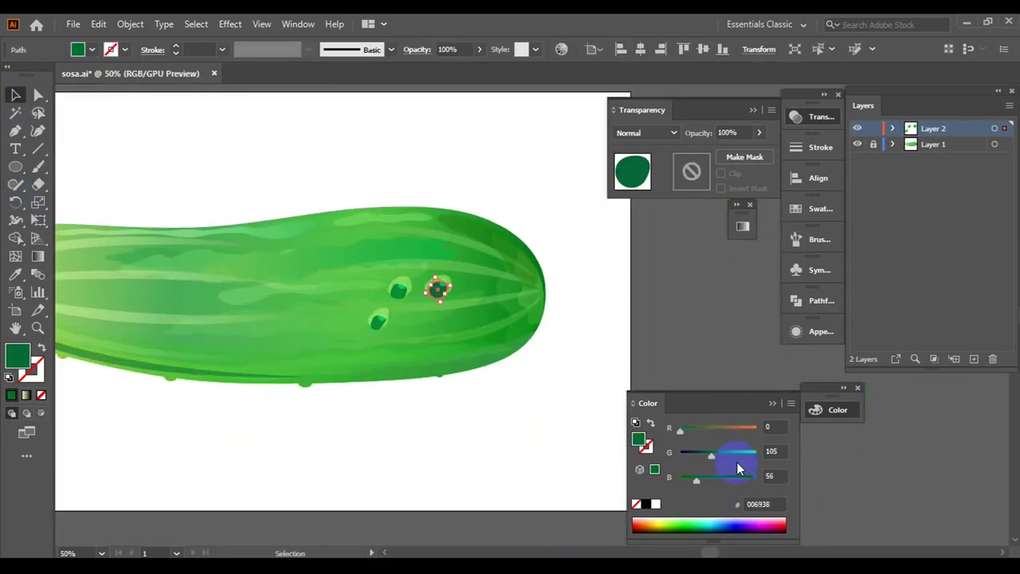
pyautogui.click(425, 300)
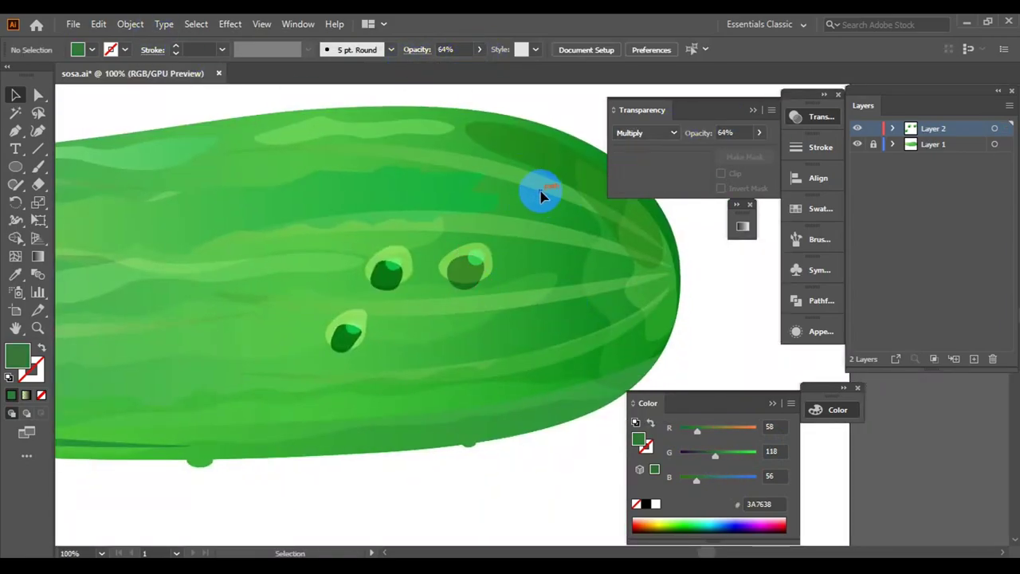
pyautogui.click(345, 339)
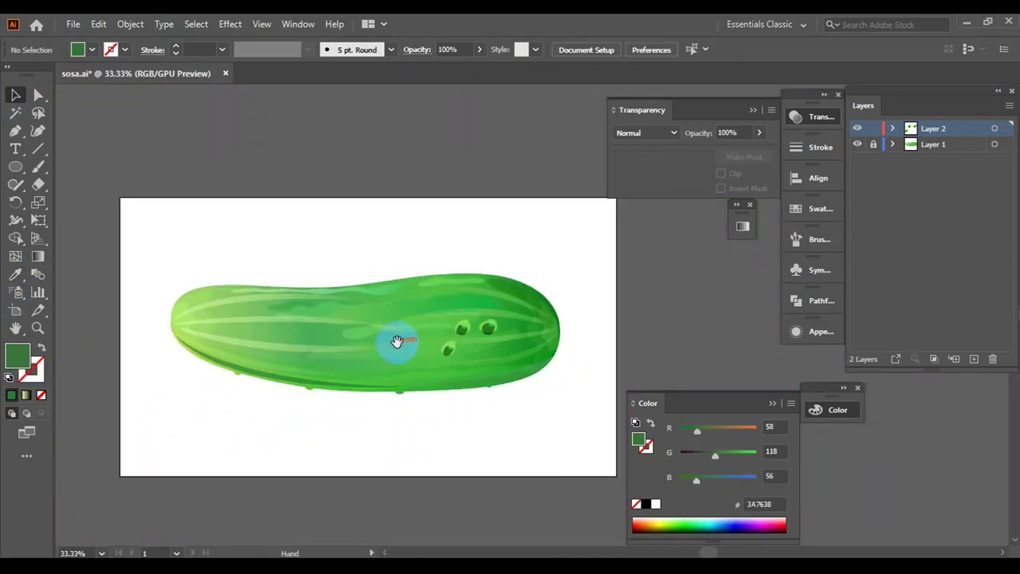
# - Nudge bumps on the left side and copy a right-side bump toward the left
pyautogui.hotkey('ctrl', '=')
pyautogui.moveTo(140, 280); pyautogui.dragTo(125, 279)
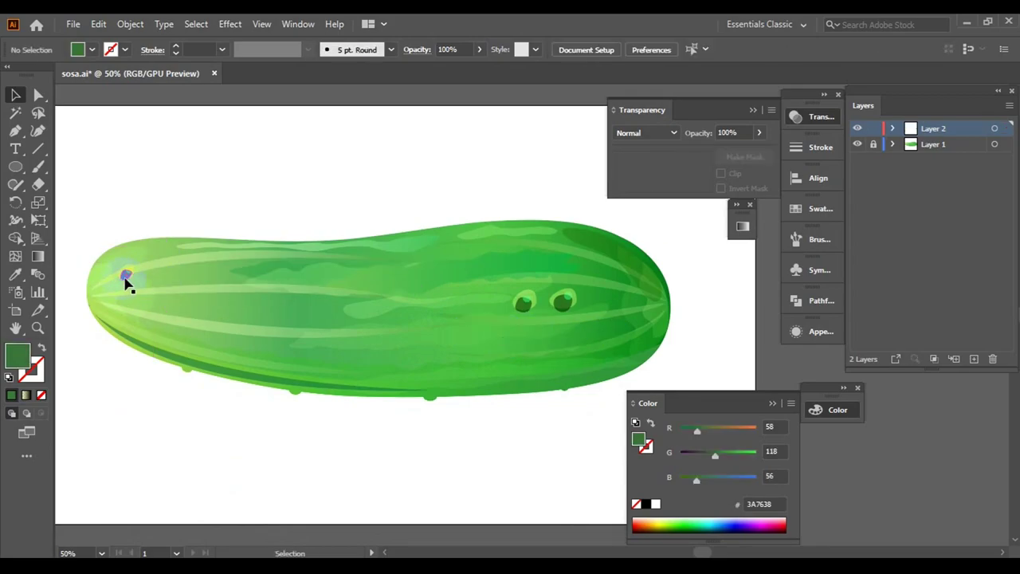
pyautogui.moveTo(206, 273); pyautogui.dragTo(201, 269)
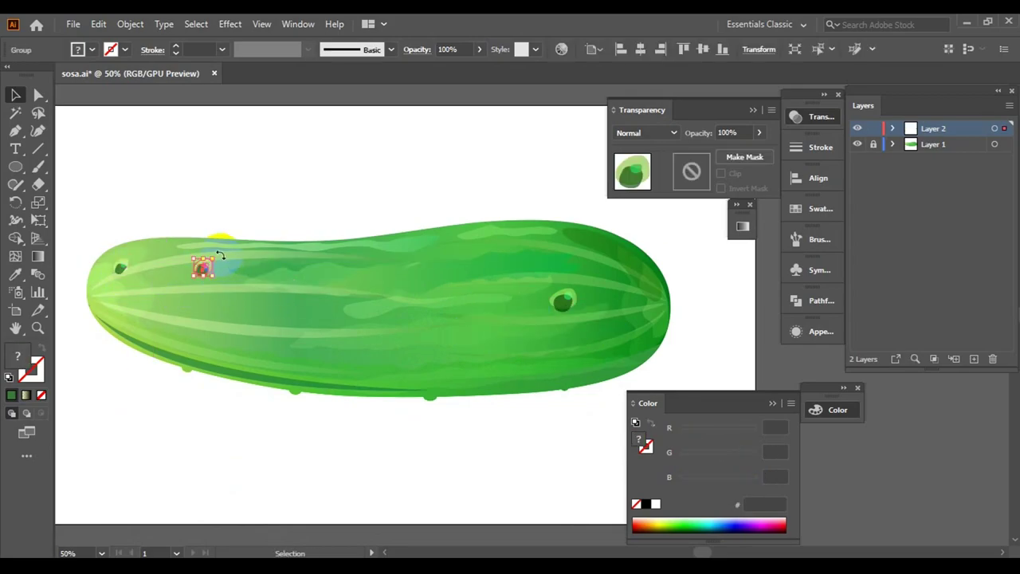
pyautogui.moveTo(563, 299)
pyautogui.mouseDown()
pyautogui.moveTo(333, 265)
pyautogui.moveTo(246, 278)
pyautogui.moveTo(342, 239)
pyautogui.mouseUp()
pyautogui.scroll(3, 345, 231)
pyautogui.hotkey('ctrl', '0')
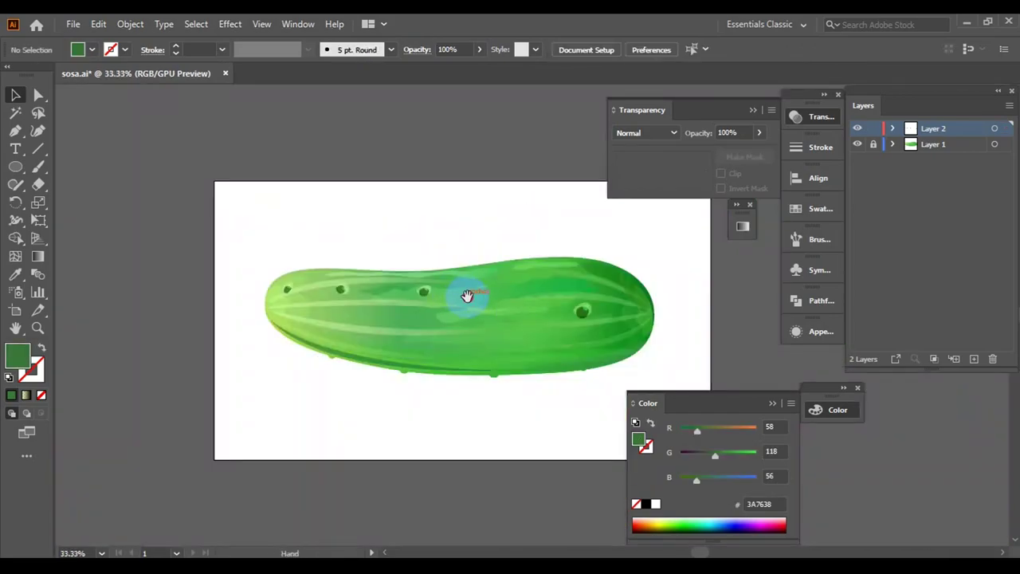
pyautogui.scroll(1, 500, 291)
# - Copy bumps across the body to the left end and near the right end
pyautogui.click(602, 296)
pyautogui.moveTo(620, 315); pyautogui.dragTo(213, 303)
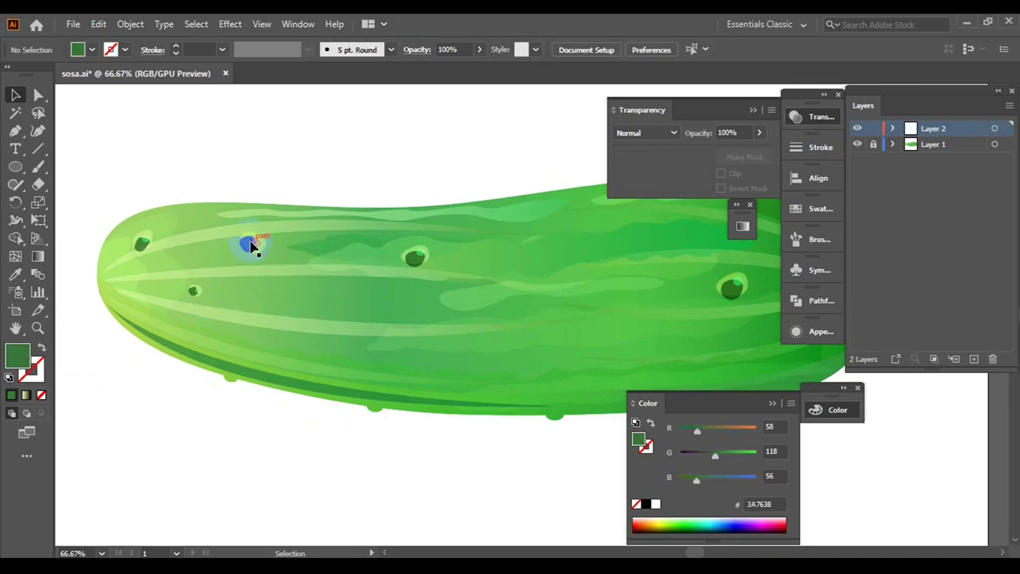
pyautogui.click(251, 247)
pyautogui.moveTo(275, 349); pyautogui.dragTo(611, 369)
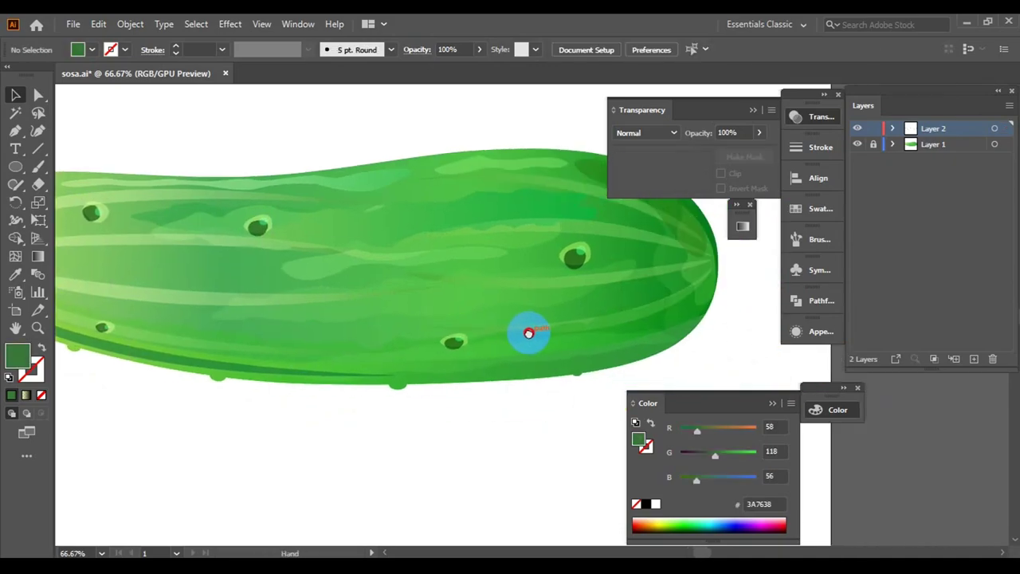
pyautogui.click(96, 381)
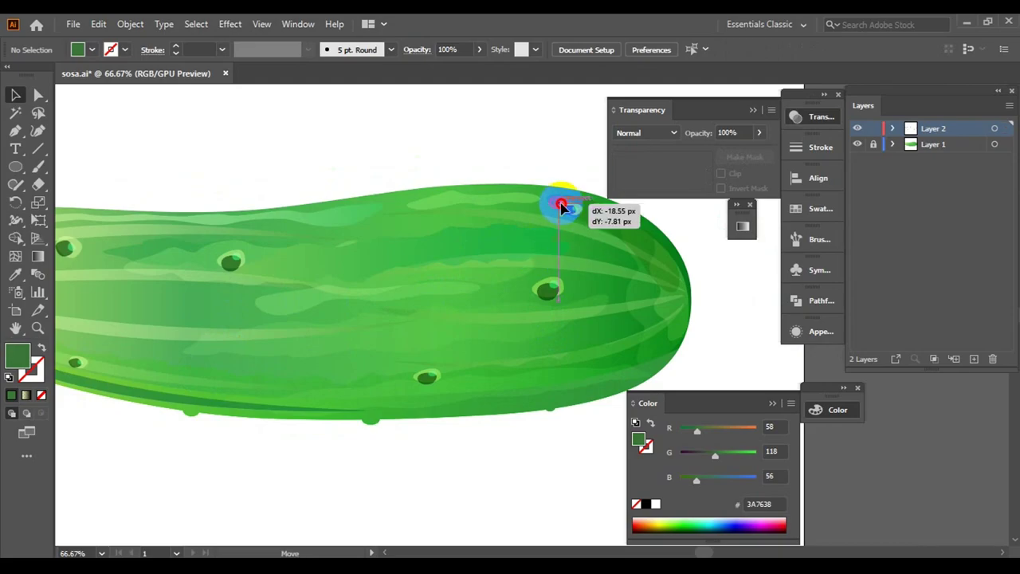
pyautogui.moveTo(633, 358); pyautogui.dragTo(644, 353)
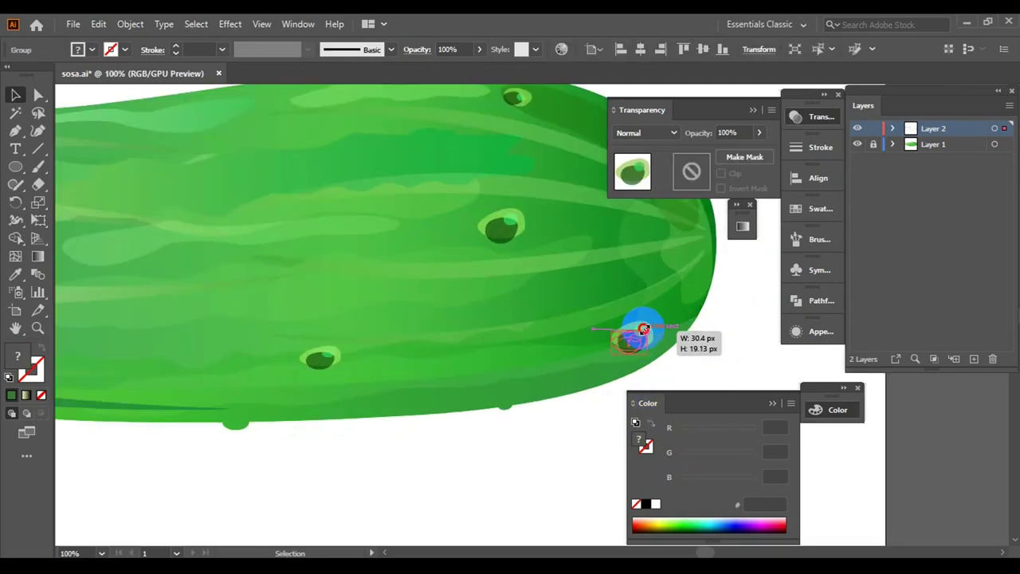
pyautogui.click(558, 297)
# - Add another dot copy near the cucumber's lower-left edge
pyautogui.scroll(-2, 558, 296)
pyautogui.scroll(2, 255, 230)
pyautogui.click(255, 230)
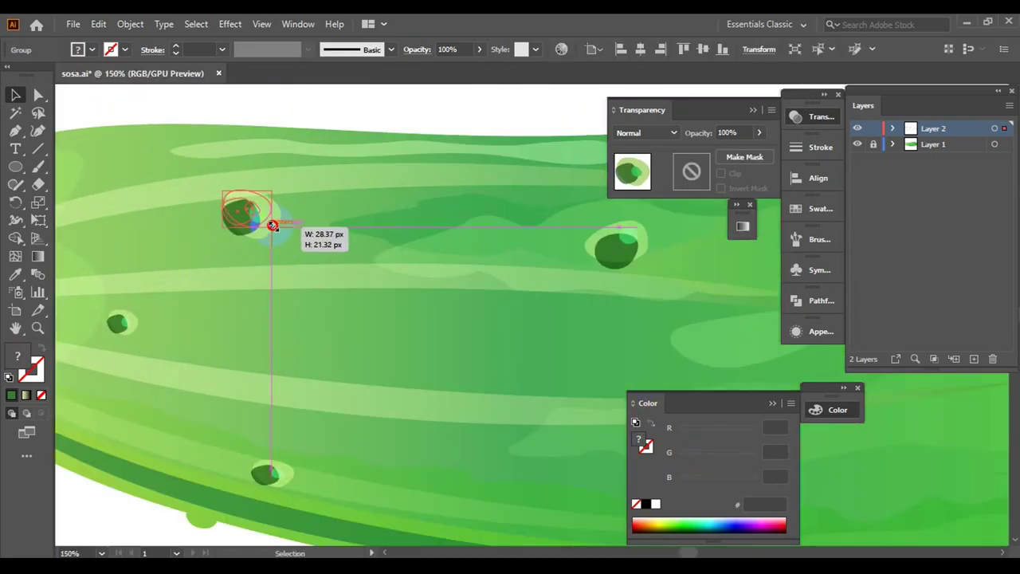
pyautogui.scroll(3, 268, 223)
pyautogui.scroll(-3, 498, 262)
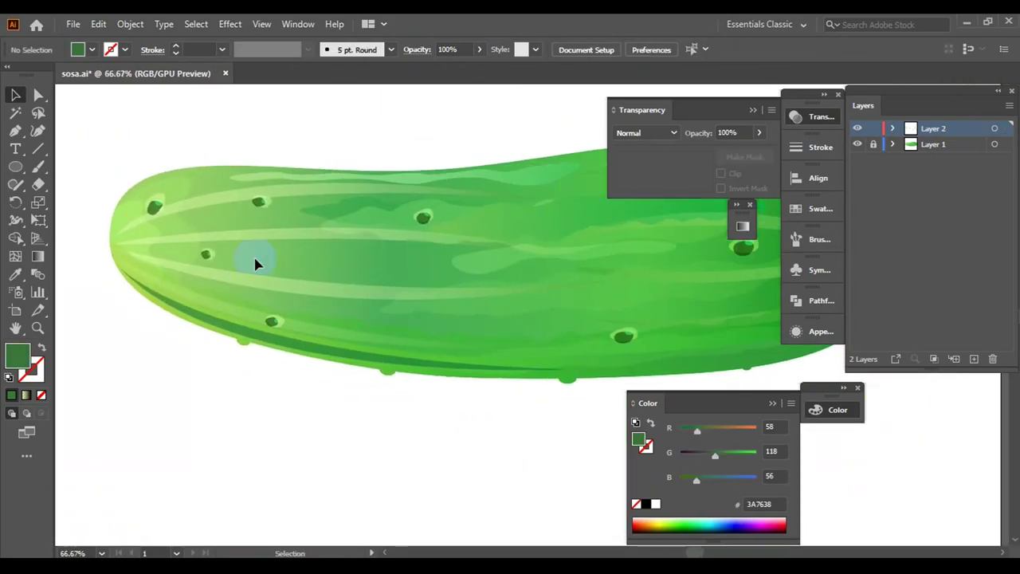
pyautogui.click(435, 303)
pyautogui.click(598, 337)
pyautogui.moveTo(176, 285); pyautogui.dragTo(163, 279)
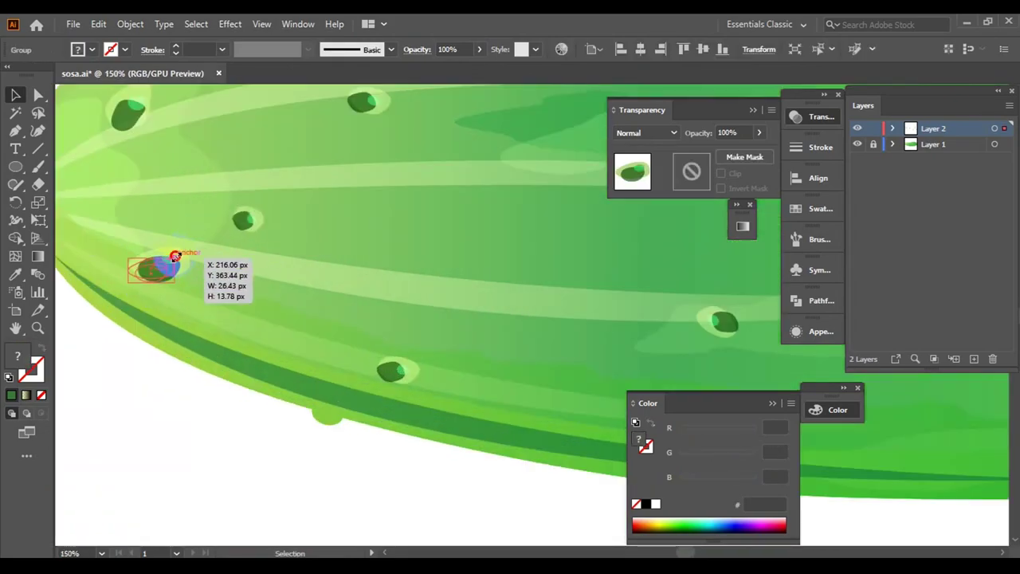
pyautogui.scroll(-1, 359, 288)
pyautogui.click(359, 289)
# - Copy the small bump toward the middle and drop more dots across the body
pyautogui.click(478, 340)
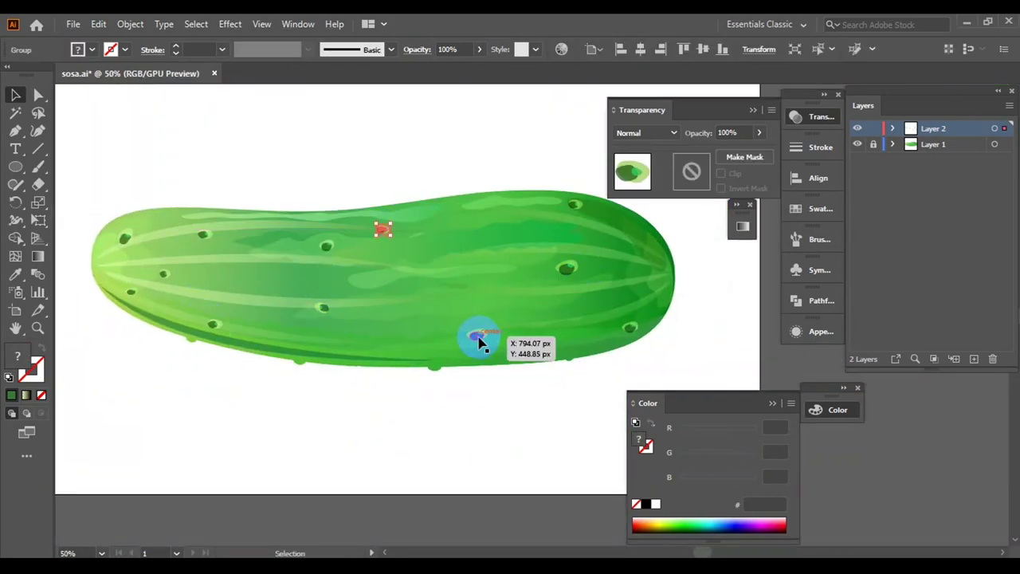
pyautogui.click(631, 333)
pyautogui.click(399, 341)
pyautogui.scroll(3, 387, 326)
pyautogui.scroll(-4, 467, 331)
pyautogui.click(467, 331)
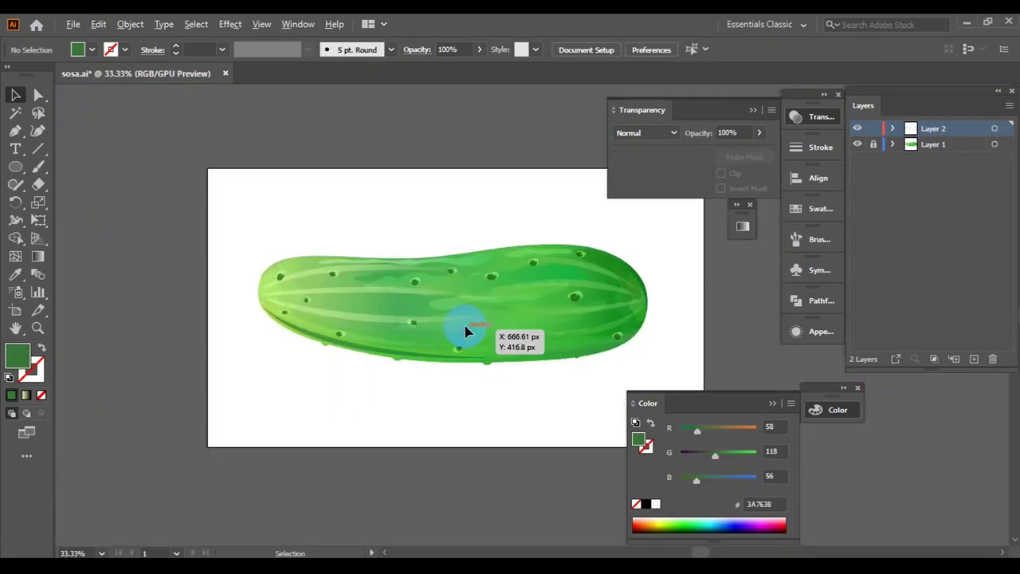
pyautogui.scroll(1, 467, 331)
pyautogui.click(558, 280)
pyautogui.moveTo(358, 292); pyautogui.dragTo(353, 290)
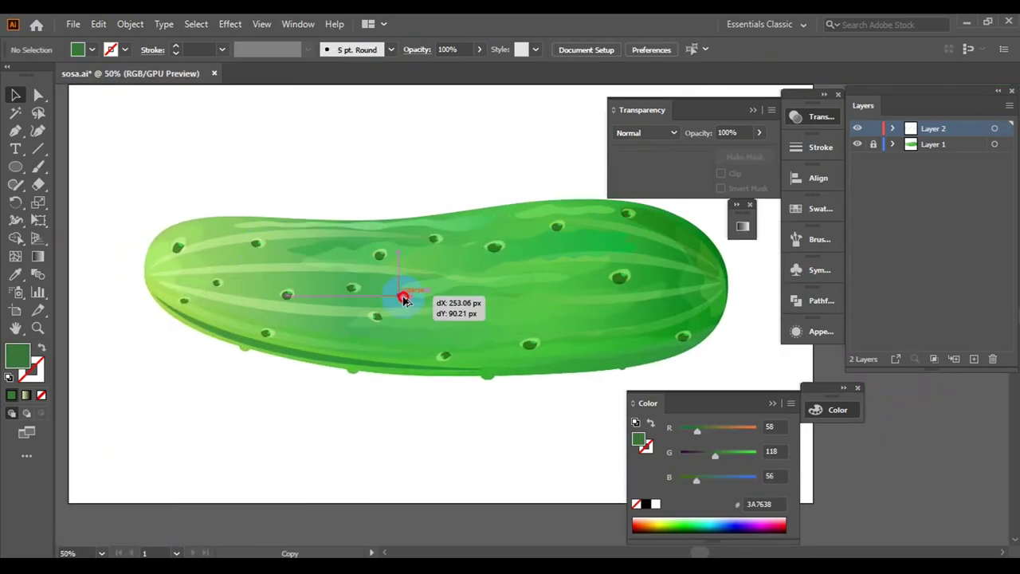
pyautogui.moveTo(505, 305); pyautogui.dragTo(273, 292)
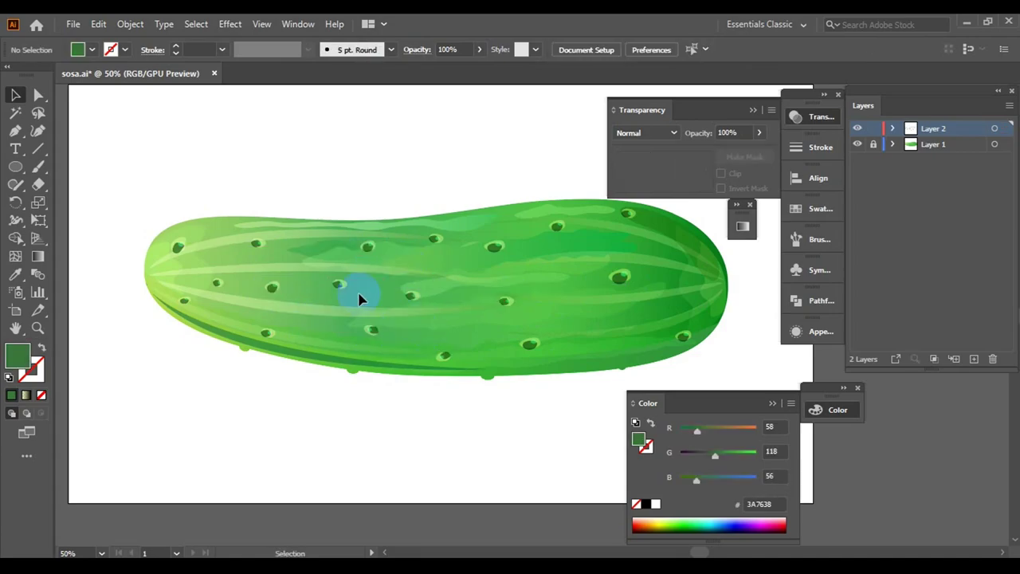
pyautogui.moveTo(424, 291)
pyautogui.mouseDown()
pyautogui.moveTo(590, 282)
pyautogui.moveTo(606, 272)
pyautogui.mouseUp()
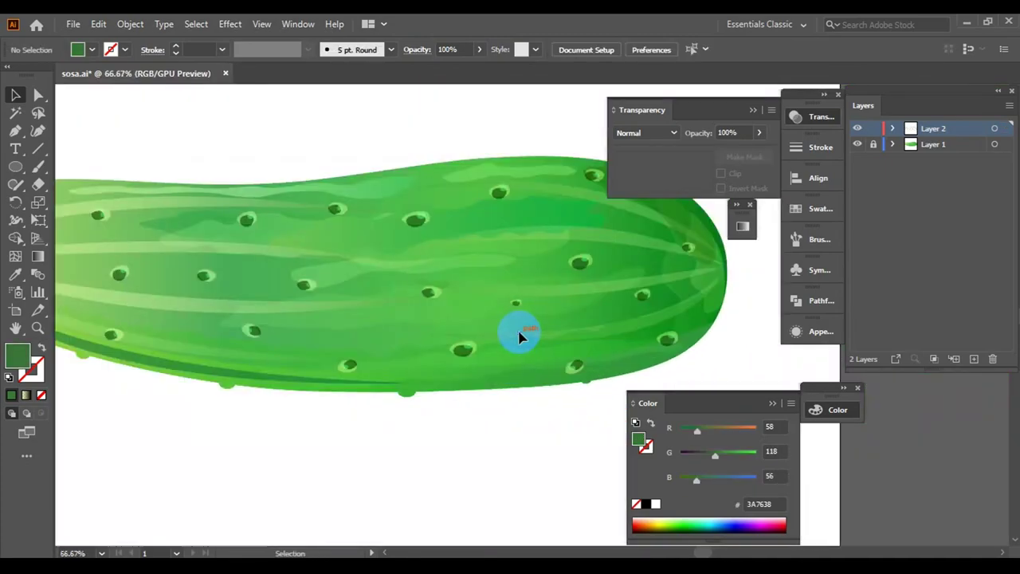
# - Copy one more dot to a new spot on the cucumber body
pyautogui.moveTo(497, 311); pyautogui.dragTo(526, 267)
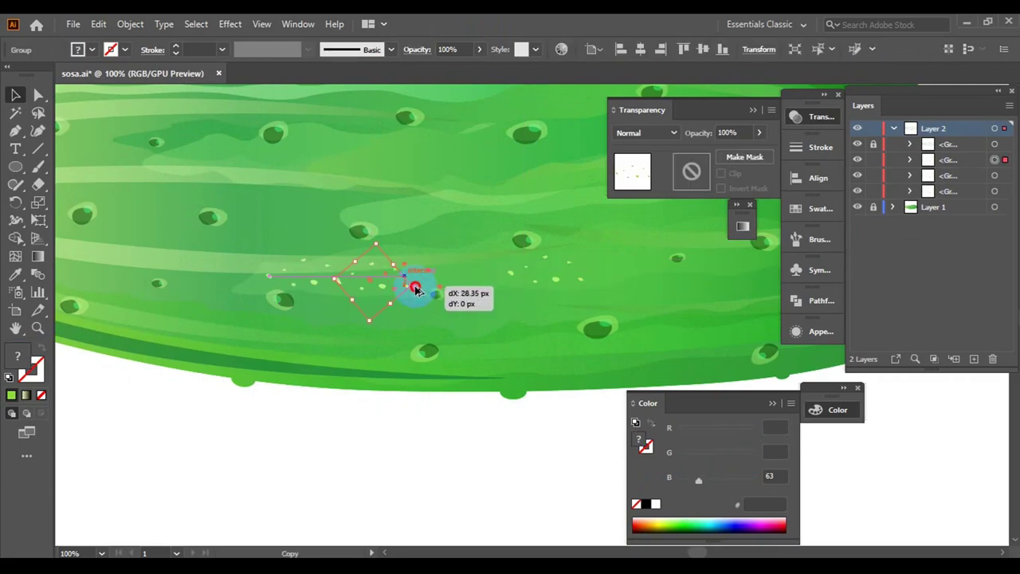
# - Flip the copied speckle group with Transform > Reflect
pyautogui.rightClick(438, 285)
pyautogui.moveTo(377, 284)
pyautogui.mouseDown()
pyautogui.moveTo(439, 285)
pyautogui.moveTo(586, 355)
pyautogui.mouseUp()
pyautogui.click(660, 364)
pyautogui.click(745, 326)
pyautogui.hotkey('ctrl', '-')
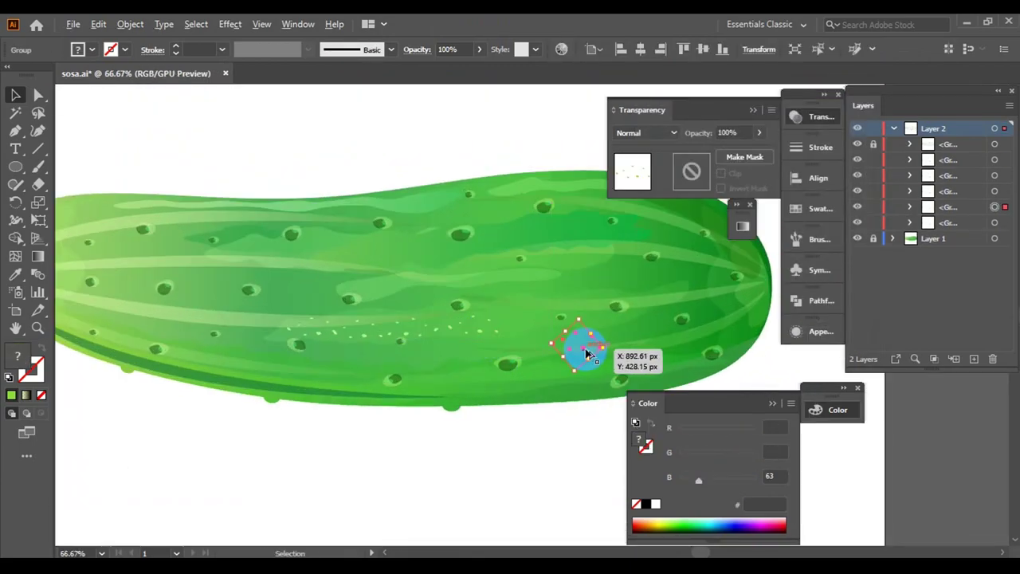
# - Copy speckle groups toward the right end and left side, reflecting the left copy
pyautogui.moveTo(557, 319); pyautogui.dragTo(600, 319)
pyautogui.moveTo(329, 327); pyautogui.dragTo(331, 326)
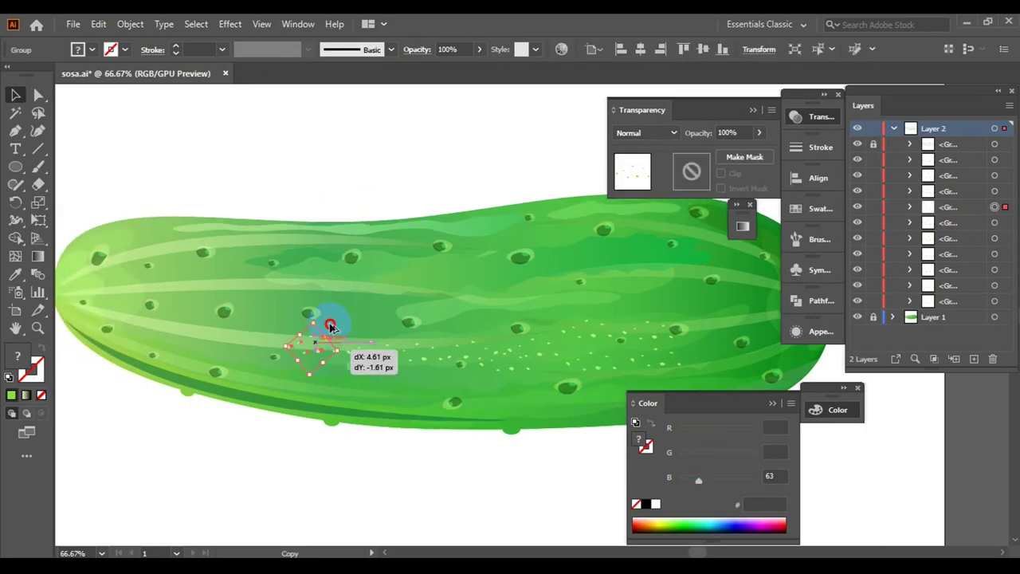
pyautogui.rightClick(447, 277)
pyautogui.moveTo(405, 285)
pyautogui.mouseDown()
pyautogui.moveTo(447, 278)
pyautogui.moveTo(327, 309)
pyautogui.moveTo(452, 314)
pyautogui.mouseUp()
pyautogui.click(638, 405)
pyautogui.click(745, 323)
# - Place another speckle copy and move the wide speckle row lower on the body
pyautogui.scroll(1, 327, 309)
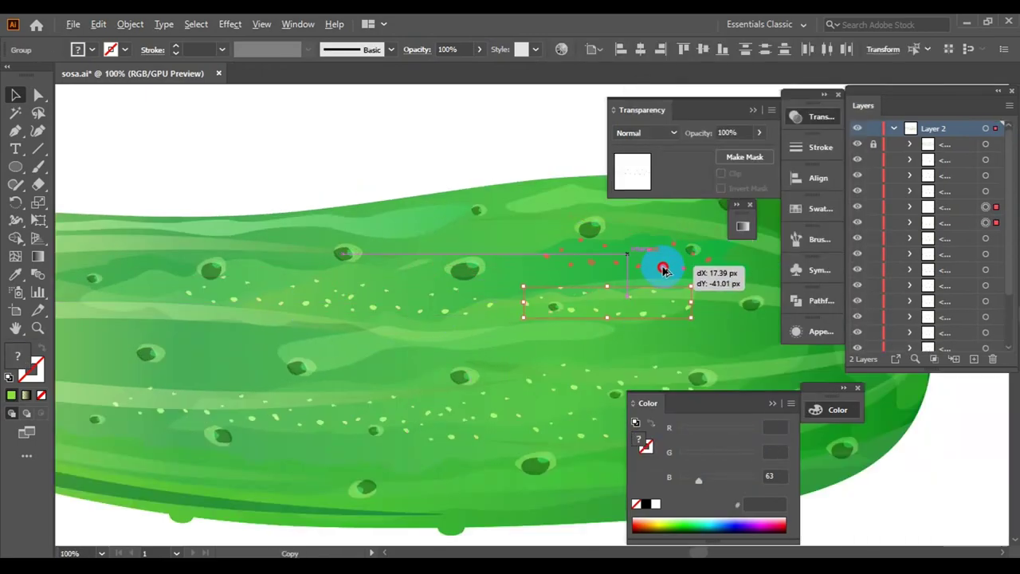
pyautogui.moveTo(664, 271); pyautogui.dragTo(664, 271)
pyautogui.hotkey('ctrl', 'shift', 'a')
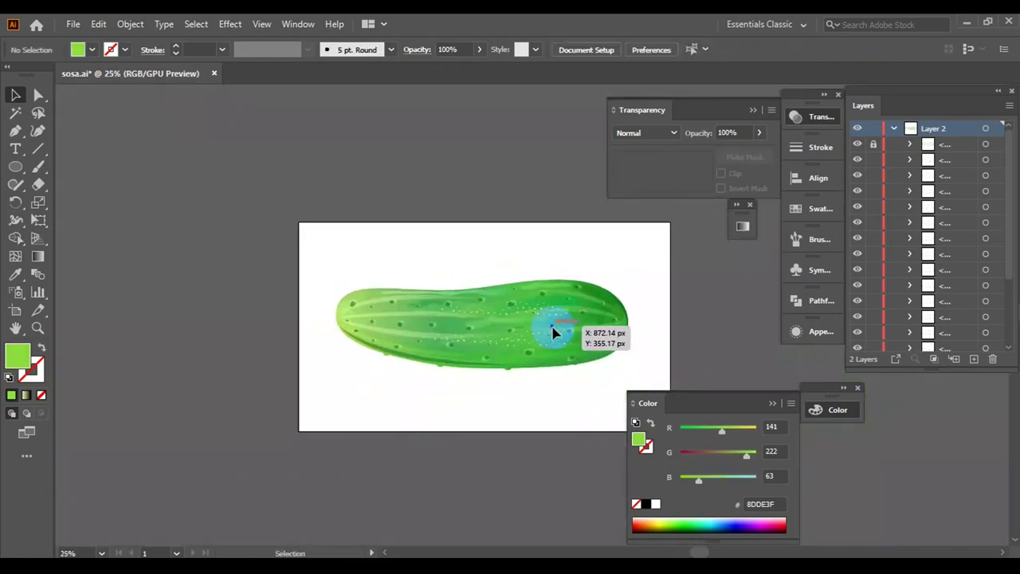
pyautogui.moveTo(537, 269)
pyautogui.mouseDown()
pyautogui.moveTo(552, 297)
pyautogui.moveTo(531, 358)
pyautogui.mouseUp()
pyautogui.click(486, 323)
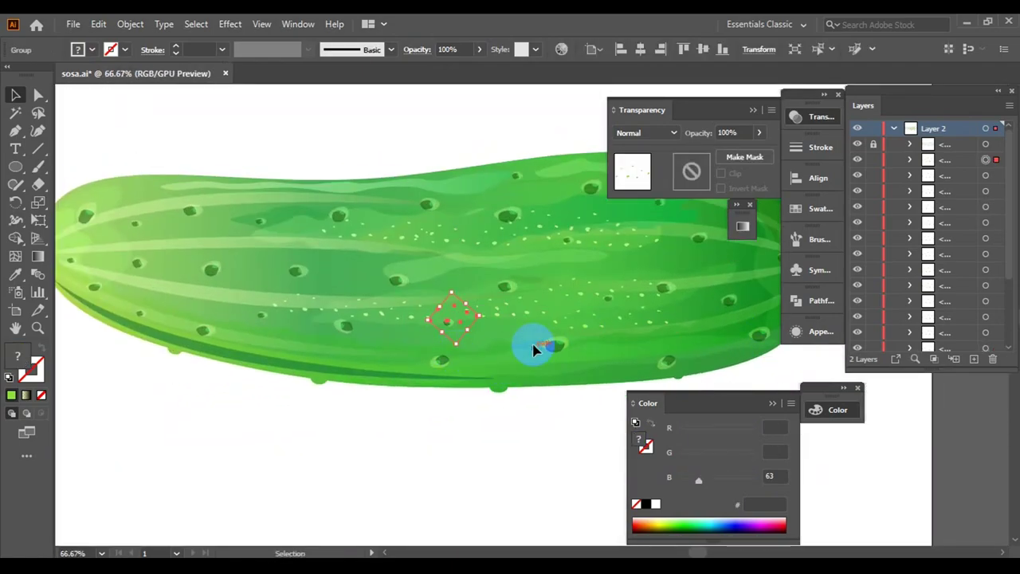
pyautogui.scroll(-2, 534, 349)
pyautogui.scroll(1, 514, 319)
pyautogui.click(439, 271)
pyautogui.moveTo(422, 263); pyautogui.dragTo(421, 318)
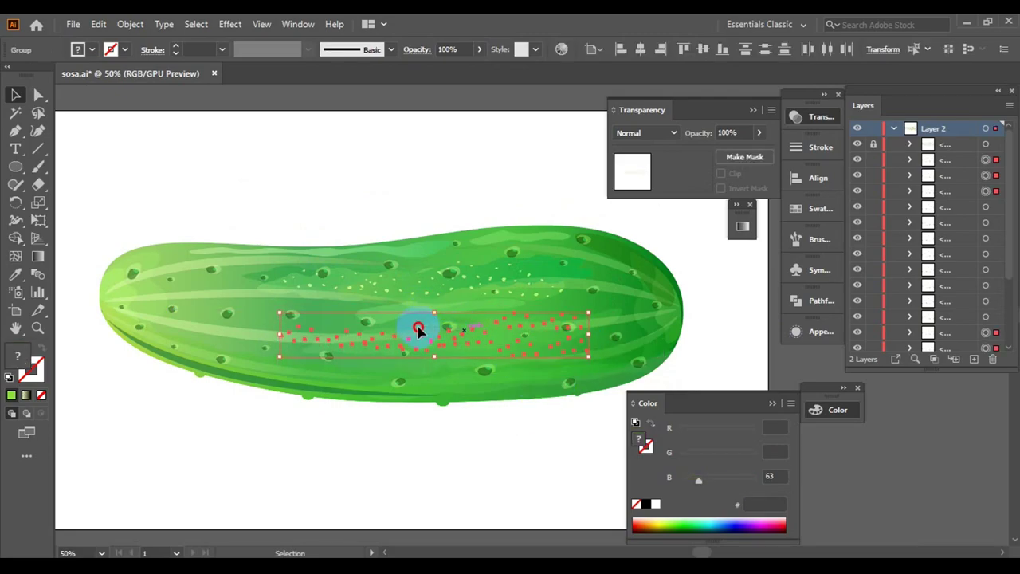
# - Lower a speckle group's opacity to about 56% and move it toward the left end
pyautogui.click(478, 292)
pyautogui.click(452, 69)
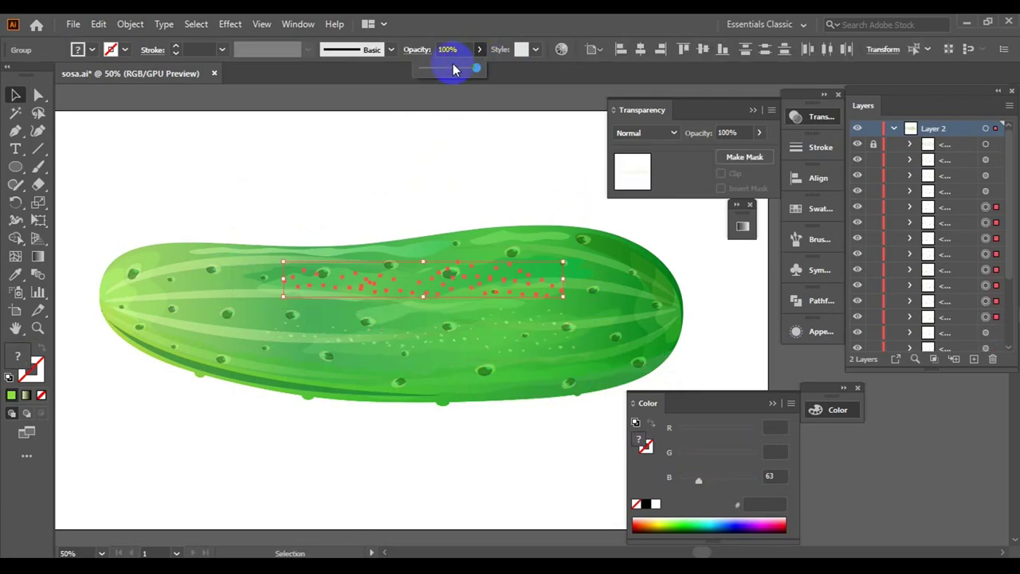
pyautogui.click(392, 295)
pyautogui.click(502, 170)
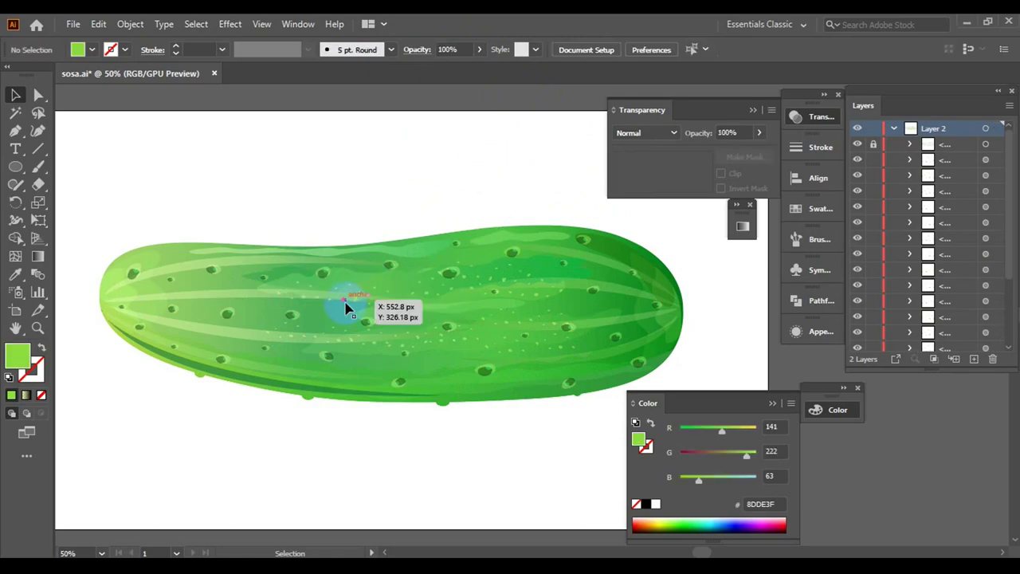
pyautogui.hotkey('ctrl', '-')
pyautogui.moveTo(433, 273); pyautogui.dragTo(208, 276)
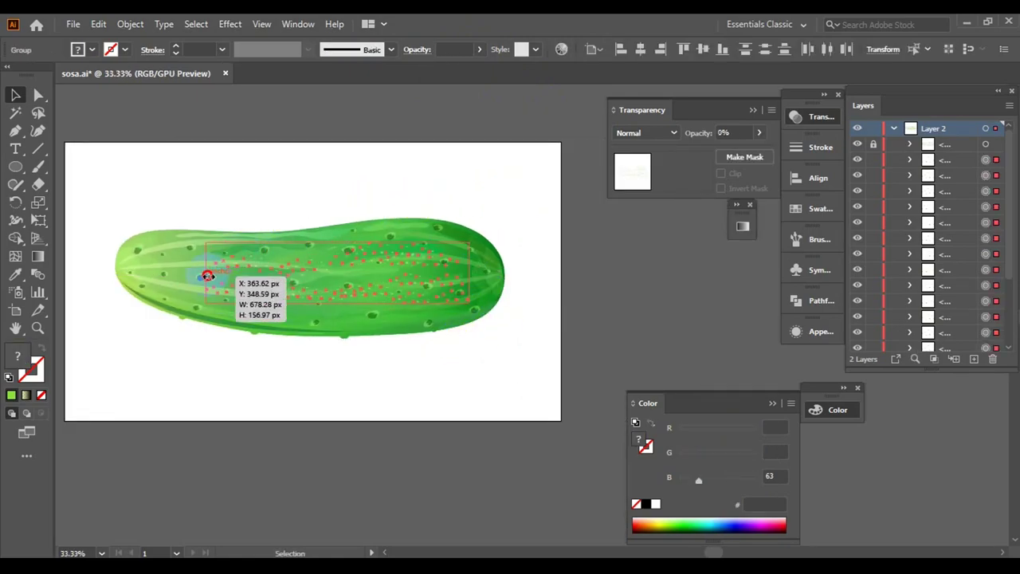
pyautogui.click(475, 322)
pyautogui.scroll(-1, 547, 298)
pyautogui.scroll(1, 393, 305)
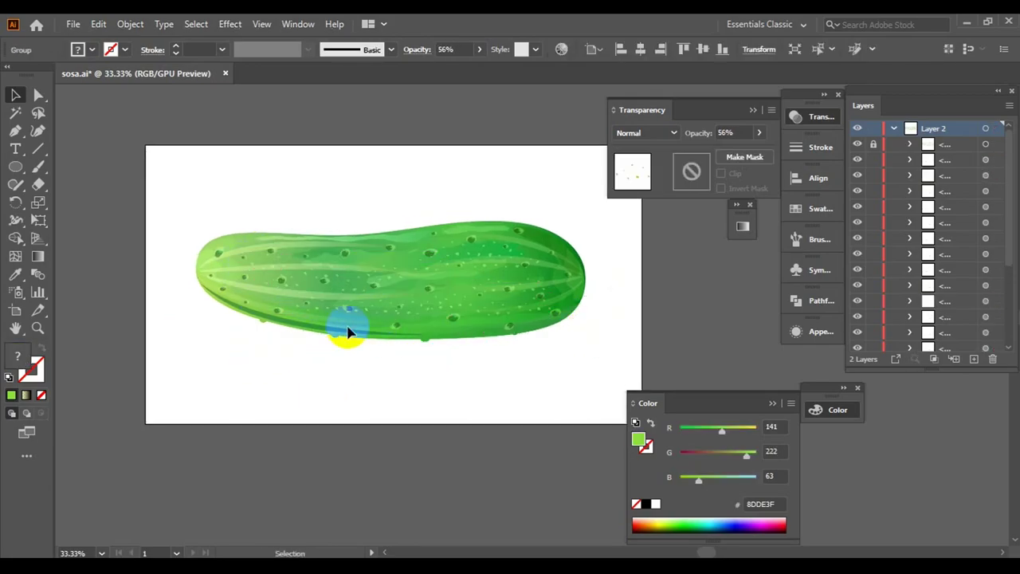
# - Reposition speckle dots and copy more toward the right and left ends
pyautogui.hotkey('ctrl', '+')
pyautogui.scroll(2, 497, 292)
pyautogui.moveTo(462, 291)
pyautogui.mouseDown()
pyautogui.moveTo(363, 336)
pyautogui.moveTo(323, 309)
pyautogui.mouseUp()
pyautogui.scroll(-3, 496, 291)
pyautogui.scroll(2, 577, 259)
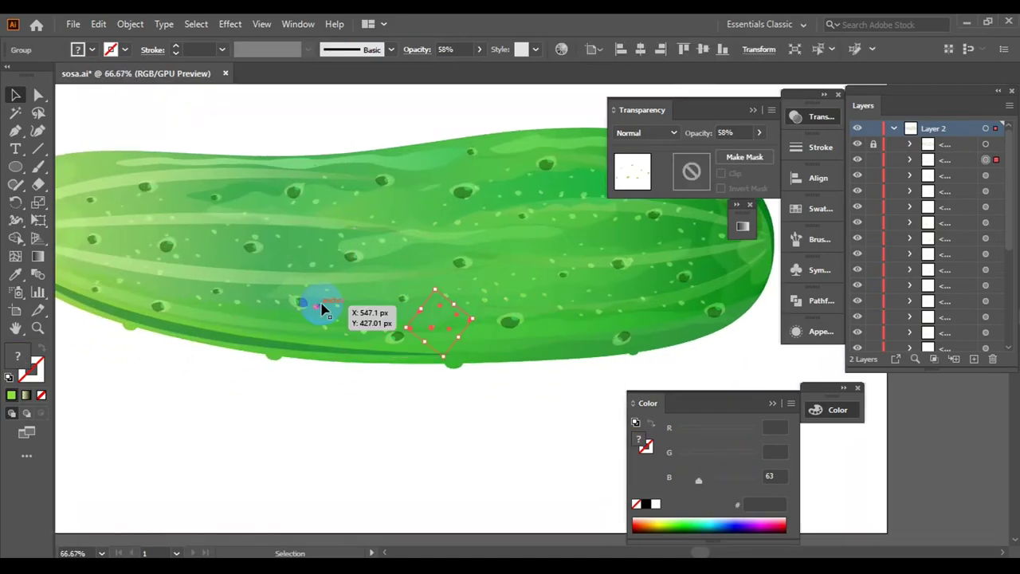
pyautogui.moveTo(475, 280); pyautogui.dragTo(520, 323)
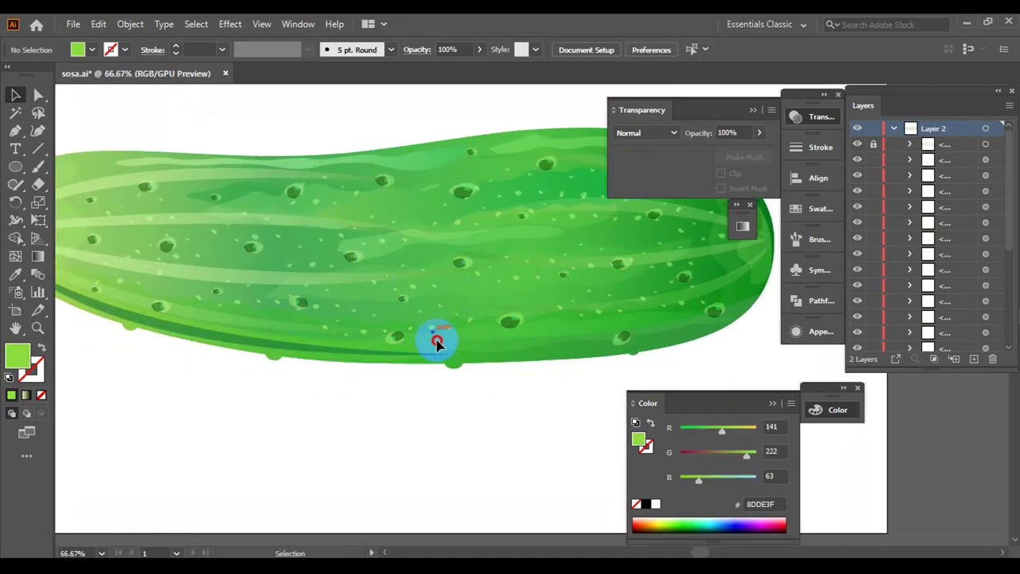
pyautogui.moveTo(436, 343); pyautogui.dragTo(549, 347)
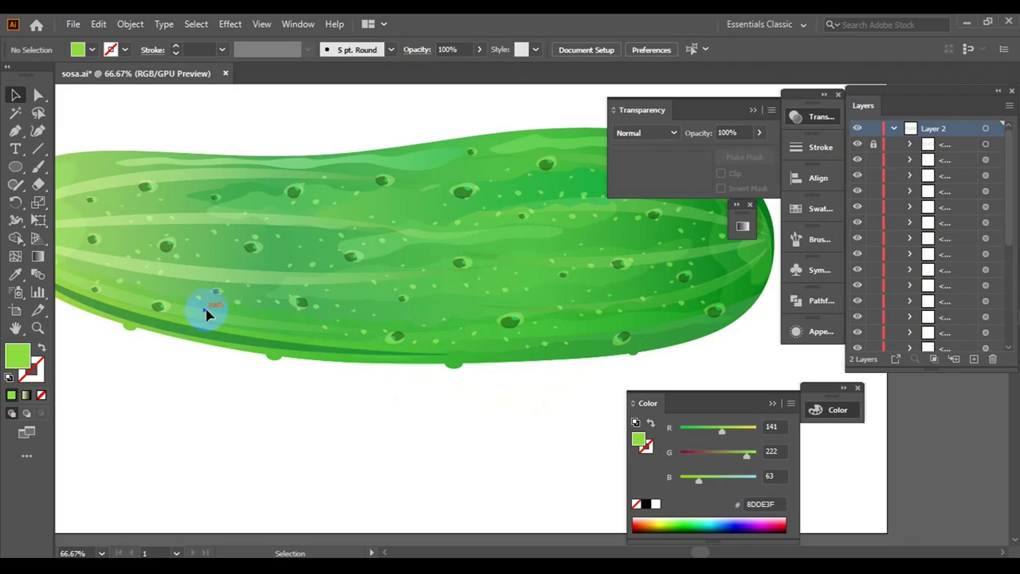
pyautogui.moveTo(365, 284); pyautogui.dragTo(369, 348)
pyautogui.moveTo(219, 227); pyautogui.dragTo(249, 258)
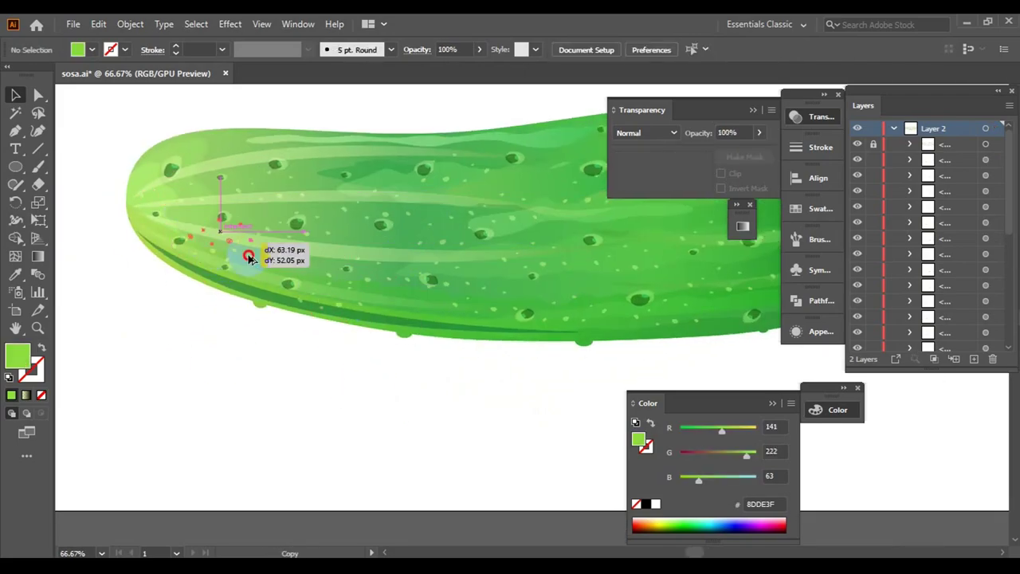
pyautogui.scroll(-3, 450, 423)
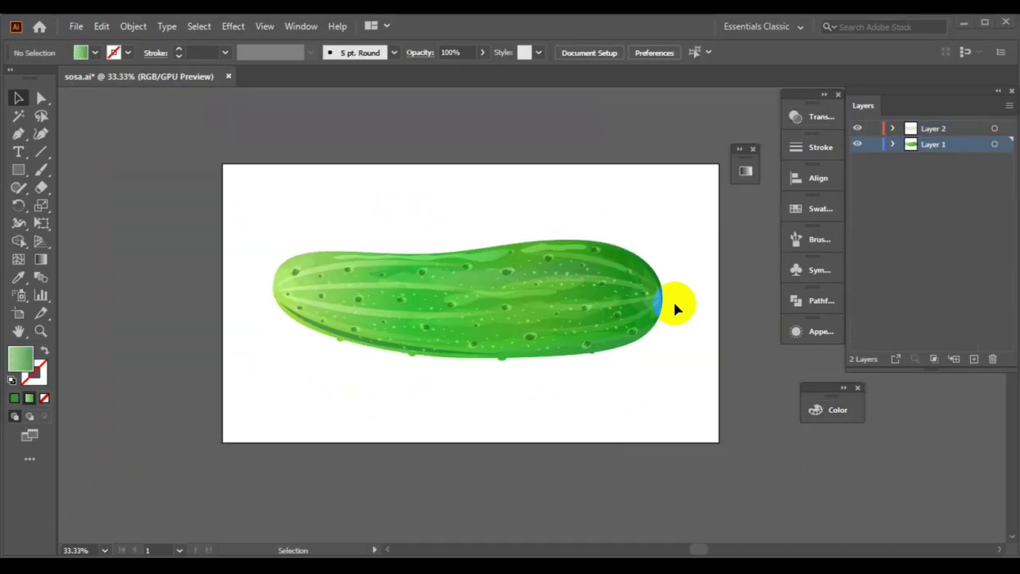
# - Unlock Layer 2, shorten the cucumber artwork from its left end, and relock it
pyautogui.hotkey('ctrl', '+')
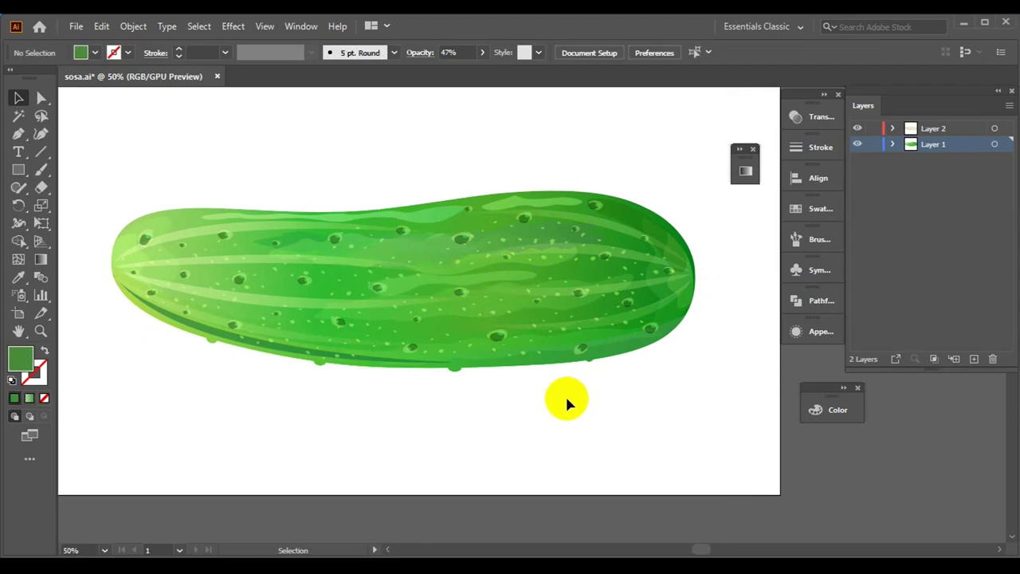
pyautogui.scroll(-1, 575, 392)
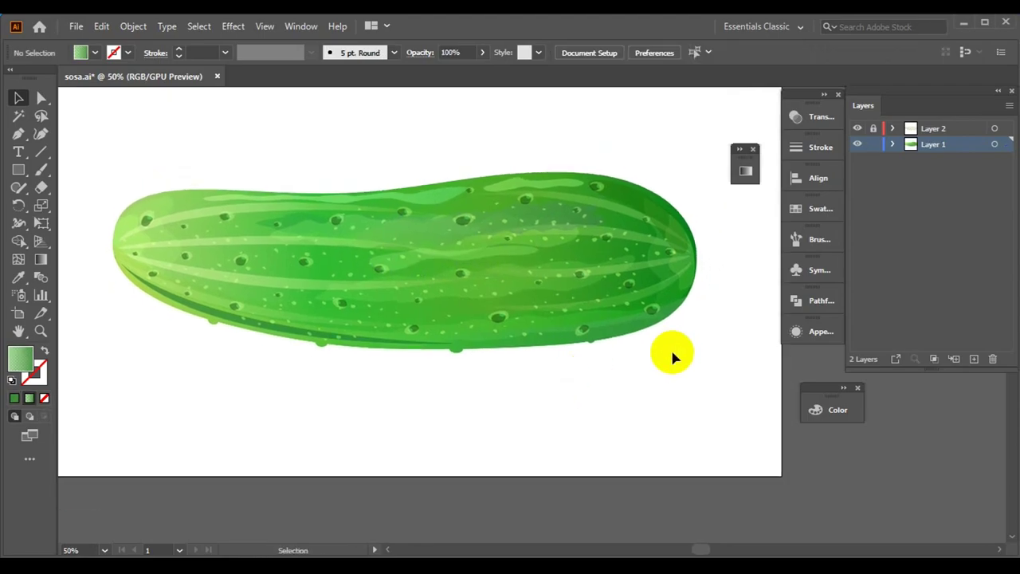
pyautogui.click(895, 144)
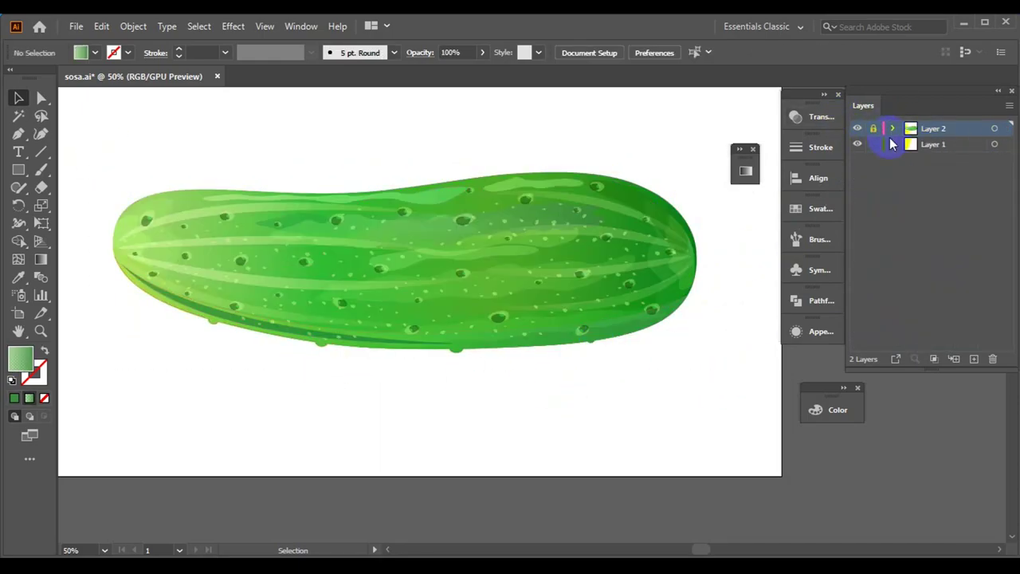
pyautogui.click(874, 129)
pyautogui.click(308, 278)
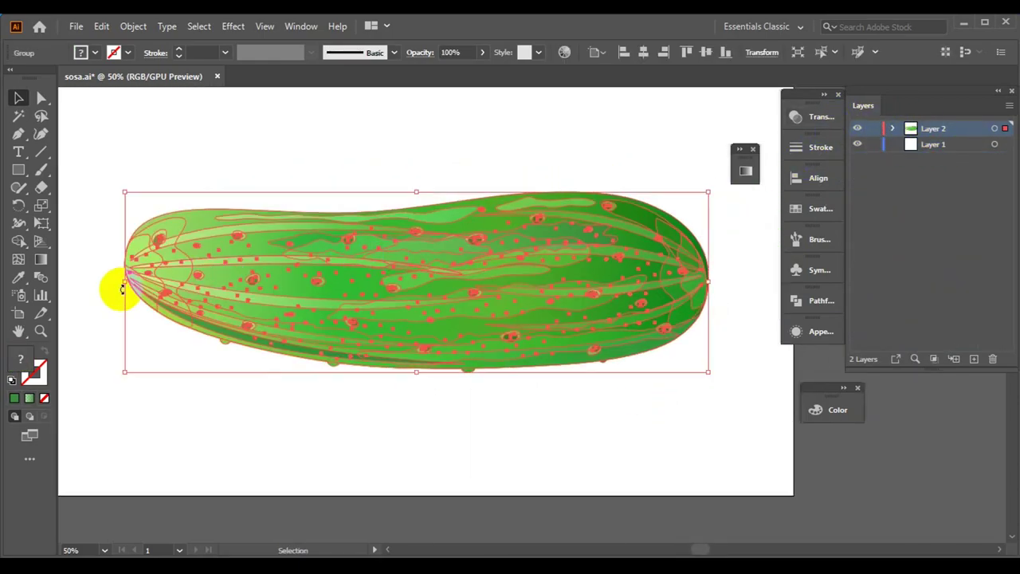
pyautogui.moveTo(114, 287); pyautogui.dragTo(155, 196)
pyautogui.moveTo(454, 316); pyautogui.dragTo(481, 309)
pyautogui.click(374, 387)
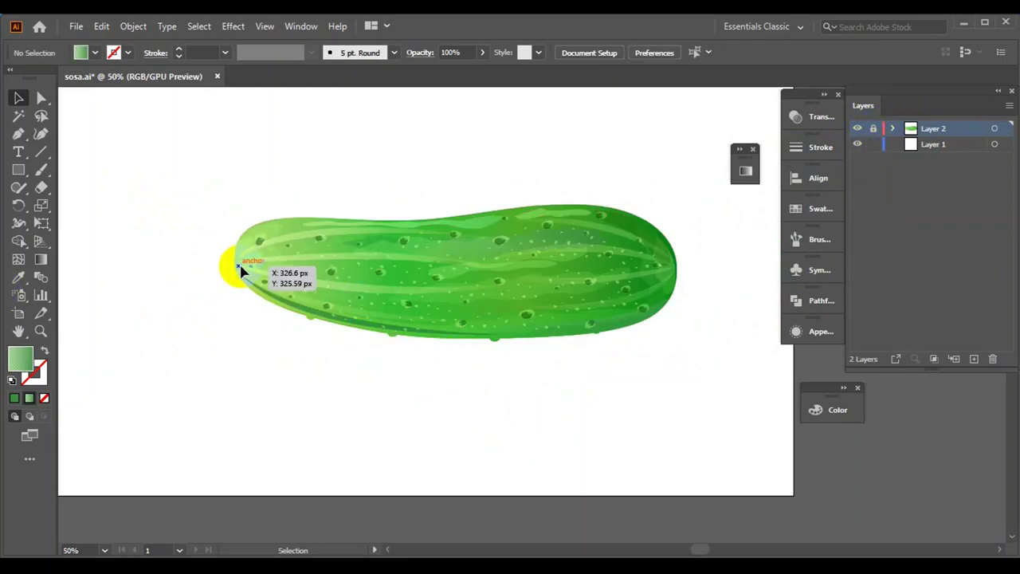
# - Make Layer 1 active with a yellow fill colour for drawing paths
pyautogui.click(933, 145)
pyautogui.click(95, 53)
pyautogui.click(124, 83)
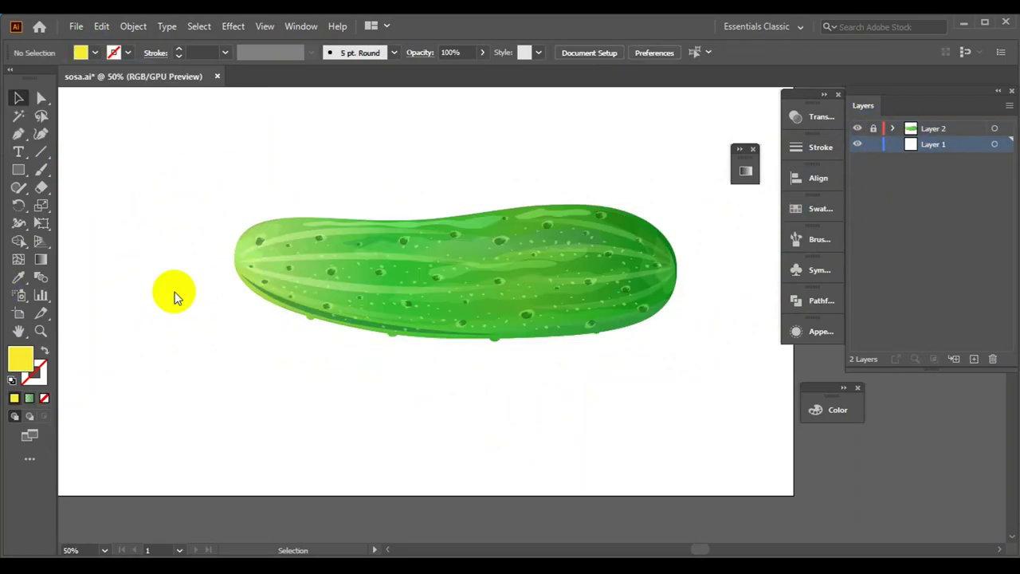
pyautogui.press('p')
pyautogui.scroll(2, 177, 296)
# - Draw the first curved yellow petal from the cucumber's left edge
pyautogui.scroll(2, 515, 303)
pyautogui.click(471, 325)
pyautogui.scroll(-2, 444, 267)
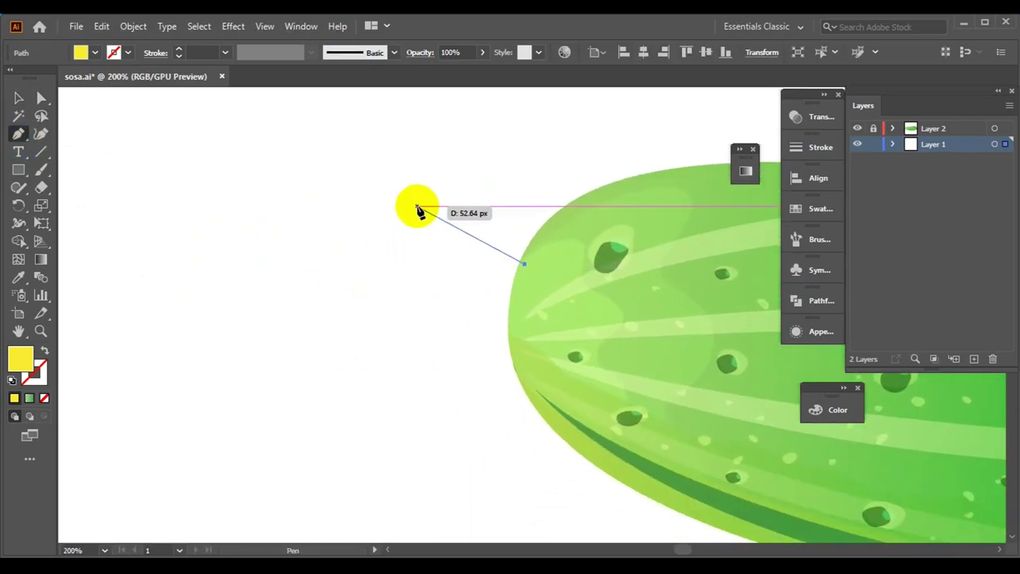
pyautogui.moveTo(418, 209); pyautogui.dragTo(367, 195)
pyautogui.moveTo(247, 209)
pyautogui.mouseDown()
pyautogui.moveTo(266, 252)
pyautogui.moveTo(355, 297)
pyautogui.mouseUp()
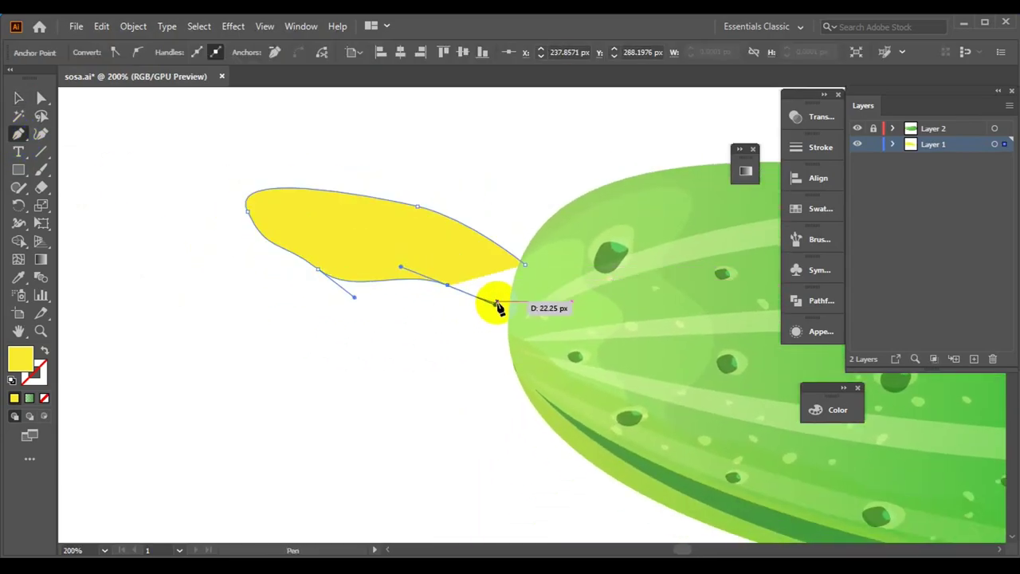
pyautogui.moveTo(563, 311); pyautogui.dragTo(580, 311)
# - Reshape the petal's top and lower edges and rotate it into position
pyautogui.press('a')
pyautogui.click(337, 257)
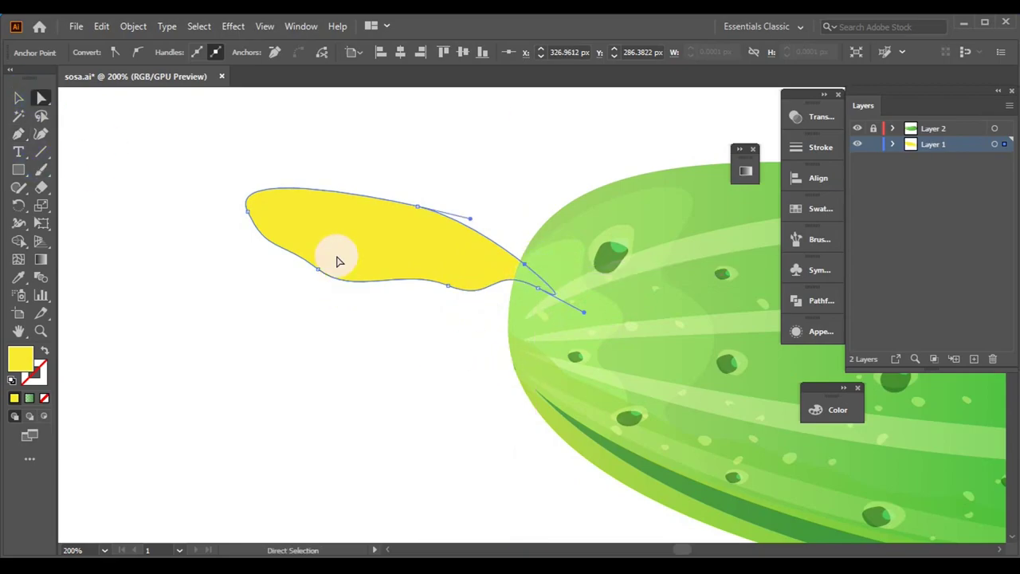
pyautogui.hotkey('ctrl', '=')
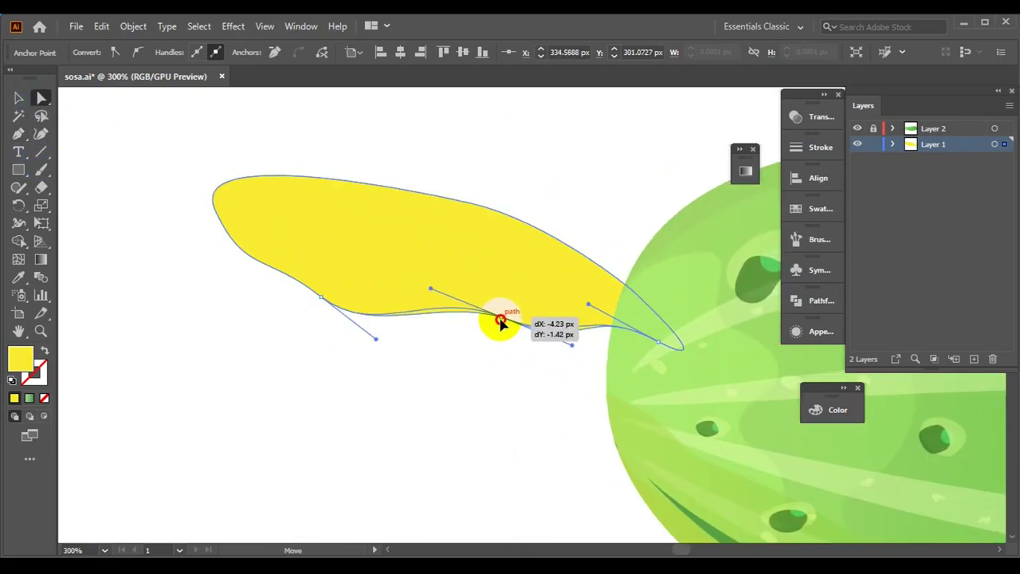
pyautogui.moveTo(501, 322); pyautogui.dragTo(499, 323)
pyautogui.click(401, 346)
pyautogui.scroll(-6, 466, 329)
pyautogui.moveTo(462, 255); pyautogui.dragTo(454, 259)
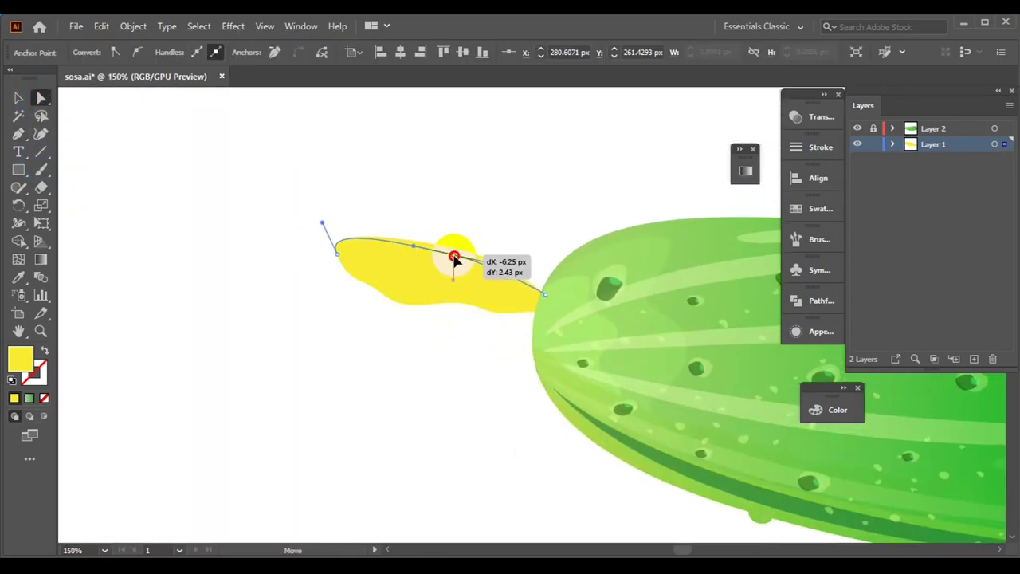
pyautogui.click(18, 97)
pyautogui.click(330, 228)
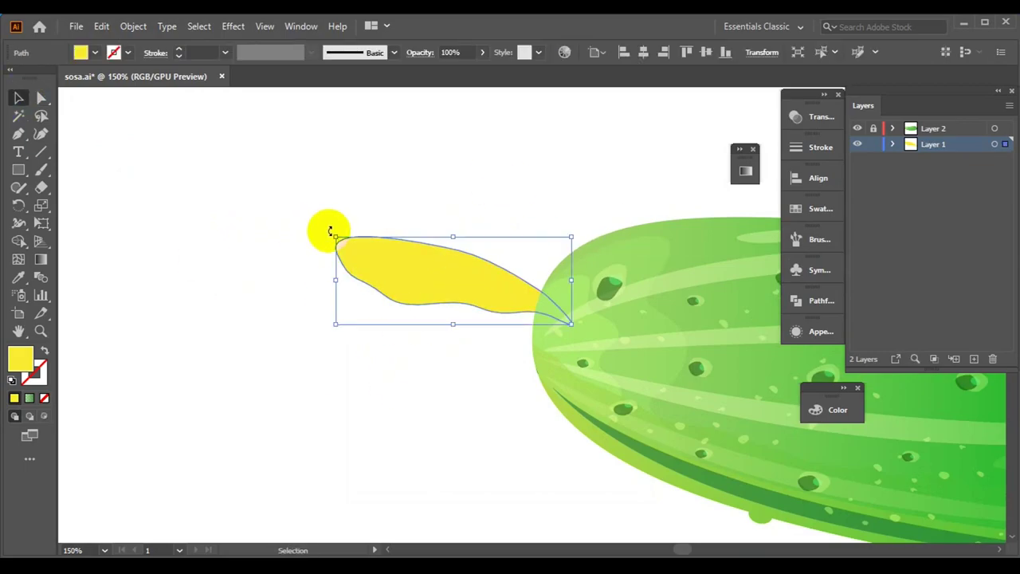
pyautogui.moveTo(330, 228); pyautogui.dragTo(351, 203)
pyautogui.click(433, 357)
pyautogui.scroll(-1, 240, 263)
# - Draw a second curved petal, closing it at its starting point
pyautogui.press('p')
pyautogui.hotkey('ctrl', '=')
pyautogui.click(614, 260)
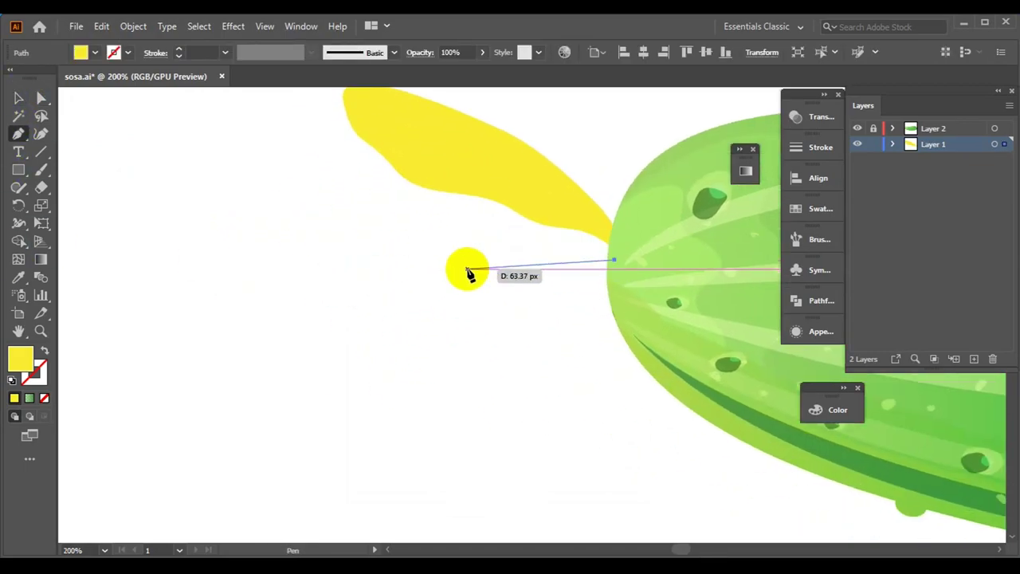
pyautogui.moveTo(304, 295); pyautogui.dragTo(214, 299)
pyautogui.moveTo(412, 318); pyautogui.dragTo(442, 313)
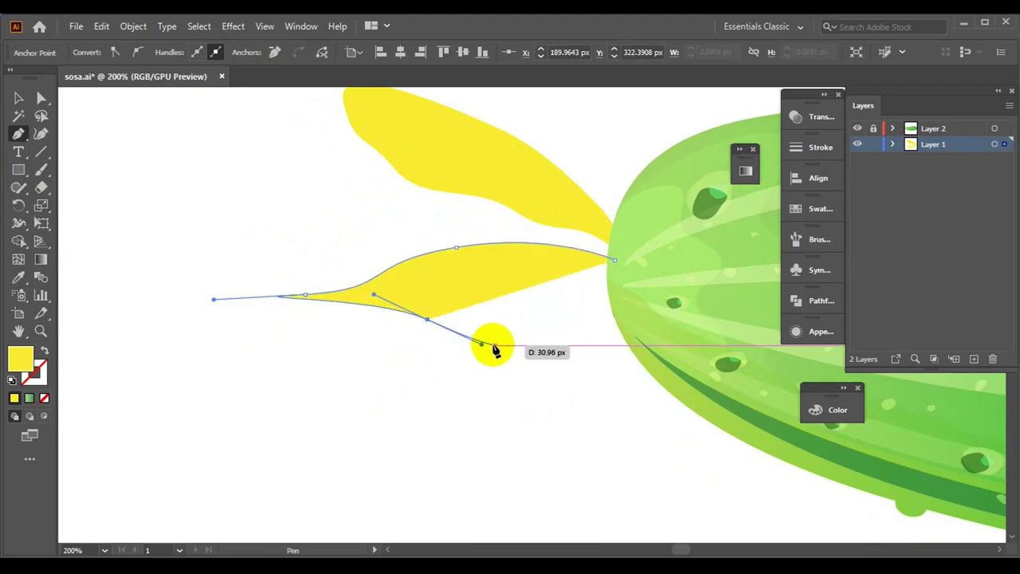
pyautogui.moveTo(620, 274); pyautogui.dragTo(637, 249)
# - Draw a third petal curving down-left from the cucumber's edge
pyautogui.scroll(-3, 458, 307)
pyautogui.hscroll(3, 459, 306)
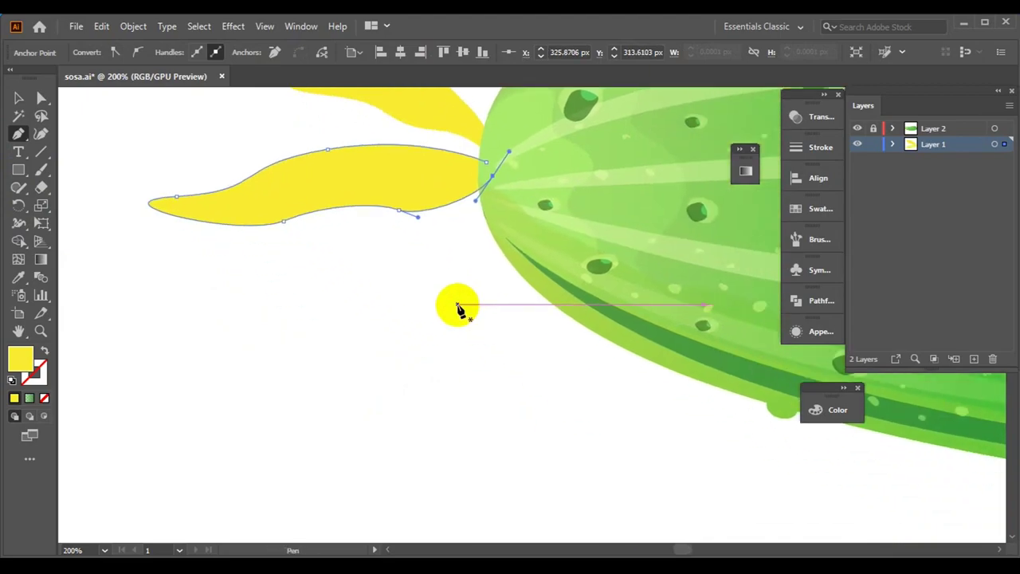
pyautogui.click(547, 281)
pyautogui.moveTo(518, 340)
pyautogui.mouseDown()
pyautogui.moveTo(485, 423)
pyautogui.moveTo(346, 439)
pyautogui.moveTo(391, 396)
pyautogui.mouseUp()
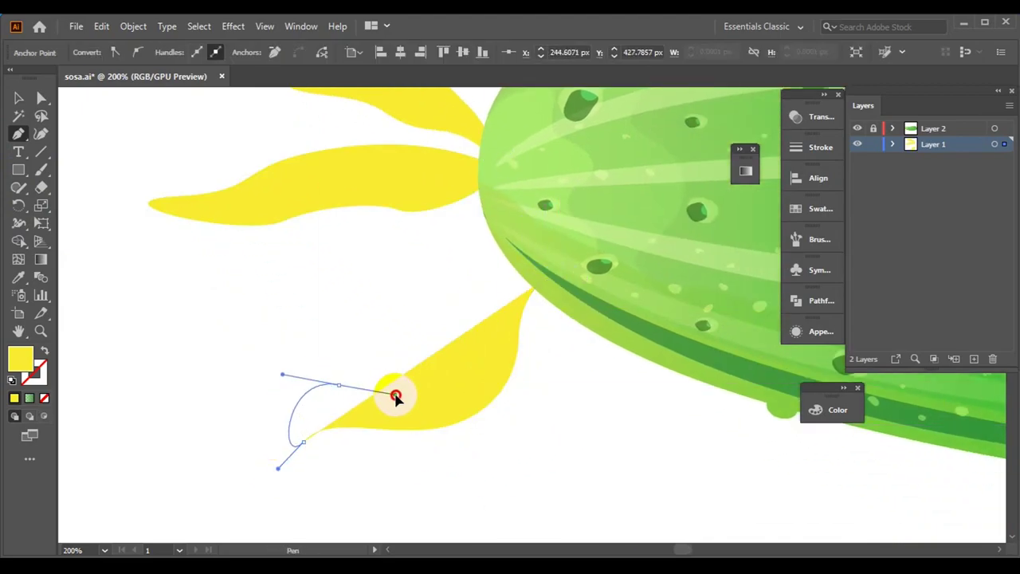
pyautogui.moveTo(539, 280); pyautogui.dragTo(540, 283)
# - Draw a fourth petal reaching leftward, then select all four petals together
pyautogui.click(492, 215)
pyautogui.moveTo(388, 251); pyautogui.dragTo(369, 275)
pyautogui.moveTo(270, 282); pyautogui.dragTo(220, 282)
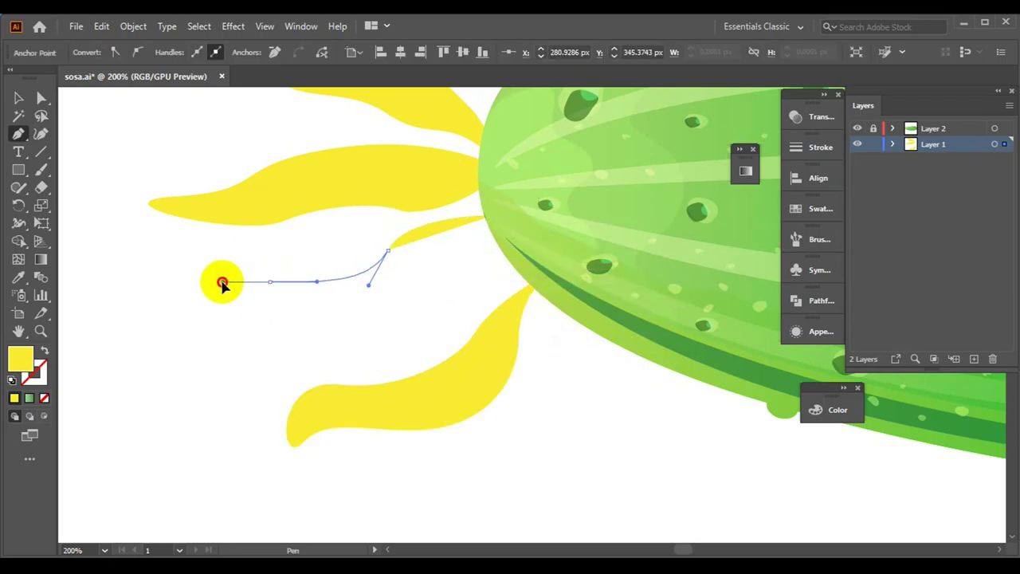
pyautogui.moveTo(315, 315); pyautogui.dragTo(329, 319)
pyautogui.moveTo(408, 317); pyautogui.dragTo(434, 300)
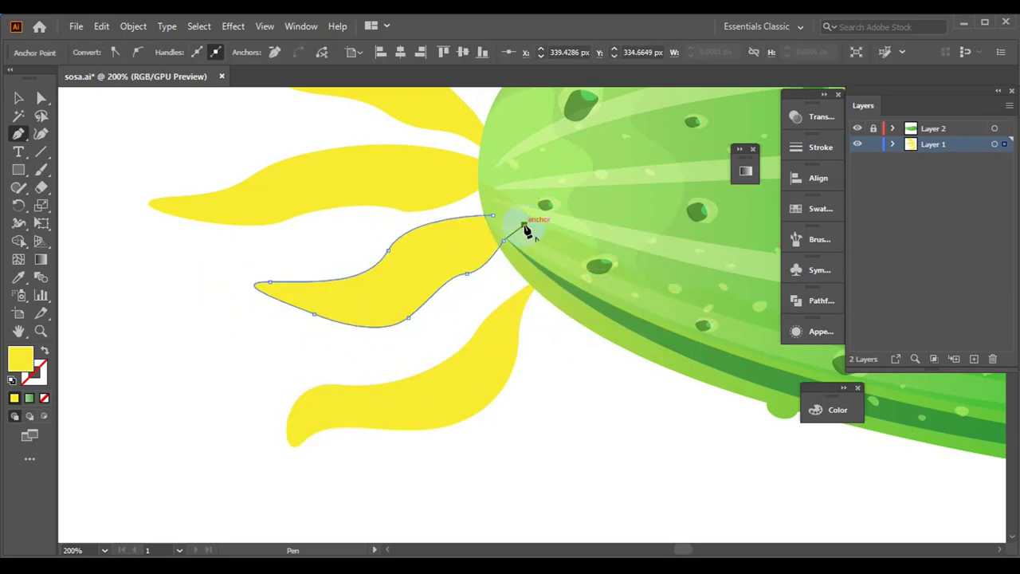
pyautogui.click(98, 264)
pyautogui.hotkey('ctrl', '-')
pyautogui.hotkey('ctrl', '-')
pyautogui.moveTo(330, 178); pyautogui.dragTo(479, 426)
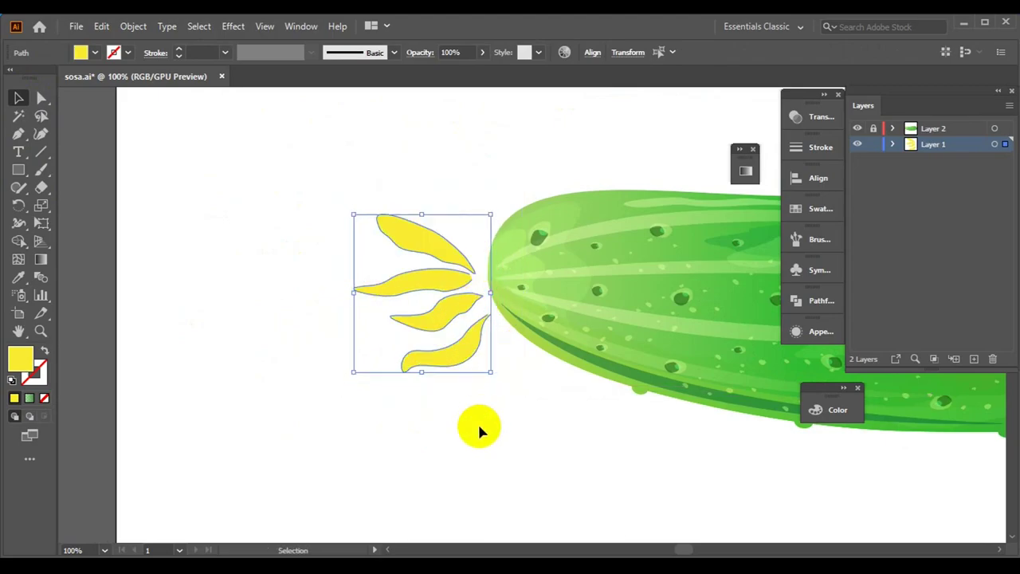
# - Move the four petals up and in against the cucumber's left tip
pyautogui.hotkey('ctrl', '=')
pyautogui.moveTo(340, 286); pyautogui.dragTo(372, 267)
pyautogui.moveTo(359, 321); pyautogui.dragTo(391, 298)
pyautogui.moveTo(344, 374); pyautogui.dragTo(358, 348)
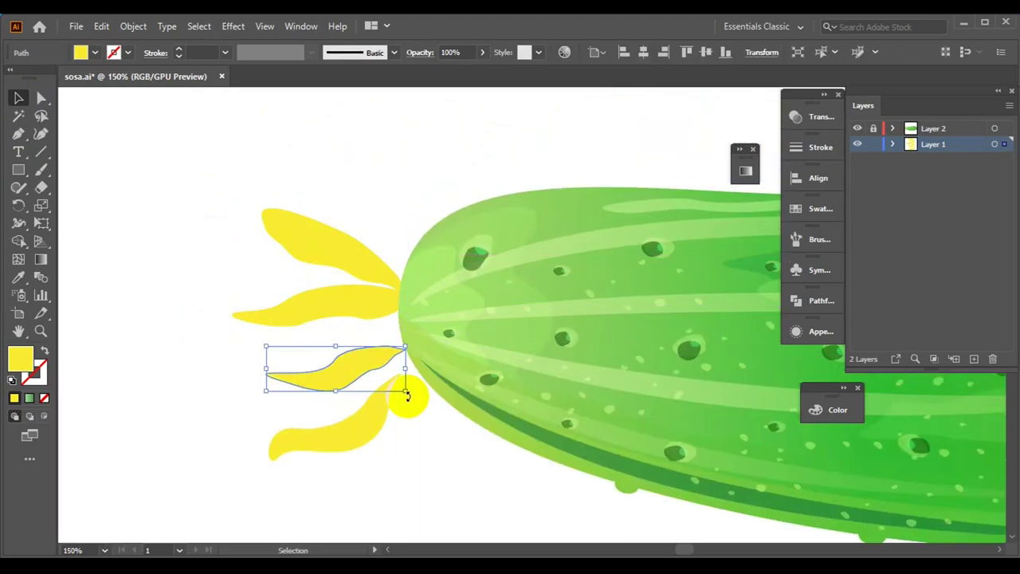
pyautogui.moveTo(382, 423); pyautogui.dragTo(410, 446)
pyautogui.click(422, 438)
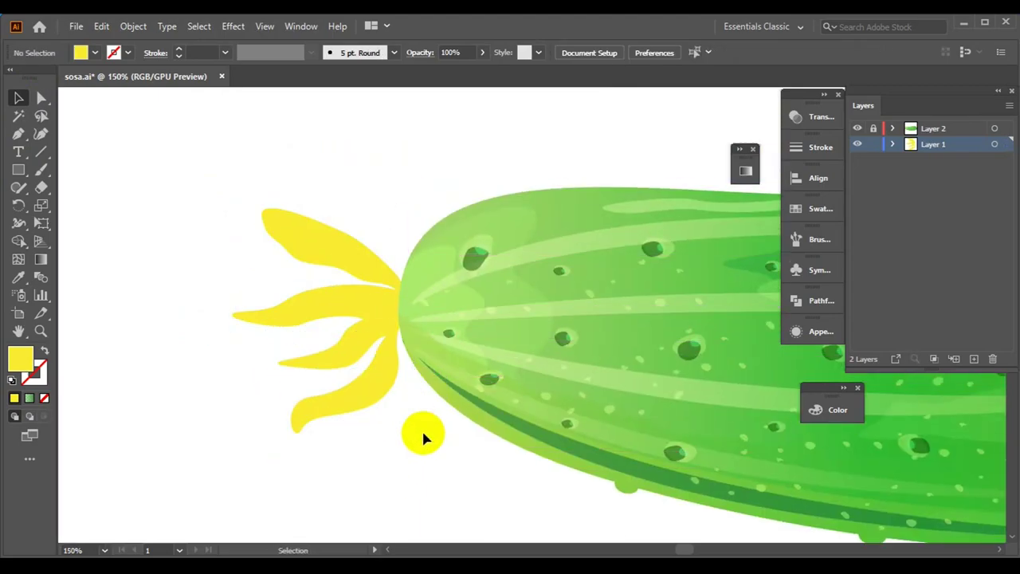
pyautogui.hotkey('ctrl', 'a')
pyautogui.moveTo(371, 299); pyautogui.dragTo(371, 259)
# - Select the individual petals and rotate the bottom petal slightly
pyautogui.click(447, 433)
pyautogui.click(302, 231)
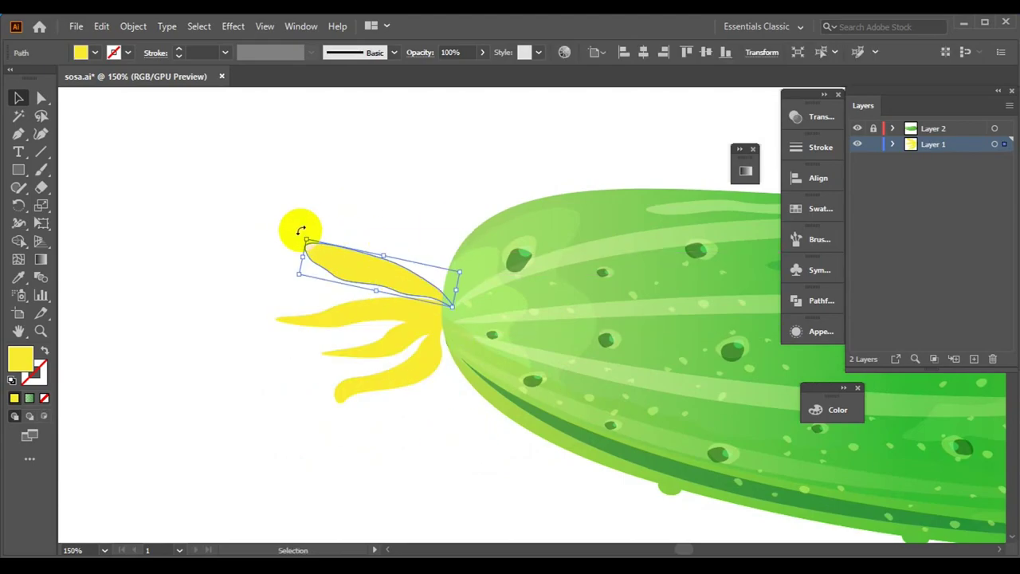
pyautogui.click(366, 309)
pyautogui.click(451, 428)
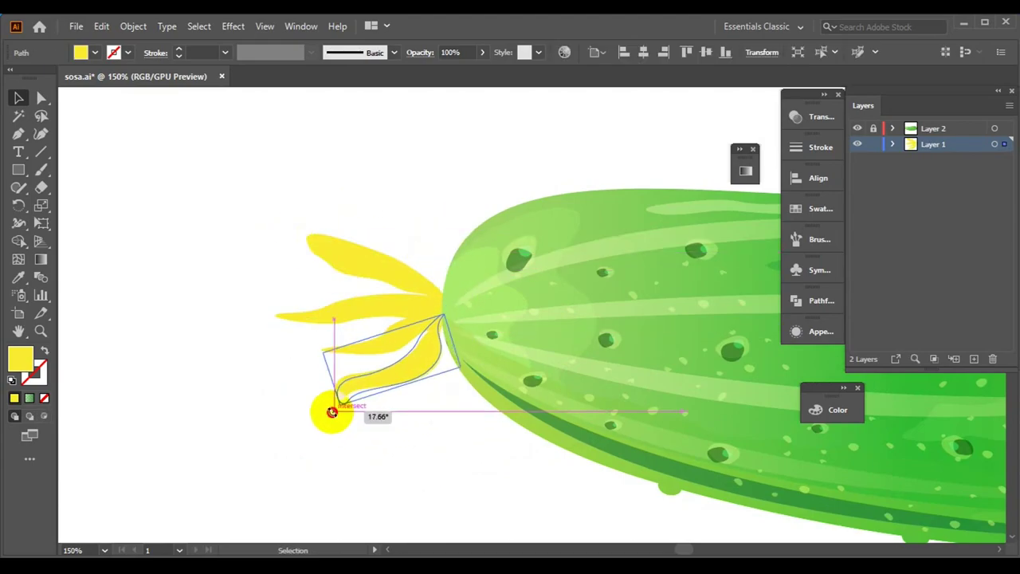
pyautogui.moveTo(426, 376); pyautogui.dragTo(417, 383)
pyautogui.click(441, 448)
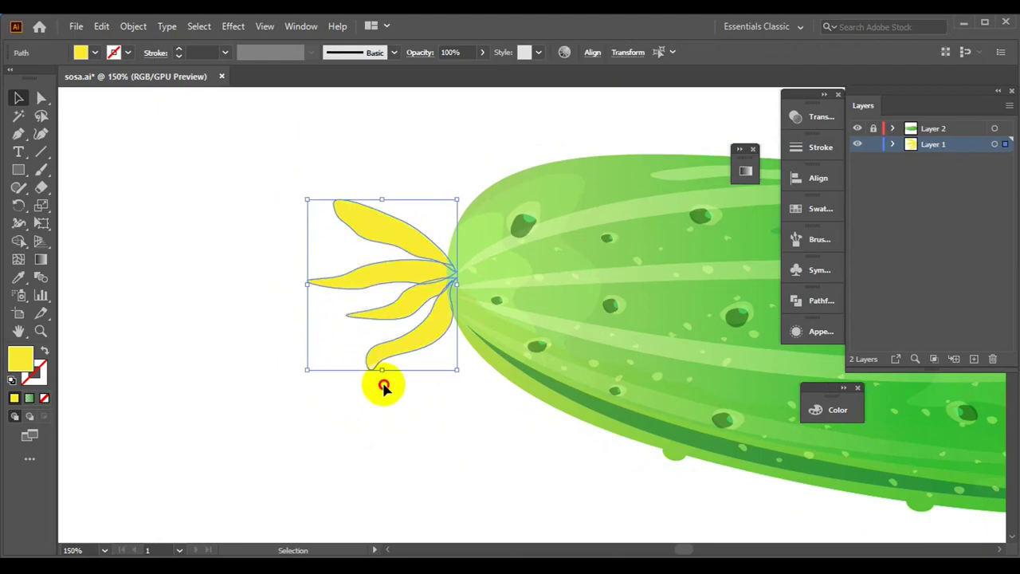
# - Recolour the petals deep yellow F9D003 in the Color panel
pyautogui.hotkey('ctrl', '=')
pyautogui.click(200, 204)
pyautogui.click(829, 410)
pyautogui.moveTo(829, 410); pyautogui.dragTo(731, 398)
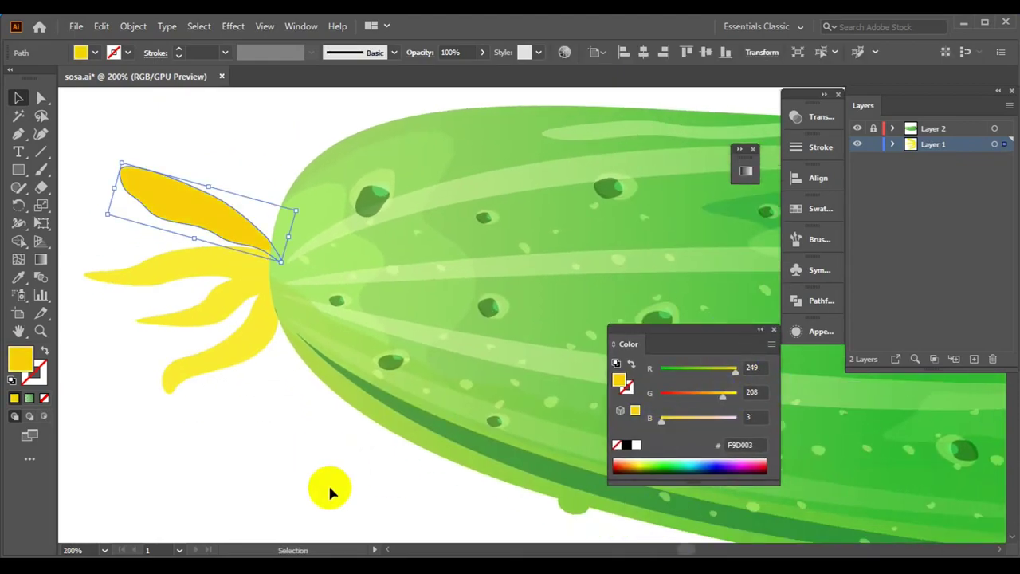
pyautogui.moveTo(328, 483); pyautogui.dragTo(263, 239)
pyautogui.moveTo(216, 103); pyautogui.dragTo(330, 119)
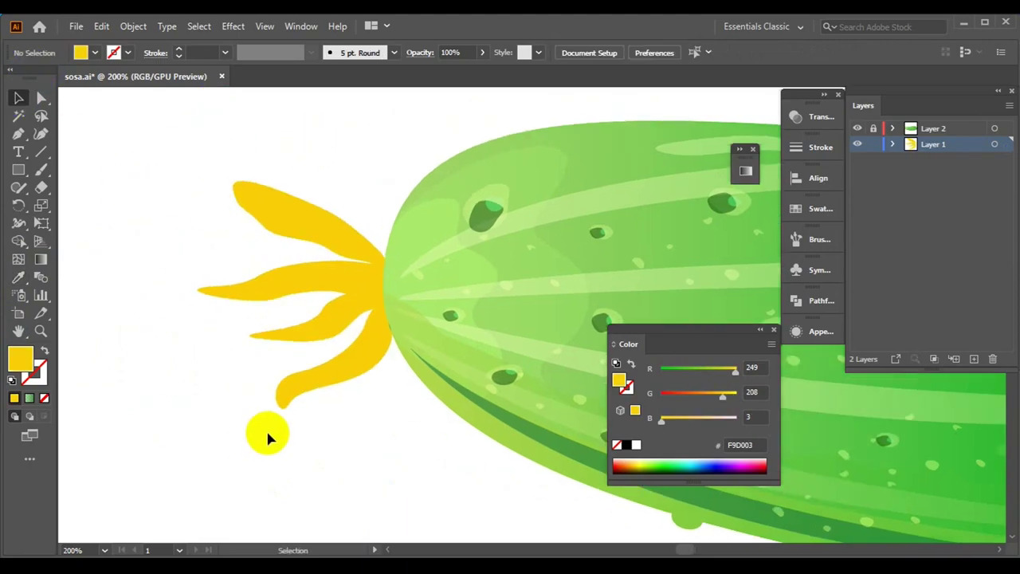
# - Drag the lower petal's base anchor with Direct Selection to meet the others
pyautogui.press('a')
pyautogui.click(257, 234)
pyautogui.scroll(2, 364, 269)
pyautogui.moveTo(363, 276)
pyautogui.mouseDown()
pyautogui.moveTo(417, 325)
pyautogui.moveTo(376, 334)
pyautogui.mouseUp()
pyautogui.press('v')
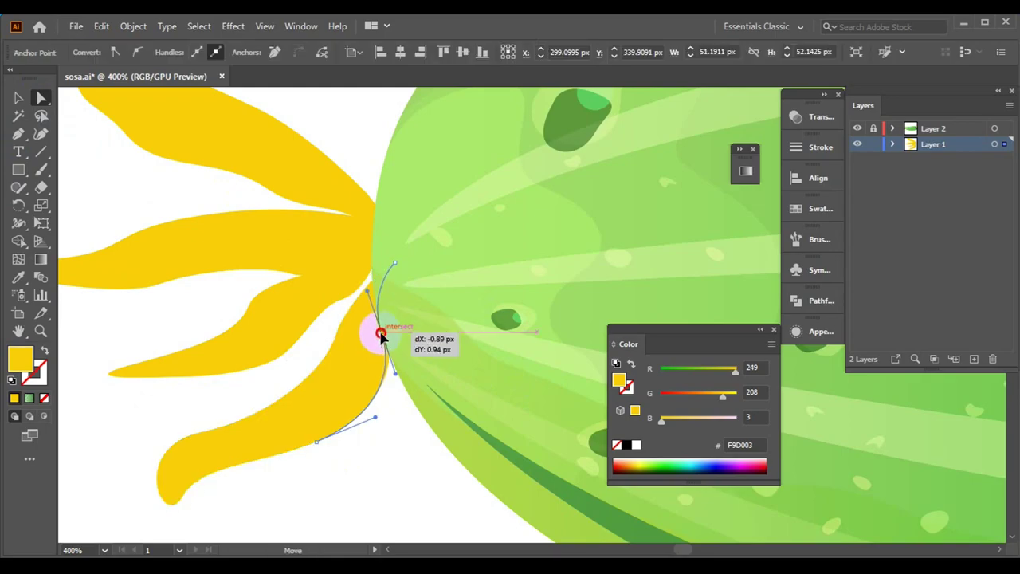
pyautogui.click(399, 391)
# - Rotate the lower petal around its base to about 344 degrees
pyautogui.press('v')
pyautogui.click(361, 381)
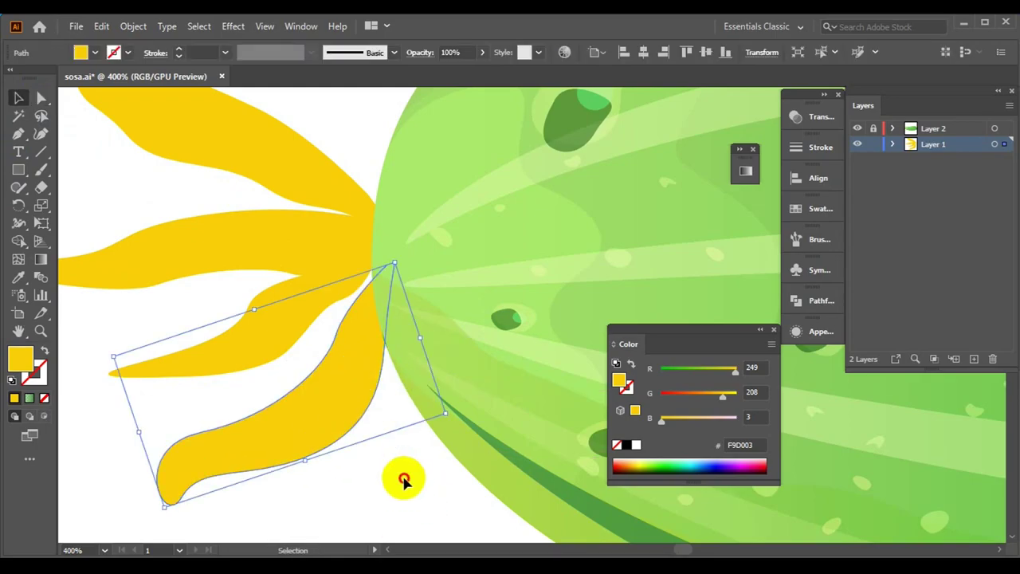
pyautogui.click(296, 444)
pyautogui.moveTo(166, 489)
pyautogui.mouseDown()
pyautogui.moveTo(154, 516)
pyautogui.moveTo(455, 408)
pyautogui.mouseUp()
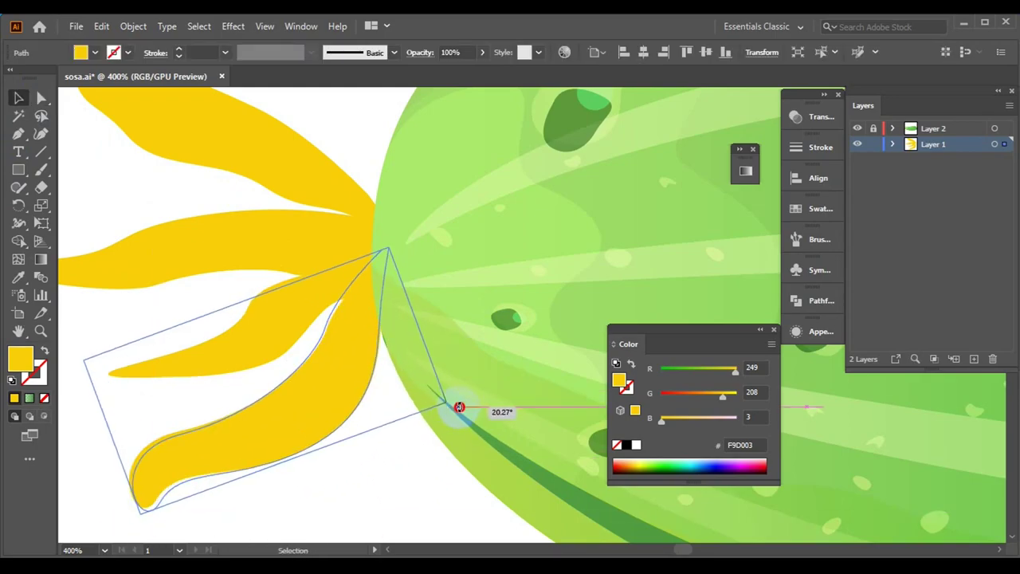
pyautogui.scroll(-3, 501, 391)
pyautogui.scroll(2, 308, 301)
pyautogui.moveTo(307, 300); pyautogui.dragTo(248, 182)
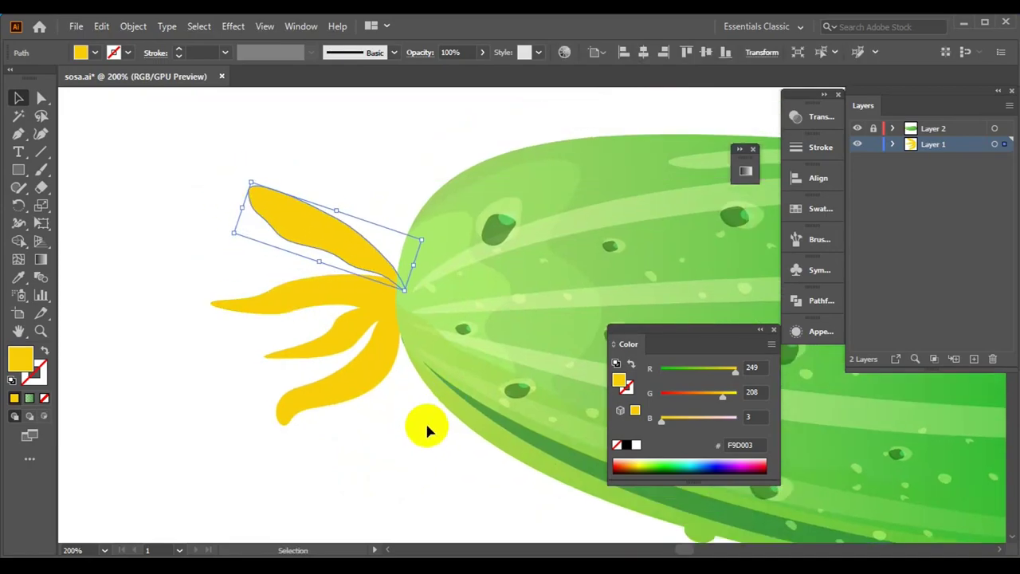
# - Adjust the middle petal's base anchor with Direct Selection
pyautogui.click(42, 97)
pyautogui.scroll(3, 342, 330)
pyautogui.click(518, 285)
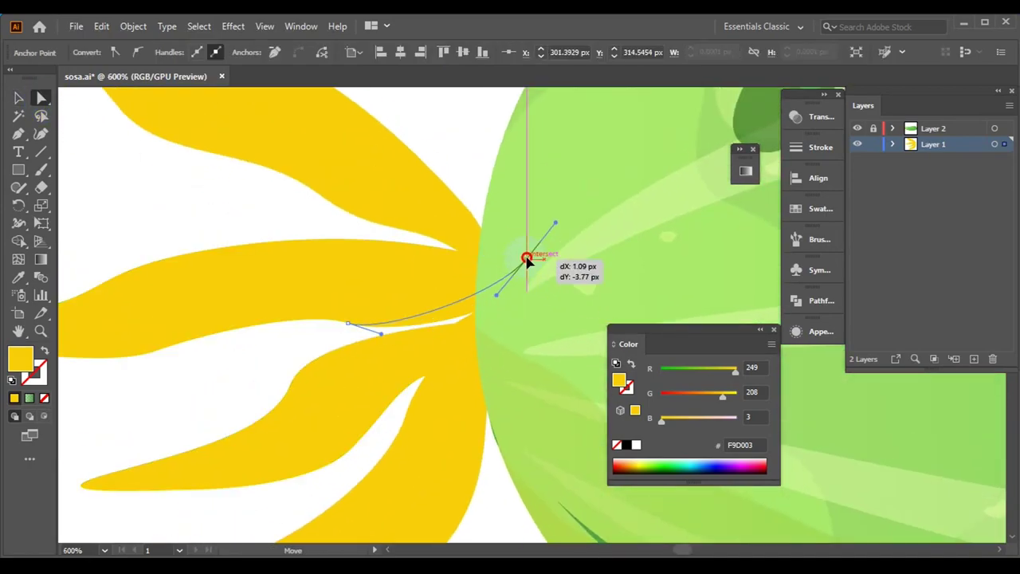
pyautogui.press('v')
pyautogui.scroll(-3, 527, 262)
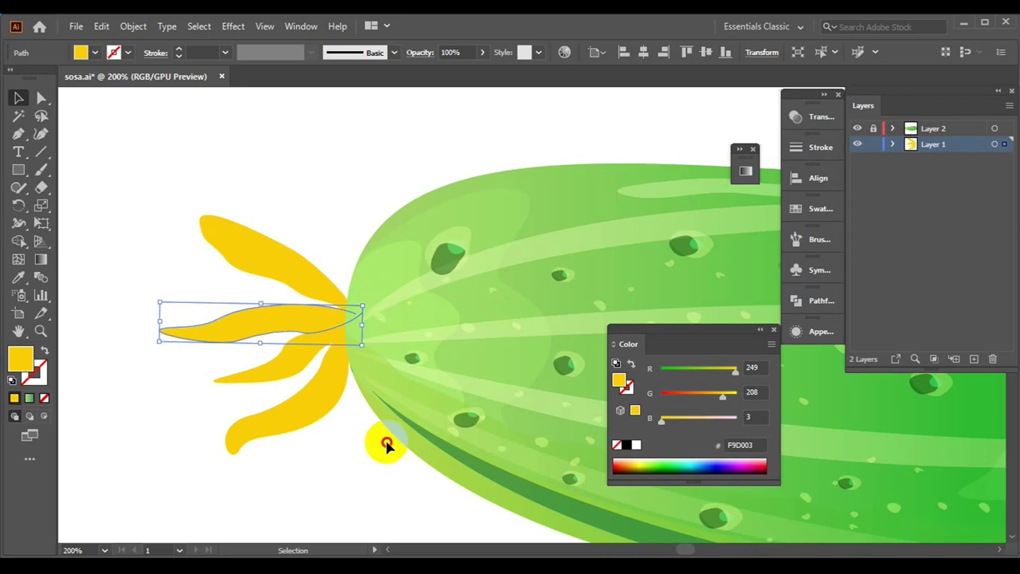
pyautogui.click(386, 446)
# - Select all four petals and lock them in place
pyautogui.scroll(2, 308, 210)
pyautogui.scroll(-1, 396, 146)
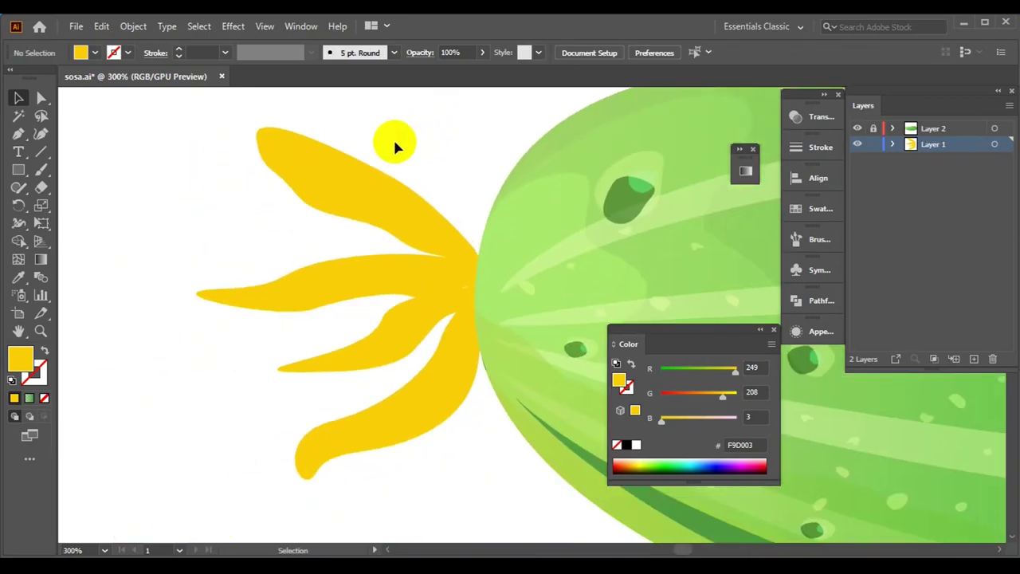
pyautogui.hotkey('ctrl', 'a')
pyautogui.hotkey('ctrl', 'shift', 'a')
# - Draw a highlight shape in the top petal and set its blend mode to Screen
pyautogui.scroll(1, 372, 205)
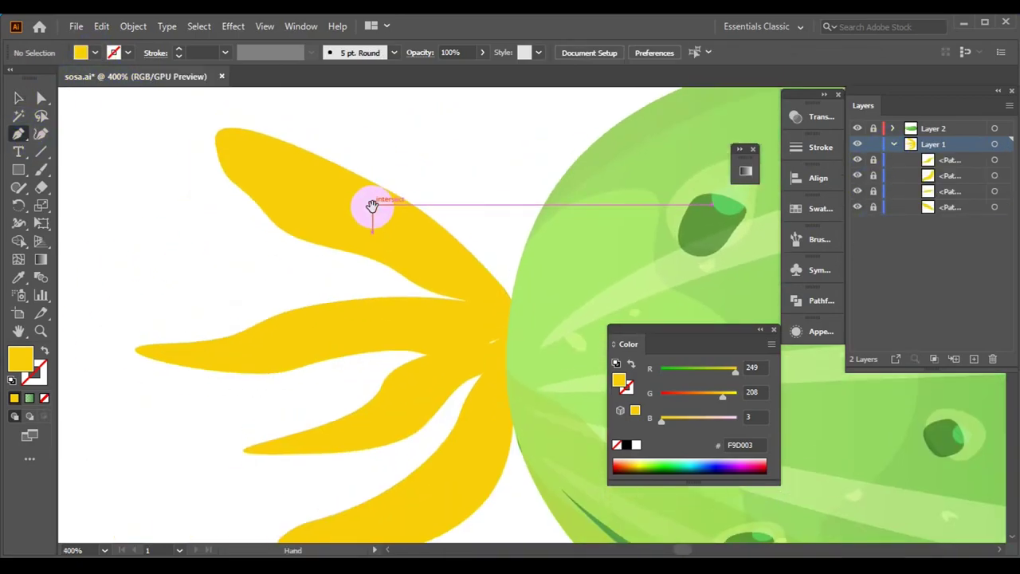
pyautogui.scroll(1, 422, 295)
pyautogui.moveTo(462, 315); pyautogui.dragTo(366, 228)
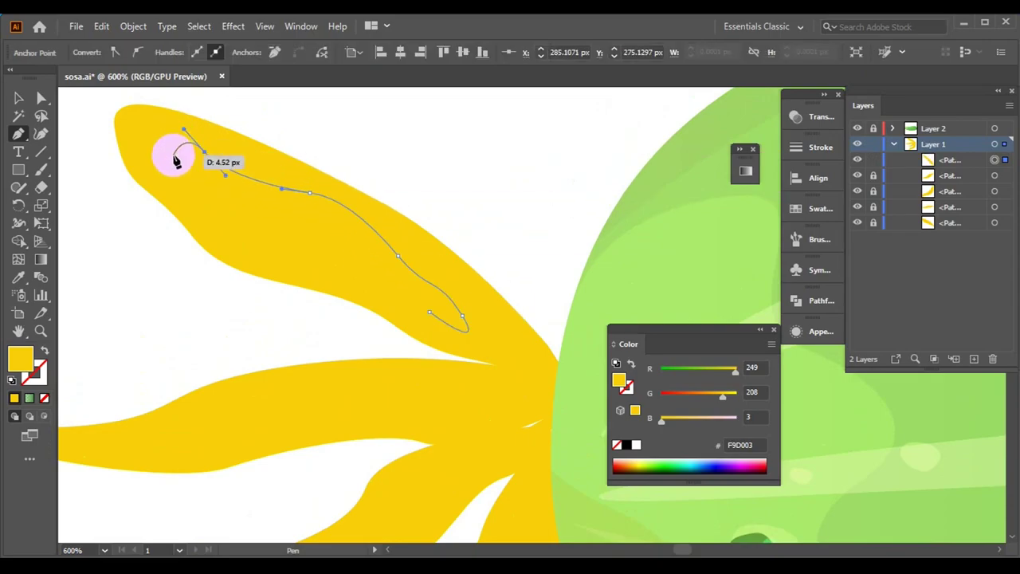
pyautogui.click(819, 118)
pyautogui.click(647, 133)
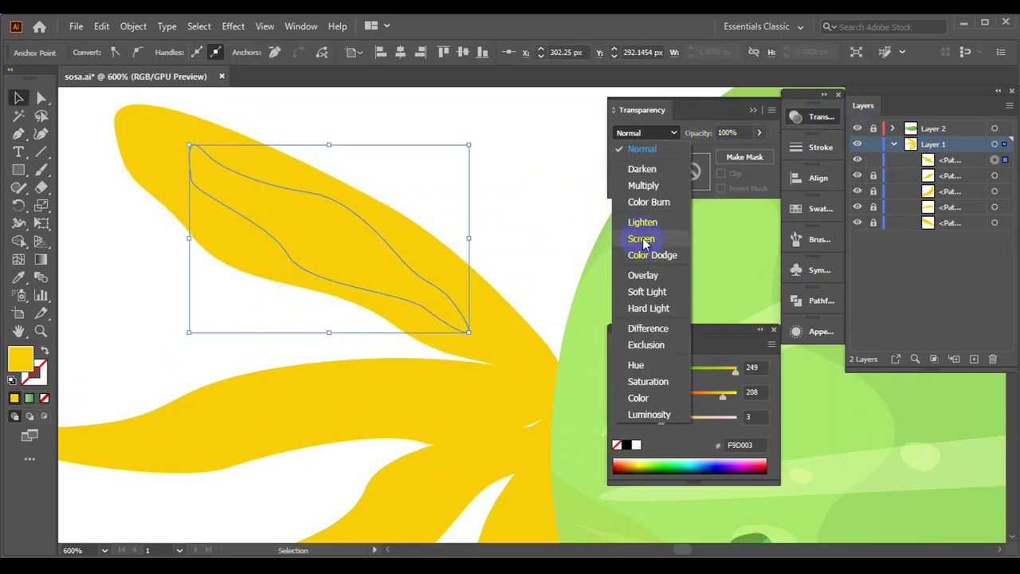
pyautogui.click(644, 234)
pyautogui.click(546, 171)
# - Draw a curved Pen highlight inside the next petal
pyautogui.scroll(-2, 371, 228)
pyautogui.press('p')
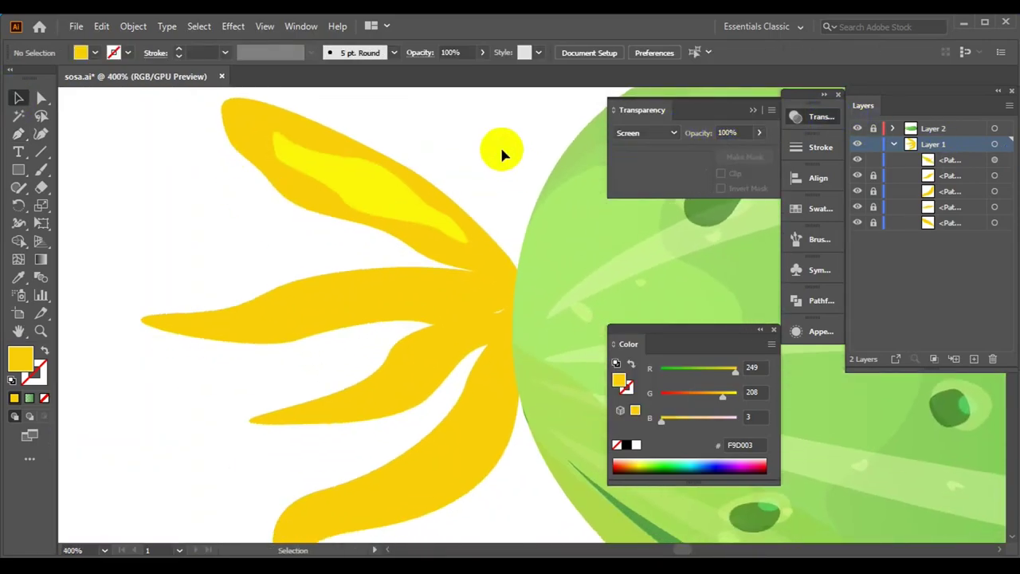
pyautogui.scroll(2, 425, 273)
pyautogui.click(436, 221)
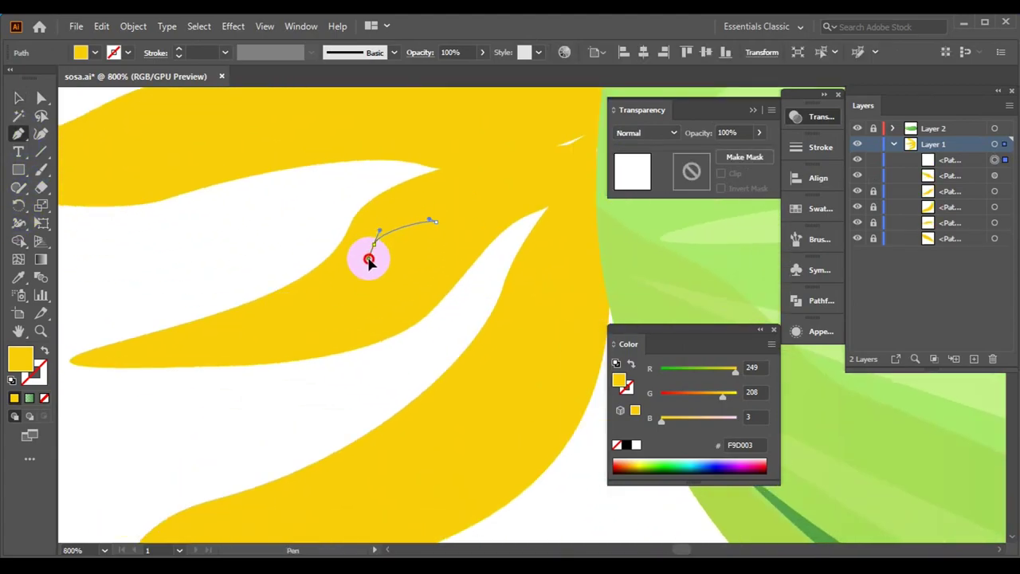
pyautogui.moveTo(374, 244); pyautogui.dragTo(350, 263)
pyautogui.click(241, 322)
pyautogui.click(260, 346)
pyautogui.moveTo(357, 344); pyautogui.dragTo(398, 321)
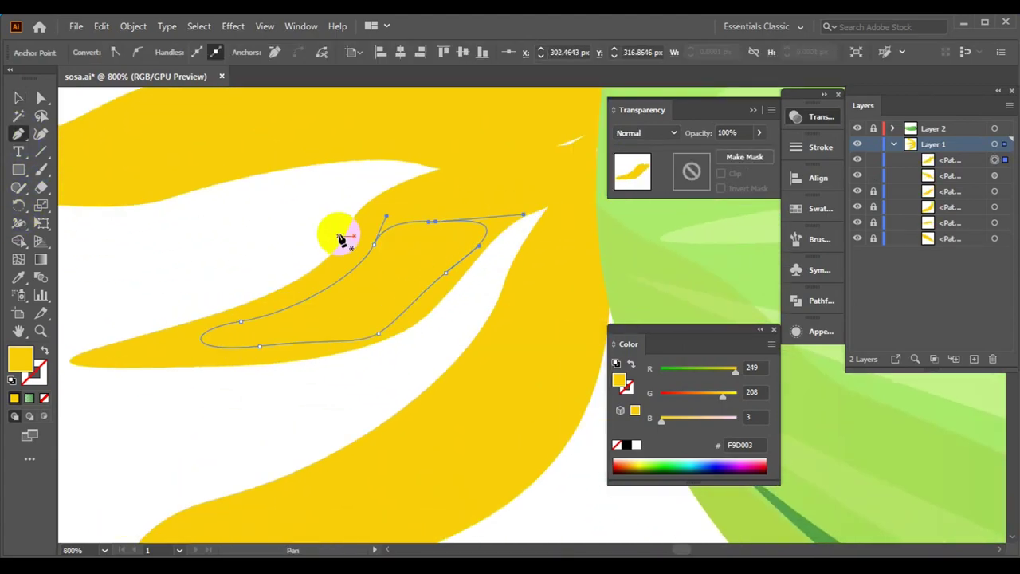
pyautogui.scroll(-1, 342, 239)
# - Draw a curved highlight outline on the middle petal
pyautogui.moveTo(281, 231); pyautogui.dragTo(313, 233)
pyautogui.moveTo(373, 214); pyautogui.dragTo(390, 207)
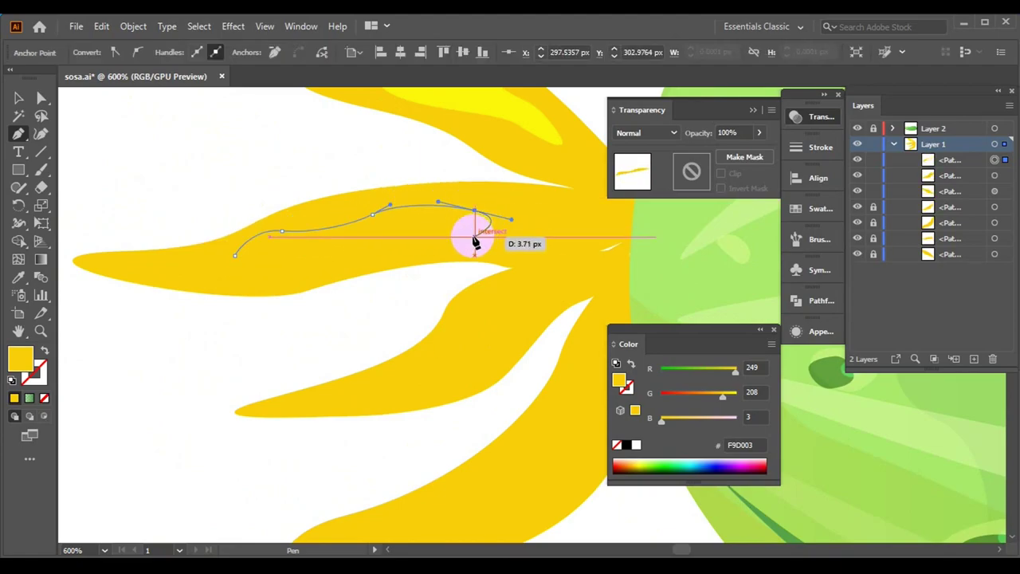
pyautogui.moveTo(469, 237); pyautogui.dragTo(416, 246)
pyautogui.moveTo(337, 270); pyautogui.dragTo(307, 290)
# - Draw and close a curved highlight on the lower petal
pyautogui.moveTo(415, 329); pyautogui.dragTo(307, 213)
pyautogui.click(333, 417)
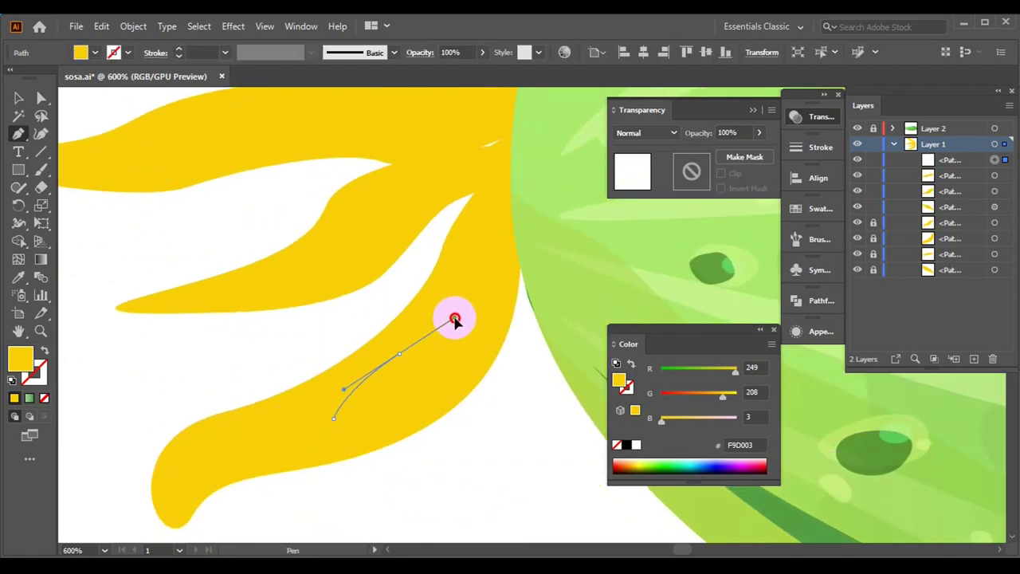
pyautogui.moveTo(400, 353); pyautogui.dragTo(481, 321)
pyautogui.moveTo(478, 263); pyautogui.dragTo(497, 255)
pyautogui.click(333, 391)
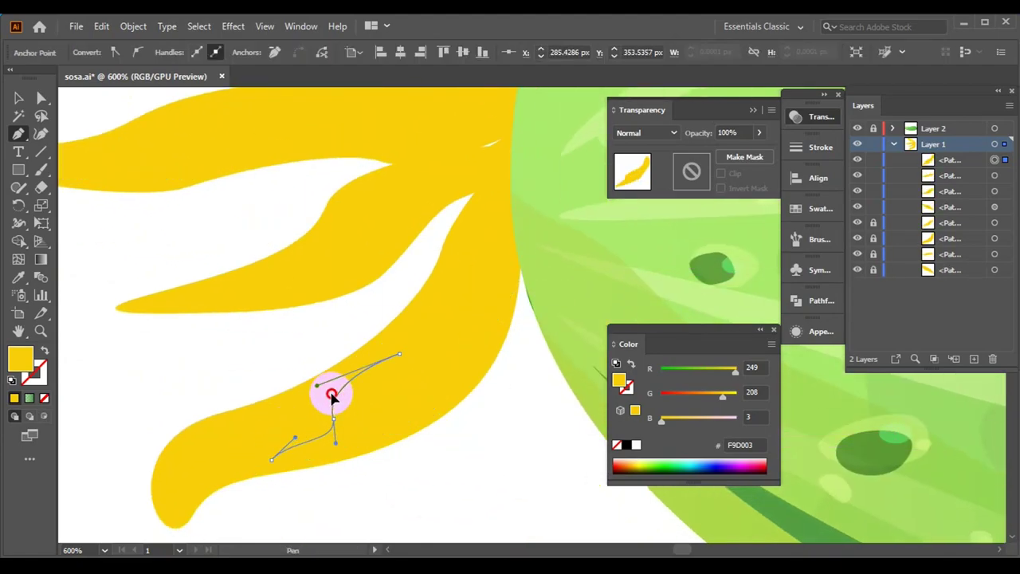
pyautogui.hotkey('ctrl', '-')
pyautogui.press('v')
pyautogui.hotkey('ctrl', 'shift', 'a')
# - Duplicate the lower petal's highlight onto another petal
pyautogui.scroll(-3, 250, 269)
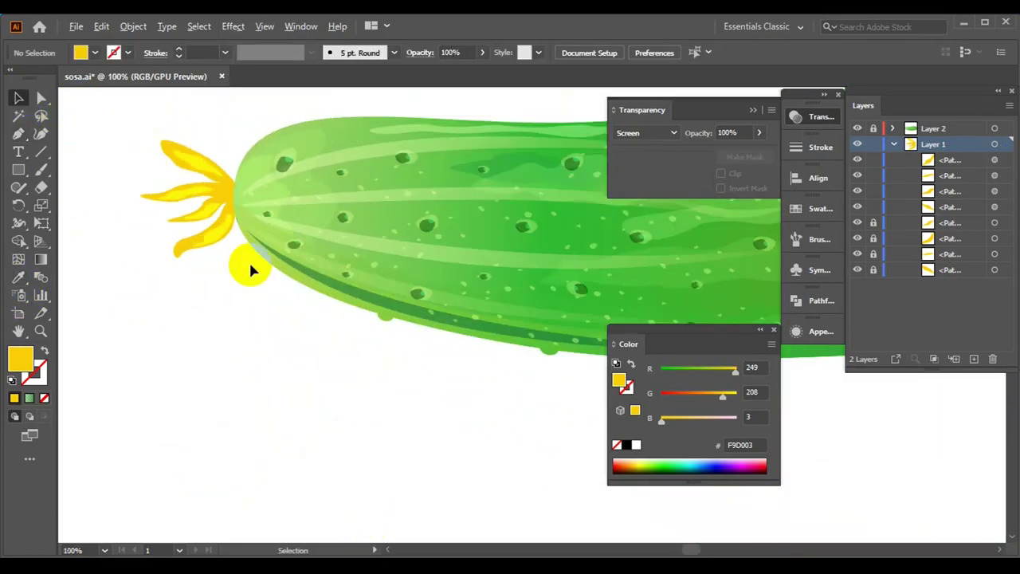
pyautogui.scroll(3, 326, 391)
pyautogui.click(346, 384)
pyautogui.moveTo(354, 386); pyautogui.dragTo(328, 317)
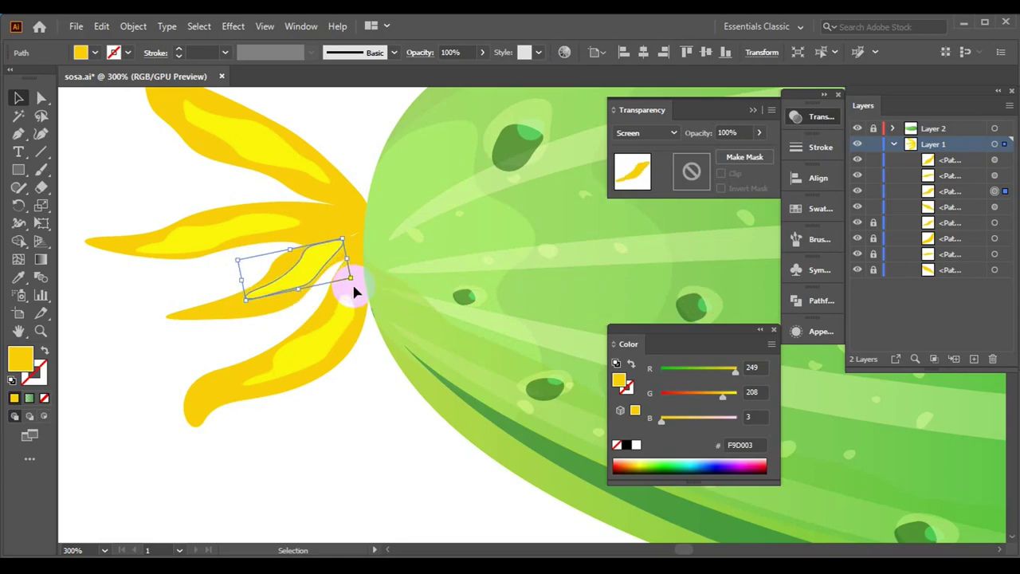
pyautogui.moveTo(355, 292); pyautogui.dragTo(221, 255)
pyautogui.hotkey('ctrl', '0')
pyautogui.hotkey('ctrl', 'shift', 'a')
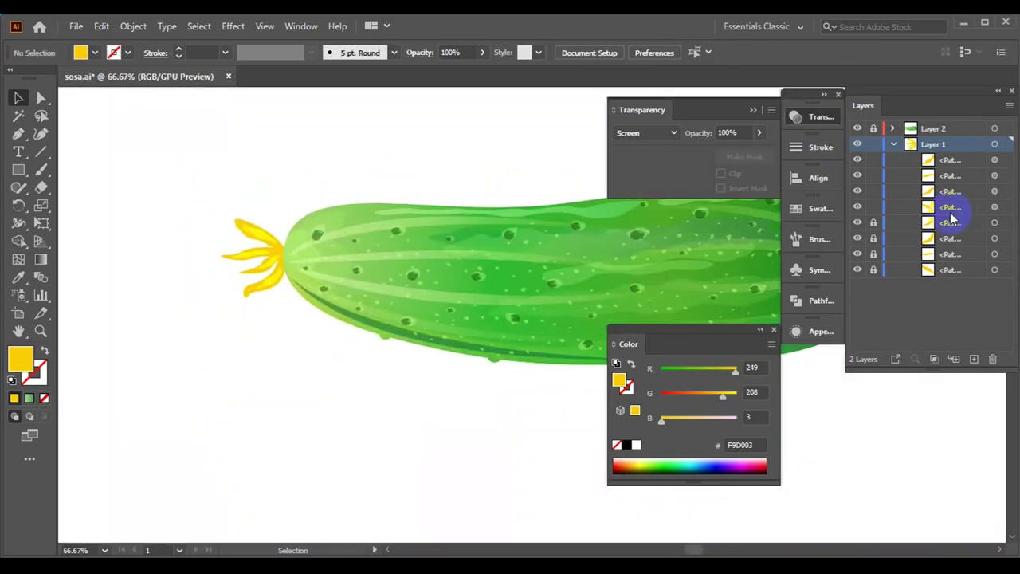
# - Select the petals and Group them into a single flower
pyautogui.scroll(2, 247, 227)
pyautogui.click(279, 225)
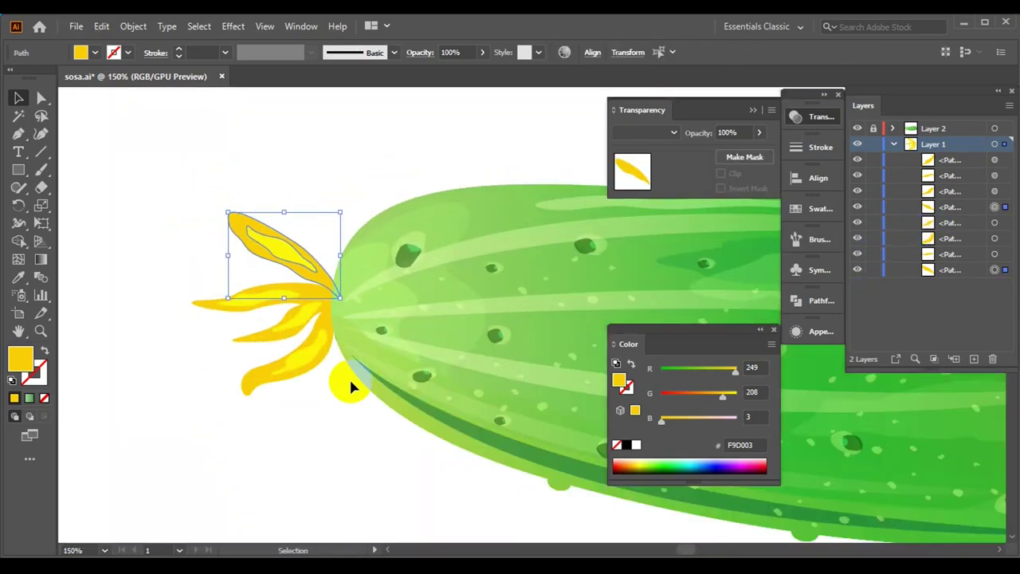
pyautogui.click(284, 327)
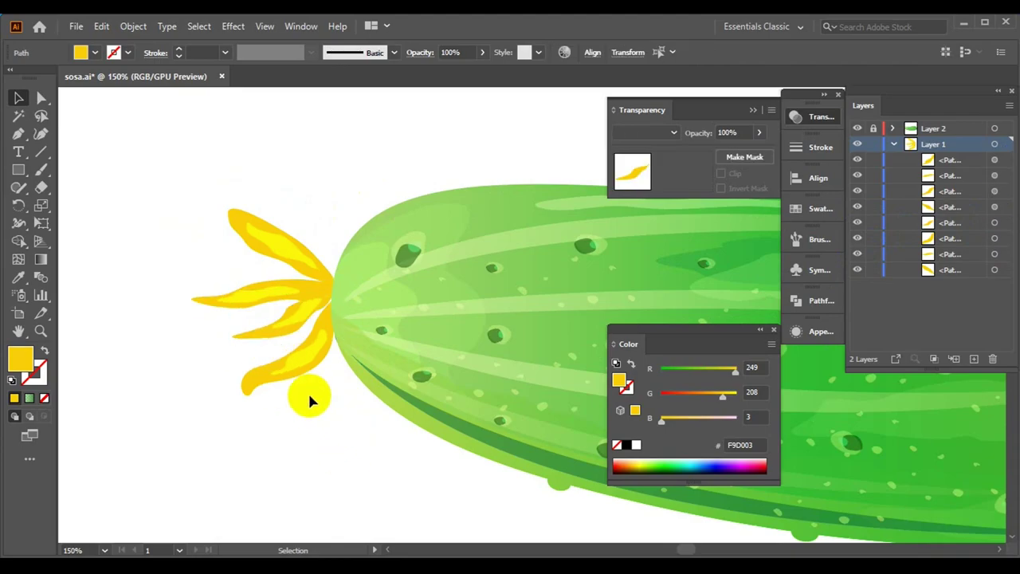
pyautogui.click(346, 432)
pyautogui.scroll(-5, 239, 327)
pyautogui.scroll(3, 243, 329)
pyautogui.rightClick(276, 287)
pyautogui.click(239, 341)
pyautogui.scroll(-2, 239, 341)
pyautogui.scroll(-2, 312, 356)
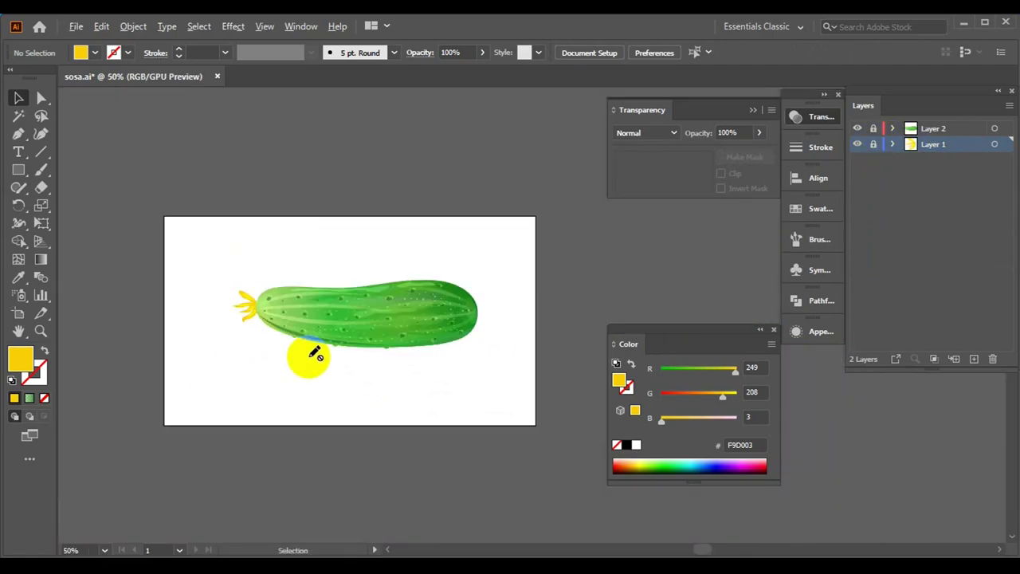
pyautogui.scroll(5, 263, 287)
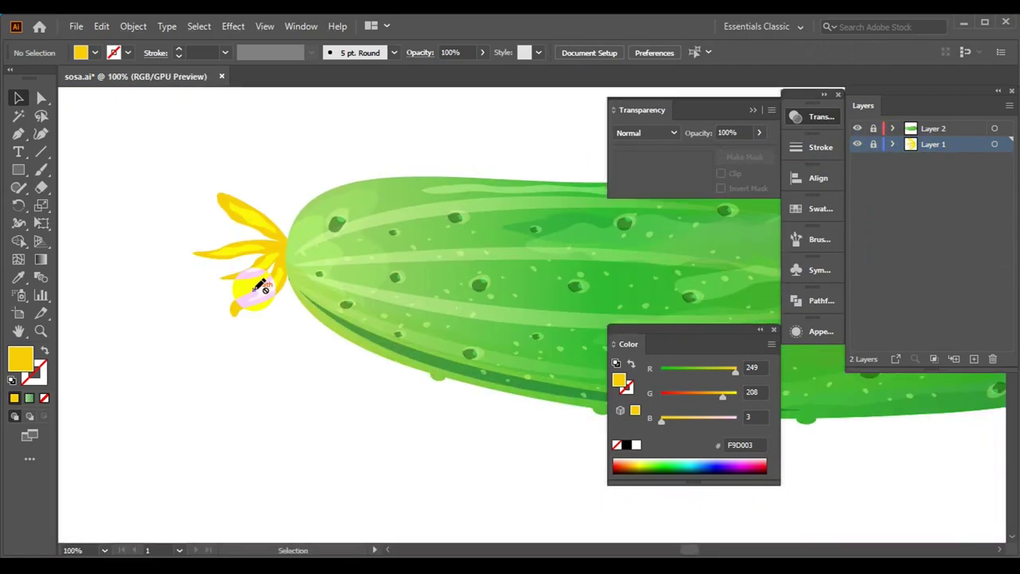
# - Start a Pen path at the flower base, then undo it
pyautogui.click(19, 133)
pyautogui.click(94, 53)
pyautogui.scroll(3, 287, 266)
pyautogui.moveTo(287, 267); pyautogui.dragTo(333, 342)
pyautogui.hotkey('ctrl', 'z')
# - Draw the stem ellipse and restack it in the drawing order
pyautogui.press('l')
pyautogui.scroll(1, 287, 271)
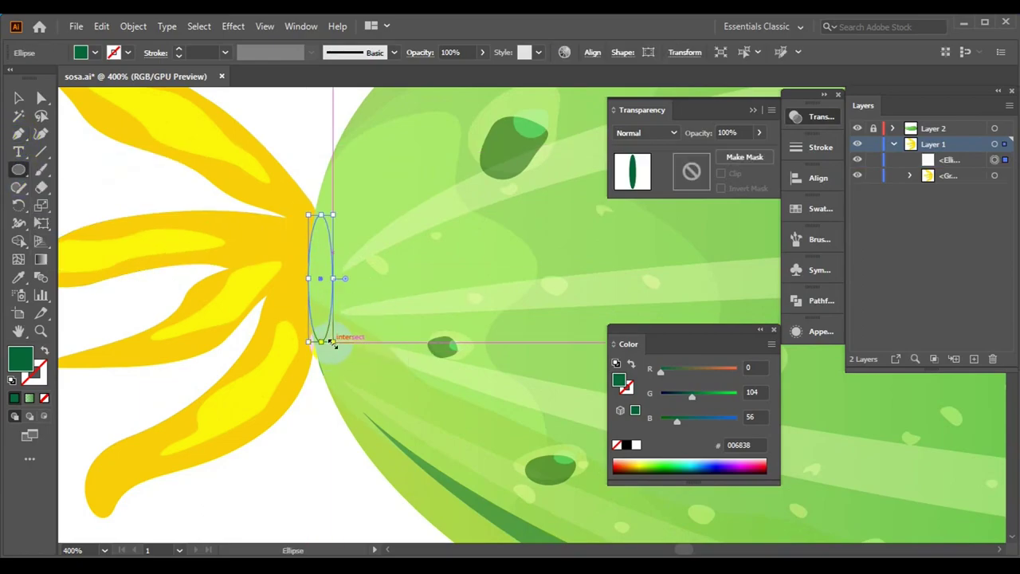
pyautogui.rightClick(329, 229)
pyautogui.click(478, 529)
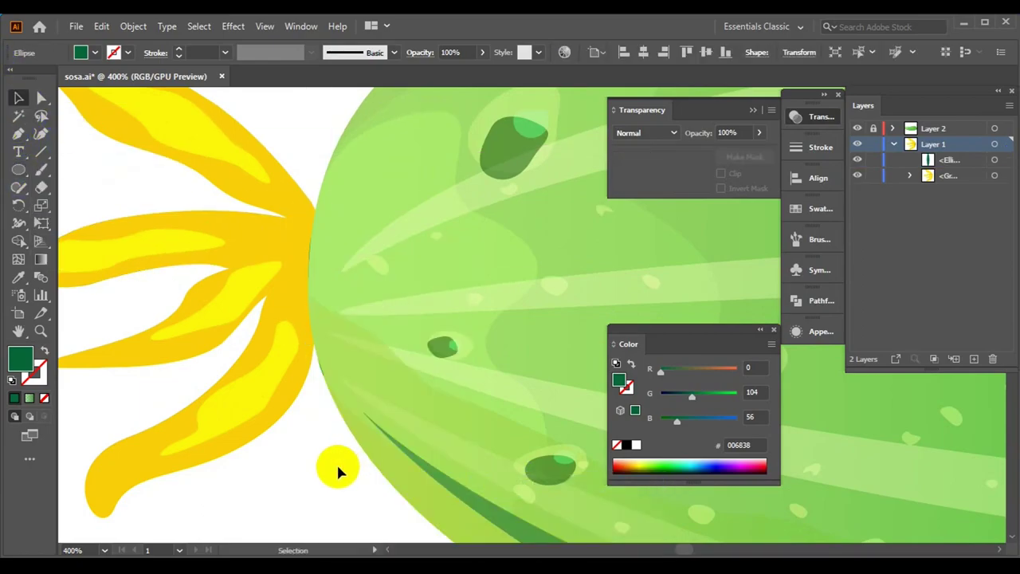
pyautogui.keyDown('shift'); pyautogui.click(291, 287); pyautogui.keyUp('shift')
pyautogui.hotkey('ctrl', 'shift', 'a')
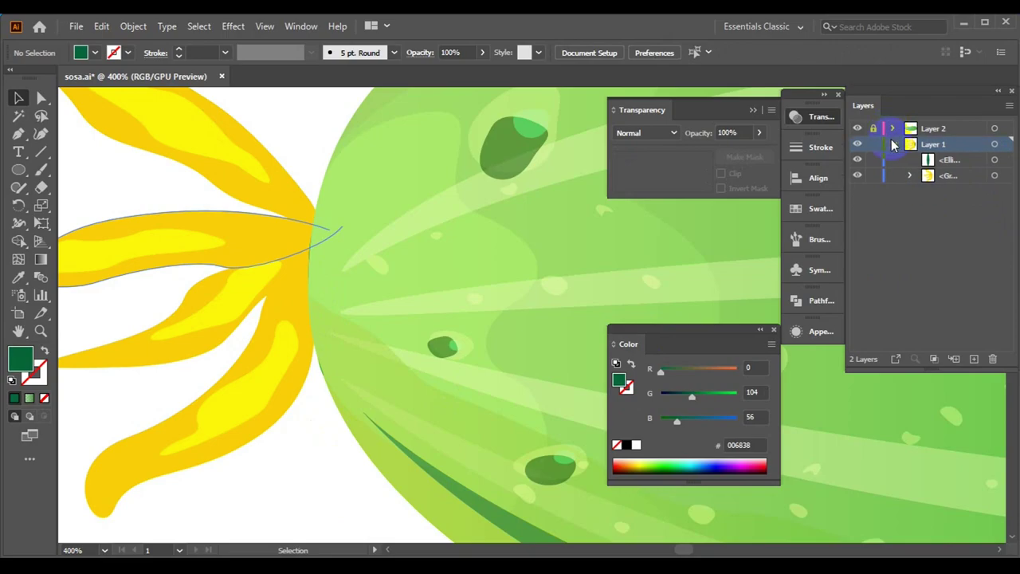
# - Move the ellipse above the flower in Layers and widen it at the flower base
pyautogui.moveTo(930, 126); pyautogui.dragTo(930, 152)
pyautogui.scroll(-3, 414, 314)
pyautogui.scroll(2, 394, 292)
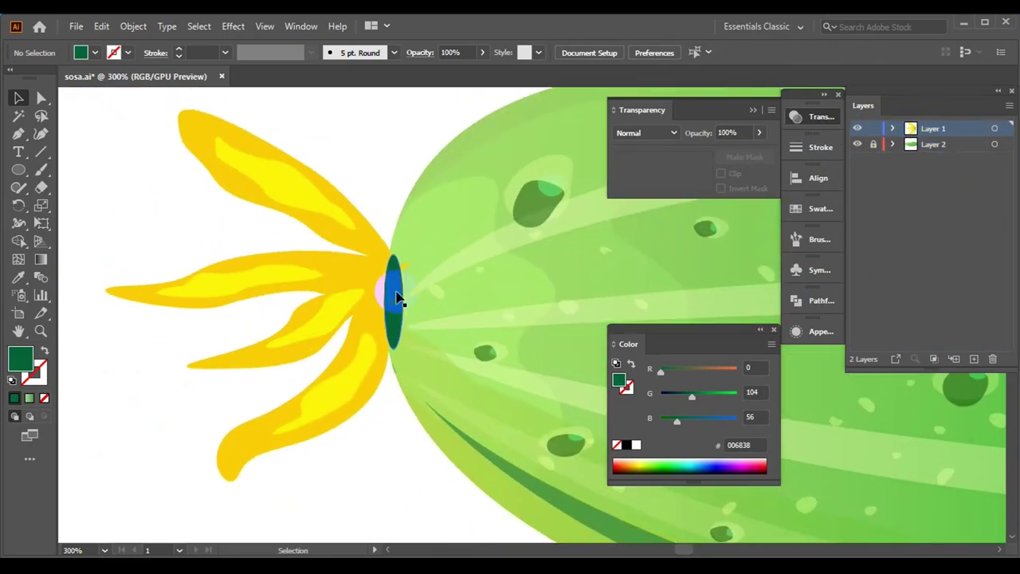
pyautogui.scroll(3, 394, 292)
pyautogui.click(383, 305)
pyautogui.moveTo(399, 305); pyautogui.dragTo(422, 306)
# - Brighten the stem ellipse's green fill value
pyautogui.hotkey('ctrl', '0')
pyautogui.click(283, 363)
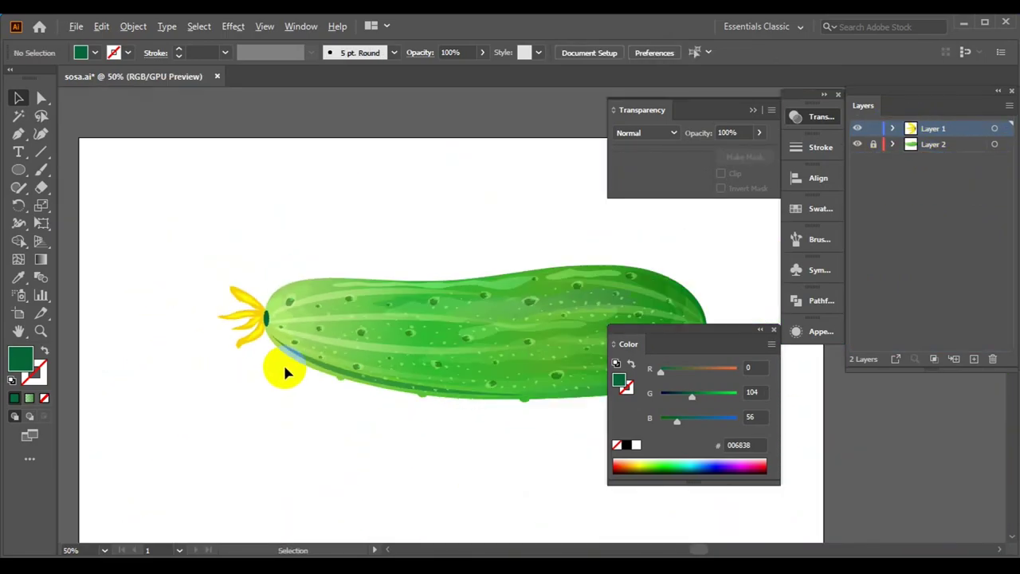
pyautogui.hotkey('ctrl', '1')
pyautogui.click(162, 226)
pyautogui.click(711, 395)
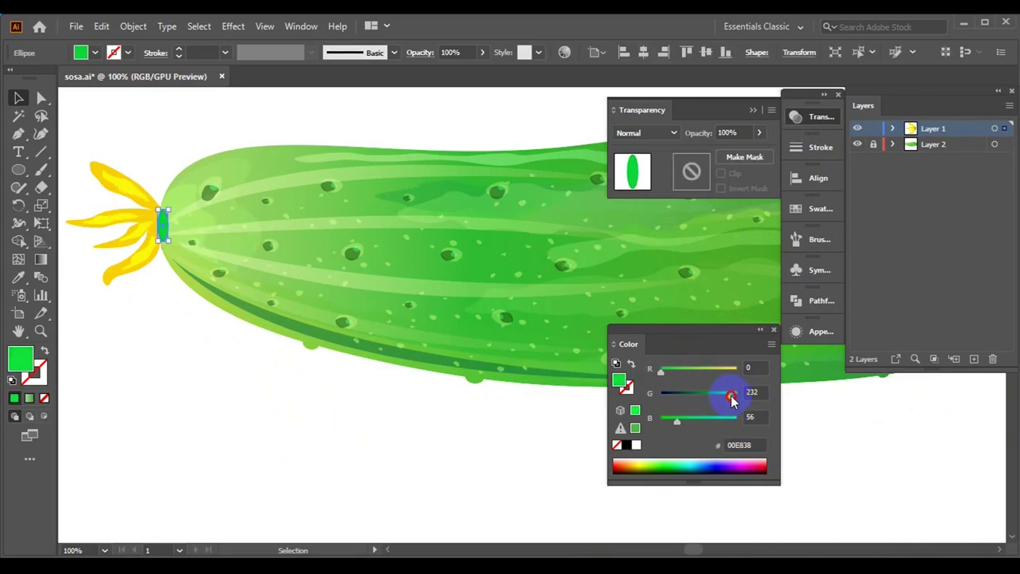
pyautogui.moveTo(732, 399); pyautogui.dragTo(721, 396)
pyautogui.hotkey('ctrl', 'shift', 'a')
pyautogui.hotkey('ctrl', '-')
pyautogui.scroll(3, 271, 321)
# - Apply the cucumber's green gradient to the stem ellipse with the Eyedropper
pyautogui.click(323, 302)
pyautogui.rightClick(324, 303)
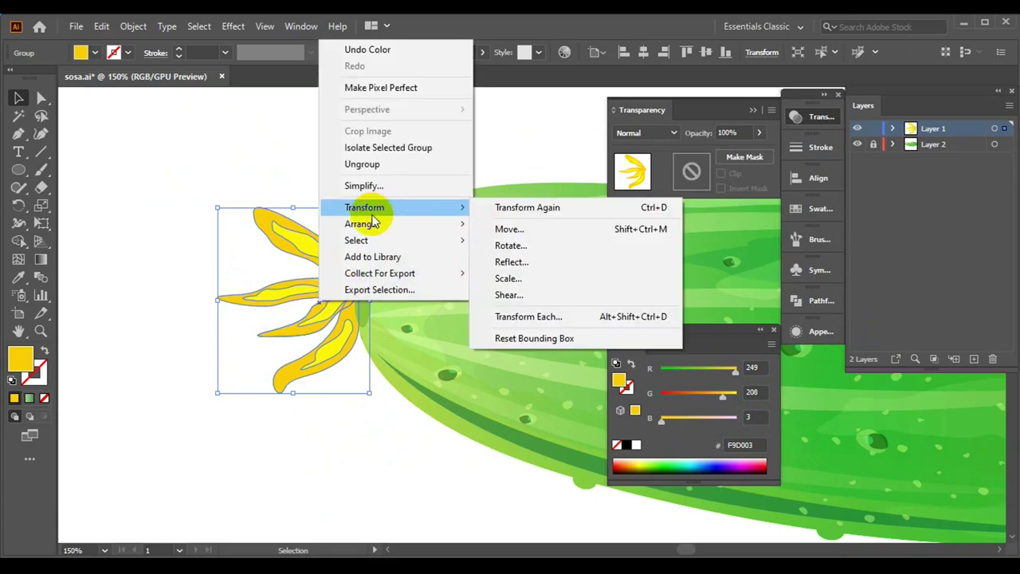
pyautogui.click(371, 483)
pyautogui.scroll(1, 372, 483)
pyautogui.click(381, 351)
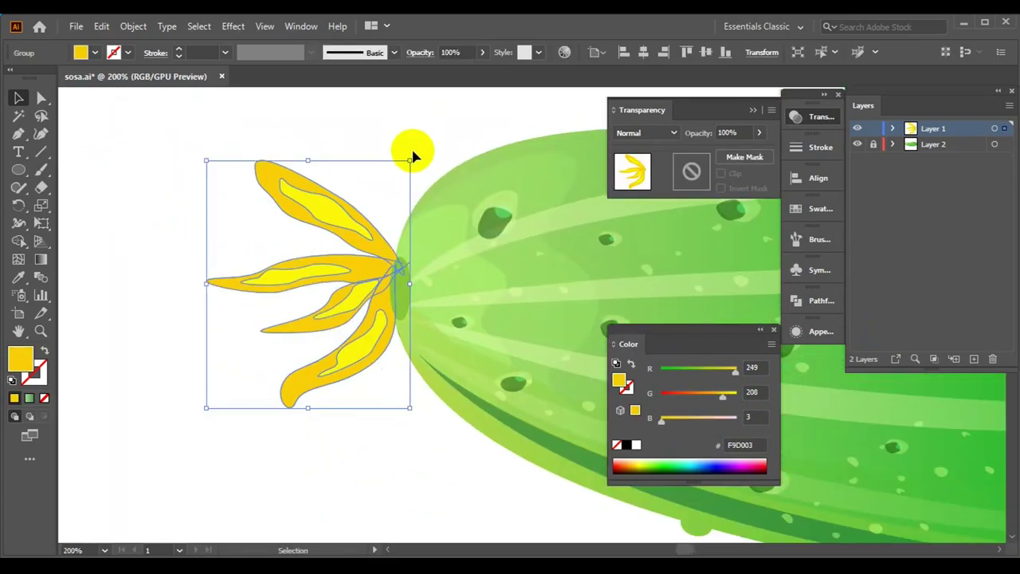
pyautogui.click(426, 442)
pyautogui.moveTo(403, 296); pyautogui.dragTo(216, 275)
pyautogui.click(216, 276)
pyautogui.press('i')
pyautogui.click(437, 128)
pyautogui.press('v')
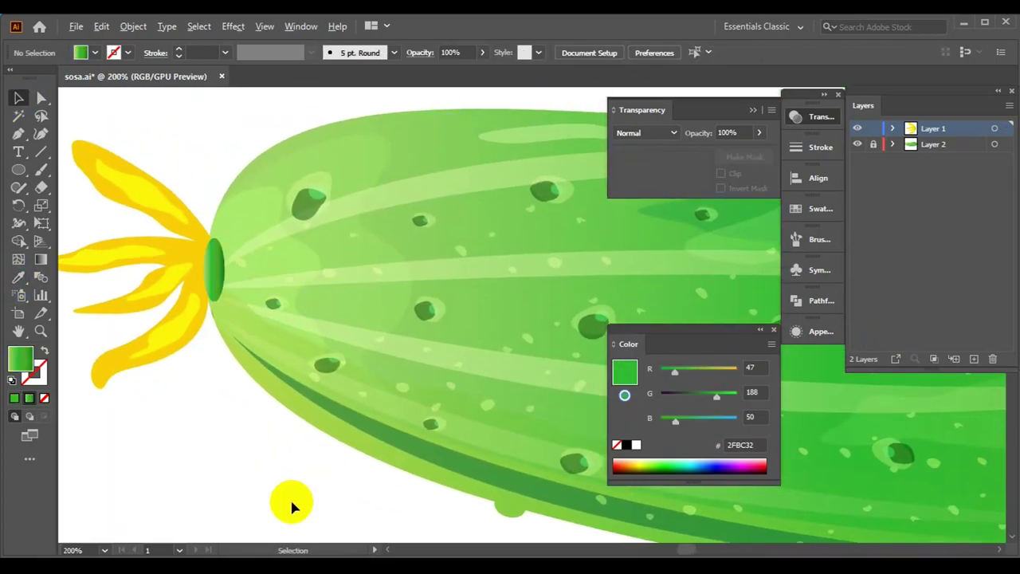
# - Set the stem ellipse's opacity to 45%
pyautogui.hotkey('ctrl', '-')
pyautogui.hotkey('ctrl', '-')
pyautogui.hotkey('ctrl', '-')
pyautogui.hotkey('ctrl', '+')
pyautogui.click(424, 60)
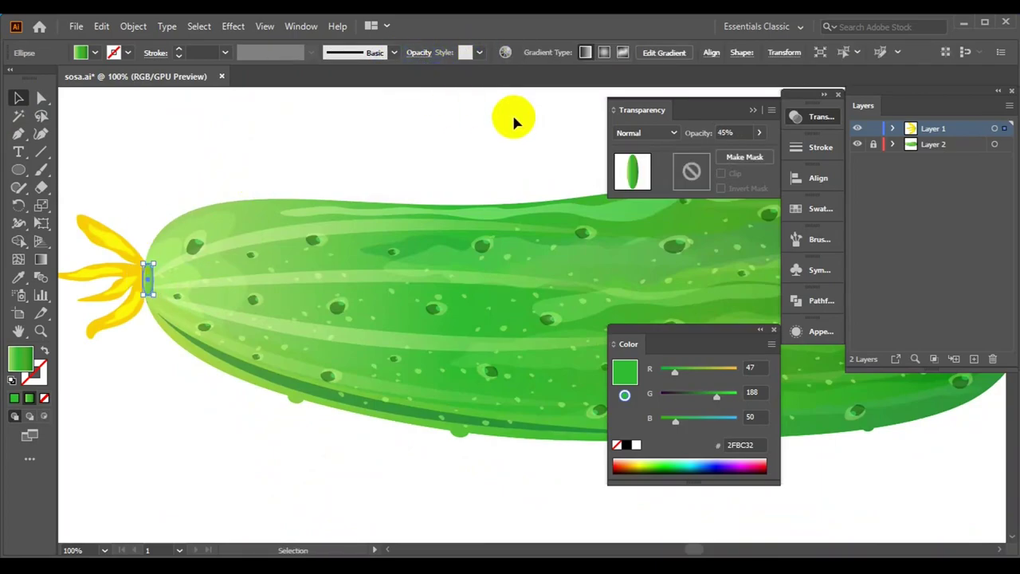
pyautogui.click(514, 119)
pyautogui.click(760, 329)
pyautogui.hotkey('ctrl', '-')
pyautogui.hotkey('ctrl', '-')
# - Select the flower group and zoom in toward the stem to inspect its placement
pyautogui.click(272, 279)
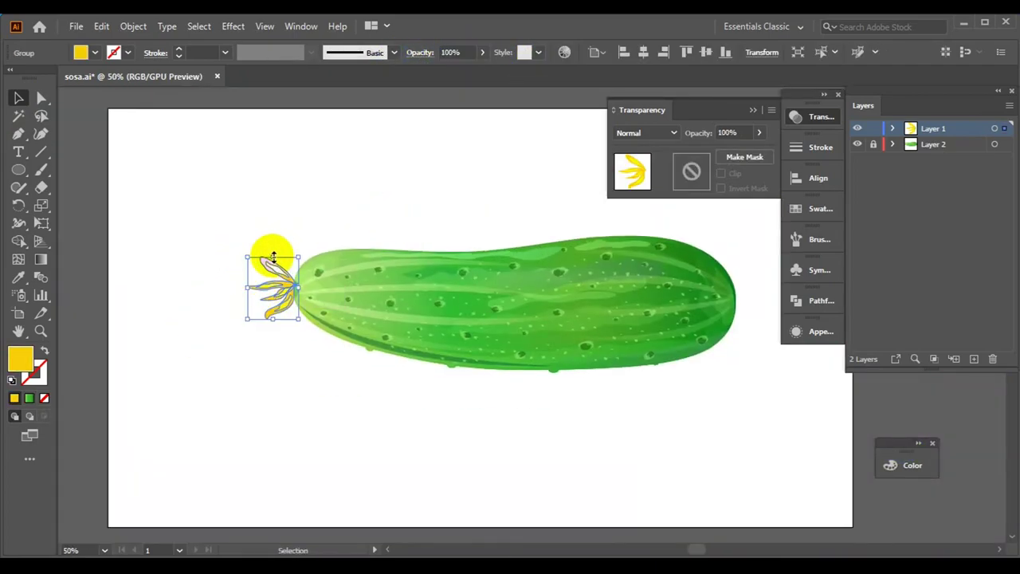
pyautogui.hotkey('ctrl', '+')
pyautogui.click(310, 371)
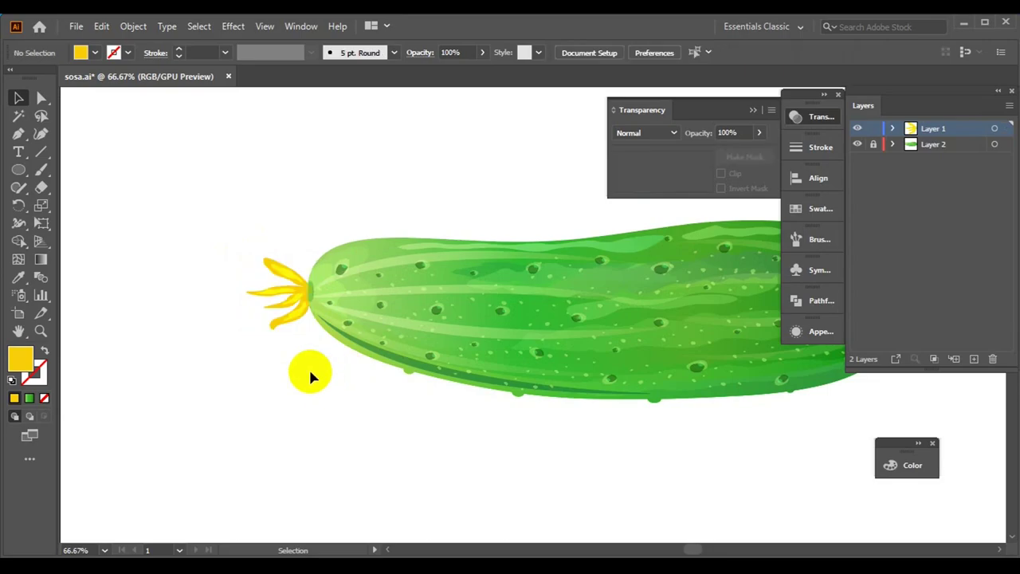
pyautogui.click(288, 256)
pyautogui.click(312, 367)
pyautogui.hotkey('ctrl', '-')
pyautogui.hotkey('ctrl', '-')
pyautogui.hotkey('ctrl', '-')
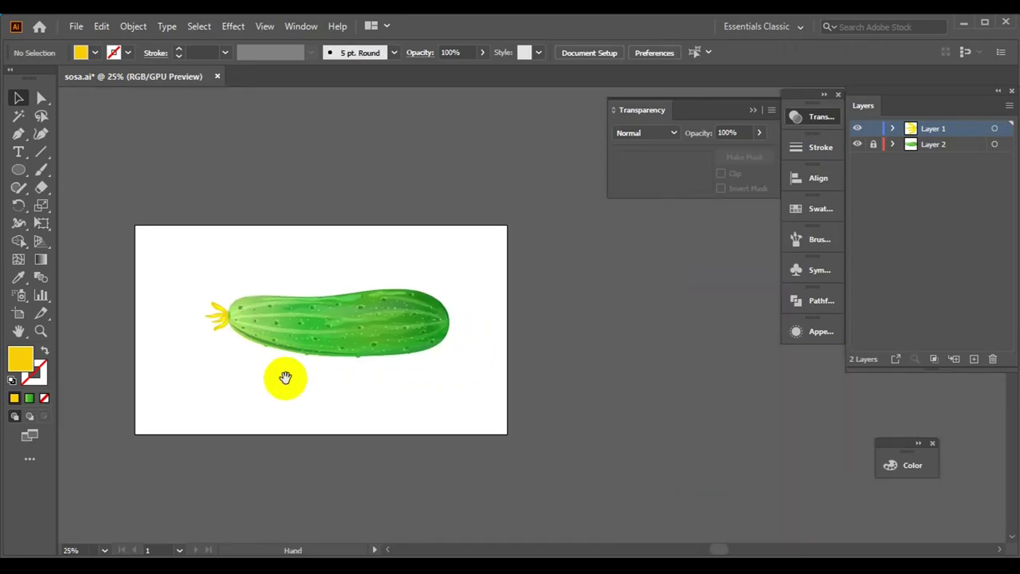
pyautogui.hotkey('ctrl', '+')
pyautogui.hotkey('ctrl', '+')
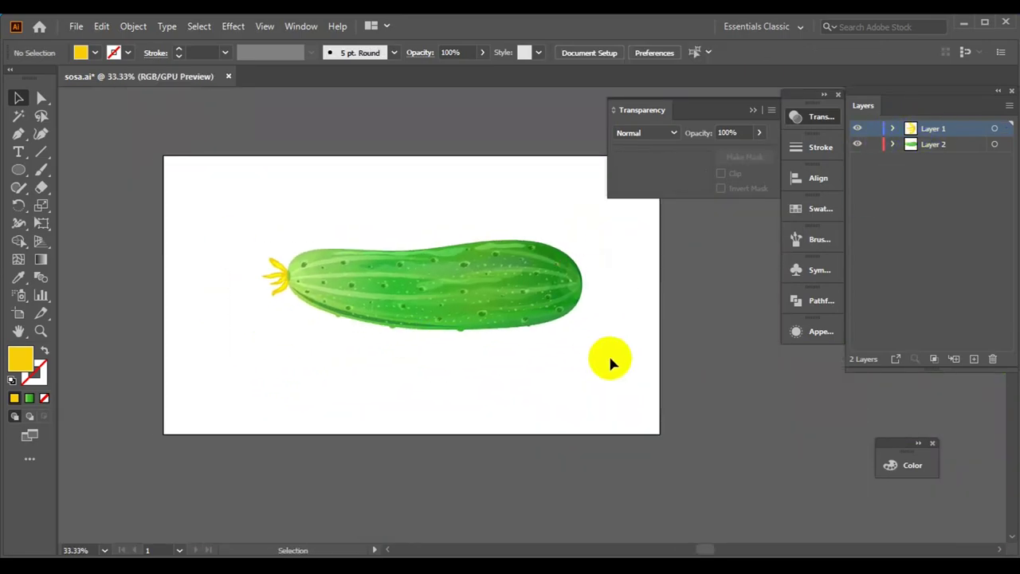
# - Select the stem-base ellipse and check its opacity setting
pyautogui.rightClick(292, 268)
pyautogui.click(505, 396)
pyautogui.click(287, 300)
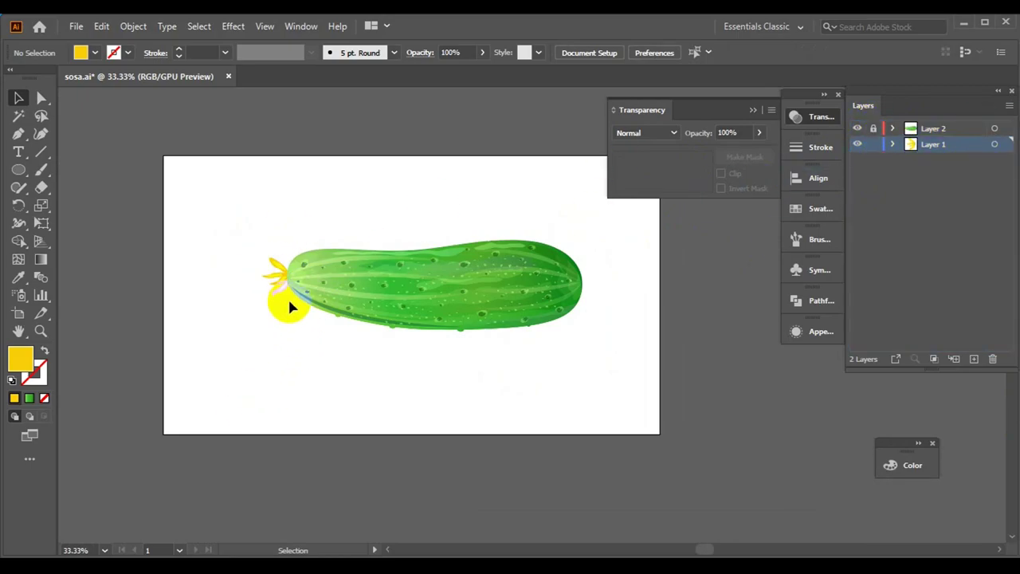
pyautogui.hotkey('ctrl', '1')
pyautogui.click(364, 358)
pyautogui.click(358, 271)
pyautogui.click(417, 52)
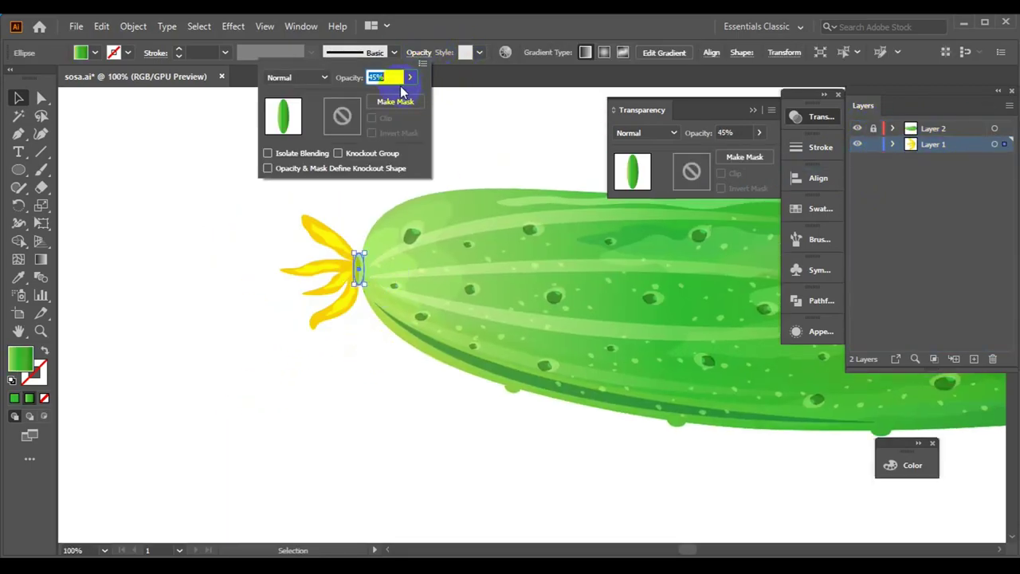
pyautogui.scroll(3, 353, 330)
# - Nudge the flower group slightly right so it sits snugly on the stem ellipse
pyautogui.click(385, 368)
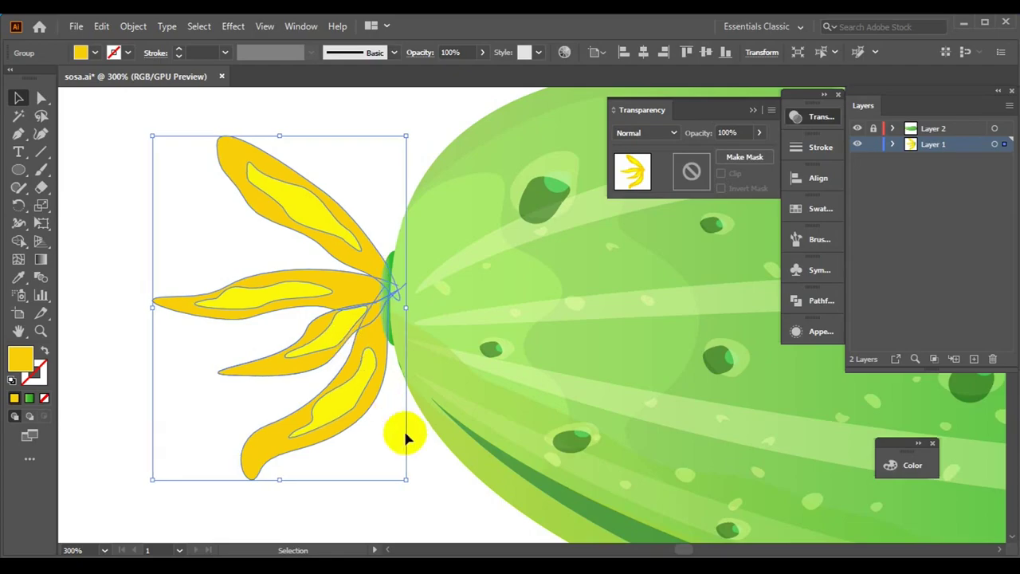
pyautogui.moveTo(403, 428); pyautogui.dragTo(410, 428)
pyautogui.click(387, 332)
# - Fill the stem ellipse with a lighter green sampled by the Eyedropper
pyautogui.click(19, 277)
pyautogui.click(188, 146)
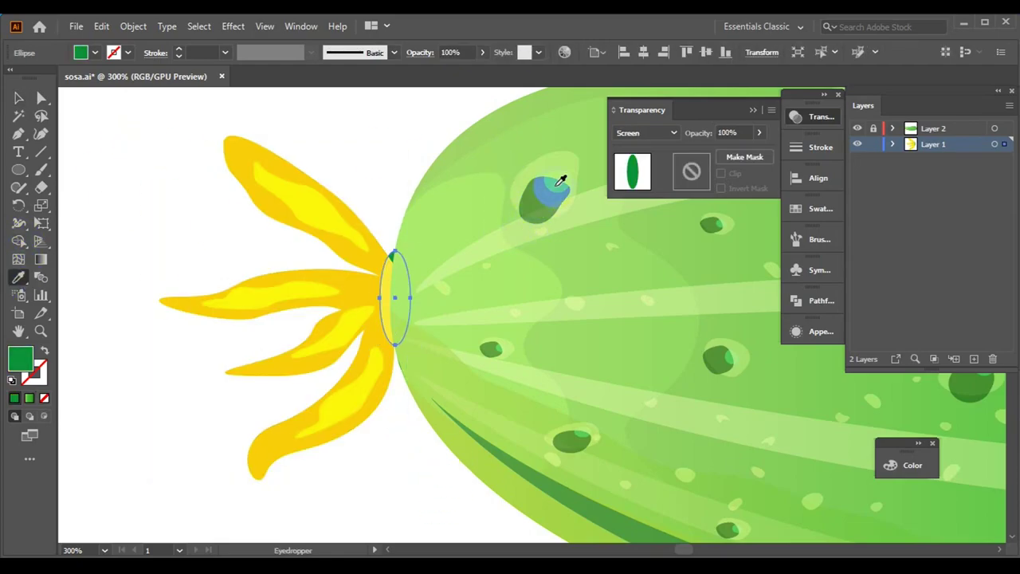
pyautogui.click(503, 289)
pyautogui.press('v')
pyautogui.scroll(-5, 386, 443)
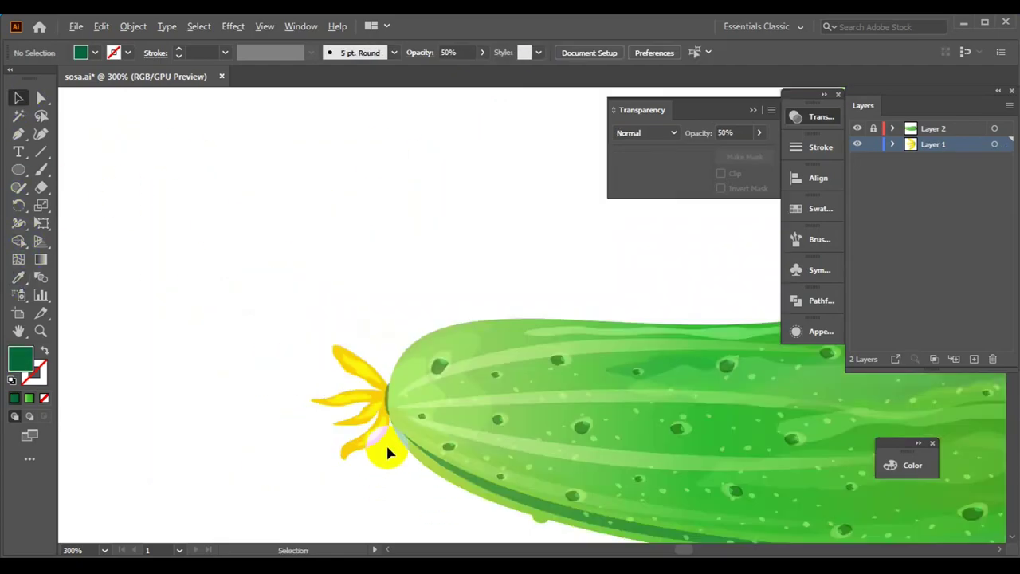
pyautogui.scroll(8, 287, 296)
# - Review the recoloured ellipse against the cucumber and make Layer 2 the active layer
pyautogui.click(399, 239)
pyautogui.scroll(-8, 249, 446)
pyautogui.click(358, 419)
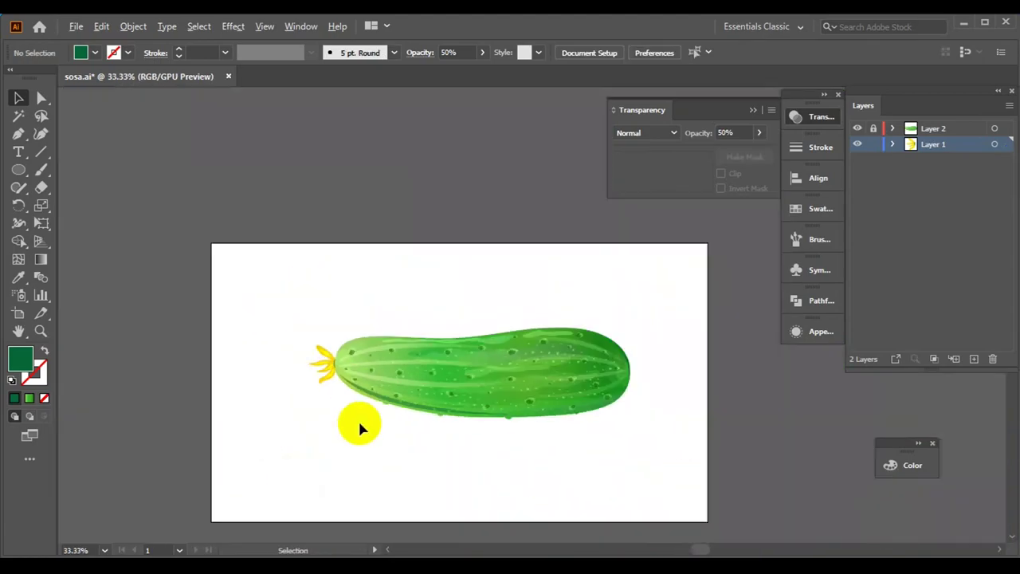
pyautogui.scroll(1, 635, 368)
pyautogui.click(109, 250)
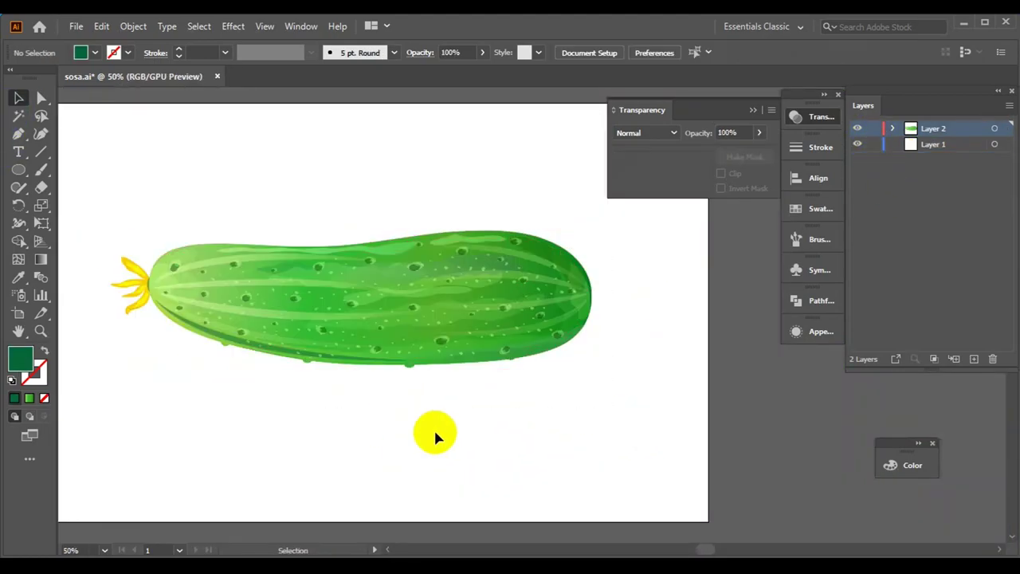
pyautogui.scroll(-3, 663, 267)
pyautogui.scroll(2, 643, 278)
pyautogui.scroll(-1, 642, 278)
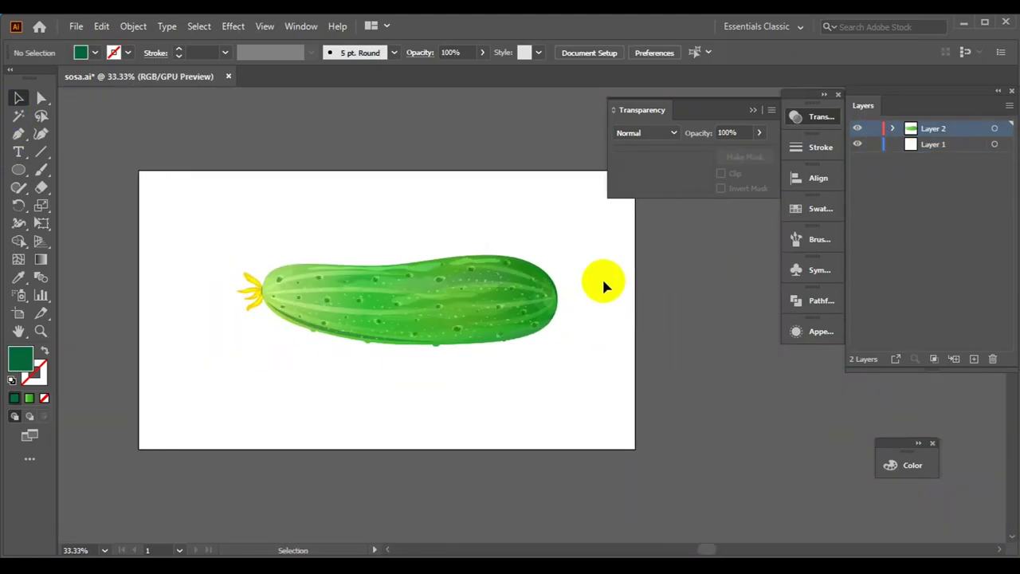
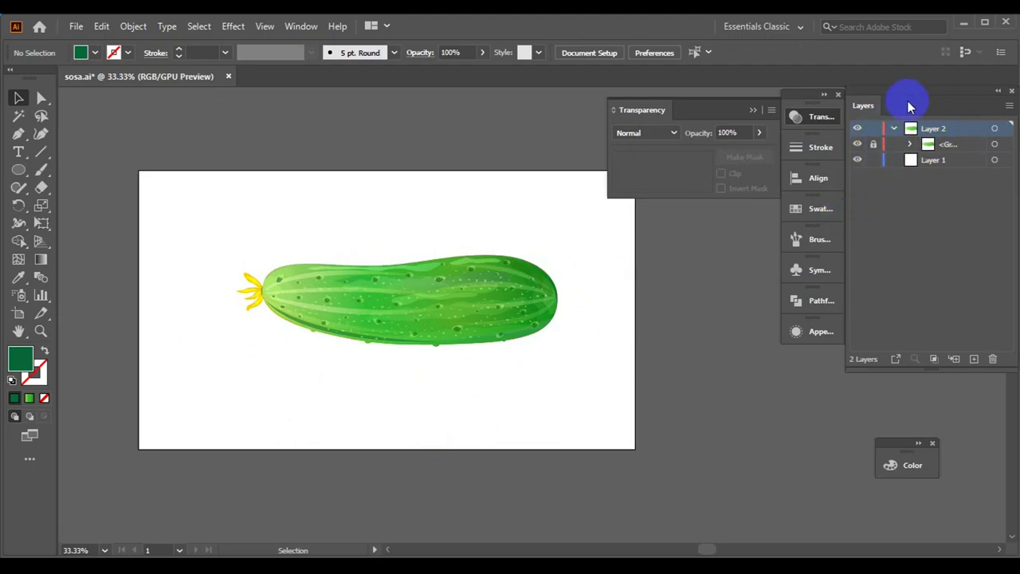
# - Draw a dark-green circle on the empty artboard below the cucumber and position it
pyautogui.scroll(1, 564, 279)
pyautogui.click(564, 279)
pyautogui.moveTo(614, 263); pyautogui.dragTo(467, 262)
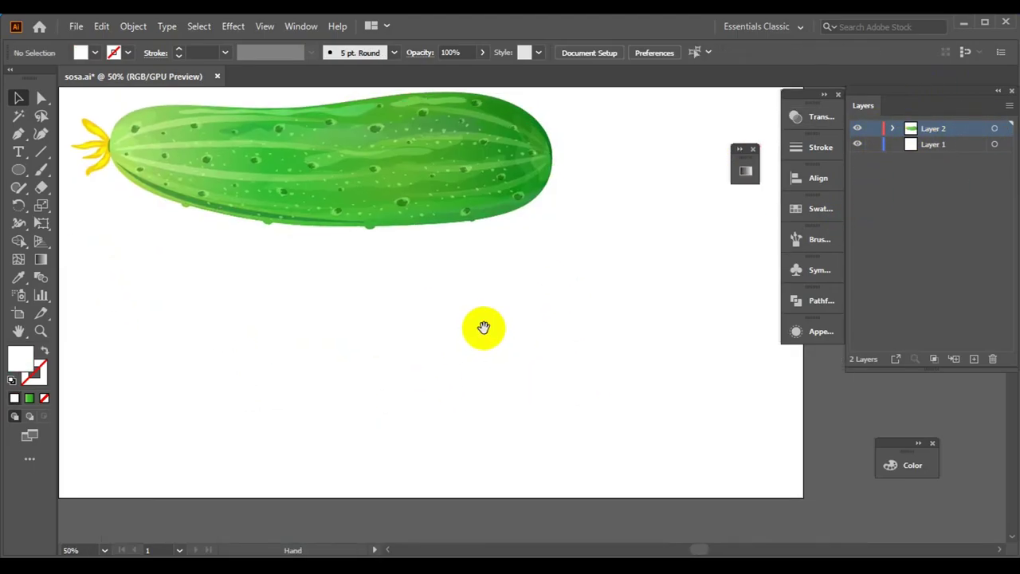
pyautogui.click(94, 53)
pyautogui.click(83, 88)
pyautogui.press('l')
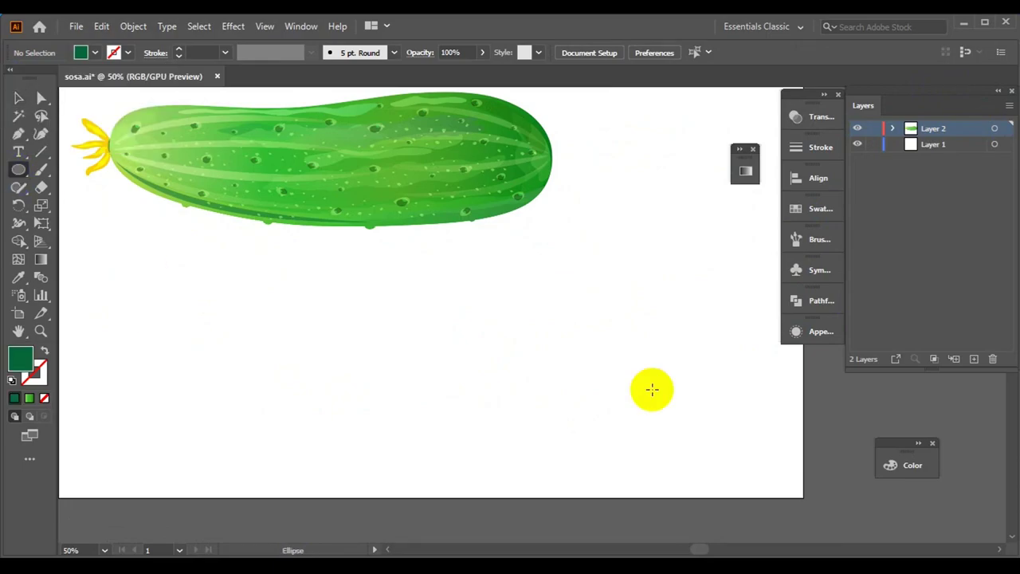
pyautogui.moveTo(470, 192); pyautogui.dragTo(654, 375)
pyautogui.press('v')
pyautogui.moveTo(566, 375); pyautogui.dragTo(651, 405)
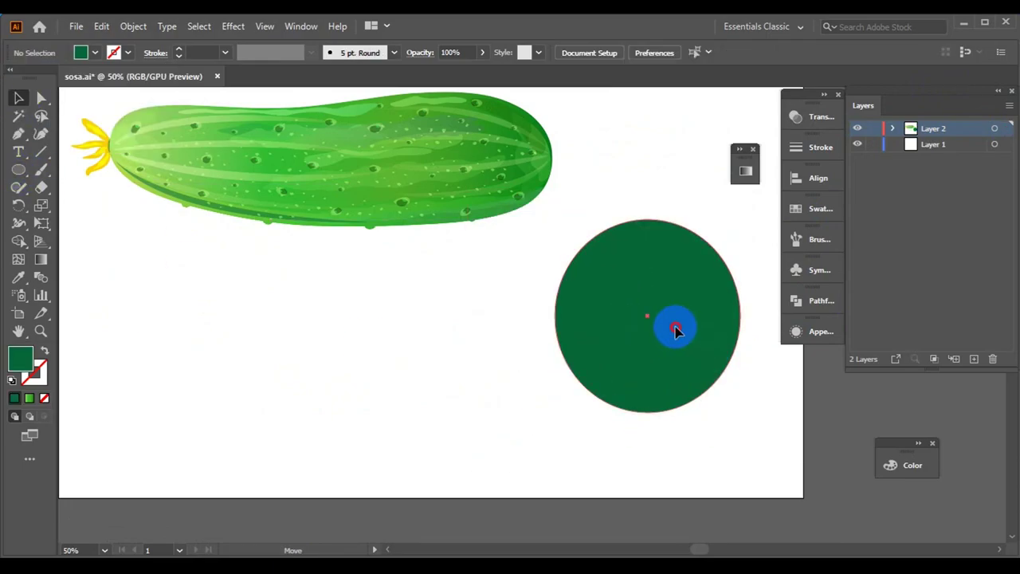
# - Lighten the circle's green and create a -2 px Offset Path copy inside it
pyautogui.hscroll(5, 676, 327)
pyautogui.moveTo(906, 446); pyautogui.dragTo(804, 394)
pyautogui.click(518, 375)
pyautogui.moveTo(681, 438); pyautogui.dragTo(687, 444)
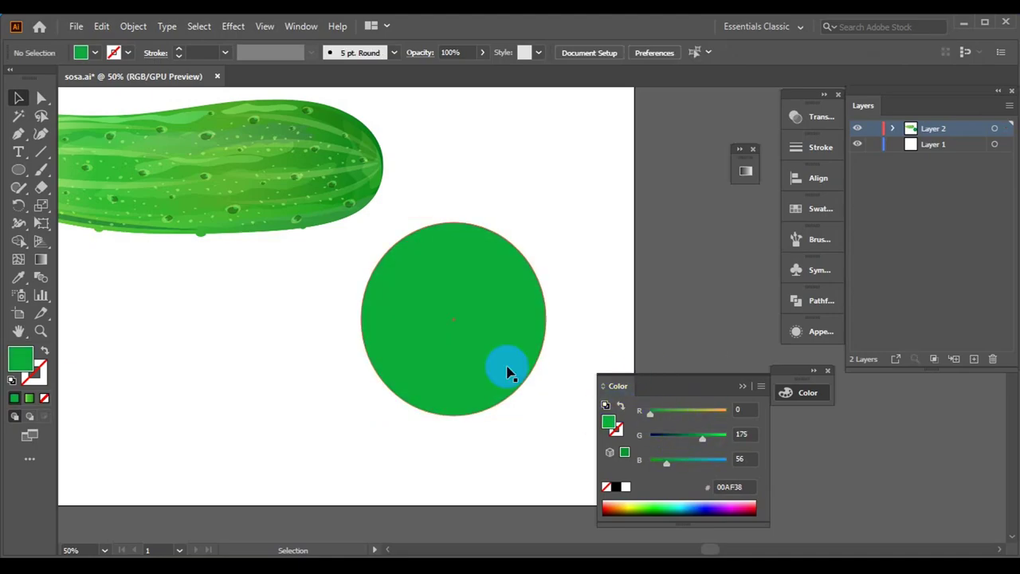
pyautogui.click(134, 25)
pyautogui.click(451, 428)
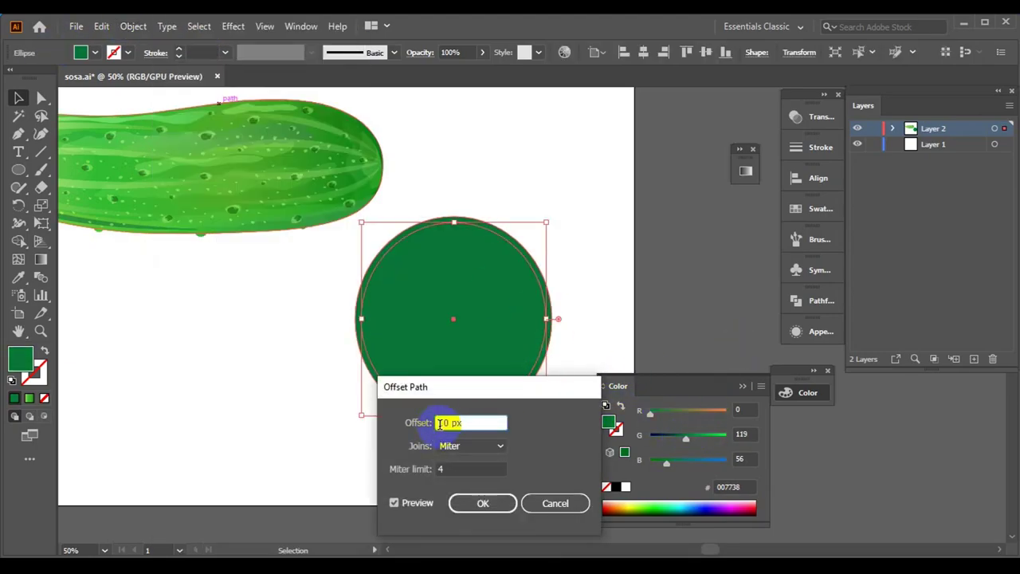
pyautogui.click(436, 469)
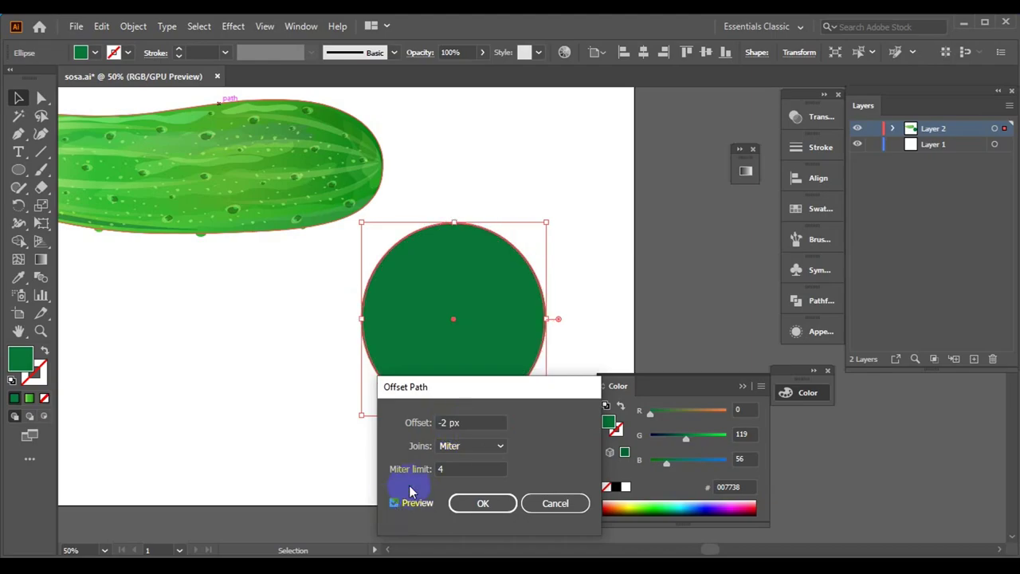
pyautogui.click(483, 503)
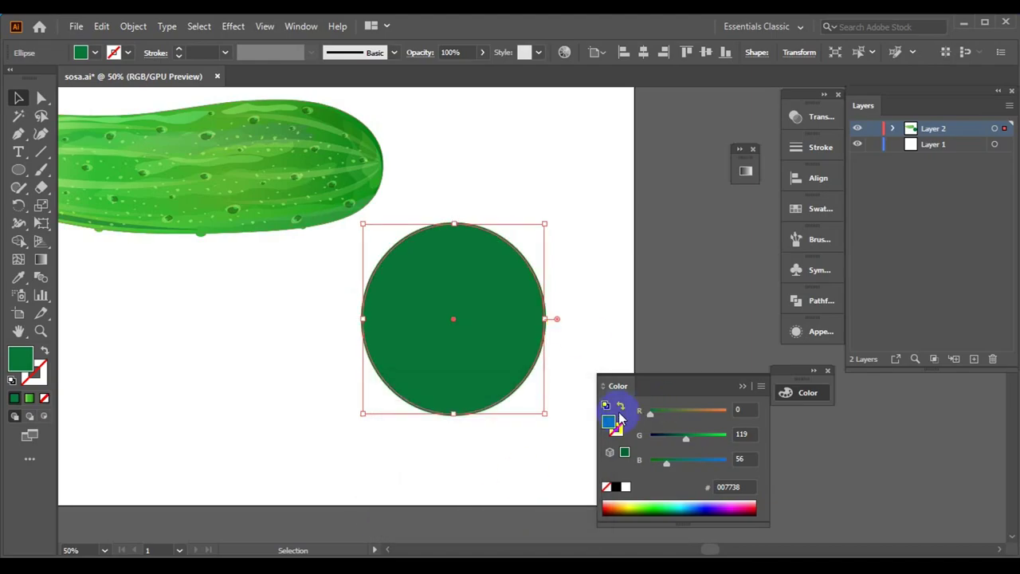
# - Recolour the inner circle yellow-green 7BB41B and darken the outer circle's green
pyautogui.moveTo(685, 438)
pyautogui.mouseDown()
pyautogui.moveTo(704, 438)
pyautogui.moveTo(658, 463)
pyautogui.mouseUp()
pyautogui.moveTo(650, 412); pyautogui.dragTo(687, 412)
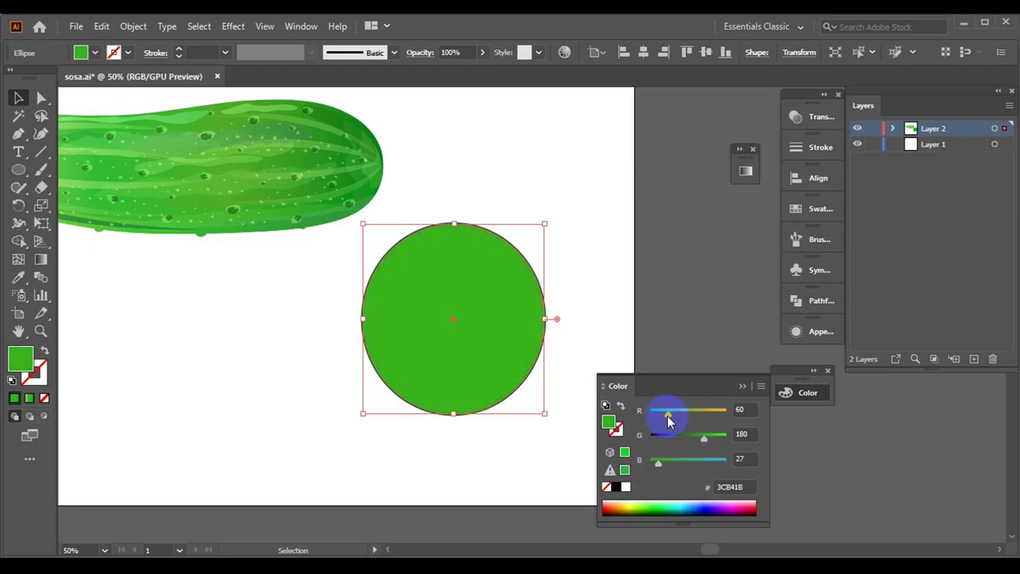
pyautogui.click(682, 359)
pyautogui.click(502, 333)
pyautogui.hotkey('ctrl', '1')
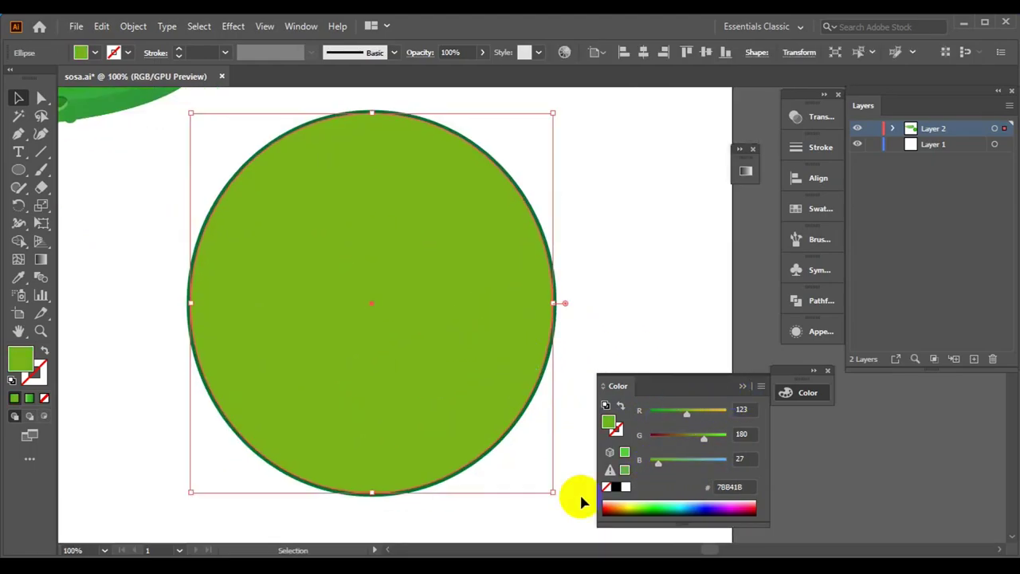
pyautogui.click(551, 490)
pyautogui.click(561, 284)
pyautogui.moveTo(686, 437); pyautogui.dragTo(651, 461)
pyautogui.click(661, 302)
pyautogui.hotkey('ctrl', '-')
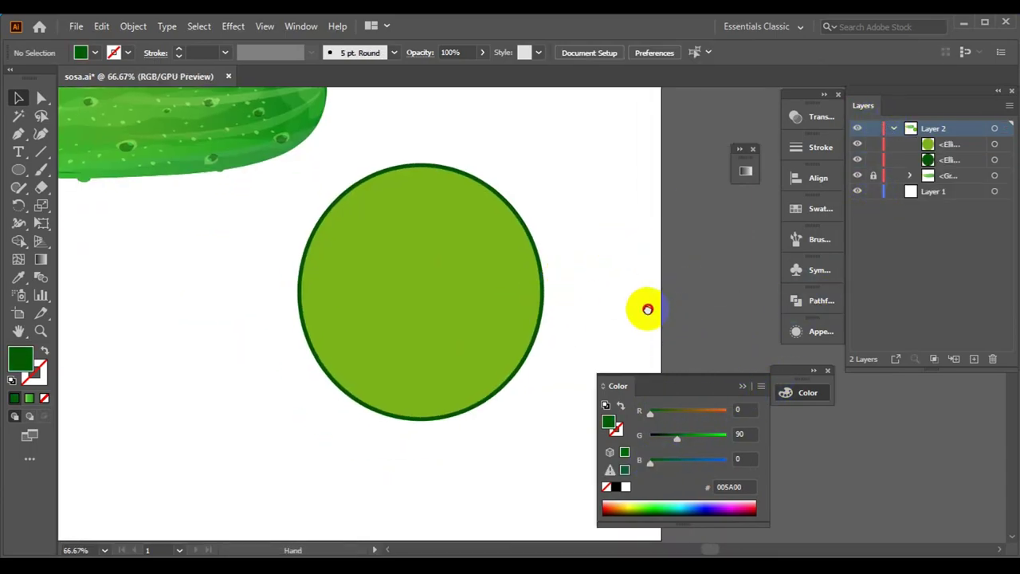
# - Create an inset offset ellipse inside the yellow-green circle and colour it brighter light green
pyautogui.moveTo(647, 309); pyautogui.dragTo(632, 301)
pyautogui.click(334, 184)
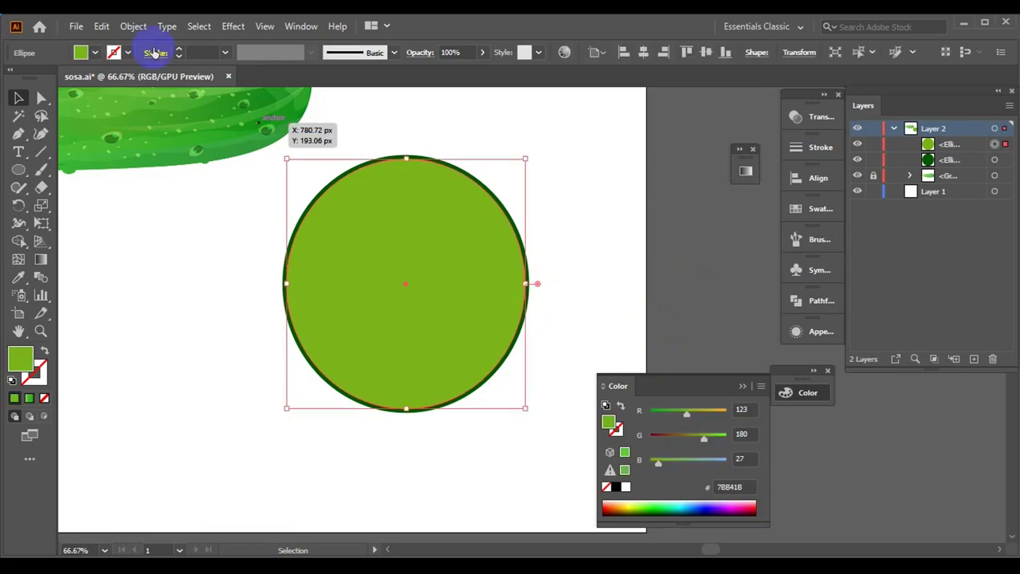
pyautogui.click(133, 25)
pyautogui.click(406, 425)
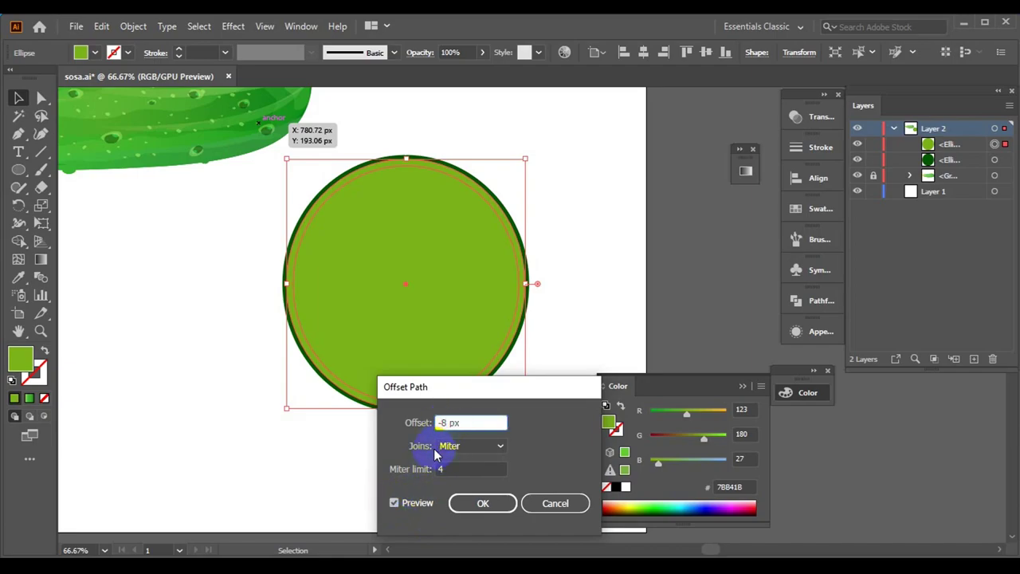
pyautogui.click(510, 503)
pyautogui.moveTo(658, 462)
pyautogui.mouseDown()
pyautogui.moveTo(684, 462)
pyautogui.moveTo(718, 438)
pyautogui.moveTo(710, 412)
pyautogui.moveTo(724, 438)
pyautogui.moveTo(689, 462)
pyautogui.mouseUp()
pyautogui.moveTo(710, 413); pyautogui.dragTo(699, 413)
pyautogui.click(710, 335)
pyautogui.click(527, 257)
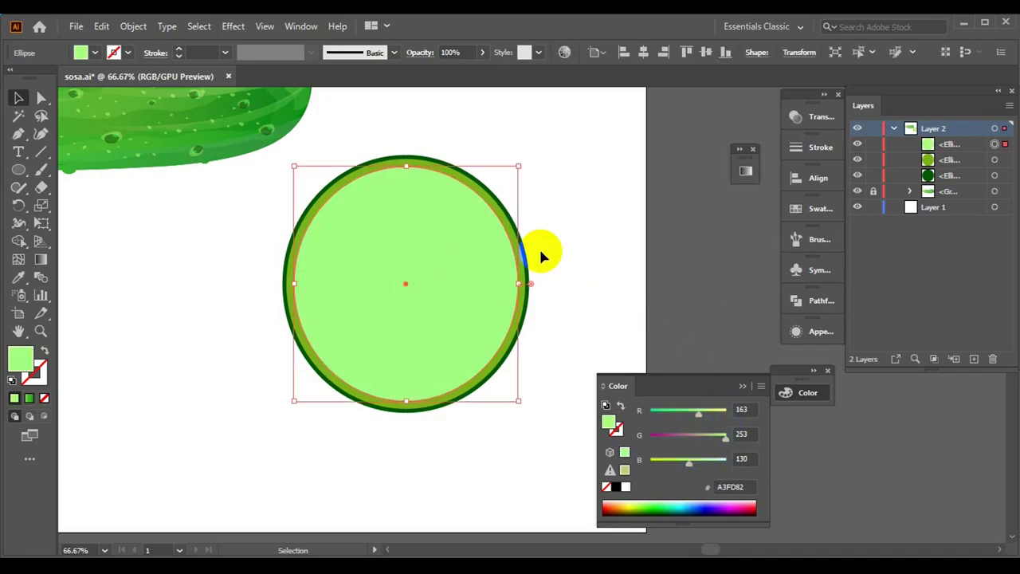
pyautogui.press('Left')
pyautogui.press('Left')
pyautogui.press('Left')
pyautogui.press('Left')
pyautogui.press('Left')
pyautogui.press('Left')
# - Nudge and widen the inner ellipse, then make it pale green at 69% opacity
pyautogui.click(587, 240)
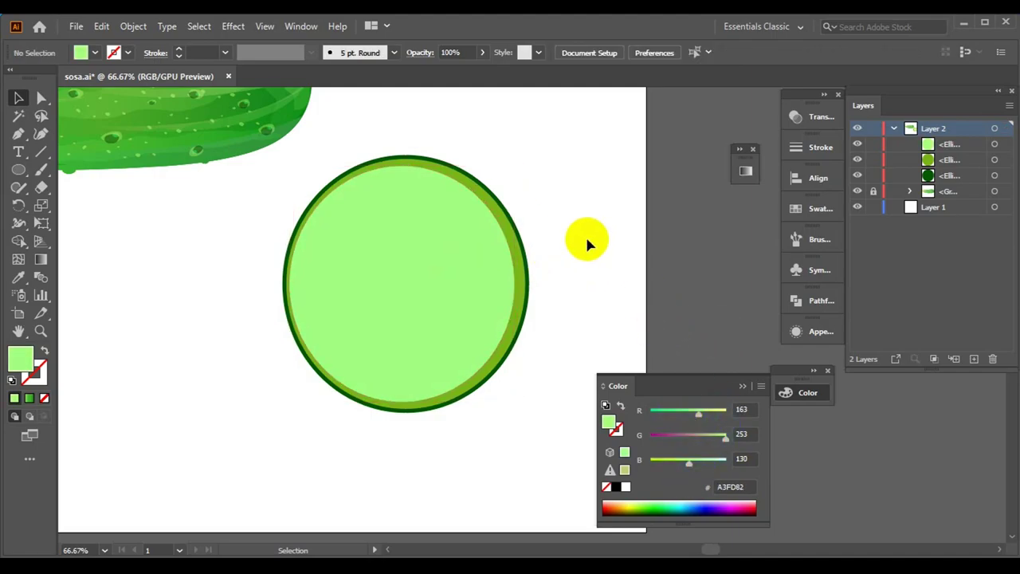
pyautogui.click(402, 403)
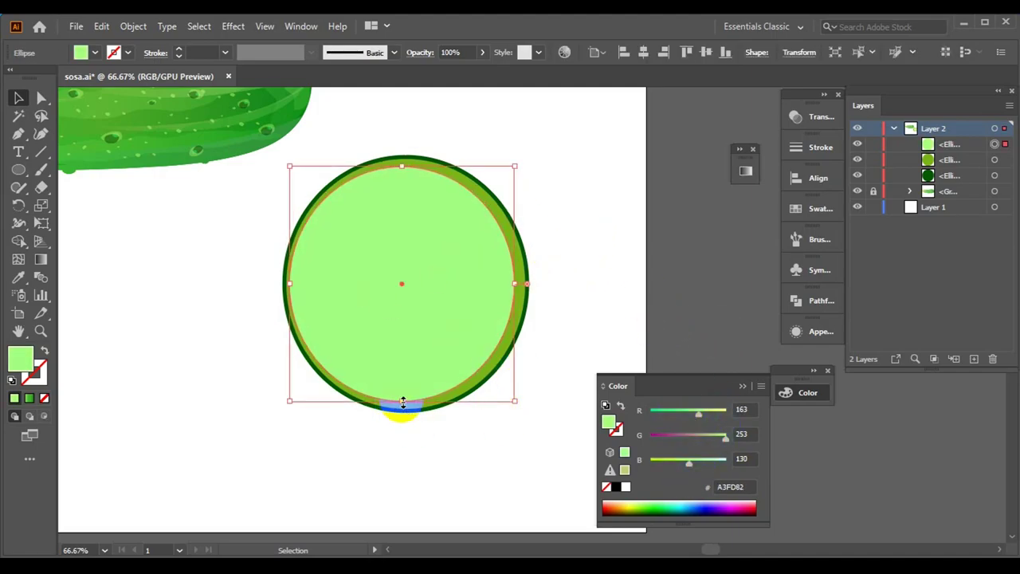
pyautogui.press('Up')
pyautogui.press('Up')
pyautogui.press('Up')
pyautogui.click(571, 323)
pyautogui.click(531, 287)
pyautogui.scroll(2, 556, 292)
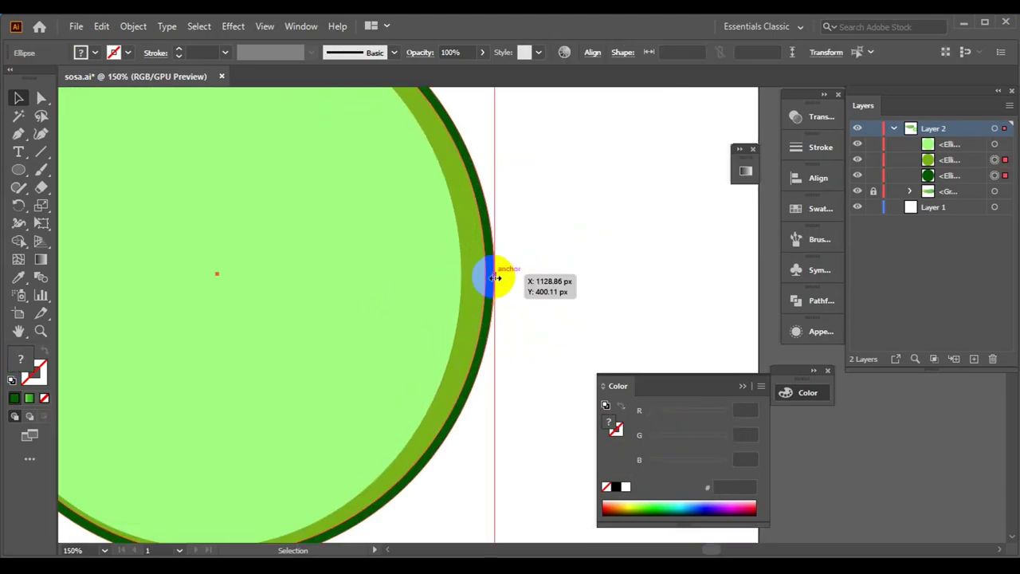
pyautogui.moveTo(495, 277); pyautogui.dragTo(489, 273)
pyautogui.scroll(-2, 489, 273)
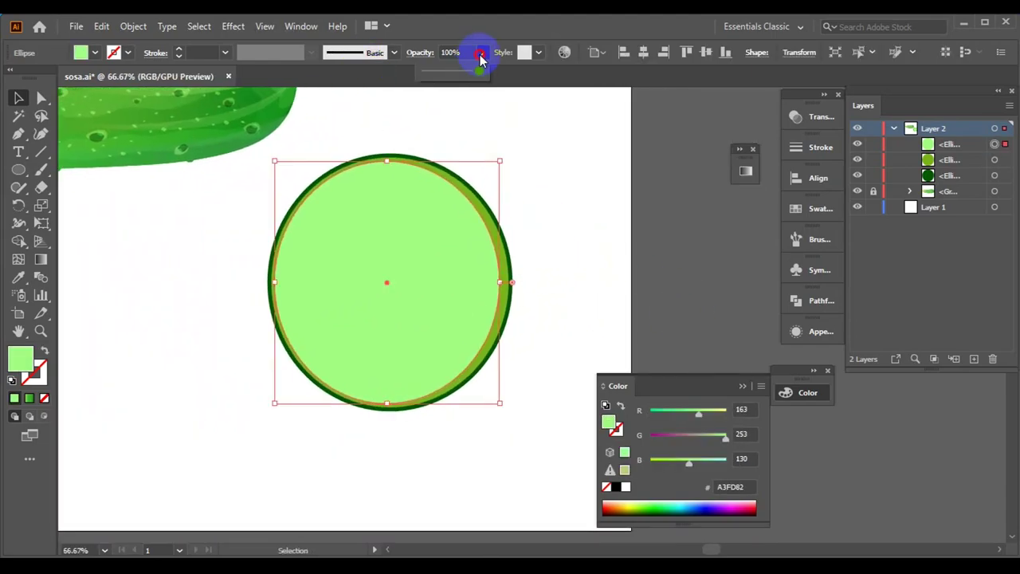
pyautogui.moveTo(478, 70); pyautogui.dragTo(462, 70)
pyautogui.moveTo(702, 412); pyautogui.dragTo(715, 412)
pyautogui.click(567, 293)
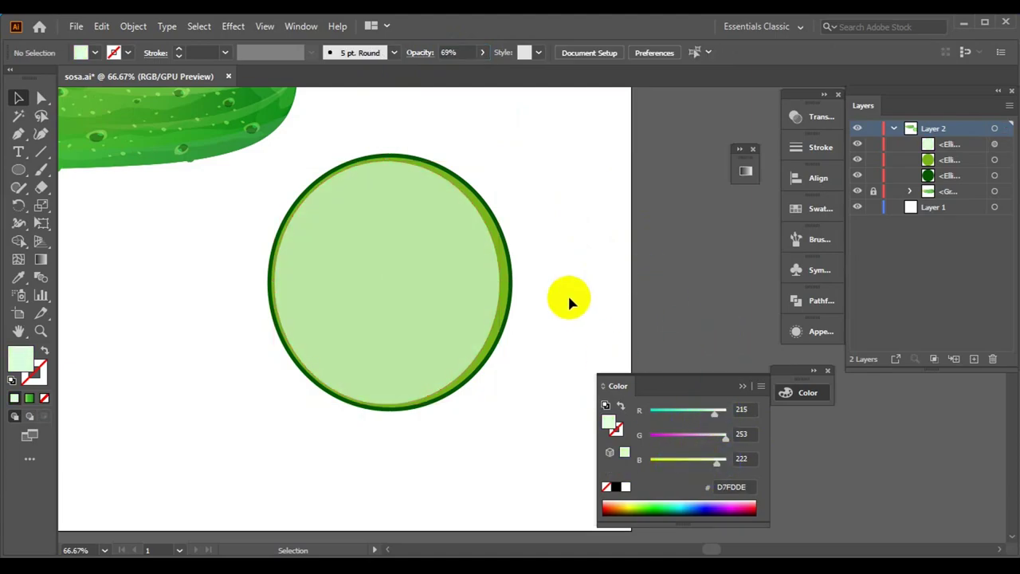
pyautogui.scroll(-1, 567, 294)
pyautogui.scroll(2, 585, 275)
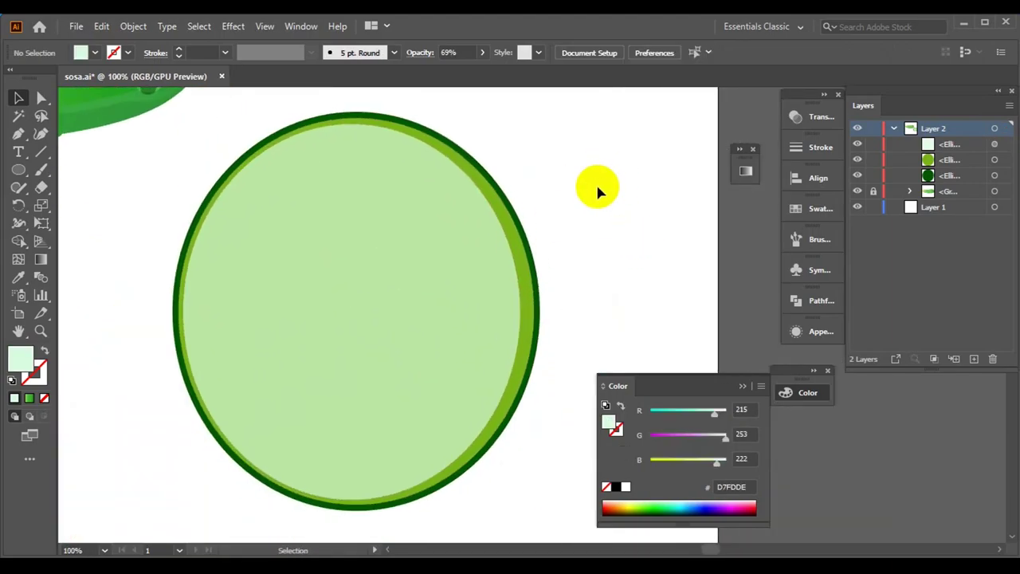
# - Add a -9 px inset centre ellipse filled light green AED68F
pyautogui.click(335, 263)
pyautogui.click(133, 27)
pyautogui.click(411, 431)
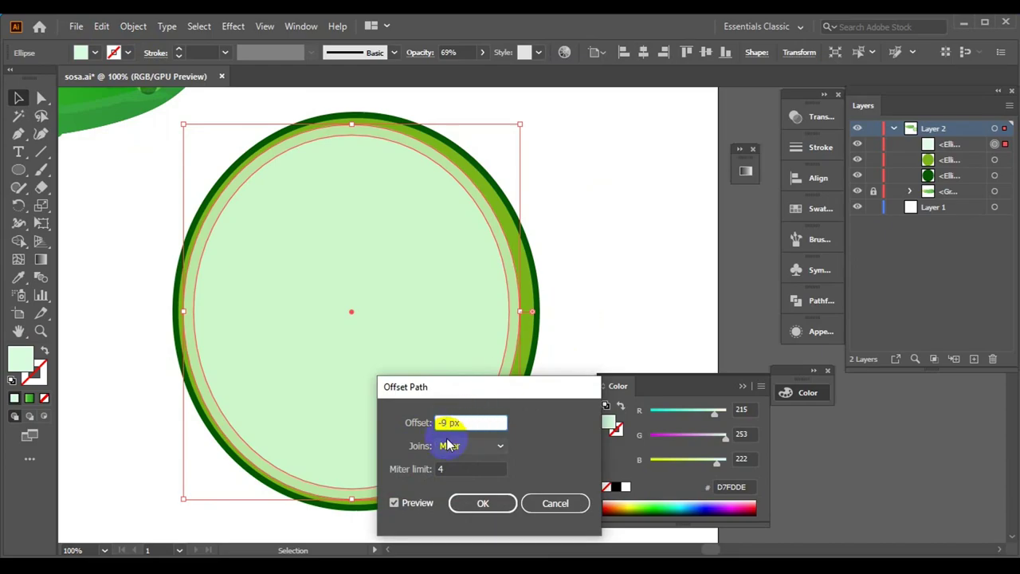
pyautogui.click(478, 504)
pyautogui.moveTo(650, 499)
pyautogui.mouseDown()
pyautogui.moveTo(658, 489)
pyautogui.moveTo(644, 500)
pyautogui.mouseUp()
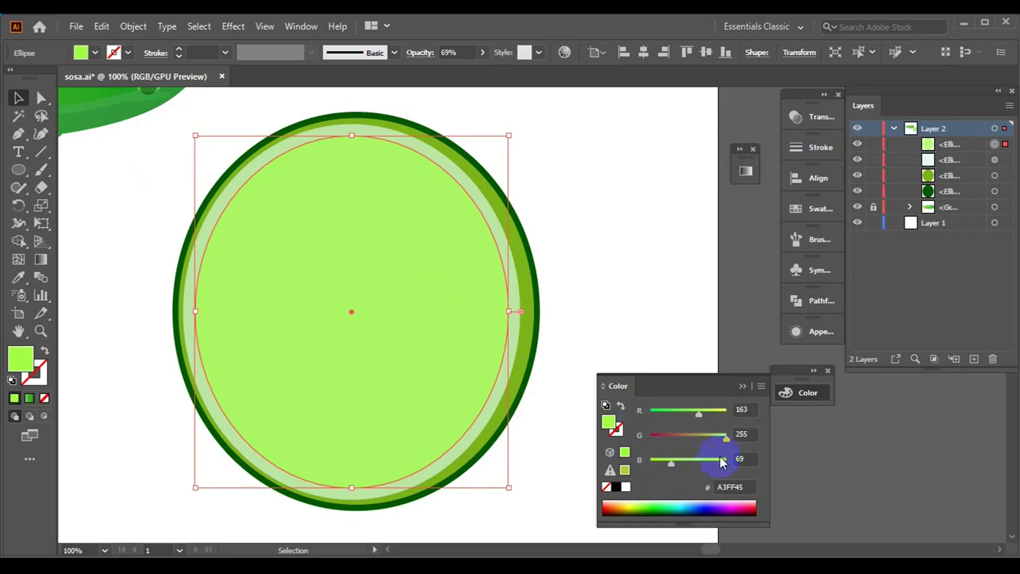
pyautogui.moveTo(722, 461); pyautogui.dragTo(707, 460)
pyautogui.click(614, 247)
pyautogui.click(649, 223)
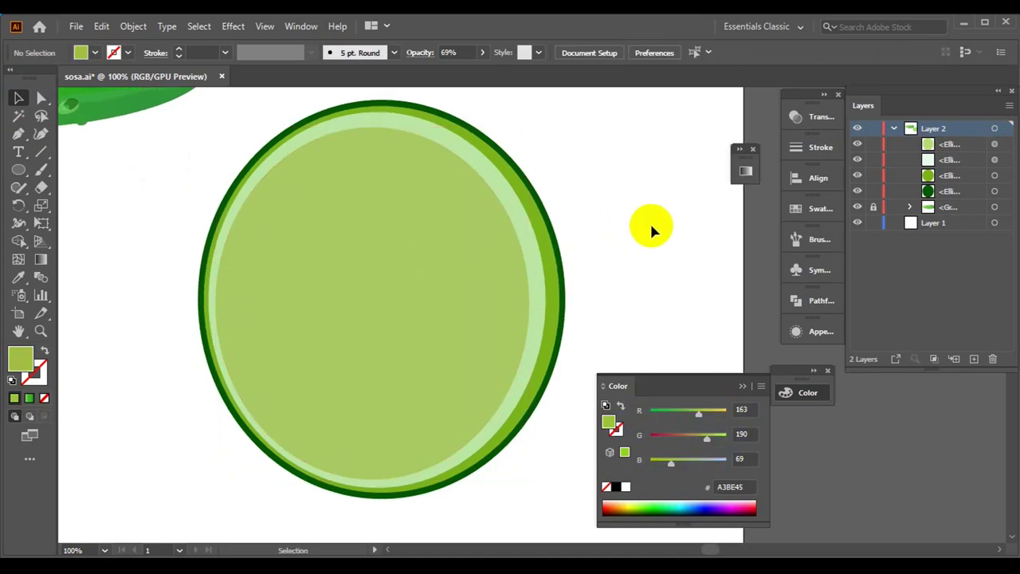
pyautogui.click(367, 111)
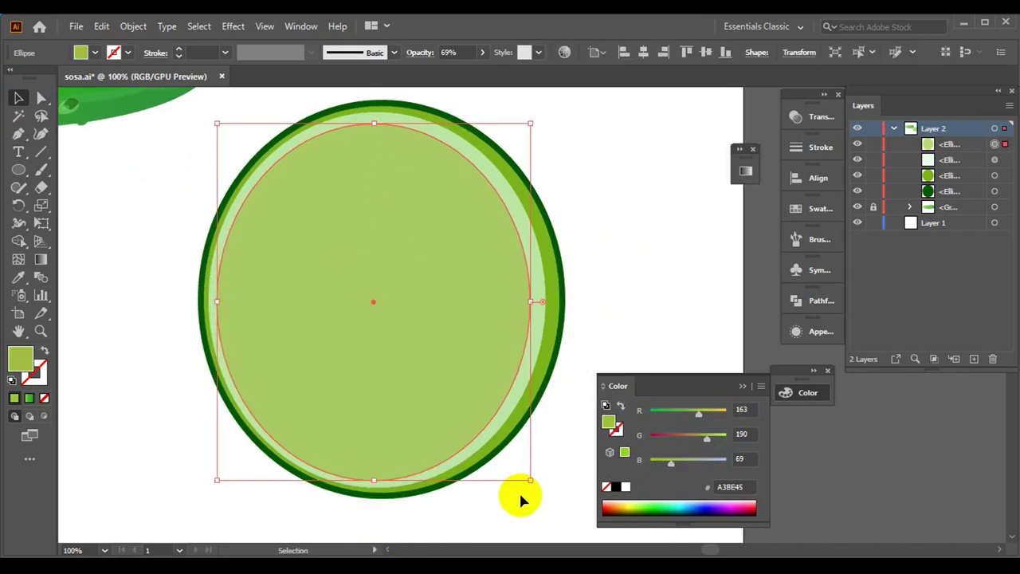
pyautogui.click(659, 311)
# - Add another inset oval in the centre, tinted cream FFFFDD at 50% opacity
pyautogui.hotkey('ctrl', '-')
pyautogui.click(387, 303)
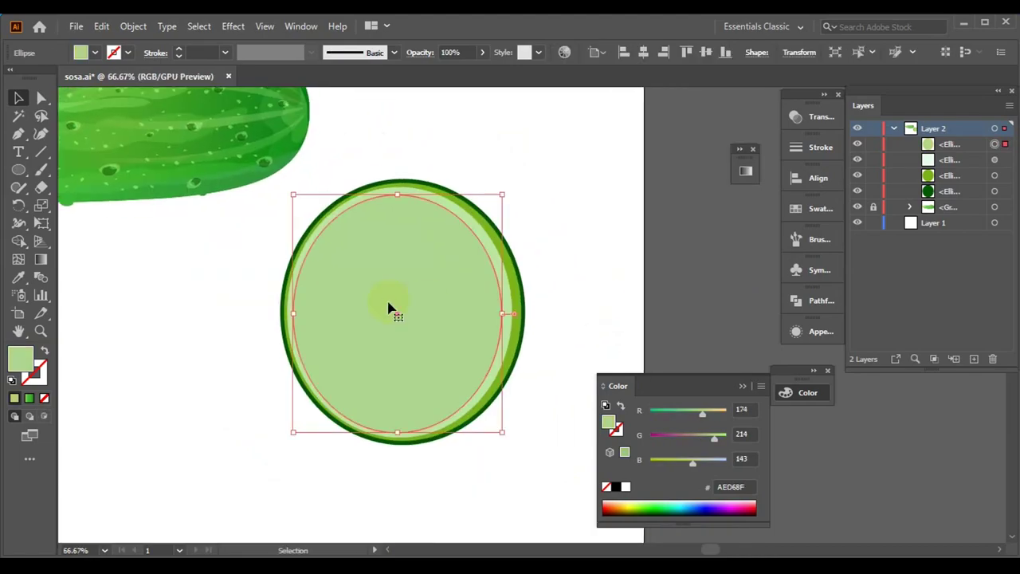
pyautogui.click(133, 26)
pyautogui.click(421, 433)
pyautogui.click(494, 498)
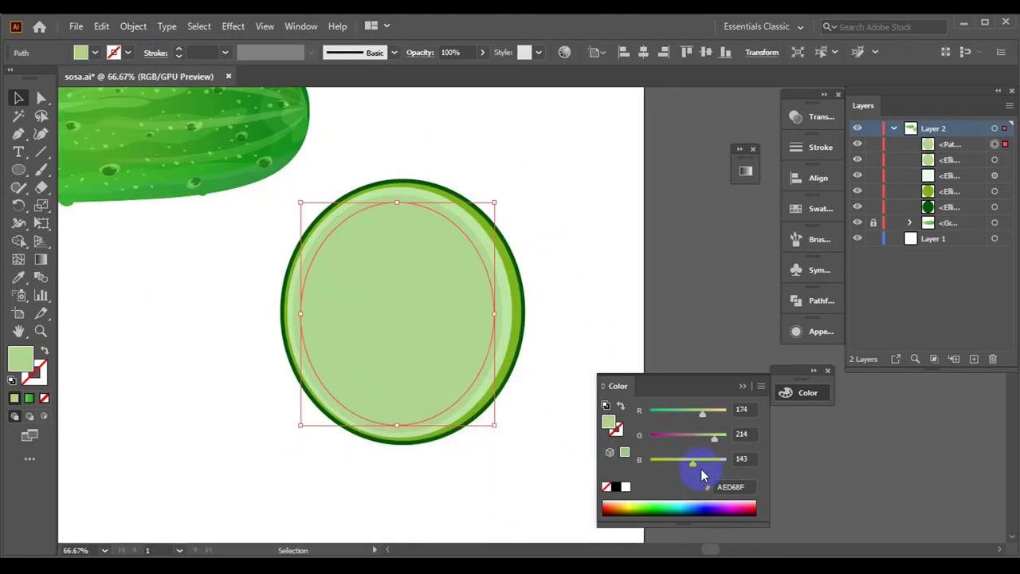
pyautogui.click(725, 437)
pyautogui.click(726, 413)
pyautogui.click(725, 438)
pyautogui.click(715, 462)
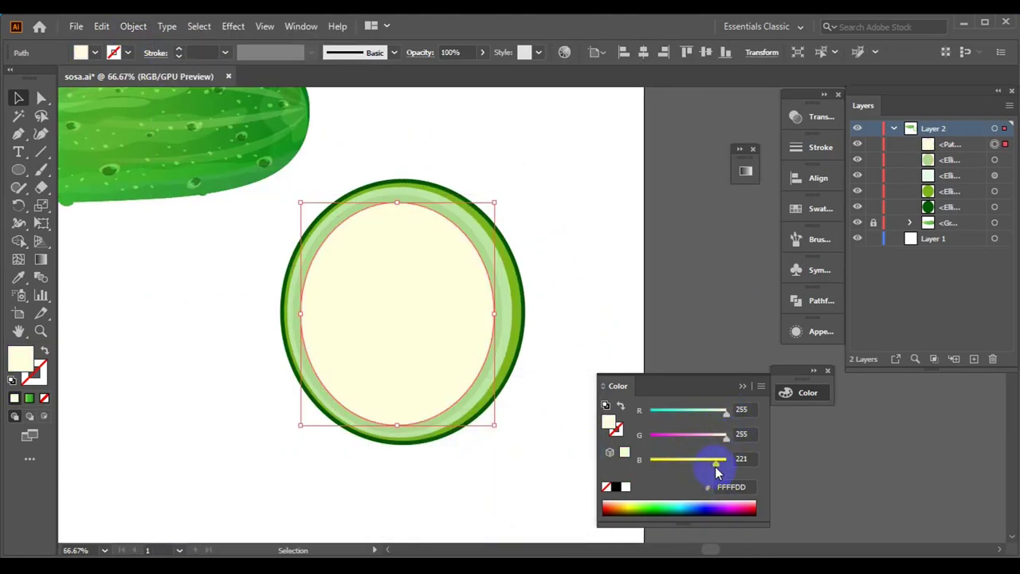
pyautogui.moveTo(482, 53); pyautogui.dragTo(455, 75)
pyautogui.click(561, 174)
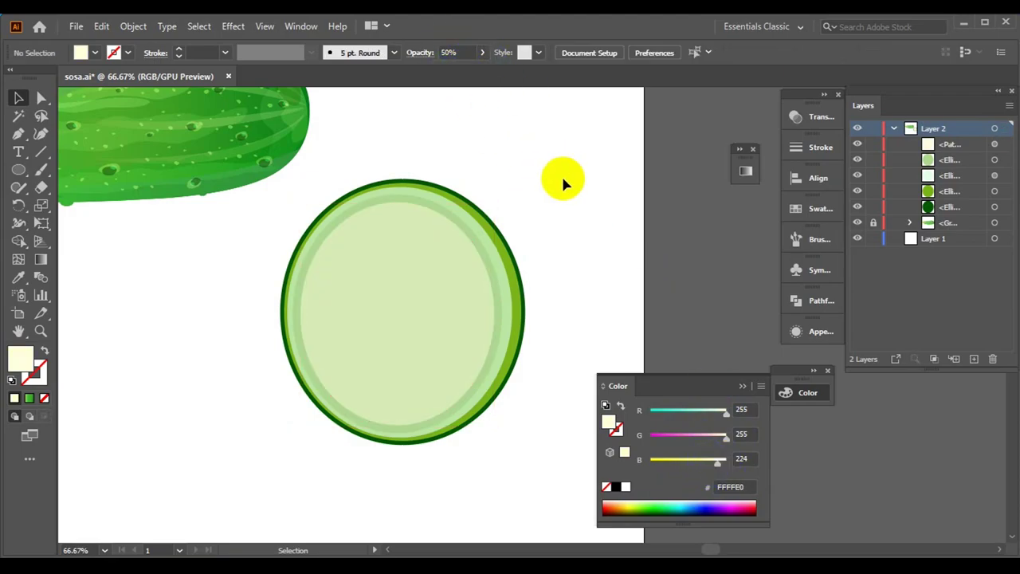
# - Lower the lighter ring oval's opacity to 68%
pyautogui.click(388, 255)
pyautogui.scroll(2, 364, 409)
pyautogui.scroll(5, 372, 337)
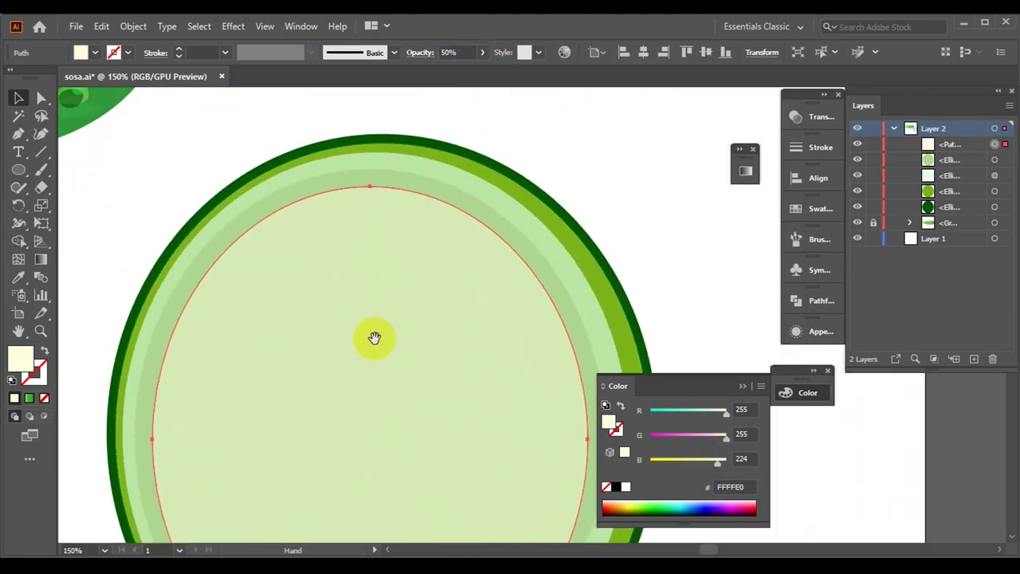
pyautogui.moveTo(370, 182); pyautogui.dragTo(370, 183)
pyautogui.scroll(-4, 580, 266)
pyautogui.scroll(2, 580, 266)
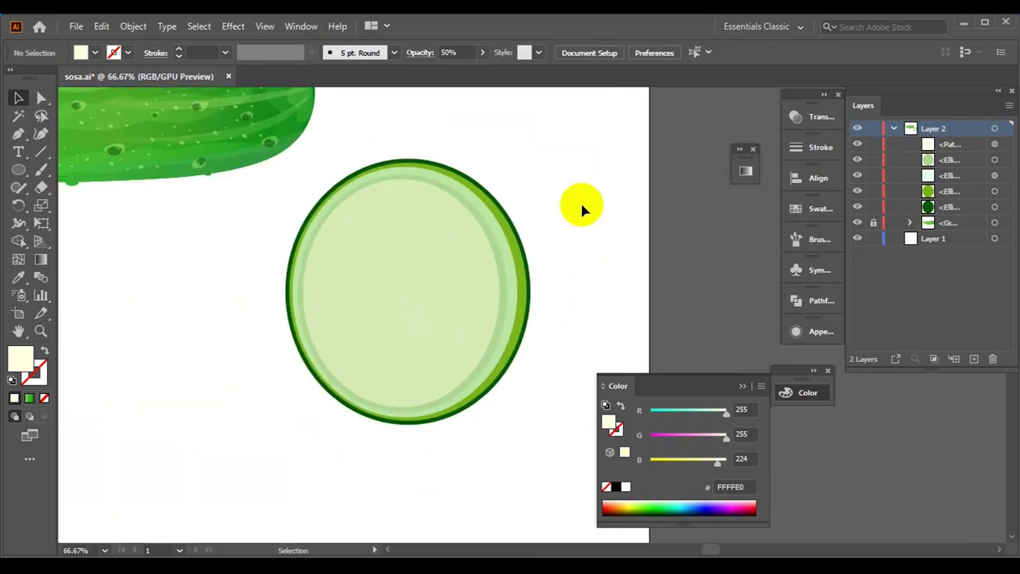
pyautogui.scroll(1, 596, 227)
pyautogui.click(486, 175)
pyautogui.click(664, 238)
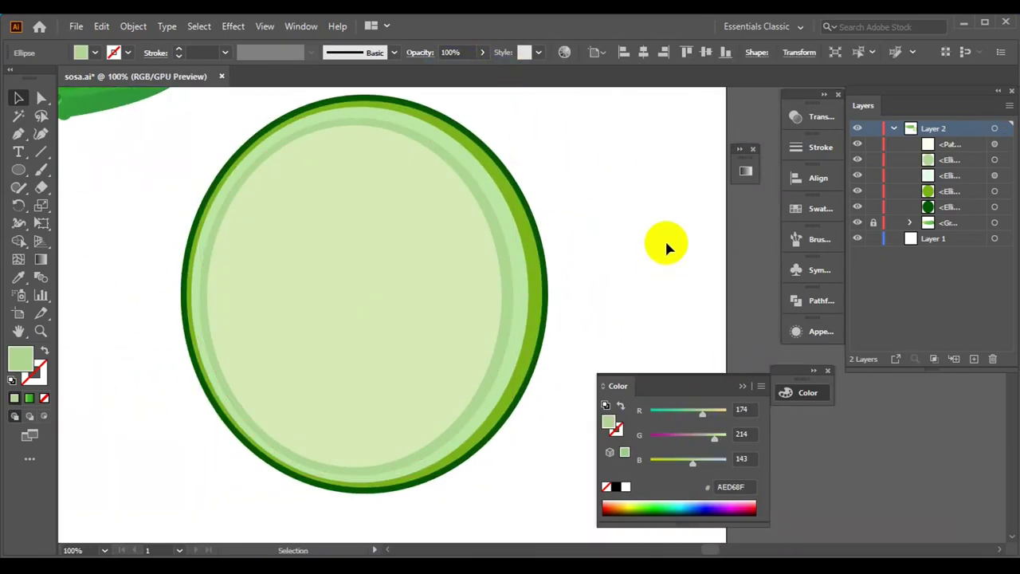
pyautogui.click(526, 239)
pyautogui.moveTo(462, 75); pyautogui.dragTo(482, 68)
# - Set the ring oval's opacity to 72% and resize the outer dark-green oval
pyautogui.click(619, 196)
pyautogui.click(527, 239)
pyautogui.click(574, 199)
pyautogui.click(537, 239)
pyautogui.click(574, 199)
pyautogui.click(550, 262)
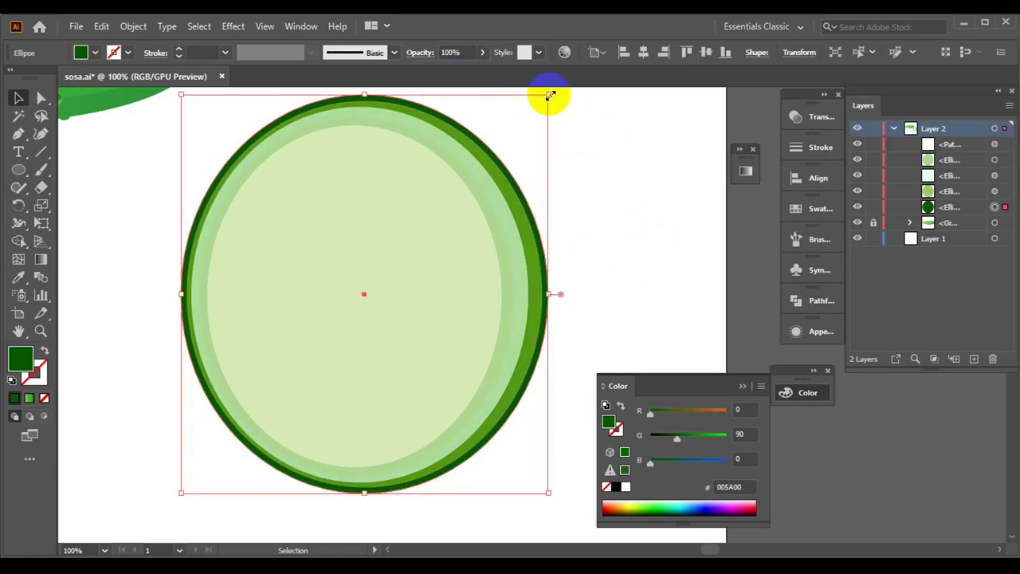
pyautogui.scroll(3, 614, 217)
pyautogui.scroll(-1, 621, 278)
pyautogui.scroll(2, 566, 188)
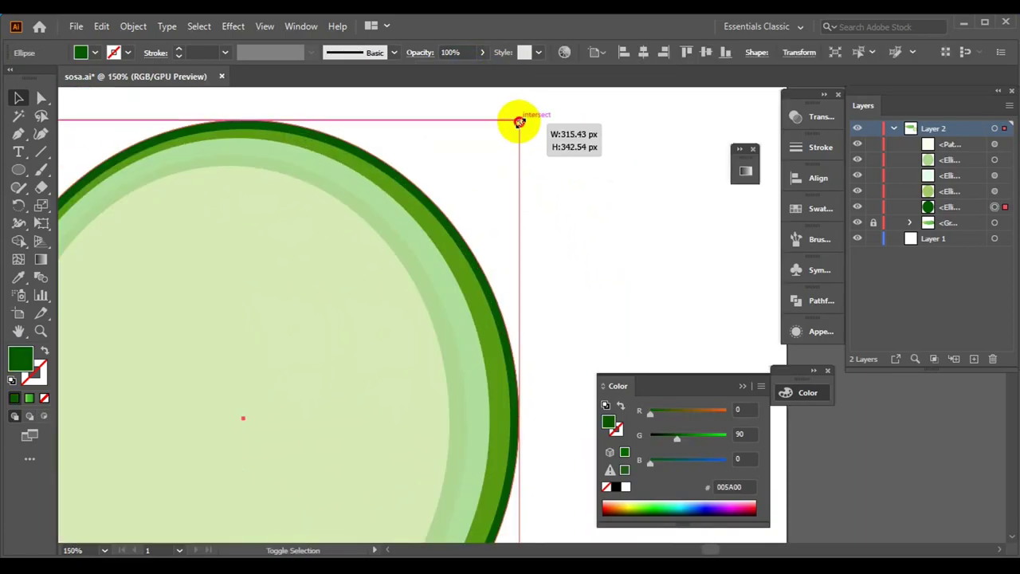
pyautogui.moveTo(520, 121); pyautogui.dragTo(519, 121)
pyautogui.scroll(-3, 581, 151)
pyautogui.scroll(2, 614, 175)
pyautogui.scroll(-2, 557, 263)
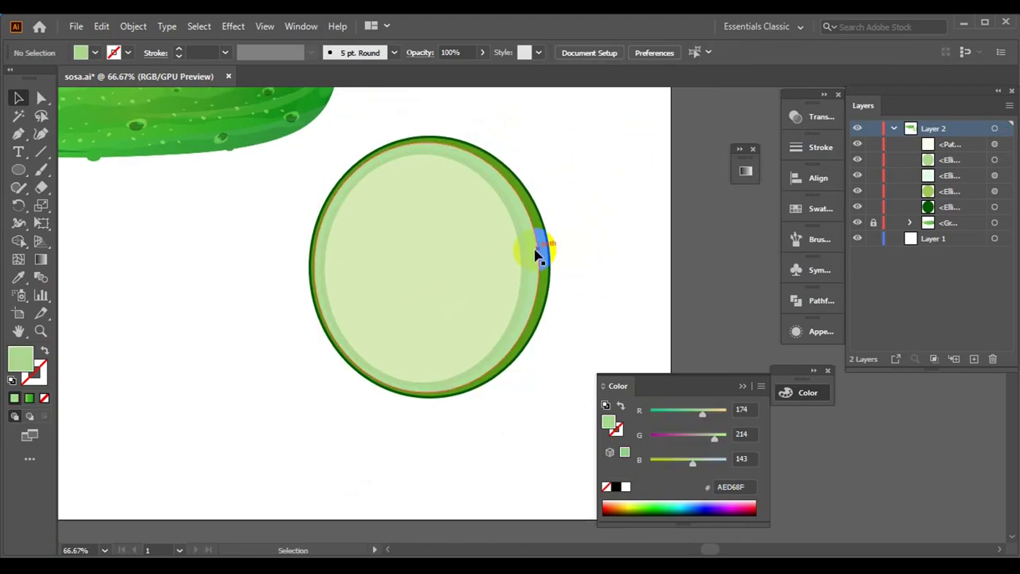
# - Raise the ring oval's opacity to 76%
pyautogui.click(539, 255)
pyautogui.click(637, 194)
pyautogui.click(533, 257)
pyautogui.moveTo(467, 73); pyautogui.dragTo(472, 73)
pyautogui.click(587, 240)
pyautogui.scroll(1, 586, 240)
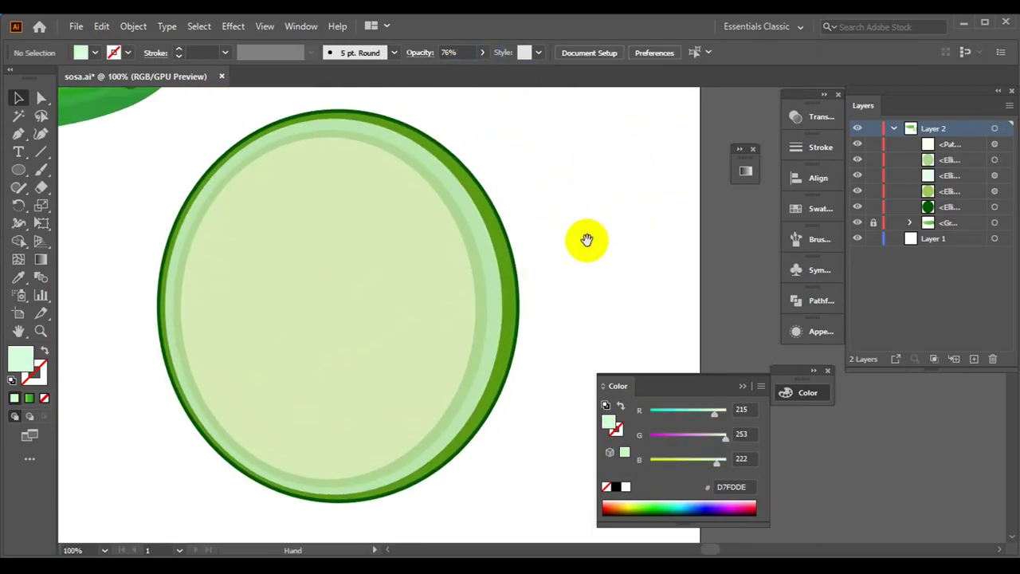
# - Set the centre oval's fill colour to AED672
pyautogui.click(478, 311)
pyautogui.moveTo(716, 461)
pyautogui.mouseDown()
pyautogui.moveTo(698, 470)
pyautogui.moveTo(684, 462)
pyautogui.mouseUp()
pyautogui.click(643, 289)
pyautogui.moveTo(644, 290); pyautogui.dragTo(669, 279)
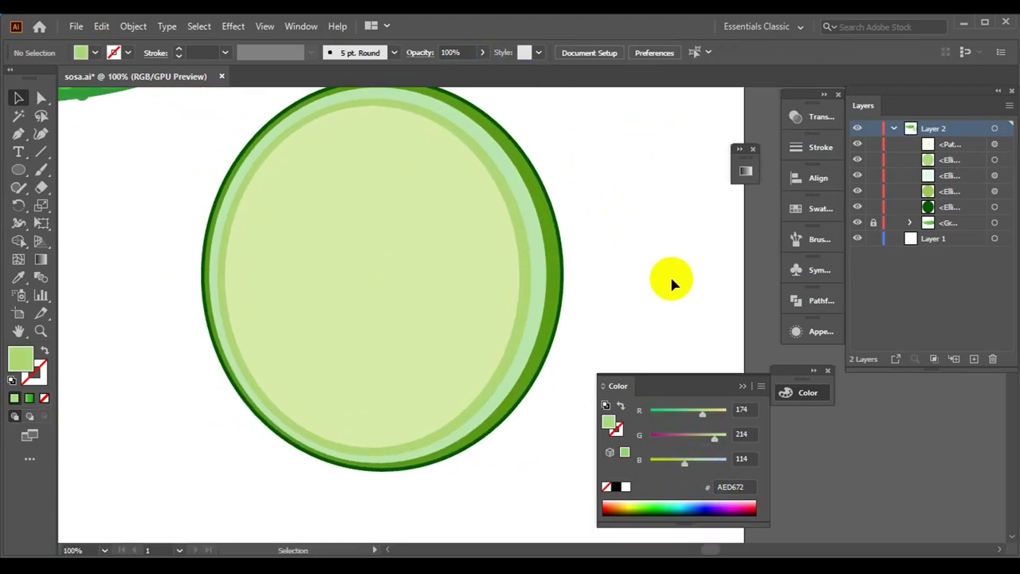
pyautogui.scroll(-2, 590, 267)
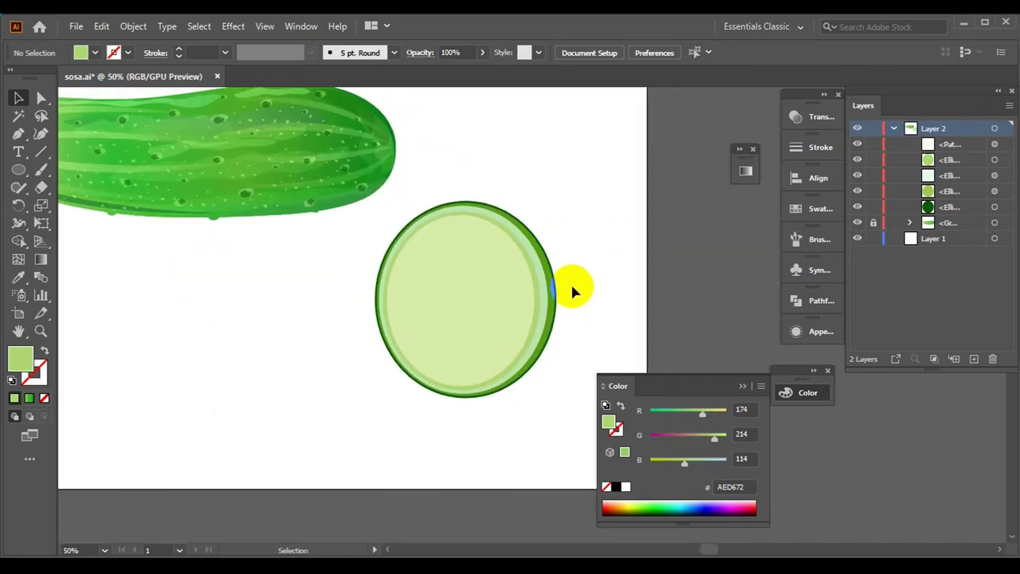
pyautogui.scroll(2, 570, 281)
pyautogui.click(489, 273)
pyautogui.click(650, 296)
pyautogui.hotkey('ctrl', 'z')
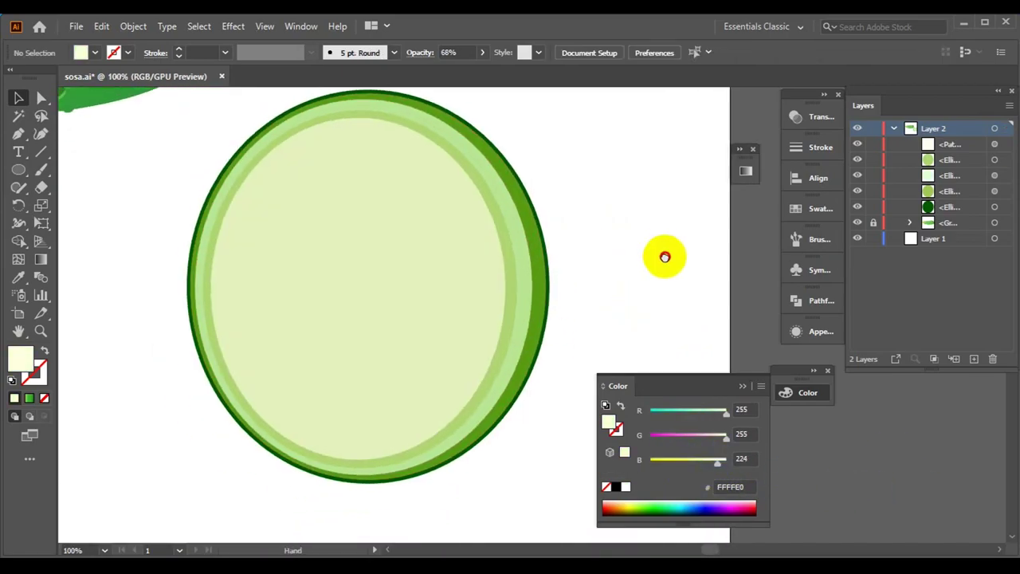
# - Add a -10 px inset oval, eyedrop the green fill onto it, and set 36% opacity
pyautogui.click(133, 26)
pyautogui.click(408, 429)
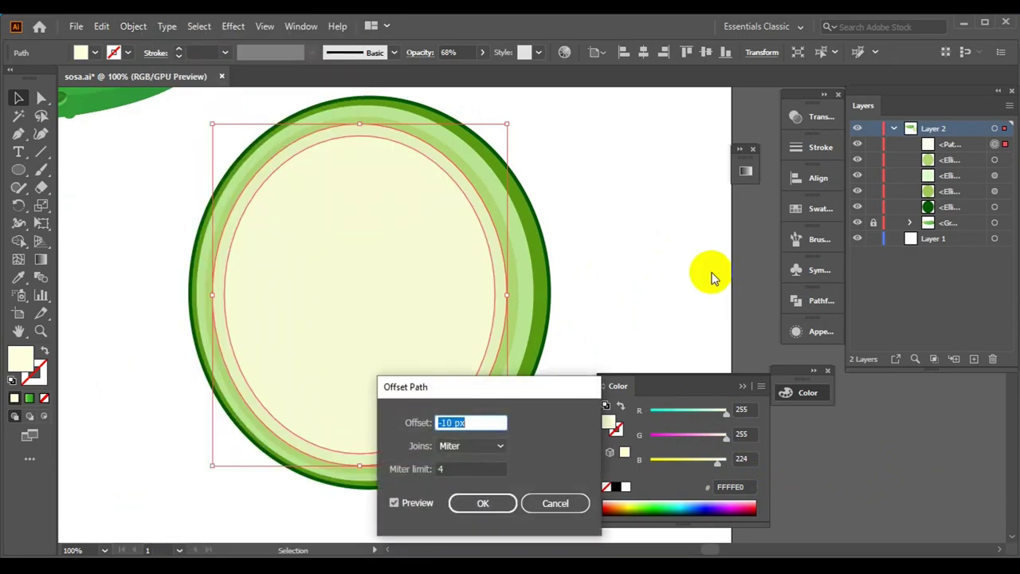
pyautogui.click(482, 504)
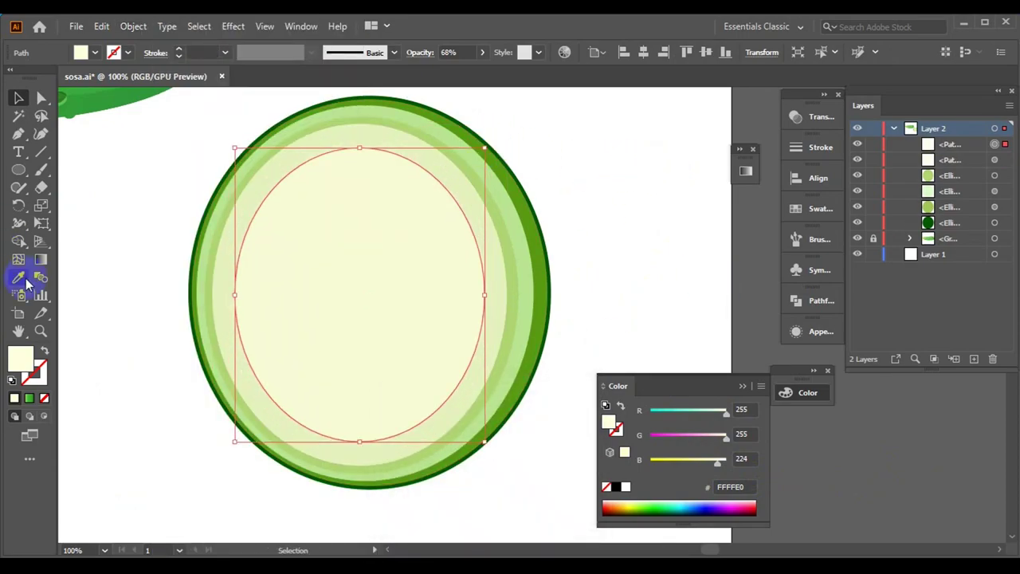
pyautogui.click(213, 271)
pyautogui.click(19, 97)
pyautogui.click(307, 273)
pyautogui.click(482, 53)
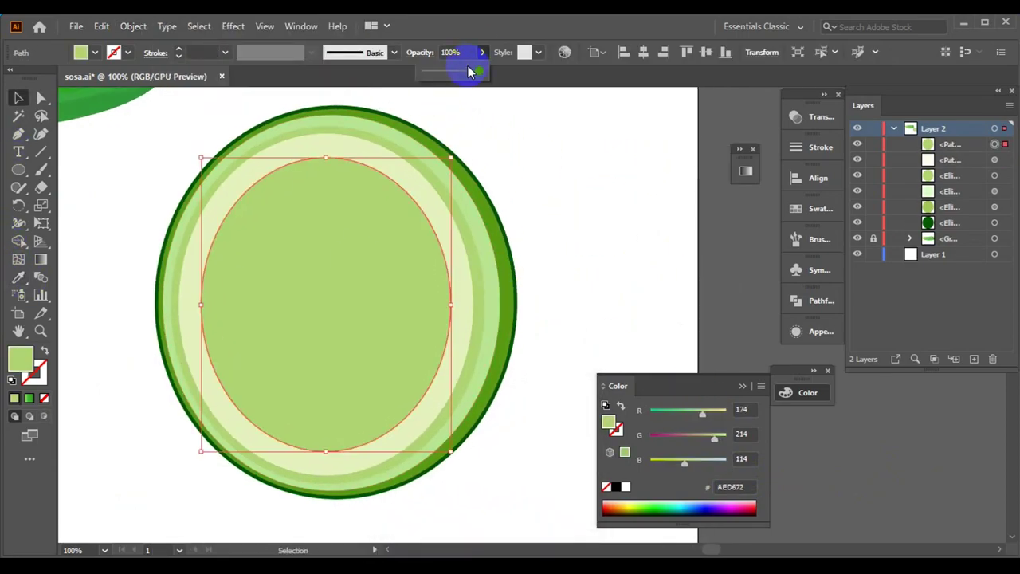
pyautogui.moveTo(467, 70); pyautogui.dragTo(448, 71)
pyautogui.click(599, 237)
pyautogui.click(326, 305)
pyautogui.click(606, 258)
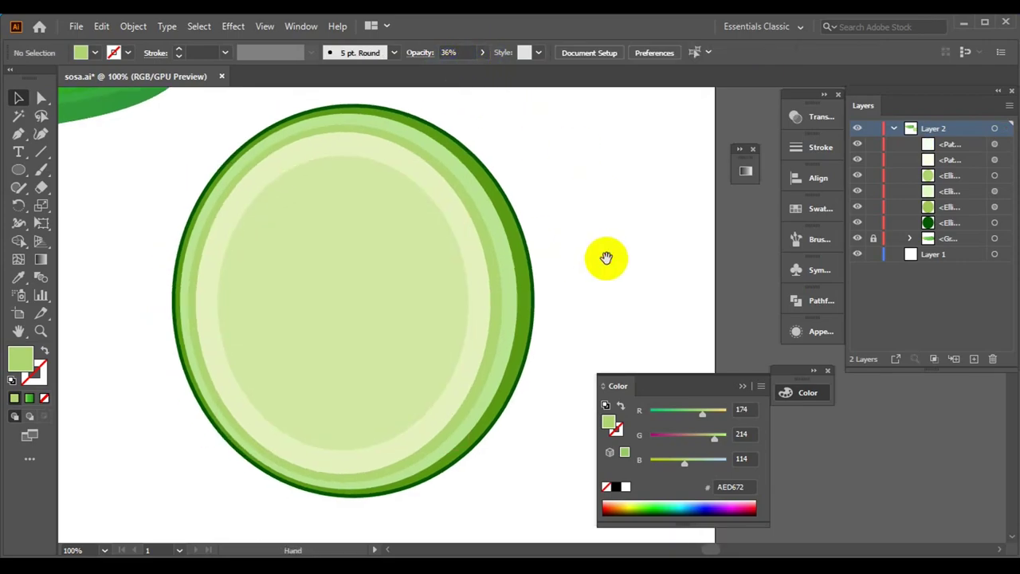
# - Select all the slice's ovals, scale them slightly, and group them together
pyautogui.hotkey('ctrl', '-')
pyautogui.hotkey('ctrl', '-')
pyautogui.hotkey('ctrl', '-')
pyautogui.hotkey('ctrl', '+')
pyautogui.click(561, 274)
pyautogui.hotkey('ctrl', '+')
pyautogui.hotkey('ctrl', '+')
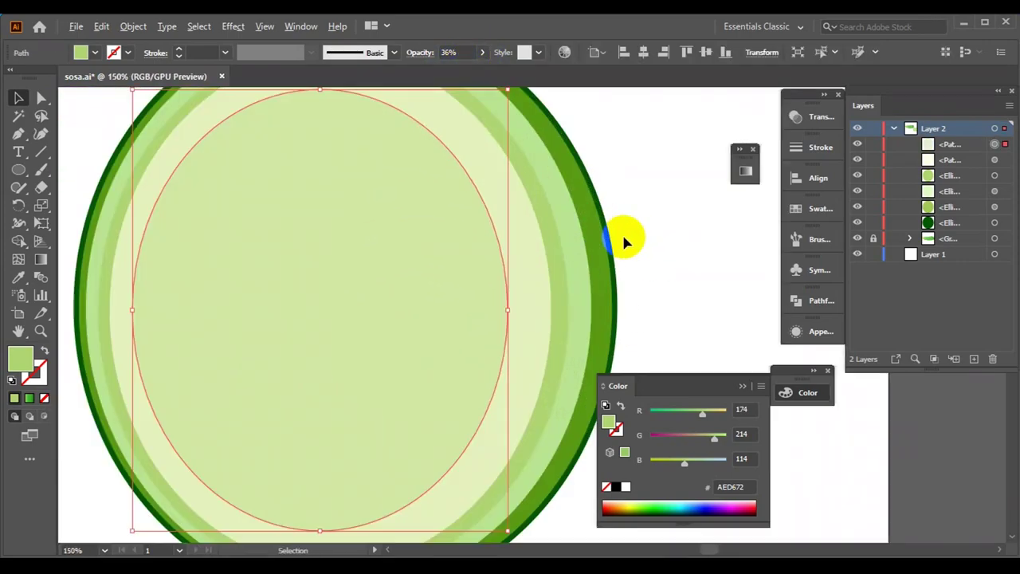
pyautogui.scroll(2, 396, 409)
pyautogui.scroll(-2, 596, 209)
pyautogui.click(596, 209)
pyautogui.scroll(2, 596, 209)
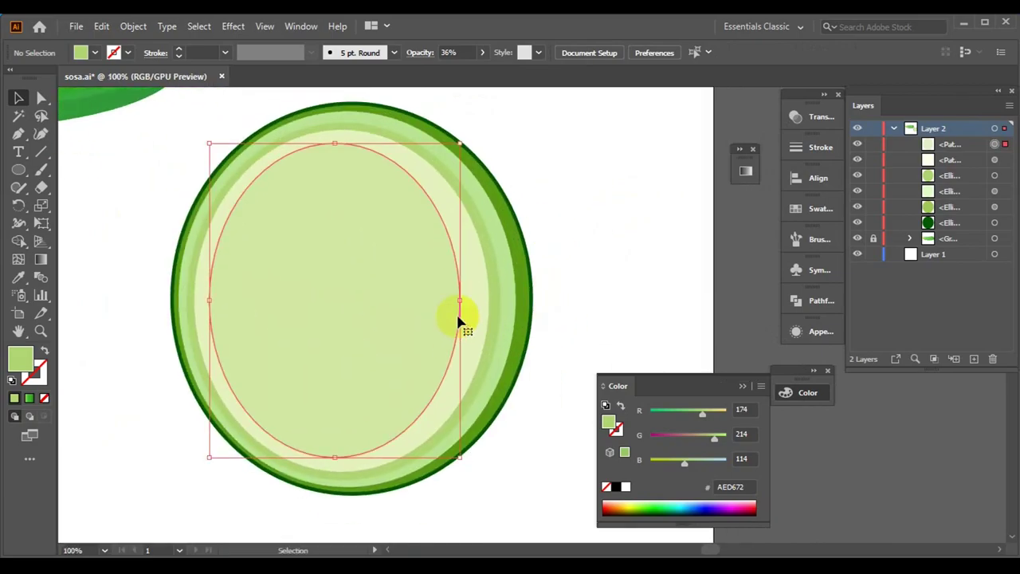
pyautogui.moveTo(477, 281); pyautogui.dragTo(477, 281)
pyautogui.moveTo(532, 295); pyautogui.dragTo(524, 296)
pyautogui.scroll(-3, 618, 251)
pyautogui.scroll(2, 582, 253)
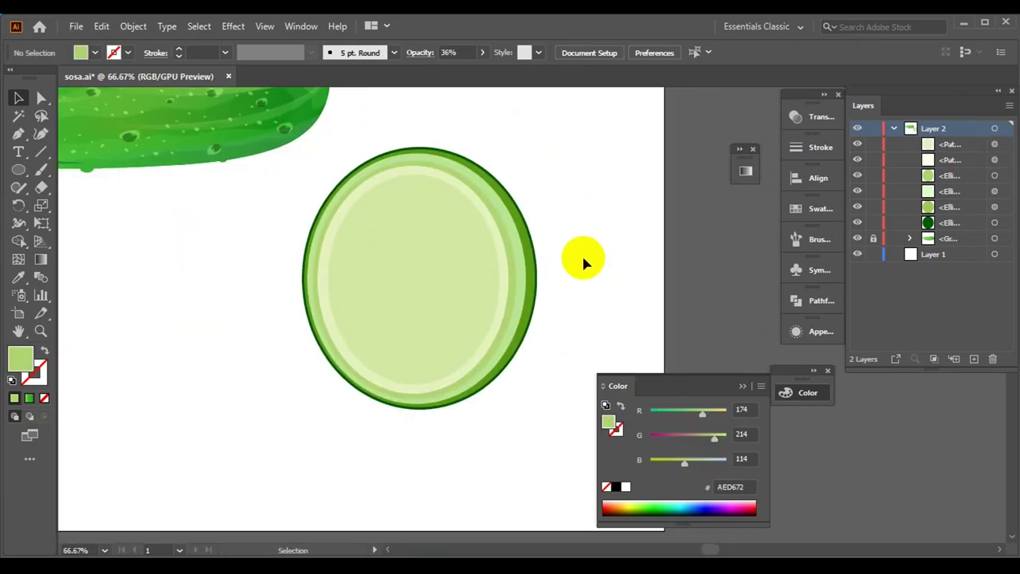
pyautogui.rightClick(366, 250)
pyautogui.click(402, 339)
pyautogui.click(633, 269)
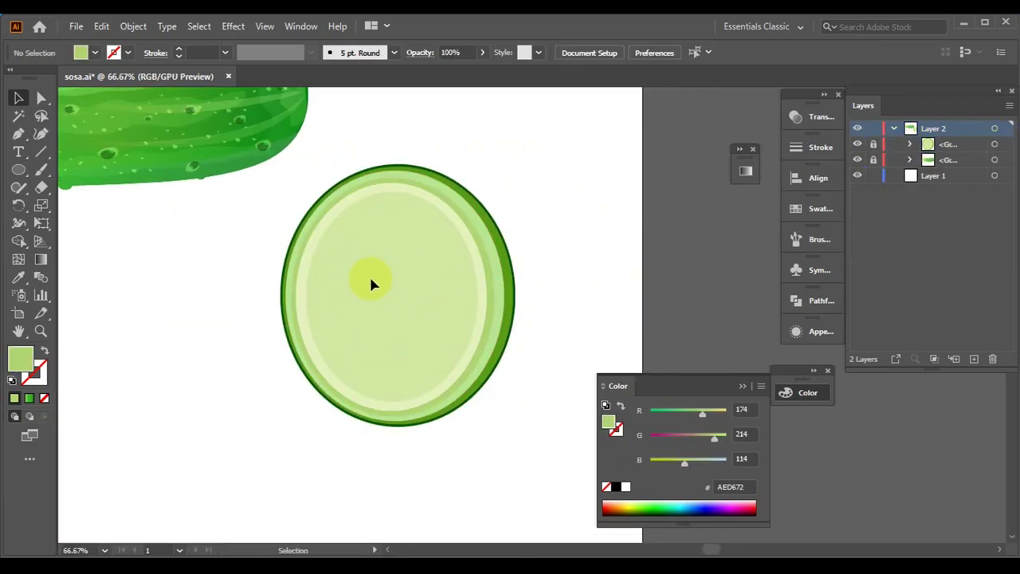
pyautogui.scroll(2, 402, 297)
pyautogui.moveTo(402, 301); pyautogui.dragTo(445, 240)
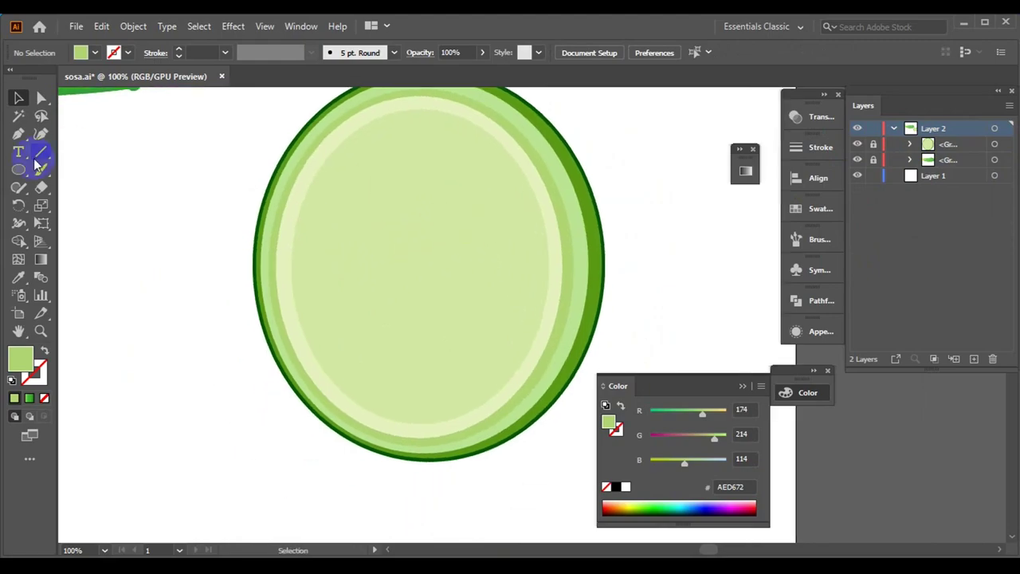
pyautogui.click(95, 52)
pyautogui.press('Escape')
# - Pen-draw the first curved seed leaf in the lower half of the slice
pyautogui.press('p')
pyautogui.scroll(2, 423, 390)
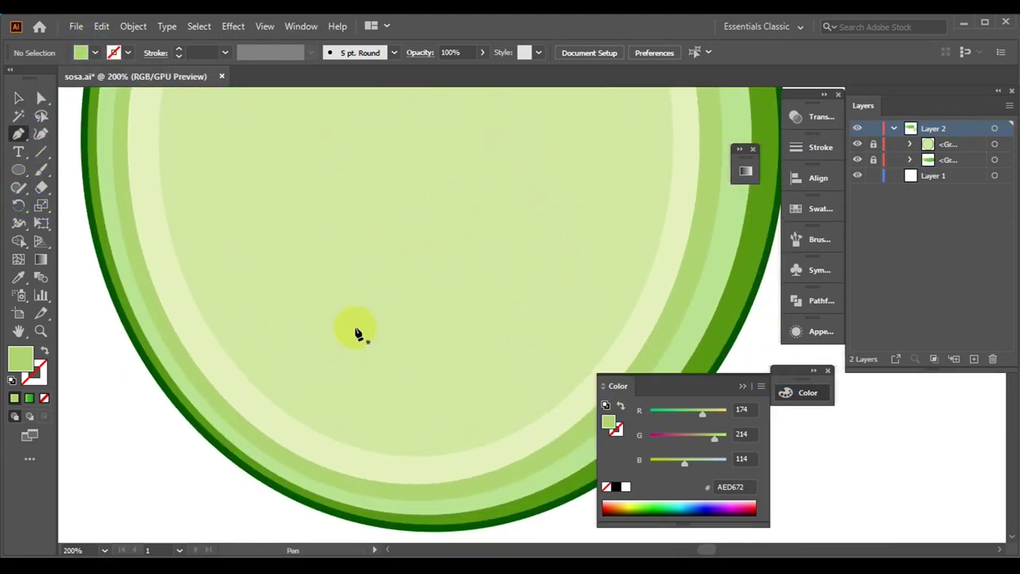
pyautogui.click(343, 389)
pyautogui.moveTo(265, 292); pyautogui.dragTo(251, 216)
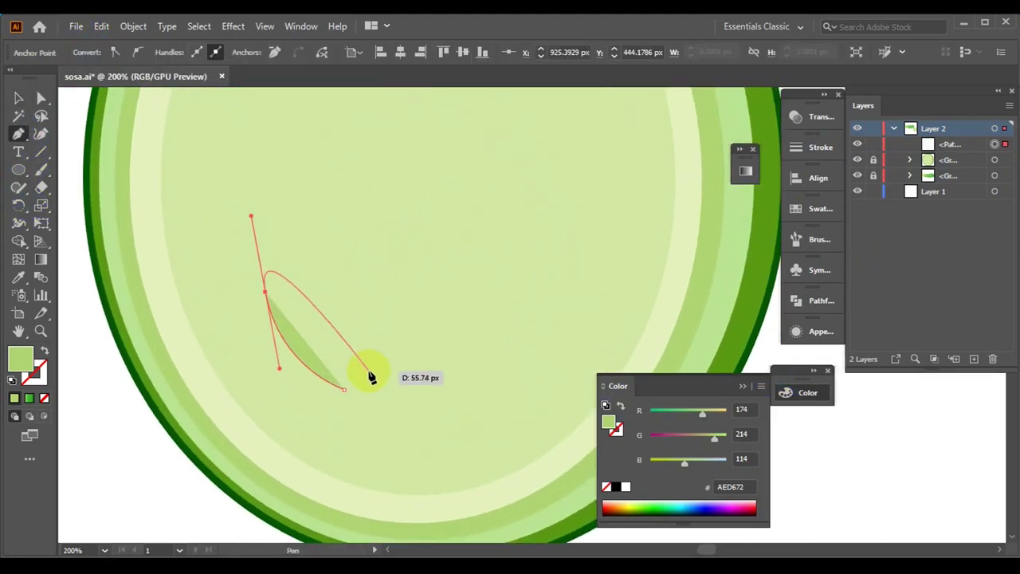
pyautogui.keyDown('ctrl'); pyautogui.click(361, 475); pyautogui.keyUp('ctrl')
pyautogui.press('v')
# - Duplicate the leaf to its right and reshape the copy's top point
pyautogui.moveTo(322, 344)
pyautogui.mouseDown()
pyautogui.moveTo(374, 339)
pyautogui.moveTo(329, 329)
pyautogui.moveTo(398, 311)
pyautogui.mouseUp()
pyautogui.moveTo(455, 228); pyautogui.dragTo(549, 252)
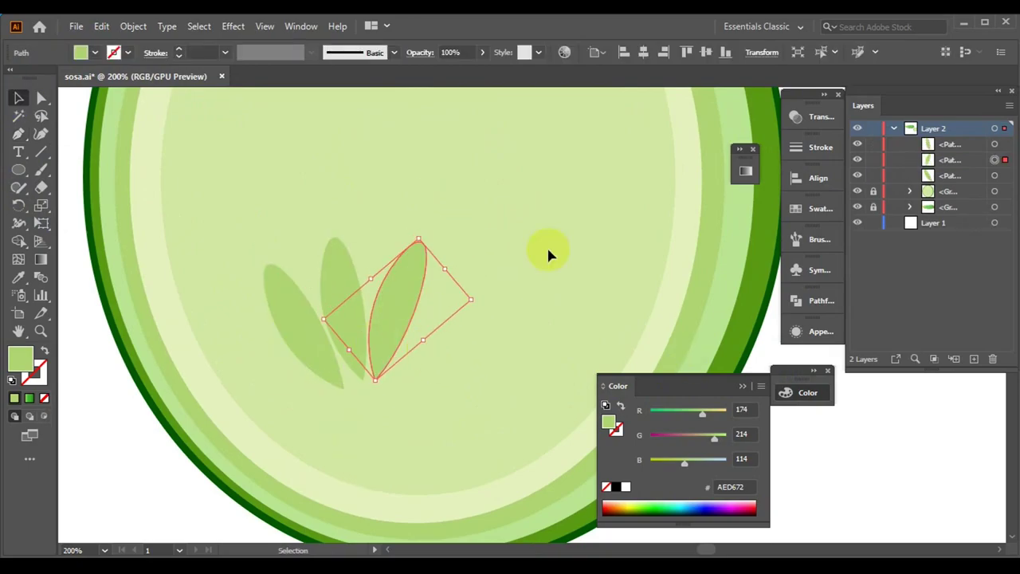
pyautogui.hotkey('ctrl', '+')
pyautogui.press('a')
pyautogui.click(431, 304)
pyautogui.moveTo(381, 237); pyautogui.dragTo(379, 233)
pyautogui.click(483, 298)
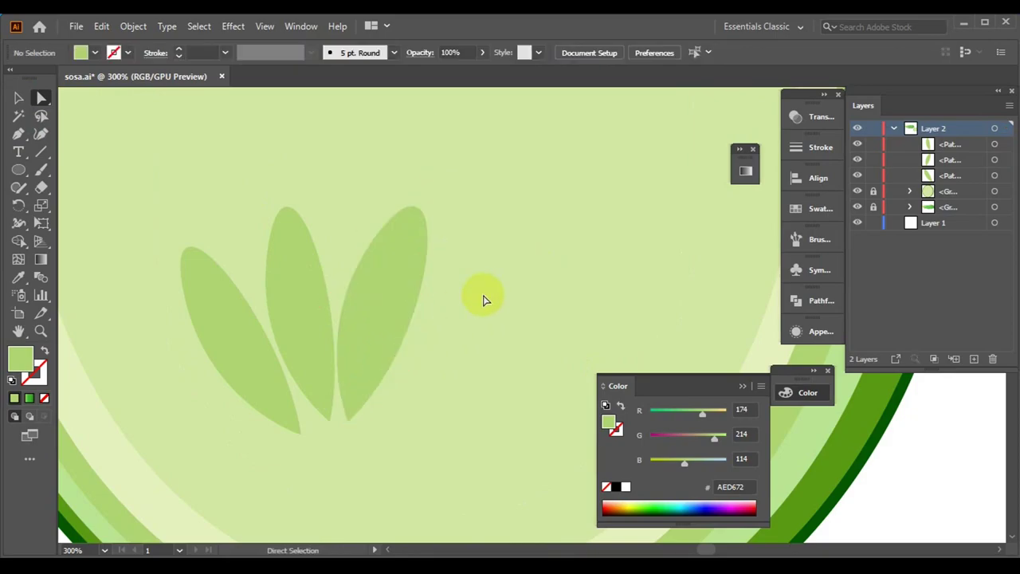
pyautogui.hotkey('ctrl', '-')
# - Add another leaf copy further right, sheared to lean, and shift the right leaves outward
pyautogui.press('v')
pyautogui.click(334, 298)
pyautogui.moveTo(334, 298); pyautogui.dragTo(442, 291)
pyautogui.rightClick(438, 278)
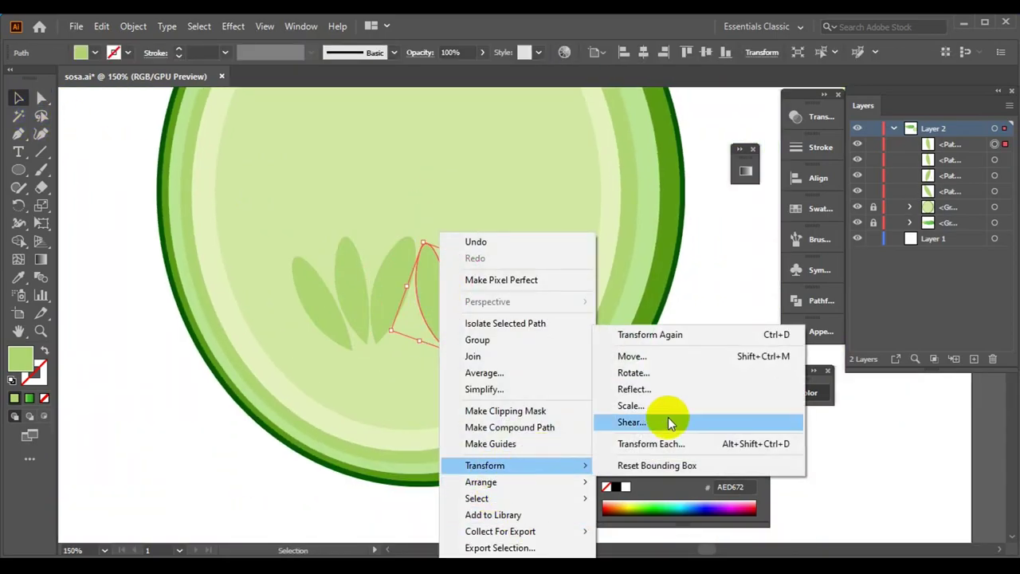
pyautogui.click(489, 359)
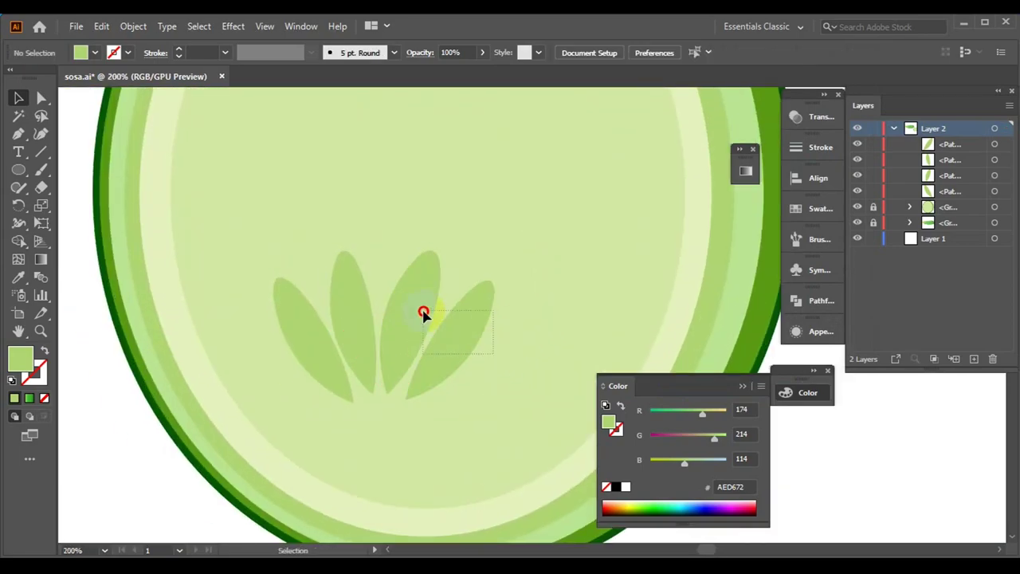
pyautogui.moveTo(506, 313); pyautogui.dragTo(537, 313)
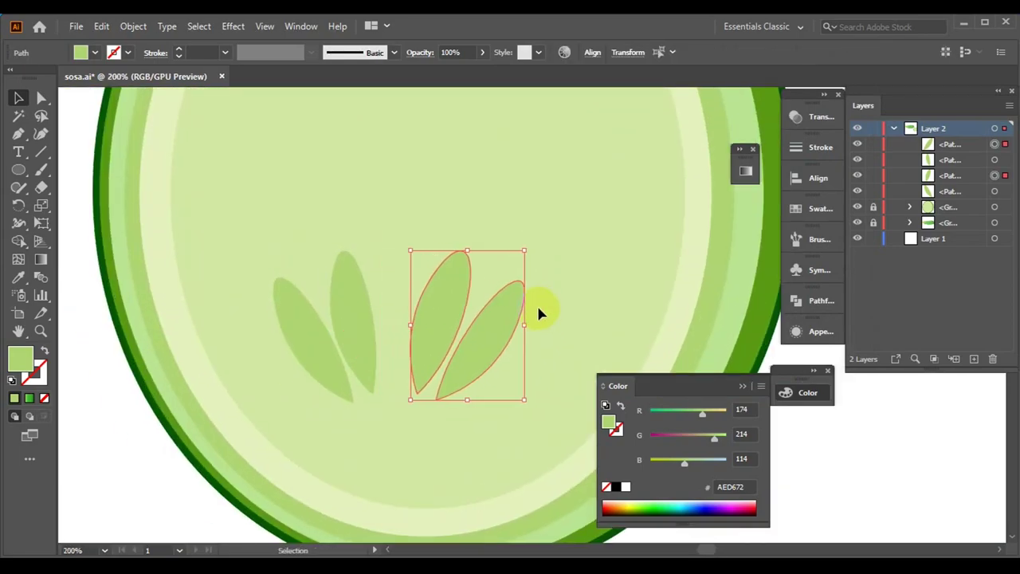
# - Add an upright leaf copy at the centre of the fan
pyautogui.moveTo(318, 343); pyautogui.dragTo(408, 318)
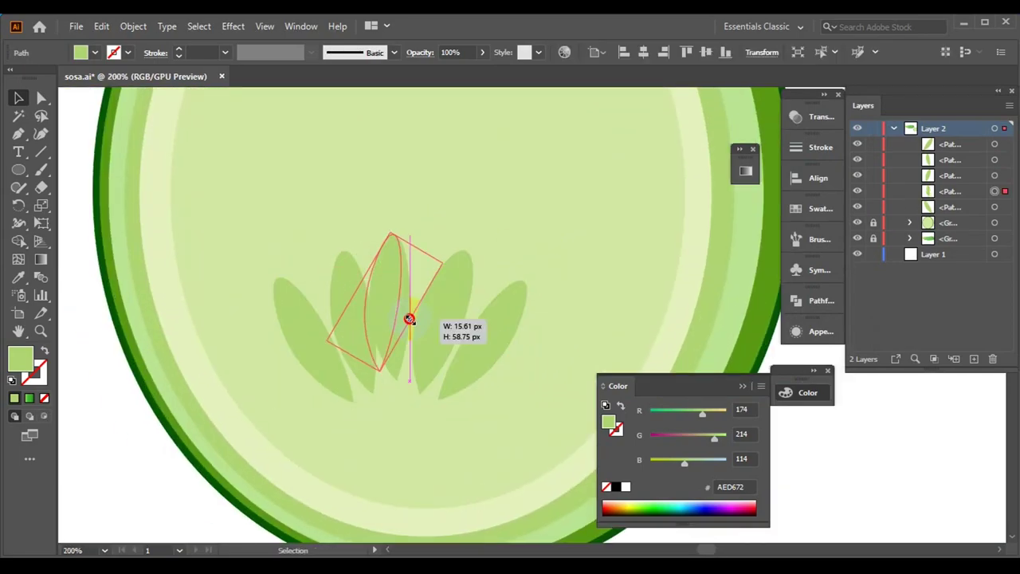
pyautogui.moveTo(447, 257); pyautogui.dragTo(399, 315)
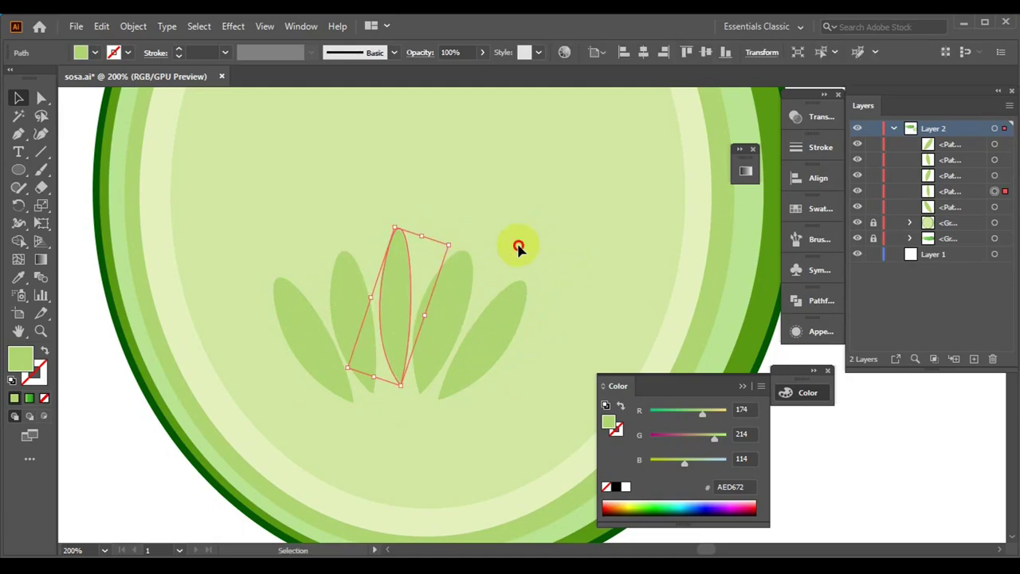
pyautogui.hotkey('ctrl', '-')
pyautogui.moveTo(307, 243); pyautogui.dragTo(395, 376)
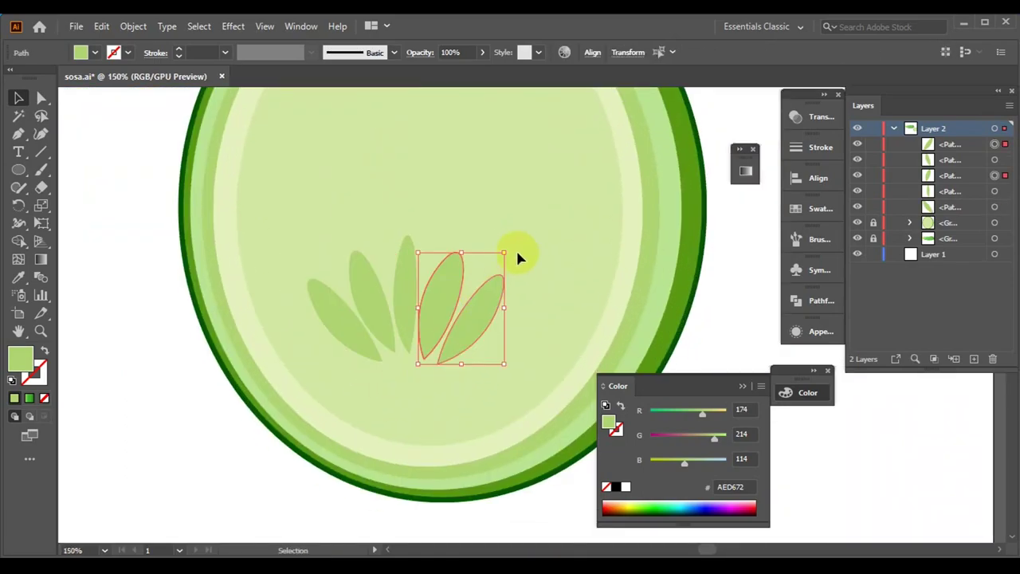
pyautogui.click(459, 354)
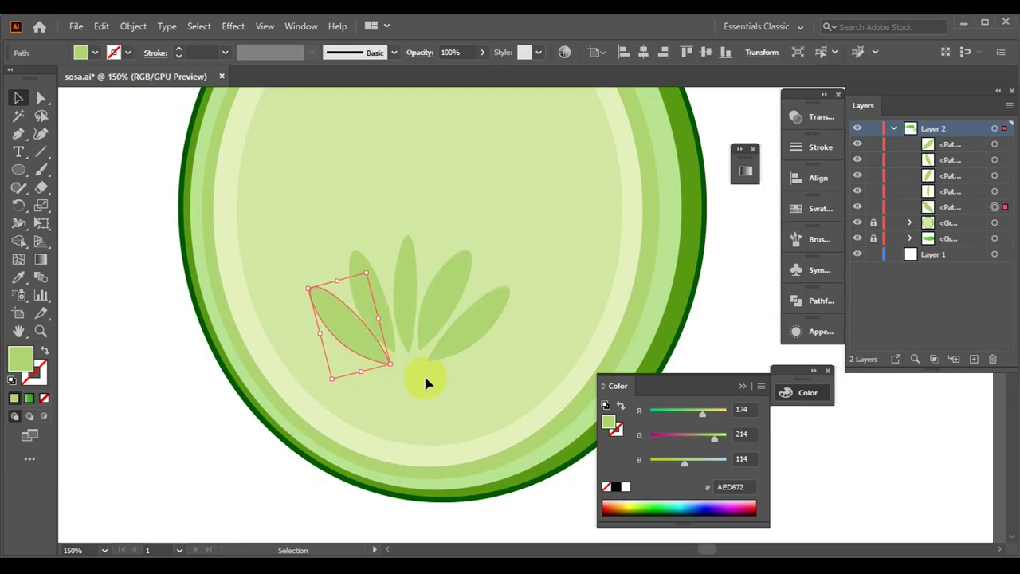
# - Return the view to 100% and check all five leaves by selecting them
pyautogui.hotkey('ctrl', '0')
pyautogui.hotkey('ctrl', '1')
pyautogui.hotkey('ctrl', 'a')
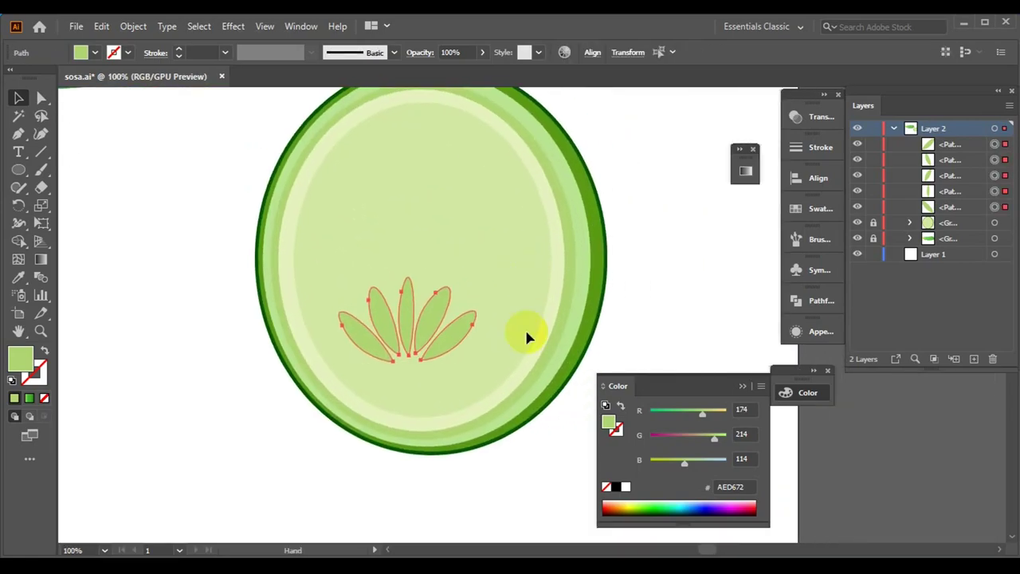
pyautogui.click(694, 343)
# - Pen-draw a curved grey seed inside the left leaf with fill E6E7E8
pyautogui.scroll(3, 406, 374)
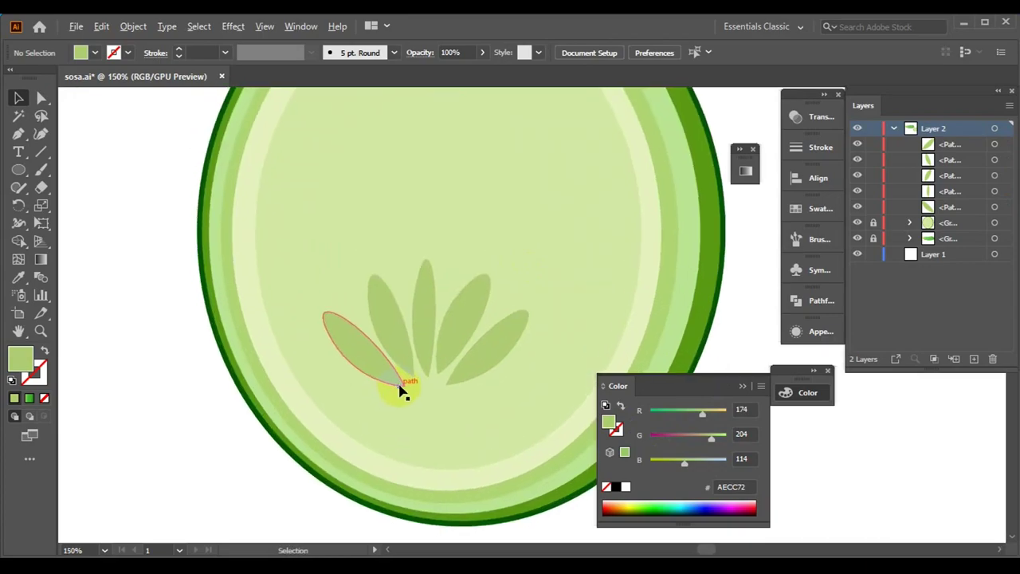
pyautogui.click(95, 53)
pyautogui.click(102, 120)
pyautogui.click(18, 135)
pyautogui.scroll(1, 343, 355)
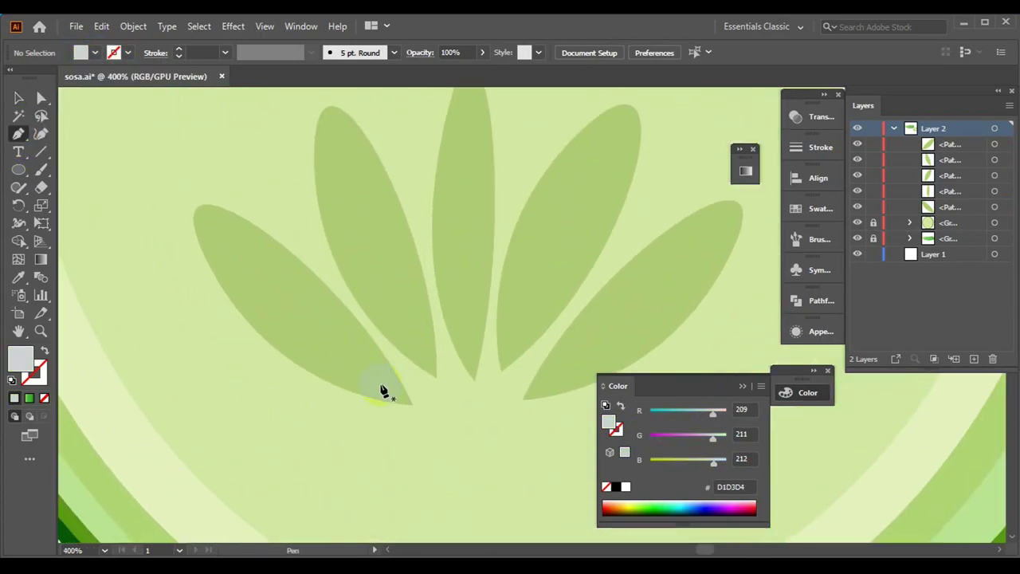
pyautogui.click(383, 391)
pyautogui.moveTo(240, 268); pyautogui.dragTo(194, 255)
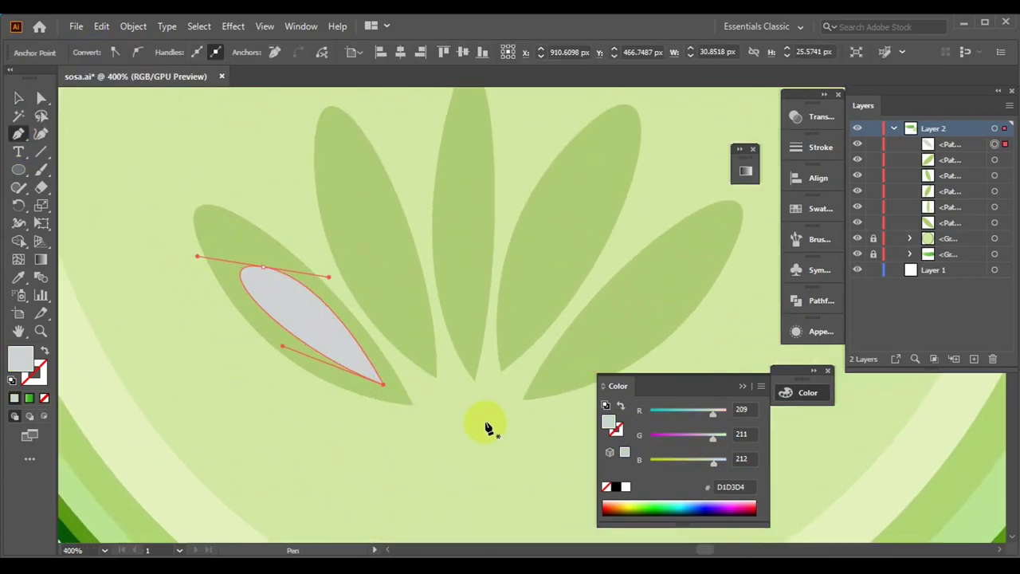
pyautogui.press('v')
pyautogui.click(95, 52)
pyautogui.click(115, 120)
pyautogui.scroll(-2, 239, 343)
pyautogui.scroll(1, 455, 418)
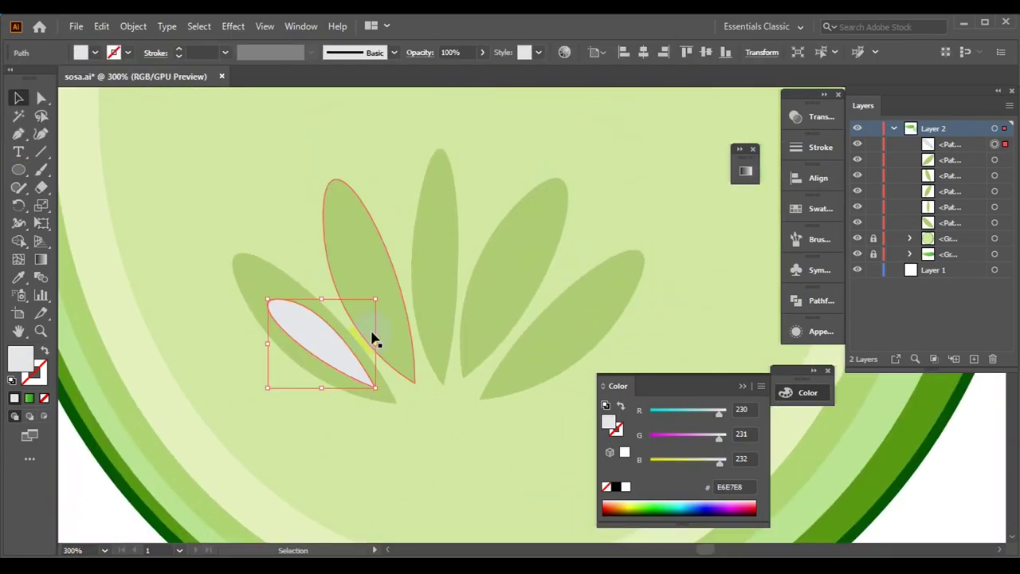
# - Copy the seed into the second leaf and an upright copy into the middle leaf
pyautogui.moveTo(321, 345); pyautogui.dragTo(367, 308)
pyautogui.scroll(1, 327, 437)
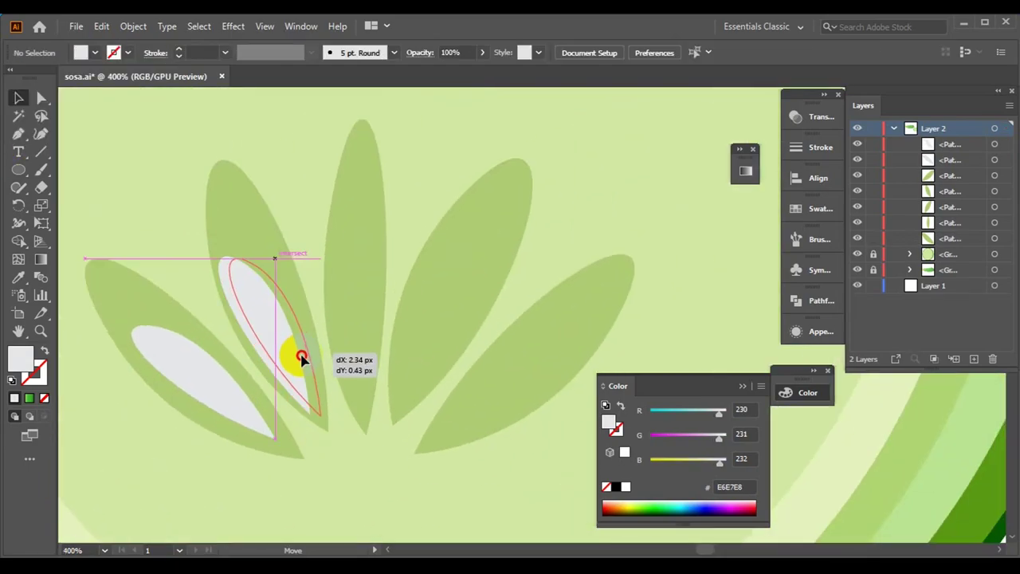
pyautogui.moveTo(301, 358); pyautogui.dragTo(303, 358)
pyautogui.moveTo(426, 296)
pyautogui.mouseDown()
pyautogui.moveTo(353, 326)
pyautogui.moveTo(438, 343)
pyautogui.mouseUp()
# - Copy seeds into the fourth and rightmost leaves, rotated to match them
pyautogui.click(407, 455)
pyautogui.moveTo(502, 284); pyautogui.dragTo(481, 243)
pyautogui.click(430, 439)
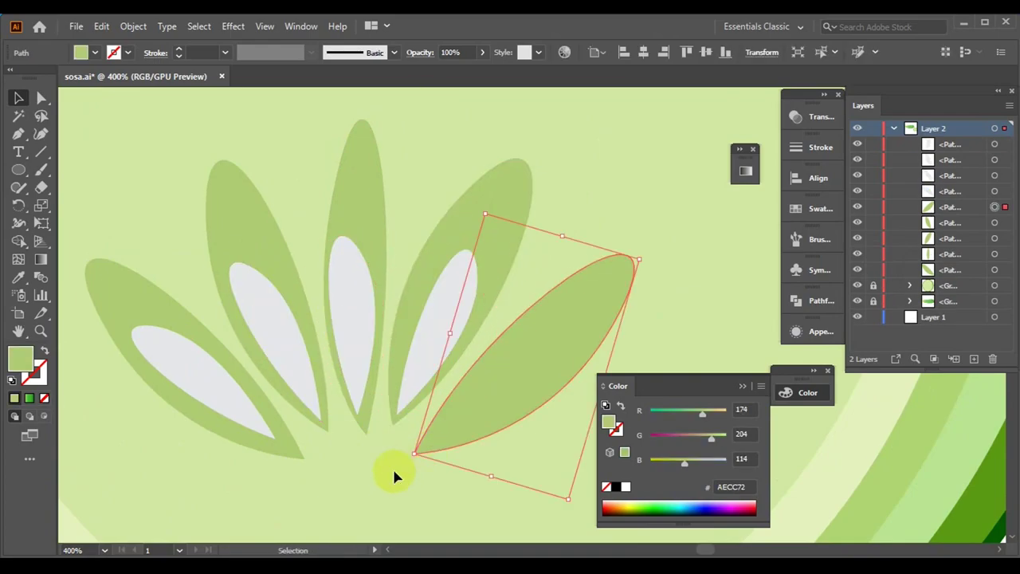
pyautogui.click(428, 323)
pyautogui.moveTo(470, 386)
pyautogui.mouseDown()
pyautogui.moveTo(519, 371)
pyautogui.moveTo(444, 346)
pyautogui.mouseUp()
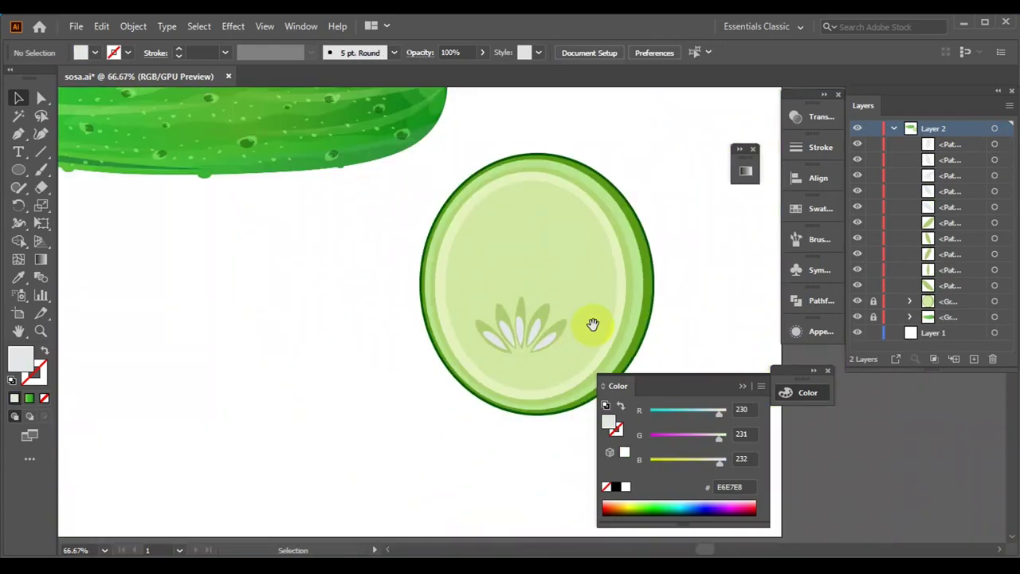
# - Rotate, shift and resize the seeds to fit their leaves, then select the cluster
pyautogui.scroll(2, 592, 324)
pyautogui.click(350, 296)
pyautogui.scroll(4, 350, 296)
pyautogui.moveTo(219, 275); pyautogui.dragTo(134, 291)
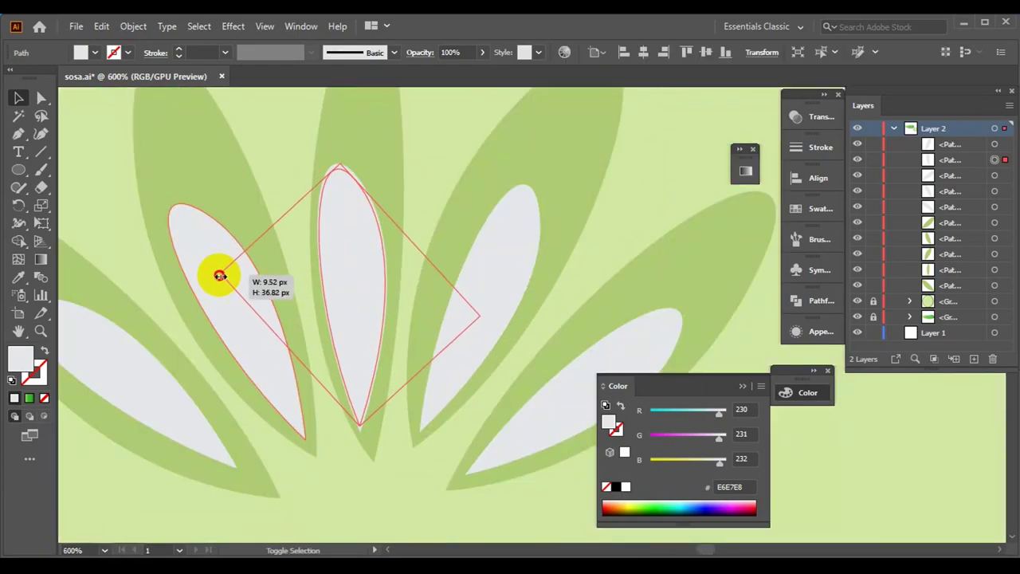
pyautogui.moveTo(519, 268); pyautogui.dragTo(364, 221)
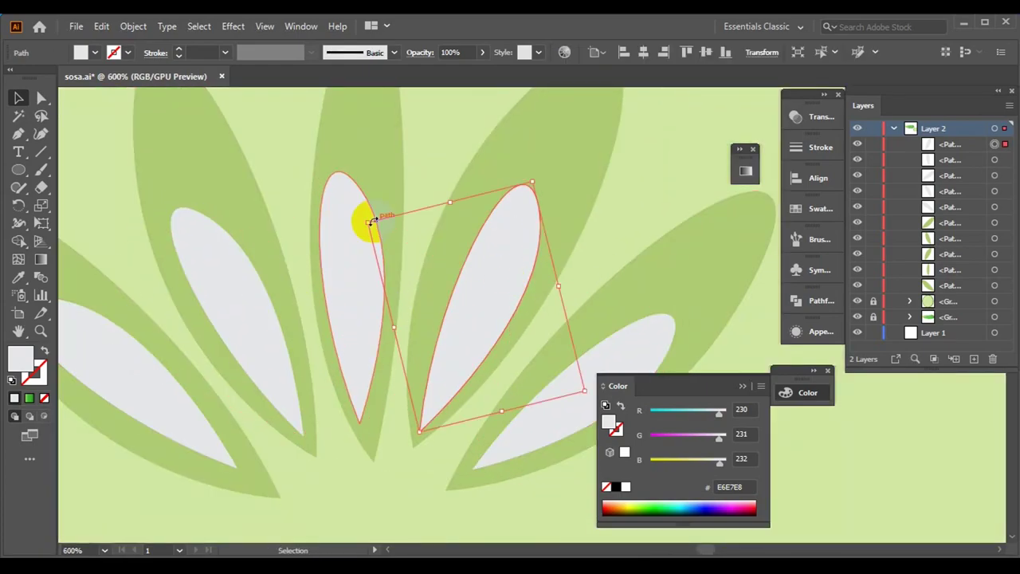
pyautogui.click(348, 478)
pyautogui.scroll(-3, 448, 357)
pyautogui.scroll(-2, 448, 358)
pyautogui.click(440, 335)
# - Make a pale yellow copy of the left seed and send it behind the grey seed
pyautogui.rightClick(440, 335)
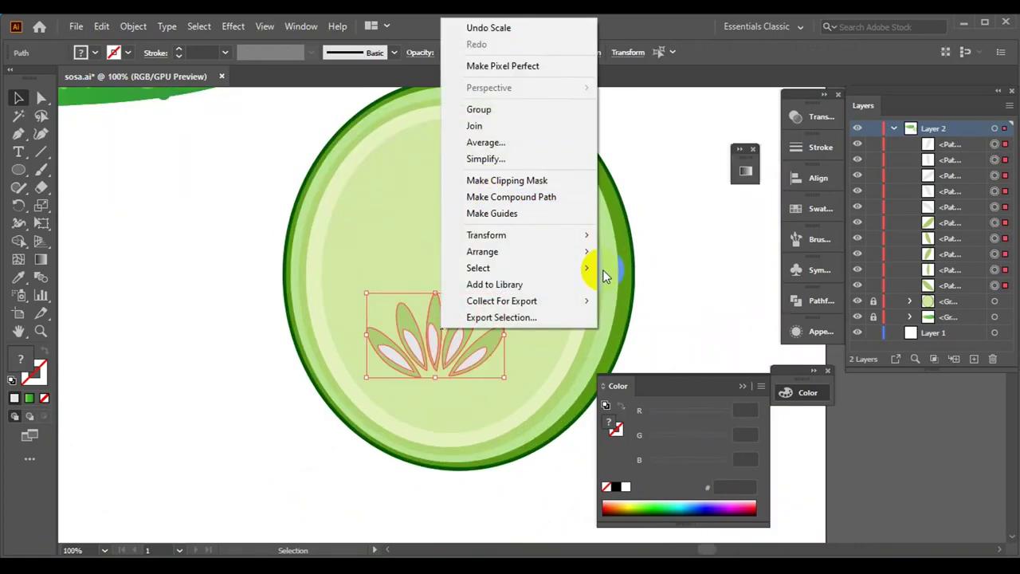
pyautogui.press('Escape')
pyautogui.scroll(3, 449, 359)
pyautogui.moveTo(301, 343); pyautogui.dragTo(292, 335)
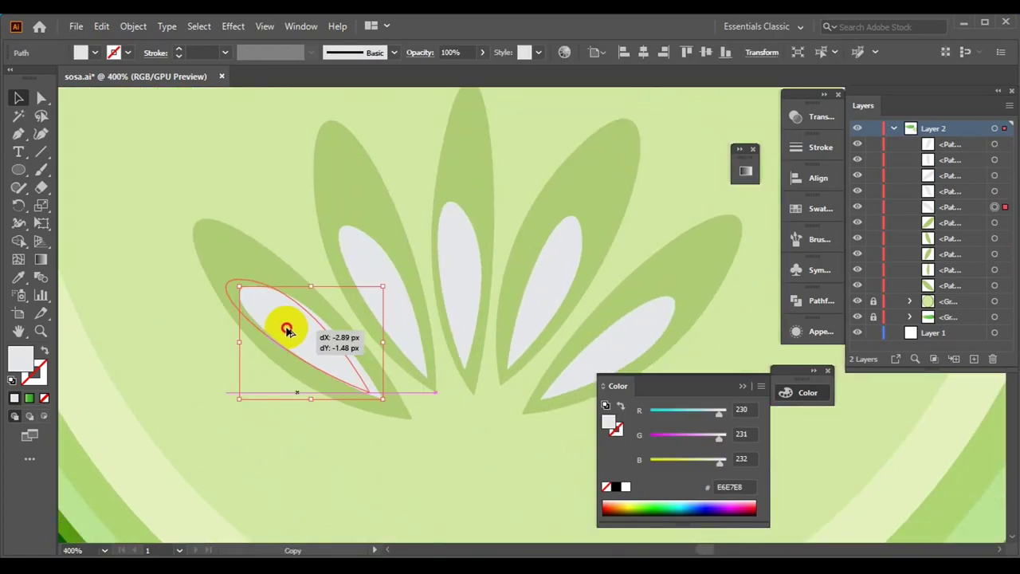
pyautogui.moveTo(719, 459); pyautogui.dragTo(699, 459)
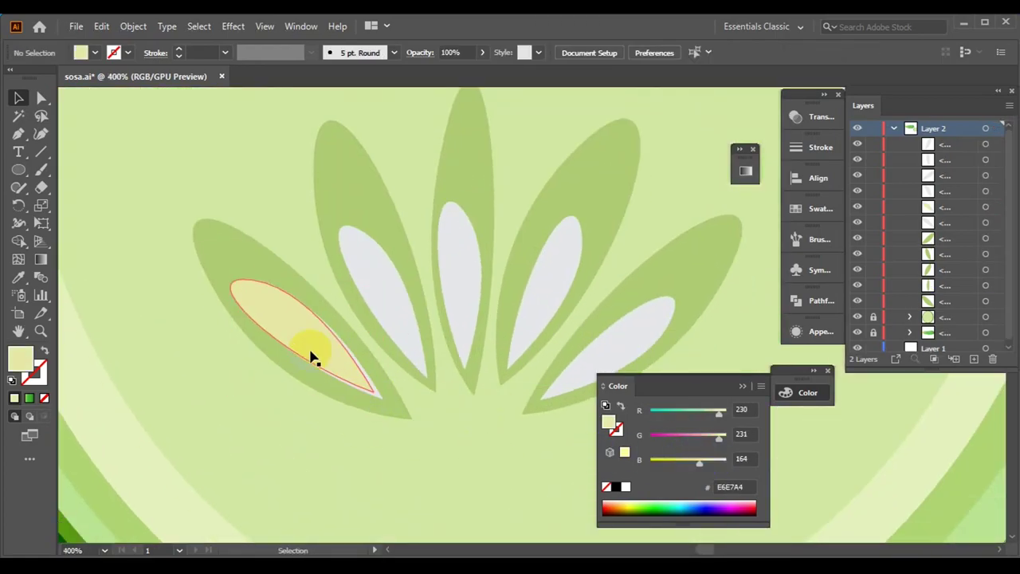
pyautogui.scroll(2, 311, 356)
pyautogui.hotkey('ctrl', 'z')
pyautogui.scroll(-2, 338, 370)
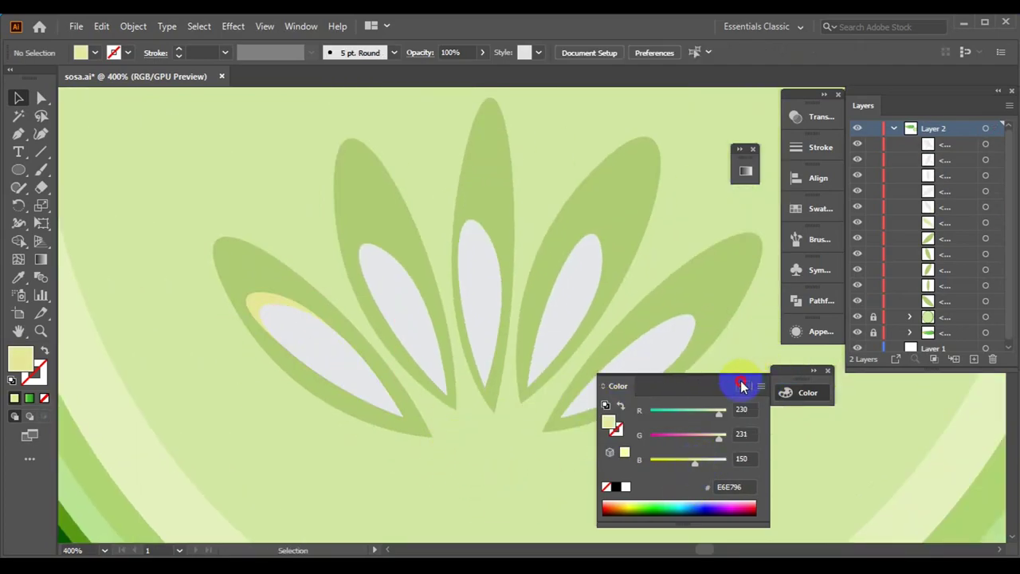
pyautogui.click(358, 311)
pyautogui.scroll(2, 383, 327)
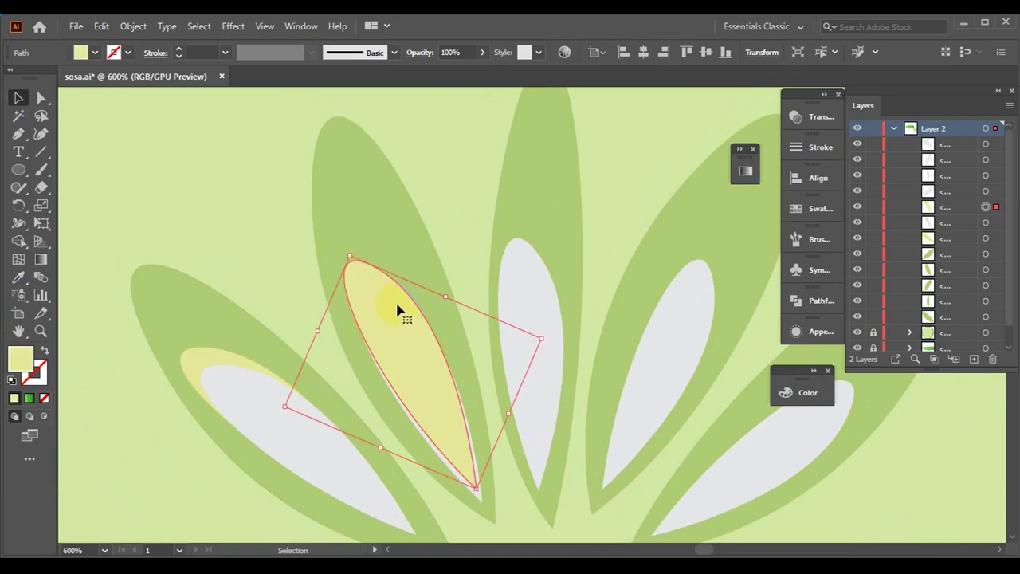
pyautogui.rightClick(397, 310)
pyautogui.click(588, 515)
pyautogui.click(514, 313)
# - Add a pale yellow copy just behind the middle seed
pyautogui.moveTo(512, 295); pyautogui.dragTo(511, 275)
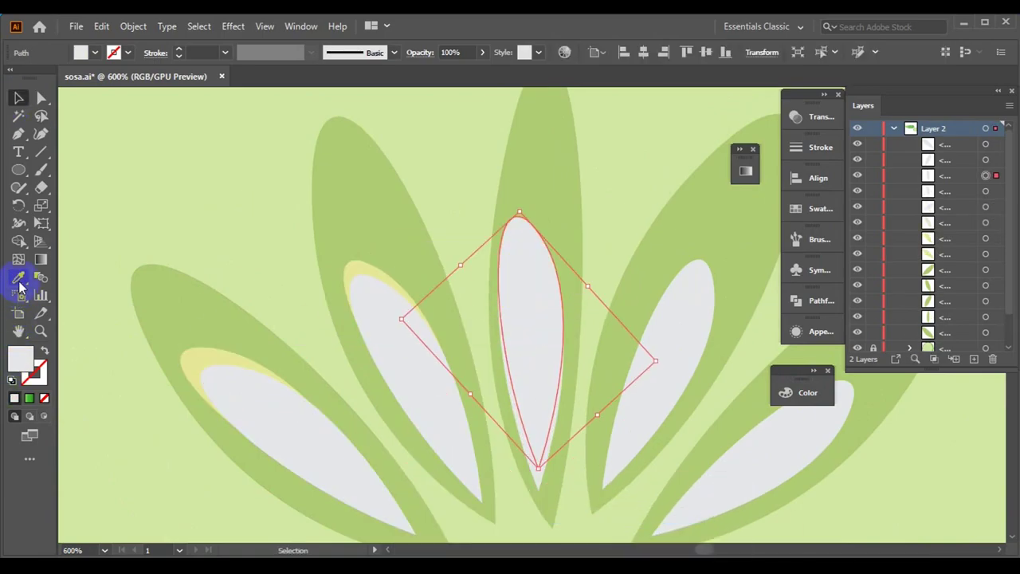
pyautogui.click(18, 276)
pyautogui.click(374, 279)
pyautogui.rightClick(522, 229)
pyautogui.click(819, 492)
# - Add a pale yellow copy behind the next grey seed
pyautogui.hscroll(5, 819, 493)
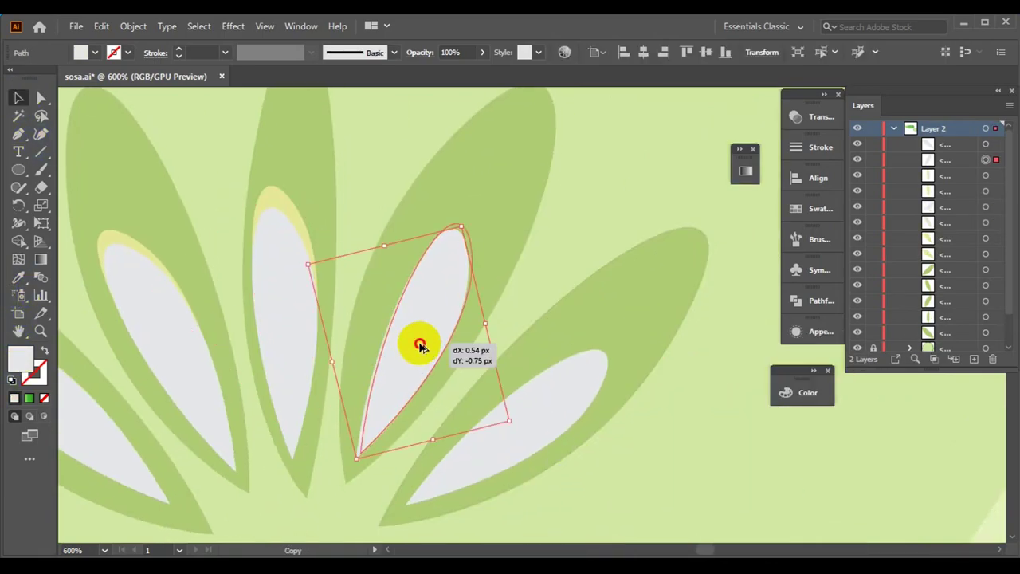
pyautogui.moveTo(421, 341); pyautogui.dragTo(430, 319)
pyautogui.click(19, 277)
pyautogui.click(275, 200)
pyautogui.rightClick(444, 280)
pyautogui.click(662, 515)
# - Add a pale yellow copy one level behind the lower-right seed
pyautogui.moveTo(570, 407); pyautogui.dragTo(581, 396)
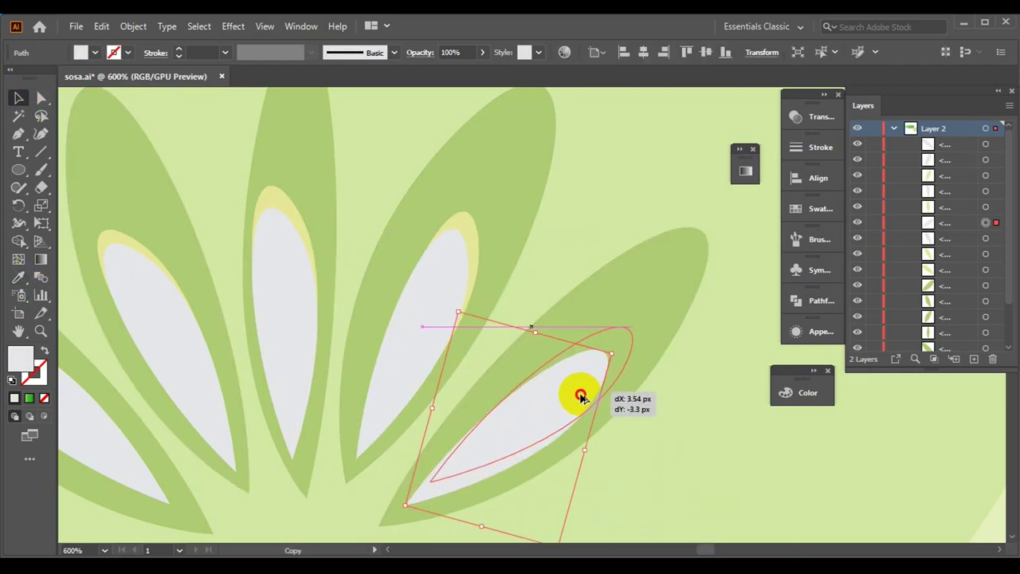
pyautogui.click(18, 276)
pyautogui.click(112, 243)
pyautogui.press('v')
pyautogui.rightClick(598, 355)
pyautogui.click(777, 341)
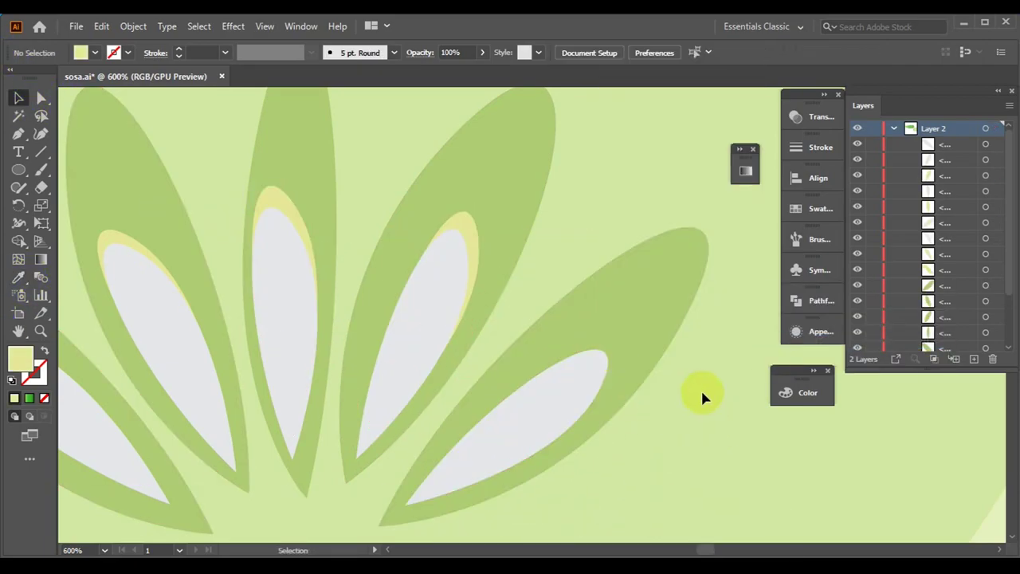
pyautogui.hotkey('ctrl', 'z')
pyautogui.rightClick(601, 358)
pyautogui.click(797, 312)
# - Select all seeds and leaves of the fan and group them
pyautogui.hotkey('ctrl', '-')
pyautogui.hotkey('ctrl', '-')
pyautogui.hotkey('ctrl', '-')
pyautogui.moveTo(661, 380); pyautogui.dragTo(648, 378)
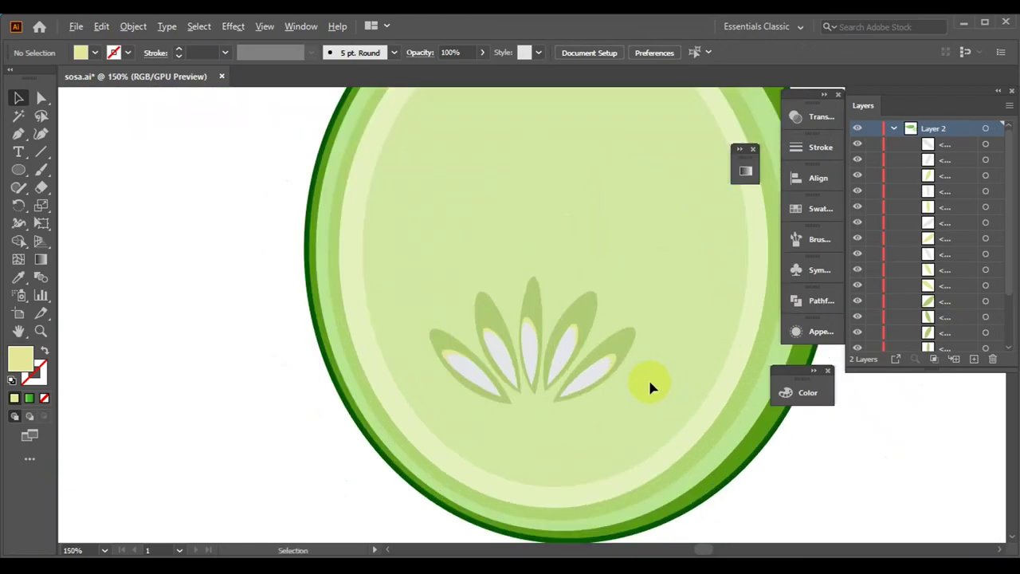
pyautogui.rightClick(542, 342)
pyautogui.click(578, 340)
# - Duplicate the seed fan to the upper left, rotated to face leftward
pyautogui.hotkey('ctrl', '-')
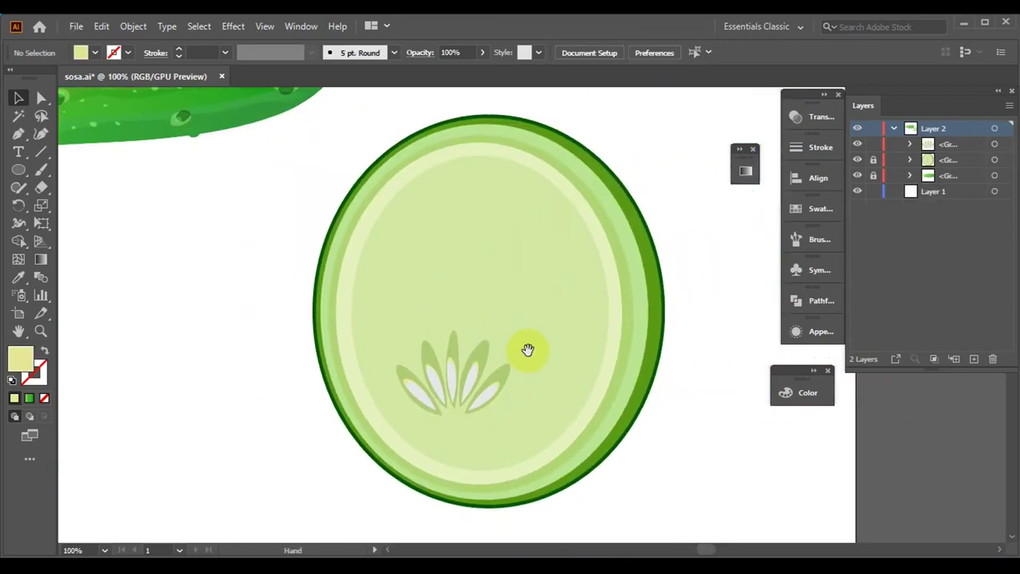
pyautogui.moveTo(518, 414); pyautogui.dragTo(391, 324)
pyautogui.moveTo(475, 368); pyautogui.dragTo(431, 263)
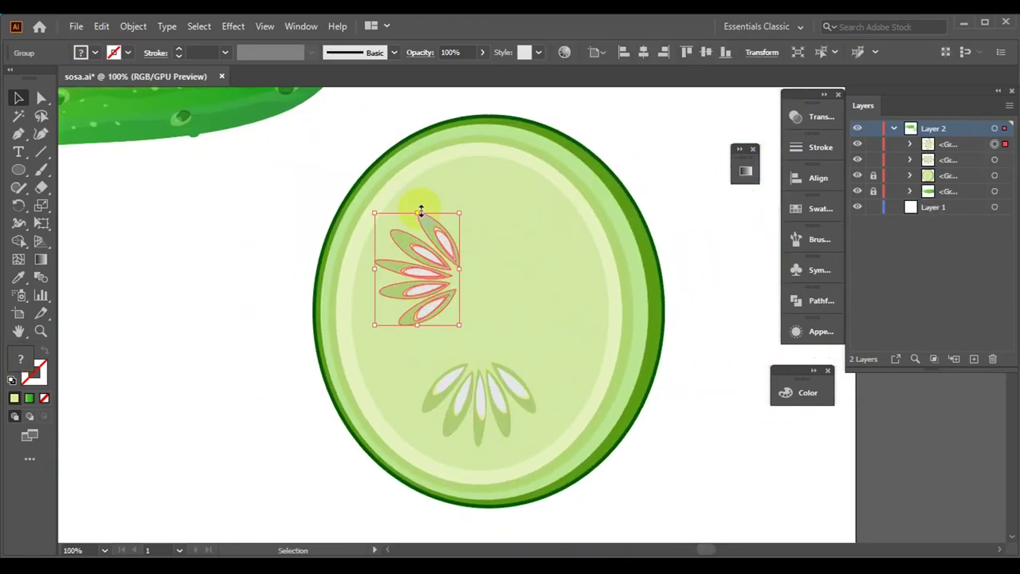
pyautogui.moveTo(421, 210)
pyautogui.mouseDown()
pyautogui.moveTo(496, 292)
pyautogui.moveTo(581, 212)
pyautogui.moveTo(534, 380)
pyautogui.moveTo(537, 319)
pyautogui.moveTo(585, 330)
pyautogui.mouseUp()
# - Place a second fan copy on the right, rotated inward, and nudge the bottom fan
pyautogui.click(538, 405)
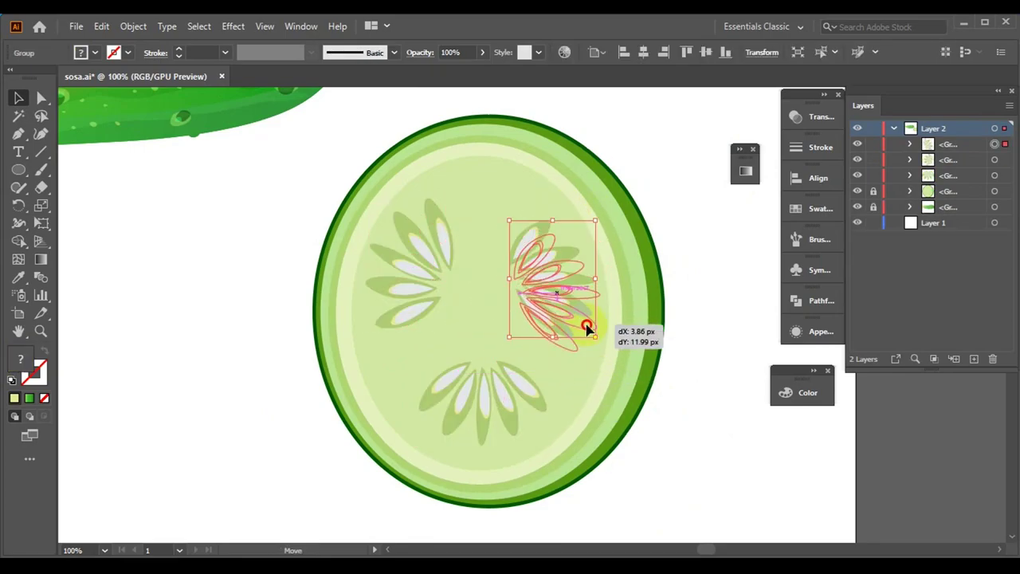
pyautogui.click(428, 280)
pyautogui.moveTo(454, 211); pyautogui.dragTo(417, 322)
pyautogui.click(547, 405)
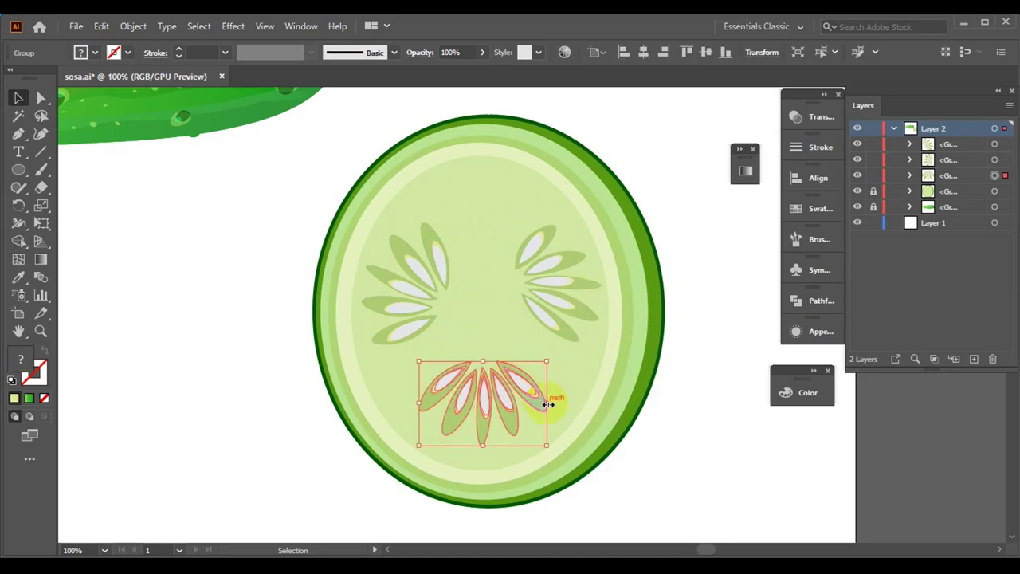
pyautogui.moveTo(518, 399); pyautogui.dragTo(505, 393)
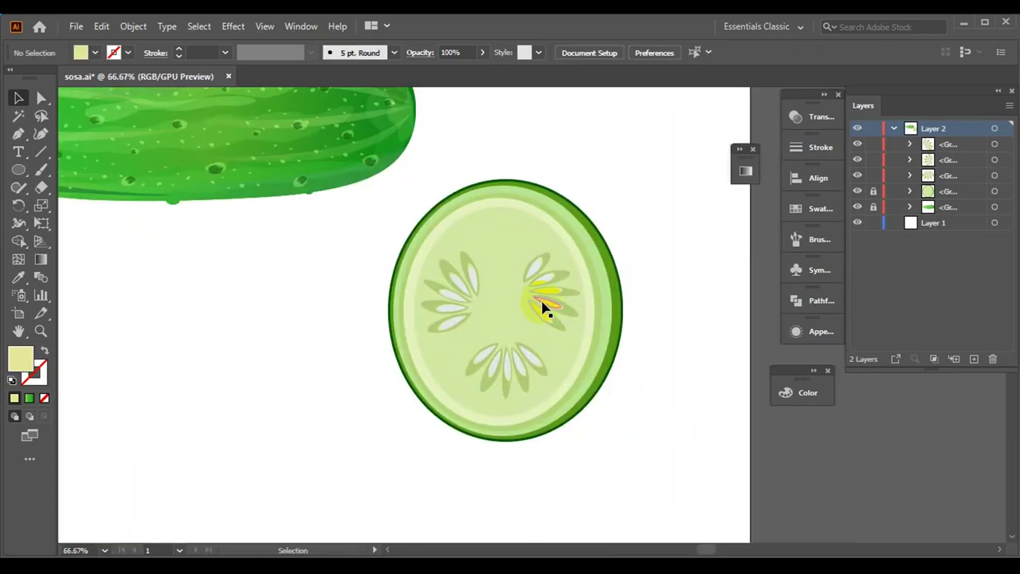
pyautogui.moveTo(499, 252); pyautogui.dragTo(421, 375)
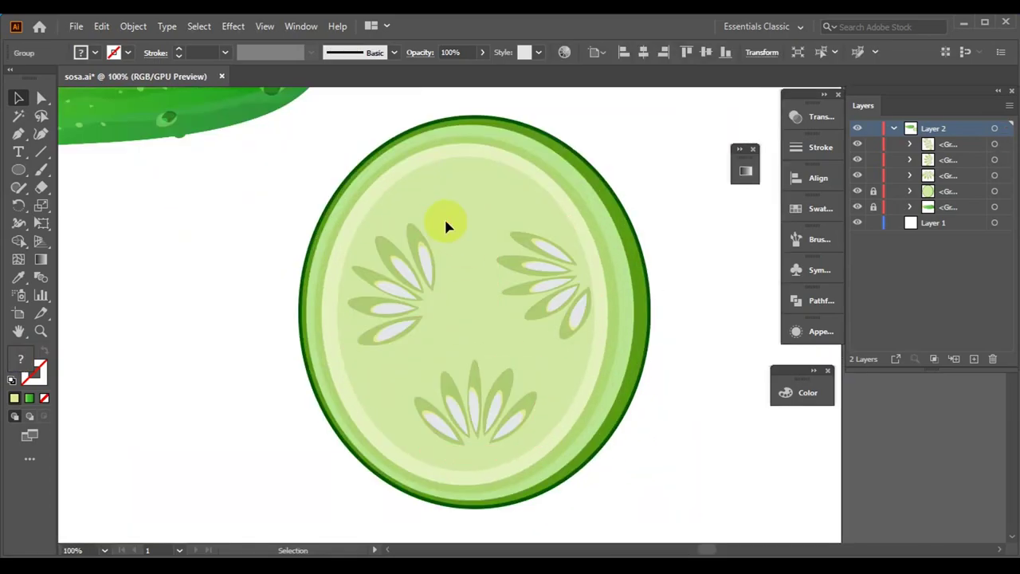
# - Adjust the three fans' placement around the slice centre
pyautogui.moveTo(449, 223); pyautogui.dragTo(364, 330)
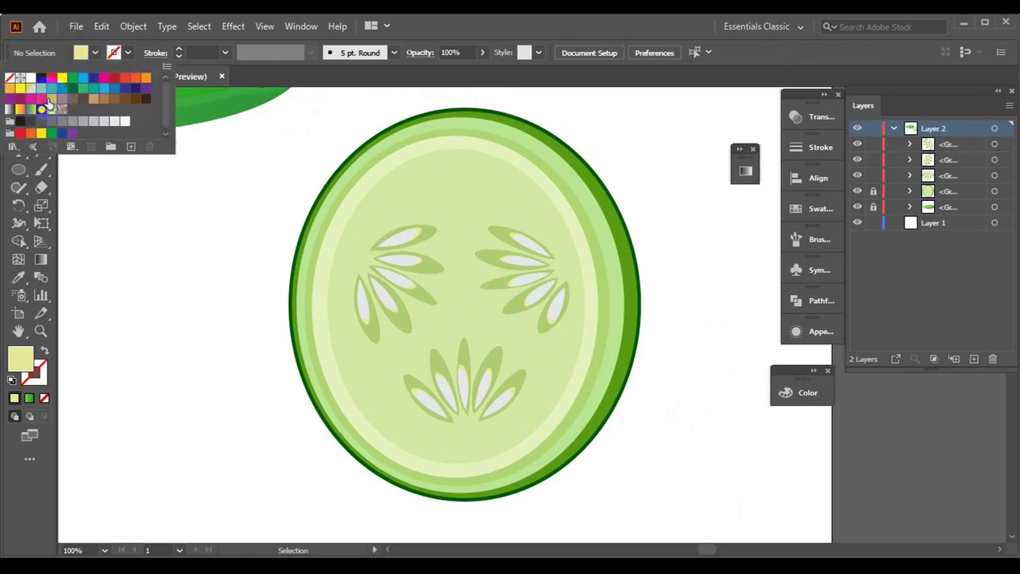
pyautogui.click(18, 97)
pyautogui.click(524, 283)
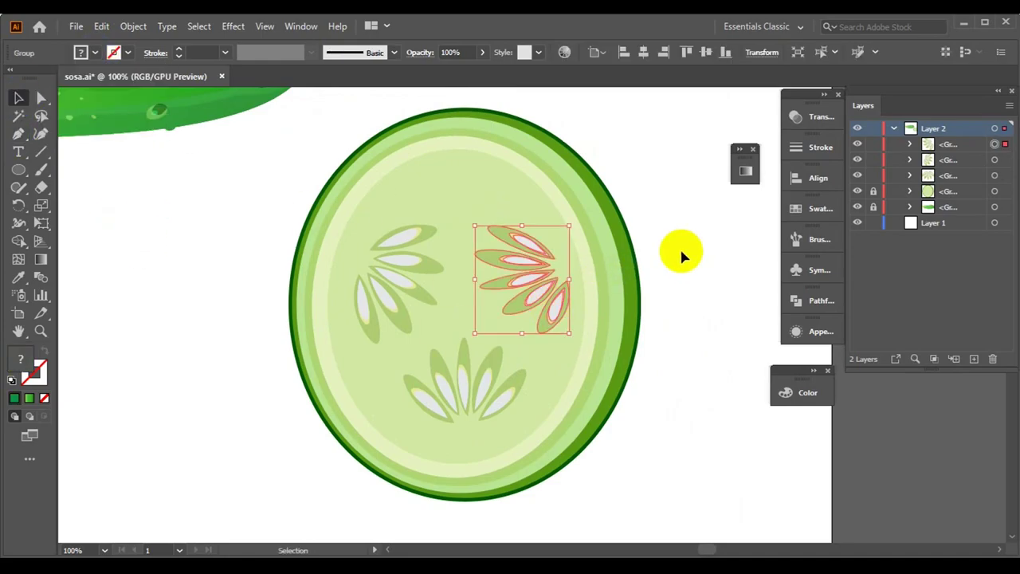
pyautogui.click(679, 246)
# - Pen-draw a leaf-shaped backing over the right seed fan and send it behind the seeds
pyautogui.hotkey('ctrl', '+')
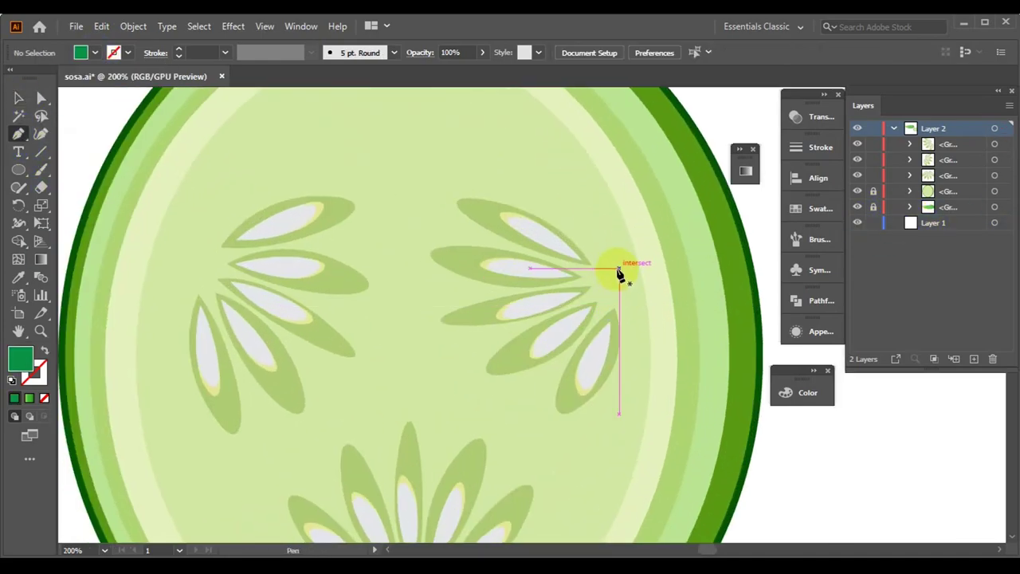
pyautogui.click(618, 265)
pyautogui.moveTo(425, 204); pyautogui.dragTo(499, 128)
pyautogui.moveTo(541, 448); pyautogui.dragTo(607, 460)
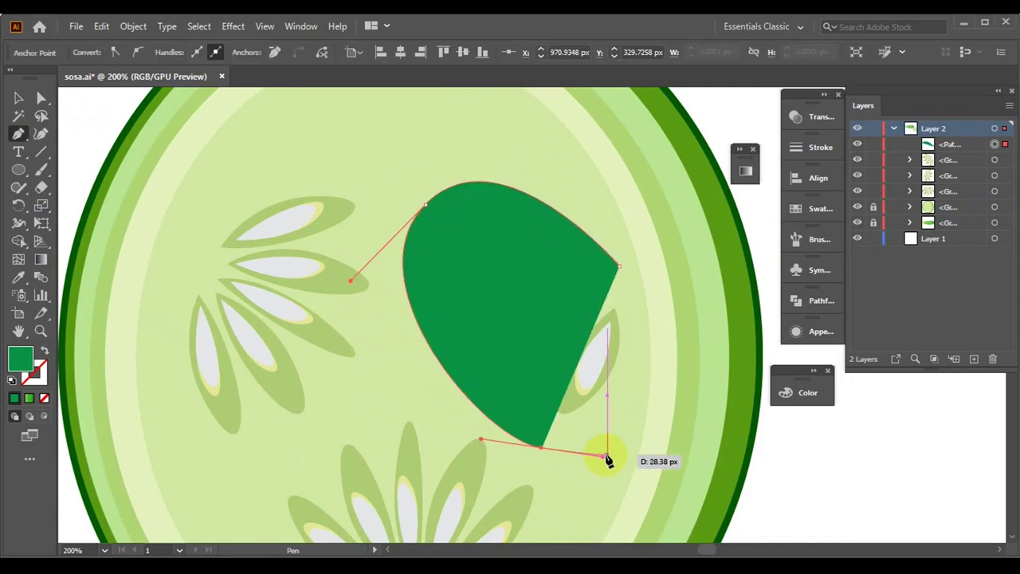
pyautogui.click(619, 265)
pyautogui.click(19, 97)
pyautogui.click(503, 319)
pyautogui.hotkey('ctrl', '[')
pyautogui.hotkey('ctrl', '[')
pyautogui.hotkey('ctrl', '[')
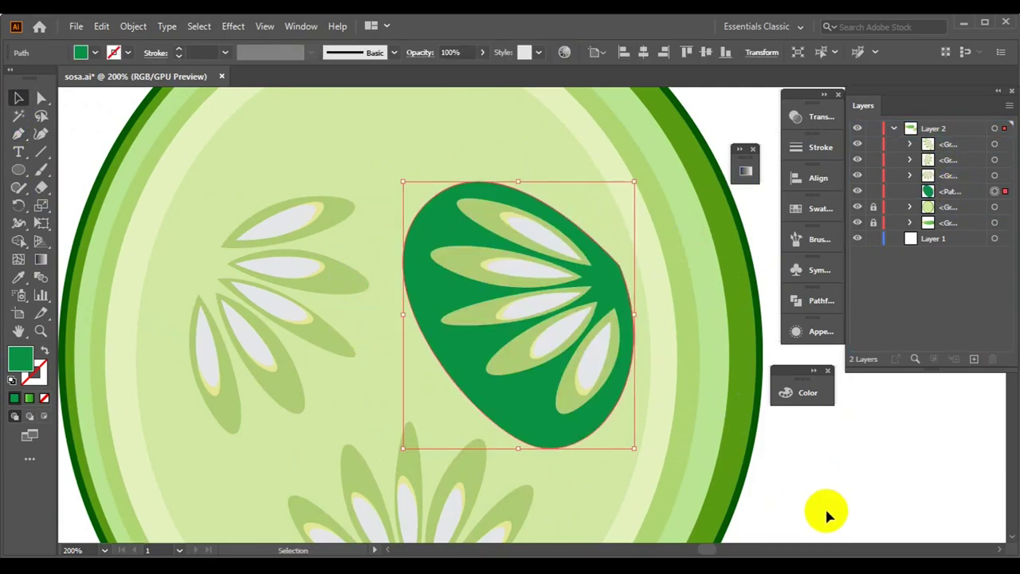
pyautogui.click(827, 512)
# - Round out the backing by pulling its bottom anchor down-right with Direct Selection
pyautogui.hotkey('ctrl', '-')
pyautogui.hotkey('ctrl', '-')
pyautogui.hotkey('ctrl', '-')
pyautogui.click(625, 349)
pyautogui.hotkey('ctrl', '+')
pyautogui.hotkey('ctrl', '+')
pyautogui.press('a')
pyautogui.click(642, 291)
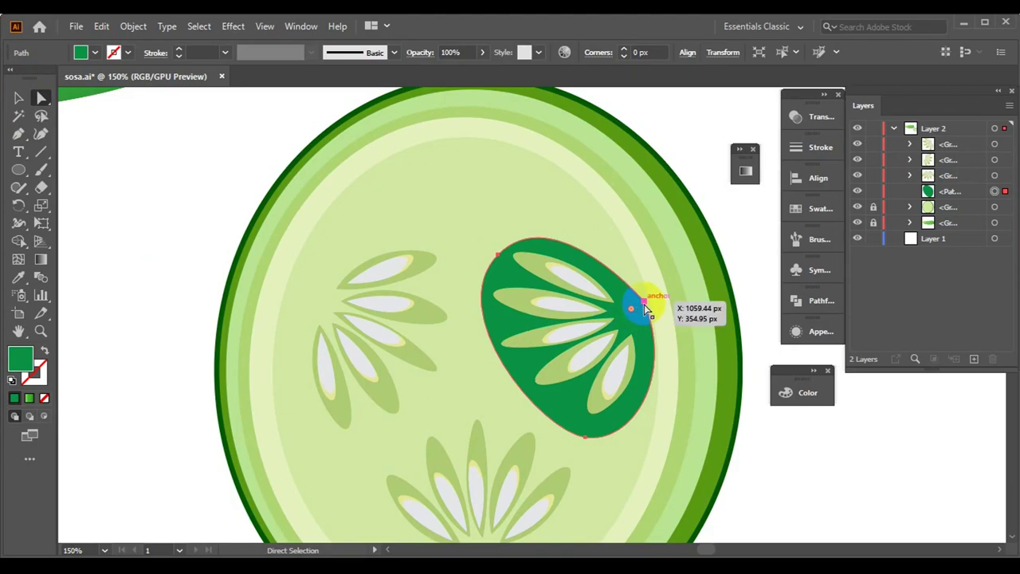
pyautogui.moveTo(588, 448); pyautogui.dragTo(594, 451)
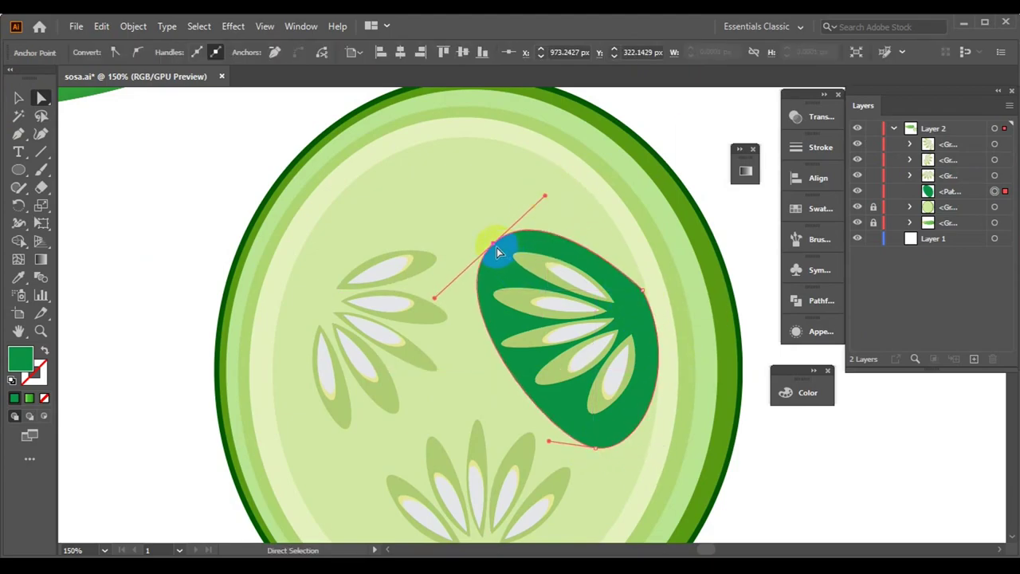
pyautogui.click(20, 97)
pyautogui.hotkey('ctrl', '-')
pyautogui.hotkey('ctrl', '-')
# - Set the backing fill to light green 9CBA60 (RGB 156,186,96) and rotate it to match the fan
pyautogui.click(485, 295)
pyautogui.hotkey('ctrl', '+')
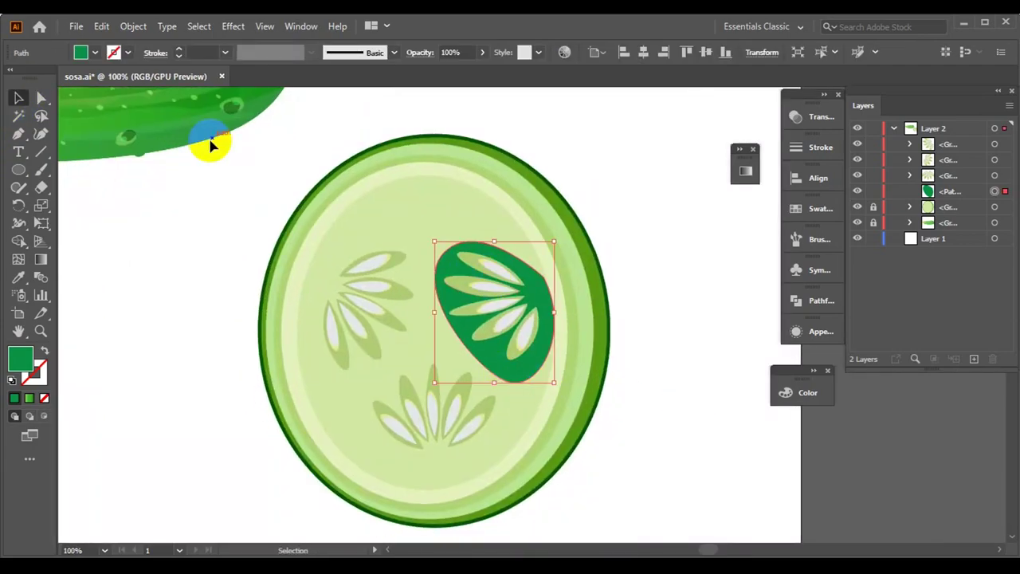
pyautogui.click(801, 392)
pyautogui.moveTo(677, 411)
pyautogui.mouseDown()
pyautogui.moveTo(662, 412)
pyautogui.moveTo(696, 412)
pyautogui.mouseUp()
pyautogui.click(694, 325)
pyautogui.hotkey('ctrl', '+')
pyautogui.moveTo(551, 205); pyautogui.dragTo(530, 295)
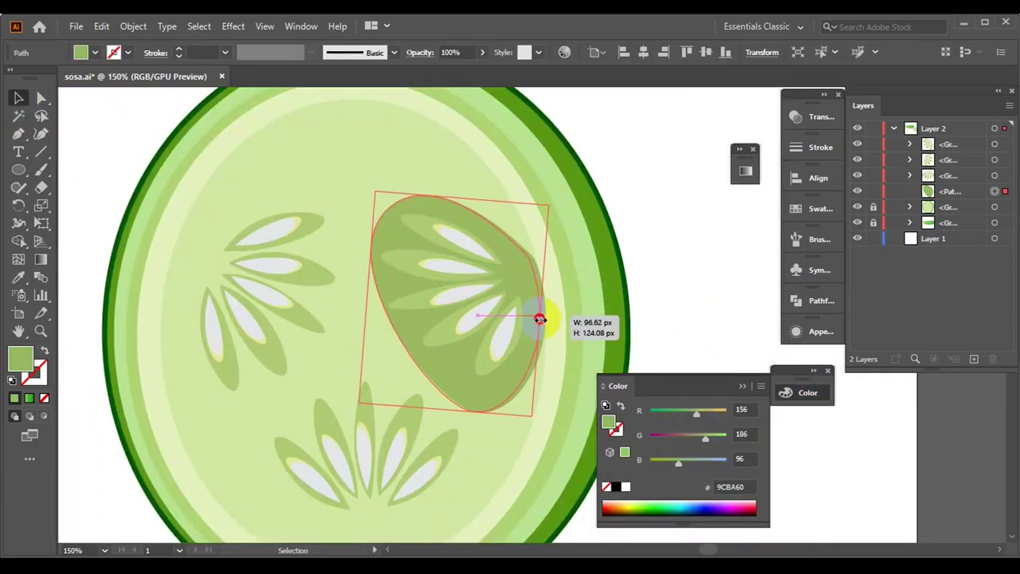
# - Alt-drag leaf copies onto the left and bottom seed clusters, rotating the bottom copy to fit
pyautogui.click(685, 259)
pyautogui.hotkey('ctrl', '-')
pyautogui.hotkey('ctrl', '-')
pyautogui.hotkey('ctrl', '+')
pyautogui.click(565, 346)
pyautogui.moveTo(566, 346)
pyautogui.mouseDown()
pyautogui.moveTo(385, 364)
pyautogui.moveTo(448, 292)
pyautogui.mouseUp()
pyautogui.scroll(-2, 690, 433)
pyautogui.moveTo(364, 250)
pyautogui.mouseDown()
pyautogui.moveTo(432, 487)
pyautogui.moveTo(494, 416)
pyautogui.mouseUp()
pyautogui.click(656, 433)
# - Reshape the bottom backing patch by adjusting its lowest anchor point
pyautogui.click(41, 97)
pyautogui.hotkey('ctrl', '+')
pyautogui.hotkey('ctrl', '+')
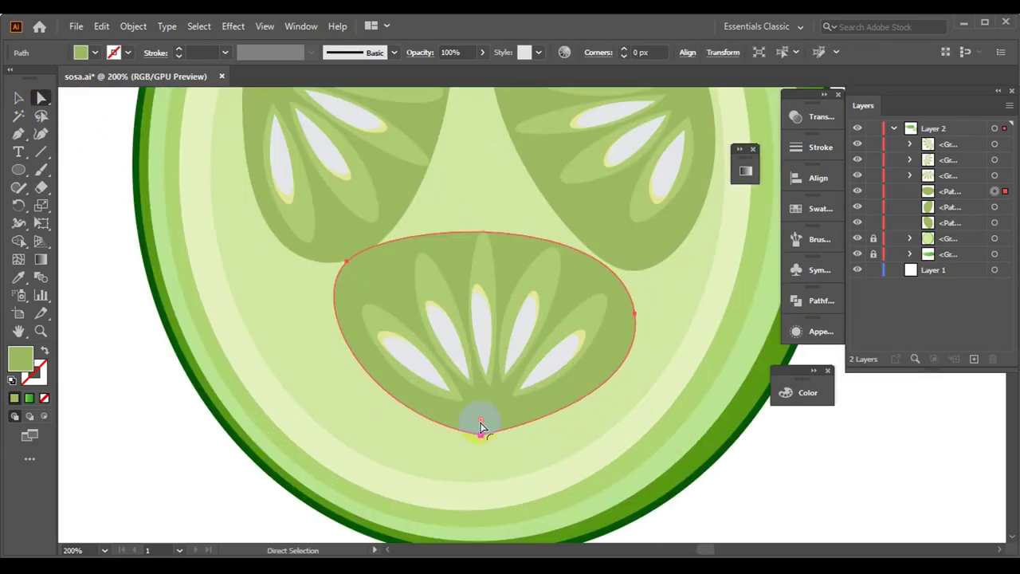
pyautogui.click(480, 428)
pyautogui.scroll(3, 267, 271)
pyautogui.press('v')
pyautogui.click(376, 255)
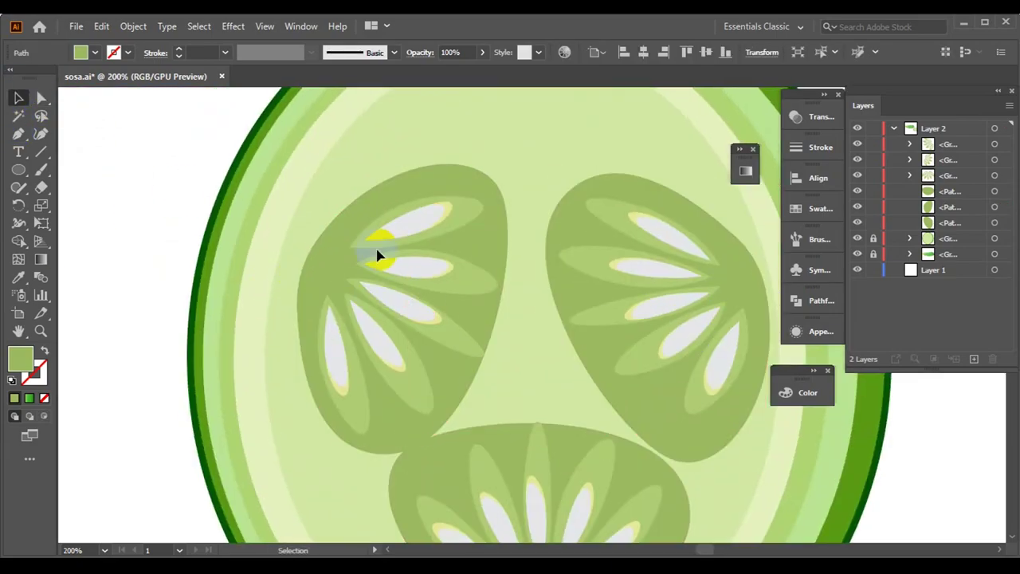
pyautogui.keyDown('alt'); pyautogui.scroll(-5, 376, 255); pyautogui.keyUp('alt')
pyautogui.keyDown('alt'); pyautogui.scroll(3, 392, 296); pyautogui.keyUp('alt')
# - Lower the opacity of the left and bottom backing patches
pyautogui.keyDown('shift'); pyautogui.click(481, 329); pyautogui.keyUp('shift')
pyautogui.keyDown('shift'); pyautogui.click(437, 391); pyautogui.keyUp('shift')
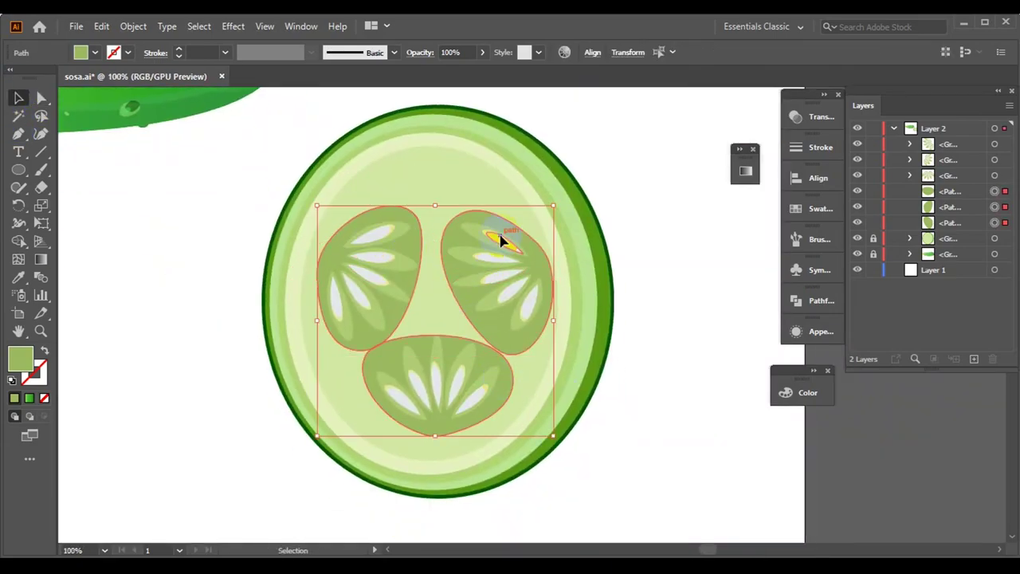
pyautogui.click(482, 52)
pyautogui.moveTo(486, 72); pyautogui.dragTo(465, 76)
pyautogui.click(599, 173)
# - Eyedropper the rim's light green AED672 onto the right backing patch
pyautogui.keyDown('alt'); pyautogui.scroll(-1, 605, 210); pyautogui.keyUp('alt')
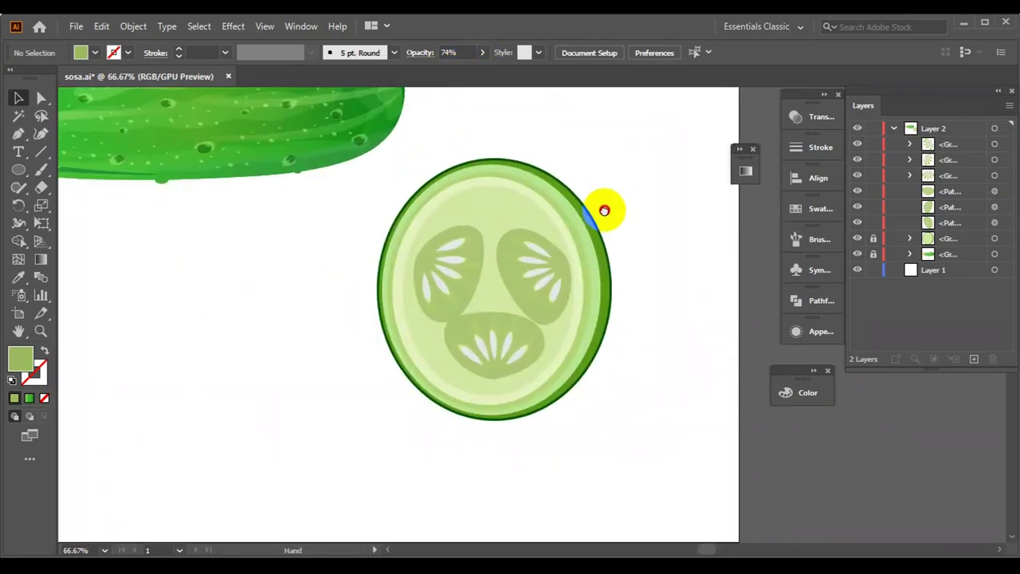
pyautogui.rightClick(550, 285)
pyautogui.click(683, 303)
pyautogui.click(807, 392)
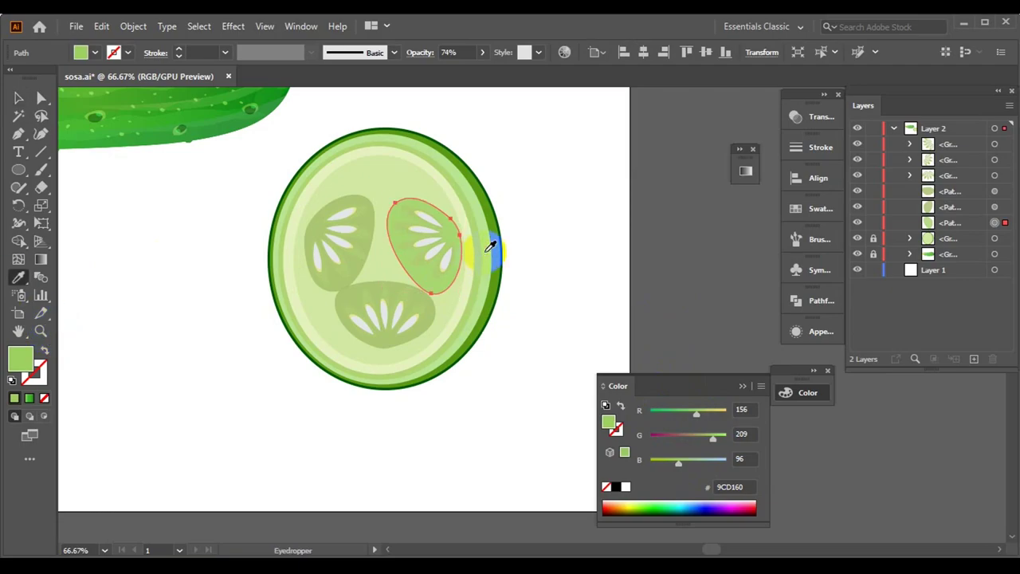
pyautogui.press('v')
pyautogui.click(560, 237)
pyautogui.keyDown('alt'); pyautogui.scroll(1, 533, 227); pyautogui.keyUp('alt')
pyautogui.click(401, 239)
pyautogui.click(18, 278)
pyautogui.click(514, 187)
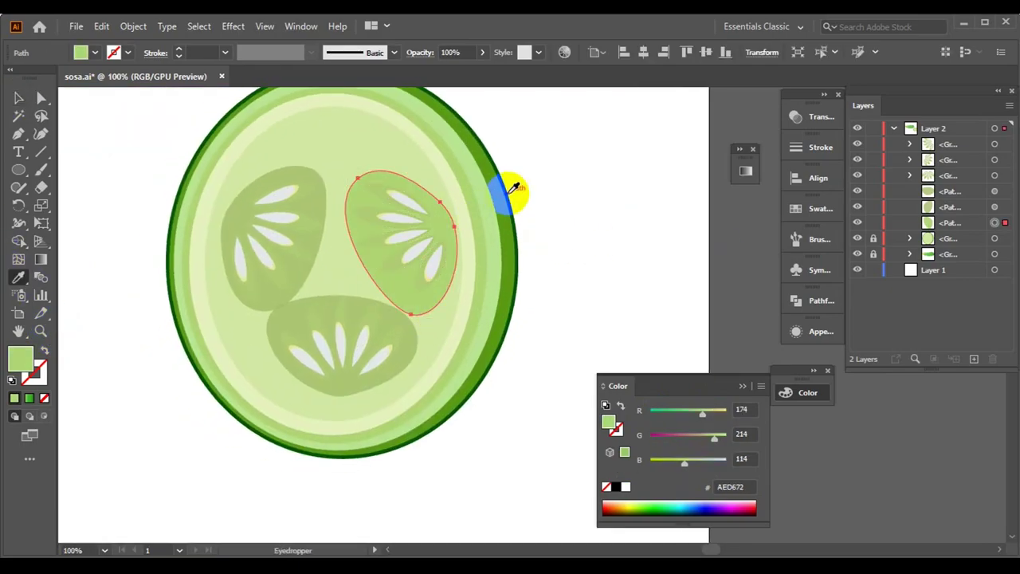
# - Apply the sampled AED672 green to all three patches, faded to 44% opacity
pyautogui.click(19, 97)
pyautogui.click(580, 197)
pyautogui.click(270, 231)
pyautogui.keyDown('shift'); pyautogui.click(406, 319); pyautogui.keyUp('shift')
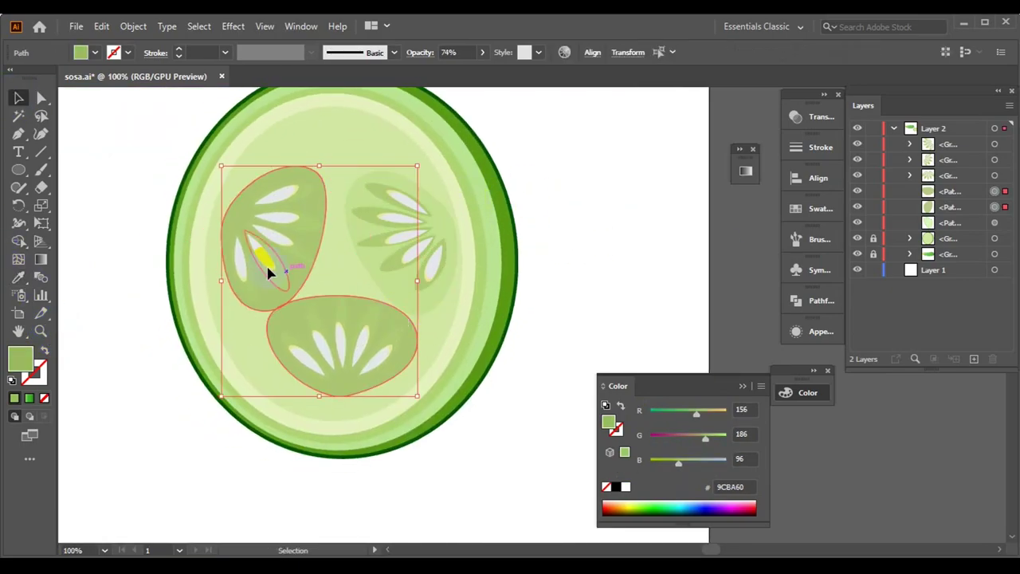
pyautogui.keyDown('shift'); pyautogui.click(398, 224); pyautogui.keyUp('shift')
pyautogui.press('i')
pyautogui.click(443, 206)
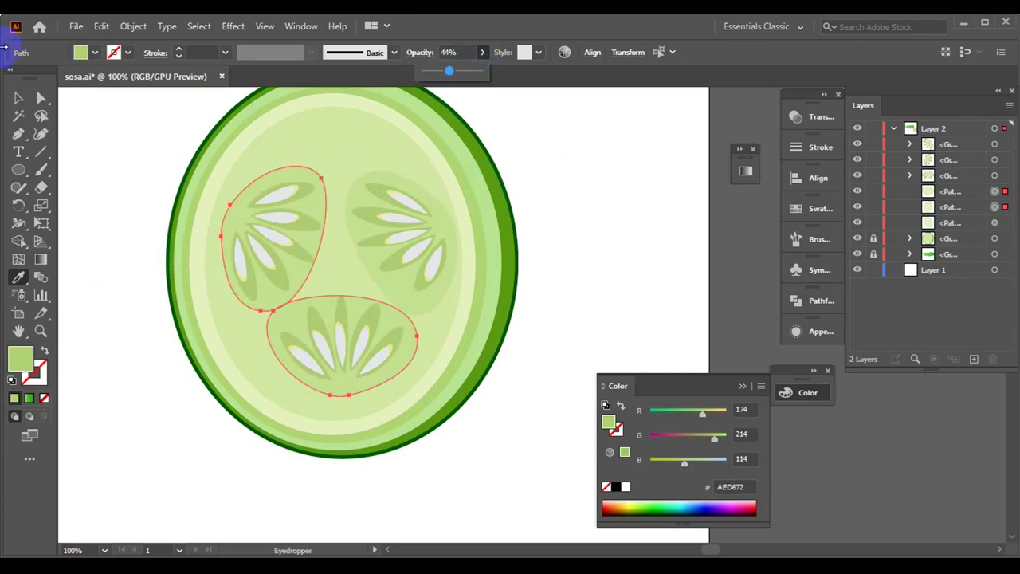
pyautogui.press('v')
pyautogui.click(586, 201)
pyautogui.click(343, 351)
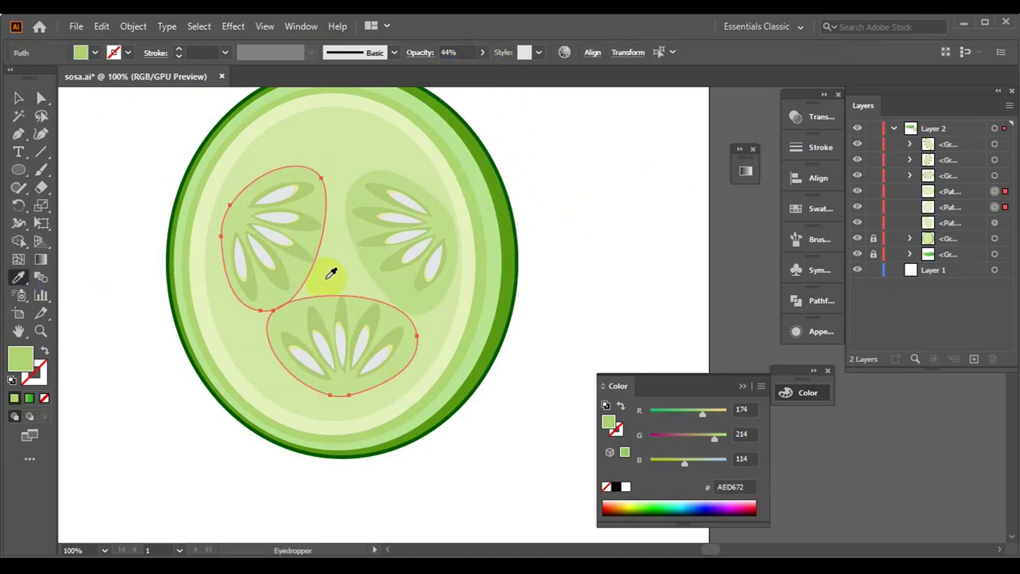
pyautogui.click(644, 231)
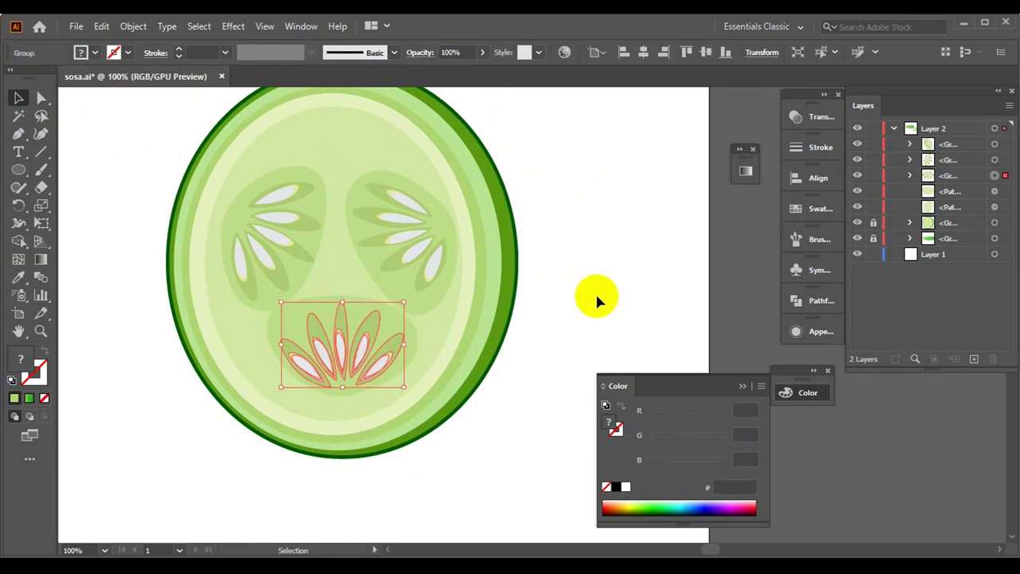
# - Group the right, left and bottom seed fans each with their pale green backing patch
pyautogui.click(398, 239)
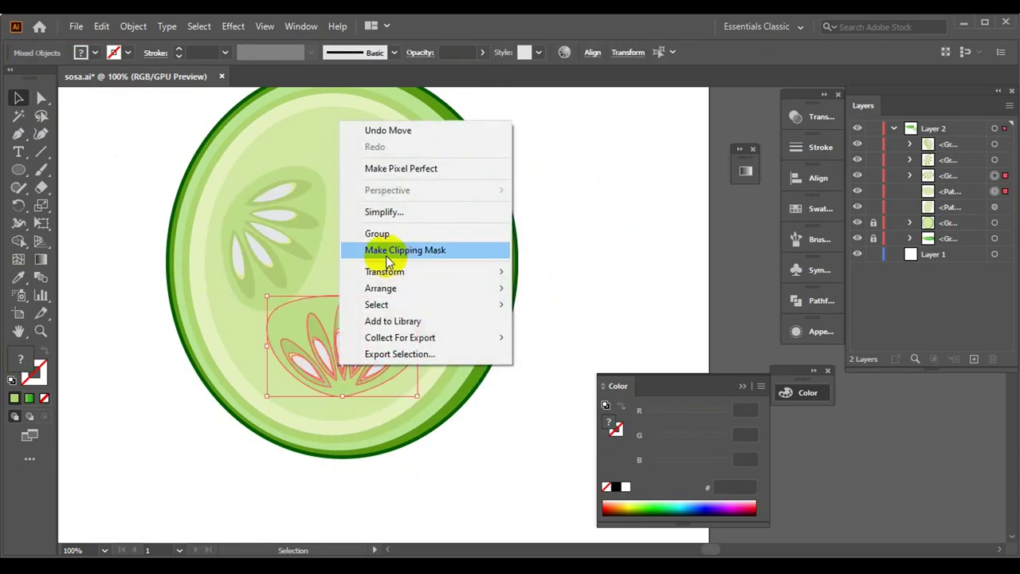
pyautogui.rightClick(284, 241)
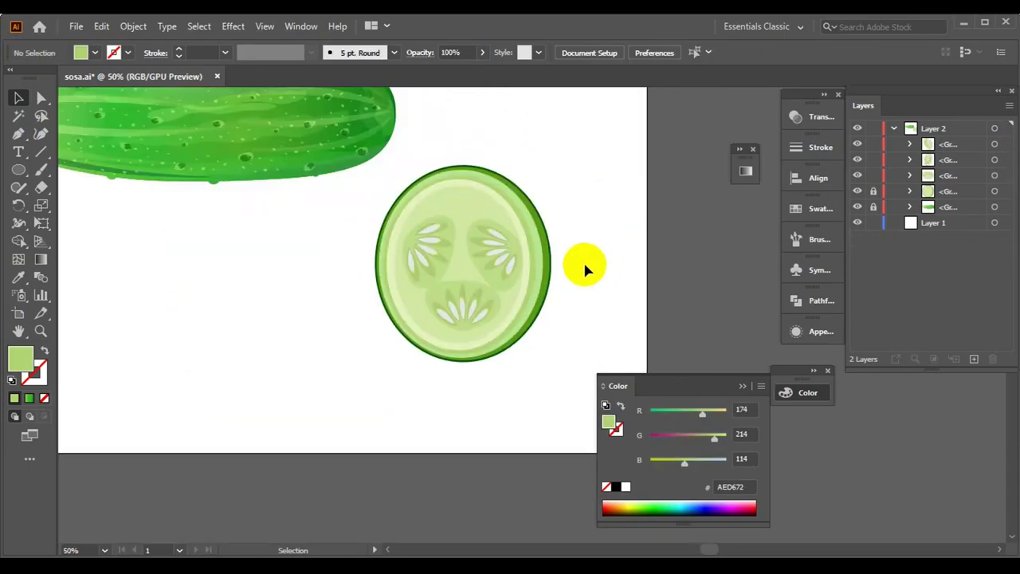
pyautogui.click(431, 279)
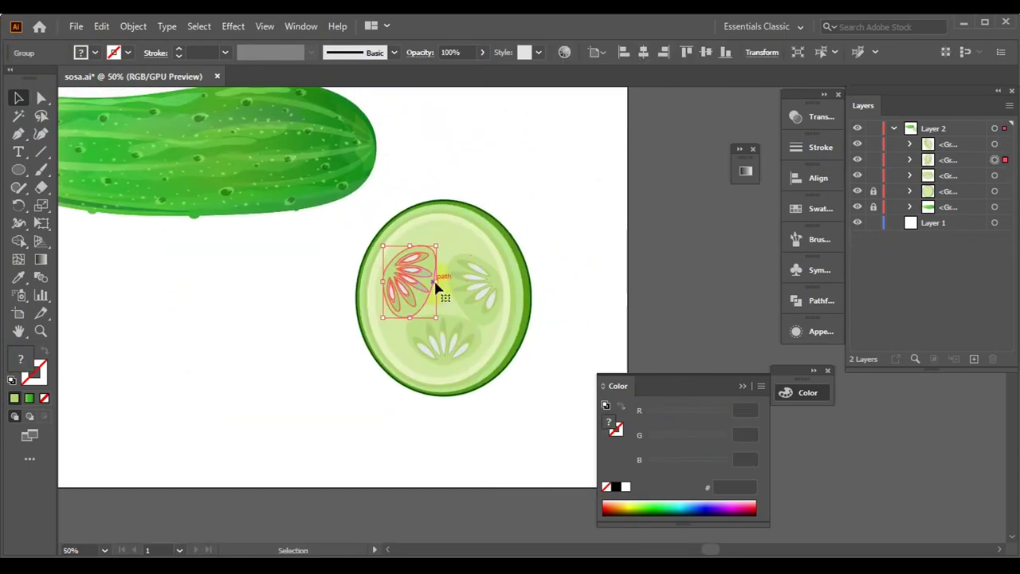
pyautogui.hotkey('ctrl', 'a')
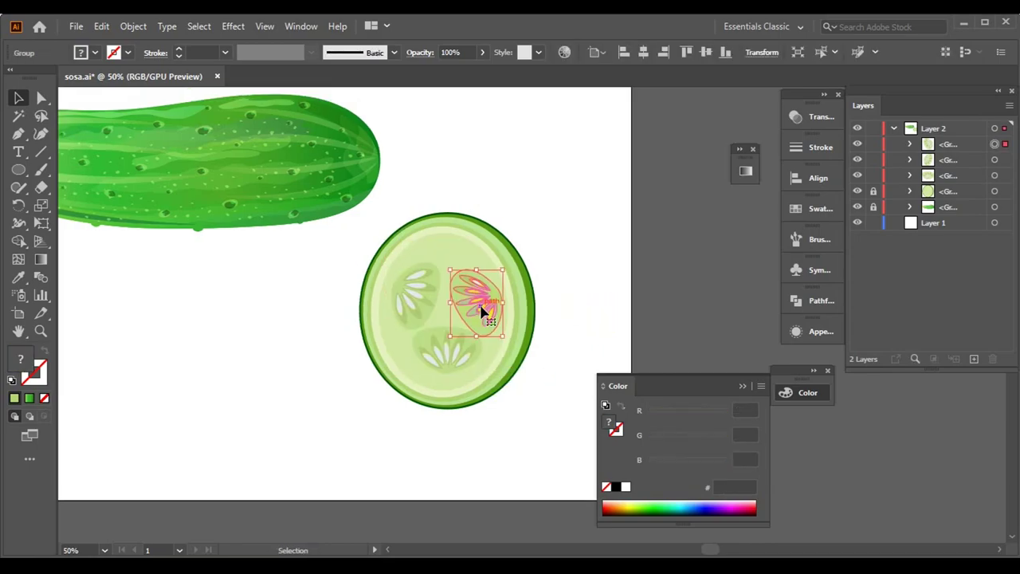
pyautogui.click(391, 315)
pyautogui.click(446, 350)
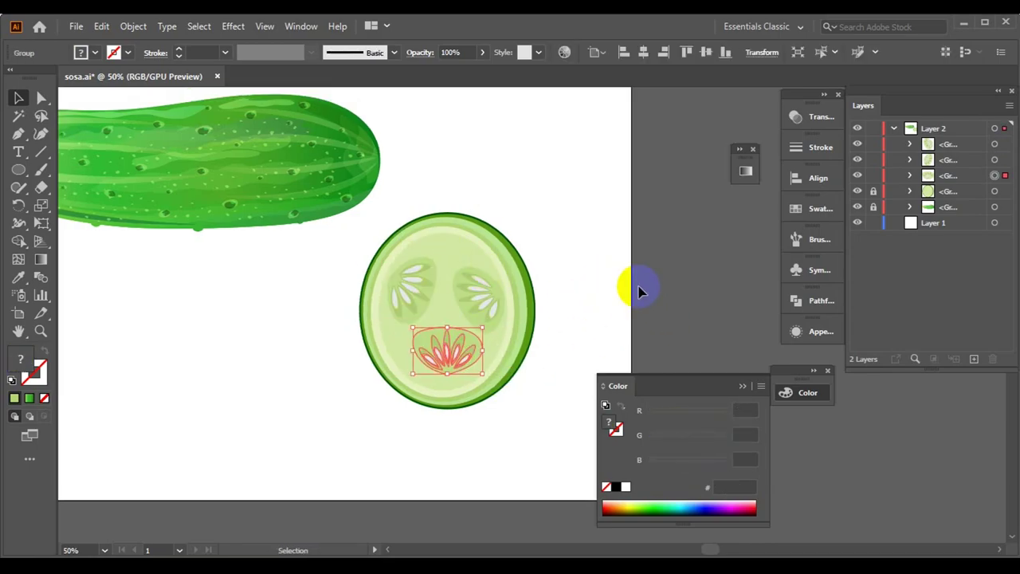
pyautogui.click(633, 288)
pyautogui.hotkey('ctrl', '1')
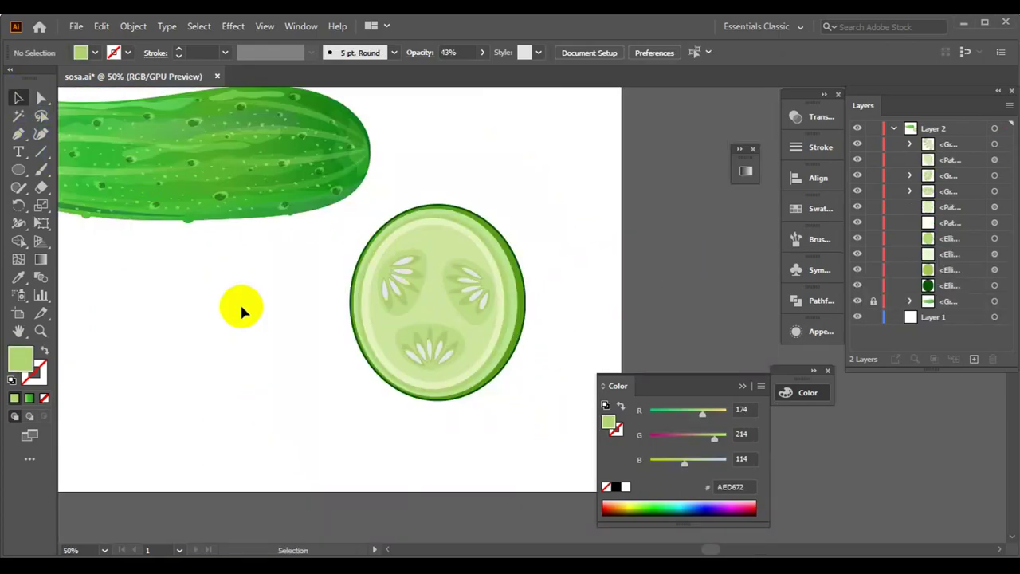
# - Group all the slice parts and Alt-drag a copy below the cucumber
pyautogui.rightClick(472, 308)
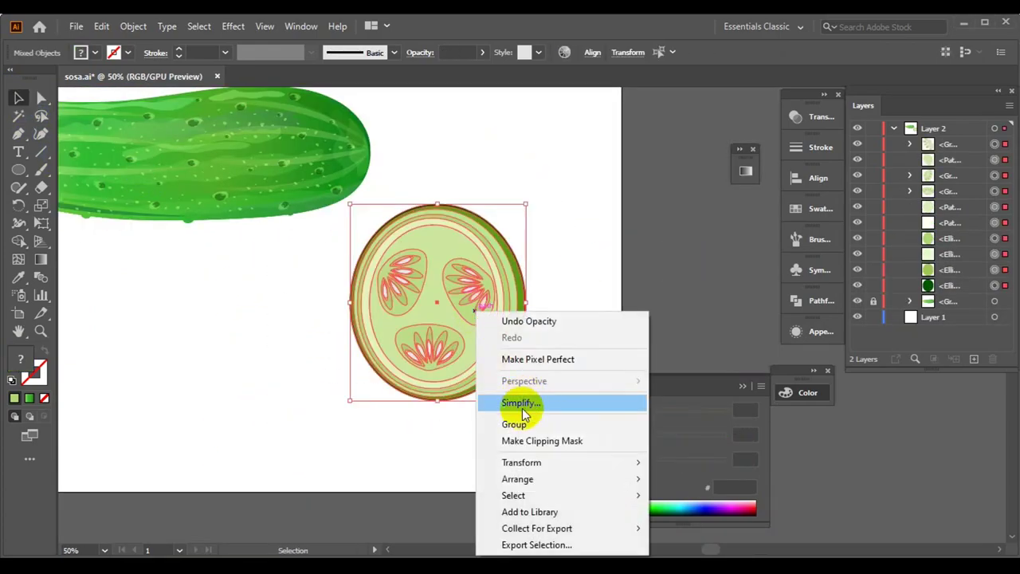
pyautogui.click(522, 403)
pyautogui.hotkey('ctrl', '-')
pyautogui.click(537, 267)
pyautogui.click(648, 210)
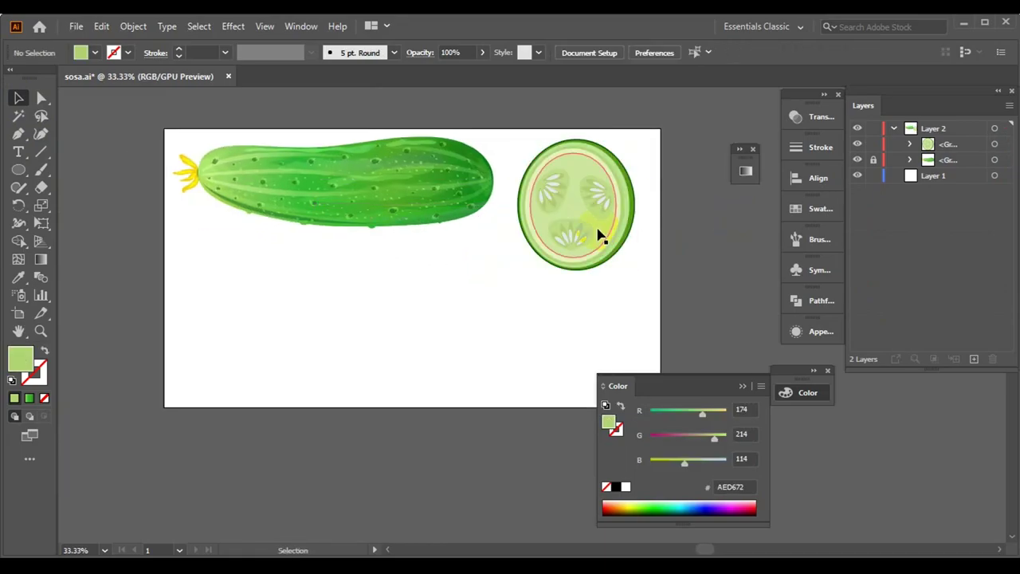
pyautogui.moveTo(602, 236)
pyautogui.mouseDown()
pyautogui.moveTo(447, 349)
pyautogui.moveTo(449, 320)
pyautogui.moveTo(432, 353)
pyautogui.mouseUp()
# - Free Distort the slice copy into a tilted, squashed oval and expand its appearance
pyautogui.hotkey('ctrl', '+')
pyautogui.hotkey('ctrl', '+')
pyautogui.click(233, 25)
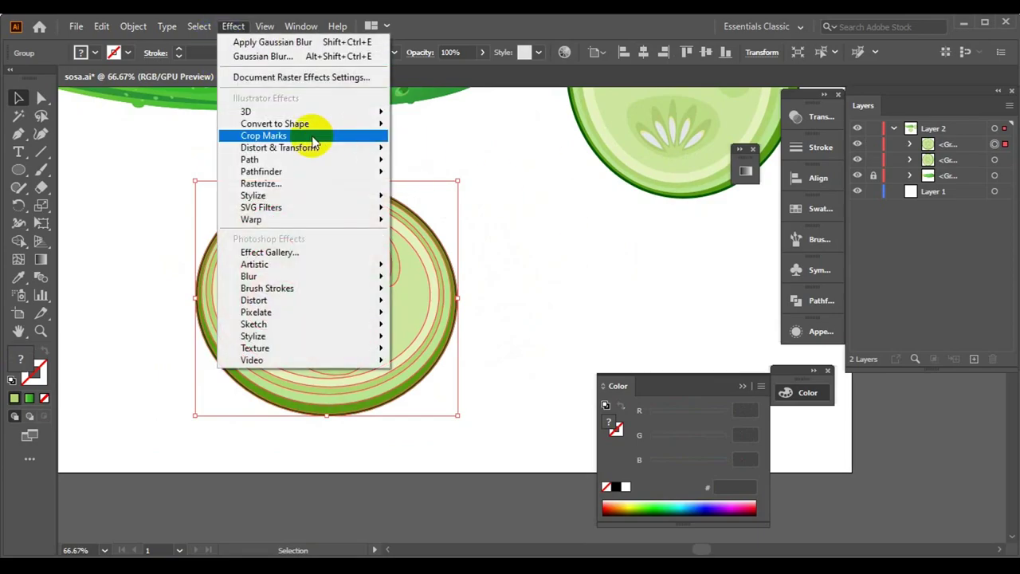
pyautogui.click(423, 149)
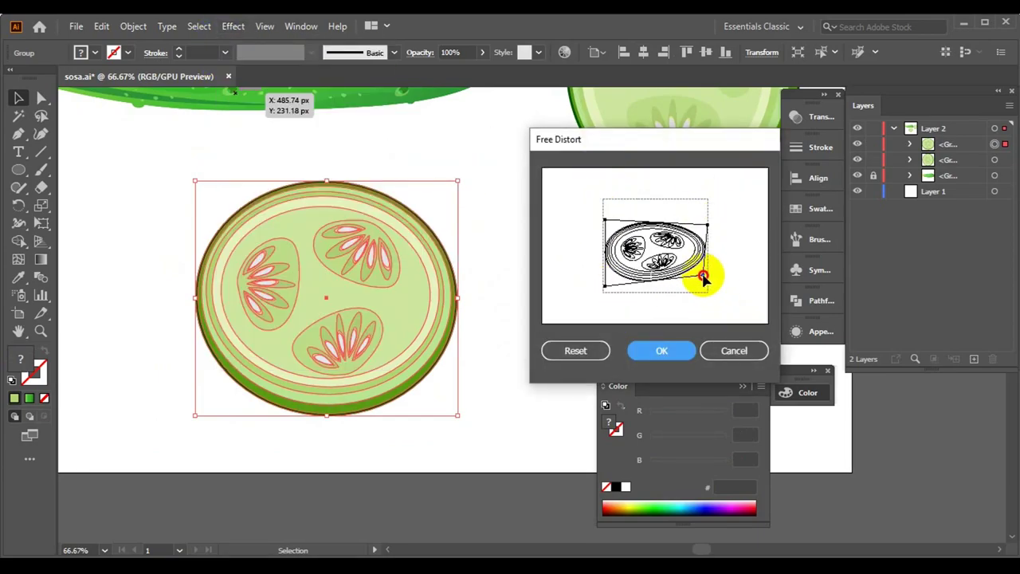
pyautogui.click(662, 352)
pyautogui.click(133, 26)
pyautogui.click(239, 213)
pyautogui.click(551, 270)
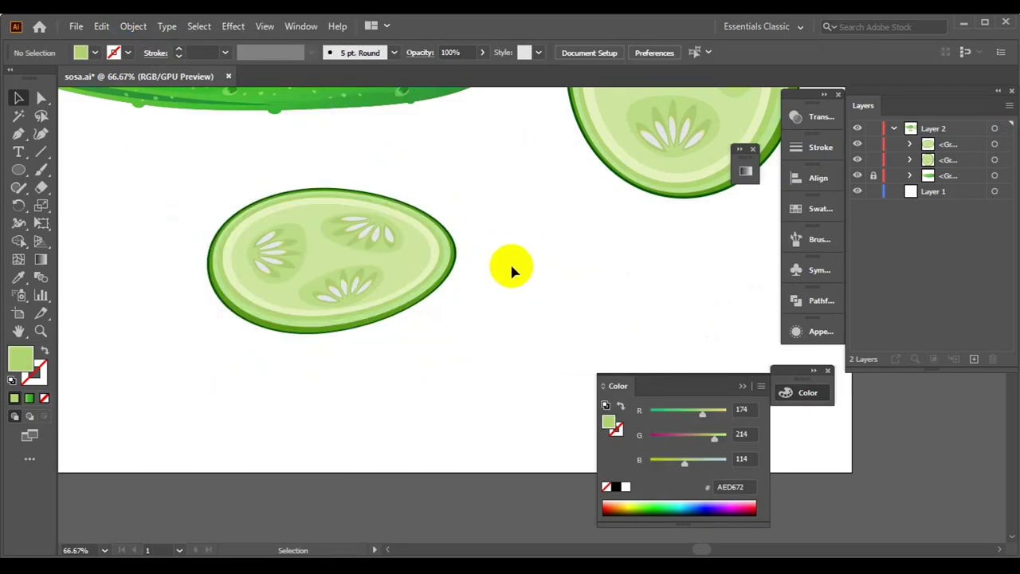
pyautogui.hotkey('ctrl', '1')
pyautogui.hotkey('ctrl', 'z')
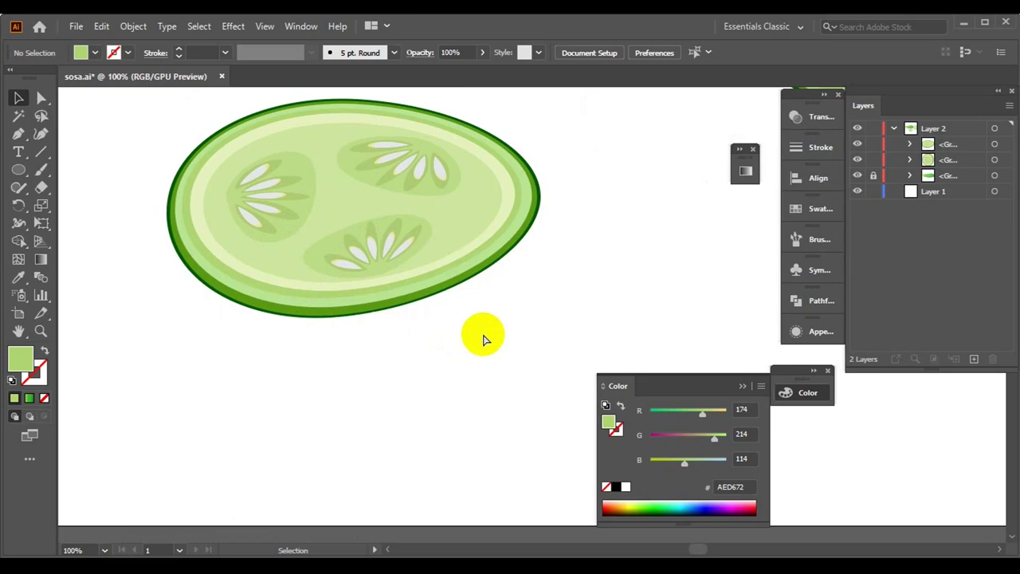
pyautogui.hotkey('ctrl', 'z')
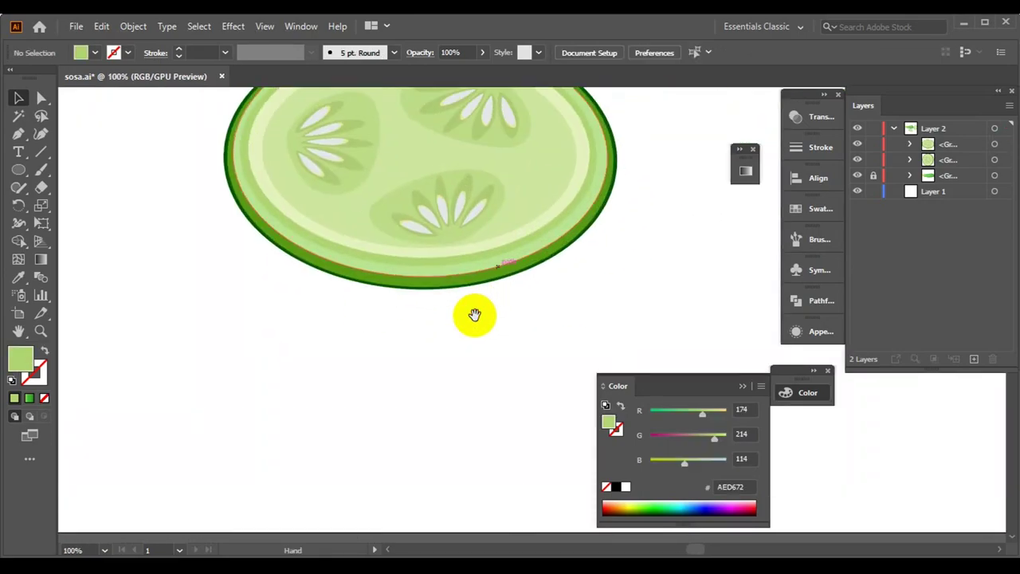
# - Lock the cucumber, ungroup the round slice, and copy it to the artboard's lower right
pyautogui.click(474, 301)
pyautogui.hotkey('ctrl', '2')
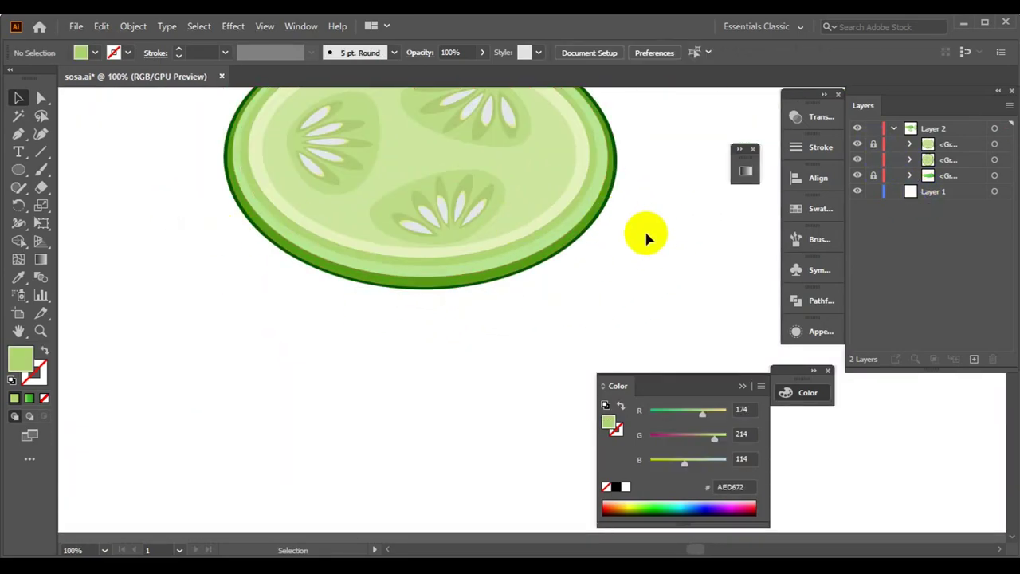
pyautogui.hotkey('ctrl', '0')
pyautogui.rightClick(593, 179)
pyautogui.click(632, 295)
pyautogui.moveTo(532, 213)
pyautogui.mouseDown()
pyautogui.moveTo(560, 356)
pyautogui.moveTo(507, 374)
pyautogui.mouseUp()
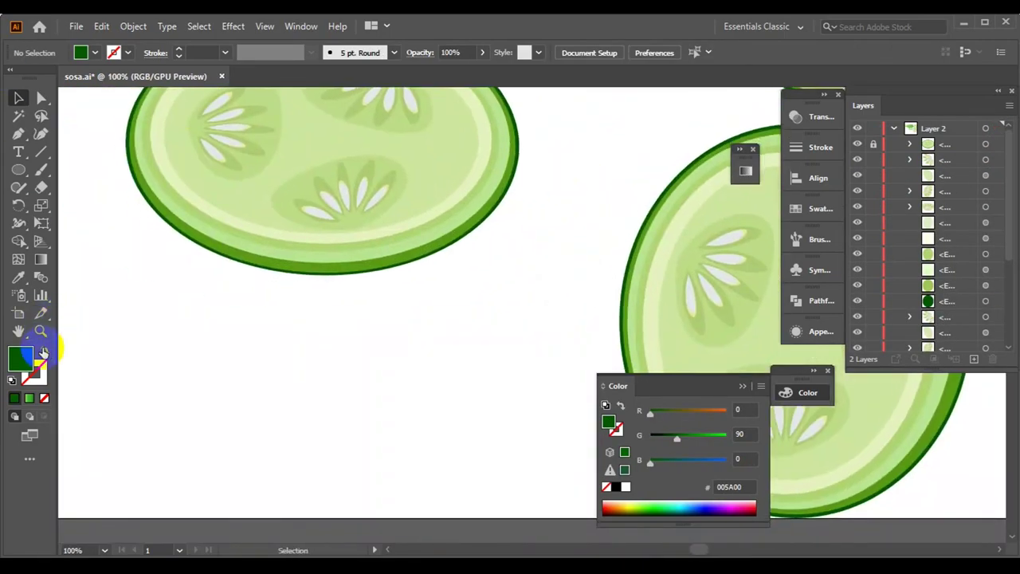
# - Swap fill and stroke and try a Pen path around the slice's bottom
pyautogui.click(44, 352)
pyautogui.press('p')
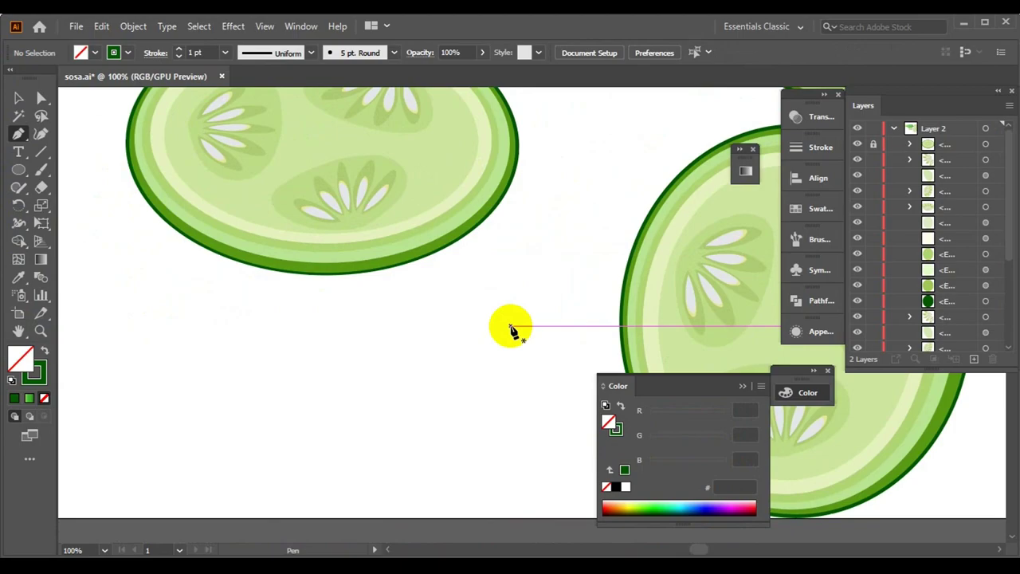
pyautogui.click(128, 159)
pyautogui.moveTo(141, 337)
pyautogui.mouseDown()
pyautogui.moveTo(478, 337)
pyautogui.moveTo(482, 253)
pyautogui.mouseUp()
pyautogui.hotkey('ctrl', '-')
pyautogui.hotkey('ctrl', 'z')
pyautogui.press('v')
# - Alt-drag the right slice's dark green 005A00 back circle beneath the left slice
pyautogui.press('a')
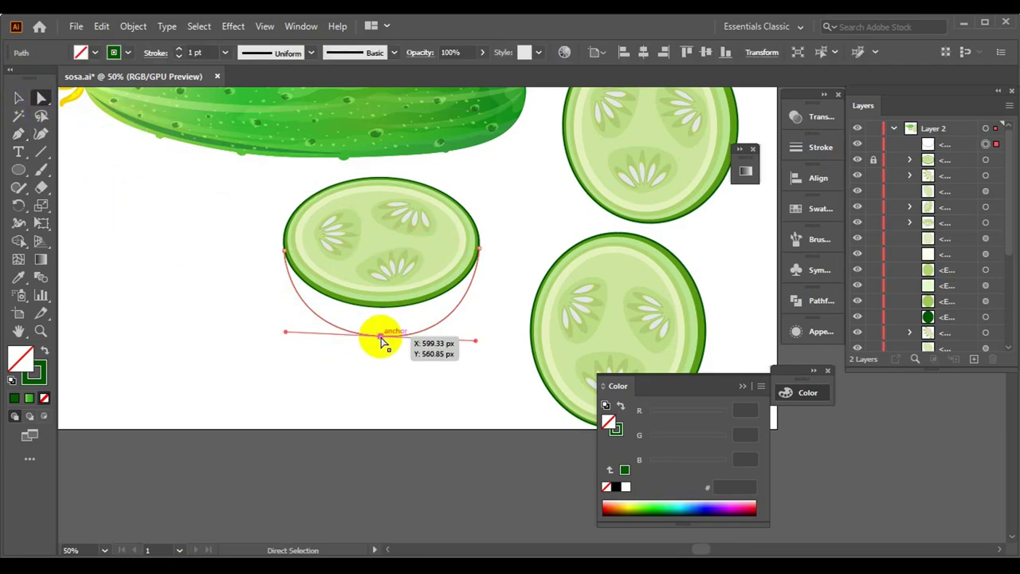
pyautogui.click(383, 337)
pyautogui.hotkey('ctrl', '+')
pyautogui.scroll(1, 457, 341)
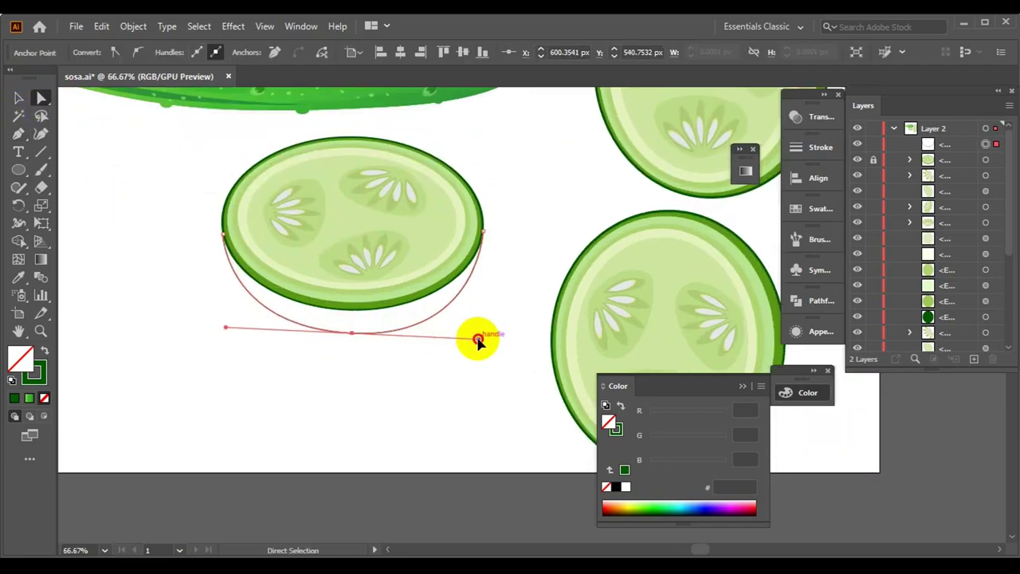
pyautogui.click(395, 369)
pyautogui.press('v')
pyautogui.scroll(2, 375, 367)
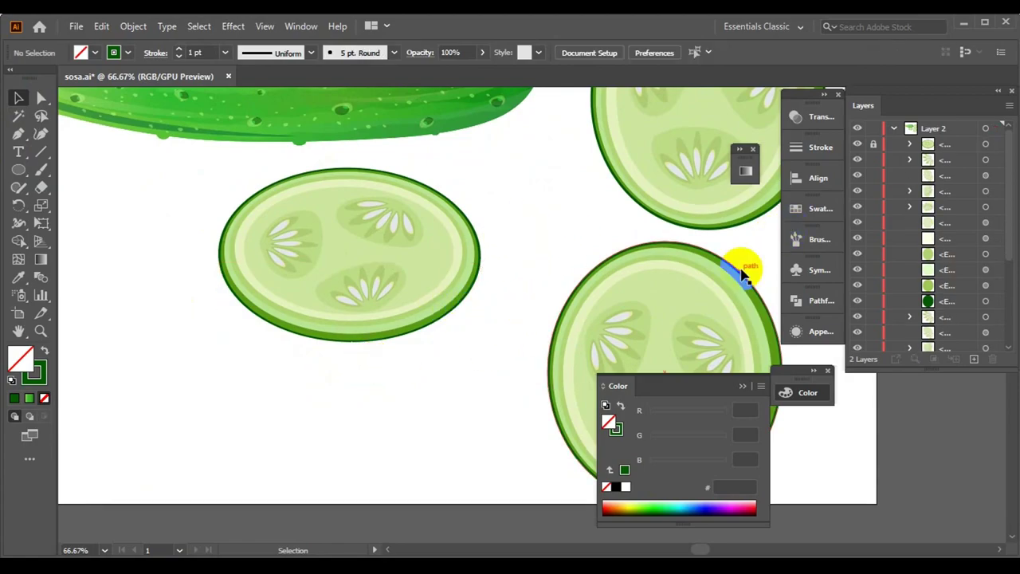
pyautogui.moveTo(741, 275); pyautogui.dragTo(344, 282)
pyautogui.moveTo(275, 435); pyautogui.dragTo(356, 345)
# - Pull the dark green circle's bottom anchor up toward the tilted slice
pyautogui.press('a')
pyautogui.moveTo(348, 391); pyautogui.dragTo(359, 368)
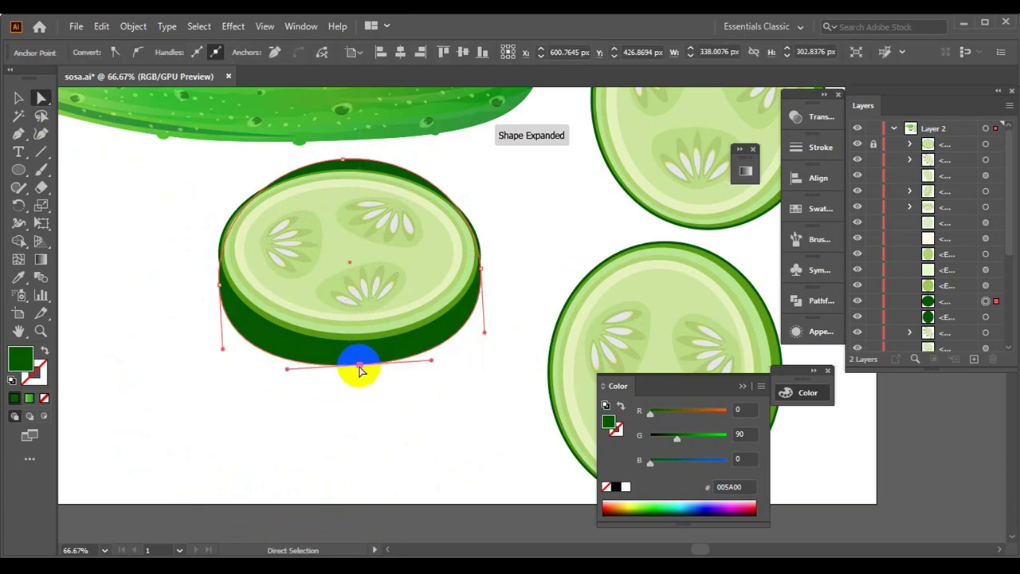
pyautogui.scroll(1, 431, 365)
pyautogui.click(553, 326)
pyautogui.scroll(1, 364, 359)
pyautogui.click(364, 359)
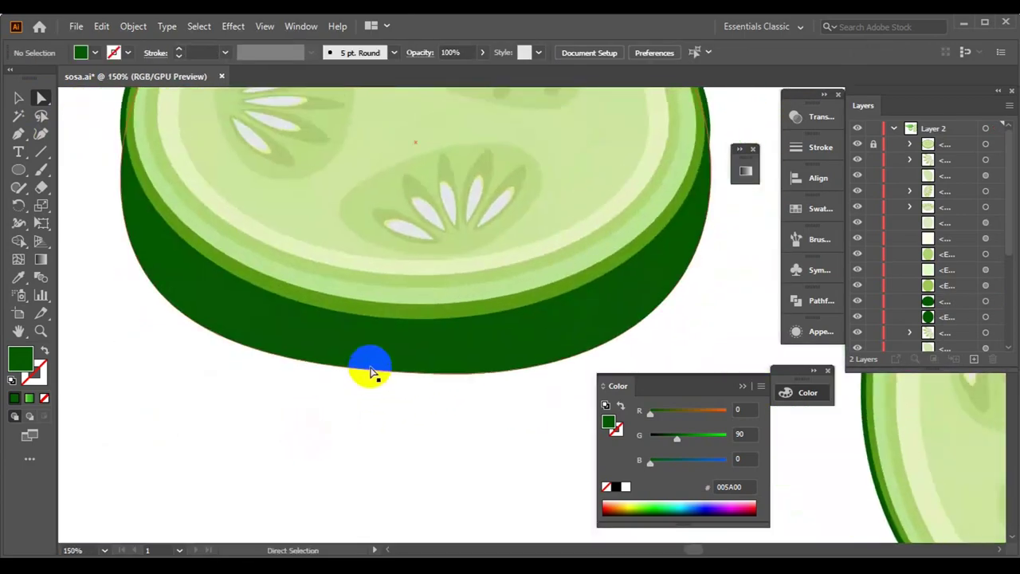
pyautogui.click(421, 417)
pyautogui.scroll(-1, 410, 432)
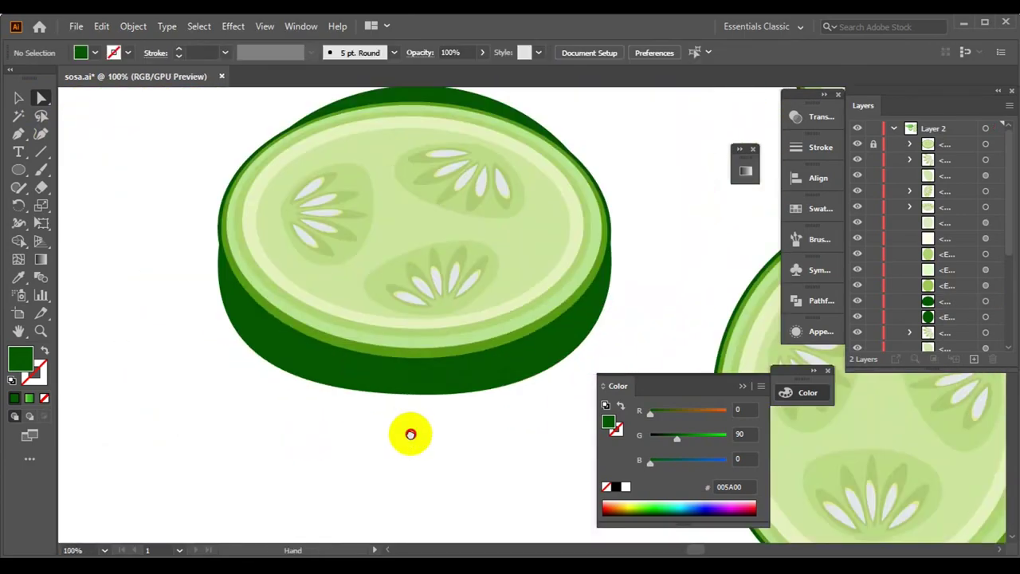
pyautogui.click(596, 254)
pyautogui.click(391, 106)
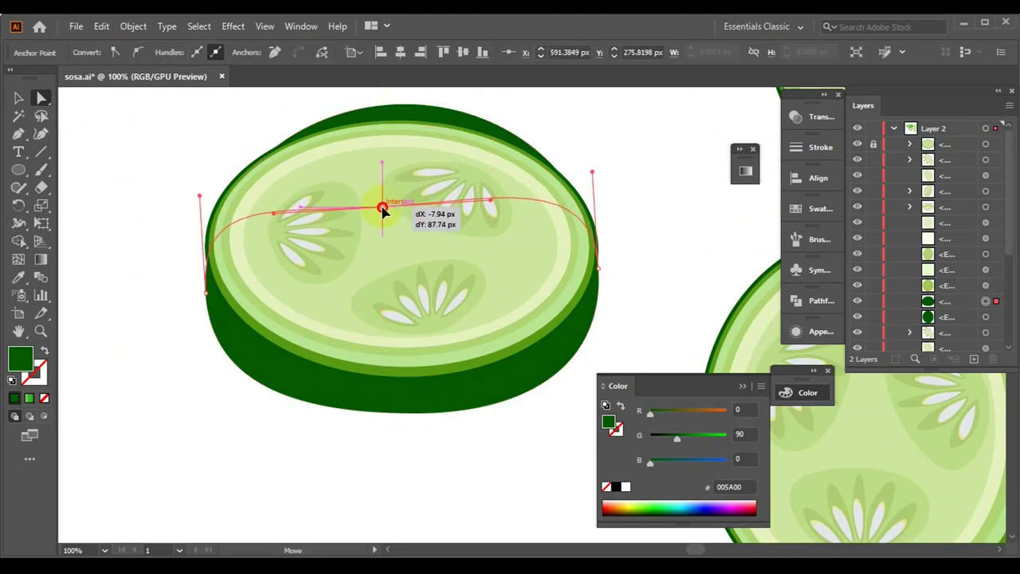
pyautogui.click(284, 375)
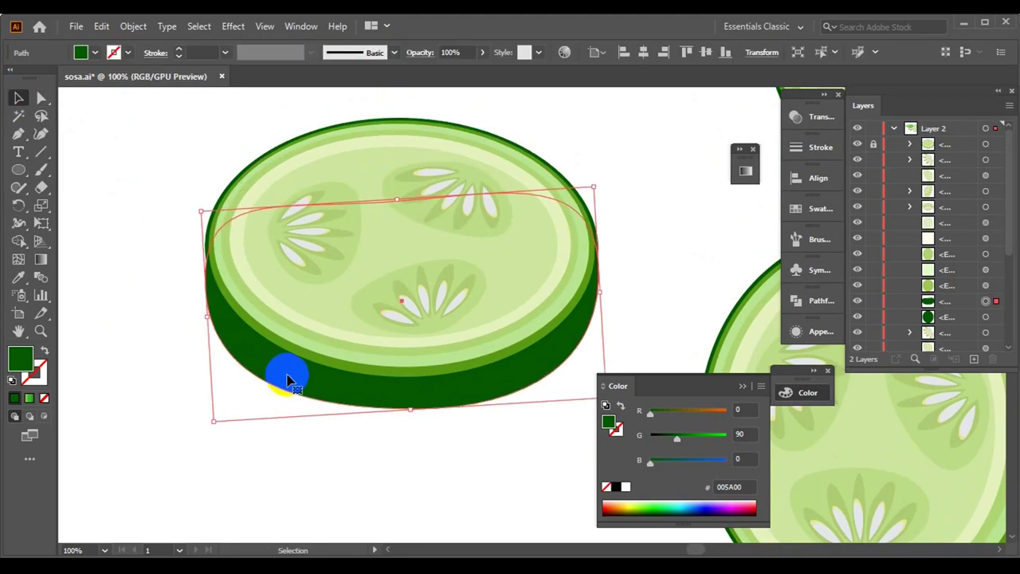
pyautogui.click(640, 292)
pyautogui.click(651, 232)
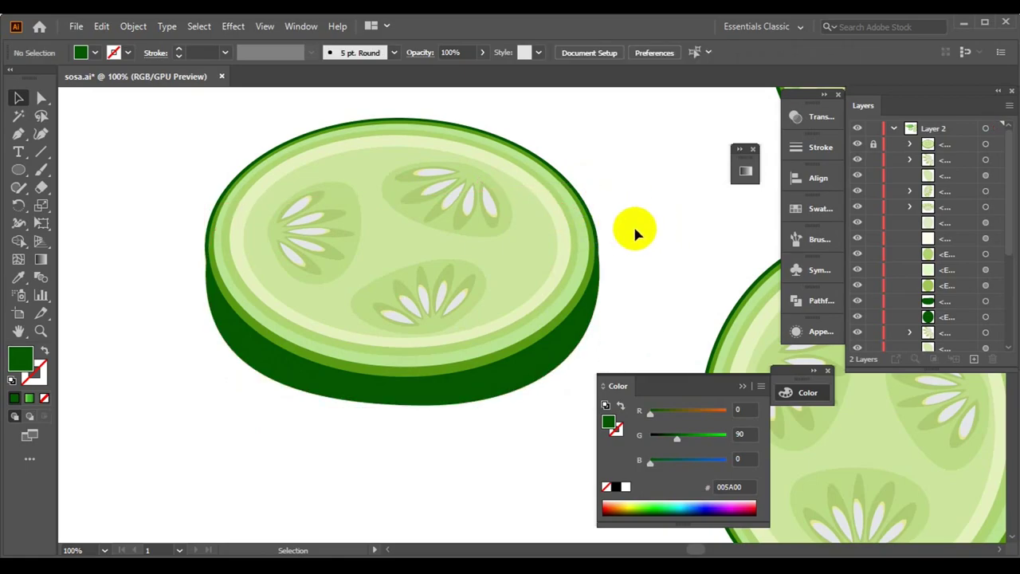
pyautogui.hotkey('ctrl', 'z')
pyautogui.scroll(2, 603, 271)
# - Move the dark green shape's right anchor up to the slice's edge and adjust its left anchor
pyautogui.moveTo(588, 285); pyautogui.dragTo(494, 131)
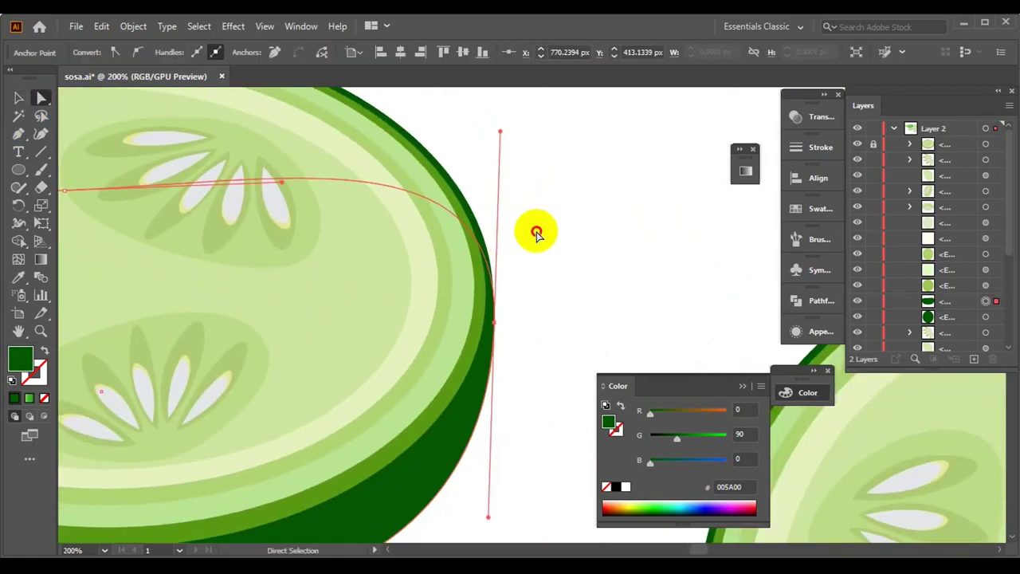
pyautogui.scroll(-3, 385, 401)
pyautogui.scroll(3, 289, 387)
pyautogui.click(299, 350)
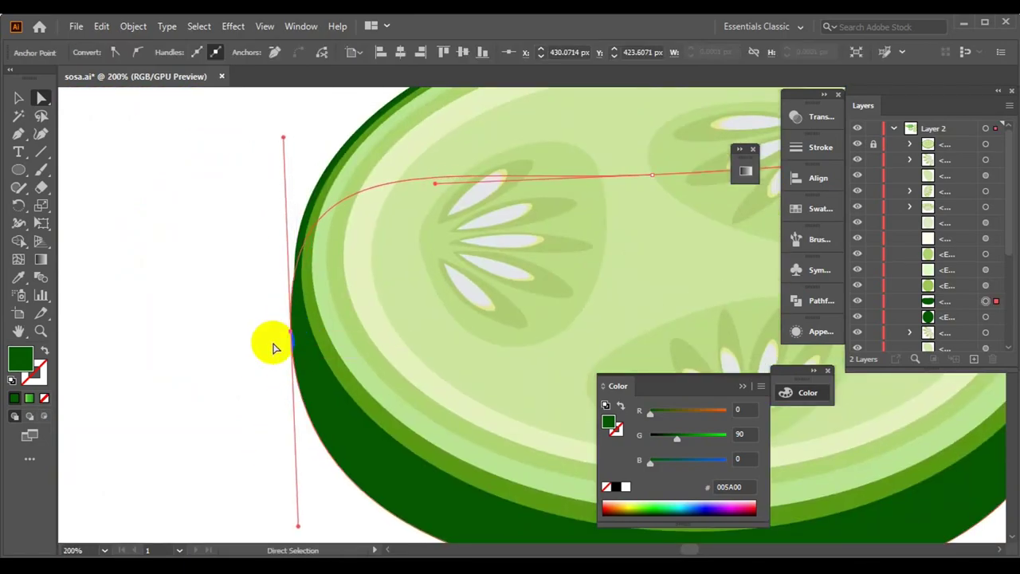
pyautogui.click(251, 264)
pyautogui.scroll(-3, 250, 264)
pyautogui.click(239, 326)
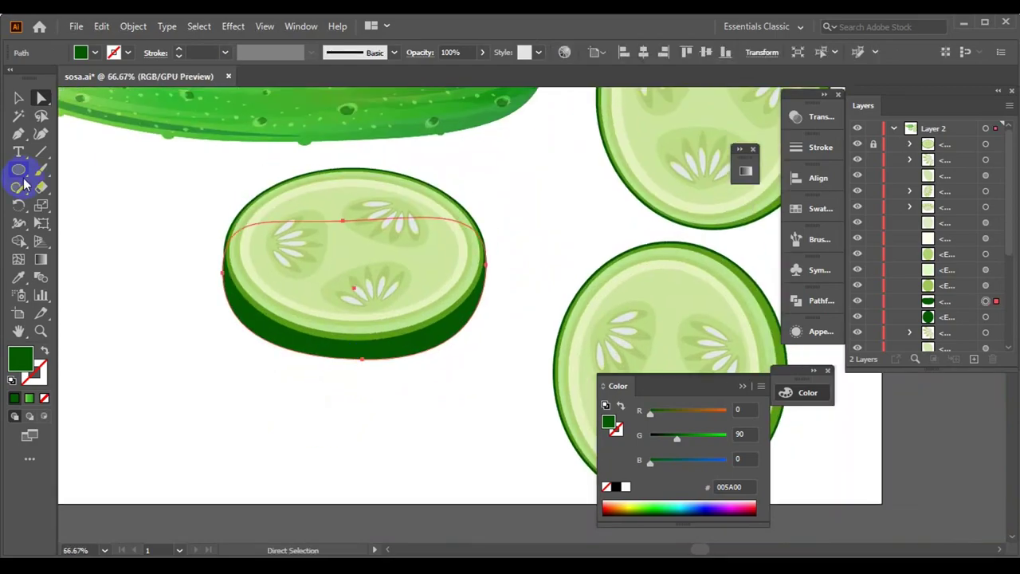
pyautogui.scroll(2, 268, 353)
pyautogui.click(547, 375)
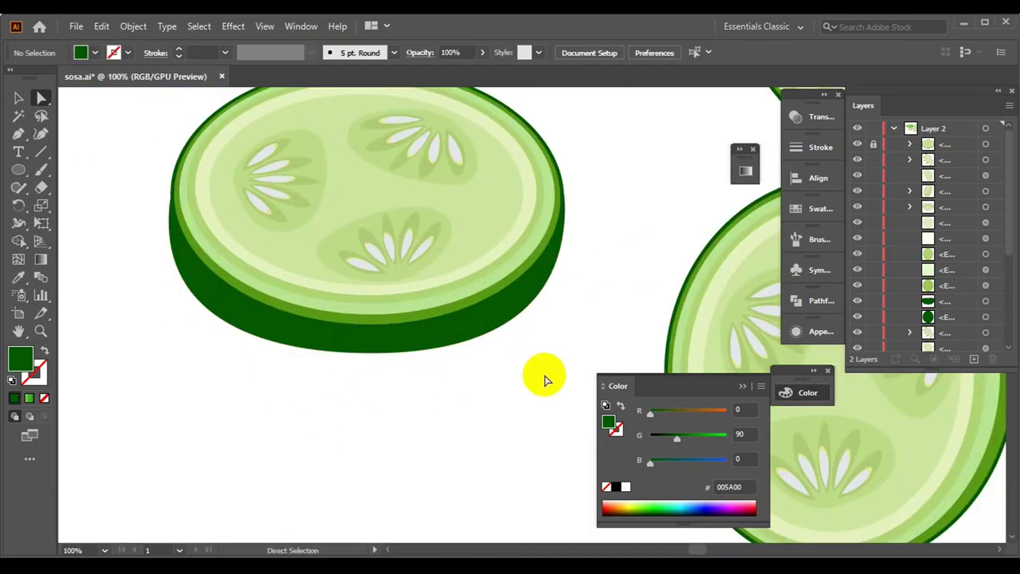
pyautogui.click(409, 337)
pyautogui.click(169, 226)
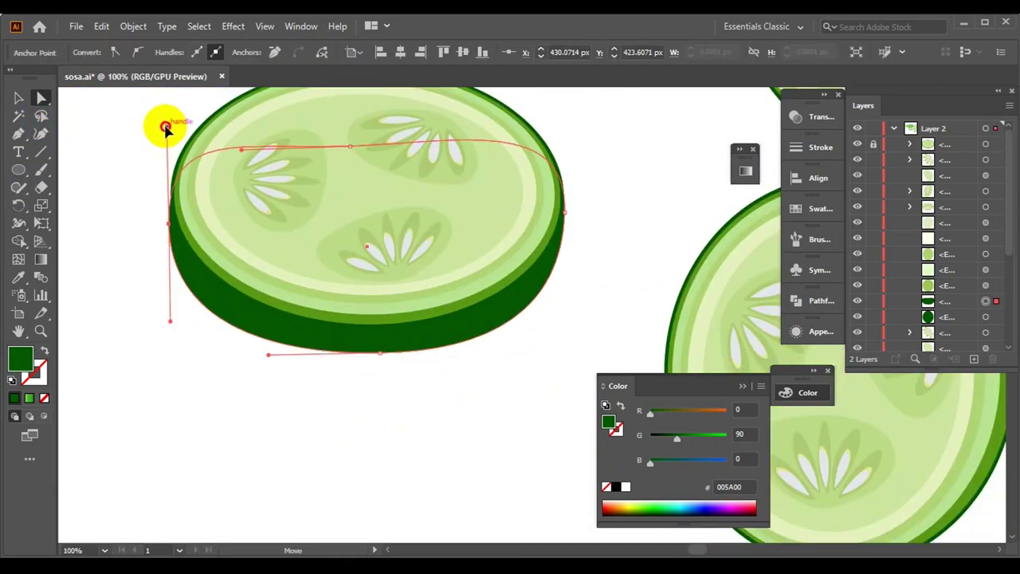
pyautogui.click(276, 356)
pyautogui.scroll(-2, 474, 319)
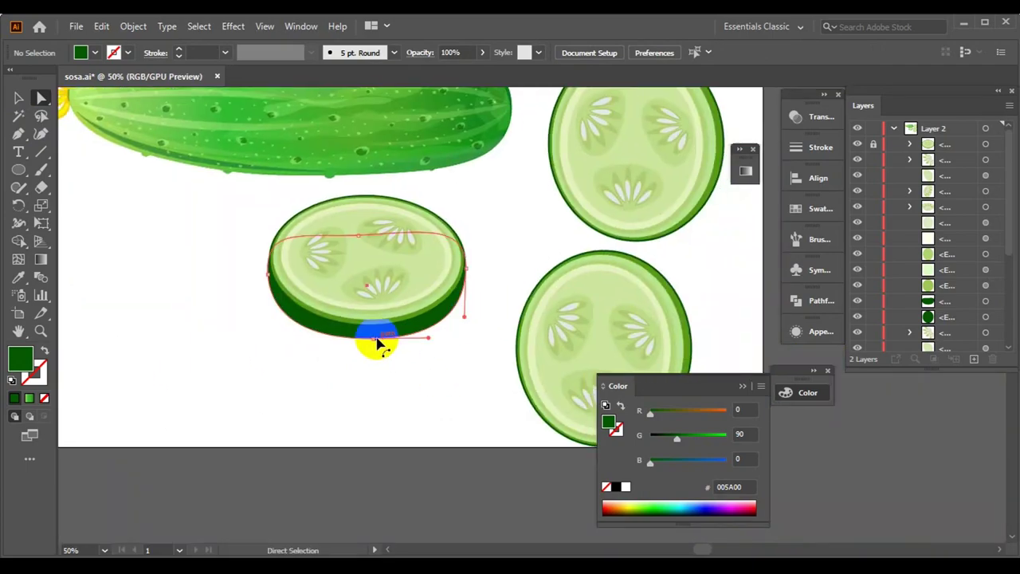
# - Lower the dark green shape's bottom anchor to thicken the slice's edge
pyautogui.click(378, 344)
pyautogui.moveTo(375, 337); pyautogui.dragTo(372, 348)
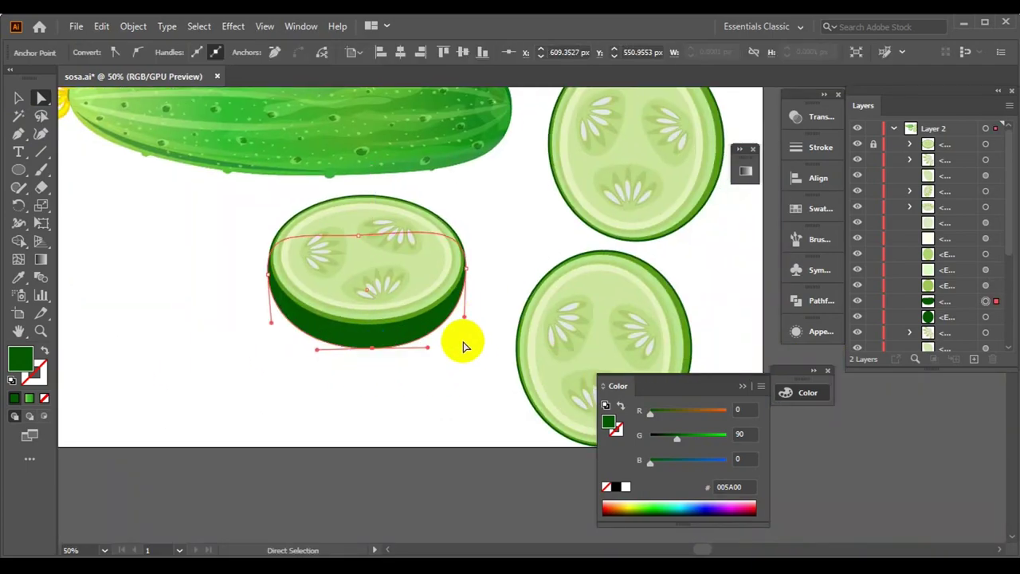
pyautogui.scroll(1, 465, 346)
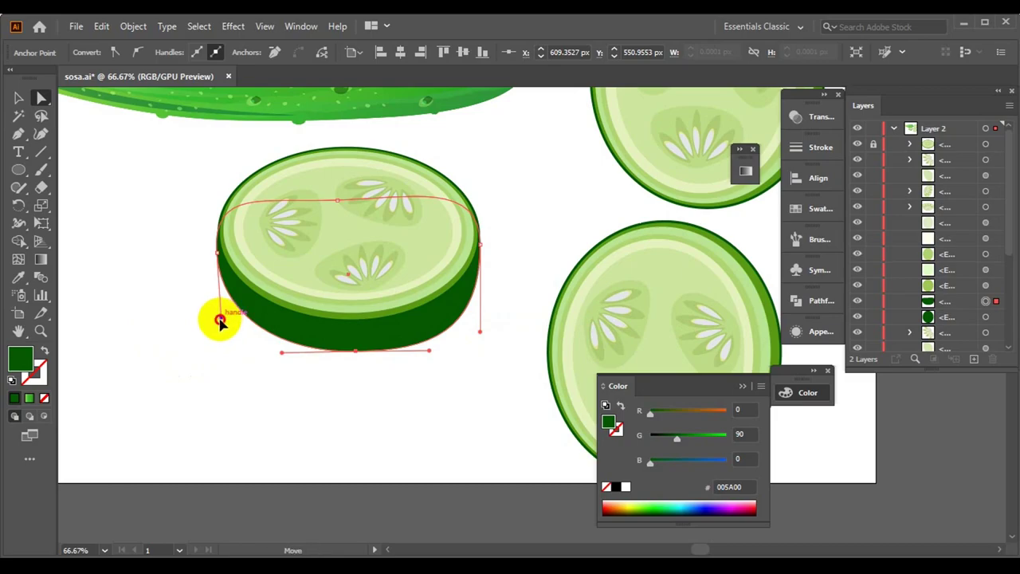
pyautogui.click(451, 377)
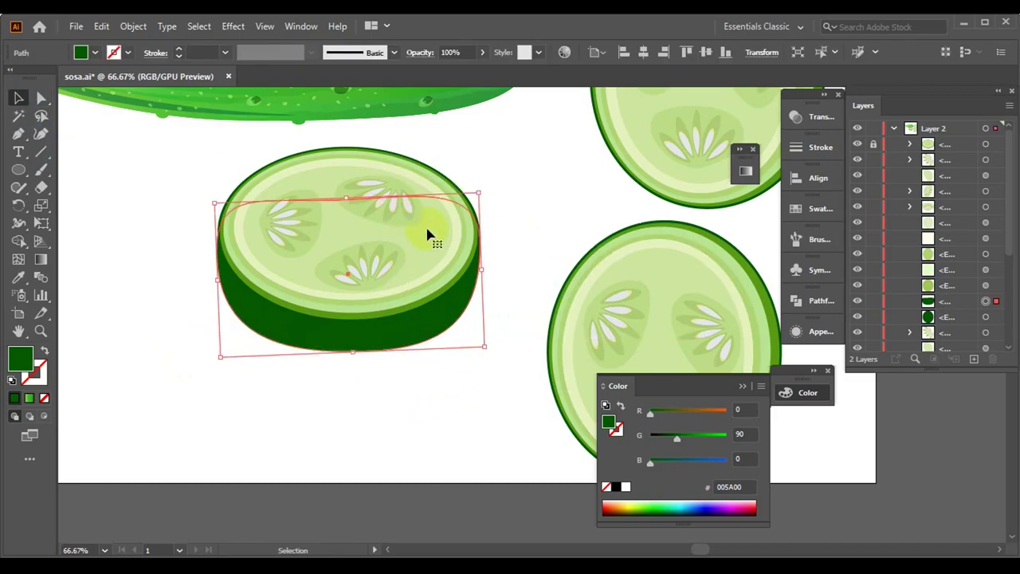
pyautogui.click(394, 206)
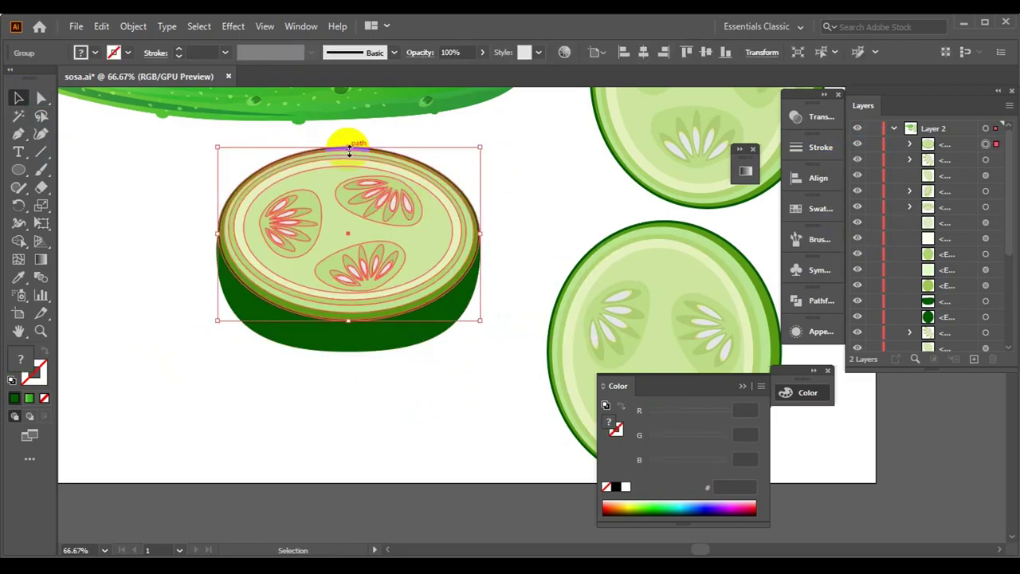
pyautogui.click(558, 205)
pyautogui.click(342, 173)
pyautogui.click(531, 223)
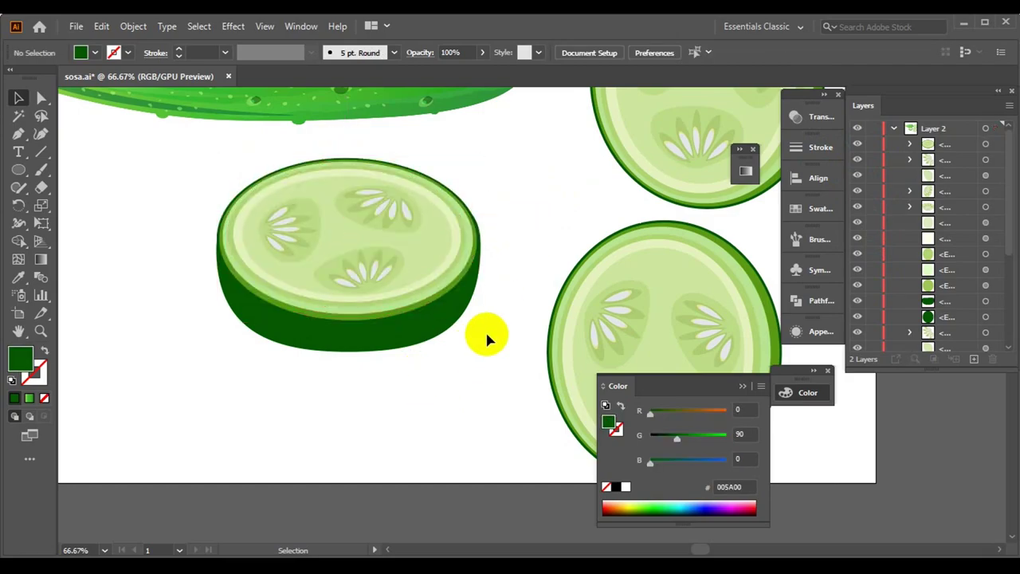
pyautogui.scroll(-3, 462, 342)
# - Move the thick slice off the artboard to the left and duplicate the cucumber below the original
pyautogui.moveTo(417, 303); pyautogui.dragTo(153, 238)
pyautogui.moveTo(412, 232); pyautogui.dragTo(409, 309)
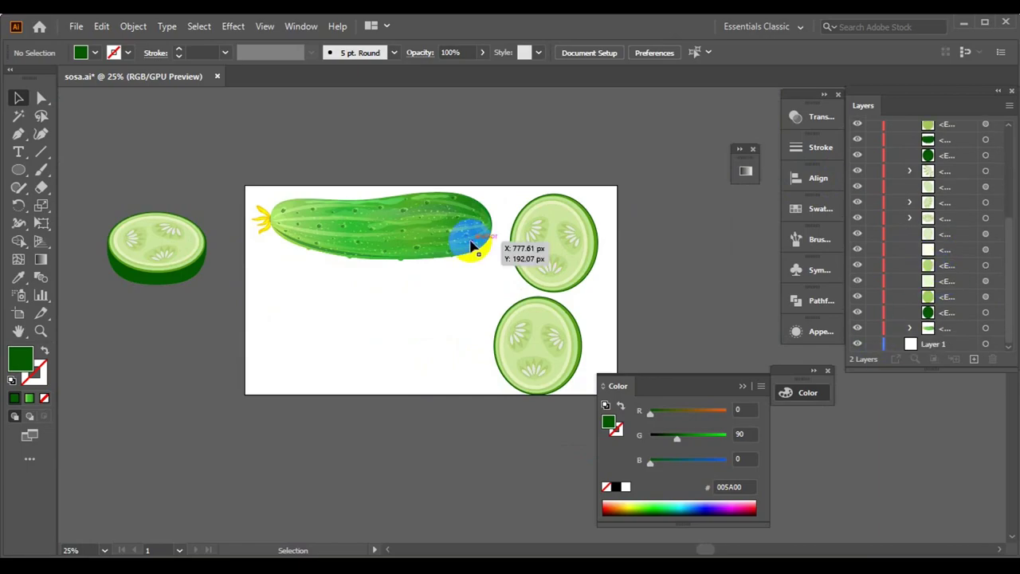
pyautogui.click(603, 260)
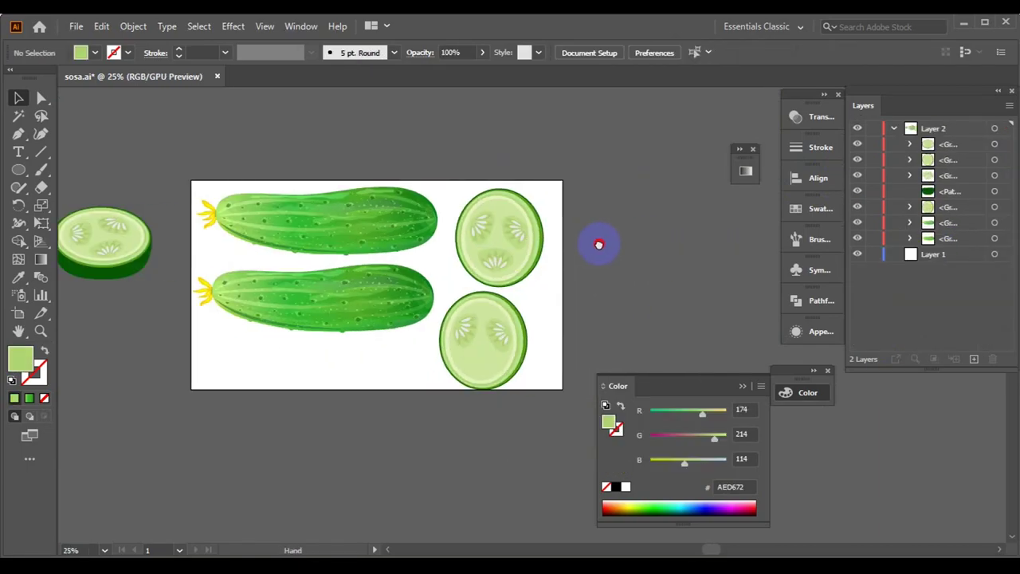
# - Shrink the top cucumber copy, park it top-left and lock it; tilt the large cucumber diagonally
pyautogui.moveTo(598, 245); pyautogui.dragTo(560, 232)
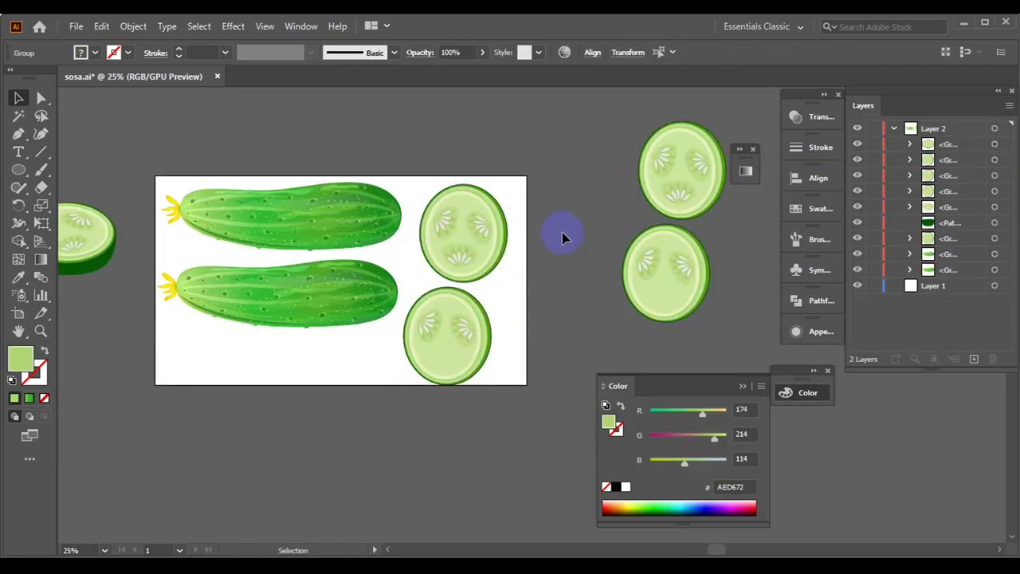
pyautogui.moveTo(400, 255); pyautogui.dragTo(195, 199)
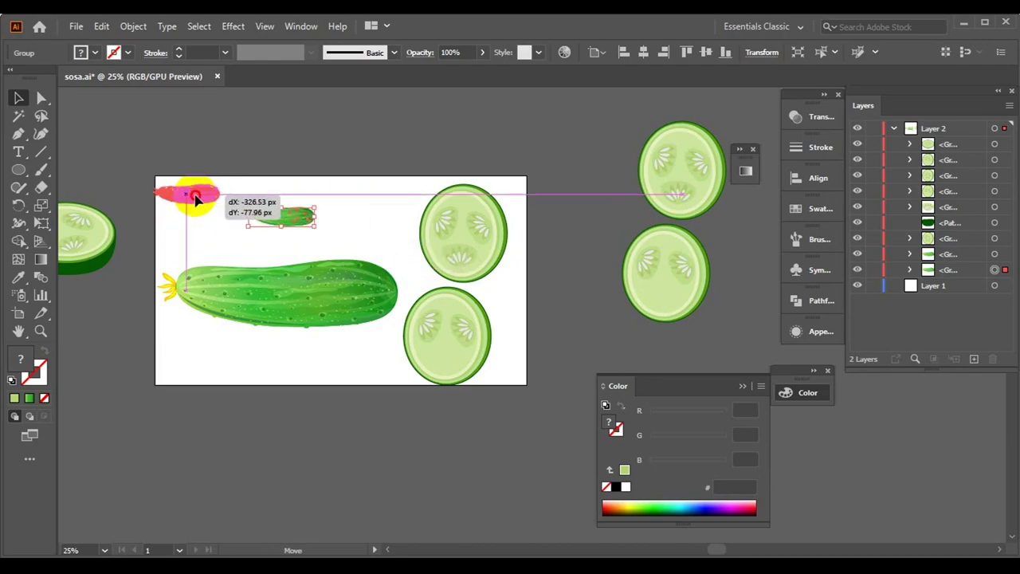
pyautogui.click(873, 270)
pyautogui.moveTo(398, 257); pyautogui.dragTo(358, 205)
pyautogui.click(357, 310)
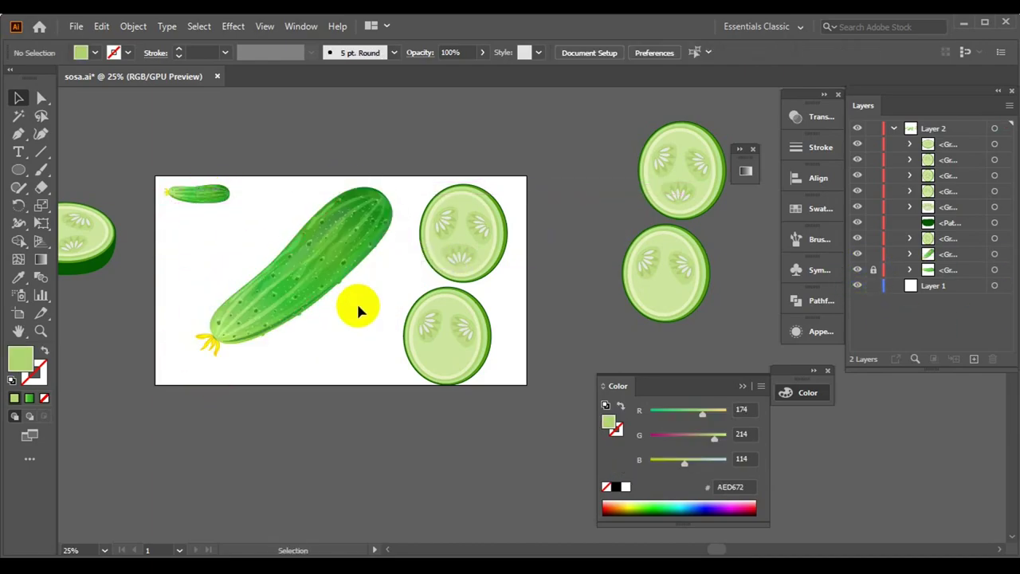
# - Place the upper round slice on the diagonal cucumber and scale it down to fit
pyautogui.scroll(2, 319, 266)
pyautogui.moveTo(610, 231); pyautogui.dragTo(285, 318)
pyautogui.moveTo(396, 377); pyautogui.dragTo(355, 343)
pyautogui.click(429, 351)
pyautogui.click(303, 287)
pyautogui.moveTo(363, 226); pyautogui.dragTo(342, 245)
# - Bring the large oval slice back into view and check it
pyautogui.moveTo(567, 365); pyautogui.dragTo(462, 290)
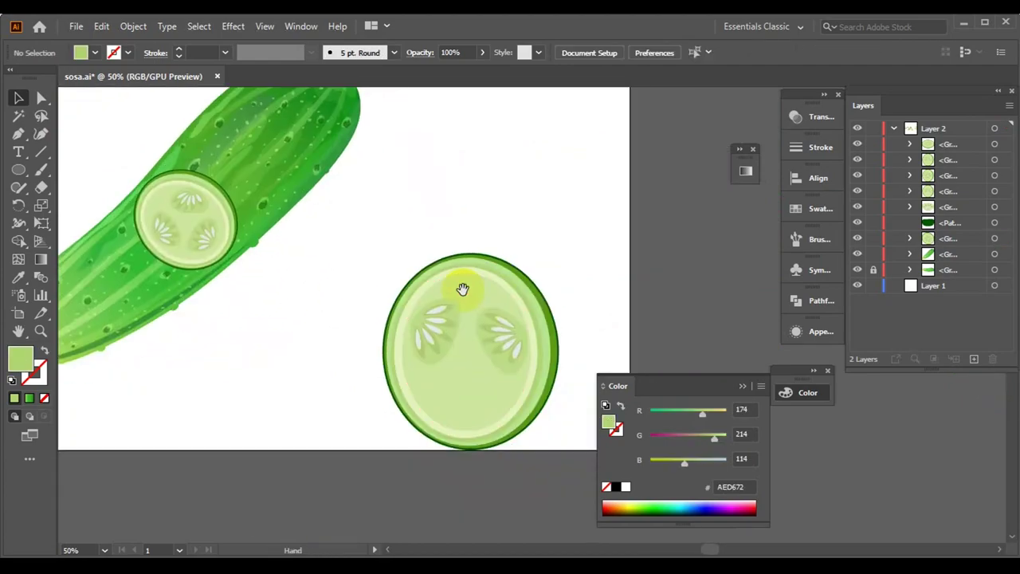
pyautogui.click(470, 334)
pyautogui.click(568, 313)
pyautogui.scroll(-1, 568, 311)
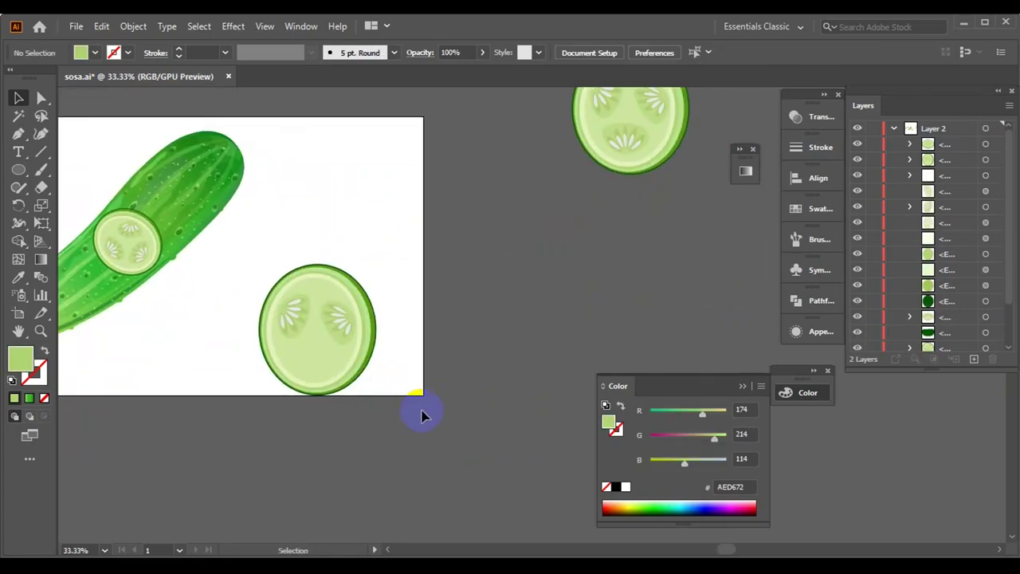
# - Rotate and squash the slice into a smaller oval, moved down-left along the cucumber
pyautogui.moveTo(388, 351); pyautogui.dragTo(440, 294)
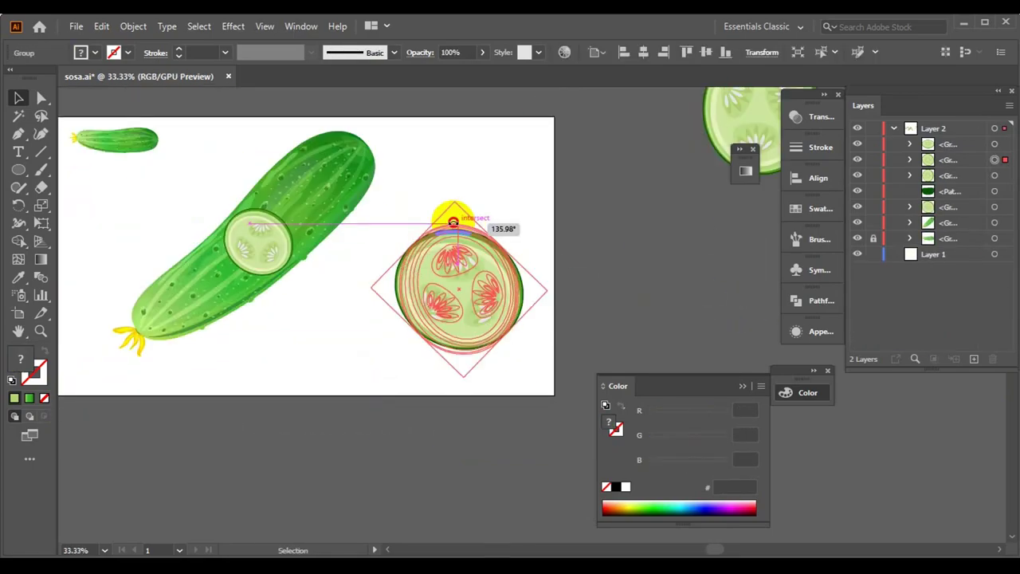
pyautogui.moveTo(462, 221)
pyautogui.mouseDown()
pyautogui.moveTo(445, 256)
pyautogui.moveTo(447, 246)
pyautogui.mouseUp()
pyautogui.click(528, 236)
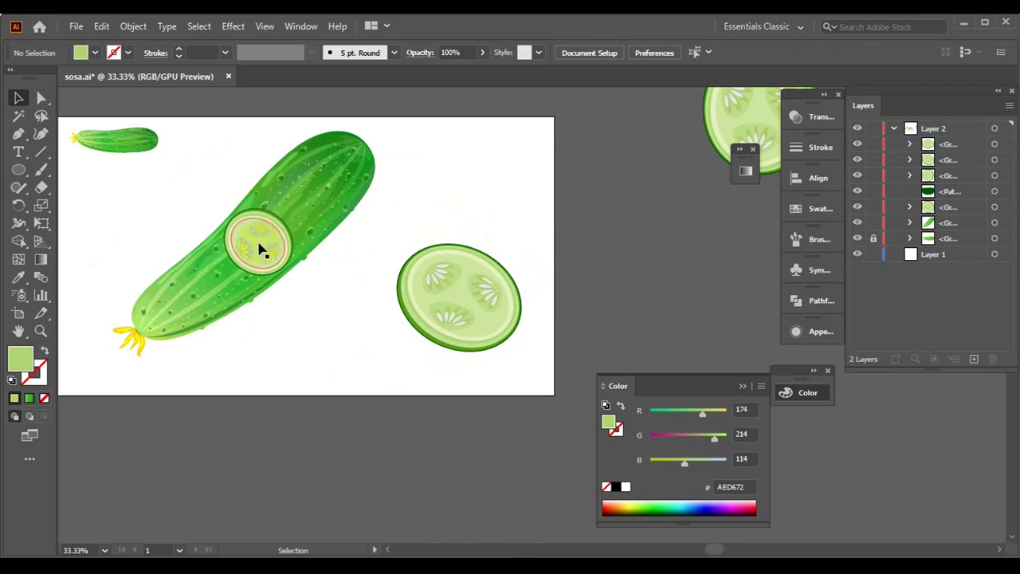
pyautogui.scroll(2, 289, 250)
pyautogui.click(510, 303)
pyautogui.moveTo(555, 344); pyautogui.dragTo(484, 267)
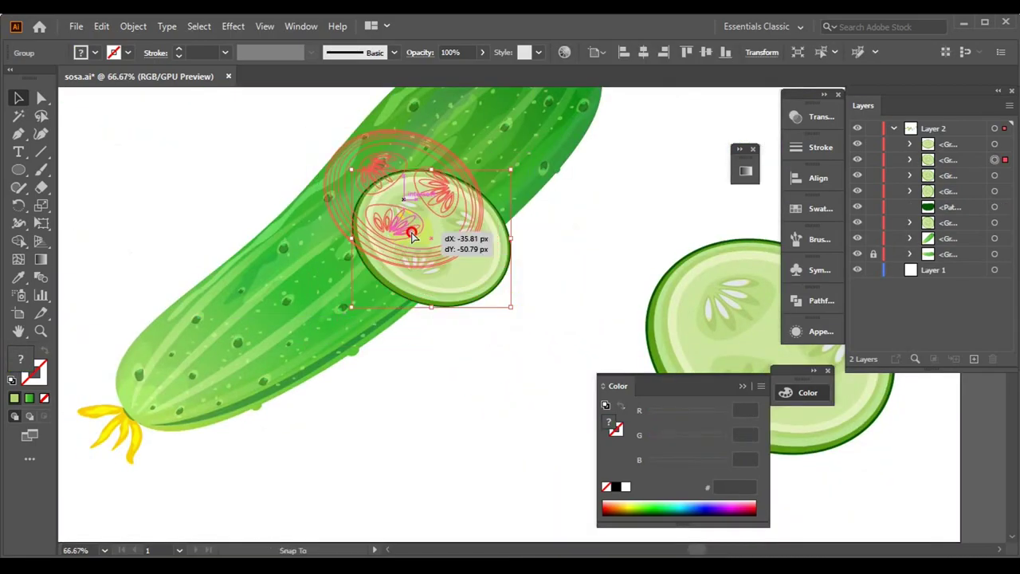
pyautogui.moveTo(400, 262); pyautogui.dragTo(373, 291)
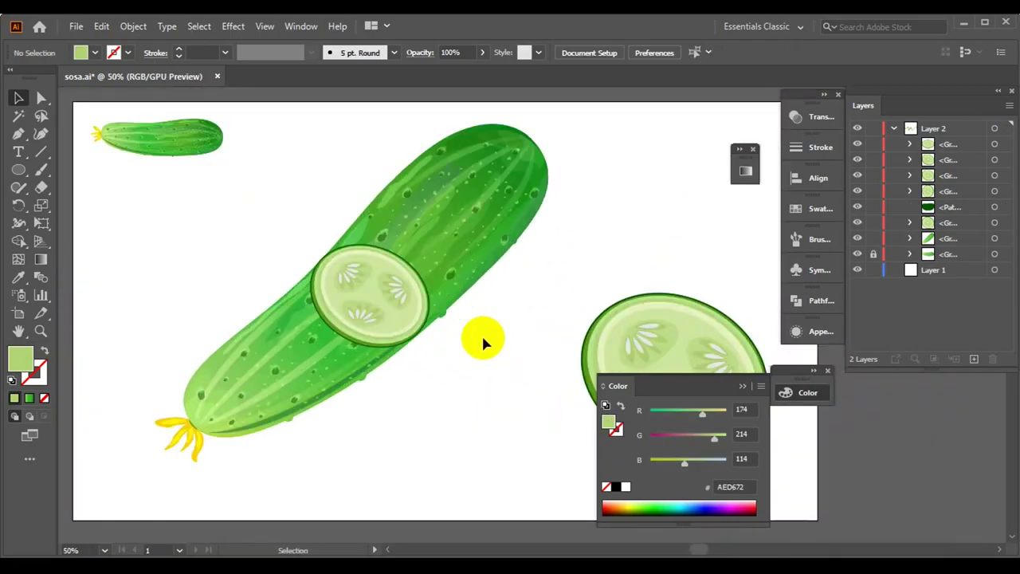
# - Apply Free Distort to the slice, then Expand Appearance to make it permanent
pyautogui.click(400, 334)
pyautogui.moveTo(527, 305); pyautogui.dragTo(412, 273)
pyautogui.click(233, 25)
pyautogui.click(448, 142)
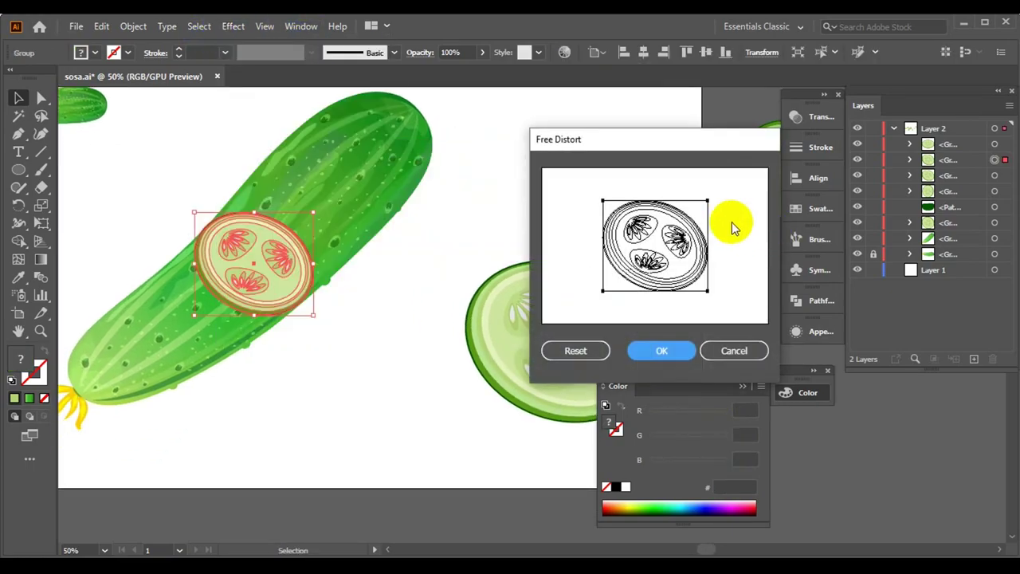
pyautogui.click(661, 351)
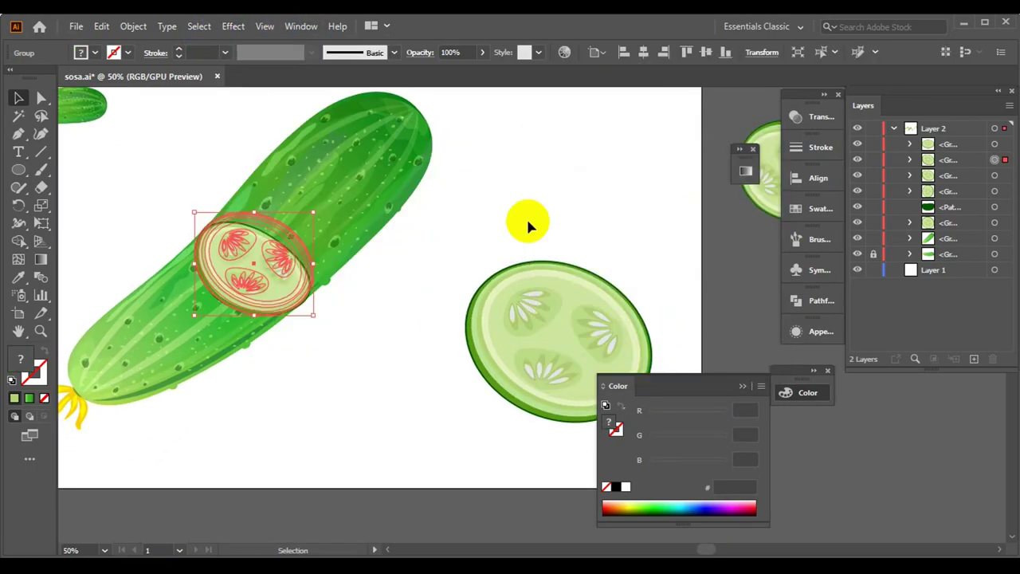
pyautogui.click(133, 26)
pyautogui.click(171, 210)
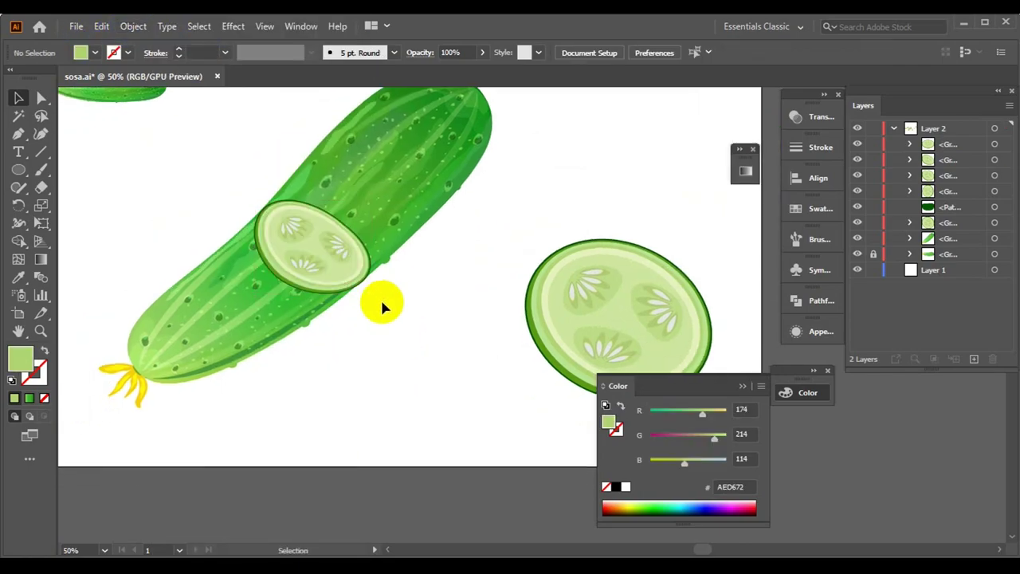
# - Position the distorted slice on the cucumber and enlarge it to span its width
pyautogui.hotkey('ctrl', '1')
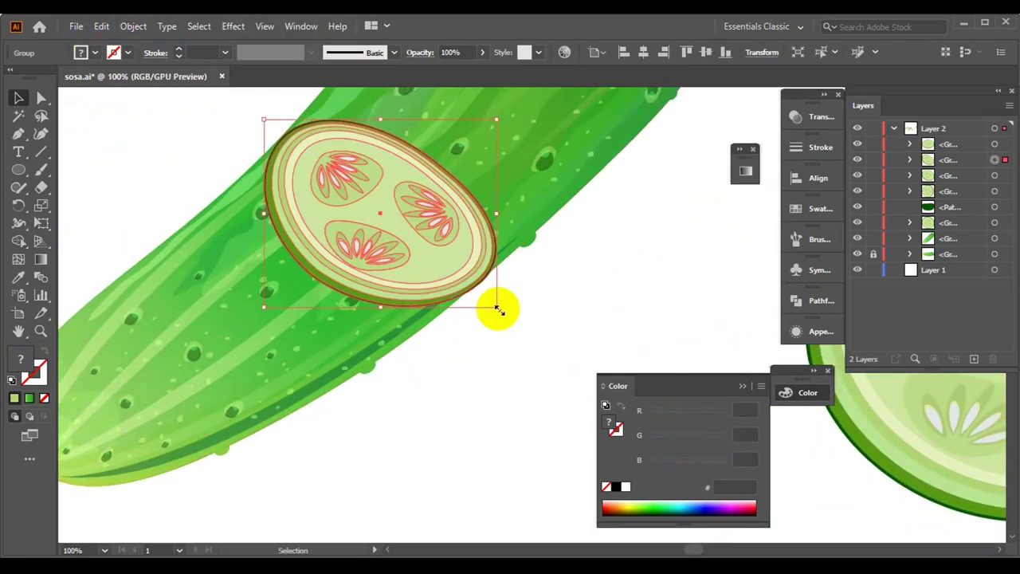
pyautogui.moveTo(446, 253); pyautogui.dragTo(408, 279)
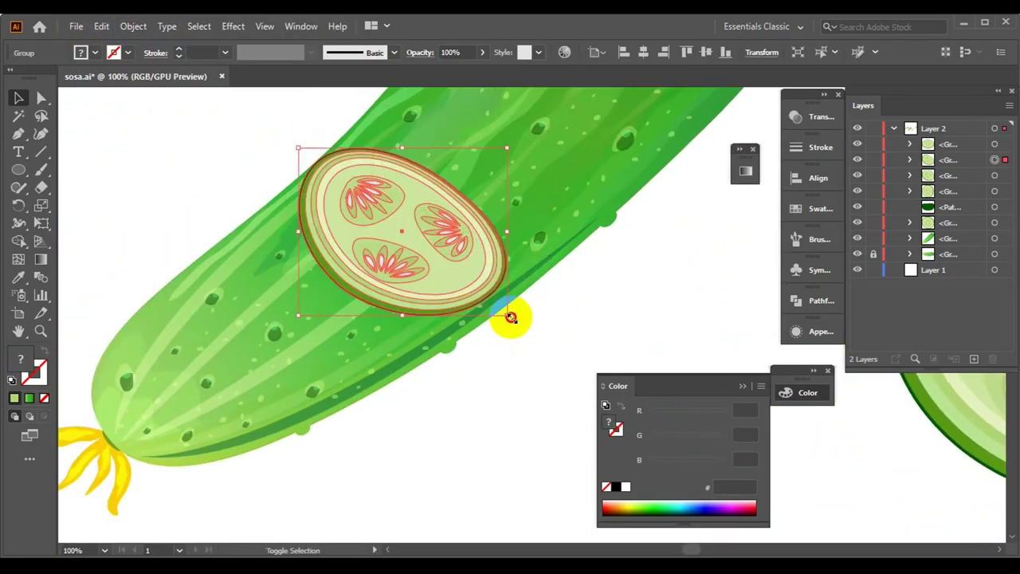
pyautogui.moveTo(510, 318); pyautogui.dragTo(458, 291)
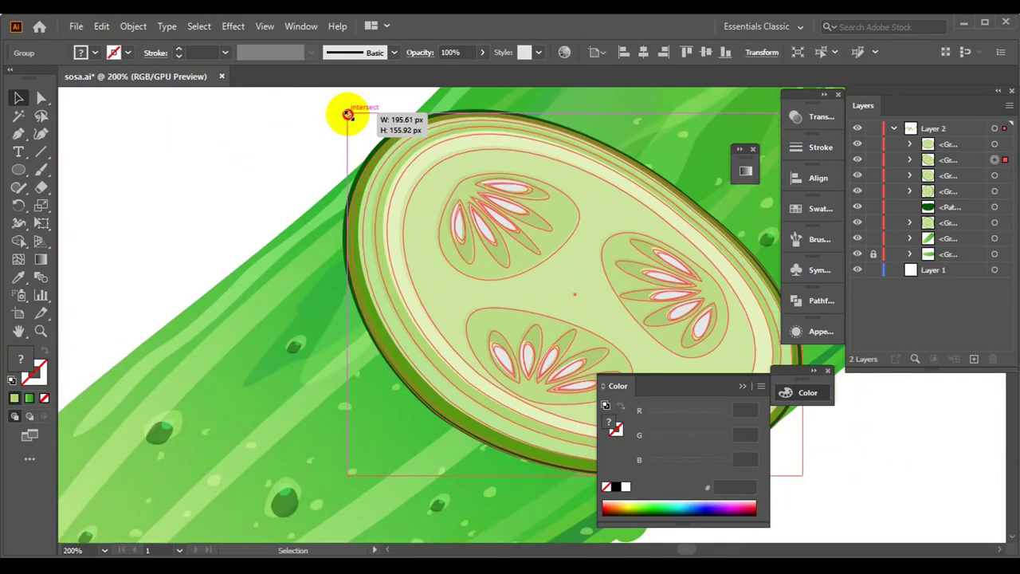
pyautogui.moveTo(349, 114); pyautogui.dragTo(350, 113)
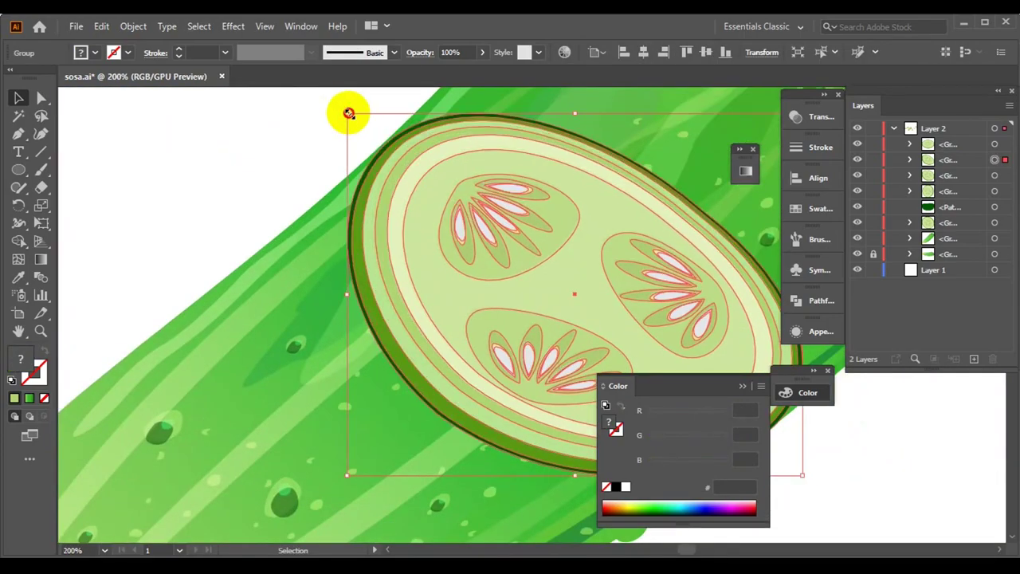
# - Alt-drag a copy of the tilted slice further up the cucumber
pyautogui.scroll(1, 523, 255)
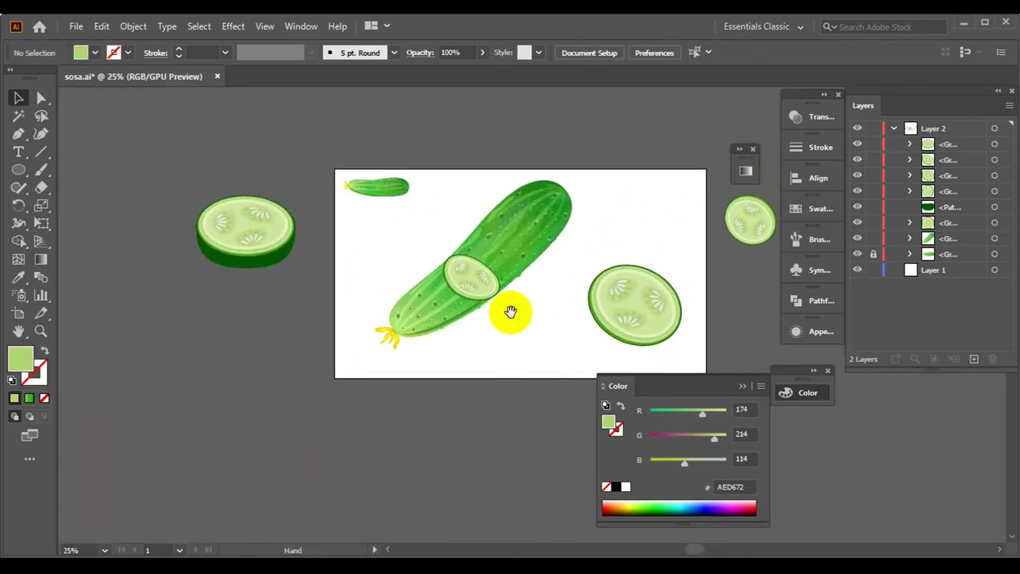
pyautogui.scroll(1, 510, 311)
pyautogui.scroll(1, 446, 311)
pyautogui.hscroll(1, 393, 302)
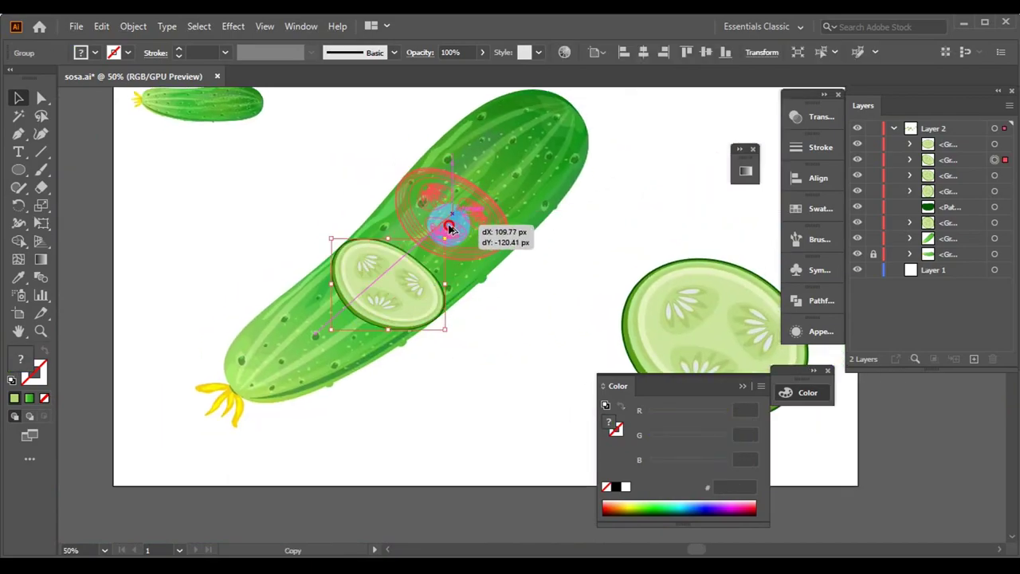
pyautogui.moveTo(388, 299); pyautogui.dragTo(449, 217)
pyautogui.scroll(1, 526, 303)
pyautogui.moveTo(527, 316); pyautogui.dragTo(524, 308)
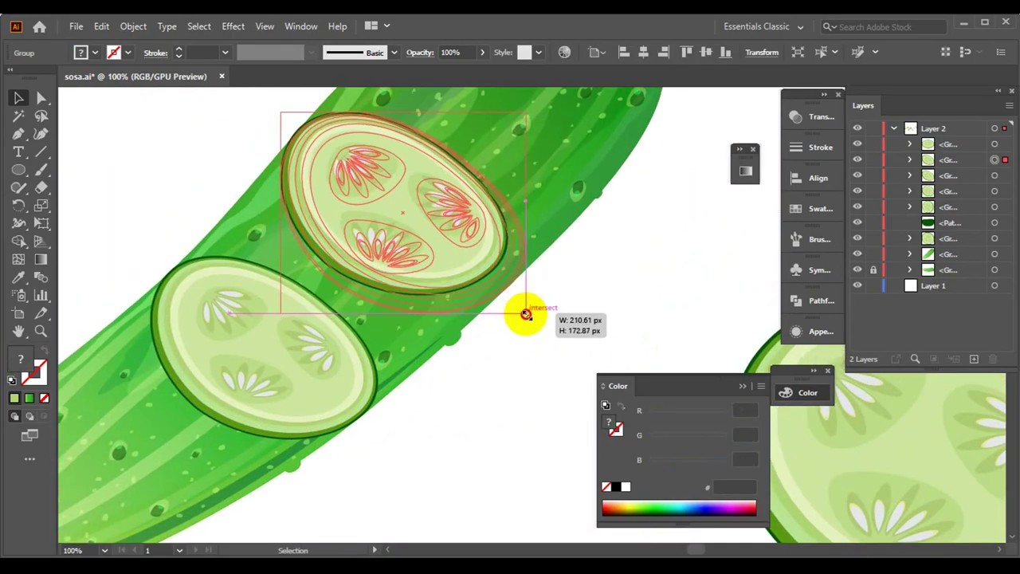
pyautogui.scroll(-1, 581, 278)
pyautogui.click(581, 279)
# - Resize the lower slice from its corners and rotate it to lie along the cucumber
pyautogui.click(399, 335)
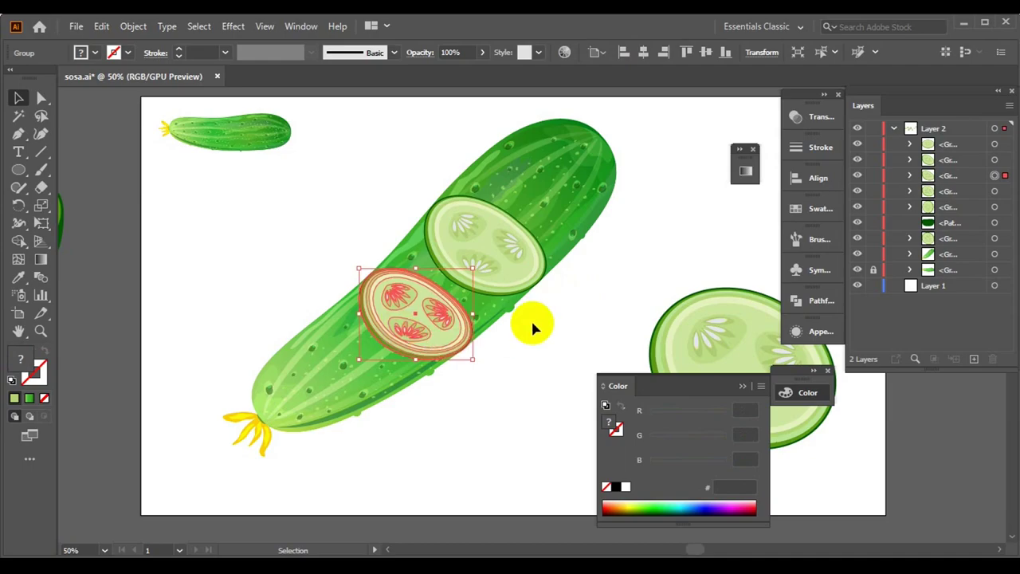
pyautogui.scroll(1, 478, 347)
pyautogui.scroll(1, 478, 346)
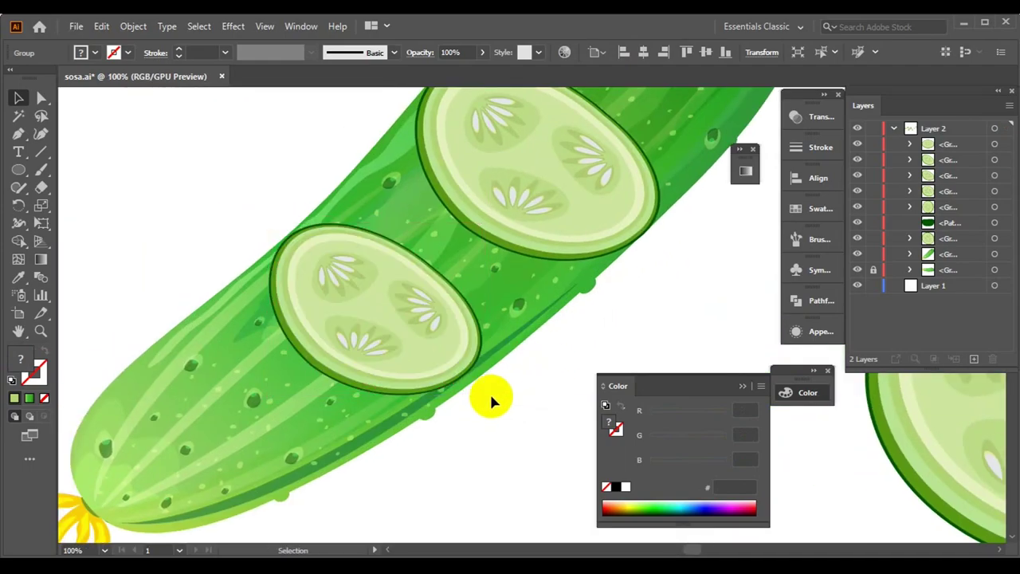
pyautogui.moveTo(489, 399); pyautogui.dragTo(456, 407)
pyautogui.moveTo(135, 148); pyautogui.dragTo(132, 148)
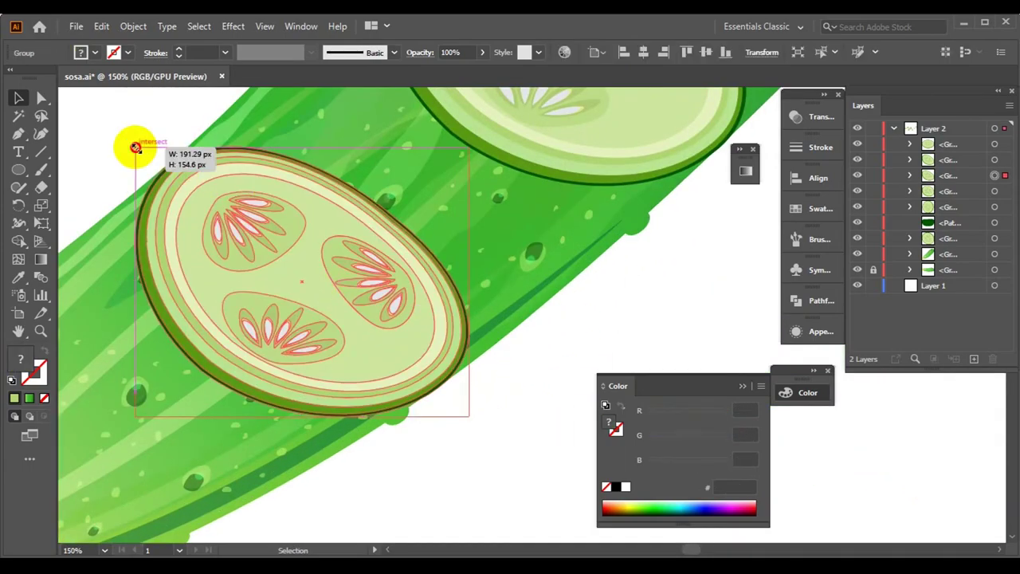
pyautogui.scroll(2, 505, 359)
pyautogui.scroll(-2, 371, 262)
pyautogui.scroll(-2, 484, 341)
pyautogui.click(484, 341)
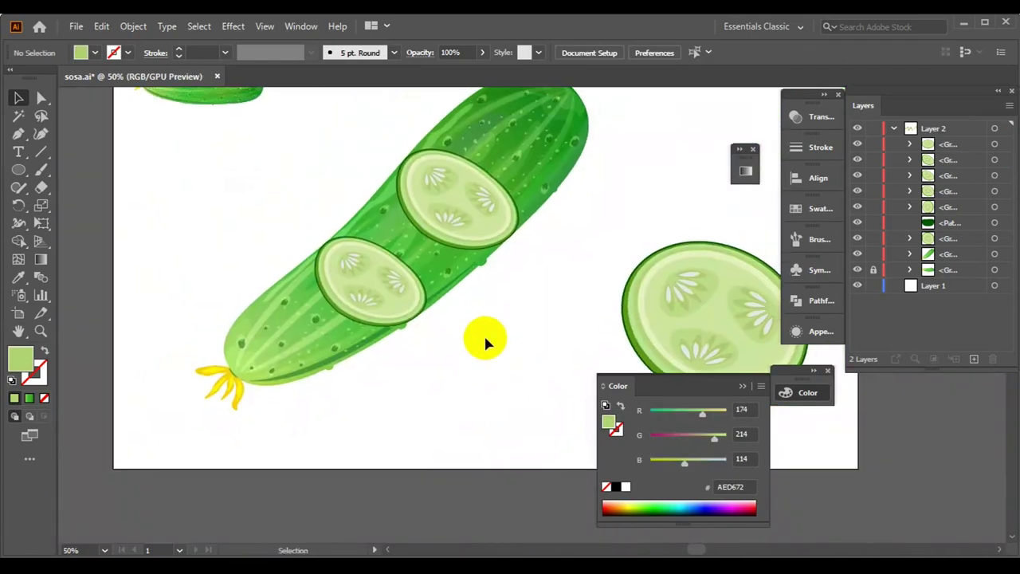
pyautogui.moveTo(521, 244)
pyautogui.mouseDown()
pyautogui.moveTo(521, 273)
pyautogui.moveTo(706, 211)
pyautogui.mouseUp()
pyautogui.click(531, 317)
pyautogui.scroll(-2, 532, 317)
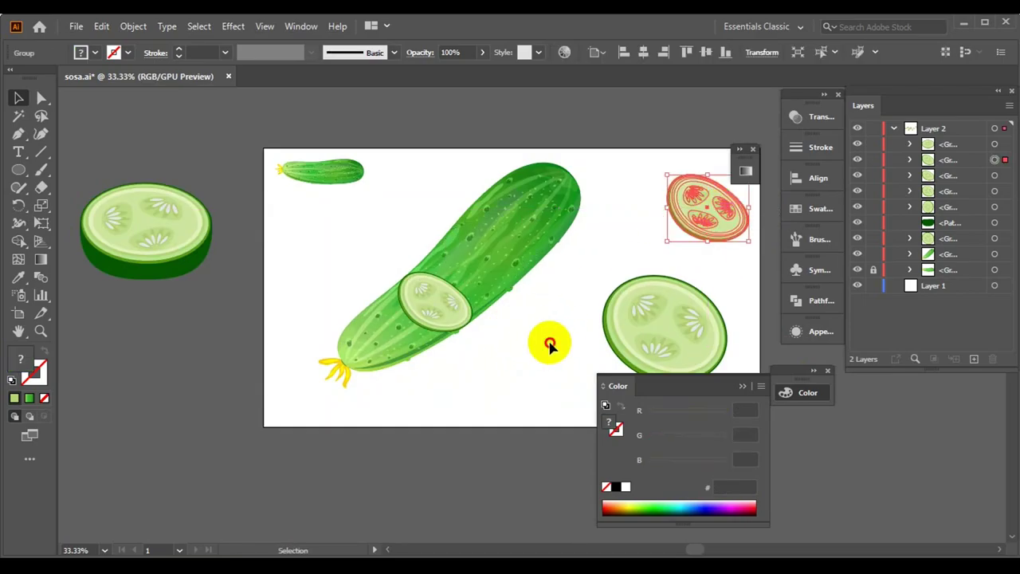
# - Move the upper slice down-left back onto the cucumber in line with the lower one
pyautogui.moveTo(746, 250); pyautogui.dragTo(551, 287)
pyautogui.scroll(3, 590, 250)
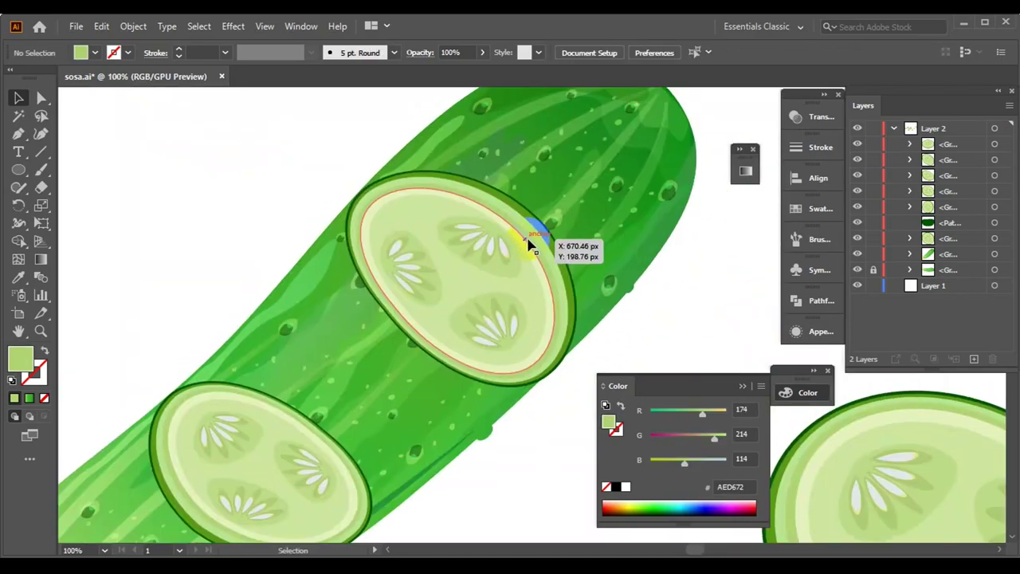
pyautogui.moveTo(531, 239); pyautogui.dragTo(515, 289)
pyautogui.moveTo(446, 325); pyautogui.dragTo(419, 354)
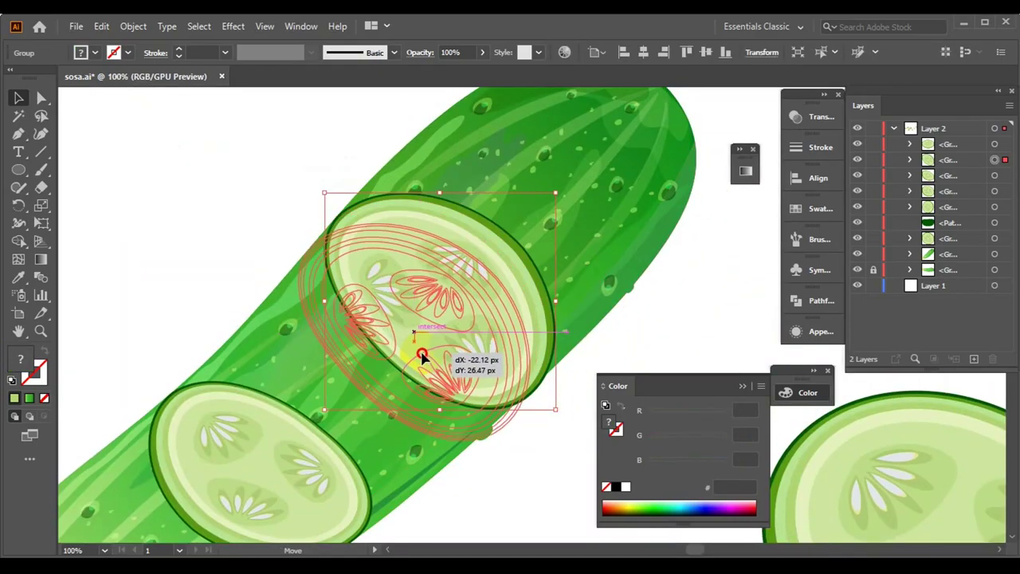
pyautogui.click(526, 443)
pyautogui.click(487, 369)
pyautogui.click(546, 479)
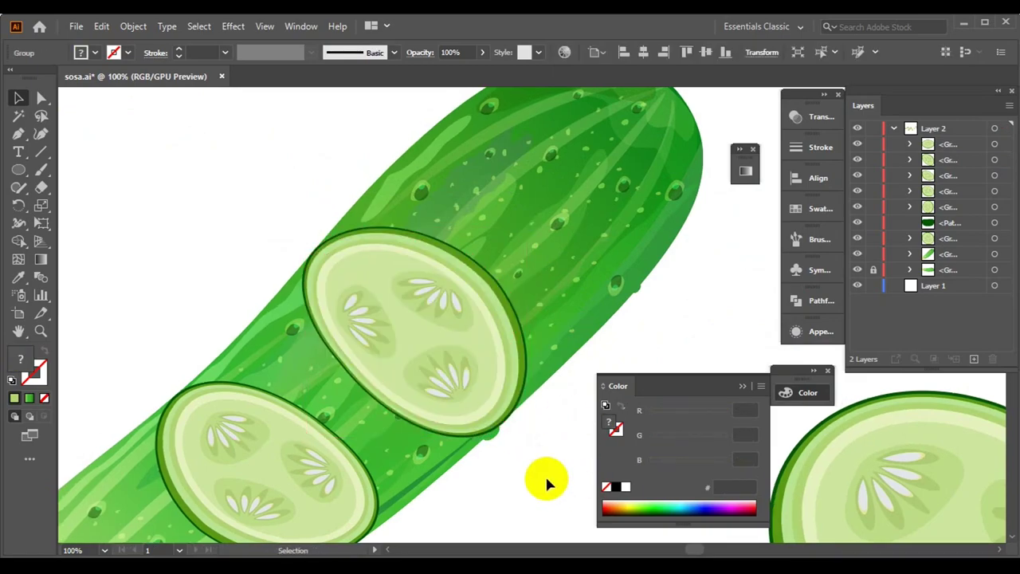
pyautogui.click(526, 431)
# - Select and deselect the slice group to review the two aligned slices
pyautogui.scroll(3, 532, 459)
pyautogui.click(547, 467)
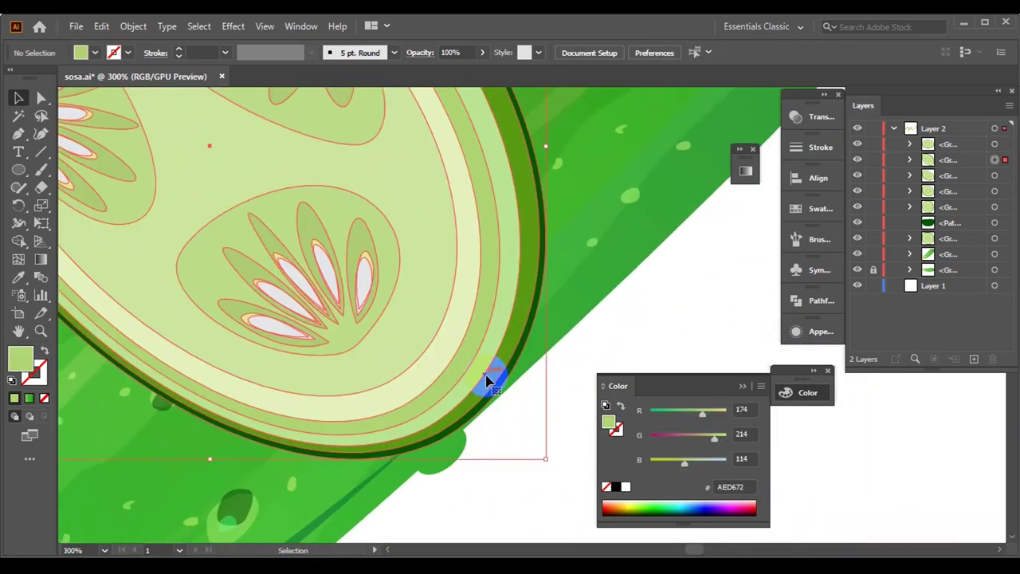
pyautogui.scroll(-8, 520, 414)
pyautogui.scroll(5, 534, 431)
pyautogui.scroll(4, 468, 327)
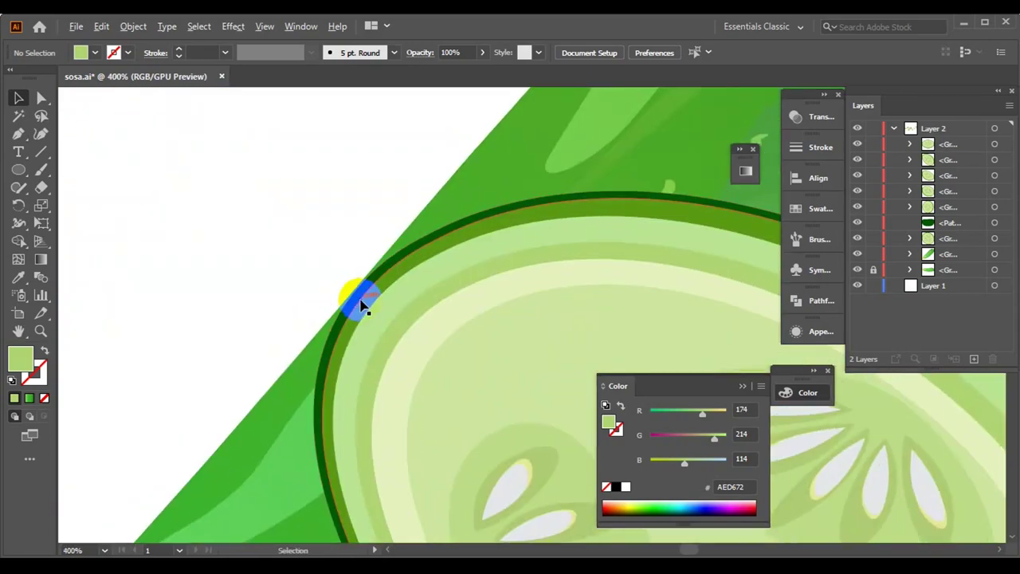
pyautogui.click(358, 296)
pyautogui.click(257, 192)
pyautogui.scroll(-10, 257, 192)
# - With Shape Builder, erase cucumber pieces along the gap between the first slices
pyautogui.click(391, 263)
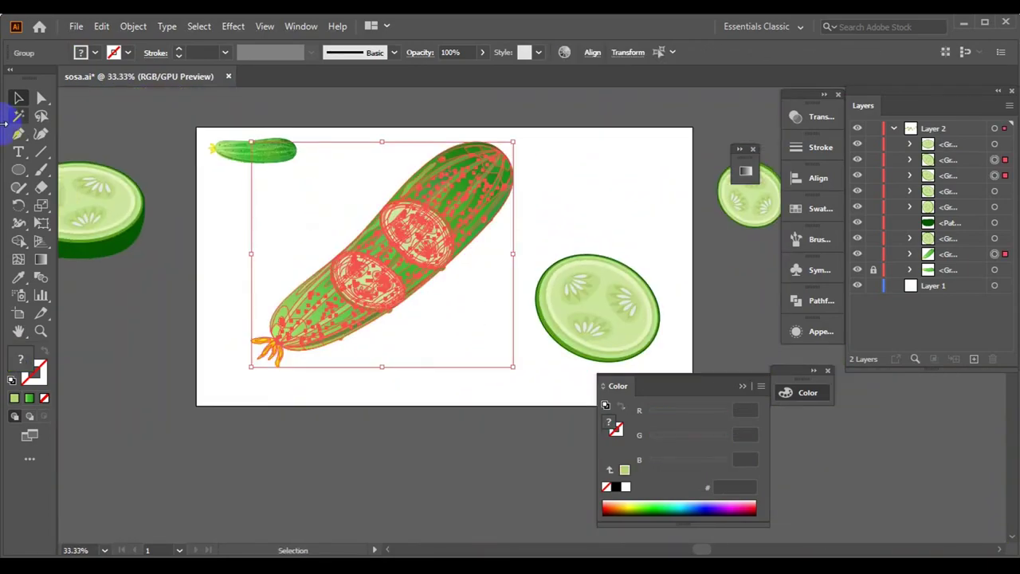
pyautogui.hotkey('shift', 'm')
pyautogui.scroll(2, 439, 303)
pyautogui.scroll(2, 396, 261)
pyautogui.moveTo(271, 165); pyautogui.dragTo(489, 353)
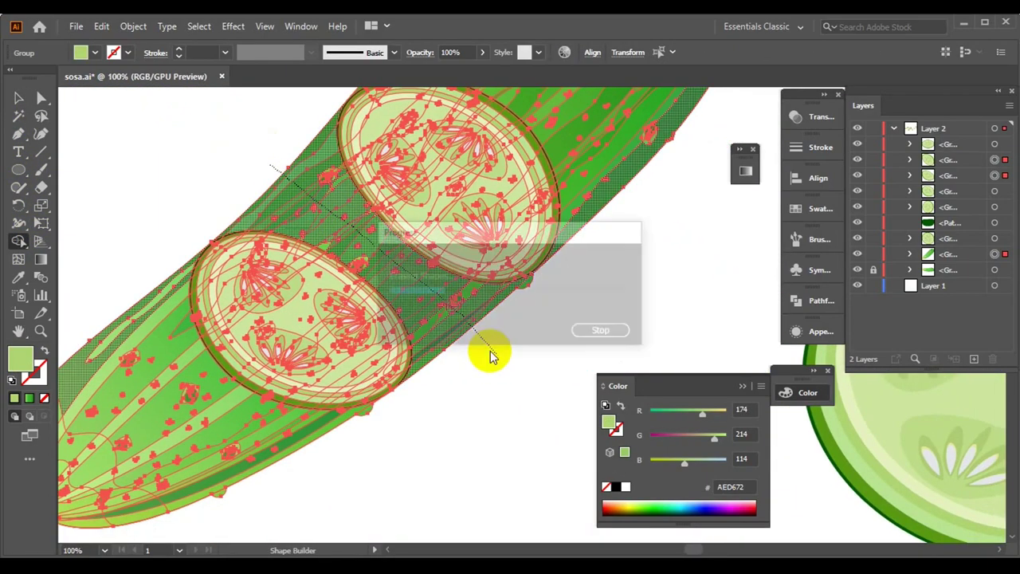
pyautogui.scroll(-2, 489, 353)
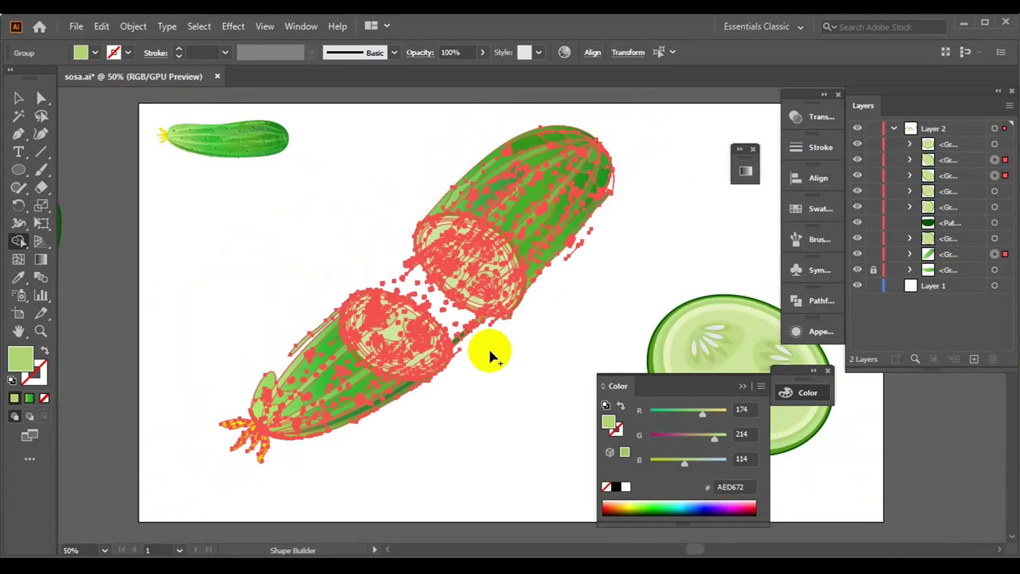
pyautogui.press('v')
pyautogui.click(214, 226)
# - Reselect the cucumber group and merge its regions along the cut with Shape Builder
pyautogui.scroll(5, 353, 292)
pyautogui.scroll(2, 262, 209)
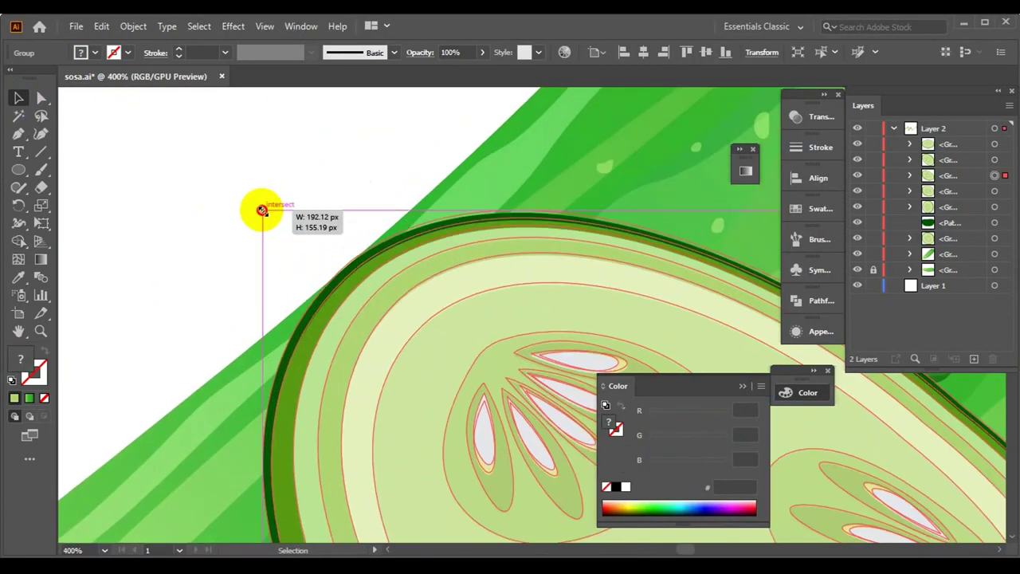
pyautogui.scroll(-4, 337, 182)
pyautogui.scroll(-3, 476, 328)
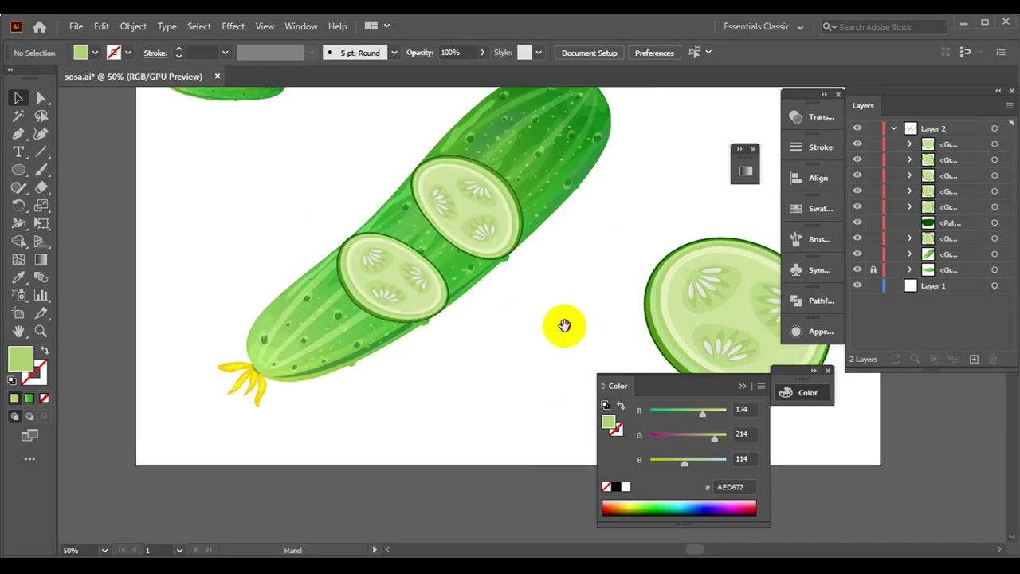
pyautogui.click(494, 239)
pyautogui.click(18, 241)
pyautogui.scroll(4, 467, 284)
pyautogui.moveTo(404, 331)
pyautogui.mouseDown()
pyautogui.moveTo(523, 268)
pyautogui.moveTo(401, 183)
pyautogui.mouseUp()
pyautogui.scroll(-2, 542, 292)
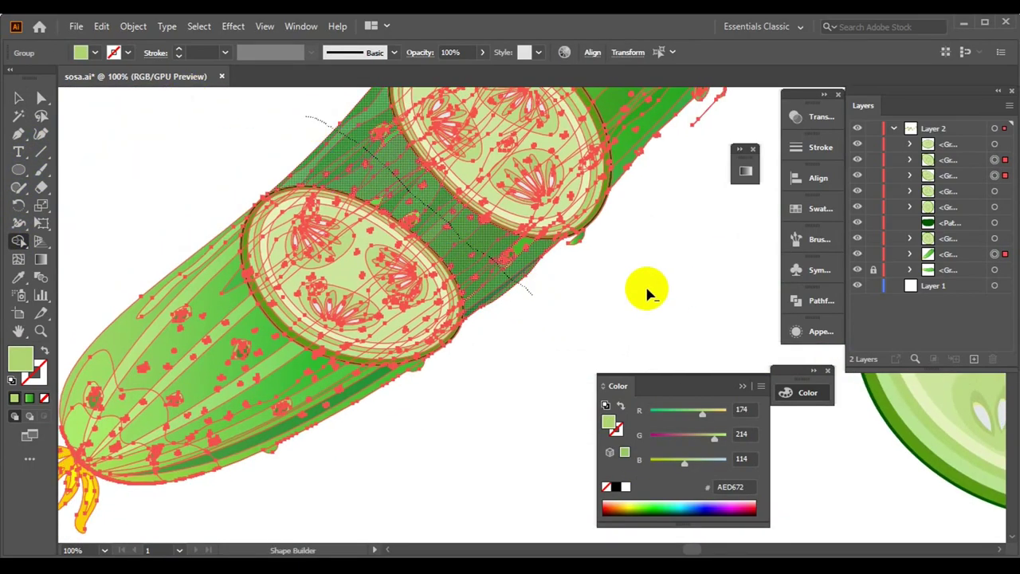
pyautogui.scroll(-2, 568, 302)
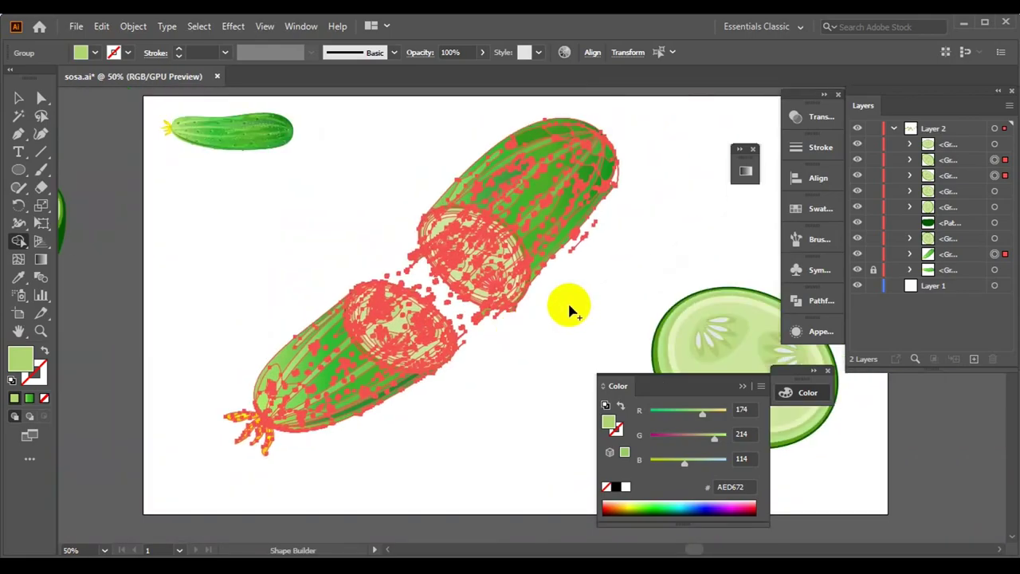
# - Erase the piece between two cut ellipses and the leftover strip near the cucumber end
pyautogui.scroll(2, 314, 221)
pyautogui.moveTo(301, 214); pyautogui.dragTo(389, 293)
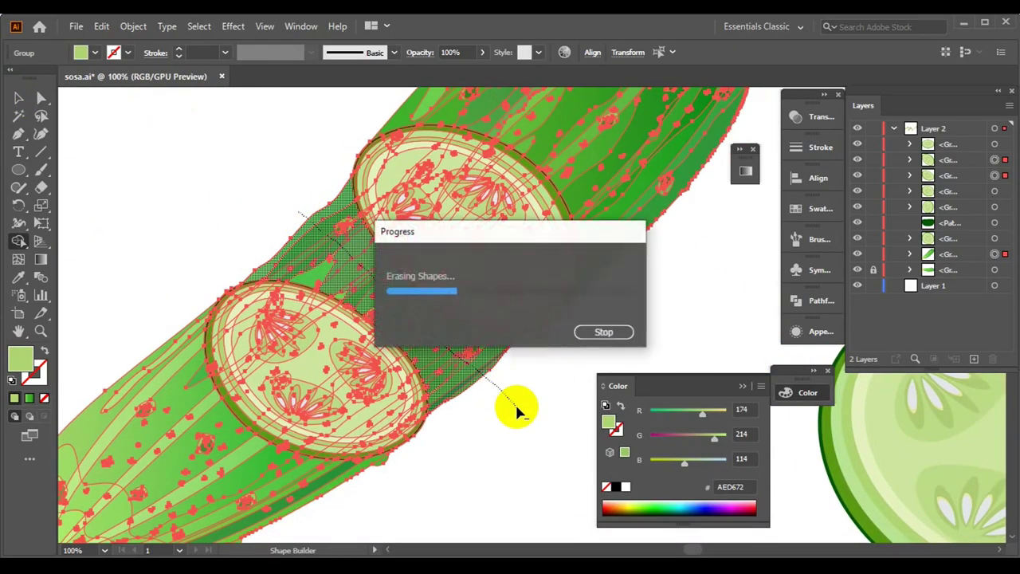
pyautogui.scroll(5, 514, 401)
pyautogui.moveTo(178, 290); pyautogui.dragTo(371, 285)
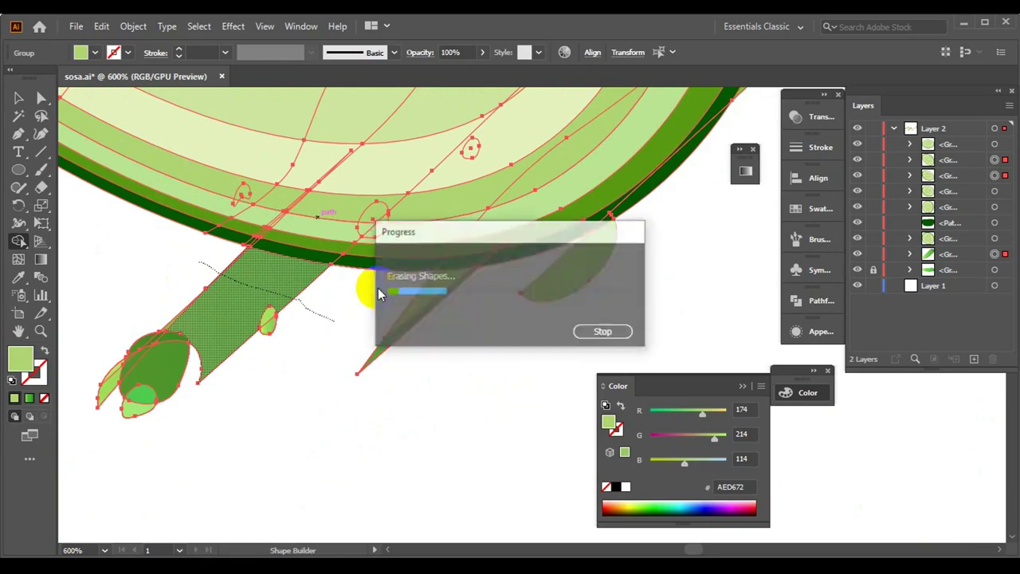
# - Select the thin stray stem path with Direct Selection
pyautogui.press('a')
pyautogui.scroll(-5, 403, 359)
pyautogui.scroll(-2, 383, 353)
pyautogui.scroll(4, 536, 325)
pyautogui.scroll(2, 535, 325)
pyautogui.click(459, 275)
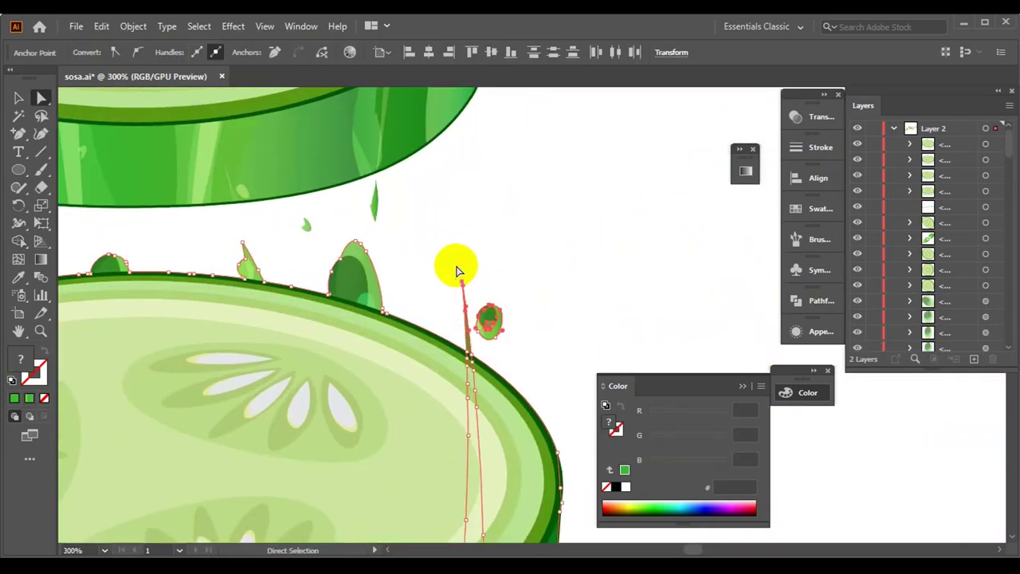
pyautogui.scroll(-5, 510, 273)
pyautogui.scroll(-2, 479, 200)
# - Select all artwork and erase the skin band between the top slices with Shape Builder
pyautogui.hotkey('ctrl', 'a')
pyautogui.hotkey('shift', 'm')
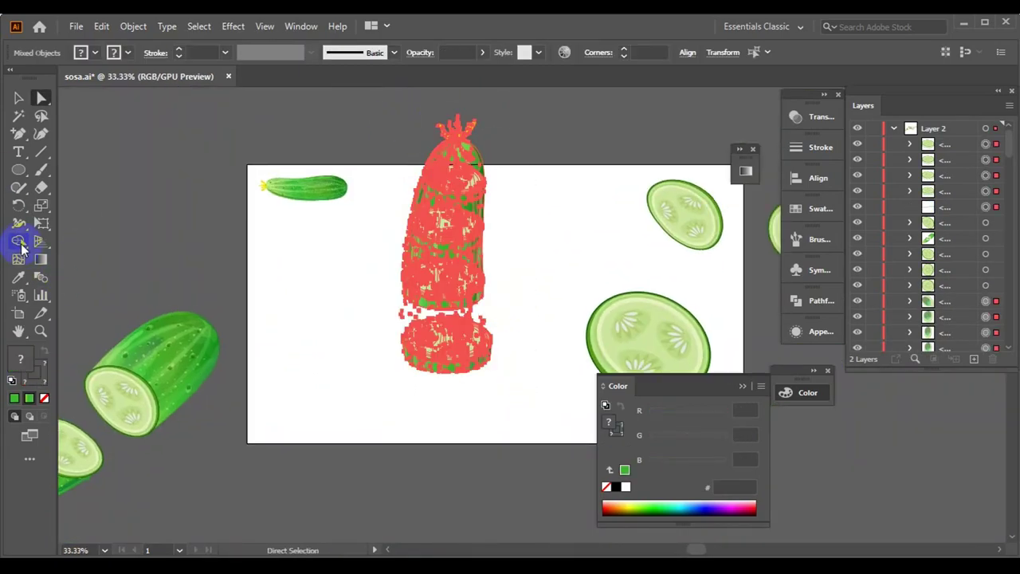
pyautogui.scroll(4, 499, 205)
pyautogui.scroll(6, 501, 205)
pyautogui.moveTo(588, 220); pyautogui.dragTo(273, 257)
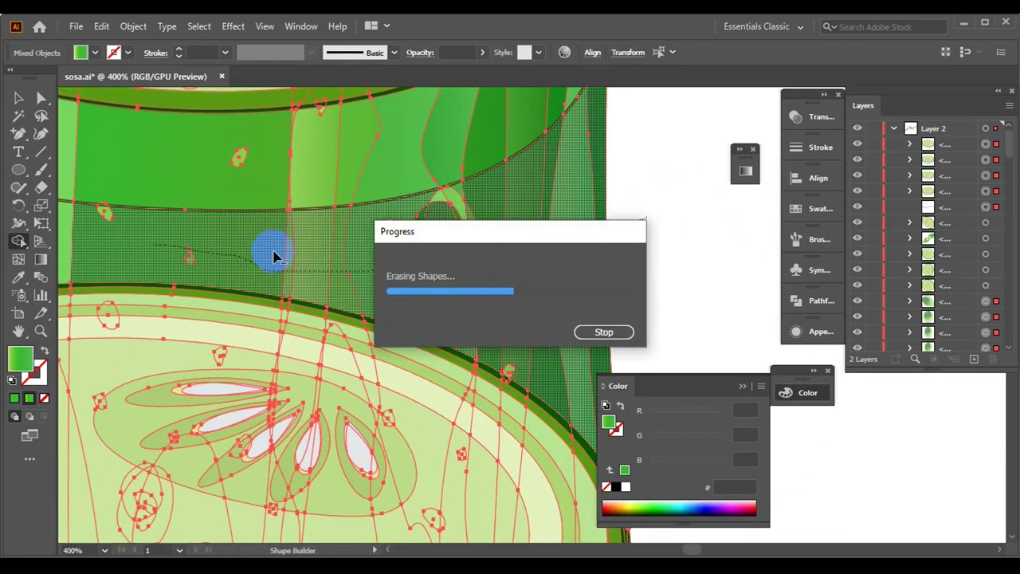
pyautogui.scroll(-3, 273, 251)
pyautogui.scroll(2, 423, 250)
# - Erase the remaining skin bands between slices and zoom out to view the stack
pyautogui.moveTo(423, 251)
pyautogui.mouseDown()
pyautogui.moveTo(148, 243)
pyautogui.moveTo(271, 243)
pyautogui.moveTo(682, 326)
pyautogui.mouseUp()
pyautogui.scroll(-2, 531, 292)
pyautogui.scroll(2, 554, 278)
pyautogui.scroll(1, 271, 243)
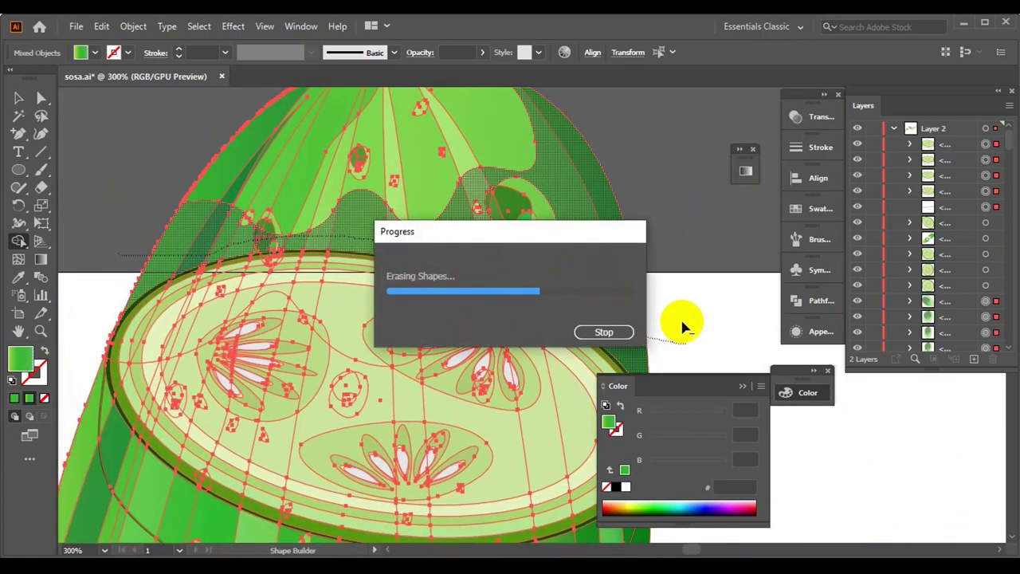
pyautogui.scroll(-5, 84, 228)
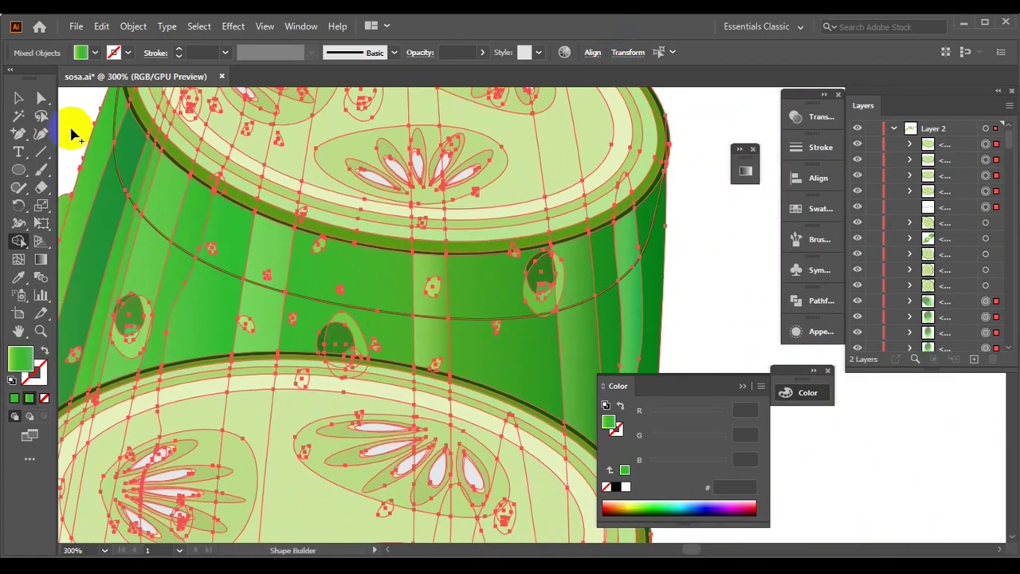
pyautogui.moveTo(76, 119)
pyautogui.mouseDown()
pyautogui.moveTo(139, 233)
pyautogui.moveTo(675, 219)
pyautogui.mouseUp()
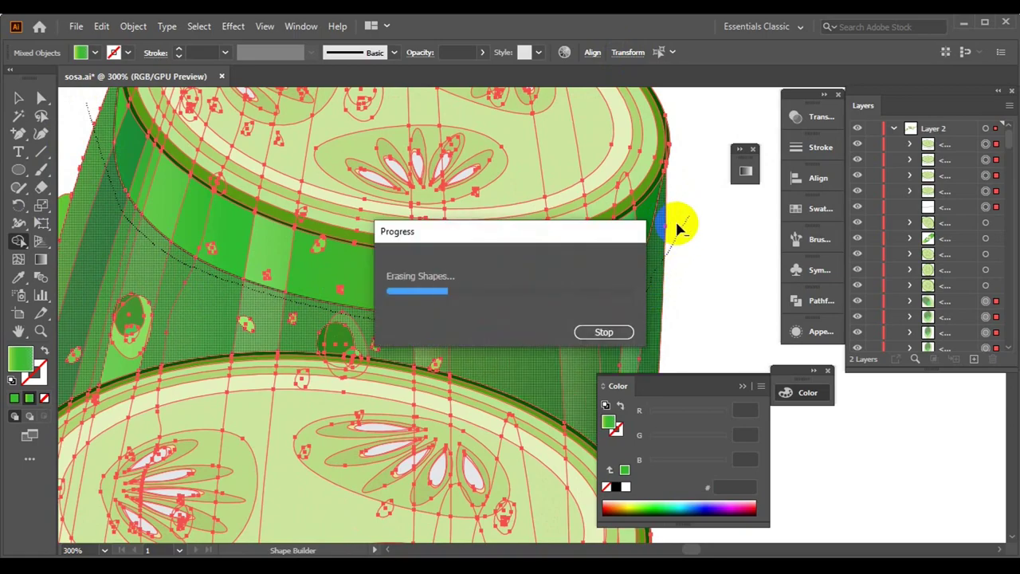
pyautogui.hotkey('ctrl', '-')
pyautogui.hotkey('ctrl', '-')
pyautogui.hotkey('ctrl', '-')
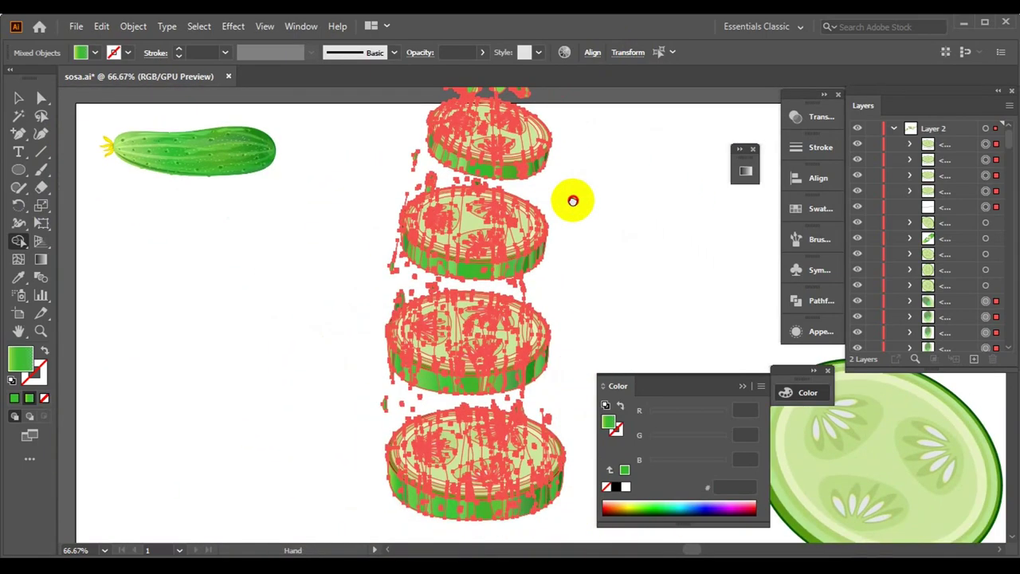
# - With the Selection tool, pick out the small stray droplet near the top slice
pyautogui.hotkey('ctrl', '+')
pyautogui.hotkey('ctrl', '-')
pyautogui.hotkey('ctrl', '-')
pyautogui.press('v')
pyautogui.click(547, 277)
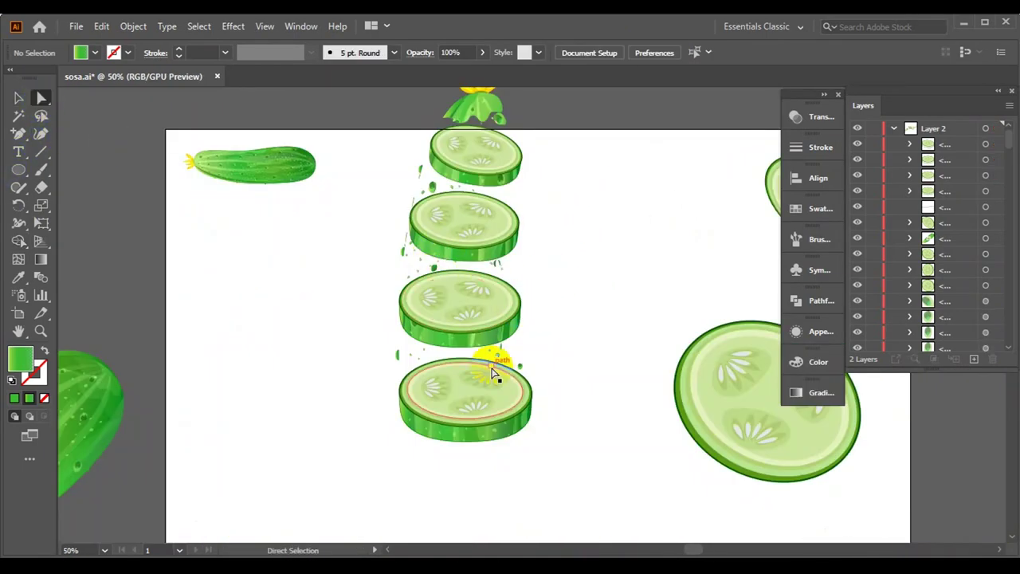
pyautogui.keyDown('alt'); pyautogui.click(519, 366); pyautogui.keyUp('alt')
pyautogui.scroll(5, 510, 367)
pyautogui.click(381, 254)
pyautogui.scroll(2, 455, 198)
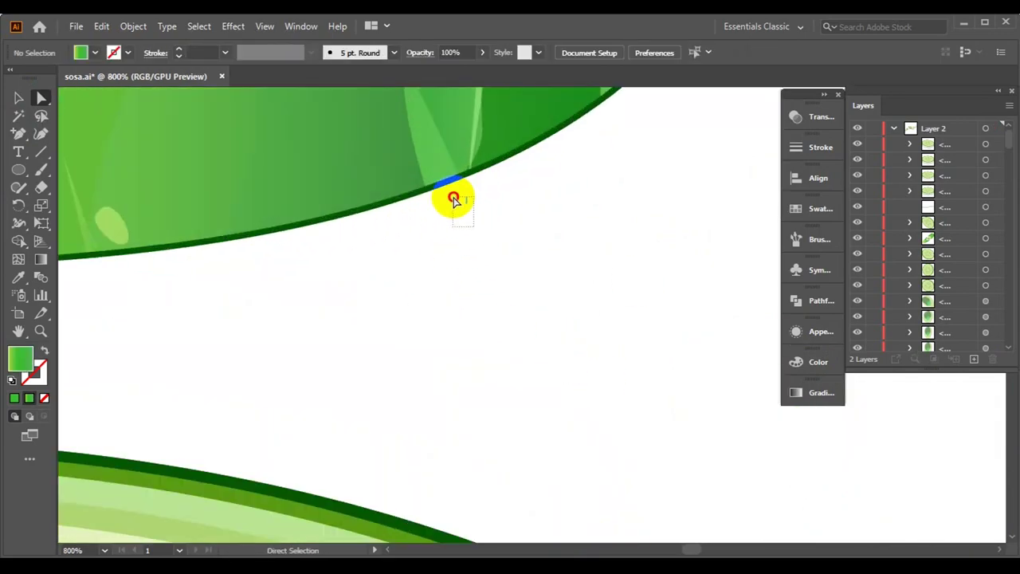
pyautogui.scroll(-5, 462, 273)
pyautogui.scroll(4, 505, 339)
pyautogui.scroll(-5, 410, 342)
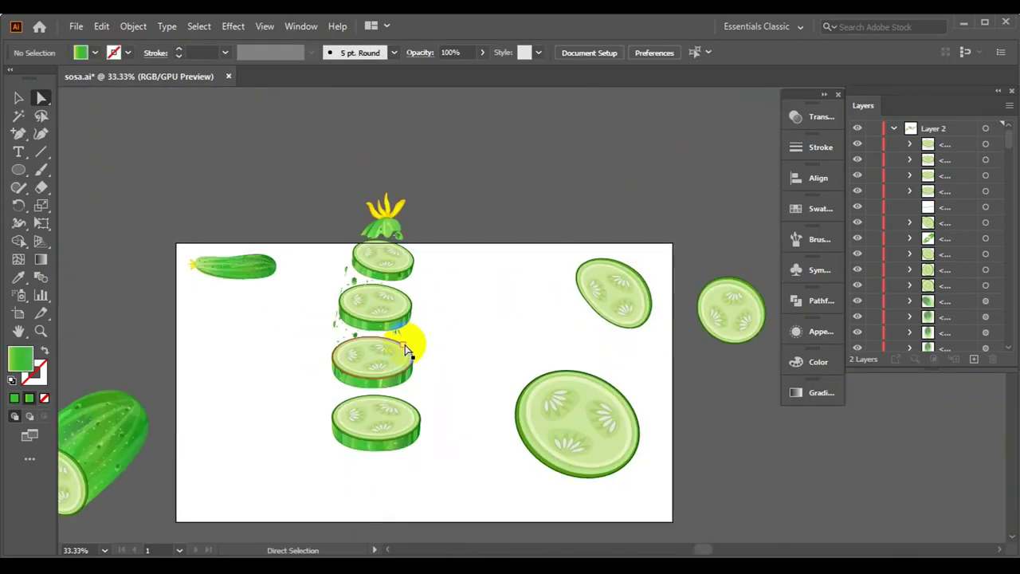
pyautogui.scroll(5, 660, 391)
pyautogui.scroll(1, 430, 275)
pyautogui.scroll(-3, 446, 277)
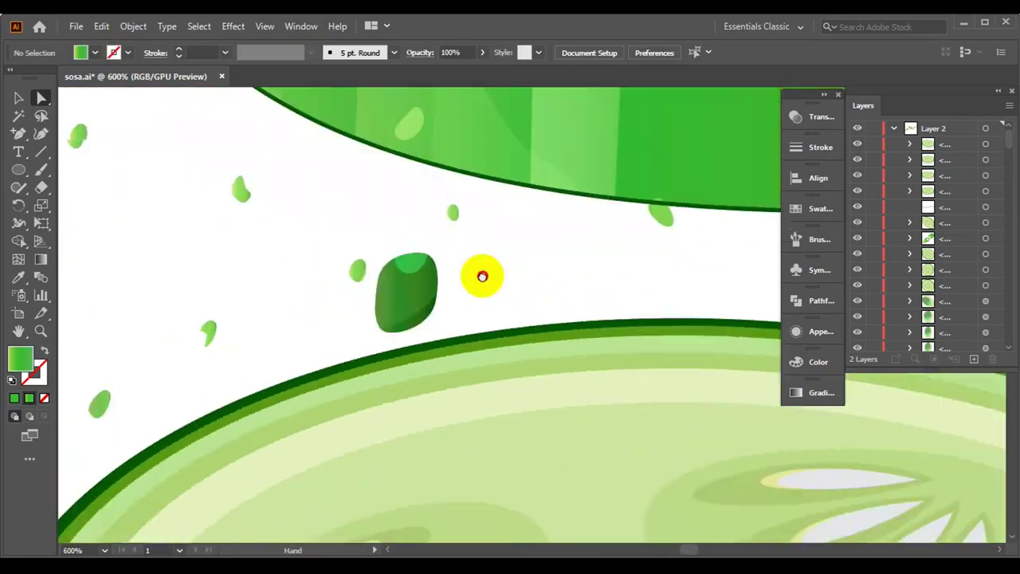
pyautogui.scroll(3, 338, 275)
# - Marquee-select the stray line fragments and flower-cap pieces beside the top slice
pyautogui.click(490, 239)
pyautogui.scroll(-3, 470, 271)
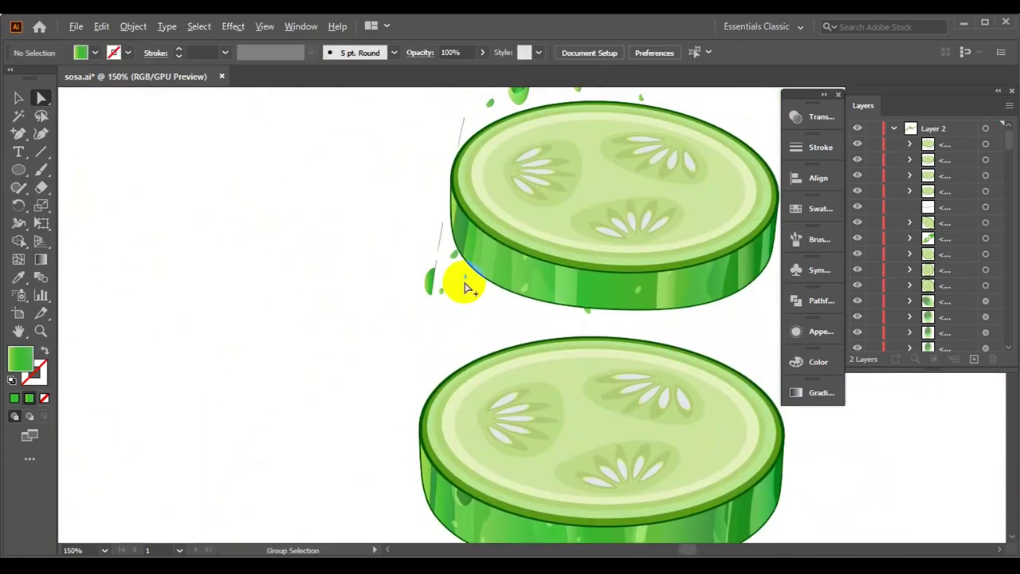
pyautogui.scroll(3, 438, 310)
pyautogui.scroll(-3, 430, 251)
pyautogui.scroll(3, 188, 455)
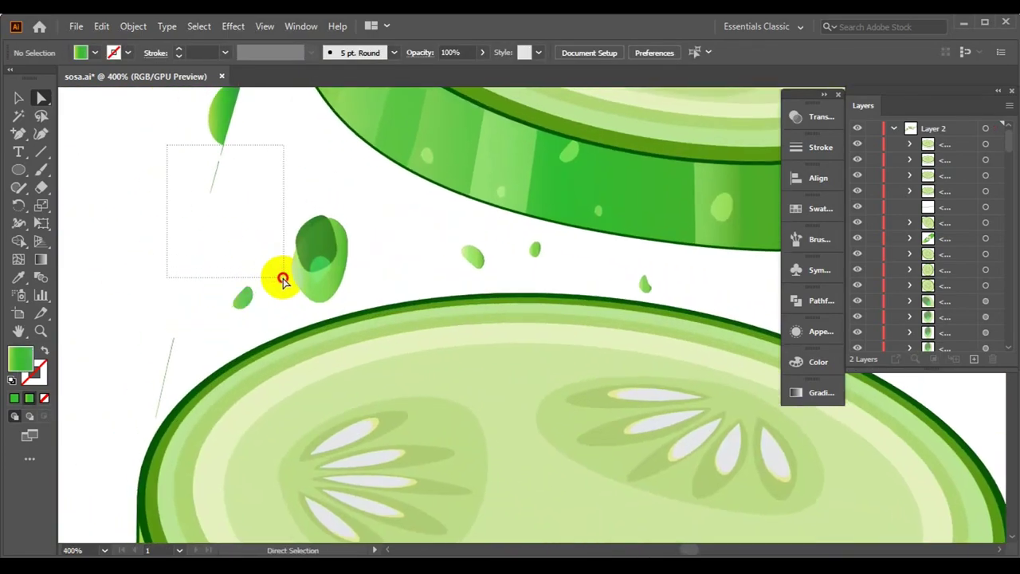
pyautogui.moveTo(171, 141); pyautogui.dragTo(282, 279)
pyautogui.click(175, 371)
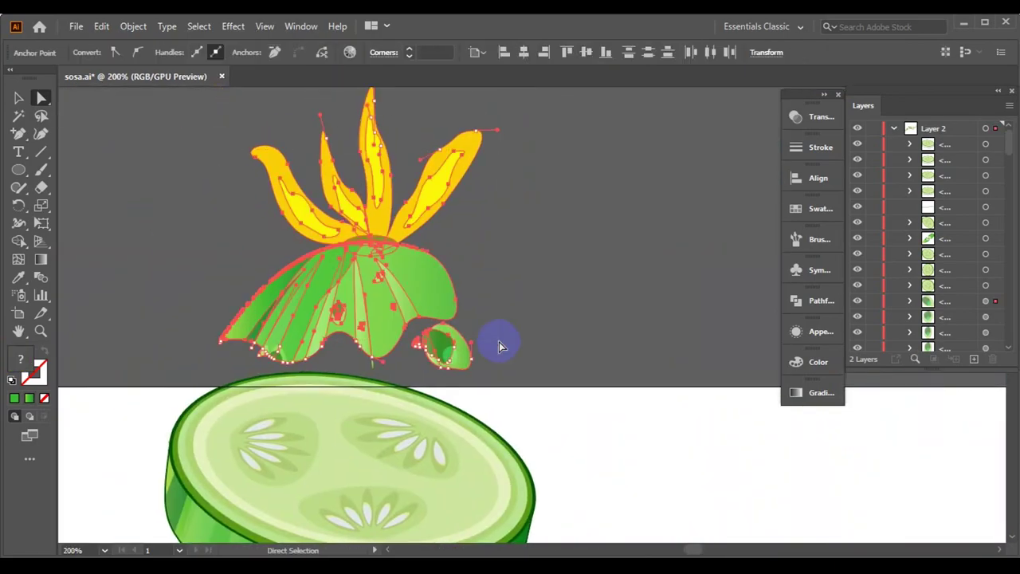
pyautogui.keyDown('alt'); pyautogui.scroll(-5, 542, 399); pyautogui.keyUp('alt')
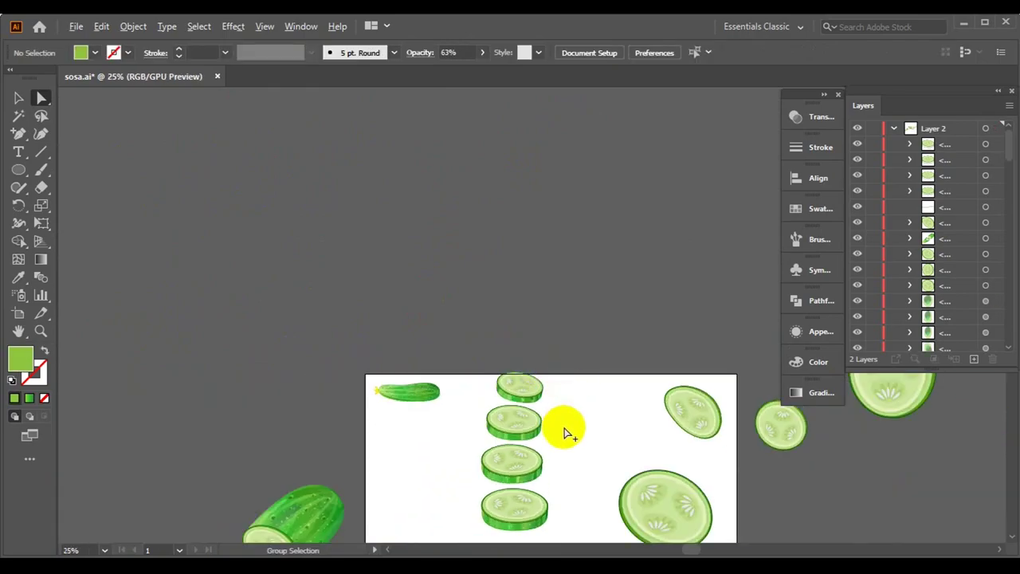
pyautogui.keyDown('alt'); pyautogui.scroll(4, 564, 433); pyautogui.keyUp('alt')
# - Select the middle slice and the stray path on the slice edge
pyautogui.moveTo(397, 264); pyautogui.dragTo(499, 200)
pyautogui.hotkey('ctrl', 'shift', 'a')
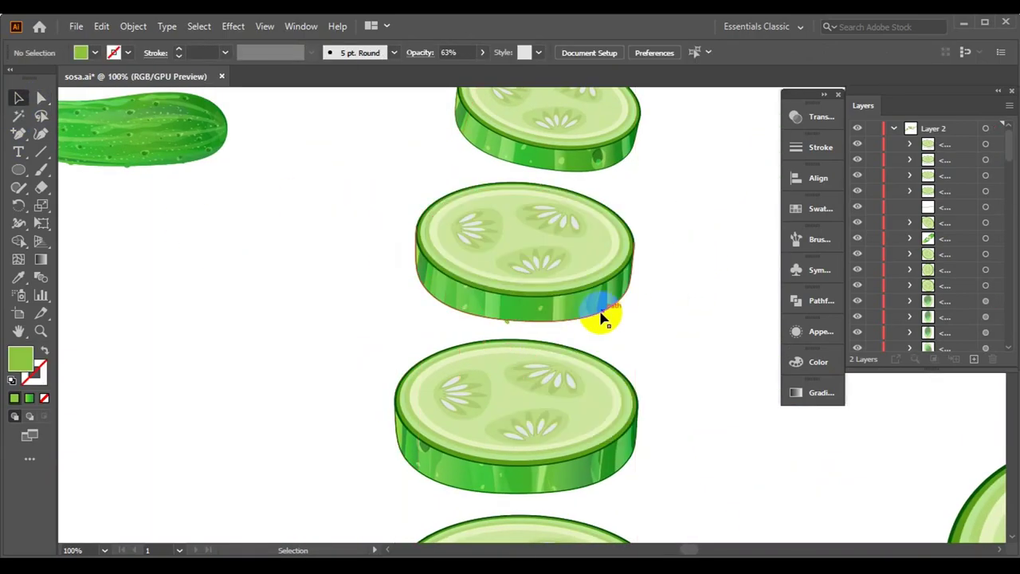
pyautogui.click(577, 316)
pyautogui.click(674, 279)
pyautogui.click(432, 289)
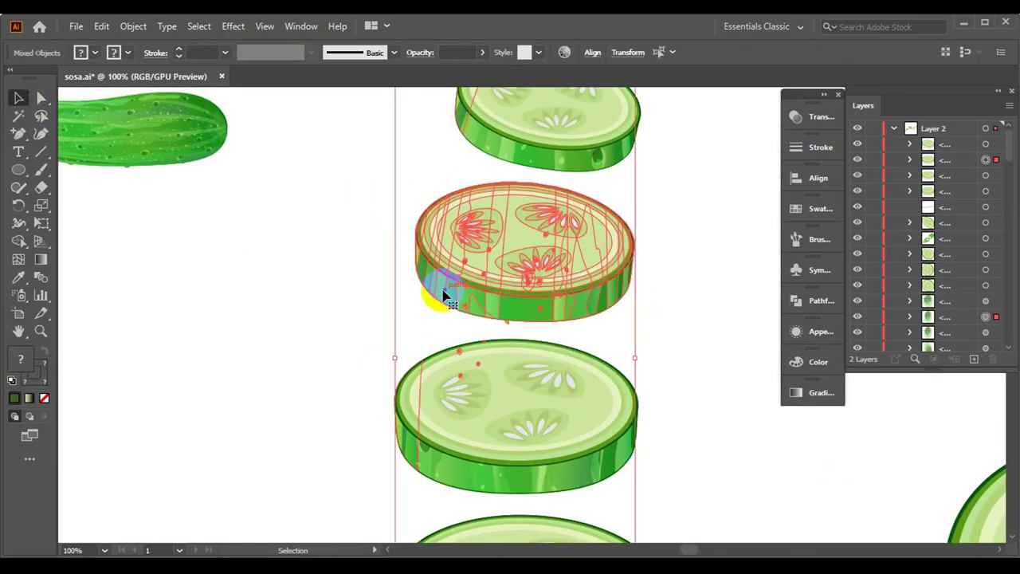
pyautogui.hotkey('ctrl', 'shift', 'a')
pyautogui.click(664, 288)
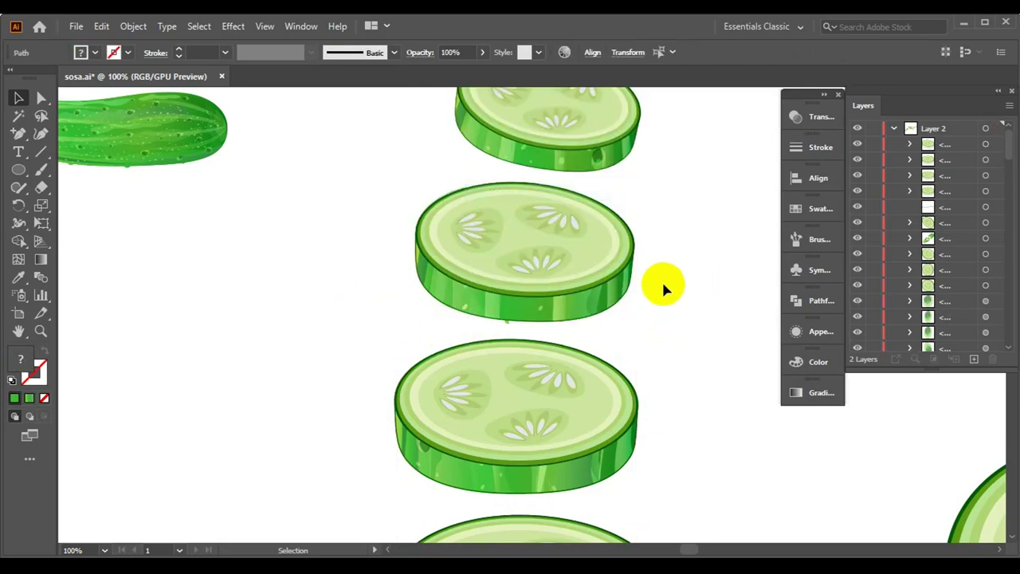
pyautogui.scroll(5, 647, 290)
pyautogui.click(523, 337)
pyautogui.scroll(-5, 729, 444)
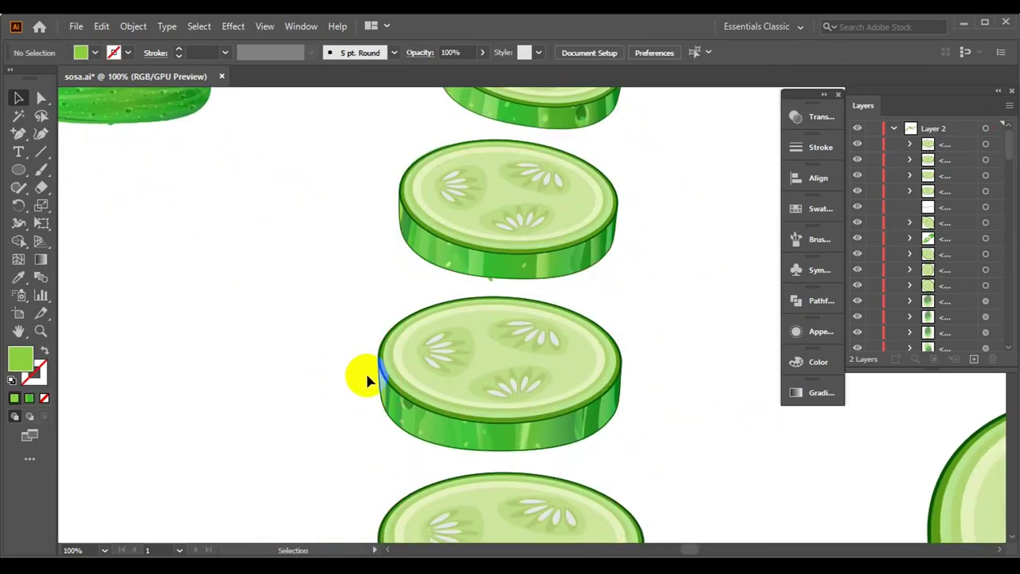
pyautogui.click(374, 371)
pyautogui.scroll(5, 364, 376)
pyautogui.scroll(-5, 359, 359)
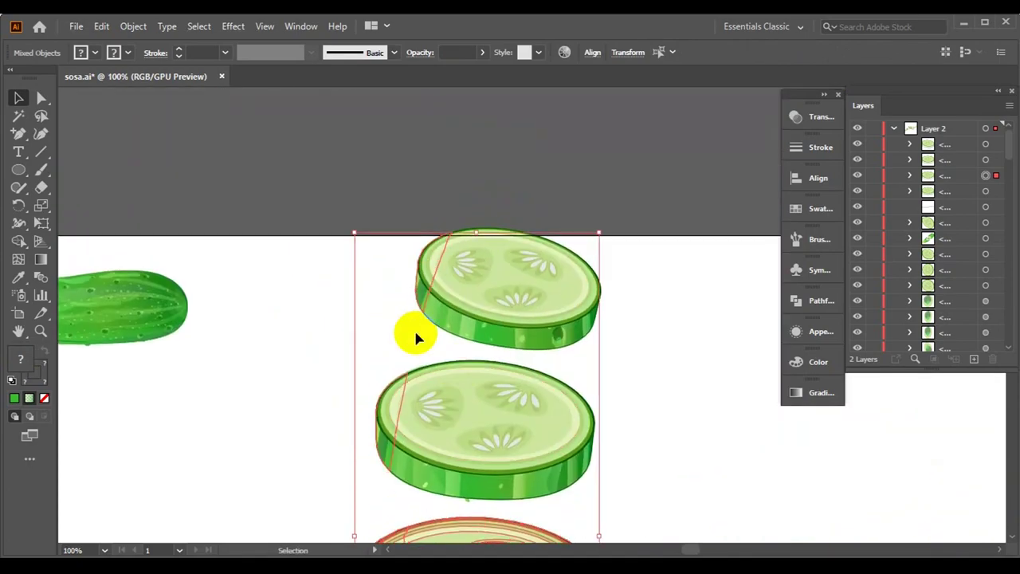
pyautogui.scroll(5, 514, 251)
pyautogui.scroll(-3, 510, 248)
pyautogui.scroll(-2, 499, 326)
# - Ungroup the top slice and lock it in the Layers panel
pyautogui.rightClick(514, 289)
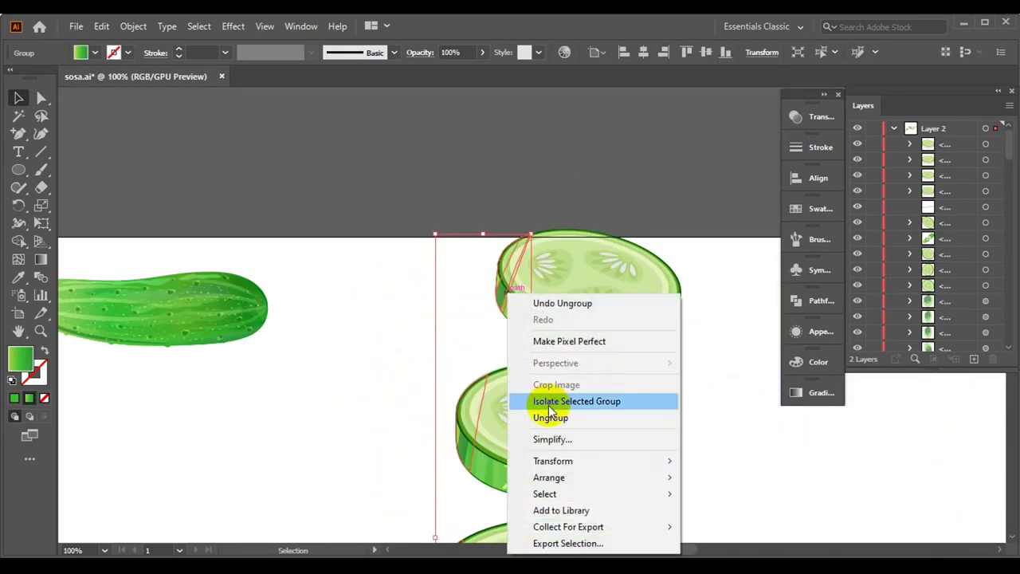
pyautogui.click(496, 186)
pyautogui.moveTo(496, 187)
pyautogui.mouseDown()
pyautogui.moveTo(710, 355)
pyautogui.moveTo(497, 365)
pyautogui.mouseUp()
pyautogui.click(709, 355)
pyautogui.click(873, 144)
# - Ungroup the middle slice and gather the top slice's pieces for the Shape Builder
pyautogui.rightClick(497, 365)
pyautogui.click(569, 228)
pyautogui.click(496, 366)
pyautogui.scroll(3, 496, 365)
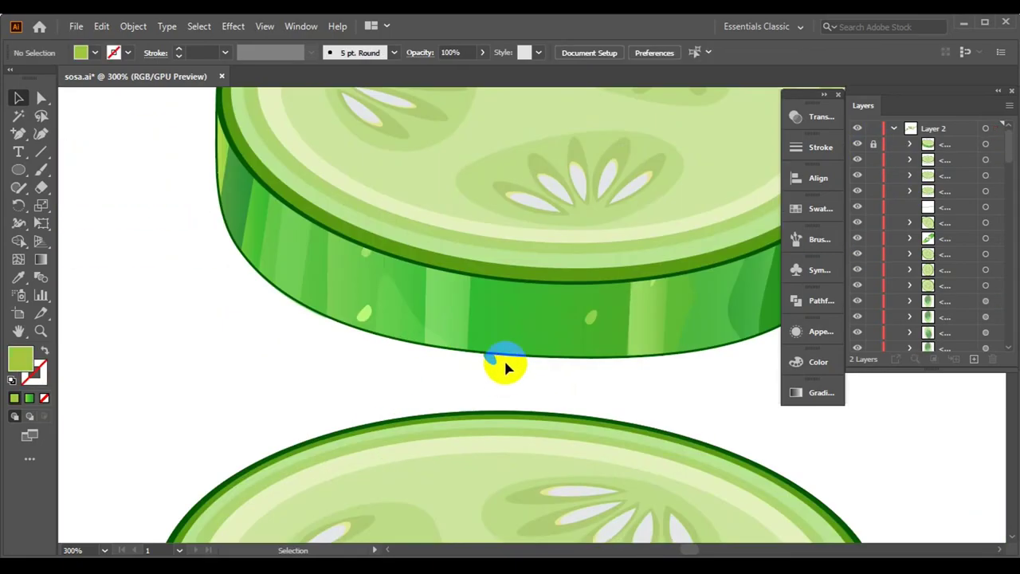
pyautogui.click(494, 362)
pyautogui.moveTo(210, 228); pyautogui.dragTo(597, 380)
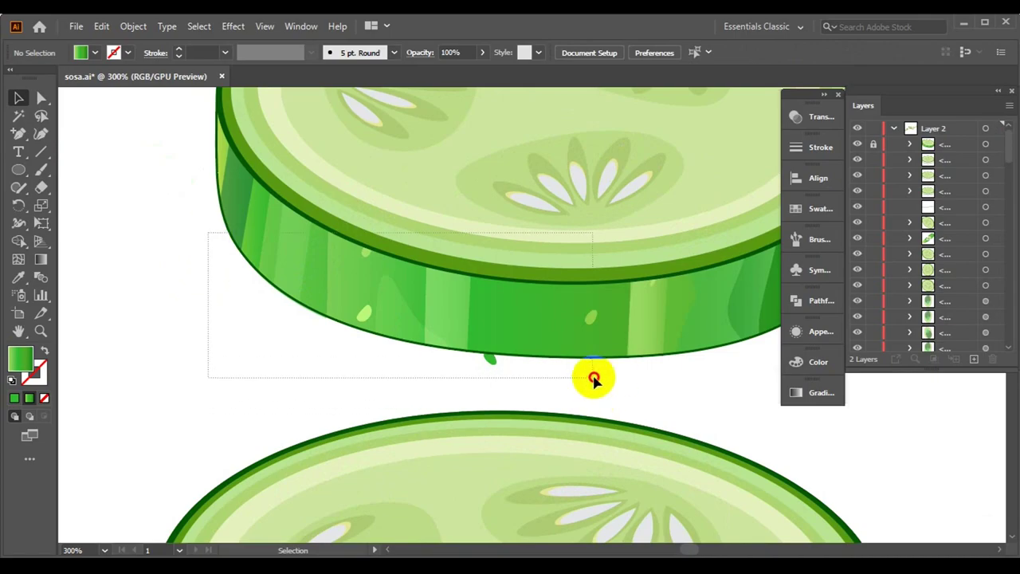
pyautogui.hotkey('shift', 'm')
pyautogui.scroll(-3, 433, 203)
# - Group the middle slice's parts and hide it in the Layers panel
pyautogui.moveTo(241, 137); pyautogui.dragTo(558, 342)
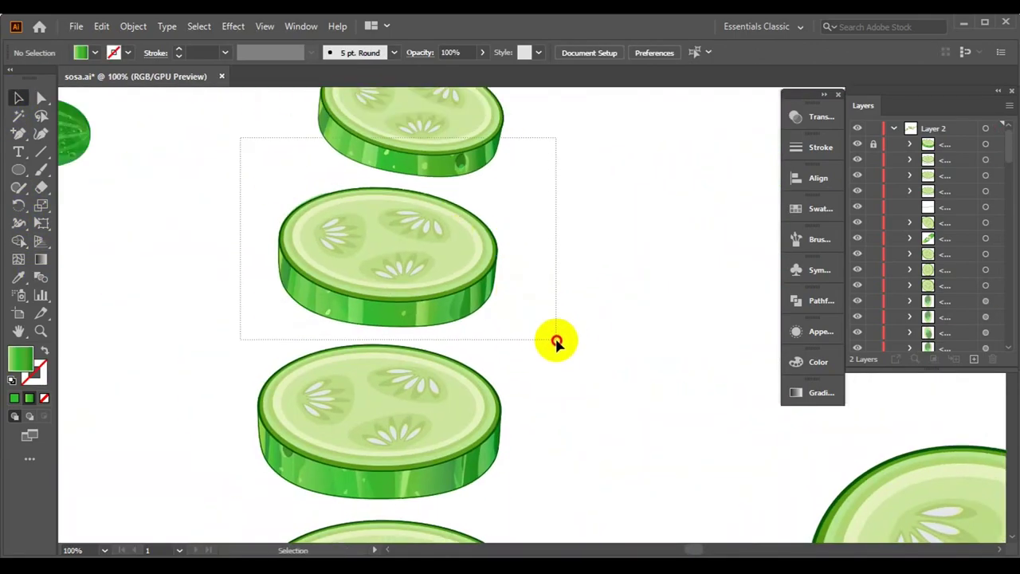
pyautogui.rightClick(380, 257)
pyautogui.click(439, 360)
pyautogui.click(644, 296)
pyautogui.scroll(-2, 644, 296)
pyautogui.scroll(1, 579, 280)
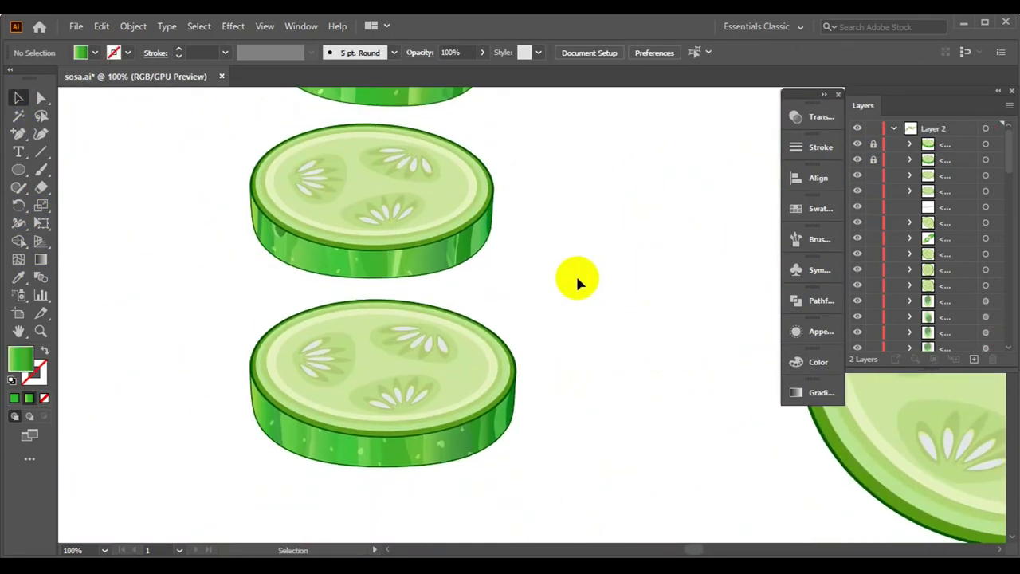
pyautogui.click(496, 267)
pyautogui.hotkey('ctrl', 'g')
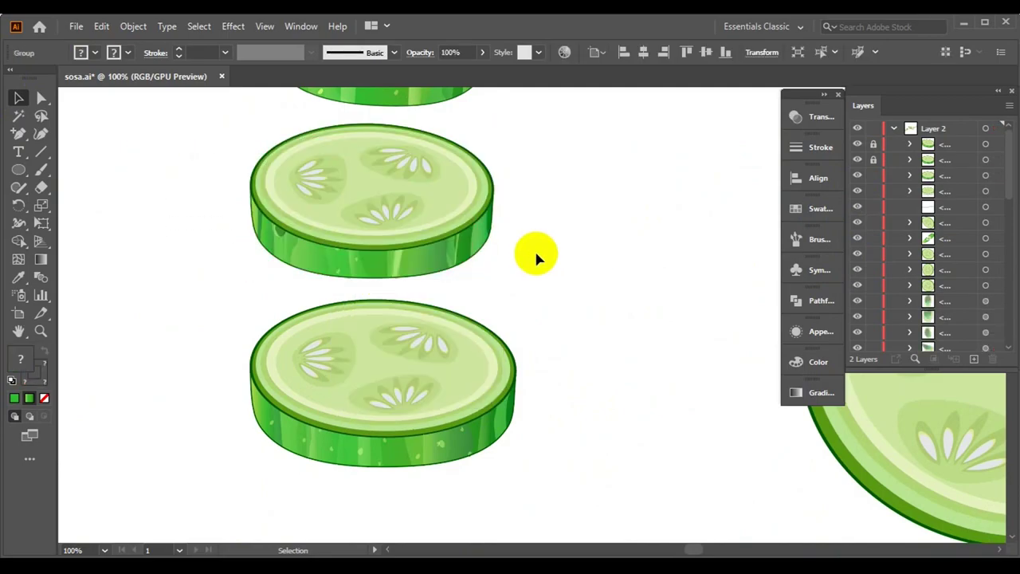
pyautogui.click(857, 175)
# - Make a clipping mask from the lower slice and hide the slice layers
pyautogui.moveTo(526, 263); pyautogui.dragTo(239, 307)
pyautogui.click(493, 296)
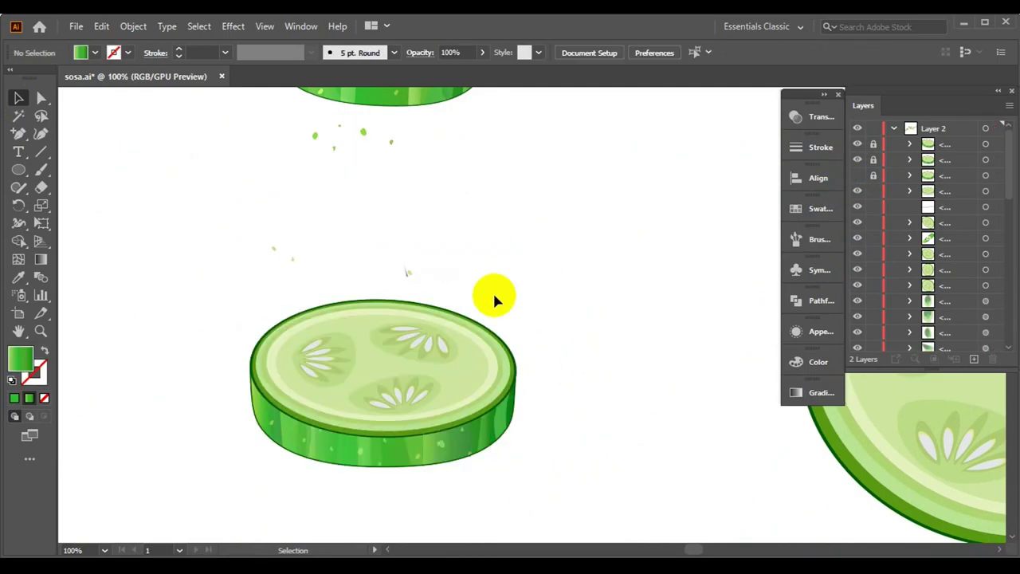
pyautogui.scroll(2, 410, 279)
pyautogui.press('a')
pyautogui.click(282, 213)
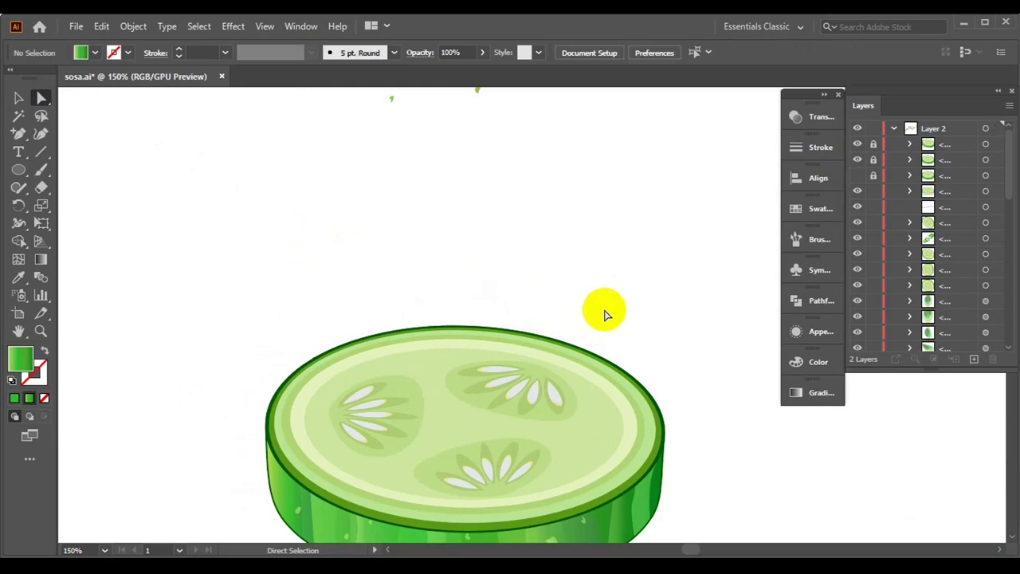
pyautogui.scroll(-2, 604, 314)
pyautogui.press('v')
pyautogui.rightClick(522, 358)
pyautogui.click(581, 238)
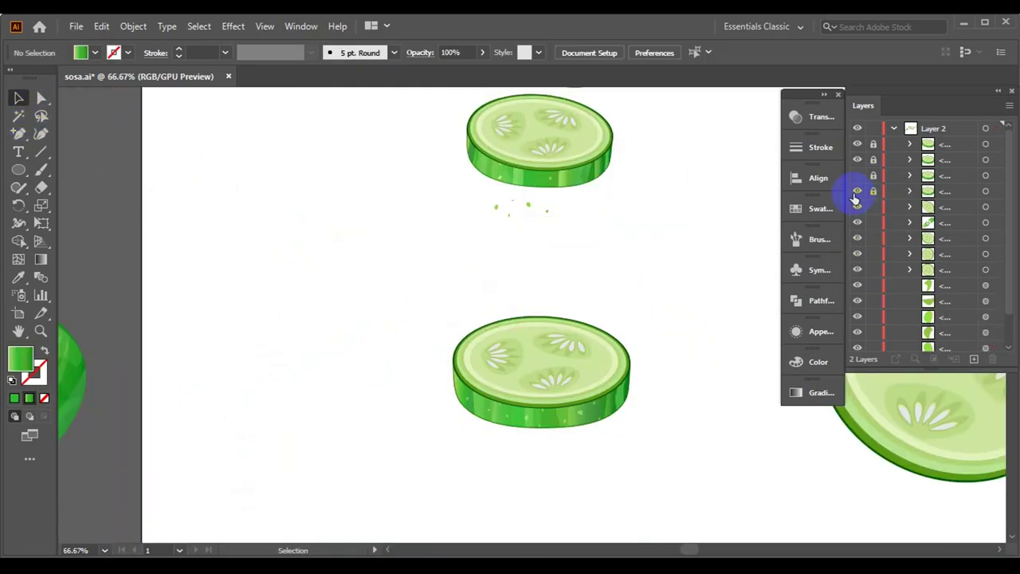
pyautogui.moveTo(855, 195)
pyautogui.mouseDown()
pyautogui.moveTo(846, 159)
pyautogui.moveTo(857, 144)
pyautogui.mouseUp()
pyautogui.scroll(-2, 639, 211)
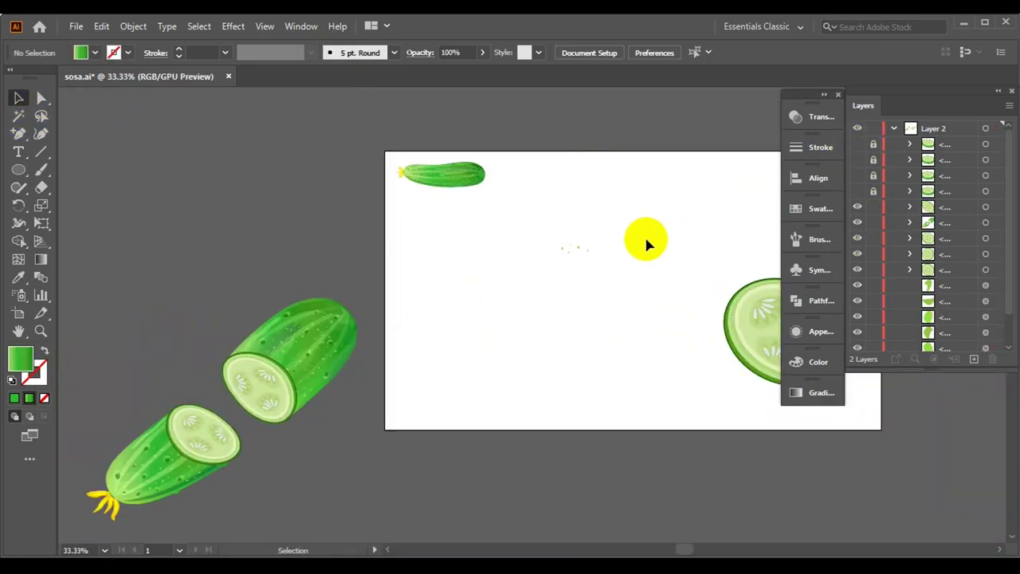
# - Show the hidden slices, then rotate a flat slice, Free Distort it and expand it
pyautogui.click(857, 193)
pyautogui.hscroll(3, 693, 243)
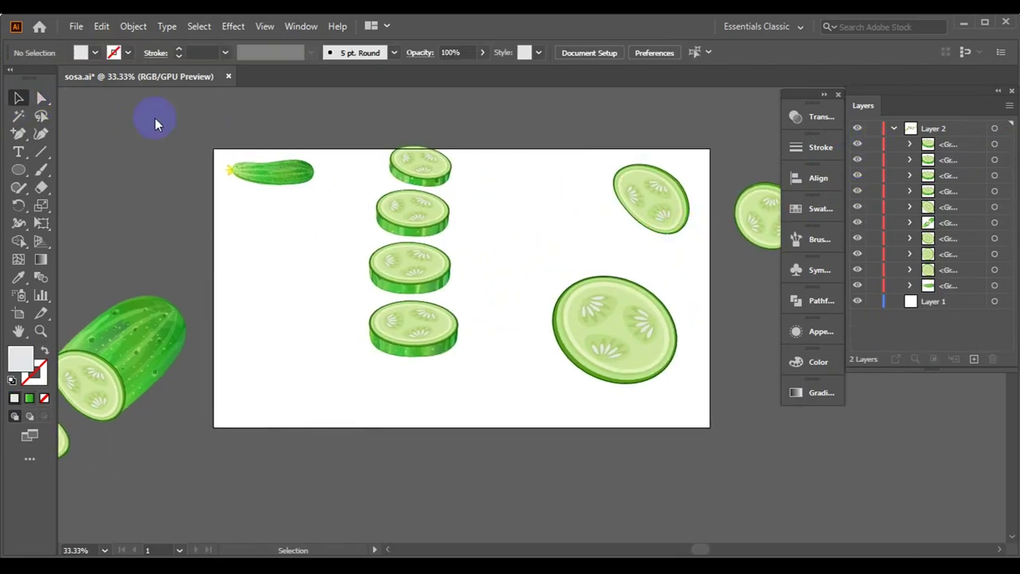
pyautogui.moveTo(690, 381); pyautogui.dragTo(649, 315)
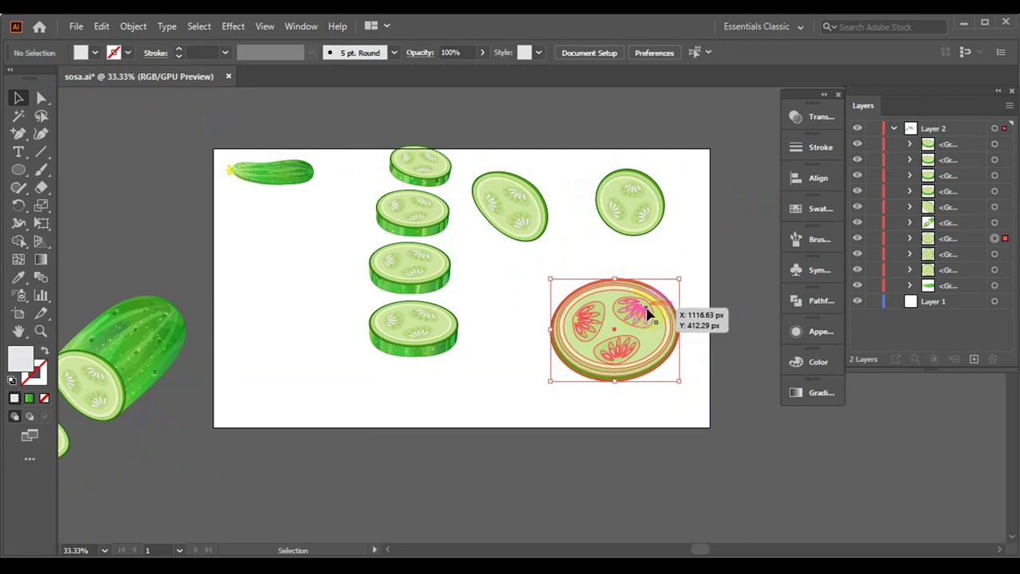
pyautogui.click(232, 26)
pyautogui.click(421, 147)
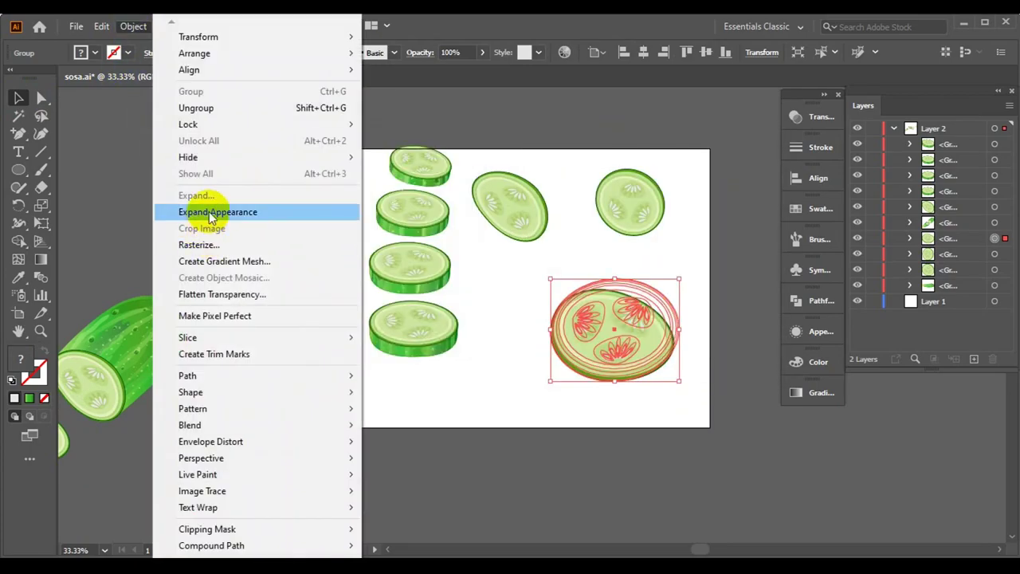
pyautogui.click(423, 148)
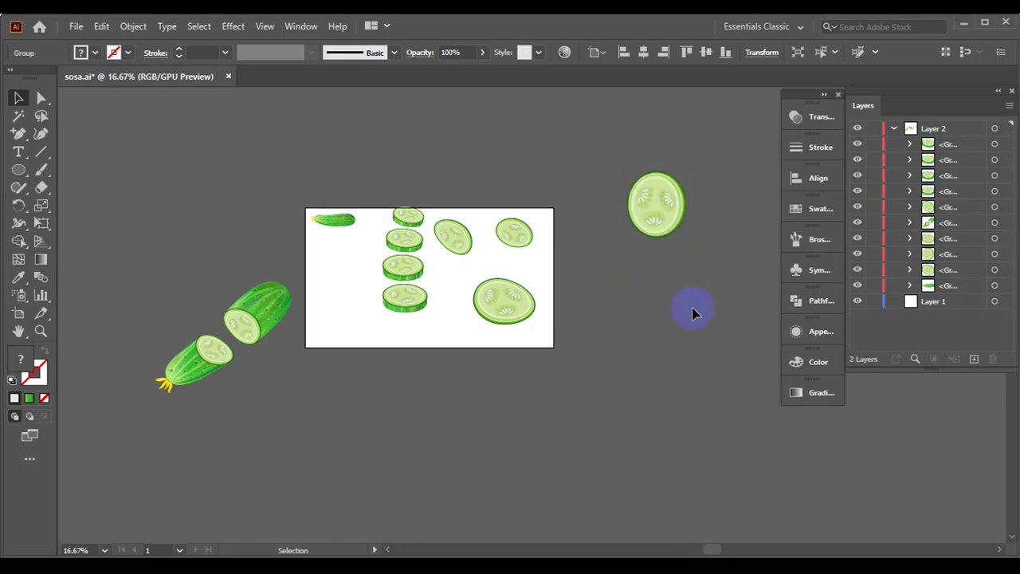
# - Move another slice to the artboard's left side and Free Distort it
pyautogui.moveTo(674, 231); pyautogui.dragTo(360, 335)
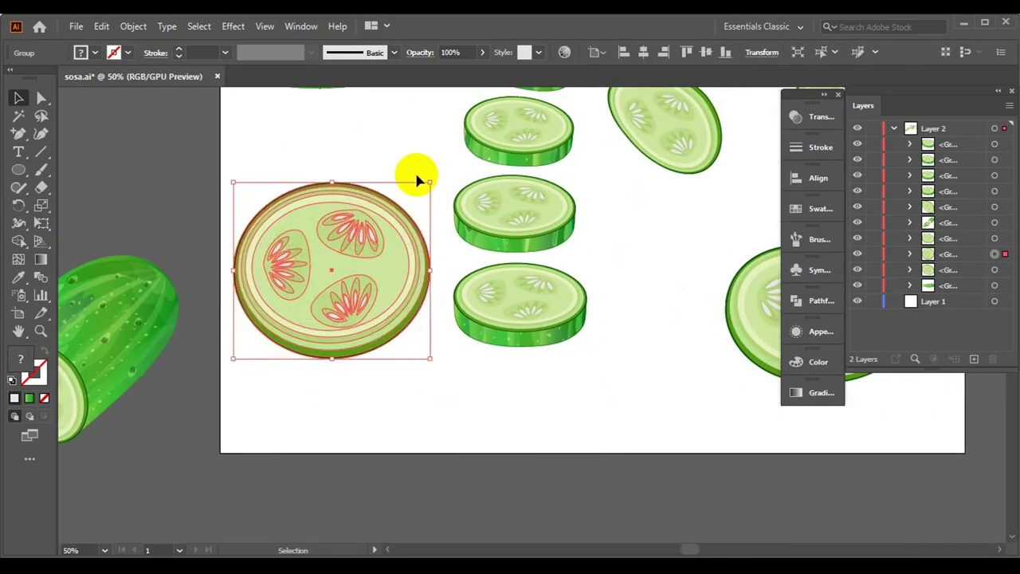
pyautogui.click(233, 26)
pyautogui.click(417, 148)
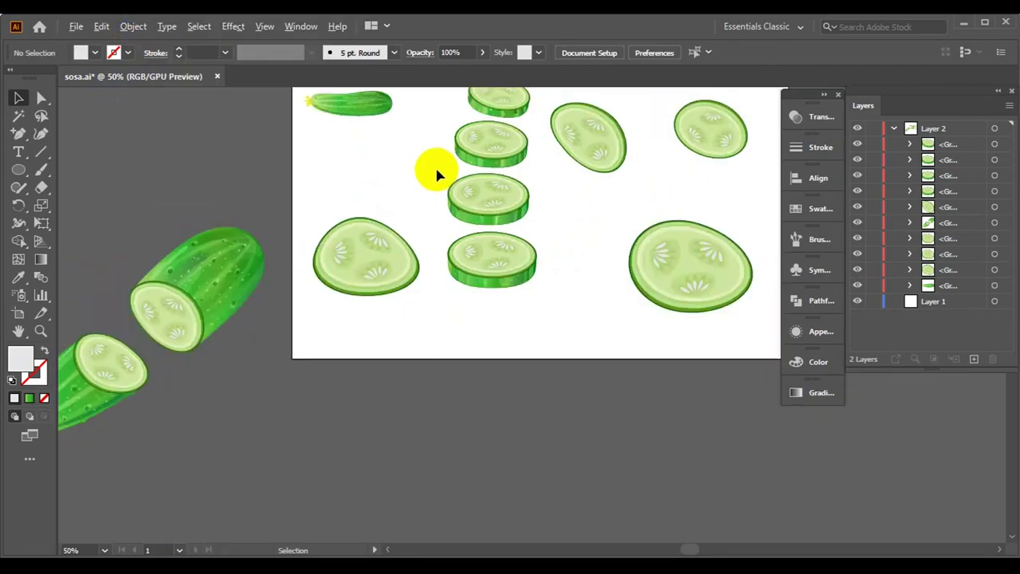
# - Rearrange the slice groups: shrink the thick slice stack, move flat slices top right, small slices up top
pyautogui.moveTo(143, 353); pyautogui.dragTo(494, 409)
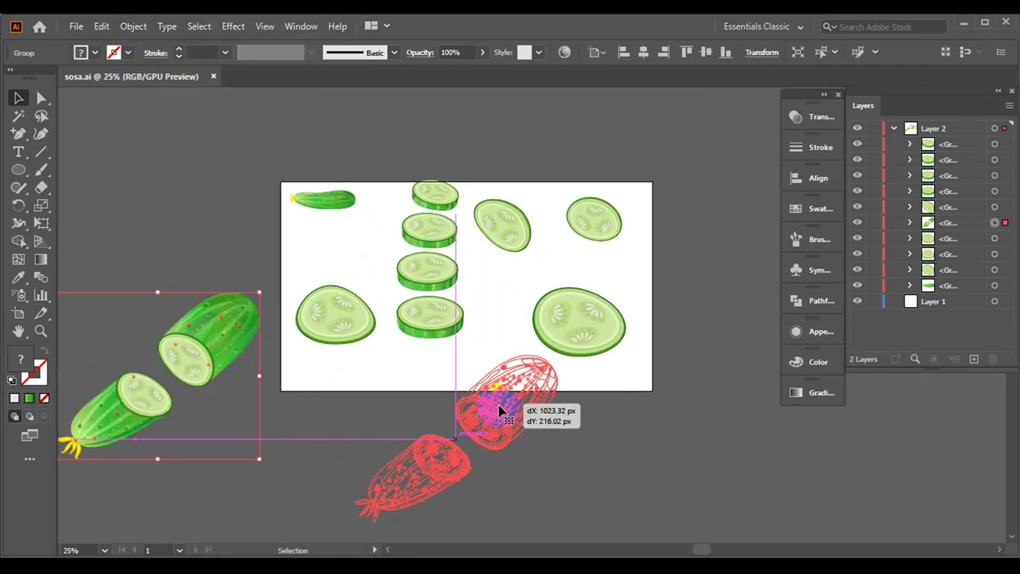
pyautogui.moveTo(378, 280); pyautogui.dragTo(382, 156)
pyautogui.moveTo(428, 369); pyautogui.dragTo(402, 304)
pyautogui.moveTo(619, 342); pyautogui.dragTo(619, 303)
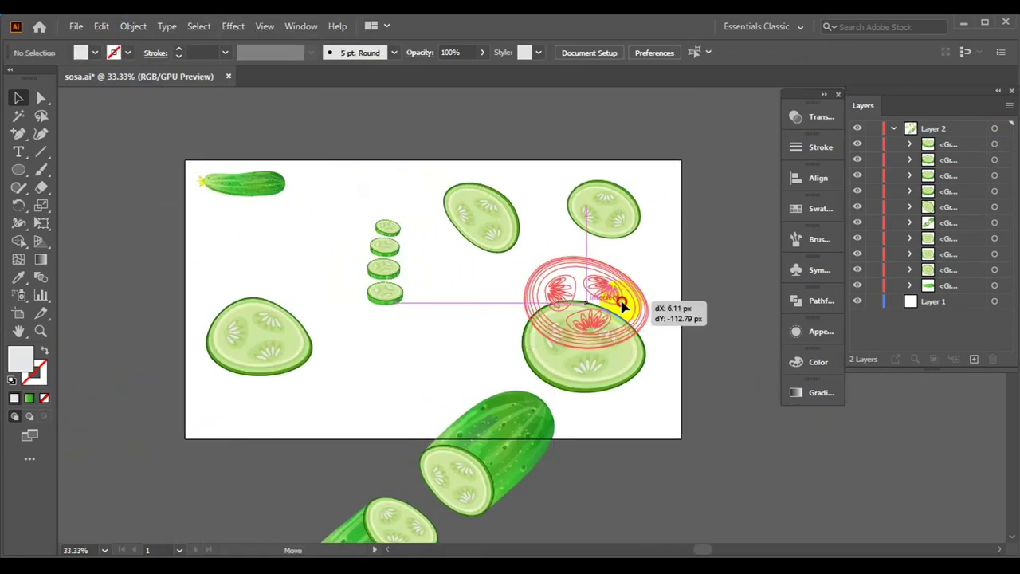
pyautogui.moveTo(259, 335); pyautogui.dragTo(705, 263)
pyautogui.moveTo(434, 167)
pyautogui.mouseDown()
pyautogui.moveTo(759, 354)
pyautogui.moveTo(581, 216)
pyautogui.mouseUp()
pyautogui.moveTo(386, 247); pyautogui.dragTo(469, 194)
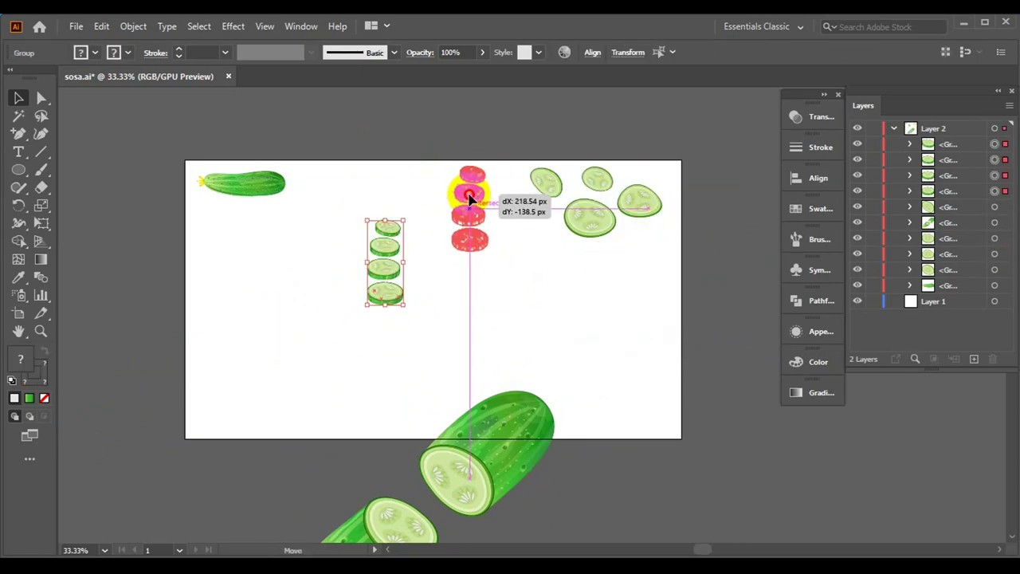
pyautogui.moveTo(243, 183)
pyautogui.mouseDown()
pyautogui.moveTo(280, 309)
pyautogui.moveTo(450, 243)
pyautogui.mouseUp()
# - Rotate the whole cucumber diagonally, scale it down on the left, and reposition the cut halves
pyautogui.moveTo(430, 342); pyautogui.dragTo(570, 343)
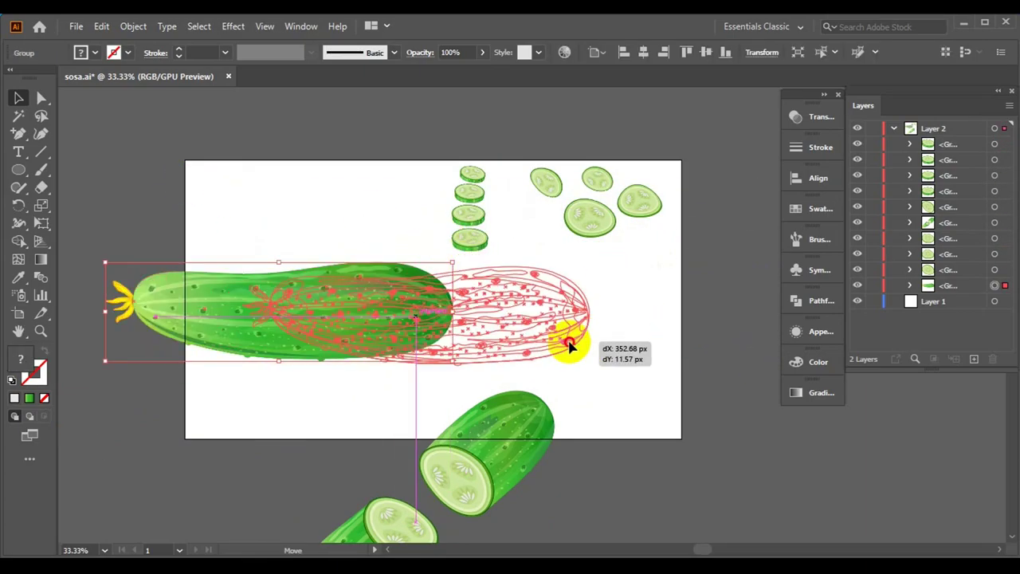
pyautogui.moveTo(464, 456); pyautogui.dragTo(307, 220)
pyautogui.moveTo(405, 150)
pyautogui.mouseDown()
pyautogui.moveTo(353, 291)
pyautogui.moveTo(350, 423)
pyautogui.mouseUp()
pyautogui.click(446, 335)
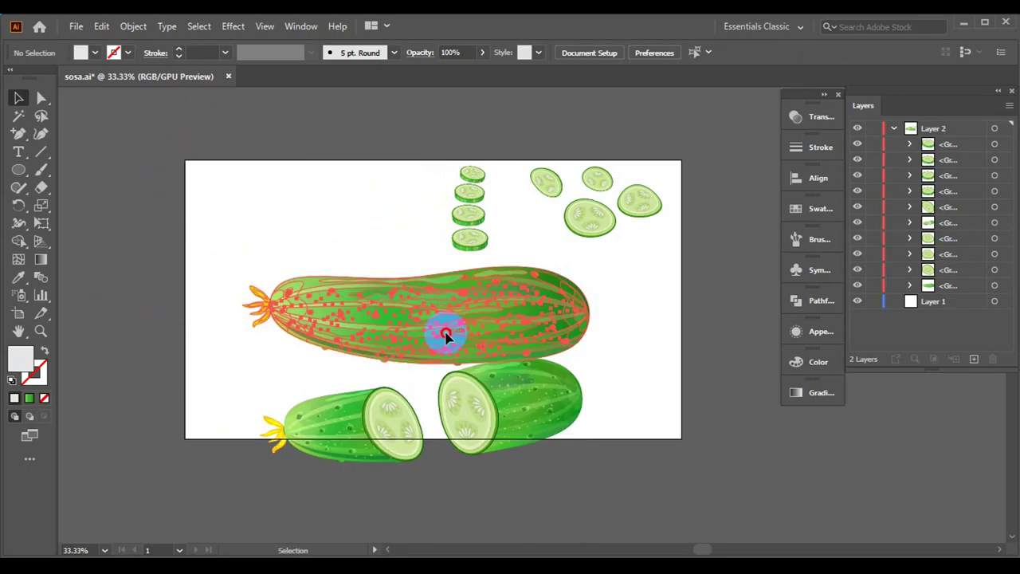
pyautogui.moveTo(602, 264)
pyautogui.mouseDown()
pyautogui.moveTo(405, 194)
pyautogui.moveTo(448, 237)
pyautogui.mouseUp()
pyautogui.moveTo(426, 148); pyautogui.dragTo(390, 180)
pyautogui.moveTo(303, 314); pyautogui.dragTo(295, 291)
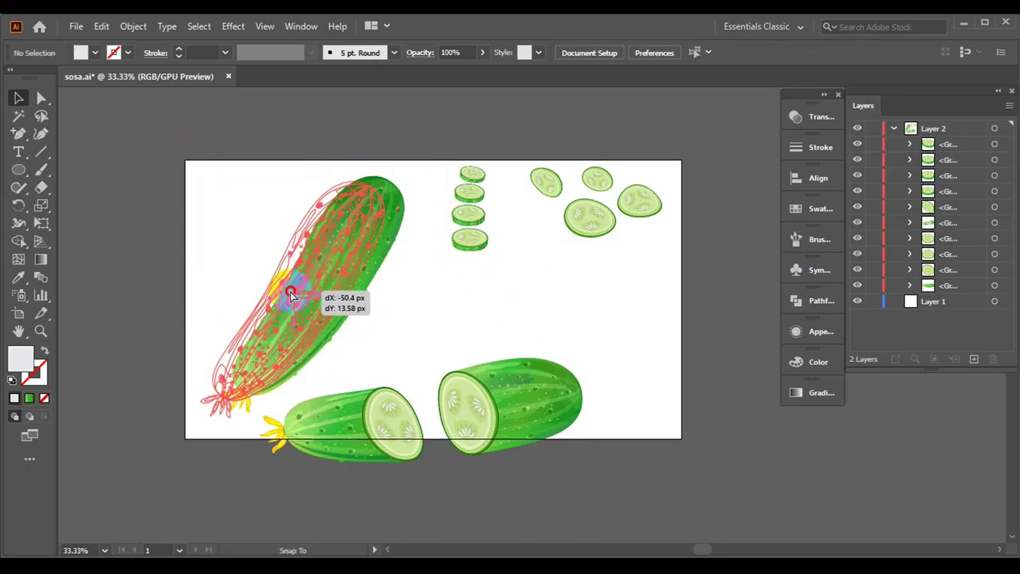
pyautogui.moveTo(558, 382); pyautogui.dragTo(583, 343)
# - Rotate the cut-cucumber group slightly and ungroup it into two separate halves
pyautogui.click(643, 287)
pyautogui.click(602, 331)
pyautogui.moveTo(614, 312); pyautogui.dragTo(628, 319)
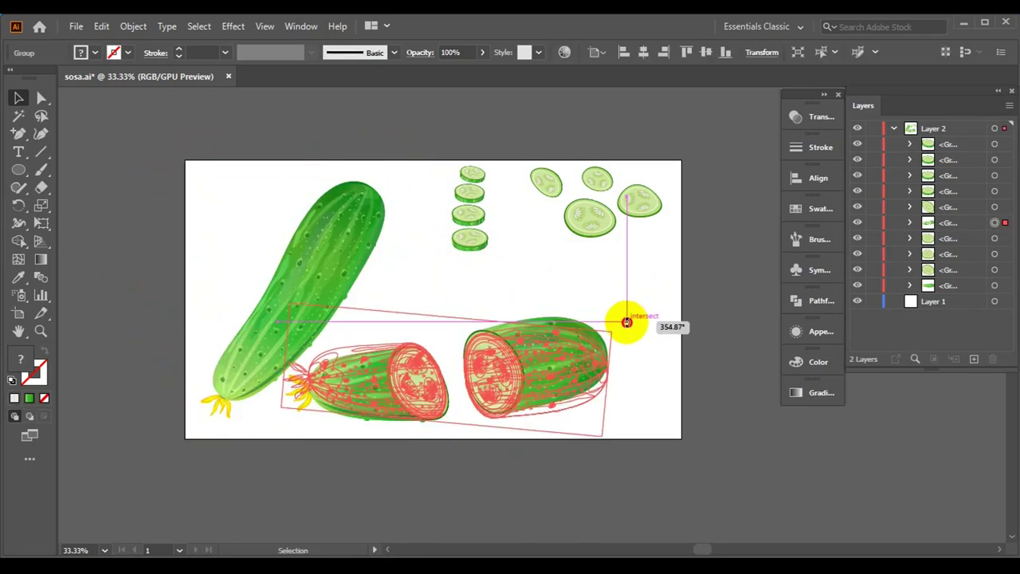
pyautogui.click(489, 276)
pyautogui.rightClick(559, 365)
pyautogui.click(601, 228)
pyautogui.click(555, 361)
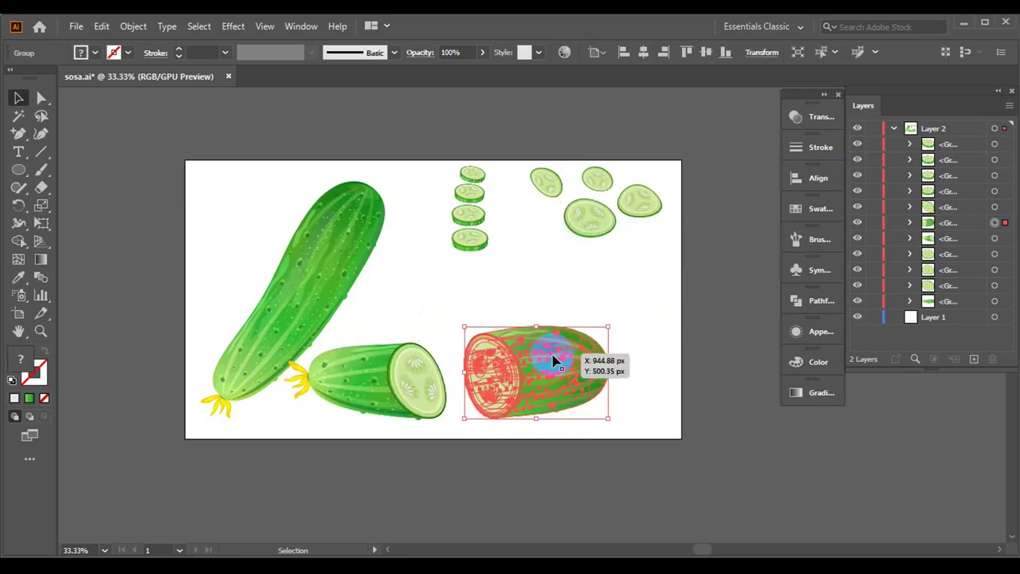
# - Turn the whole cucumber horizontal along the top and move the right cut half further right
pyautogui.click(333, 284)
pyautogui.moveTo(391, 183); pyautogui.dragTo(239, 291)
pyautogui.click(444, 326)
pyautogui.hotkey('ctrl', '+')
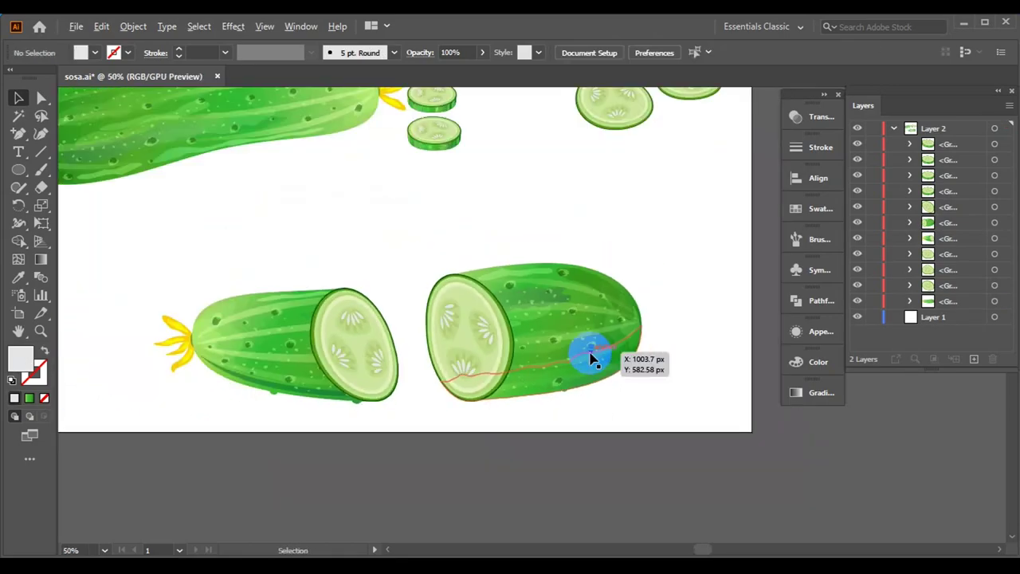
pyautogui.moveTo(590, 359); pyautogui.dragTo(701, 363)
pyautogui.hotkey('ctrl', '-')
# - Rotate the copied slices into a horizontal row and stack them against the left cut half
pyautogui.click(491, 223)
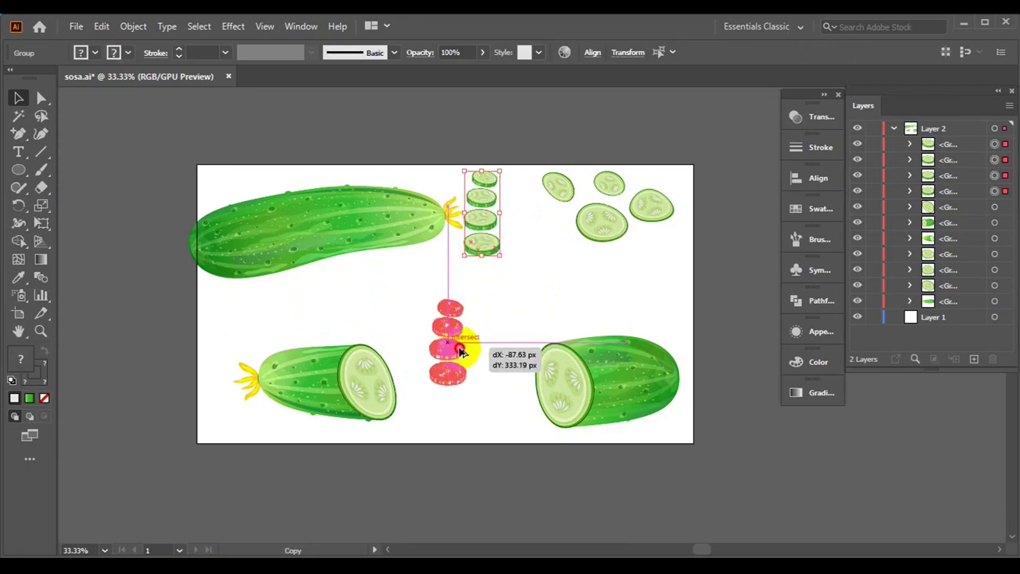
pyautogui.moveTo(464, 302); pyautogui.dragTo(530, 385)
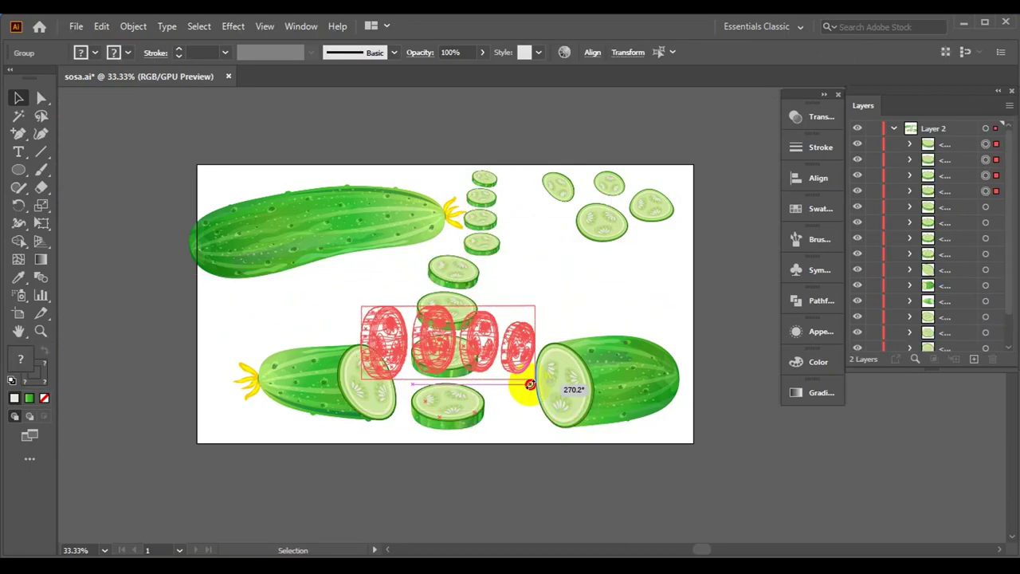
pyautogui.click(440, 364)
pyautogui.hotkey('ctrl', '+')
pyautogui.hotkey('ctrl', '+')
pyautogui.moveTo(255, 231); pyautogui.dragTo(372, 350)
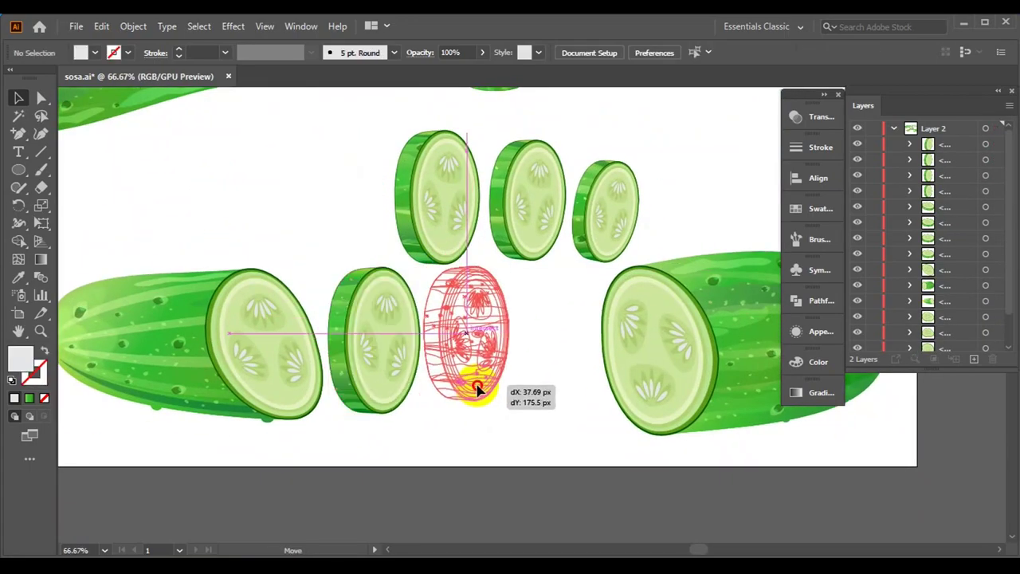
pyautogui.moveTo(342, 228); pyautogui.dragTo(437, 343)
pyautogui.moveTo(407, 403); pyautogui.dragTo(357, 403)
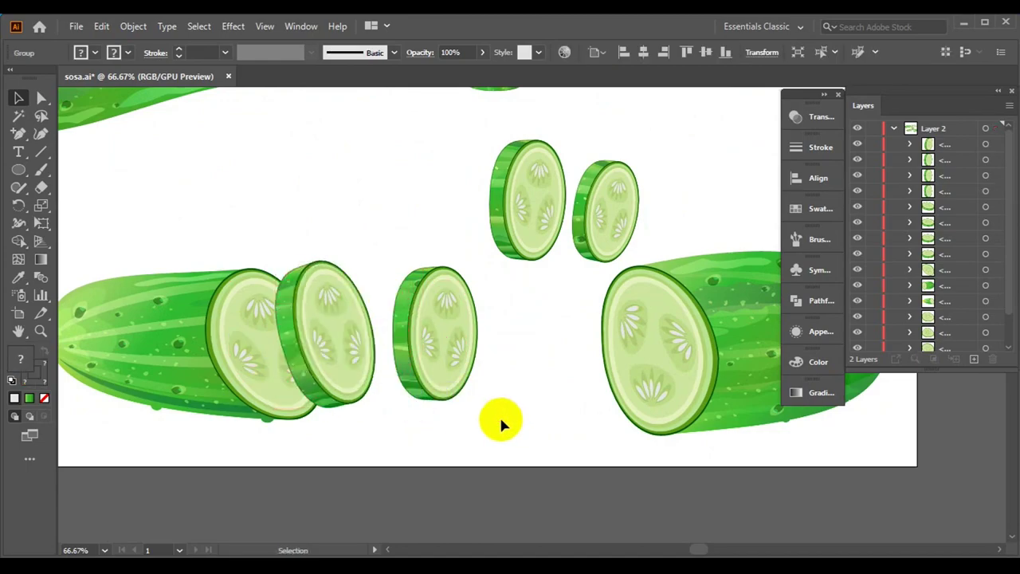
pyautogui.moveTo(478, 404); pyautogui.dragTo(420, 396)
pyautogui.moveTo(562, 243)
pyautogui.mouseDown()
pyautogui.moveTo(491, 377)
pyautogui.moveTo(478, 363)
pyautogui.mouseUp()
# - Line up the remaining slices into a continuous row beside the left cut half
pyautogui.hotkey('ctrl', '-')
pyautogui.hotkey('ctrl', '+')
pyautogui.moveTo(351, 263); pyautogui.dragTo(546, 376)
pyautogui.moveTo(334, 255); pyautogui.dragTo(556, 422)
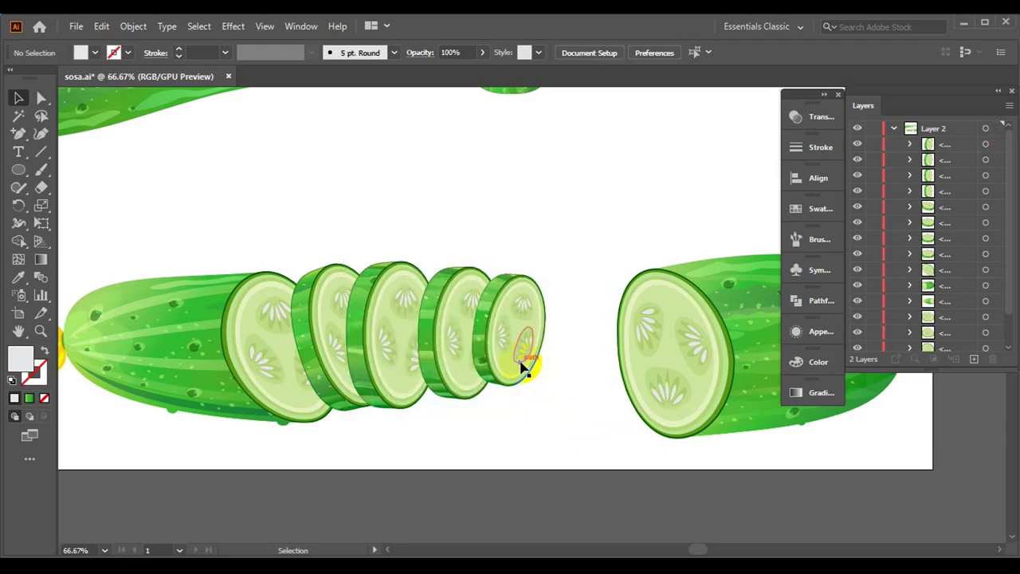
pyautogui.moveTo(522, 368); pyautogui.dragTo(581, 417)
pyautogui.moveTo(505, 406); pyautogui.dragTo(496, 391)
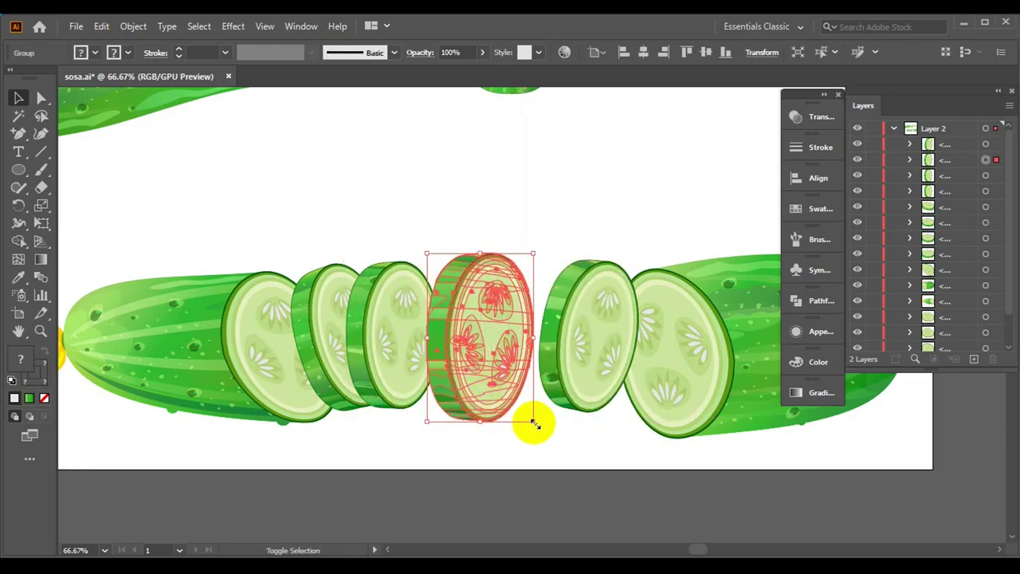
pyautogui.click(534, 424)
pyautogui.hotkey('ctrl', '-')
# - Close the gaps so every slice, including the rightmost, sits tight in the row
pyautogui.click(394, 399)
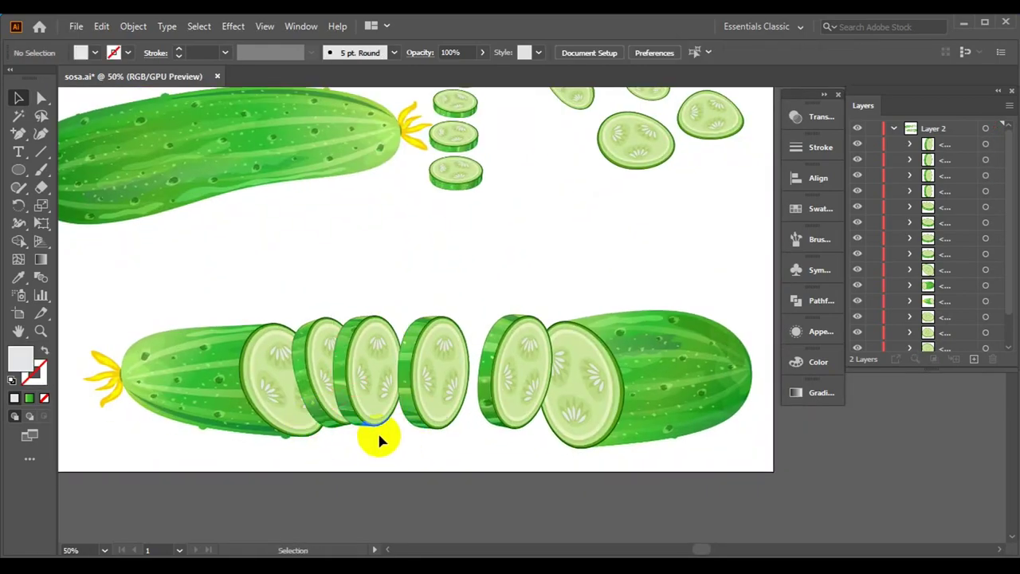
pyautogui.moveTo(373, 420); pyautogui.dragTo(429, 449)
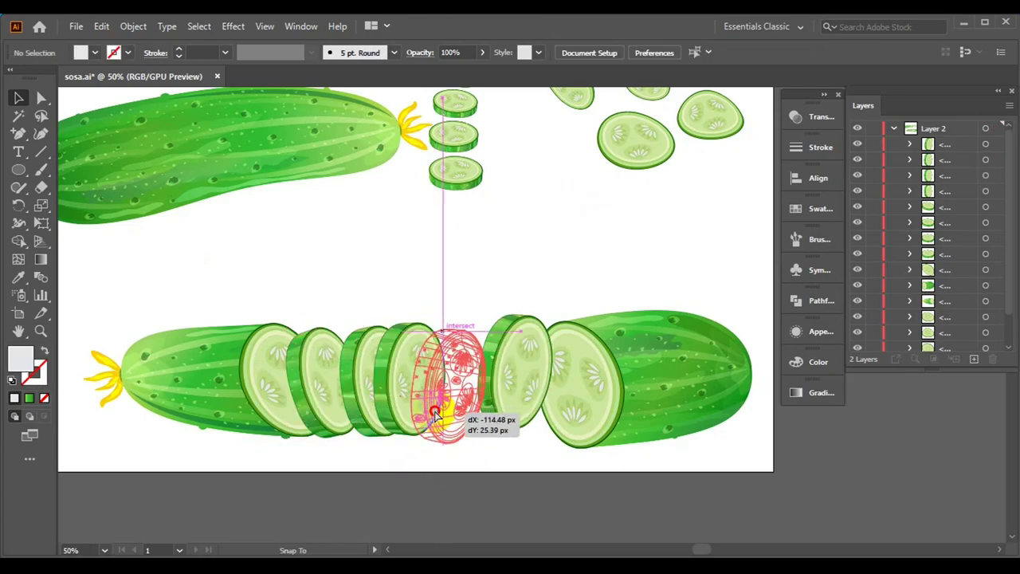
pyautogui.moveTo(435, 413)
pyautogui.mouseDown()
pyautogui.moveTo(470, 410)
pyautogui.moveTo(446, 389)
pyautogui.mouseUp()
pyautogui.hotkey('ctrl', '+')
pyautogui.hotkey('ctrl', '+')
pyautogui.hotkey('ctrl', '-')
pyautogui.click(531, 431)
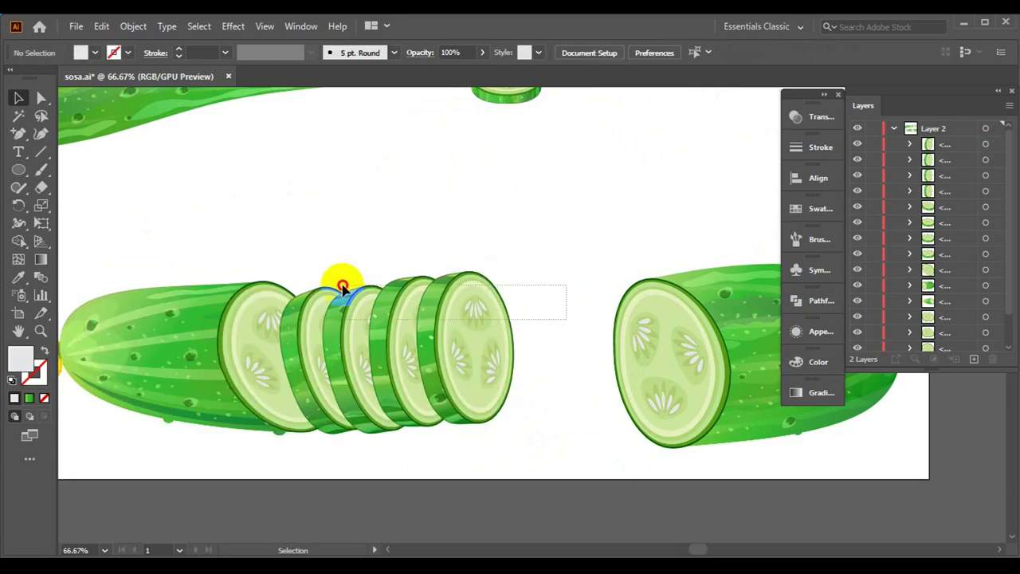
pyautogui.moveTo(342, 287); pyautogui.dragTo(519, 258)
pyautogui.click(498, 386)
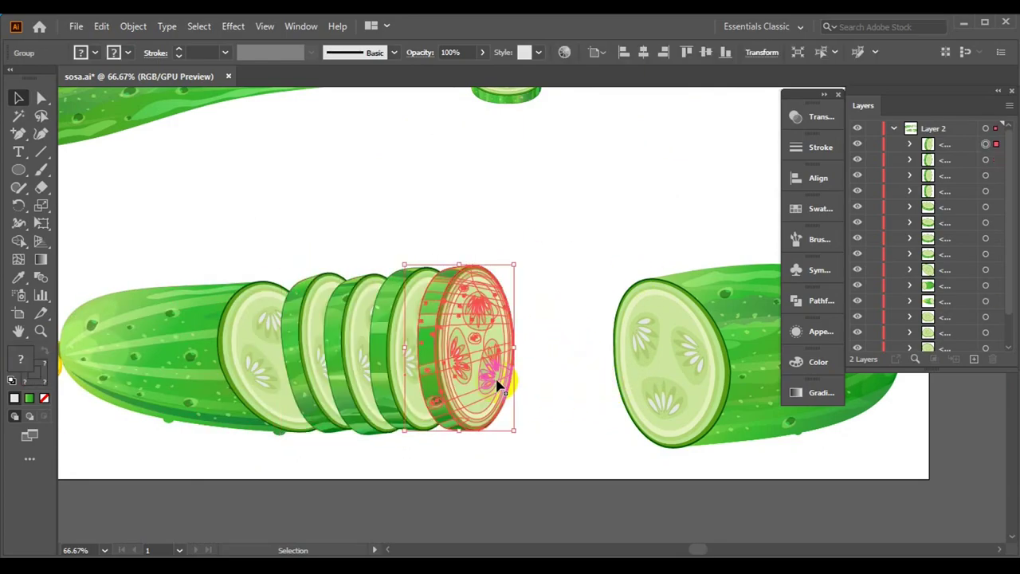
# - Push the right cucumber piece left against the slices and view the whole artboard
pyautogui.click(569, 401)
pyautogui.moveTo(677, 401); pyautogui.dragTo(588, 400)
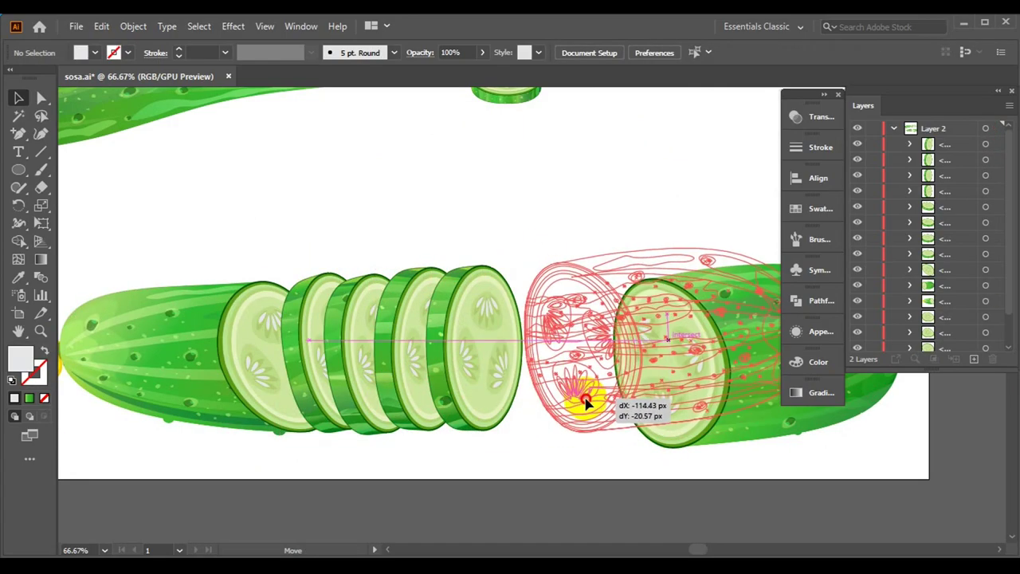
pyautogui.hotkey('ctrl', '-')
pyautogui.click(420, 273)
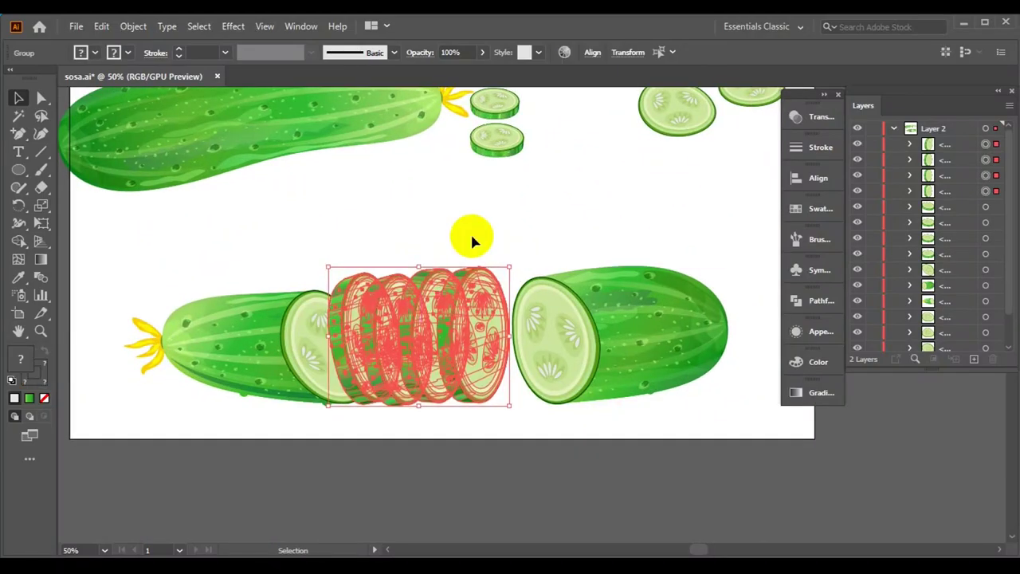
pyautogui.click(555, 230)
pyautogui.click(638, 335)
pyautogui.hotkey('ctrl', '-')
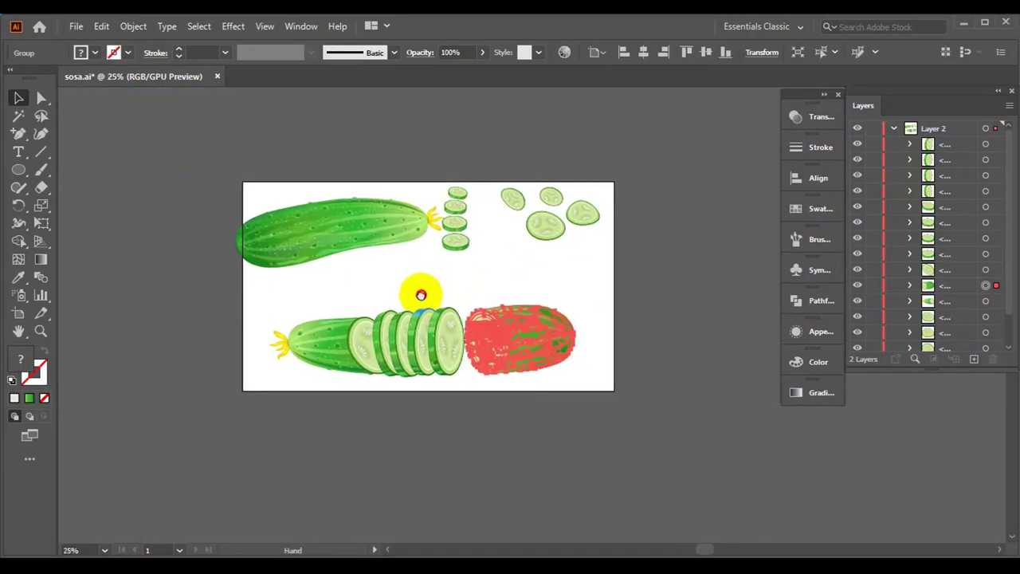
pyautogui.click(421, 293)
# - Move the small slice column right and the round slices above the artboard
pyautogui.moveTo(420, 301); pyautogui.dragTo(400, 307)
pyautogui.moveTo(434, 209)
pyautogui.mouseDown()
pyautogui.moveTo(765, 291)
pyautogui.moveTo(729, 289)
pyautogui.mouseUp()
pyautogui.scroll(1, 462, 167)
pyautogui.moveTo(518, 199); pyautogui.dragTo(494, 100)
# - Enlarge the whole cucumber and shift it into place on the artboard
pyautogui.click(385, 277)
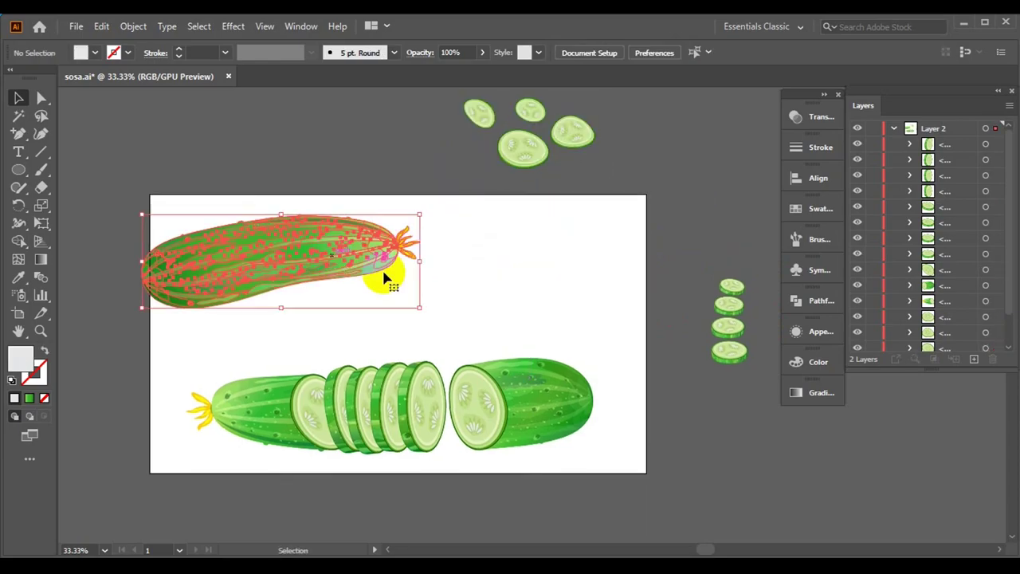
pyautogui.moveTo(421, 309); pyautogui.dragTo(494, 330)
pyautogui.moveTo(359, 227); pyautogui.dragTo(409, 266)
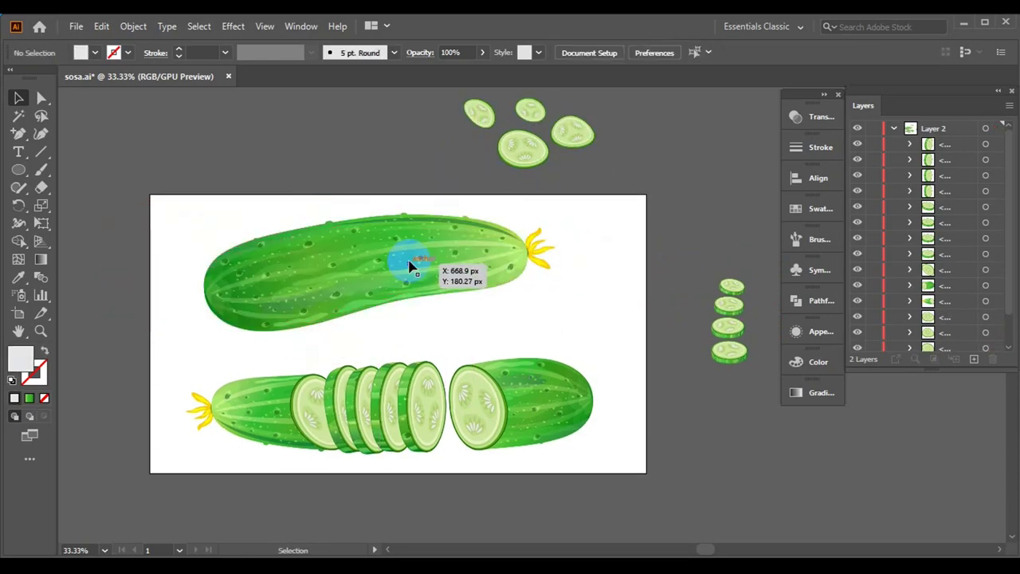
pyautogui.moveTo(556, 329); pyautogui.dragTo(593, 351)
pyautogui.click(632, 375)
pyautogui.moveTo(433, 259)
pyautogui.mouseDown()
pyautogui.moveTo(467, 266)
pyautogui.moveTo(472, 301)
pyautogui.moveTo(470, 287)
pyautogui.mouseUp()
# - Stand the whole cucumber upright at the left edge and move the slices and cut halves apart
pyautogui.click(610, 342)
pyautogui.moveTo(619, 212)
pyautogui.mouseDown()
pyautogui.moveTo(437, 425)
pyautogui.moveTo(469, 497)
pyautogui.moveTo(449, 423)
pyautogui.mouseUp()
pyautogui.moveTo(431, 335); pyautogui.dragTo(244, 341)
pyautogui.moveTo(397, 391); pyautogui.dragTo(336, 126)
pyautogui.moveTo(338, 433); pyautogui.dragTo(477, 285)
pyautogui.moveTo(498, 375); pyautogui.dragTo(569, 342)
# - Tilt the upright cucumber slightly so its top leans right
pyautogui.click(263, 447)
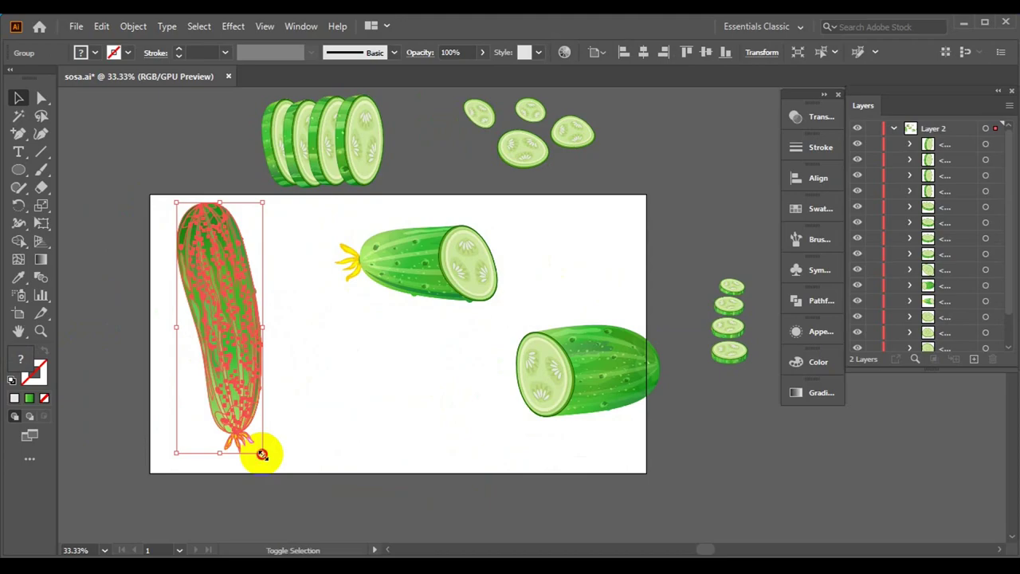
pyautogui.moveTo(262, 454); pyautogui.dragTo(303, 486)
pyautogui.moveTo(348, 377); pyautogui.dragTo(347, 378)
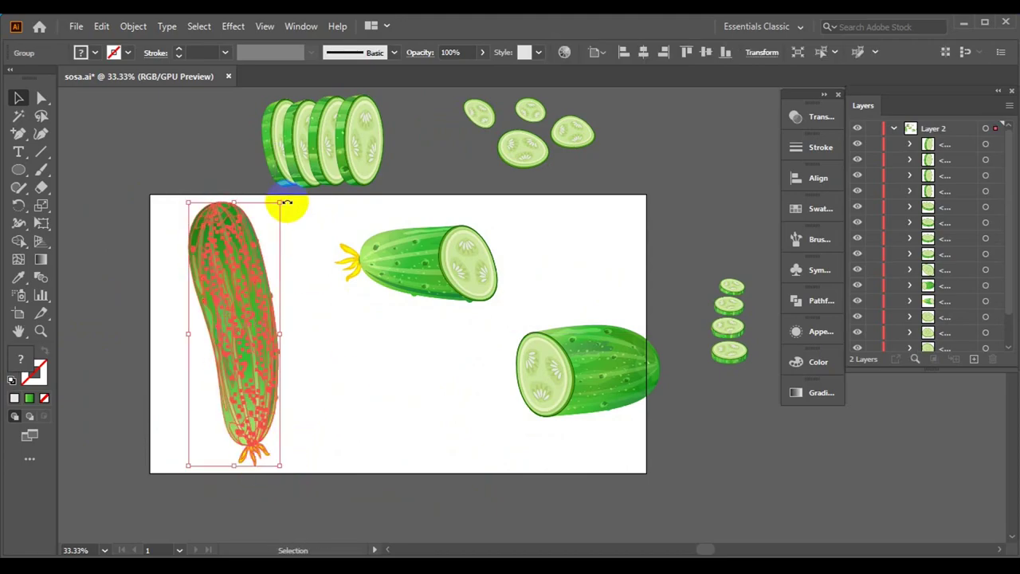
pyautogui.click(337, 353)
pyautogui.click(239, 319)
# - Place the stemmed cut half at upper right and bring the thick slices onto the artboard
pyautogui.moveTo(312, 205); pyautogui.dragTo(351, 231)
pyautogui.click(412, 313)
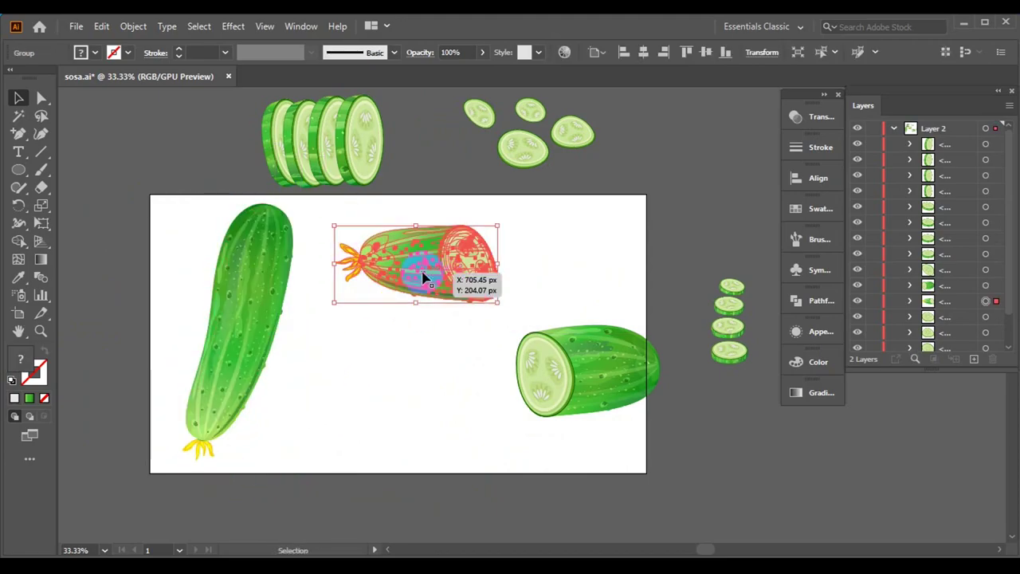
pyautogui.moveTo(423, 277); pyautogui.dragTo(613, 256)
pyautogui.moveTo(343, 144)
pyautogui.mouseDown()
pyautogui.moveTo(393, 369)
pyautogui.moveTo(428, 402)
pyautogui.mouseUp()
# - Zoom in and move slices lower and into the middle of the pile
pyautogui.click(461, 278)
pyautogui.hotkey('ctrl', '+')
pyautogui.moveTo(515, 339); pyautogui.dragTo(456, 351)
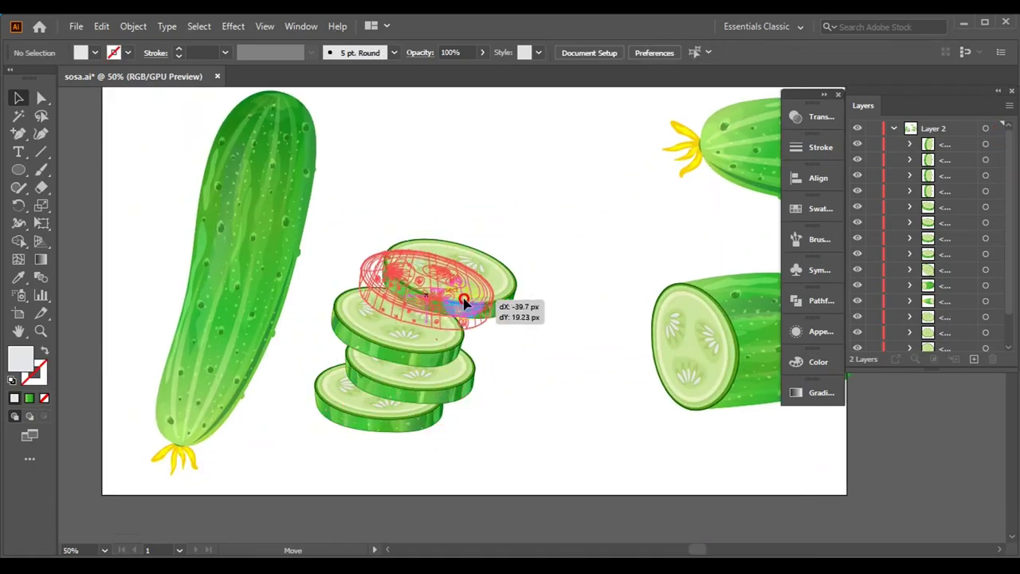
pyautogui.moveTo(465, 303)
pyautogui.mouseDown()
pyautogui.moveTo(422, 423)
pyautogui.moveTo(471, 369)
pyautogui.moveTo(472, 288)
pyautogui.mouseUp()
pyautogui.click(533, 335)
pyautogui.moveTo(403, 433); pyautogui.dragTo(400, 430)
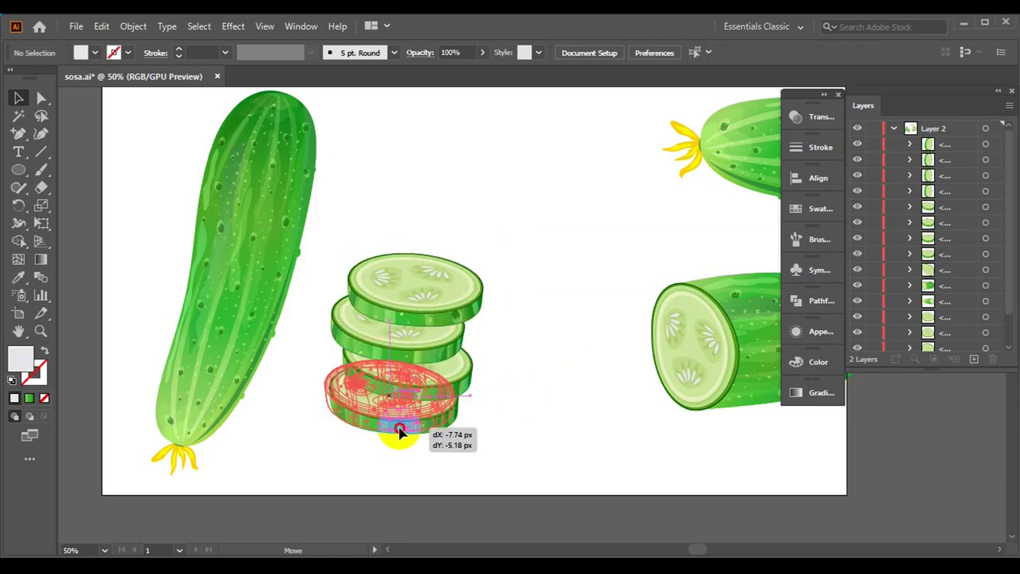
# - Move a lower slice to the pile's top and check the top, third and bottom slices
pyautogui.scroll(1, 478, 409)
pyautogui.click(485, 410)
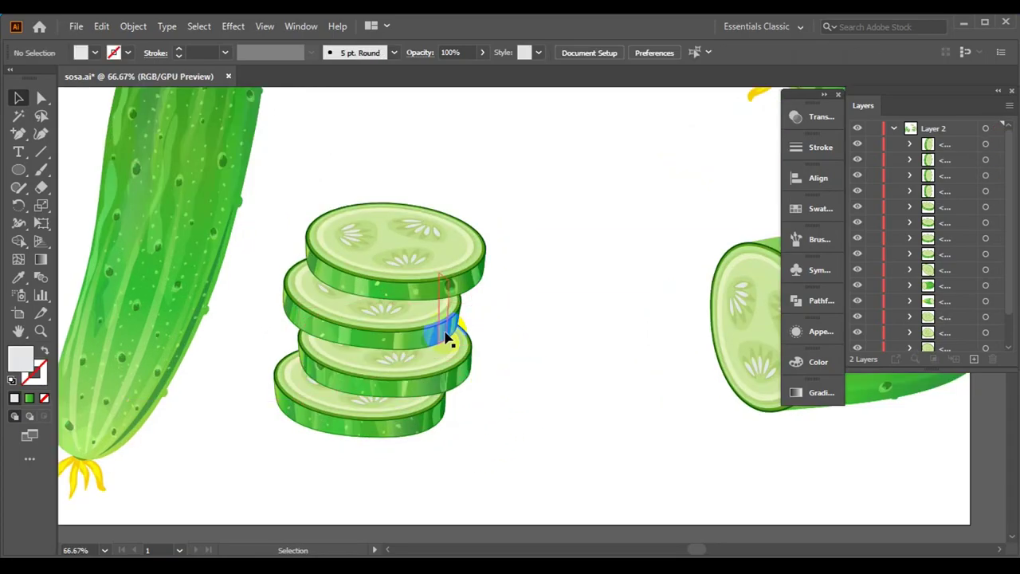
pyautogui.moveTo(444, 338); pyautogui.dragTo(470, 249)
pyautogui.scroll(-1, 560, 315)
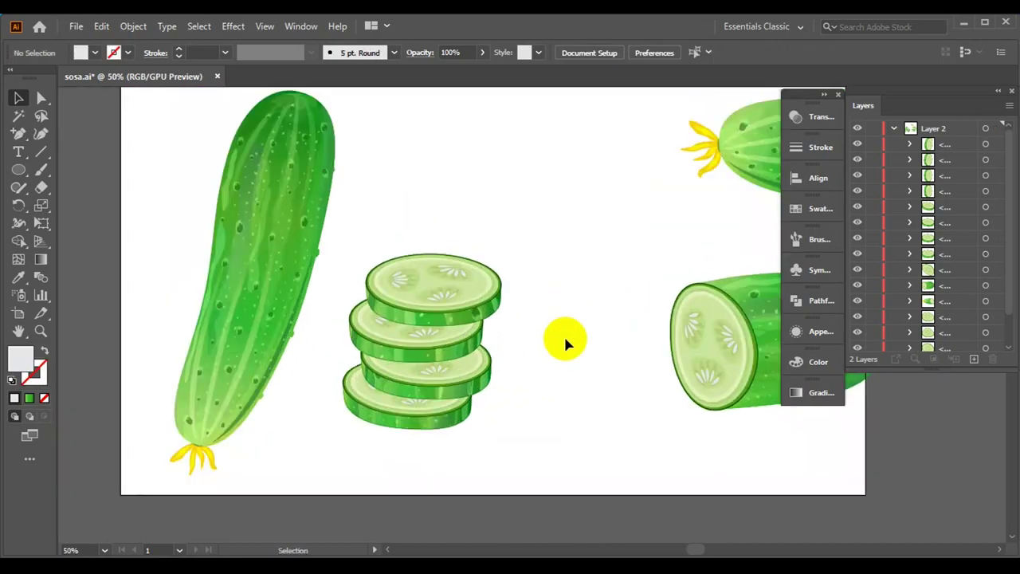
pyautogui.click(398, 342)
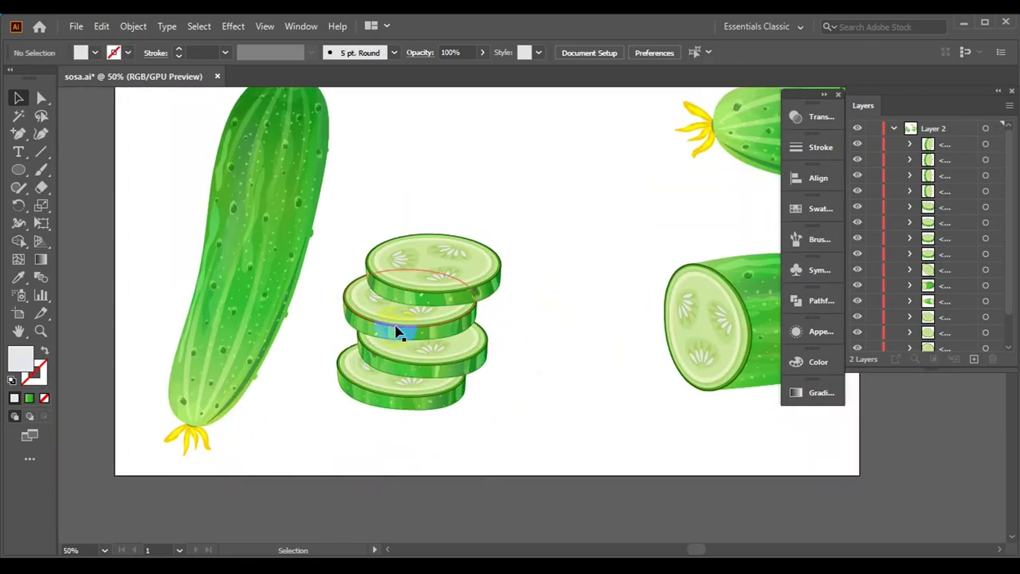
pyautogui.click(467, 280)
pyautogui.click(446, 395)
pyautogui.click(517, 396)
pyautogui.scroll(-1, 526, 383)
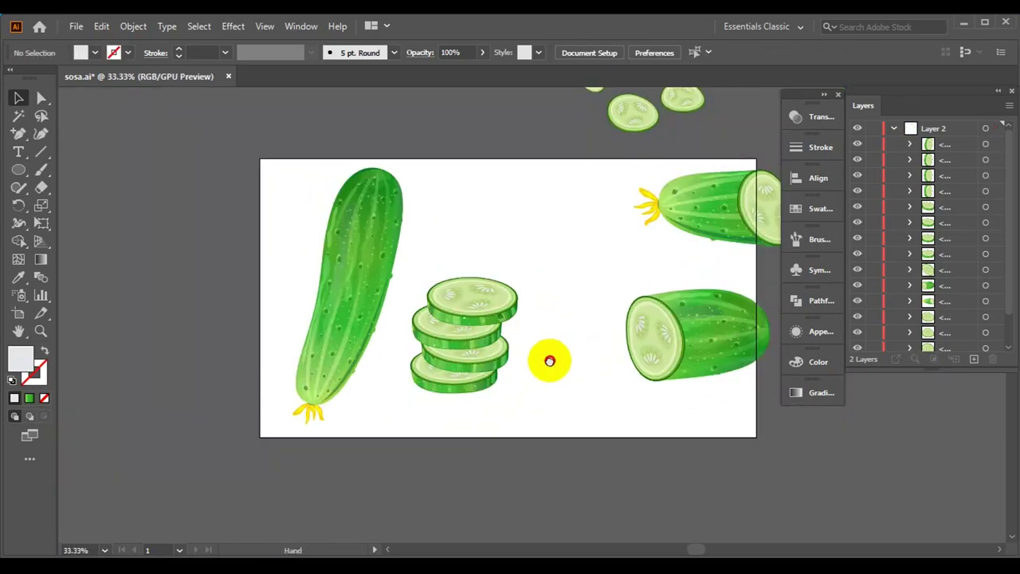
# - Rotate the two cut halves into a vertical arrangement at top middle and enlarge them
pyautogui.moveTo(680, 254); pyautogui.dragTo(470, 257)
pyautogui.click(654, 359)
pyautogui.moveTo(721, 402); pyautogui.dragTo(662, 400)
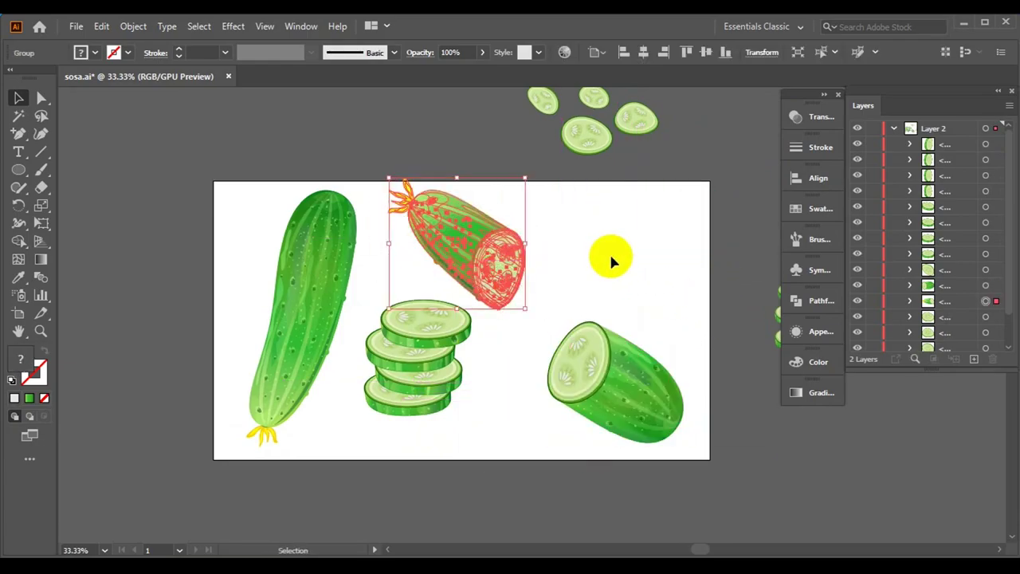
pyautogui.keyDown('shift'); pyautogui.click(494, 303); pyautogui.keyUp('shift')
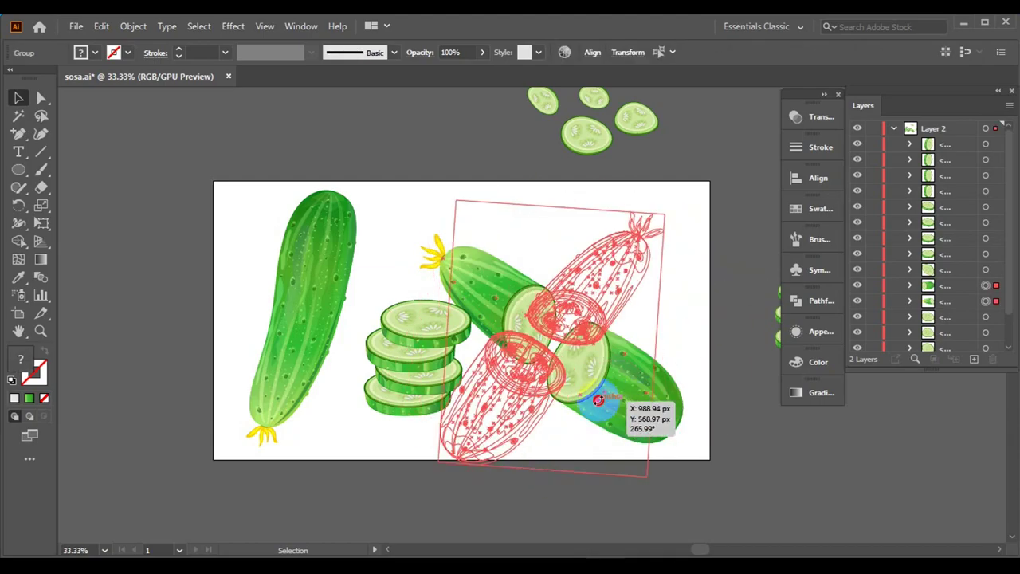
pyautogui.moveTo(683, 221)
pyautogui.mouseDown()
pyautogui.moveTo(690, 470)
pyautogui.moveTo(682, 451)
pyautogui.mouseUp()
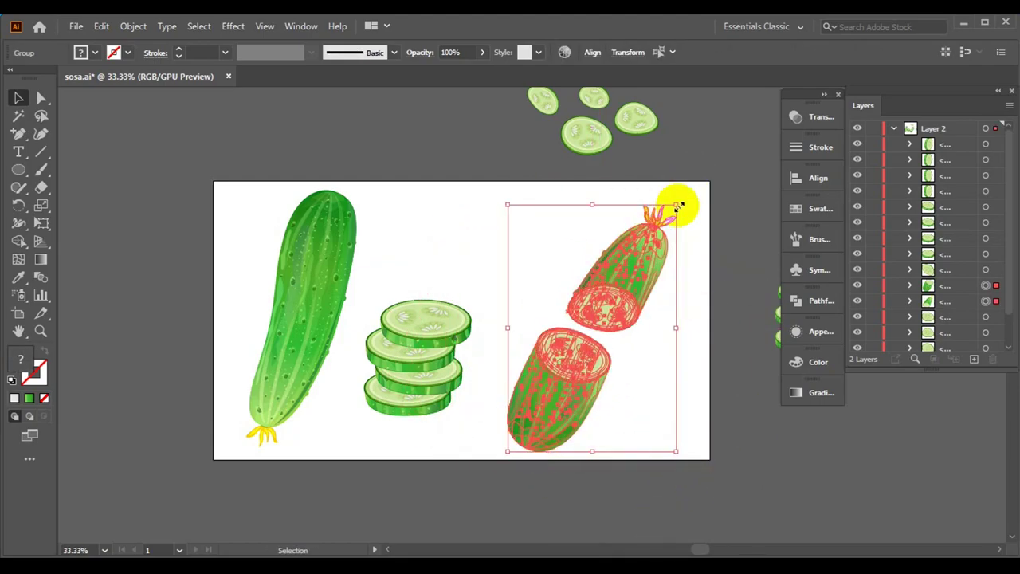
pyautogui.moveTo(677, 205); pyautogui.dragTo(687, 199)
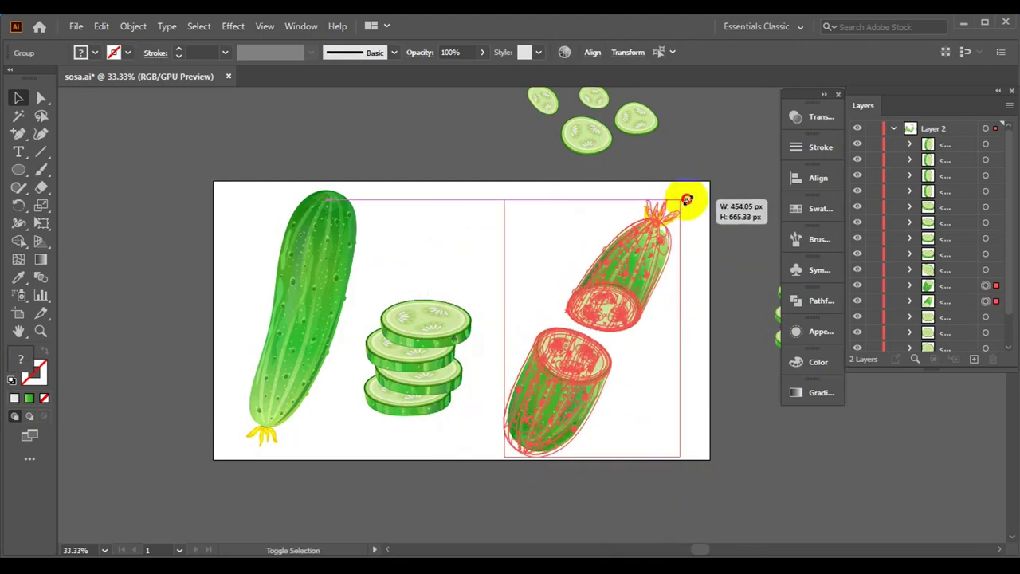
pyautogui.click(745, 406)
# - Rotate and enlarge the thick slice pile and reposition the four round slices
pyautogui.click(463, 315)
pyautogui.moveTo(471, 294)
pyautogui.mouseDown()
pyautogui.moveTo(526, 273)
pyautogui.moveTo(470, 271)
pyautogui.mouseUp()
pyautogui.click(462, 423)
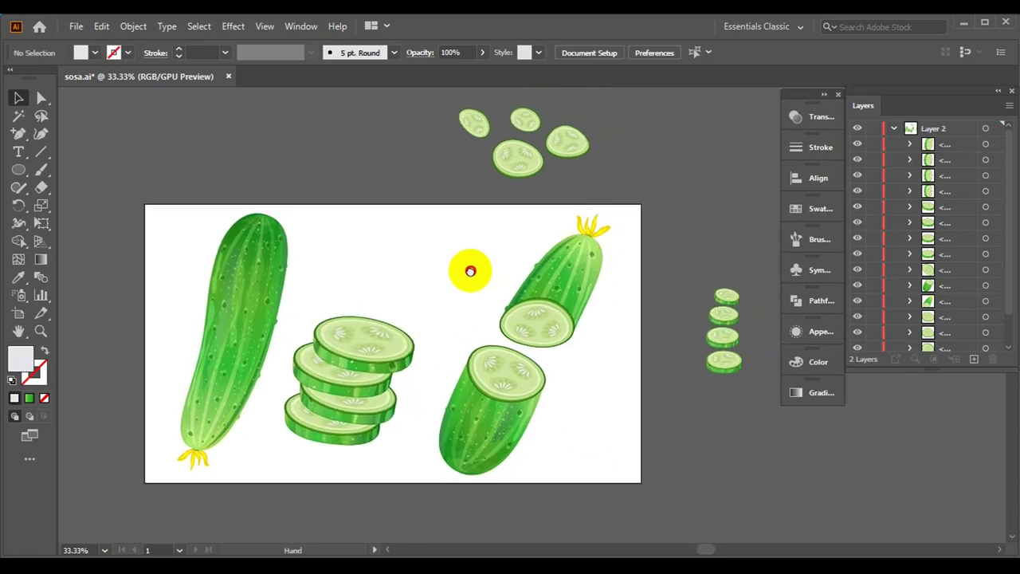
pyautogui.click(456, 168)
pyautogui.moveTo(427, 296)
pyautogui.mouseDown()
pyautogui.moveTo(406, 293)
pyautogui.moveTo(390, 152)
pyautogui.mouseUp()
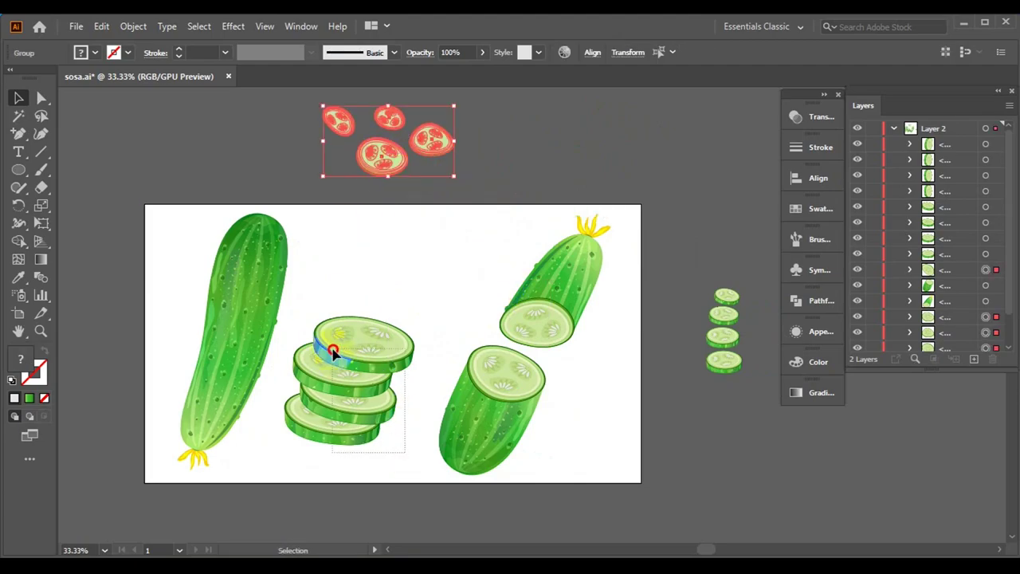
pyautogui.click(333, 348)
pyautogui.moveTo(414, 317); pyautogui.dragTo(426, 303)
pyautogui.moveTo(375, 351); pyautogui.dragTo(369, 364)
# - Widen and tilt the whole cucumber, and turn the cut halves diagonally
pyautogui.click(271, 343)
pyautogui.moveTo(287, 343); pyautogui.dragTo(303, 343)
pyautogui.click(378, 450)
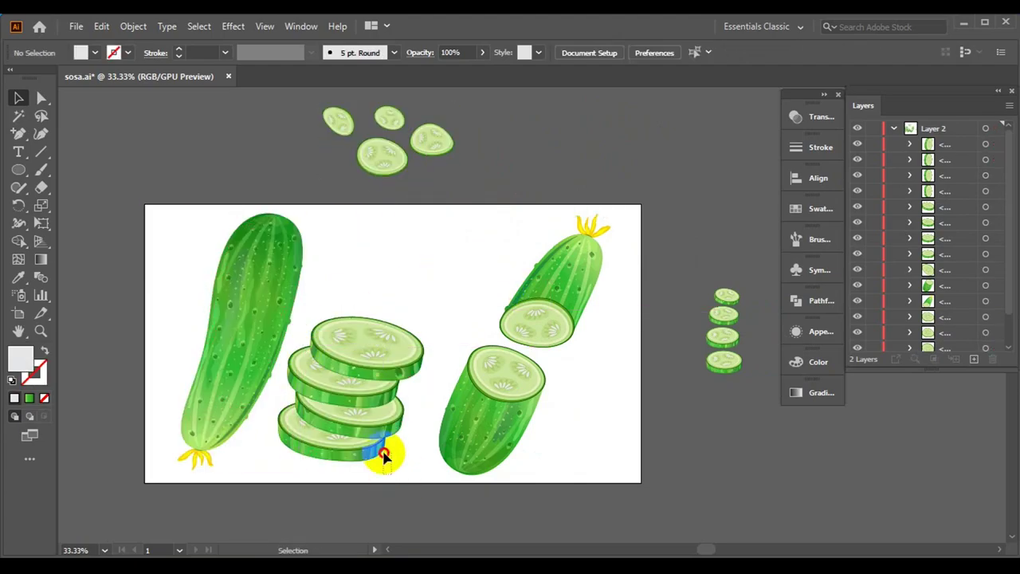
pyautogui.moveTo(434, 239); pyautogui.dragTo(588, 420)
pyautogui.moveTo(614, 478); pyautogui.dragTo(678, 324)
pyautogui.click(669, 287)
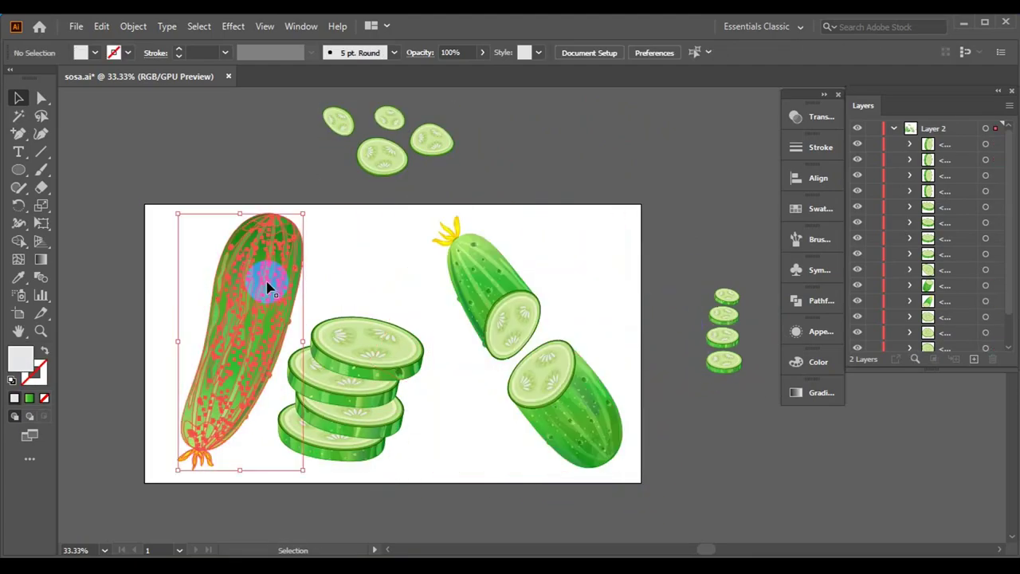
pyautogui.moveTo(303, 214); pyautogui.dragTo(303, 217)
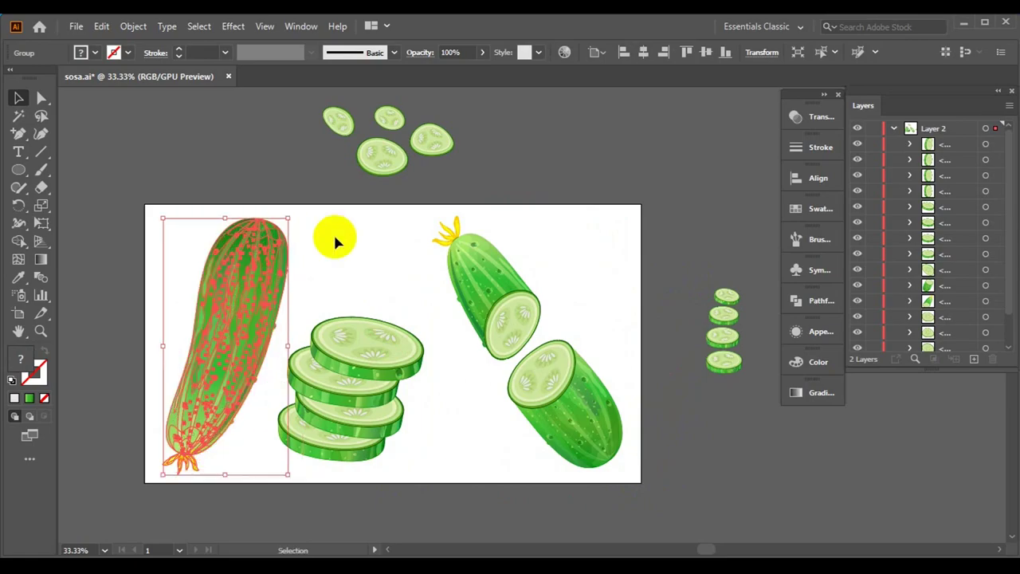
pyautogui.click(402, 275)
# - Rotate the cut halves more upright and bring the round slices down onto the artboard
pyautogui.click(493, 311)
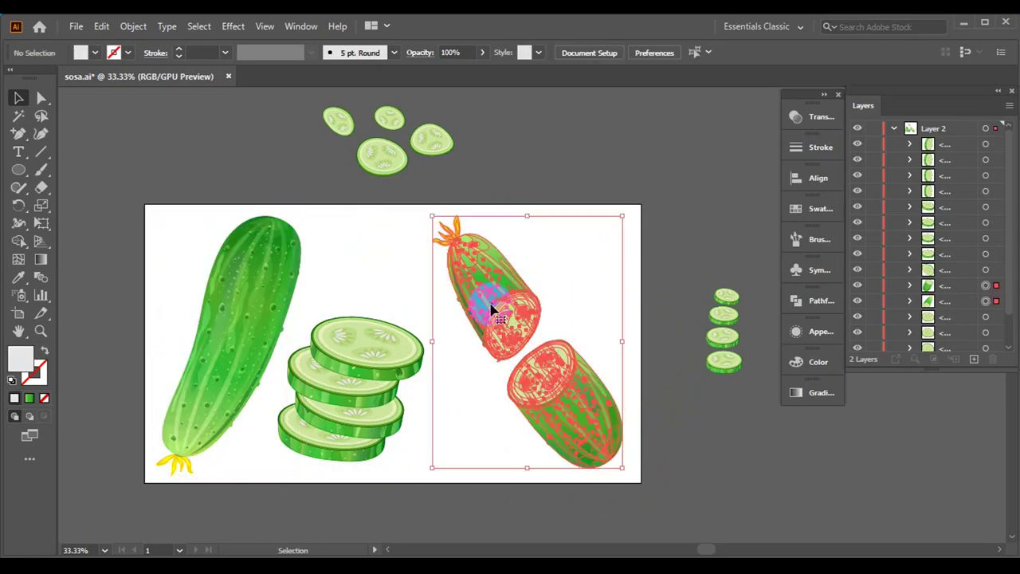
pyautogui.moveTo(626, 212); pyautogui.dragTo(644, 221)
pyautogui.moveTo(494, 302); pyautogui.dragTo(513, 308)
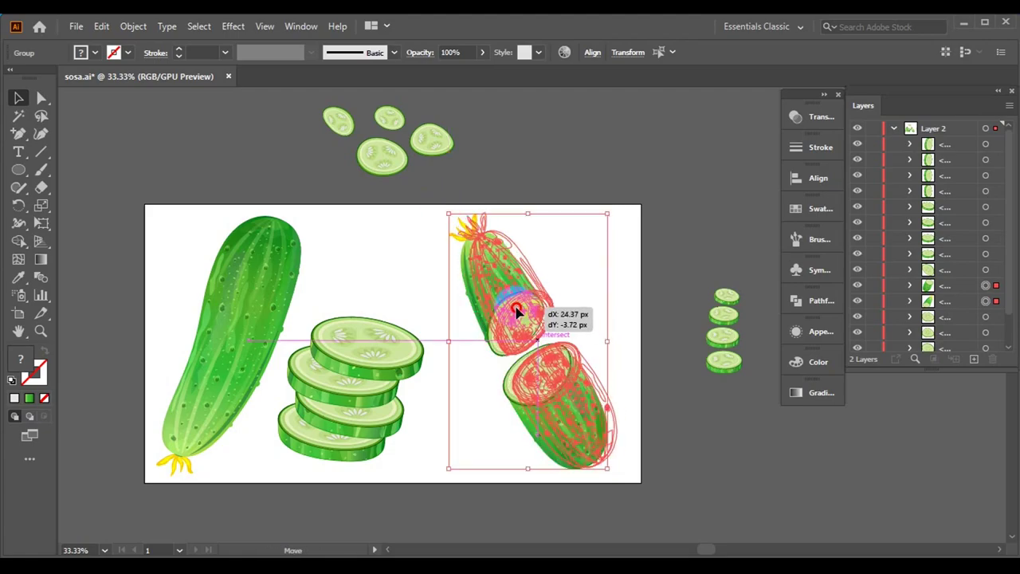
pyautogui.click(679, 228)
pyautogui.moveTo(383, 159); pyautogui.dragTo(385, 283)
pyautogui.click(724, 359)
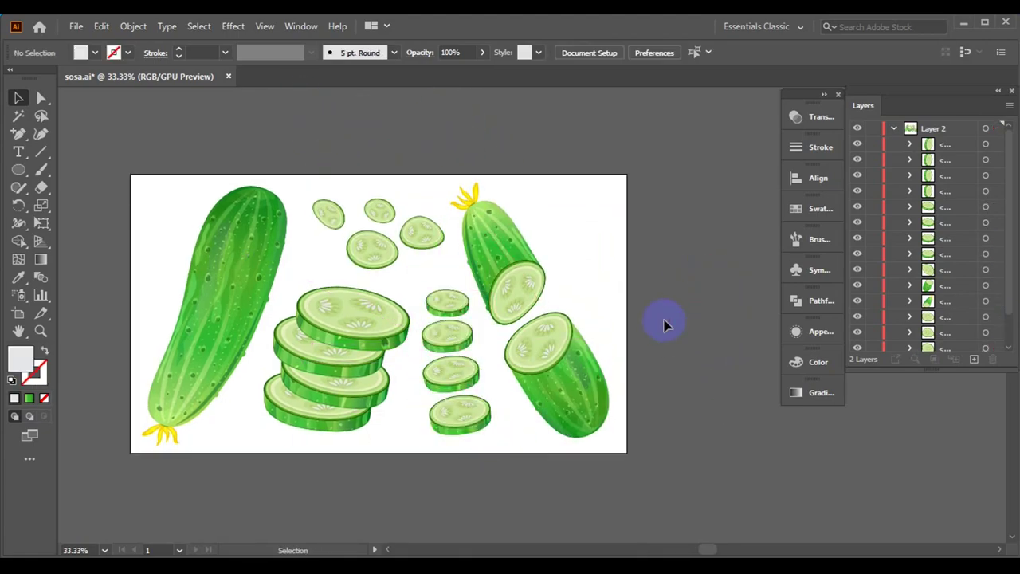
# - Adjust the thick slice pile and move the cut halves about 10 px right
pyautogui.scroll(-1, 667, 325)
pyautogui.click(343, 334)
pyautogui.moveTo(412, 351); pyautogui.dragTo(402, 355)
pyautogui.click(406, 465)
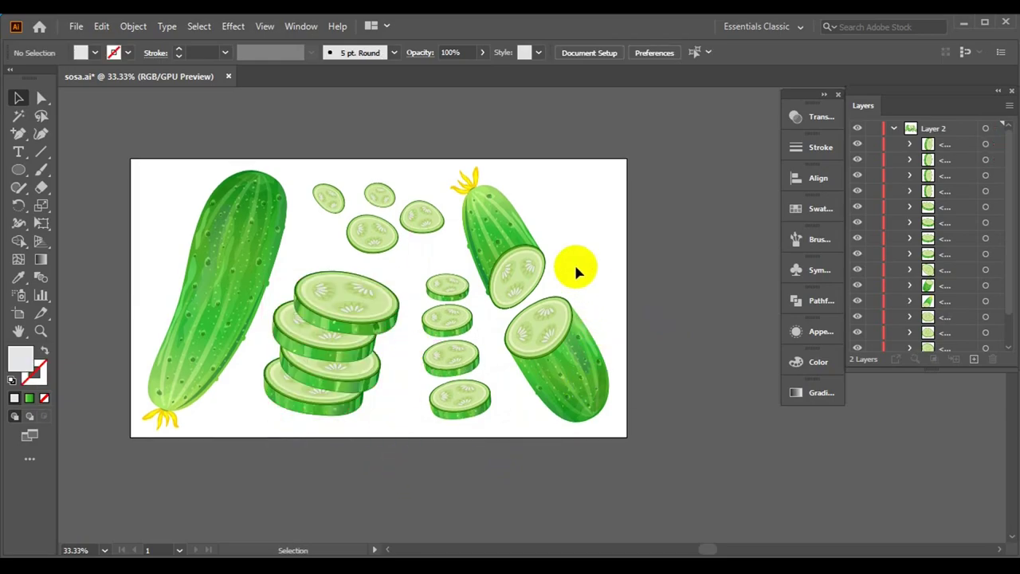
pyautogui.moveTo(577, 272); pyautogui.dragTo(603, 269)
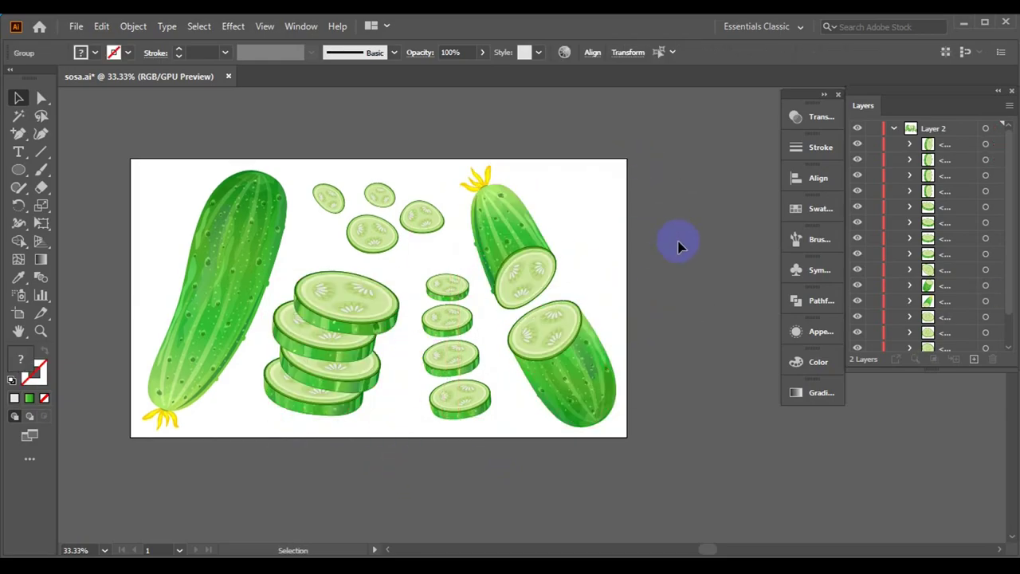